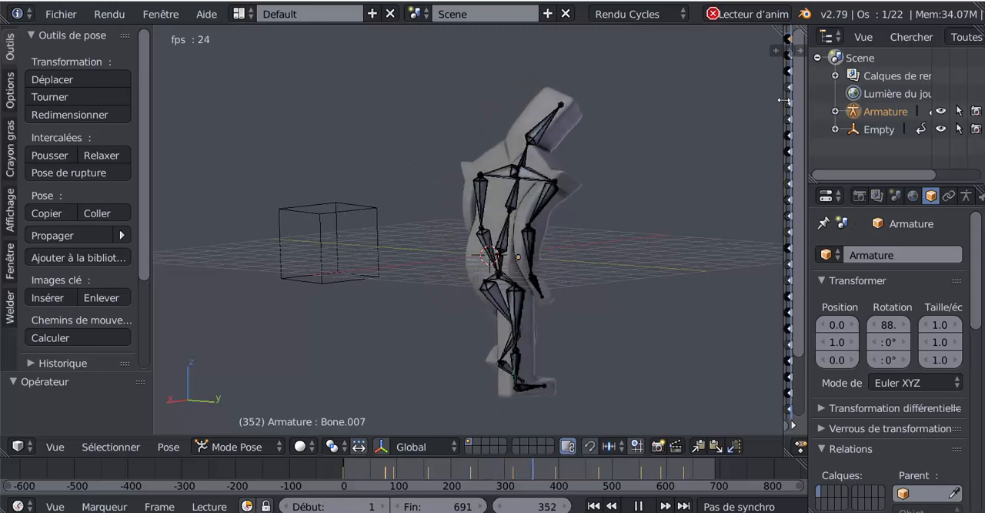
- Examine the armature's bone keyframes in the Dope Sheet alongside the playing character animation
{"action": "left_click_drag", "start_coordinate": [785, 54], "coordinate": [443, 171]}
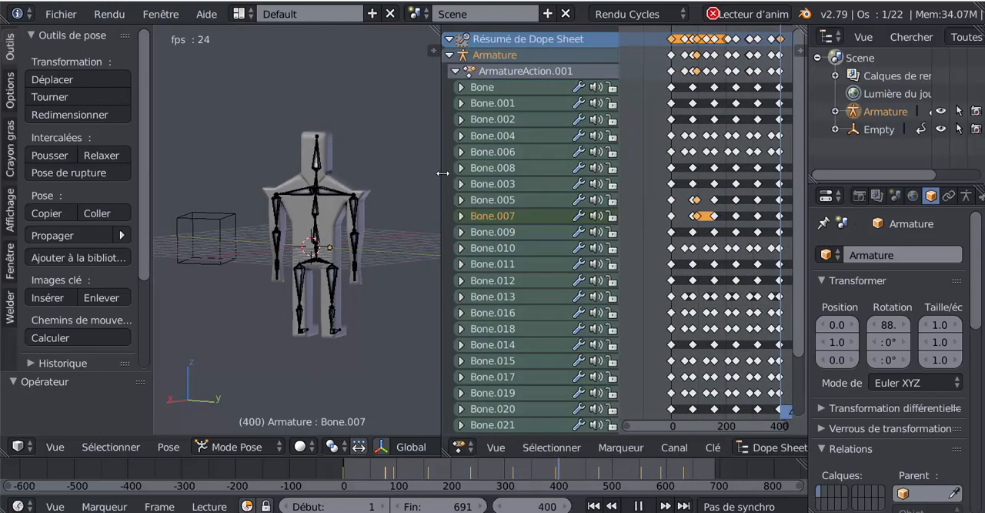
{"action": "scroll", "coordinate": [699, 283], "scroll_direction": "down", "scroll_amount": 5}
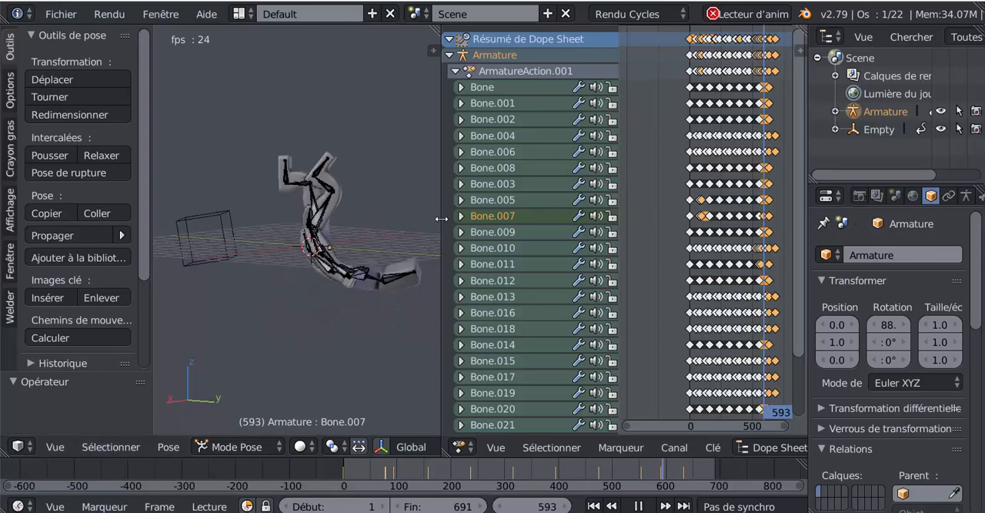
{"action": "left_click_drag", "start_coordinate": [441, 222], "coordinate": [722, 222]}
{"action": "scroll", "coordinate": [608, 251], "scroll_direction": "up", "scroll_amount": 2}
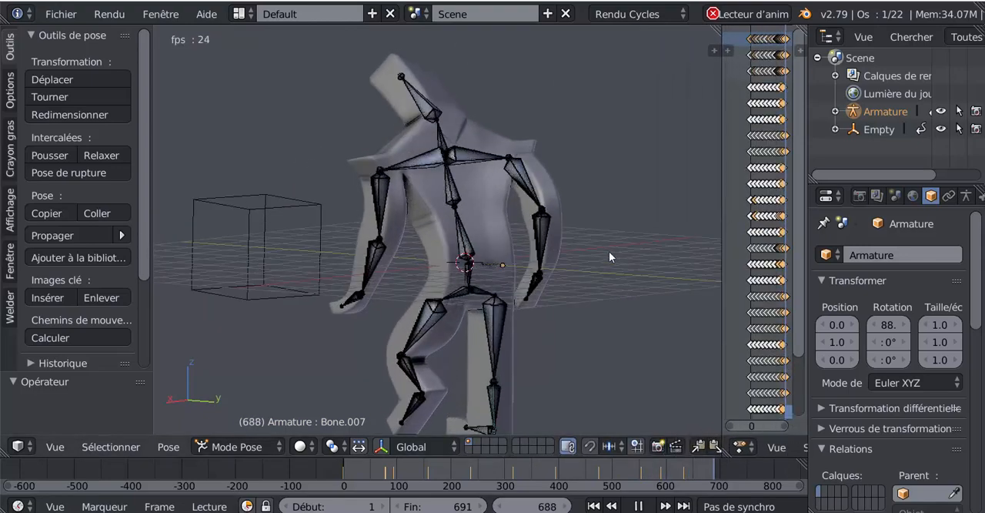
{"action": "scroll", "coordinate": [608, 260], "scroll_direction": "down", "scroll_amount": 2}
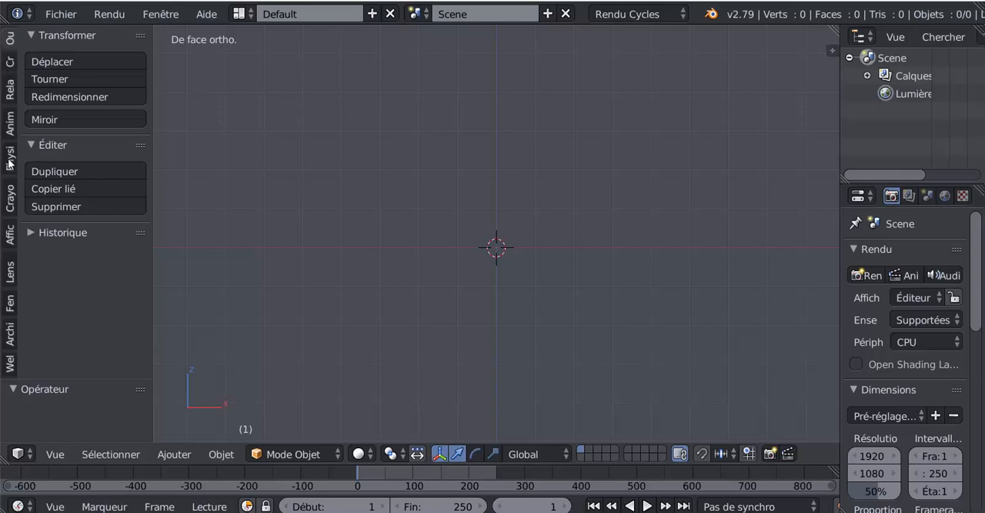
- Add a cube mesh at the centre of the empty scene
{"action": "left_click", "coordinate": [10, 65]}
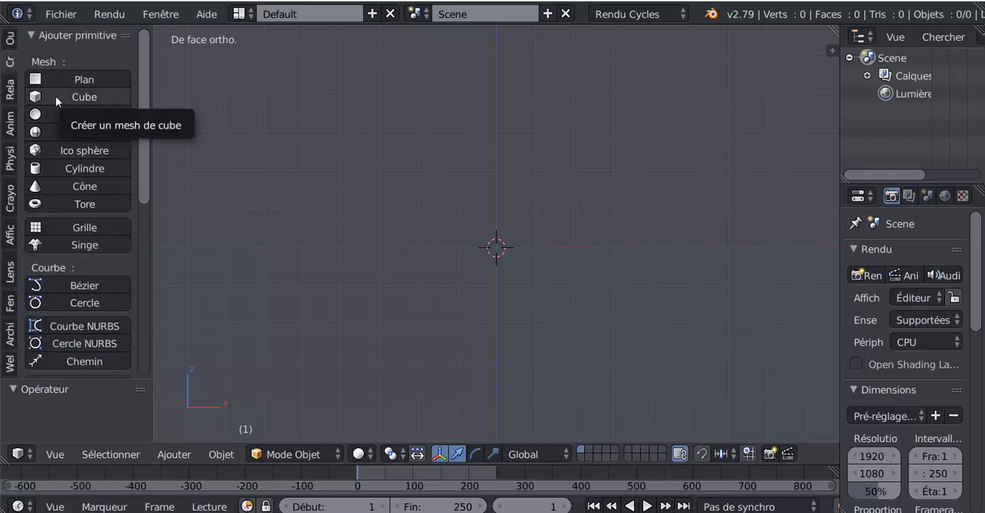
{"action": "left_click", "coordinate": [98, 94]}
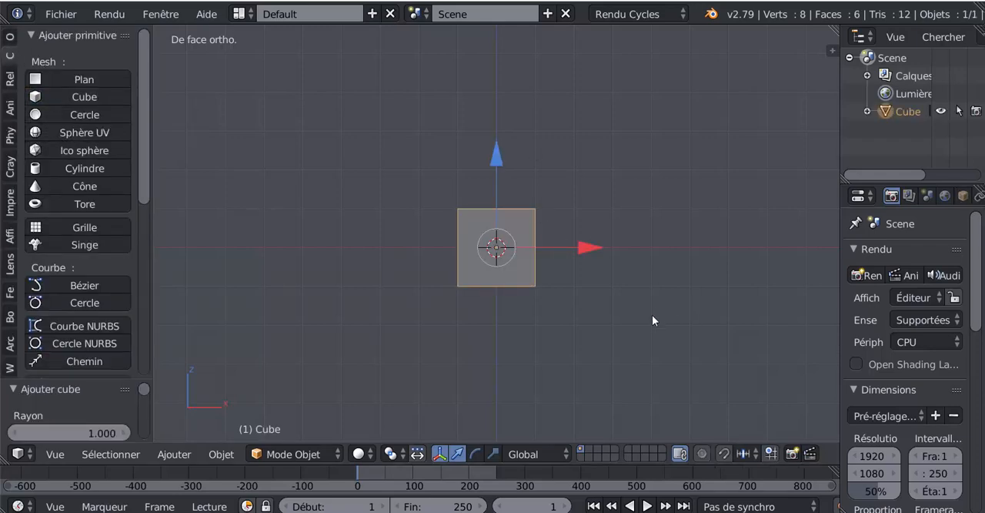
{"action": "scroll", "coordinate": [672, 308], "scroll_direction": "up", "scroll_amount": 2}
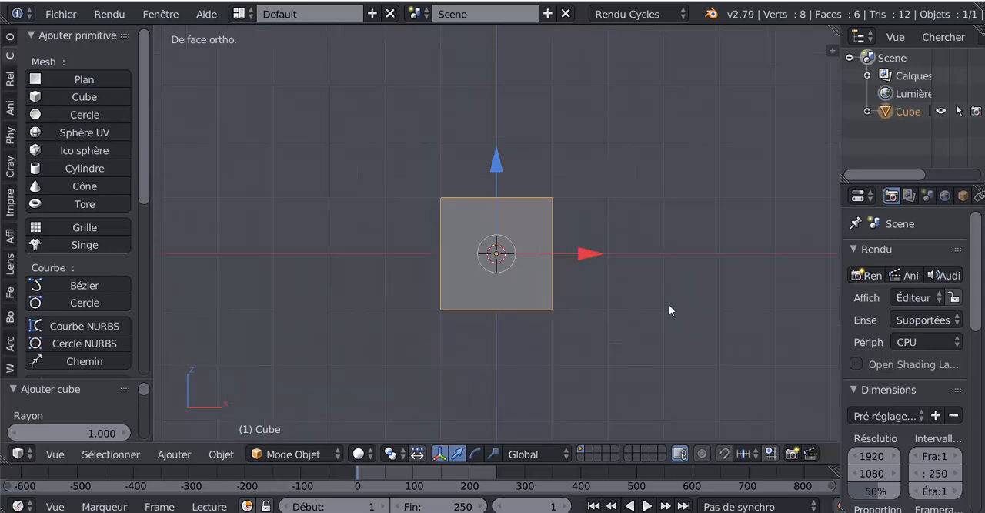
- In Edit Mode, cut two evenly spaced vertical edge loops through the cube without sliding them
{"action": "key", "text": "Tab"}
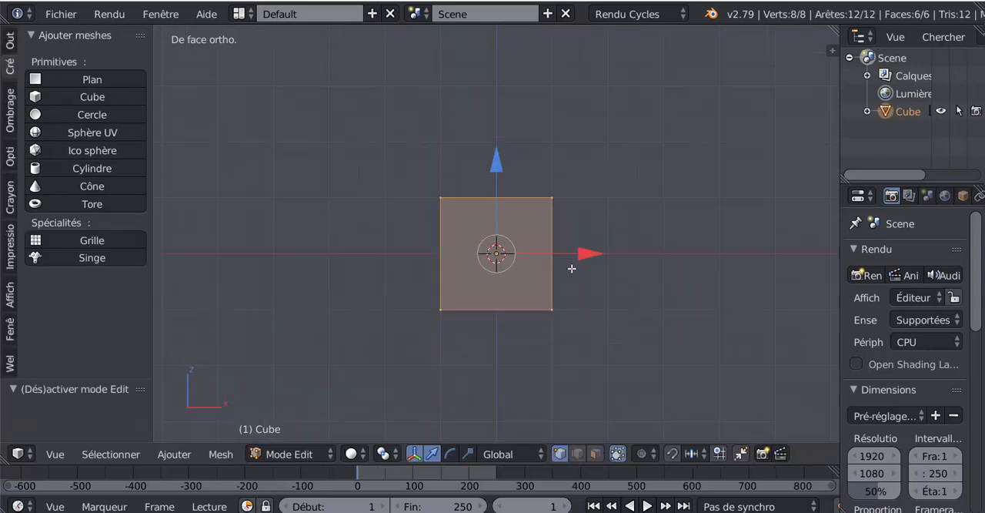
{"action": "key", "text": "ctrl+r"}
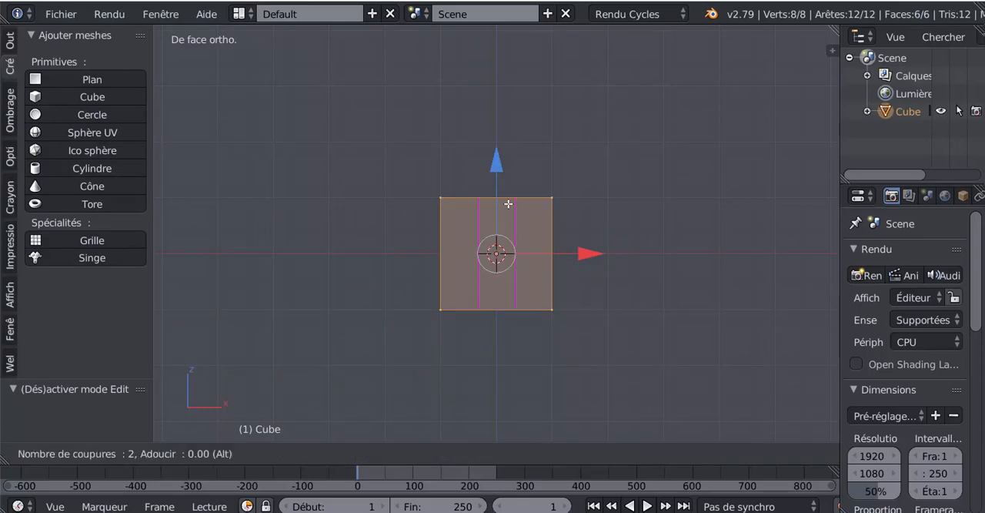
{"action": "left_click", "coordinate": [508, 203]}
{"action": "right_click", "coordinate": [508, 203]}
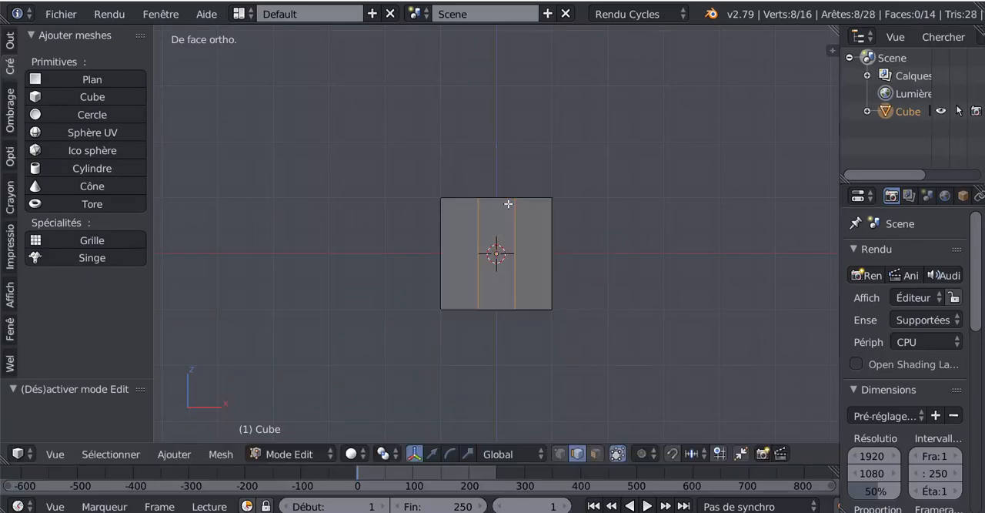
- In Object Mode, scale the cube down along the Y axis to make it thinner, and return to Edit Mode
{"action": "middle_click_drag", "start_coordinate": [642, 233], "coordinate": [555, 344]}
{"action": "key", "text": "Tab"}
{"action": "left_click", "coordinate": [492, 452]}
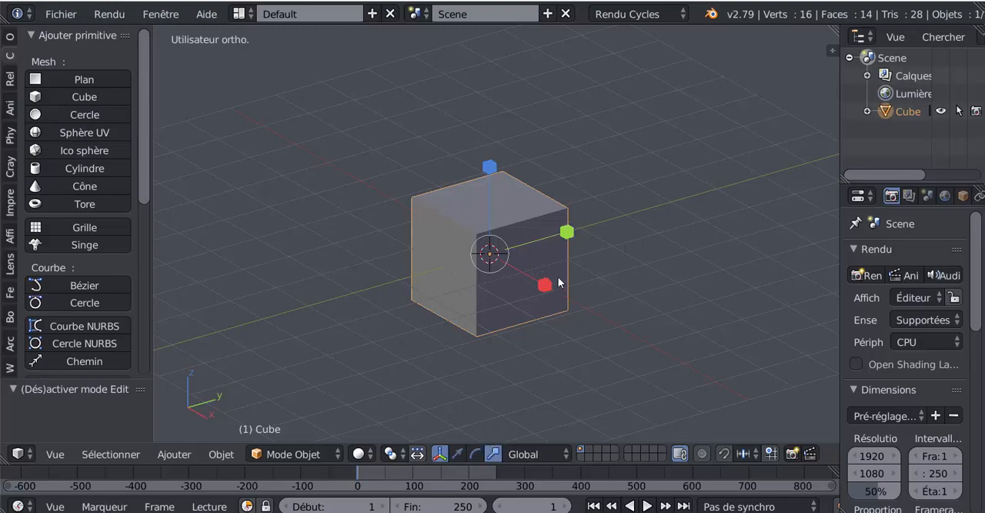
{"action": "left_click_drag", "start_coordinate": [583, 239], "coordinate": [513, 262]}
{"action": "middle_click_drag", "start_coordinate": [513, 262], "coordinate": [635, 275]}
{"action": "key", "text": "Tab"}
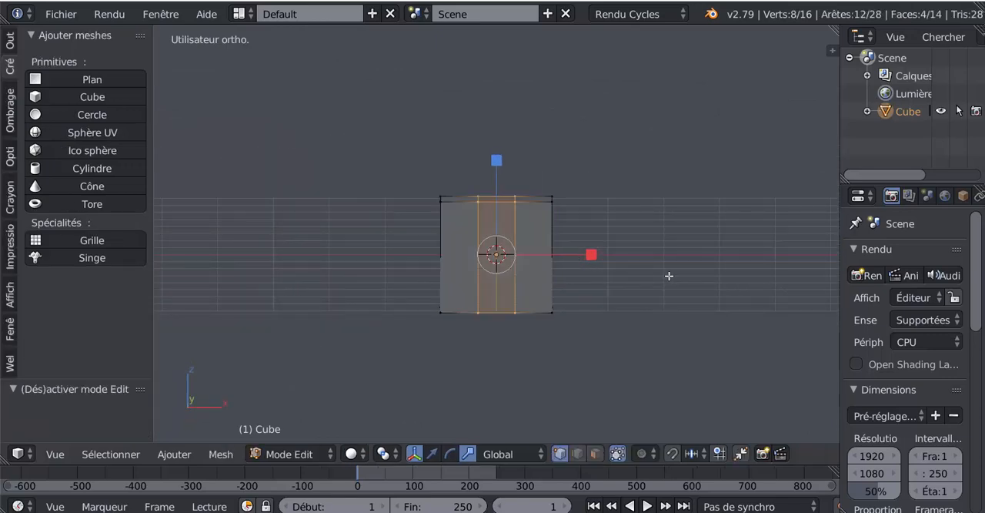
- Select the two outer bottom faces of the block and extrude them downward to start a pair of legs
{"action": "key", "text": "KP_1"}
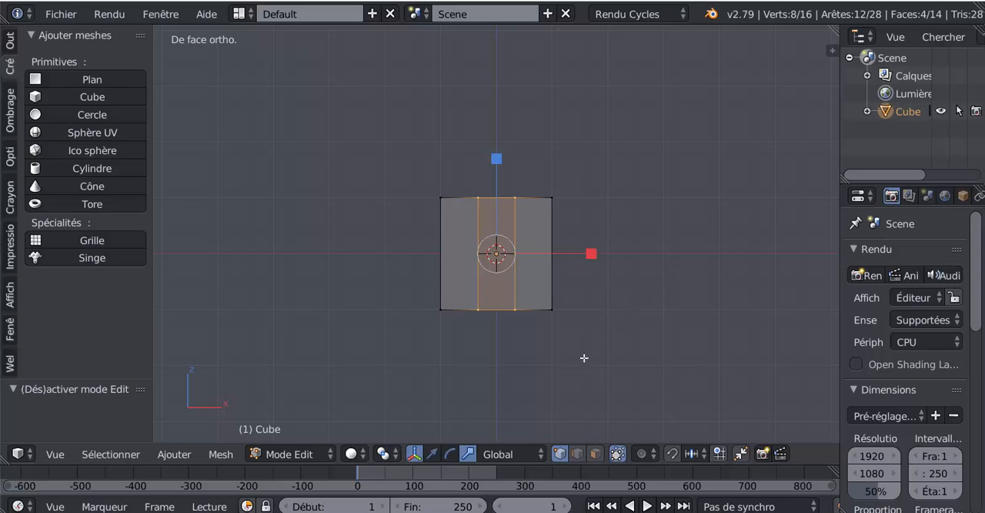
{"action": "middle_click_drag", "start_coordinate": [584, 357], "coordinate": [579, 284]}
{"action": "left_click", "coordinate": [596, 453]}
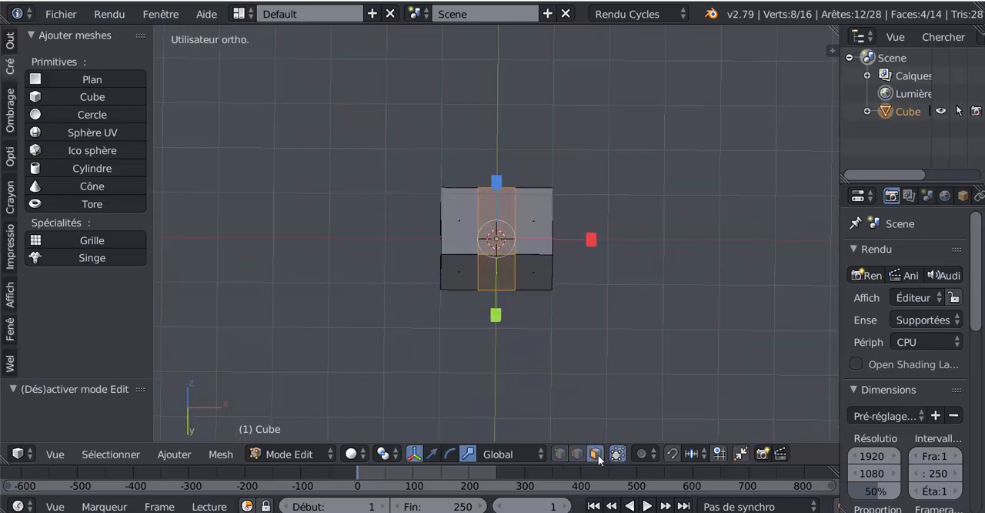
{"action": "right_click", "coordinate": [466, 276]}
{"action": "right_click", "coordinate": [529, 274], "text": "shift"}
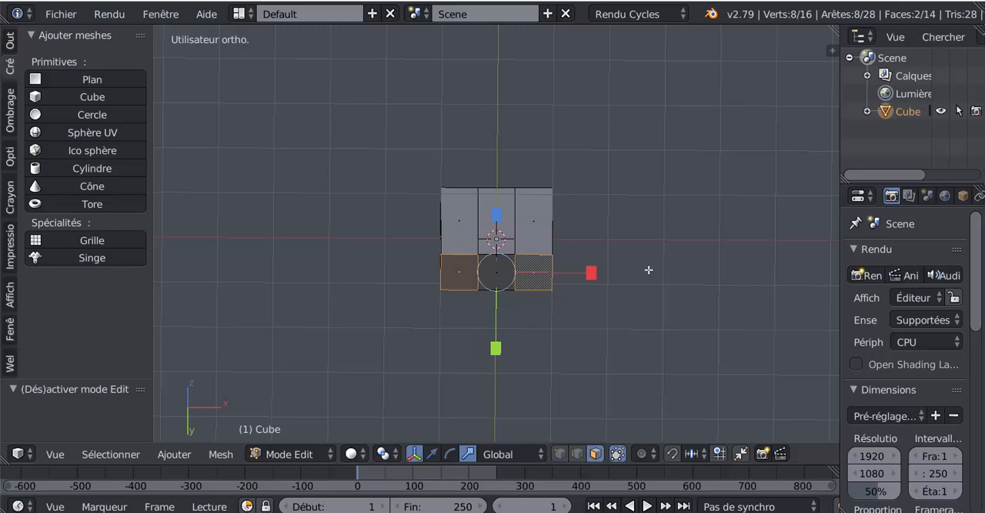
{"action": "scroll", "coordinate": [646, 262], "scroll_direction": "down", "scroll_amount": 3}
{"action": "middle_click_drag", "start_coordinate": [645, 253], "coordinate": [657, 270]}
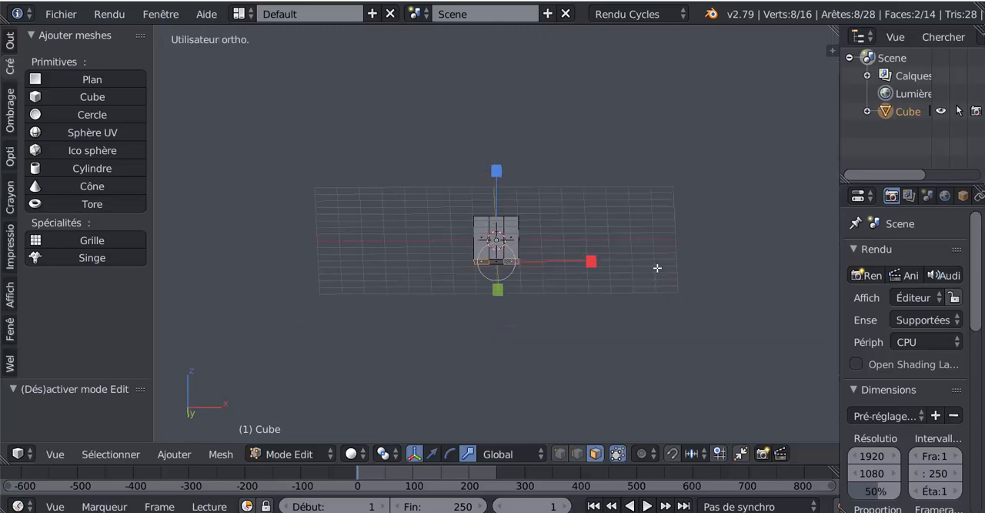
{"action": "key", "text": "e"}
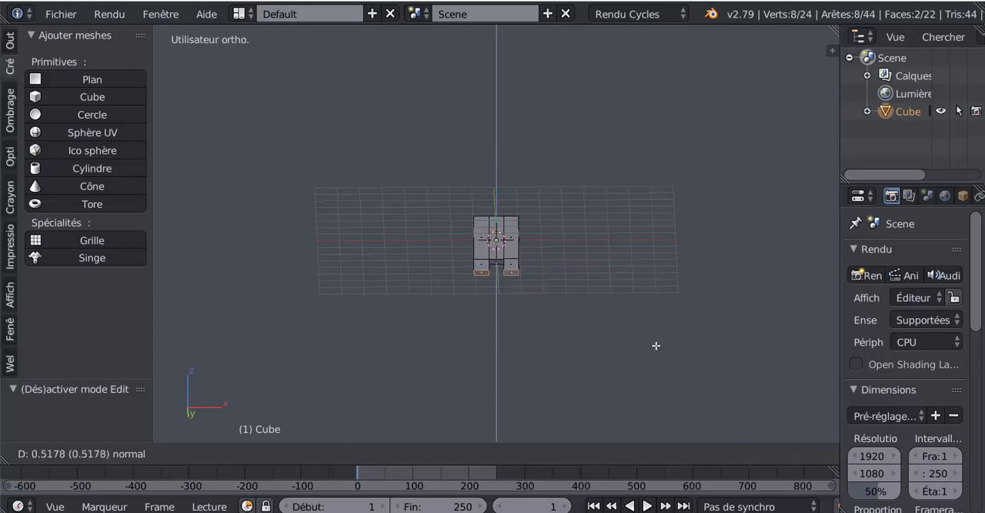
{"action": "left_click", "coordinate": [629, 324]}
- Shorten the two legs by moving their bottom faces up along the Z axis to roughly half the torso block's height
{"action": "mouse_move", "coordinate": [629, 324]}
{"action": "middle_mouse_down"}
{"action": "mouse_move", "coordinate": [639, 346]}
{"action": "mouse_move", "coordinate": [639, 333]}
{"action": "middle_mouse_up"}
{"action": "scroll", "coordinate": [639, 334], "scroll_direction": "up", "scroll_amount": 4}
{"action": "middle_click_drag", "start_coordinate": [612, 365], "coordinate": [586, 309]}
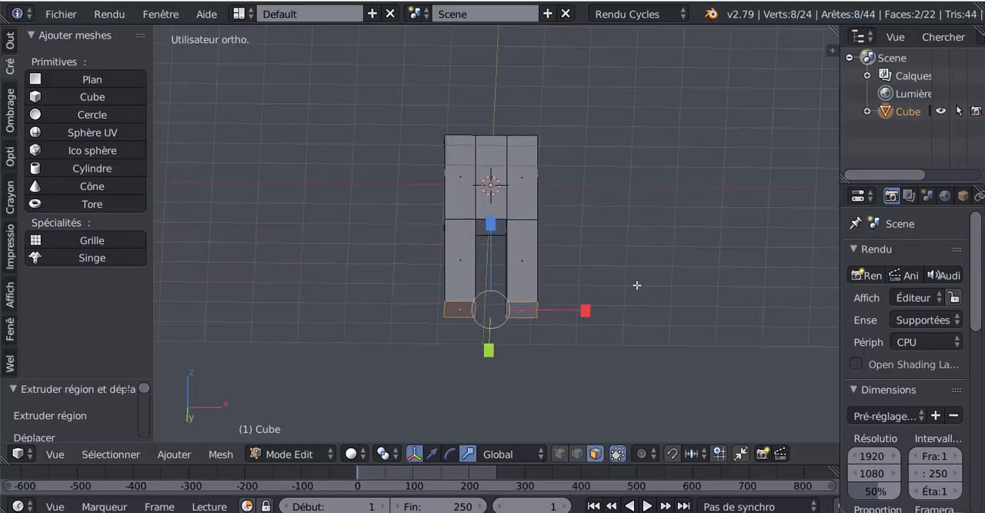
{"action": "middle_click_drag", "start_coordinate": [638, 286], "coordinate": [629, 329]}
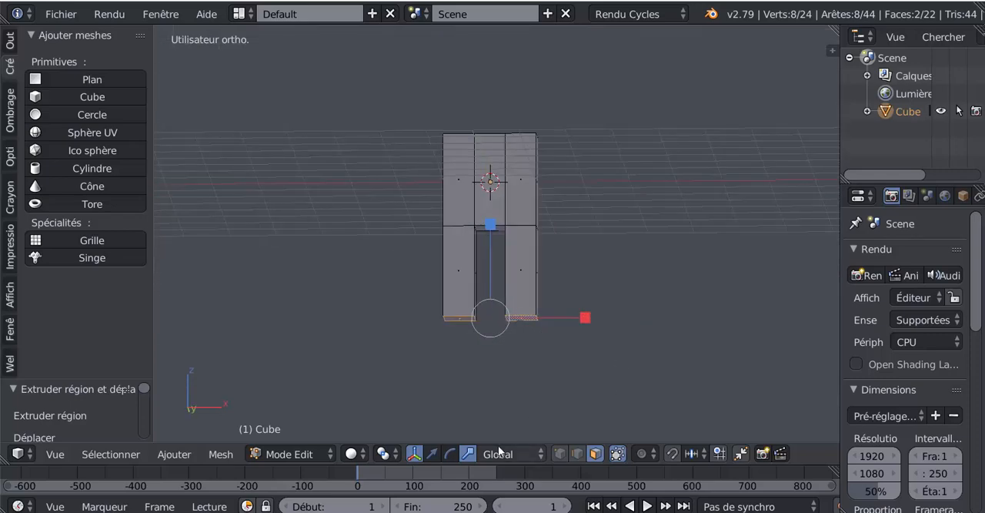
{"action": "left_click", "coordinate": [432, 454]}
{"action": "left_click_drag", "start_coordinate": [492, 229], "coordinate": [497, 188]}
{"action": "key", "text": "KP_1"}
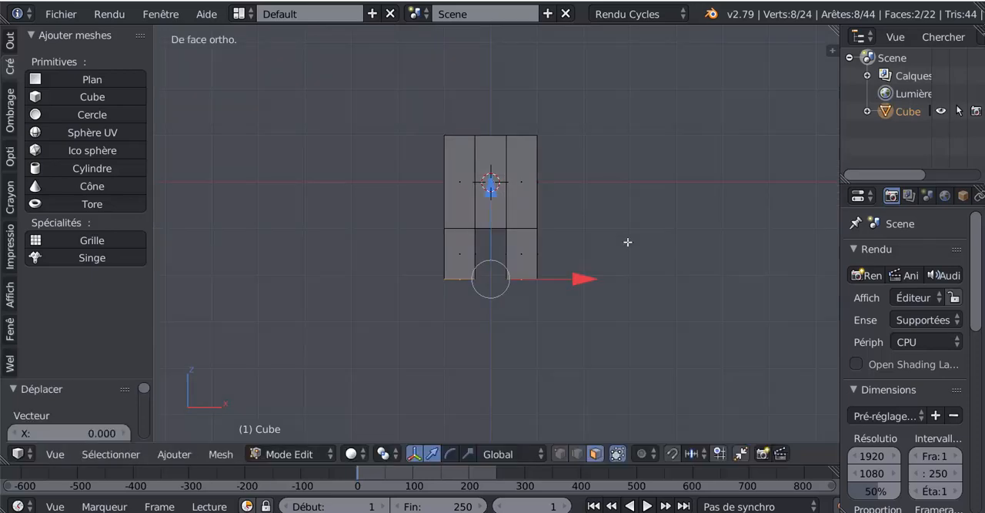
- Extrude the leg ends downward twice, by about 0.99 and about 0.52 units, to form the lower legs and feet
{"action": "key", "text": "e"}
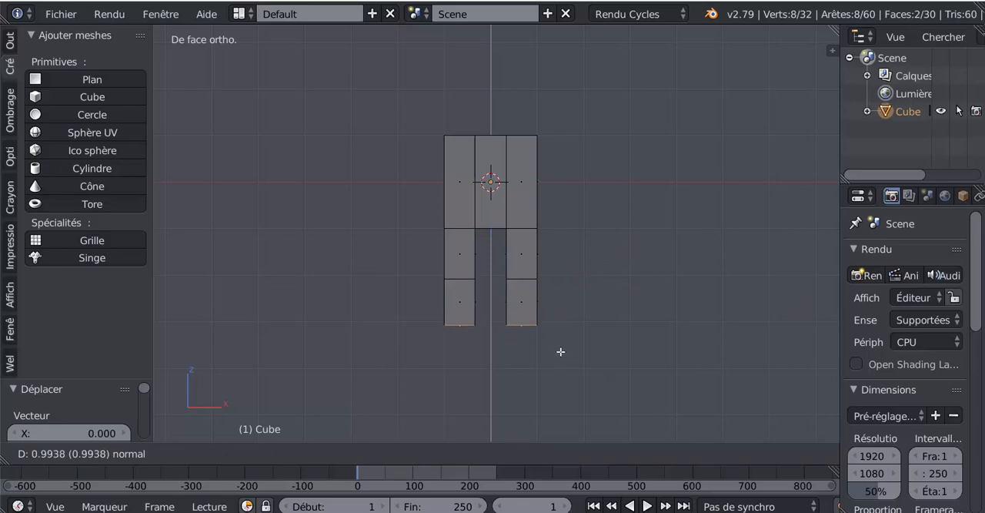
{"action": "left_click", "coordinate": [560, 351]}
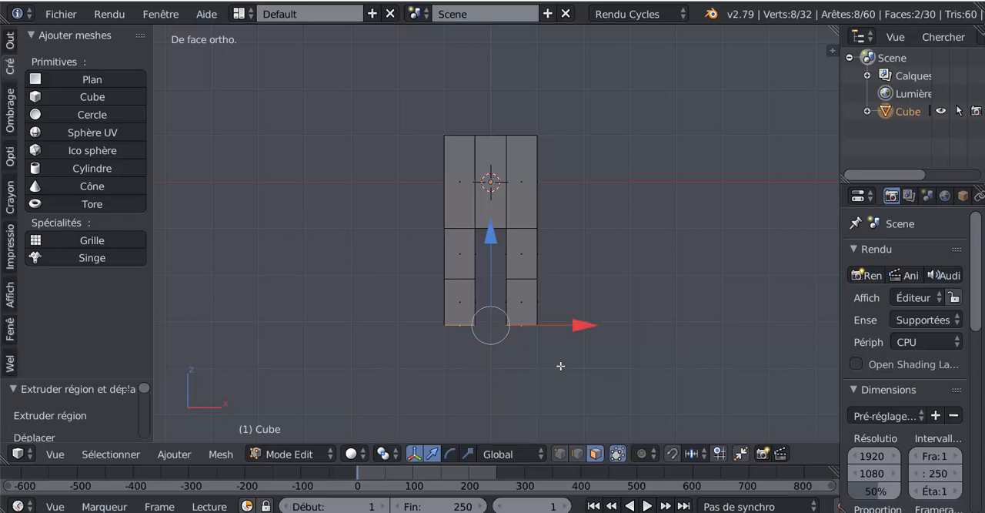
{"action": "key", "text": "e"}
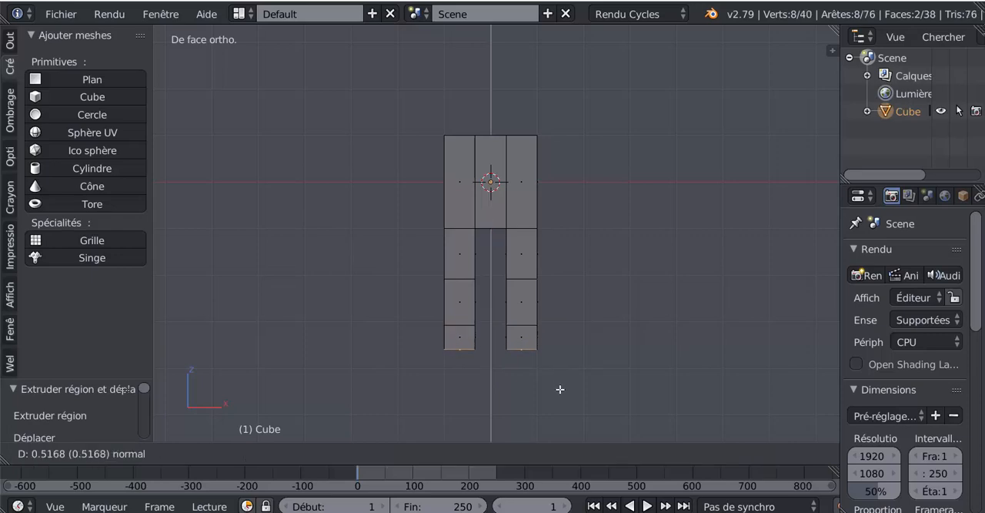
{"action": "left_click", "coordinate": [561, 390]}
- Select the three top faces of the torso block and lower them along the Z axis
{"action": "middle_click_drag", "start_coordinate": [541, 335], "coordinate": [514, 381]}
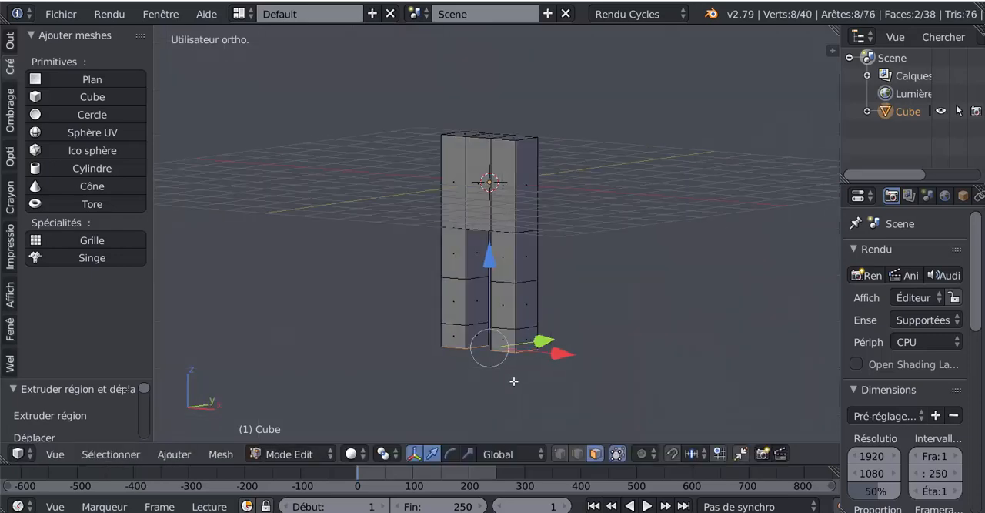
{"action": "middle_click_drag", "start_coordinate": [489, 164], "coordinate": [609, 218]}
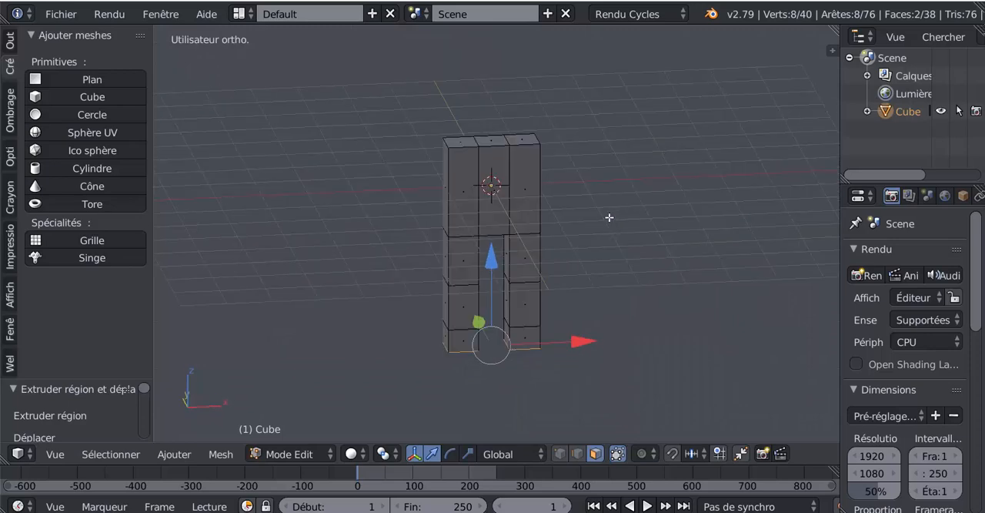
{"action": "right_click", "coordinate": [468, 141]}
{"action": "right_click", "coordinate": [518, 139], "text": "shift"}
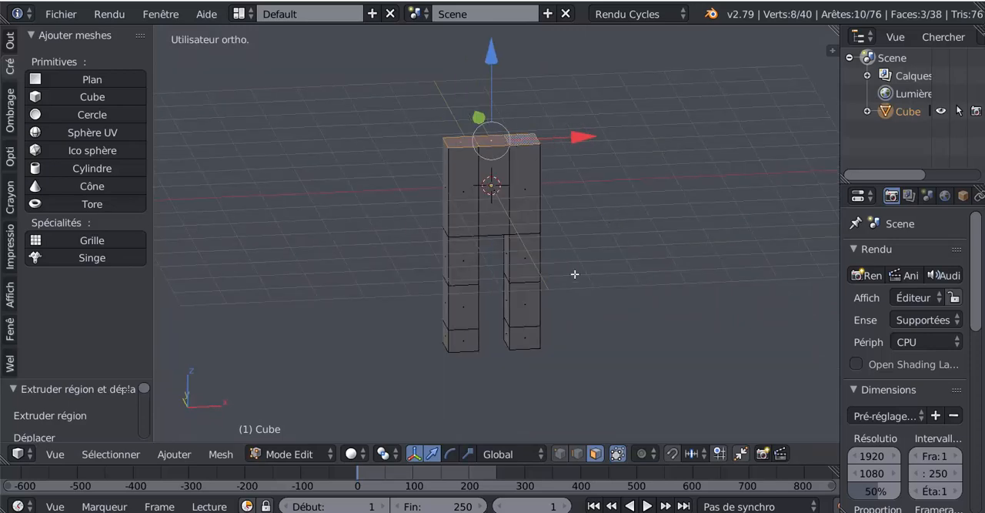
{"action": "mouse_move", "coordinate": [574, 275]}
{"action": "middle_mouse_down"}
{"action": "mouse_move", "coordinate": [571, 263]}
{"action": "mouse_move", "coordinate": [573, 282]}
{"action": "middle_mouse_up"}
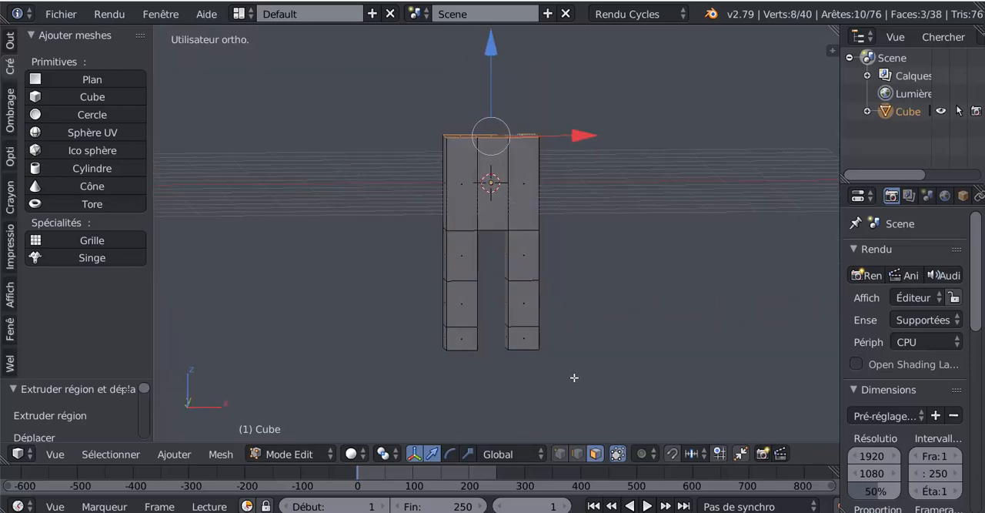
{"action": "middle_click_drag", "start_coordinate": [573, 379], "coordinate": [552, 374]}
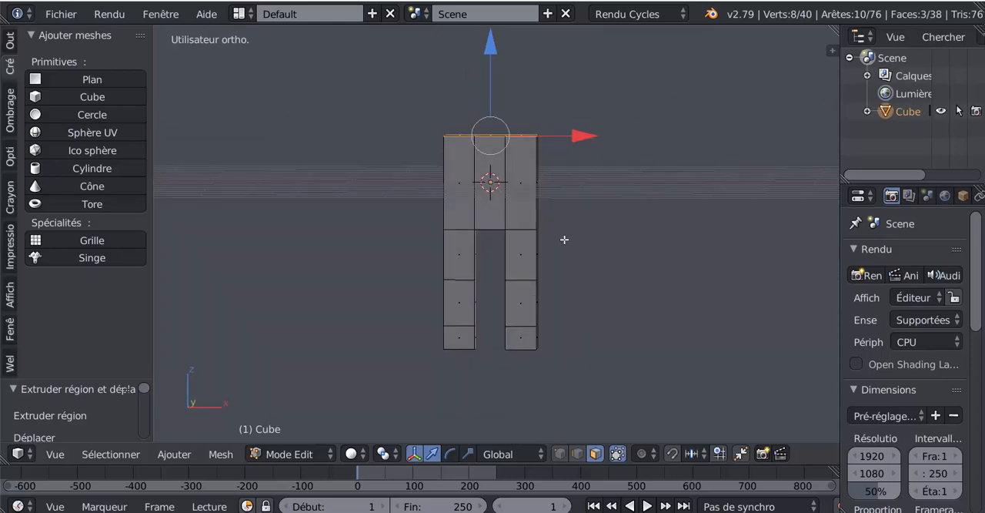
{"action": "left_click_drag", "start_coordinate": [491, 52], "coordinate": [491, 85]}
- Extrude the three top faces upward and scale them by about 1.306 along X to flare the chest
{"action": "key", "text": "e"}
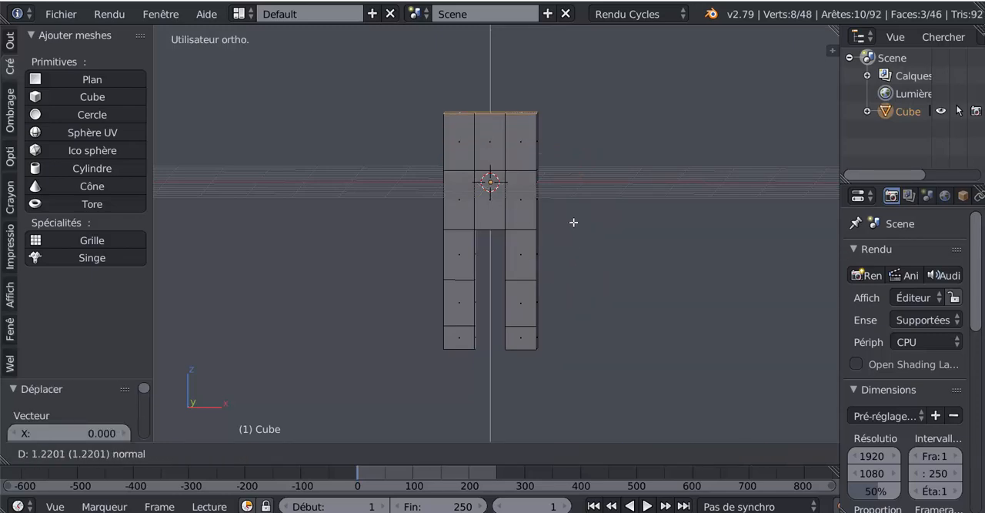
{"action": "left_click", "coordinate": [541, 261]}
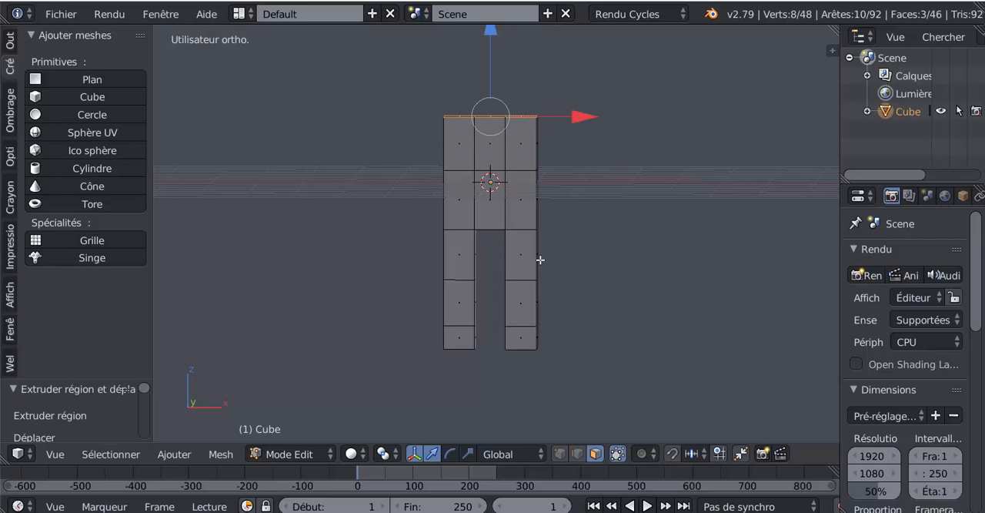
{"action": "left_click", "coordinate": [466, 455]}
{"action": "left_click_drag", "start_coordinate": [588, 117], "coordinate": [621, 120]}
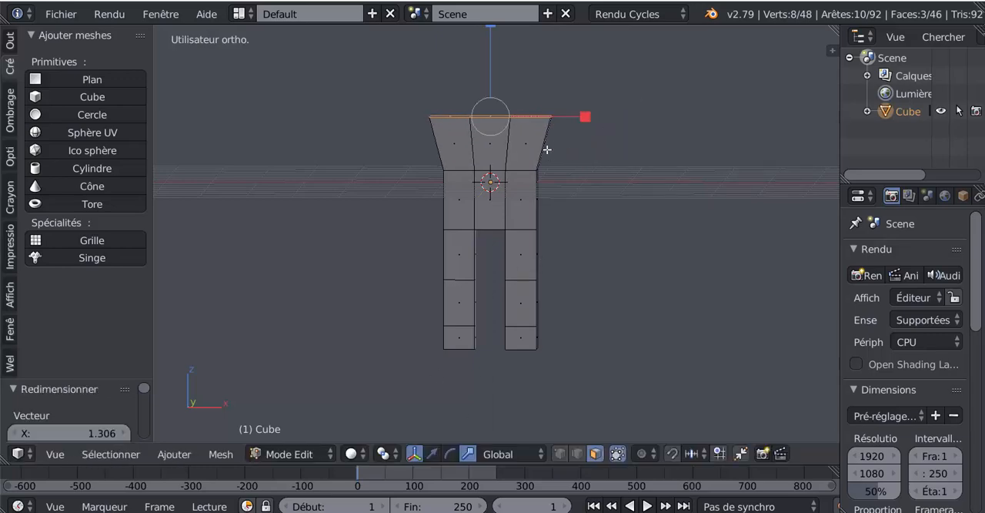
- Cut a horizontal edge loop around the flared chest, slid toward its upper edge
{"action": "key", "text": "ctrl+r"}
{"action": "left_click", "coordinate": [544, 140]}
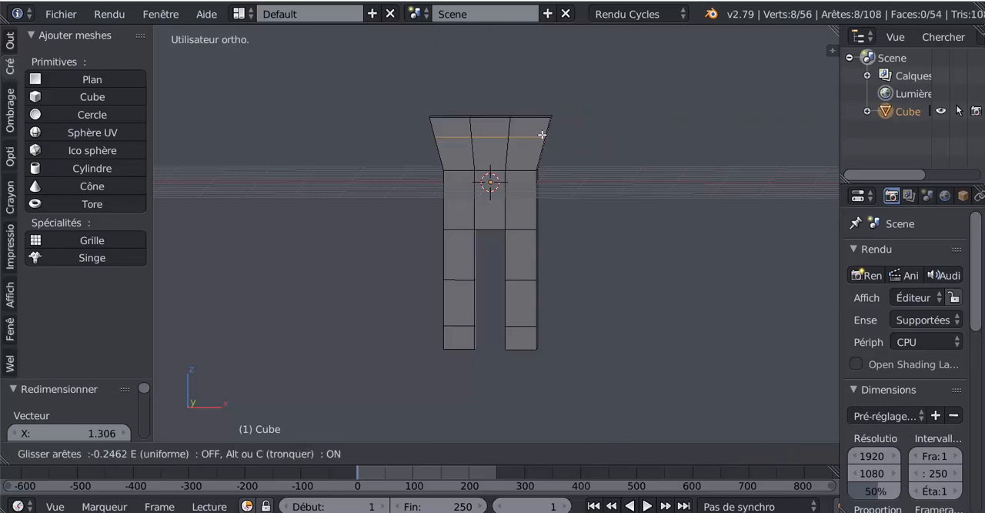
{"action": "left_click", "coordinate": [544, 132]}
- Select the three top faces of the flared chest and raise them slightly along the Z axis
{"action": "middle_click_drag", "start_coordinate": [544, 133], "coordinate": [503, 163]}
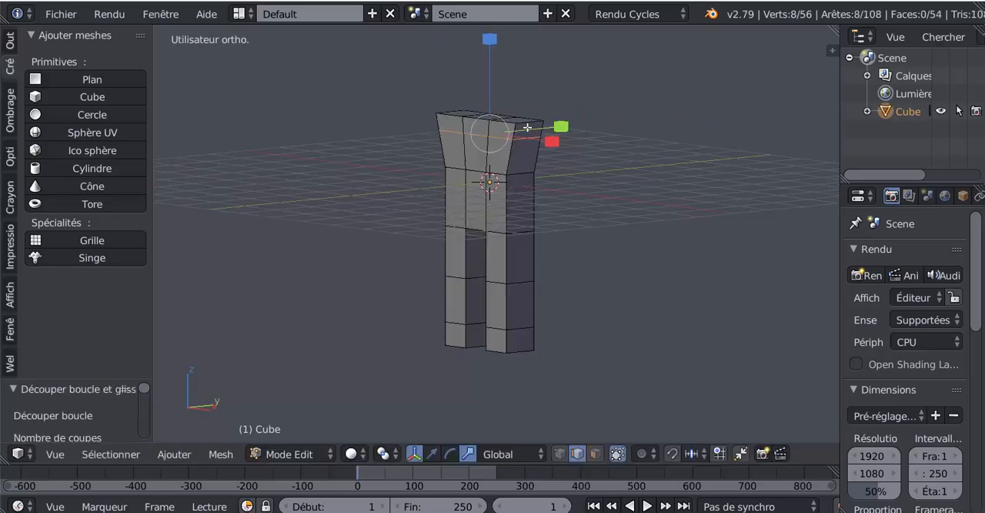
{"action": "left_click", "coordinate": [596, 454]}
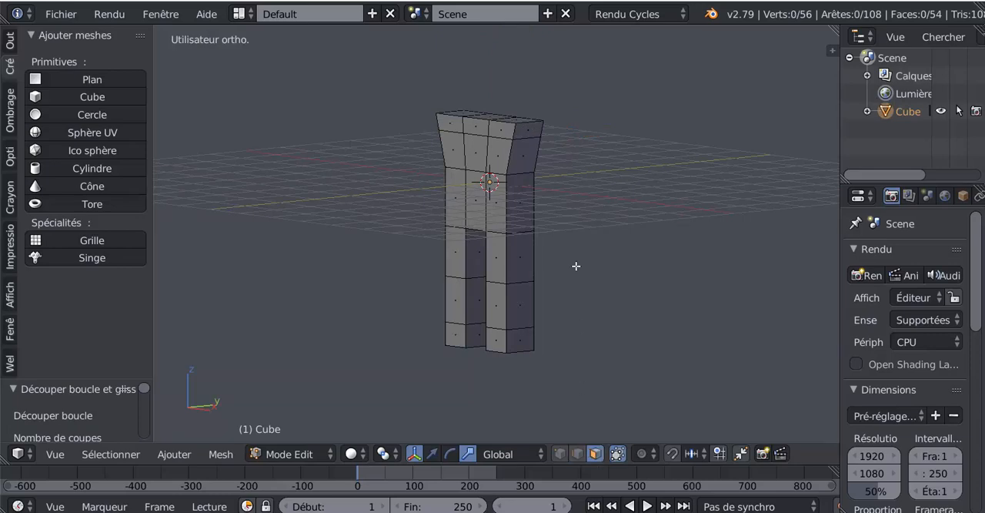
{"action": "right_click", "coordinate": [537, 136]}
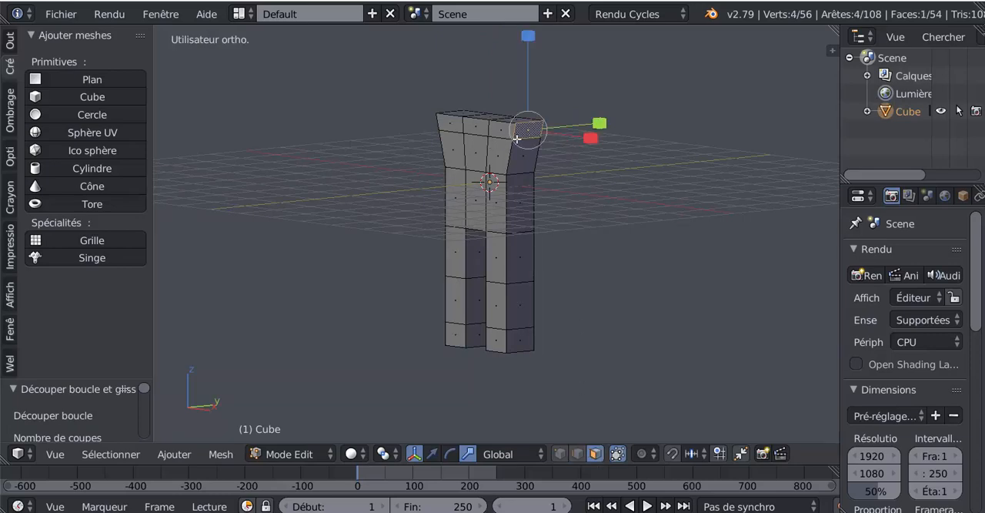
{"action": "middle_click_drag", "start_coordinate": [606, 164], "coordinate": [539, 149]}
{"action": "right_click", "coordinate": [493, 145], "text": "shift"}
{"action": "right_click", "coordinate": [455, 138], "text": "shift"}
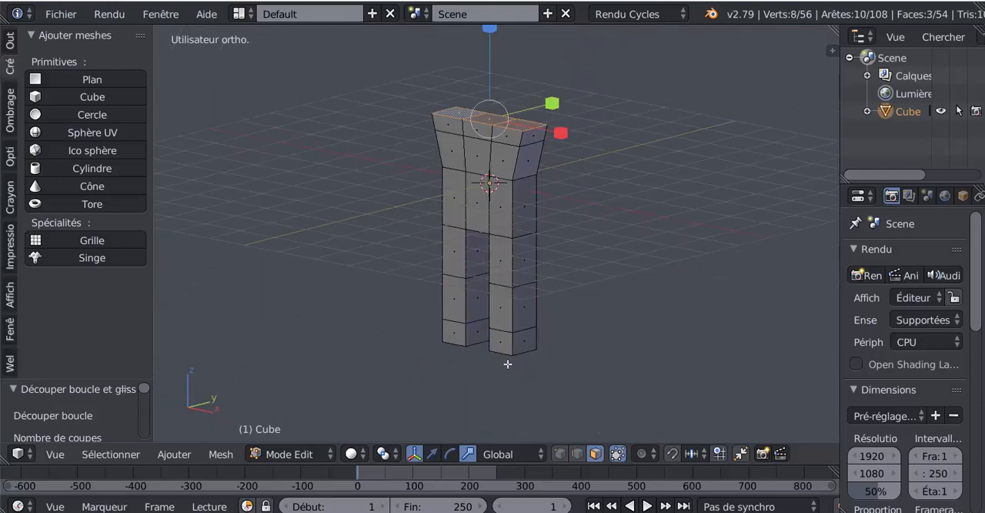
{"action": "left_click", "coordinate": [432, 455]}
{"action": "middle_click_drag", "start_coordinate": [542, 137], "coordinate": [551, 187], "text": "shift"}
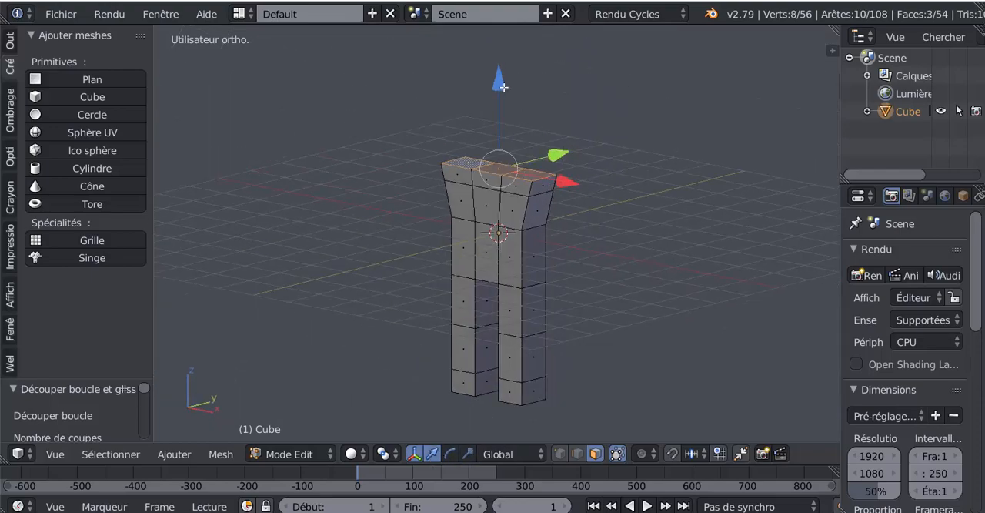
{"action": "left_click_drag", "start_coordinate": [504, 87], "coordinate": [505, 82]}
- Extrude the two outer side faces of the upper chest band and scale them by about 1.417 along X to form shoulders
{"action": "right_click", "coordinate": [552, 185], "text": "shift"}
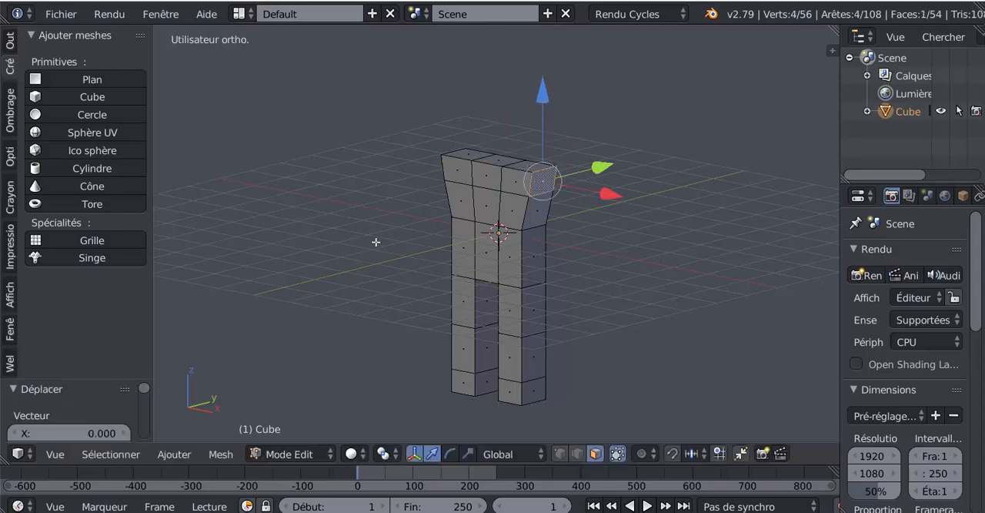
{"action": "middle_click_drag", "start_coordinate": [376, 243], "coordinate": [536, 251]}
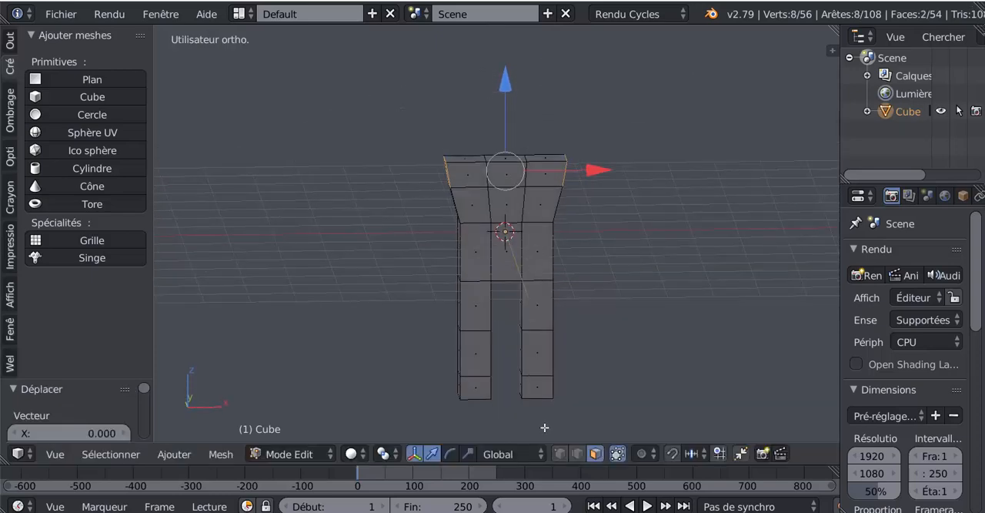
{"action": "left_click", "coordinate": [466, 456]}
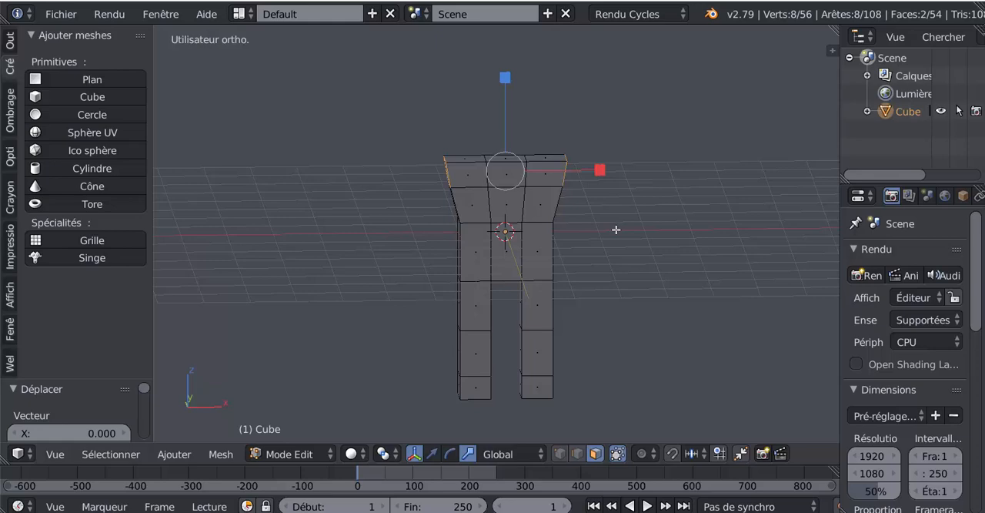
{"action": "key", "text": "e"}
{"action": "right_click", "coordinate": [615, 229]}
{"action": "left_click_drag", "start_coordinate": [600, 169], "coordinate": [646, 170]}
- Extrude the undersides of both shoulder blocks downward to form the upper arms
{"action": "middle_click_drag", "start_coordinate": [630, 234], "coordinate": [613, 161]}
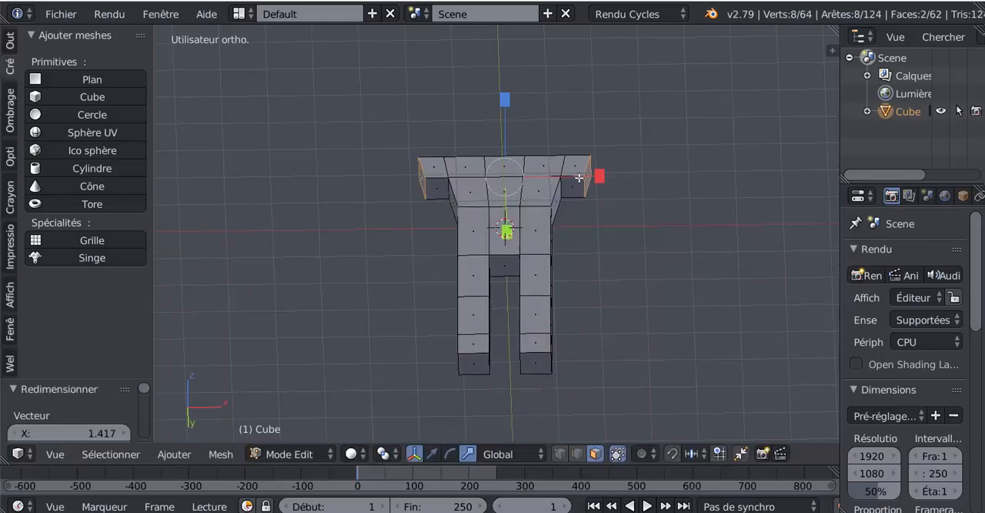
{"action": "right_click", "coordinate": [578, 181]}
{"action": "right_click", "coordinate": [432, 183], "text": "shift"}
{"action": "scroll", "coordinate": [559, 262], "scroll_direction": "down", "scroll_amount": 4}
{"action": "middle_click_drag", "start_coordinate": [545, 207], "coordinate": [558, 246]}
{"action": "key", "text": "e"}
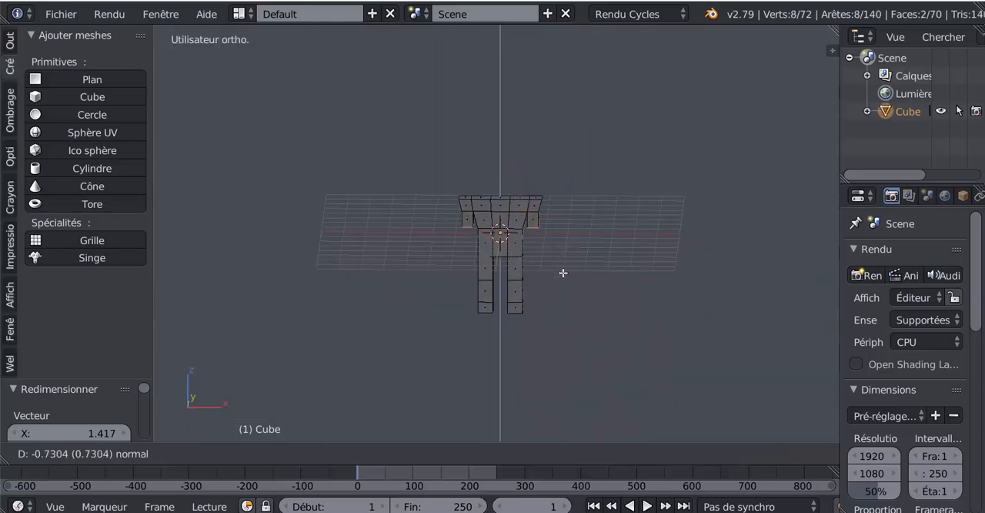
{"action": "left_click", "coordinate": [568, 275]}
{"action": "scroll", "coordinate": [570, 277], "scroll_direction": "up", "scroll_amount": 2}
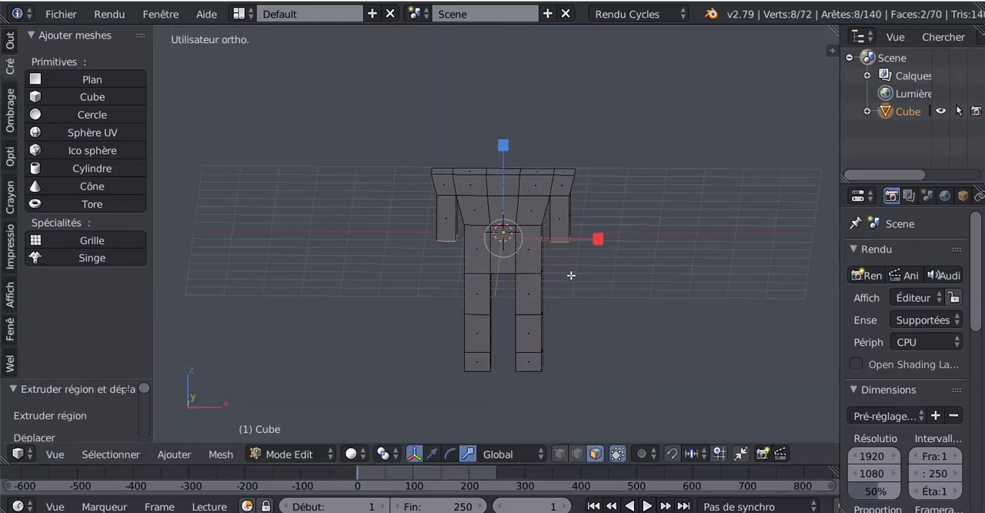
- Extrude both arm ends downward twice more to form the forearms and hands
{"action": "key", "text": "e"}
{"action": "left_click", "coordinate": [571, 310]}
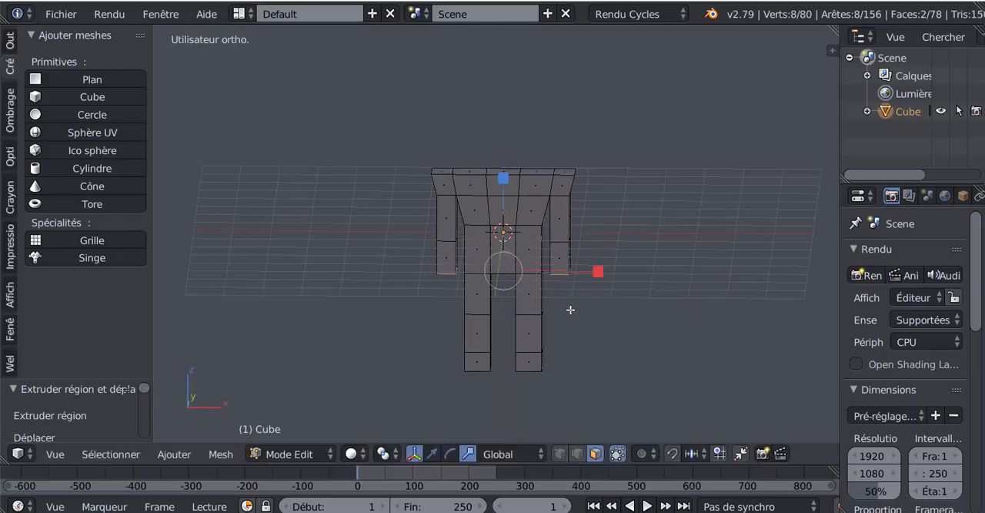
{"action": "key", "text": "e"}
{"action": "left_click", "coordinate": [576, 328]}
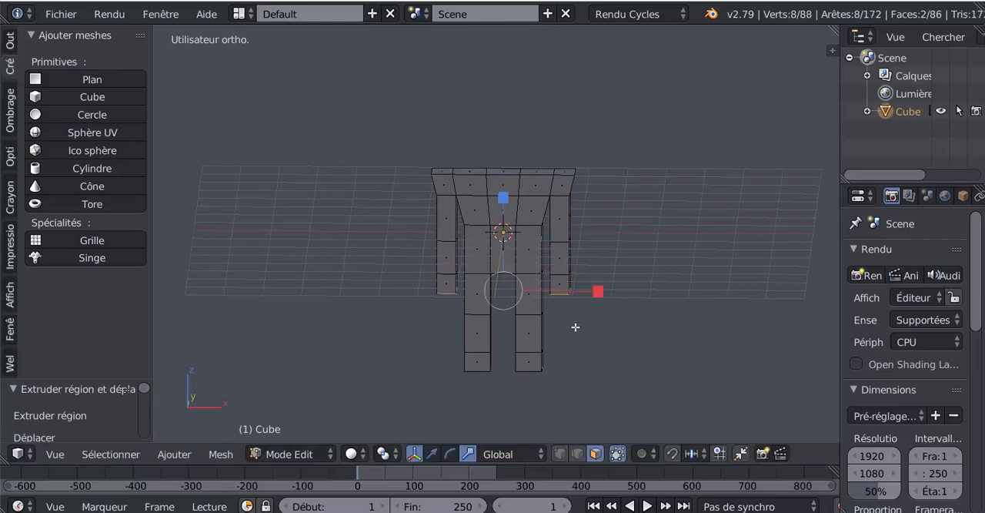
- Select the middle face on top of the torso and raise it along the Z axis to slope the shoulders
{"action": "middle_click_drag", "start_coordinate": [575, 328], "coordinate": [499, 158]}
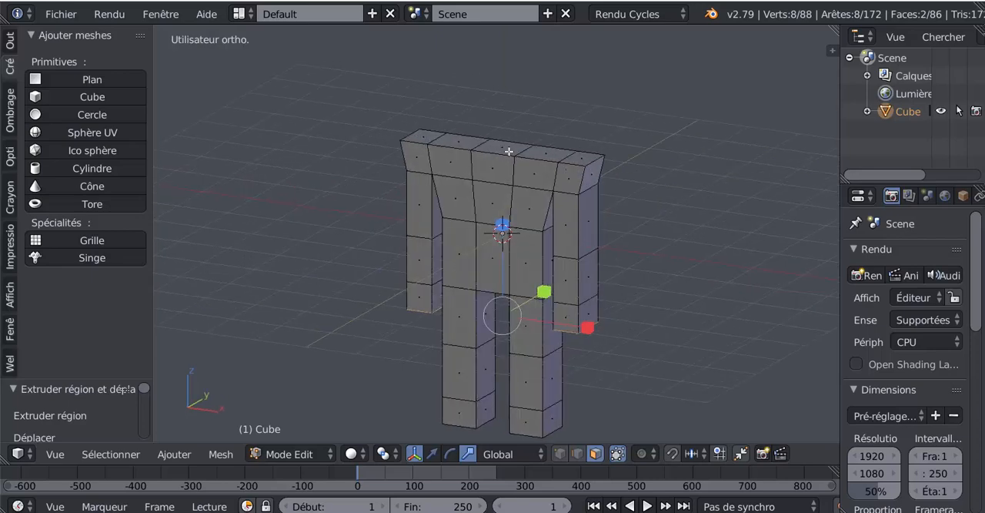
{"action": "right_click", "coordinate": [496, 160]}
{"action": "middle_click_drag", "start_coordinate": [529, 222], "coordinate": [535, 226]}
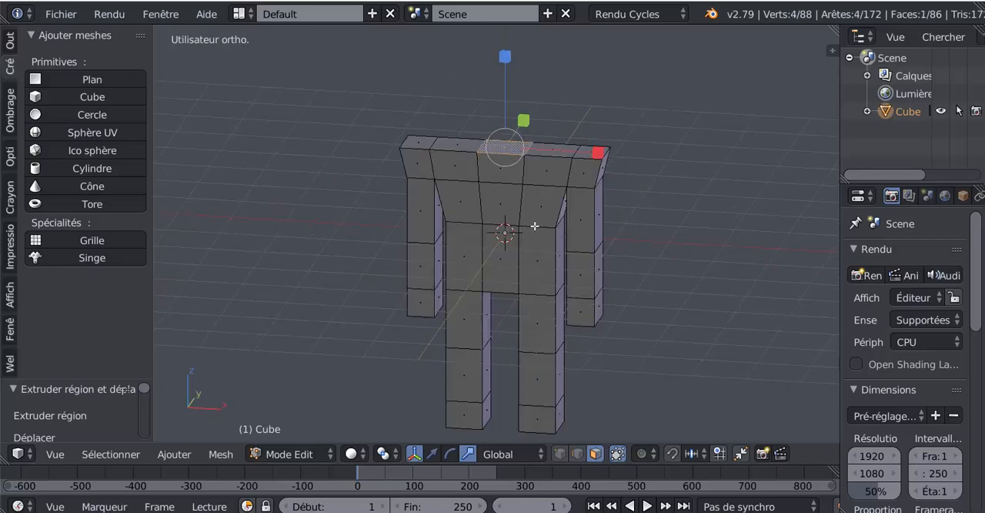
{"action": "left_click", "coordinate": [432, 453]}
{"action": "scroll", "coordinate": [494, 93], "scroll_direction": "down", "scroll_amount": 2}
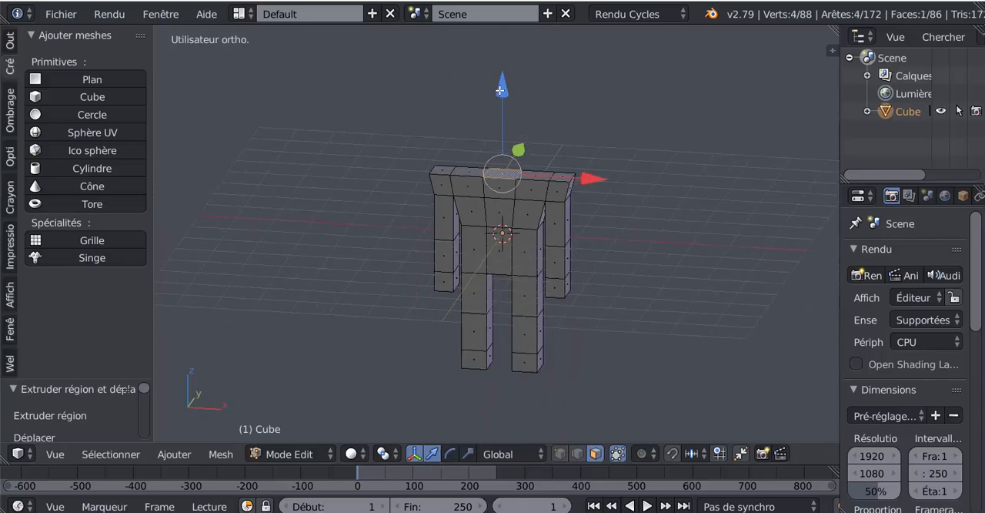
{"action": "left_click_drag", "start_coordinate": [500, 90], "coordinate": [506, 66]}
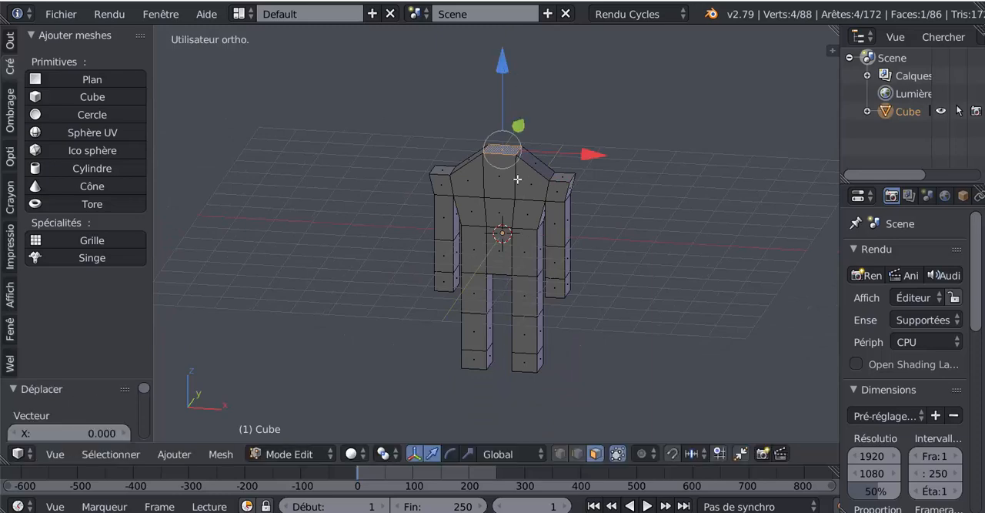
- Extrude the raised top face upward twice, a short section for the neck and a taller one for the head
{"action": "key", "text": "e"}
{"action": "left_click", "coordinate": [526, 226]}
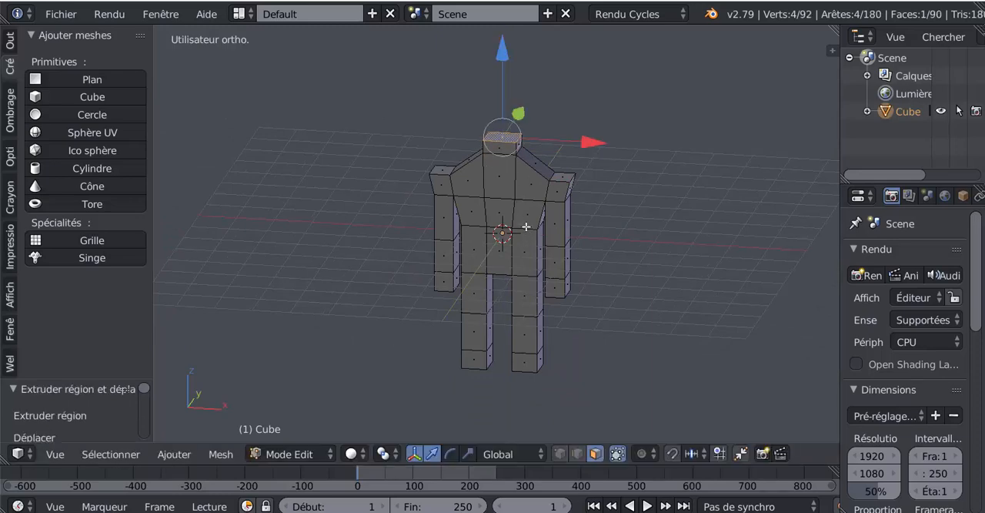
{"action": "key", "text": "e"}
{"action": "left_click", "coordinate": [529, 231]}
- Select the front faces of both foot blocks and extrude them forward to form the feet
{"action": "middle_click_drag", "start_coordinate": [529, 231], "coordinate": [517, 300]}
{"action": "right_click", "coordinate": [517, 300]}
{"action": "right_click", "coordinate": [482, 304], "text": "shift"}
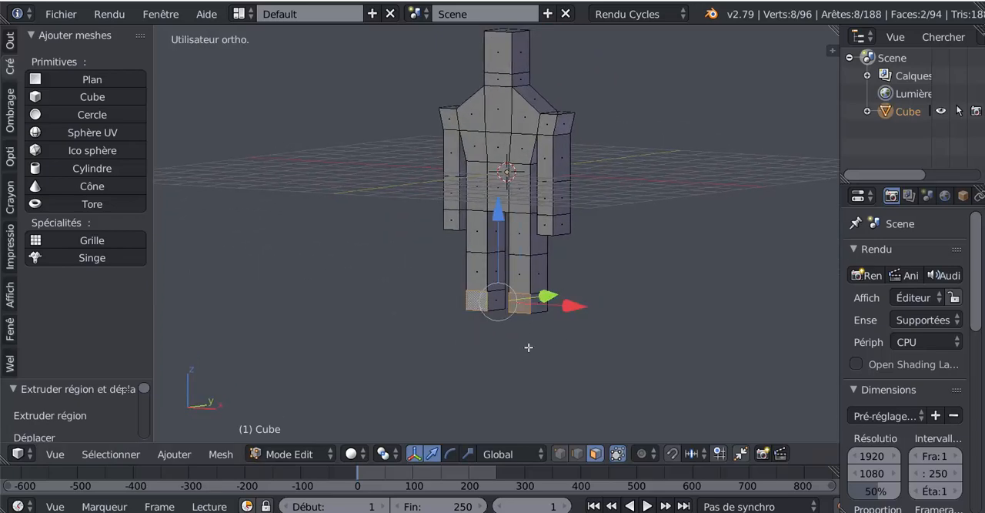
{"action": "middle_click_drag", "start_coordinate": [528, 347], "coordinate": [577, 341]}
{"action": "key", "text": "e"}
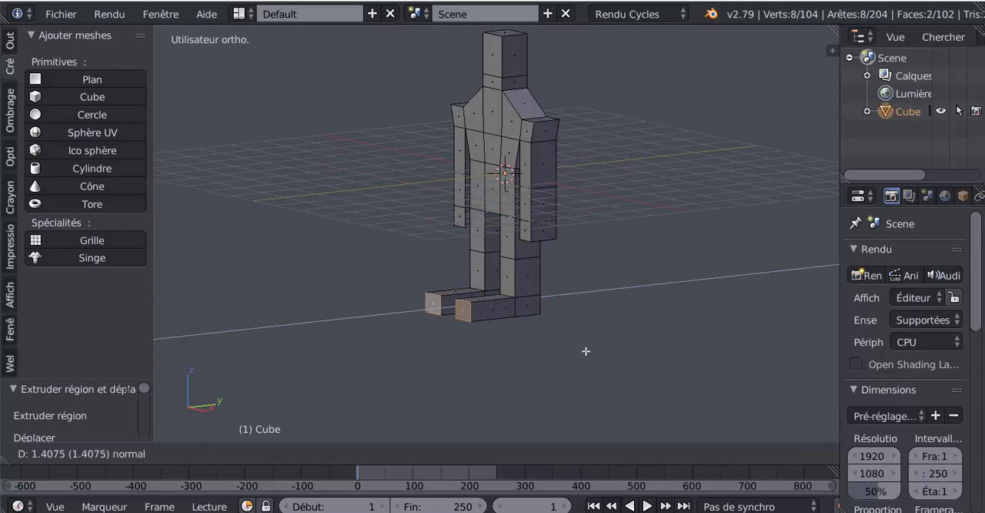
{"action": "left_click", "coordinate": [603, 343]}
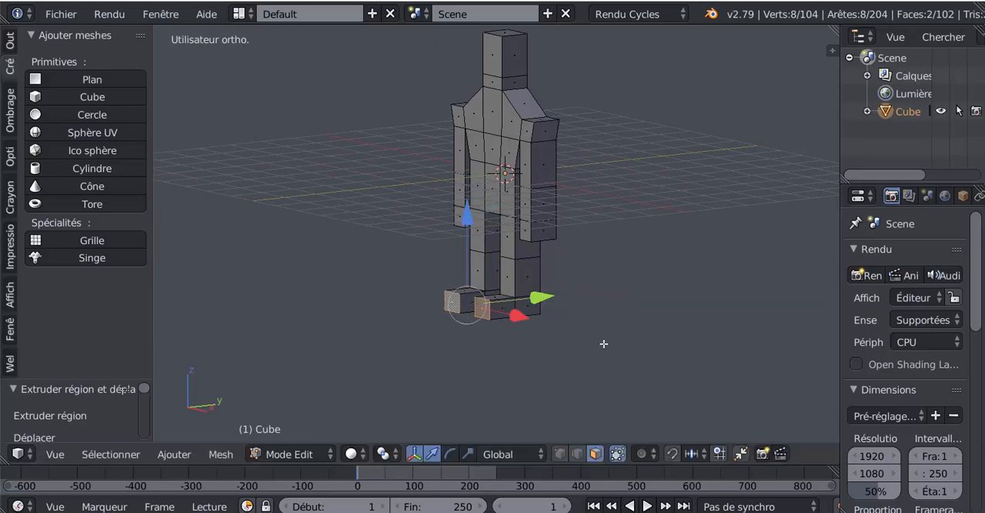
- In front view and wireframe display, circle-select all the vertices of both feet and move them down along Z to lengthen the legs
{"action": "middle_click_drag", "start_coordinate": [562, 323], "coordinate": [588, 269]}
{"action": "scroll", "coordinate": [585, 274], "scroll_direction": "up", "scroll_amount": 2}
{"action": "middle_click_drag", "start_coordinate": [585, 170], "coordinate": [633, 263]}
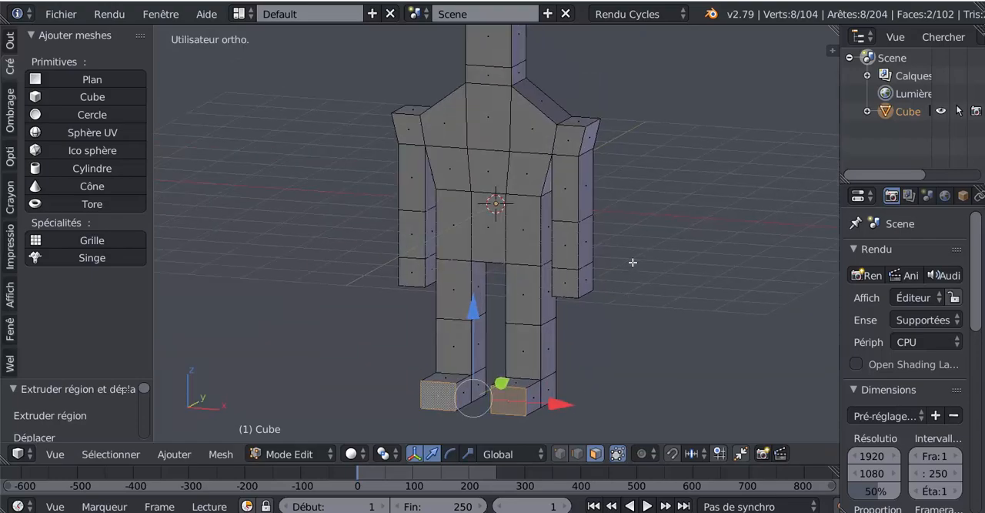
{"action": "middle_click_drag", "start_coordinate": [559, 282], "coordinate": [666, 244]}
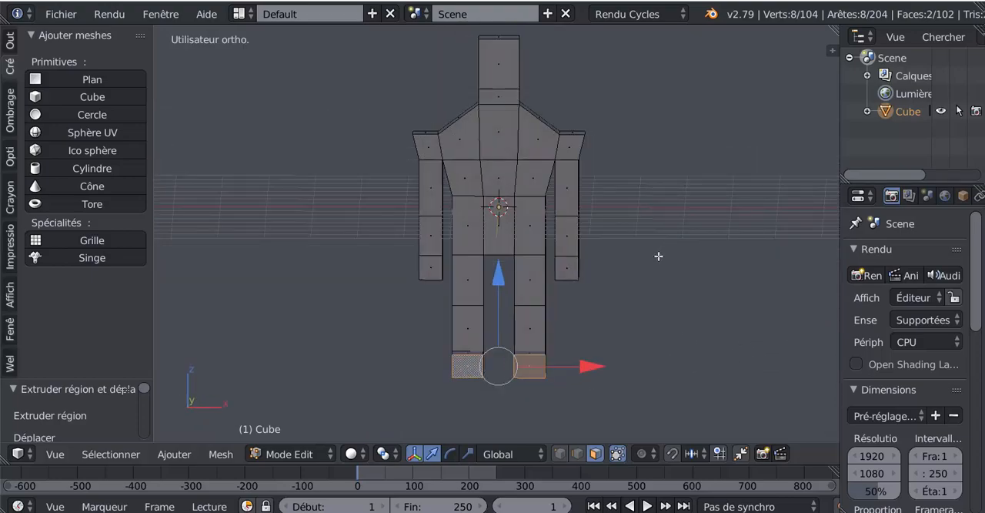
{"action": "key", "text": "KP_1"}
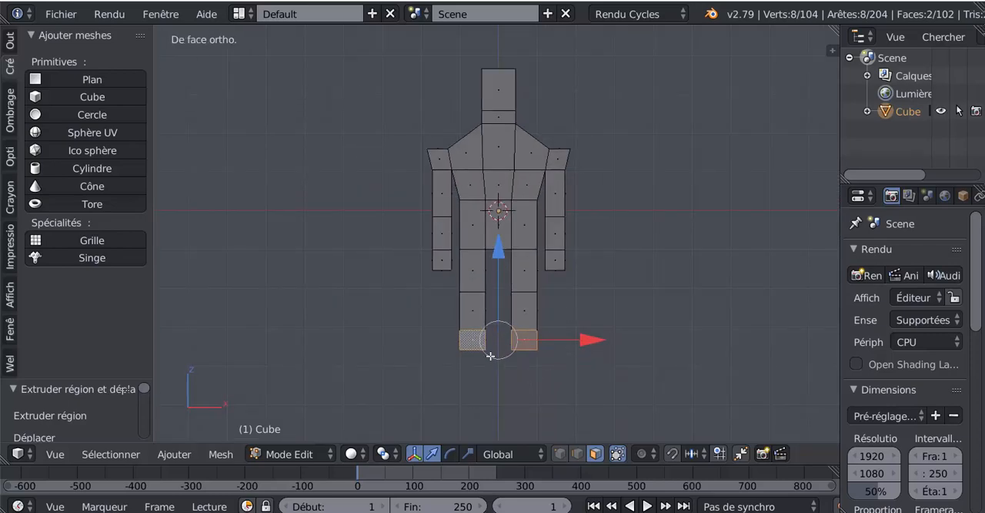
{"action": "key", "text": "z"}
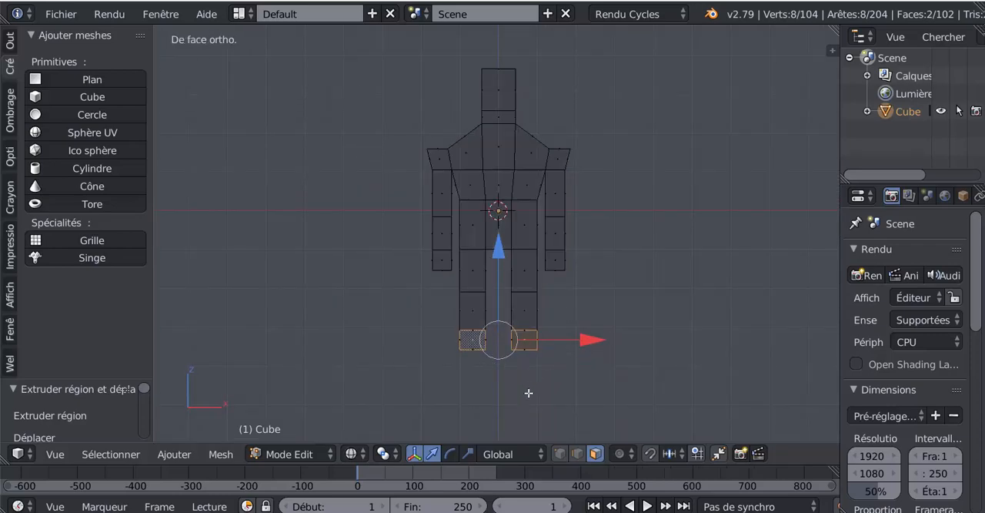
{"action": "left_click", "coordinate": [560, 452]}
{"action": "key", "text": "c"}
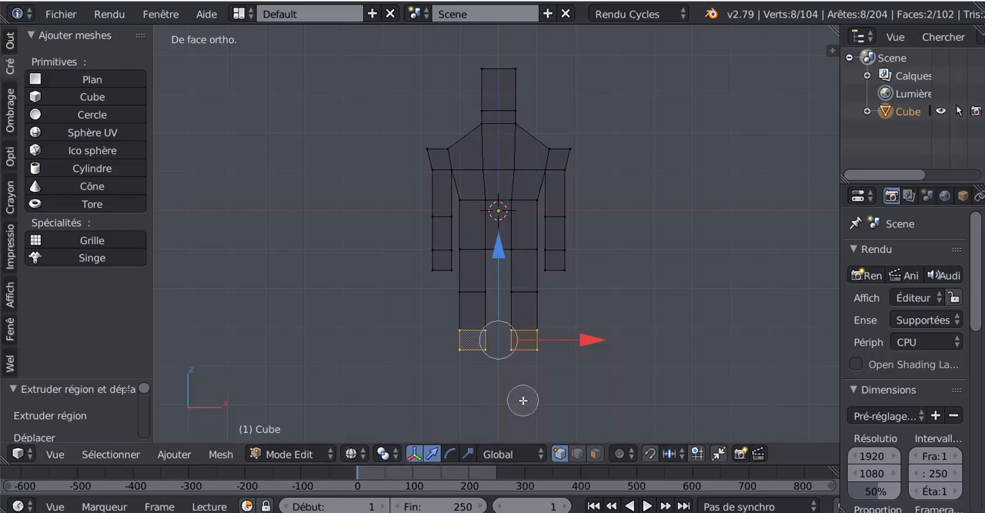
{"action": "scroll", "coordinate": [523, 395], "scroll_direction": "down", "scroll_amount": 2}
{"action": "mouse_move", "coordinate": [450, 352]}
{"action": "left_mouse_down"}
{"action": "mouse_move", "coordinate": [519, 335]}
{"action": "mouse_move", "coordinate": [450, 349]}
{"action": "left_mouse_up"}
{"action": "right_click", "coordinate": [450, 349]}
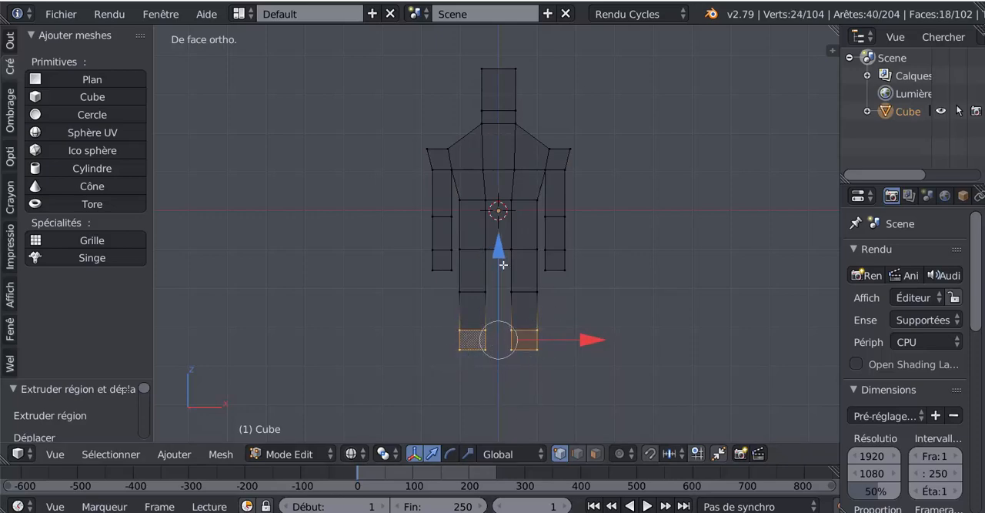
{"action": "left_click_drag", "start_coordinate": [502, 250], "coordinate": [503, 291]}
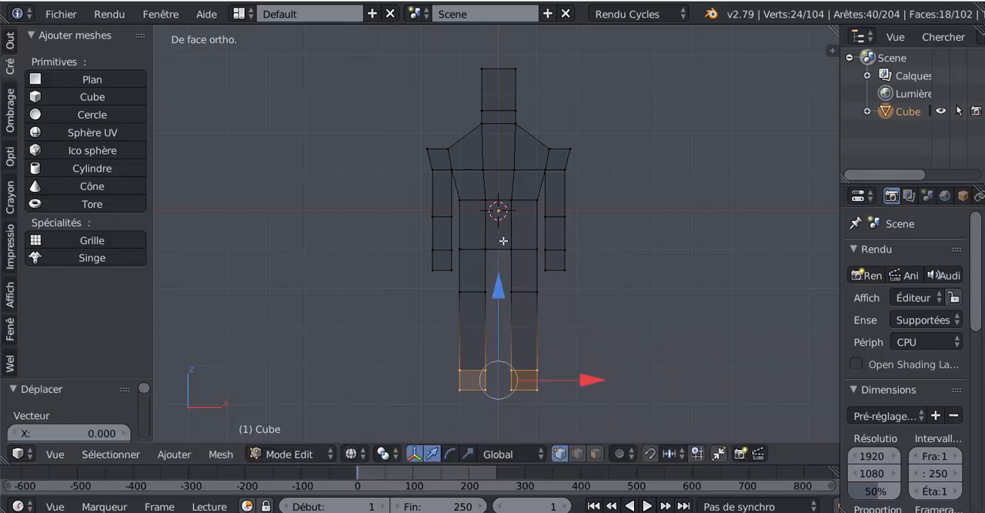
- Cut a vertical edge loop through the exact centre of the head and torso
{"action": "scroll", "coordinate": [530, 287], "scroll_direction": "up", "scroll_amount": 1}
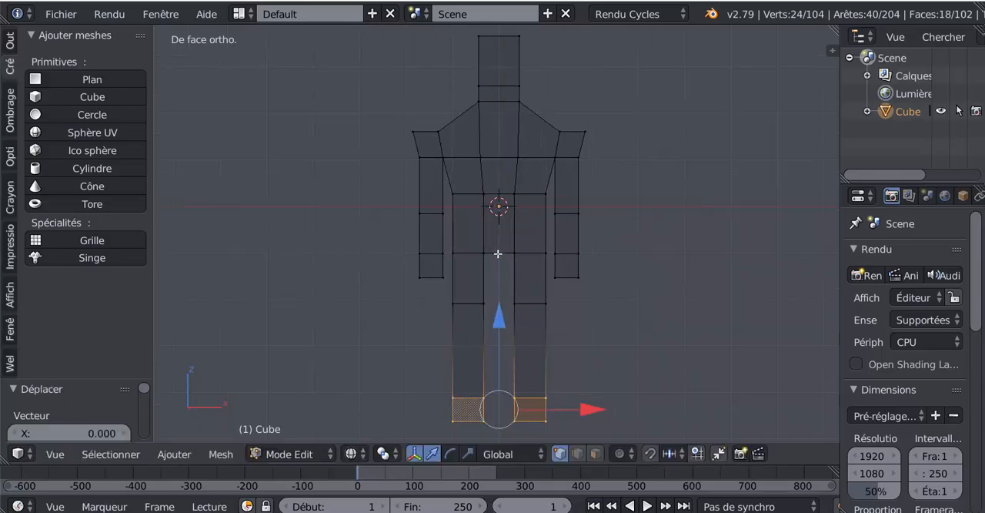
{"action": "key", "text": "ctrl+r"}
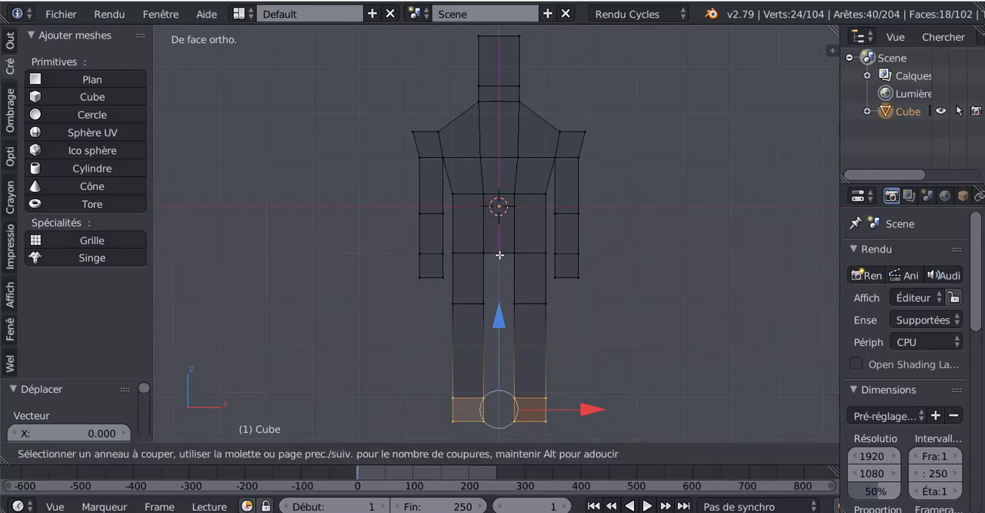
{"action": "left_click", "coordinate": [500, 255]}
{"action": "right_click", "coordinate": [500, 254]}
- Select the central edge under the crotch in edge mode and raise it along the Z axis, with solid shading restored
{"action": "middle_click_drag", "start_coordinate": [504, 264], "coordinate": [495, 284]}
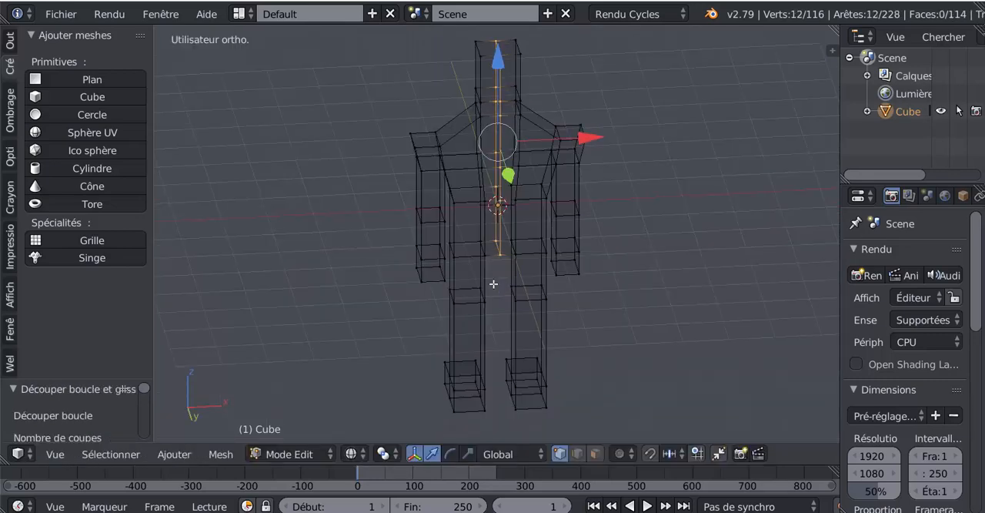
{"action": "left_click", "coordinate": [576, 460]}
{"action": "right_click", "coordinate": [500, 249]}
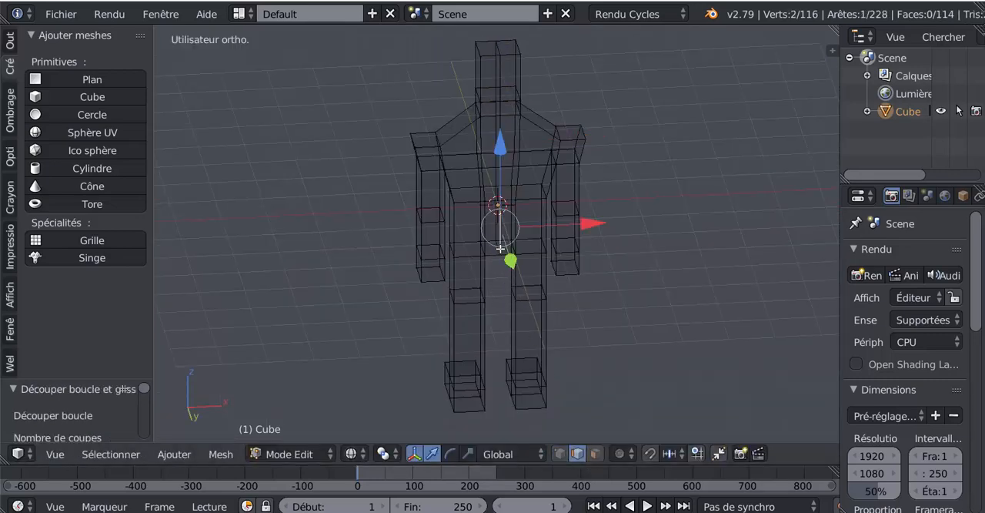
{"action": "middle_click_drag", "start_coordinate": [675, 251], "coordinate": [692, 283]}
{"action": "left_click", "coordinate": [487, 136]}
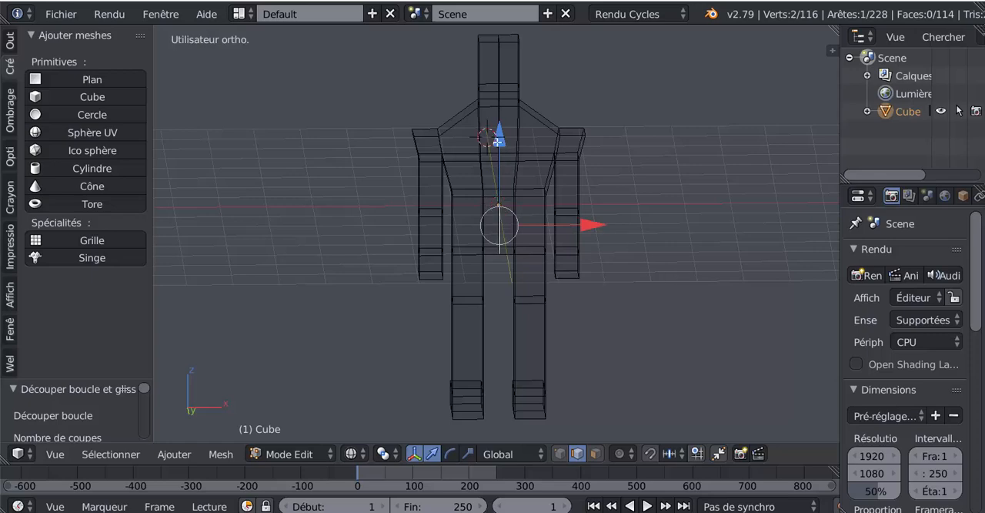
{"action": "left_click_drag", "start_coordinate": [498, 140], "coordinate": [508, 120]}
{"action": "middle_click_drag", "start_coordinate": [640, 236], "coordinate": [580, 304]}
{"action": "key", "text": "z"}
{"action": "middle_click_drag", "start_coordinate": [527, 279], "coordinate": [508, 242]}
{"action": "middle_click_drag", "start_coordinate": [619, 255], "coordinate": [625, 331]}
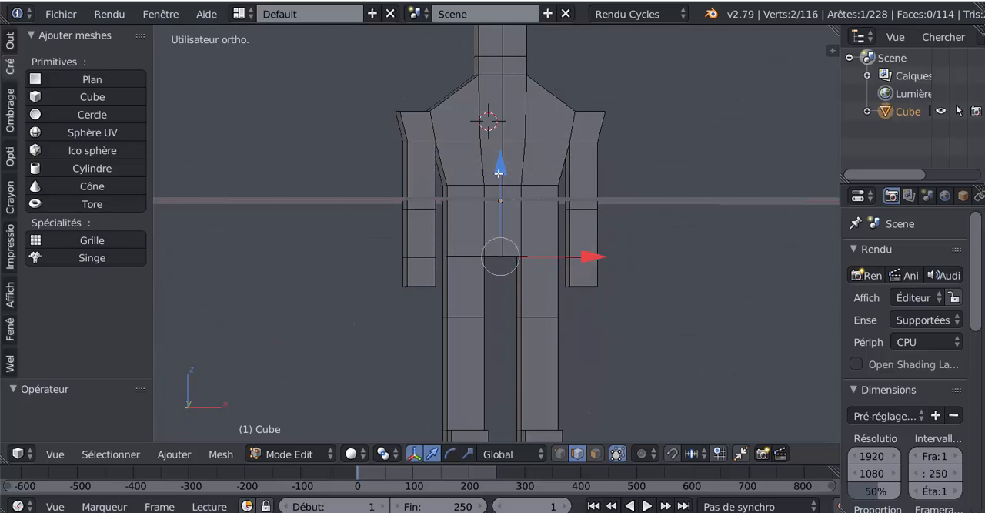
{"action": "left_click_drag", "start_coordinate": [501, 174], "coordinate": [504, 160]}
- Leave Edit Mode and return the finished character mesh to Object Mode
{"action": "scroll", "coordinate": [613, 307], "scroll_direction": "down", "scroll_amount": 2}
{"action": "key", "text": "Tab"}
{"action": "scroll", "coordinate": [574, 324], "scroll_direction": "up", "scroll_amount": 2}
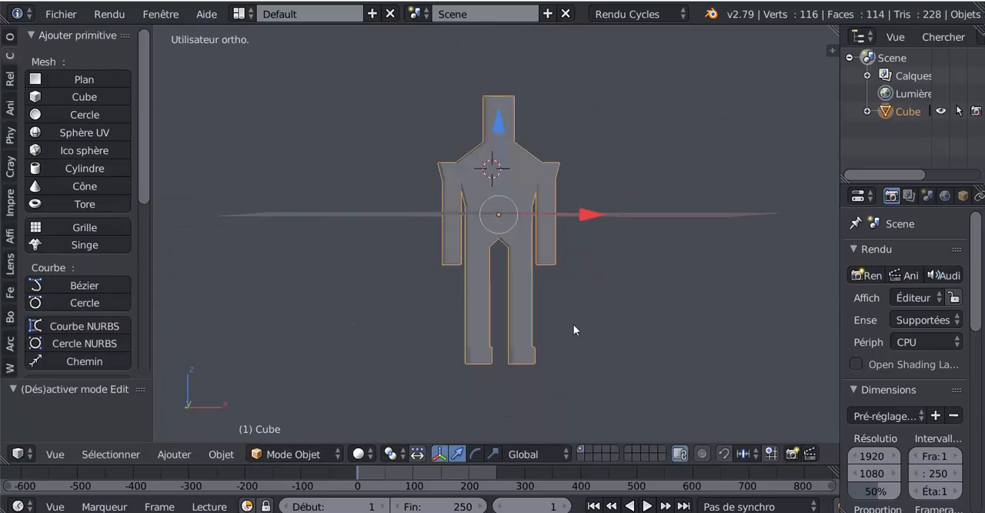
- Snap the 3D cursor to the scene centre while in front view with the character mesh in Edit Mode
{"action": "mouse_move", "coordinate": [573, 324]}
{"action": "middle_mouse_down"}
{"action": "mouse_move", "coordinate": [337, 323]}
{"action": "mouse_move", "coordinate": [341, 295]}
{"action": "mouse_move", "coordinate": [392, 338]}
{"action": "mouse_move", "coordinate": [589, 323]}
{"action": "middle_mouse_up"}
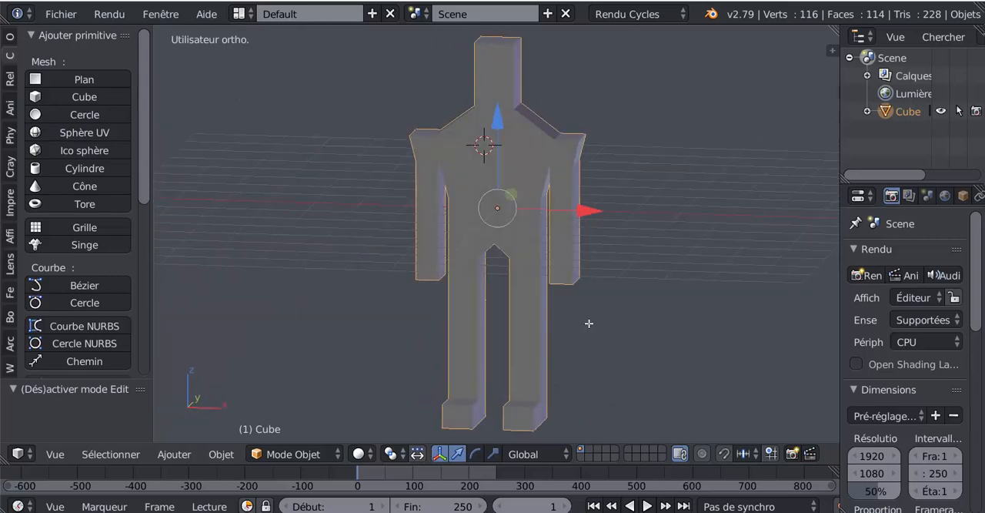
{"action": "key", "text": "Tab"}
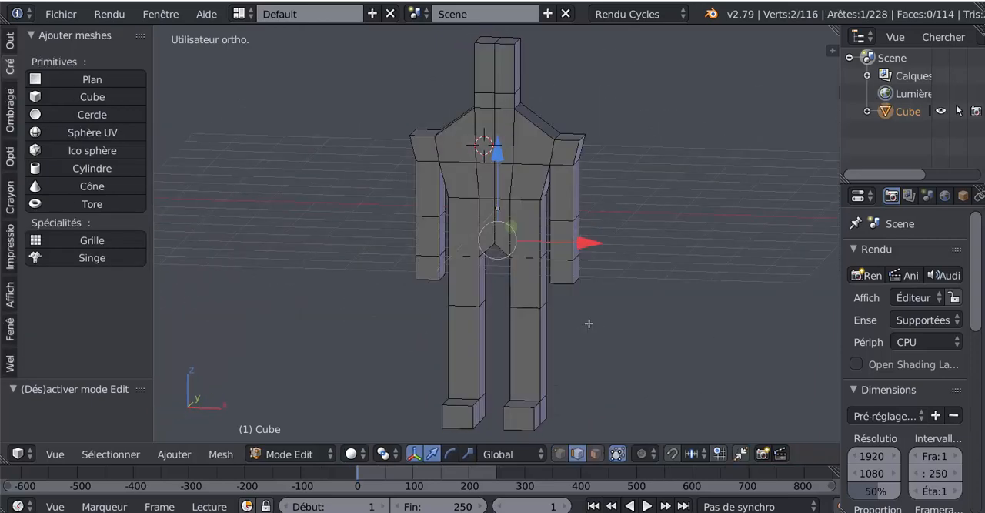
{"action": "key", "text": "KP_1"}
{"action": "middle_click_drag", "start_coordinate": [684, 269], "coordinate": [653, 290], "text": "shift"}
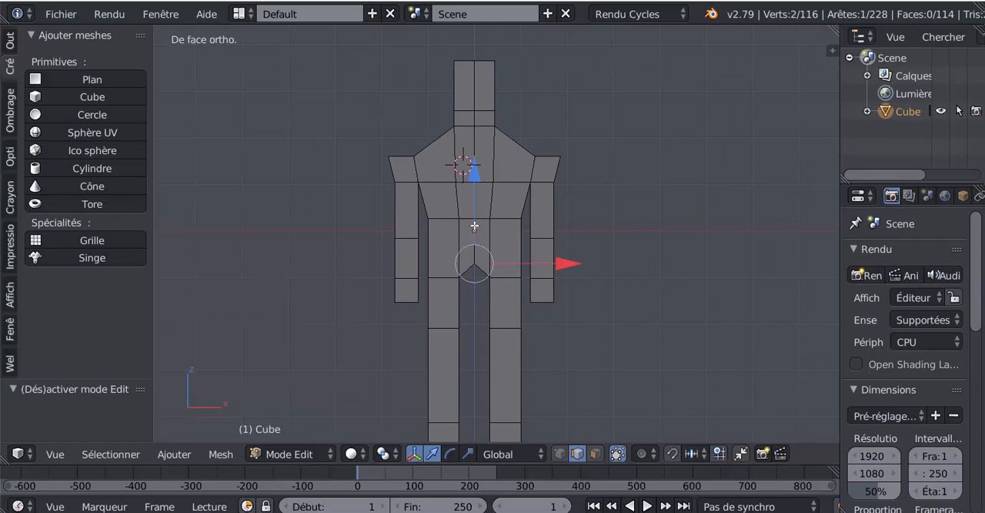
{"action": "key", "text": "shift+s"}
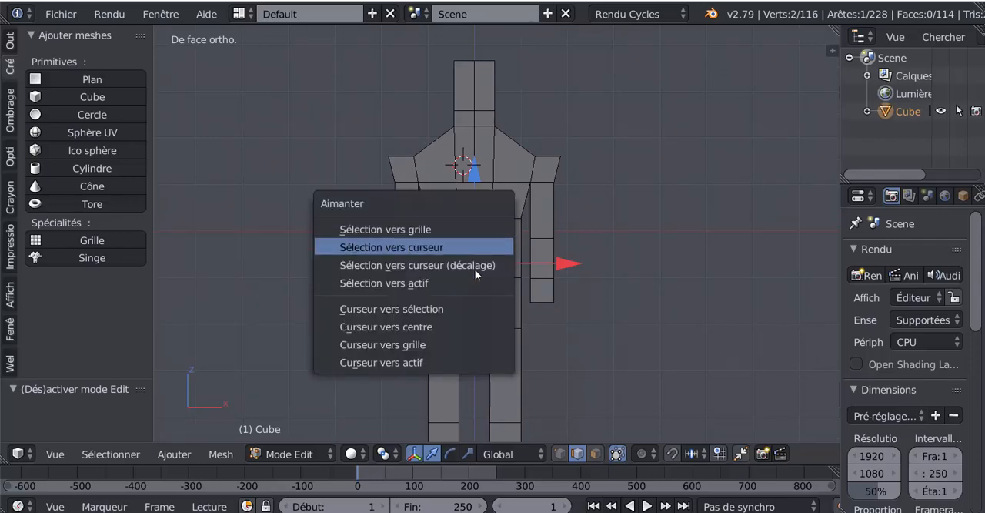
{"action": "left_click", "coordinate": [431, 323]}
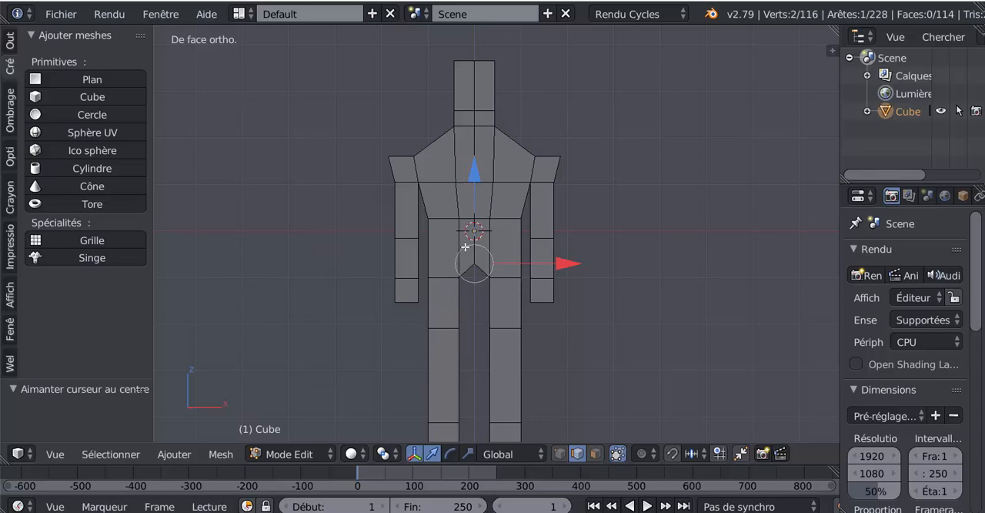
- Return to Object Mode and add a single-bone armature at the 3D cursor
{"action": "left_click", "coordinate": [174, 454]}
{"action": "mouse_move", "coordinate": [220, 454]}
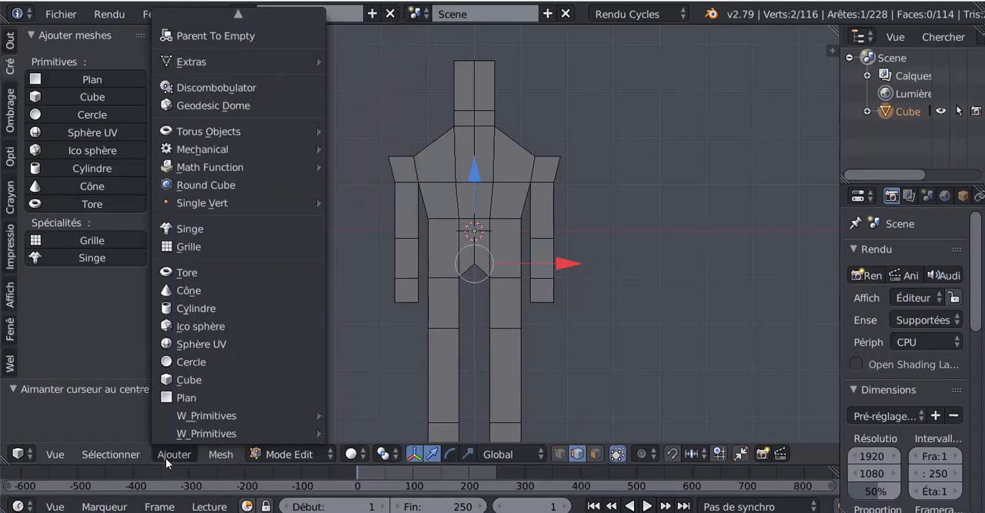
{"action": "key", "text": "Tab"}
{"action": "scroll", "coordinate": [636, 271], "scroll_direction": "down", "scroll_amount": 2}
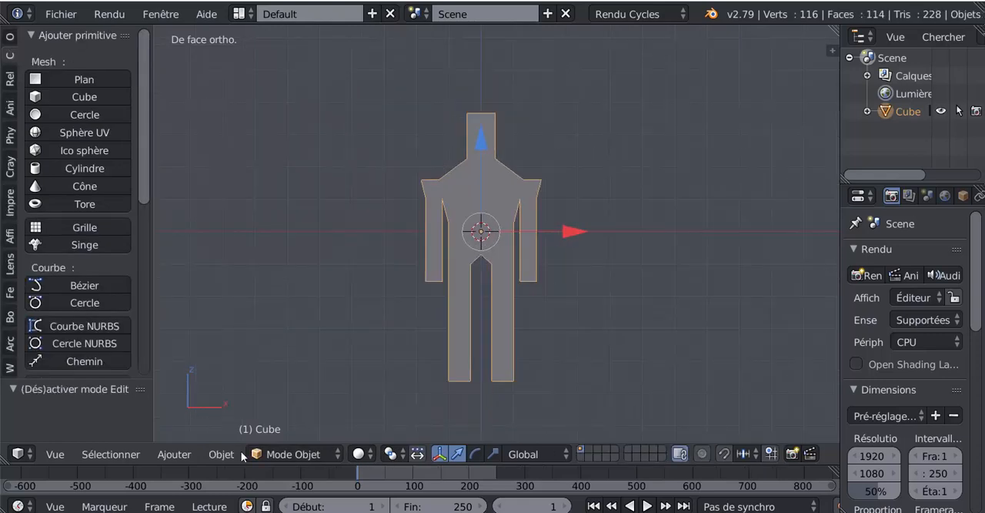
{"action": "left_click", "coordinate": [224, 455]}
{"action": "mouse_move", "coordinate": [180, 454]}
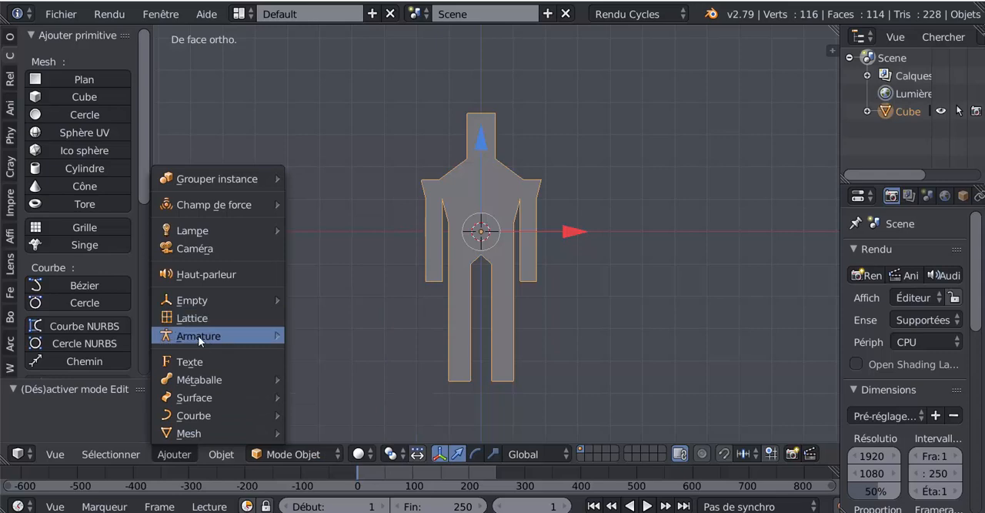
{"action": "mouse_move", "coordinate": [243, 336]}
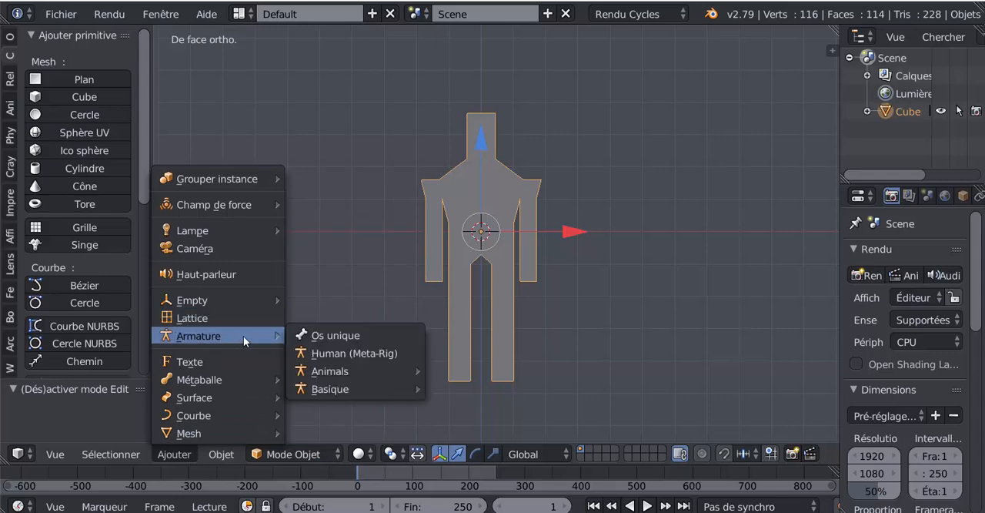
{"action": "left_click", "coordinate": [336, 336]}
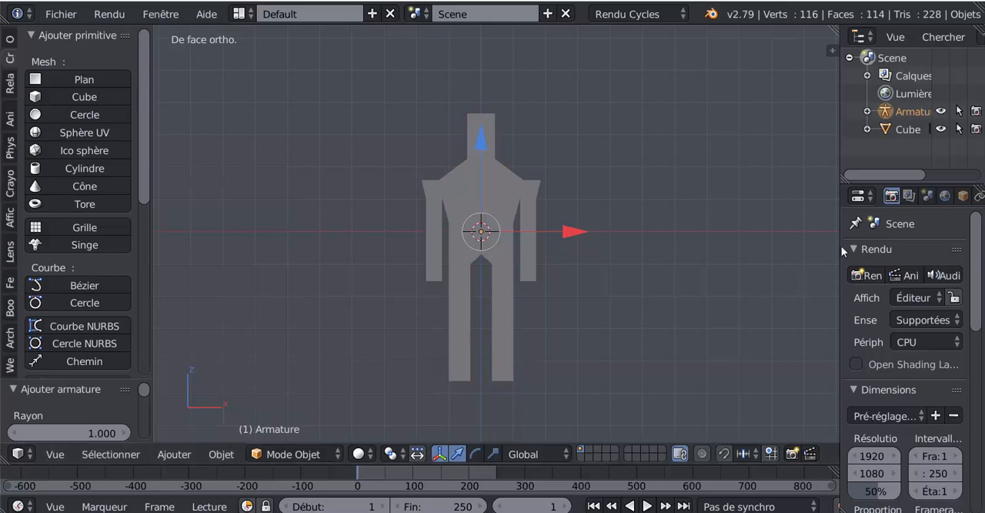
- Widen the properties area and enable X-ray (Rayons X) display for the armature
{"action": "left_click_drag", "start_coordinate": [841, 252], "coordinate": [736, 274]}
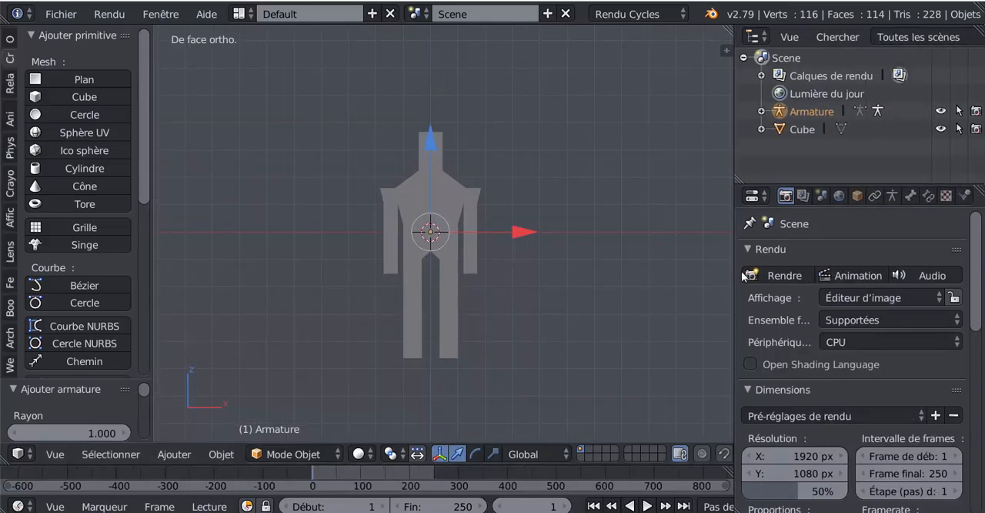
{"action": "left_click", "coordinate": [894, 195]}
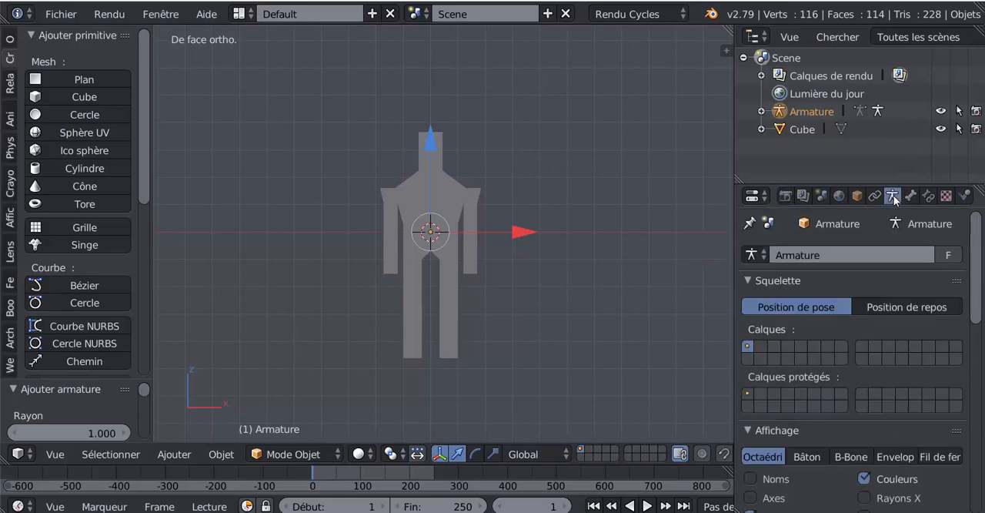
{"action": "scroll", "coordinate": [903, 306], "scroll_direction": "down", "scroll_amount": 5}
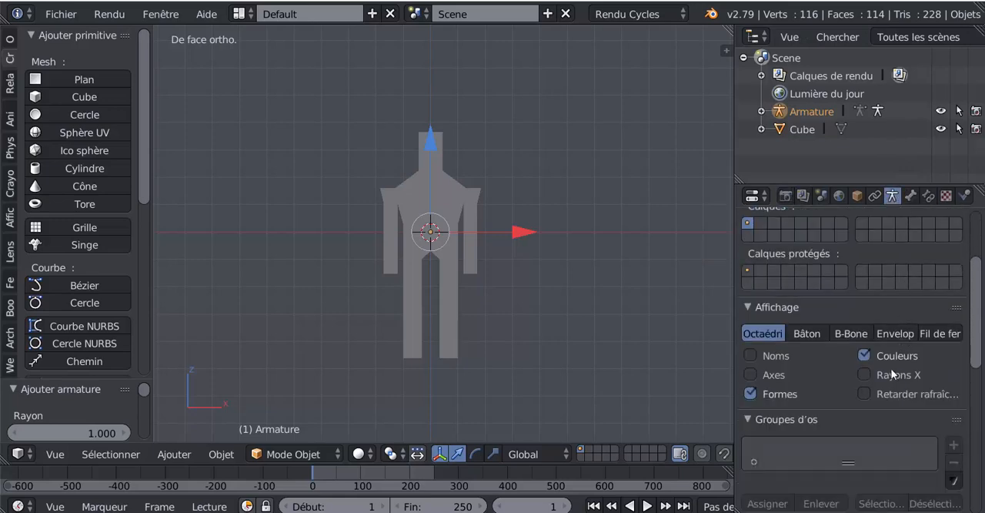
{"action": "left_click", "coordinate": [866, 374]}
{"action": "scroll", "coordinate": [474, 356], "scroll_direction": "up", "scroll_amount": 3}
{"action": "scroll", "coordinate": [470, 266], "scroll_direction": "up", "scroll_amount": 1}
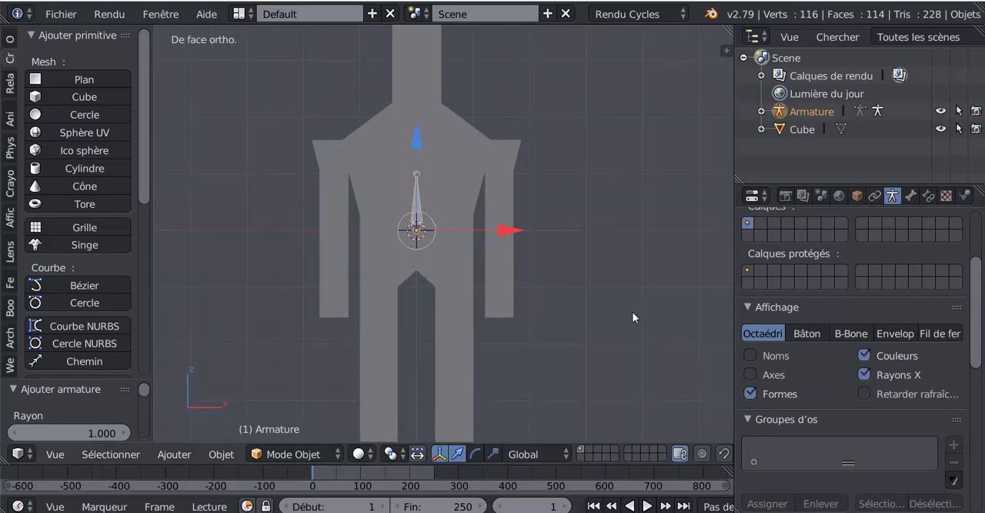
- In right view, rotate the armature about -90.5° and position it behind the body along Y, with the bone's tip at the 3D cursor
{"action": "key", "text": "KP_3"}
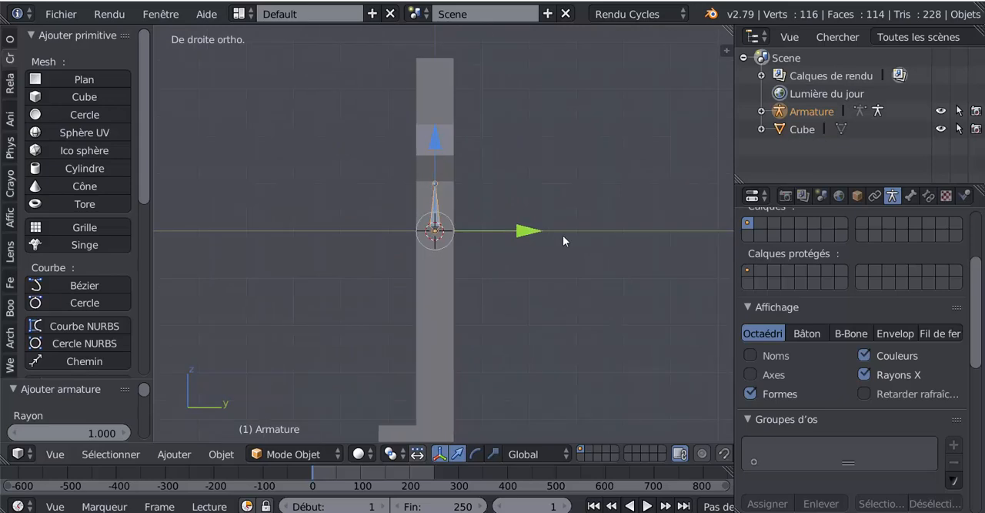
{"action": "left_click_drag", "start_coordinate": [526, 231], "coordinate": [583, 232]}
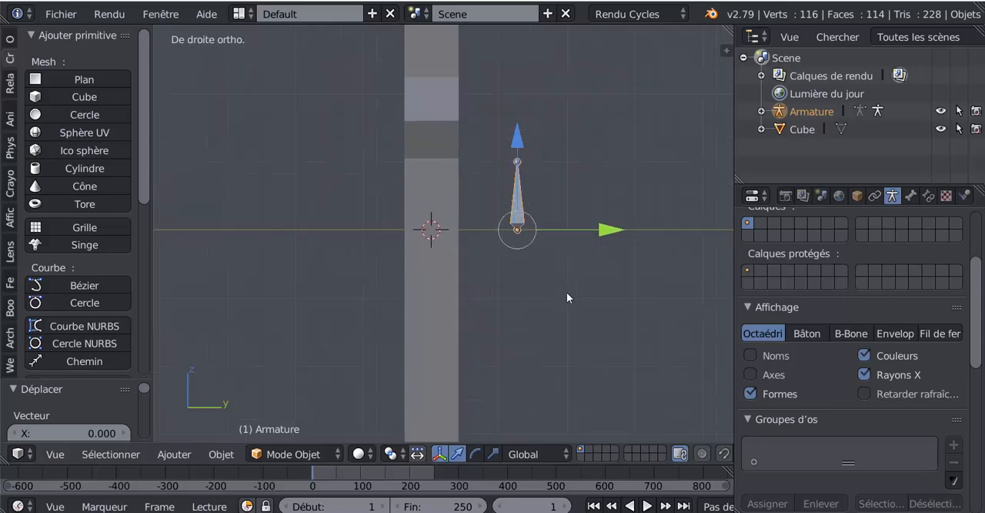
{"action": "key", "text": "r"}
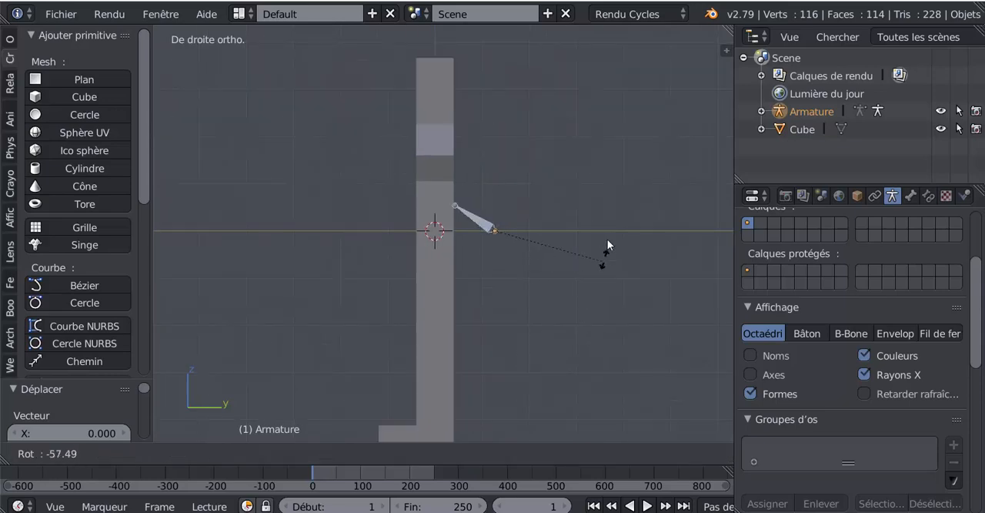
{"action": "left_click", "coordinate": [614, 194]}
{"action": "scroll", "coordinate": [636, 228], "scroll_direction": "up", "scroll_amount": 4}
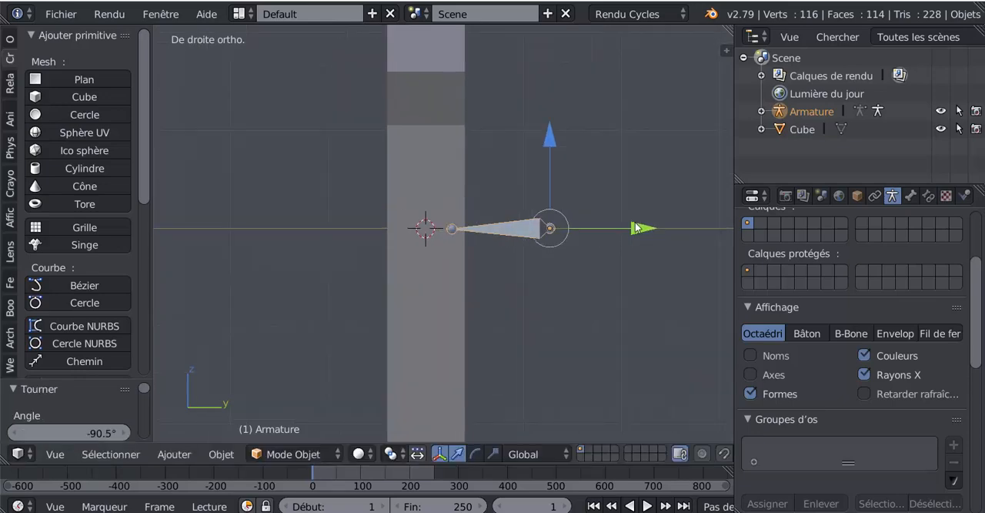
{"action": "left_click_drag", "start_coordinate": [636, 228], "coordinate": [603, 228]}
{"action": "scroll", "coordinate": [401, 231], "scroll_direction": "up", "scroll_amount": 3}
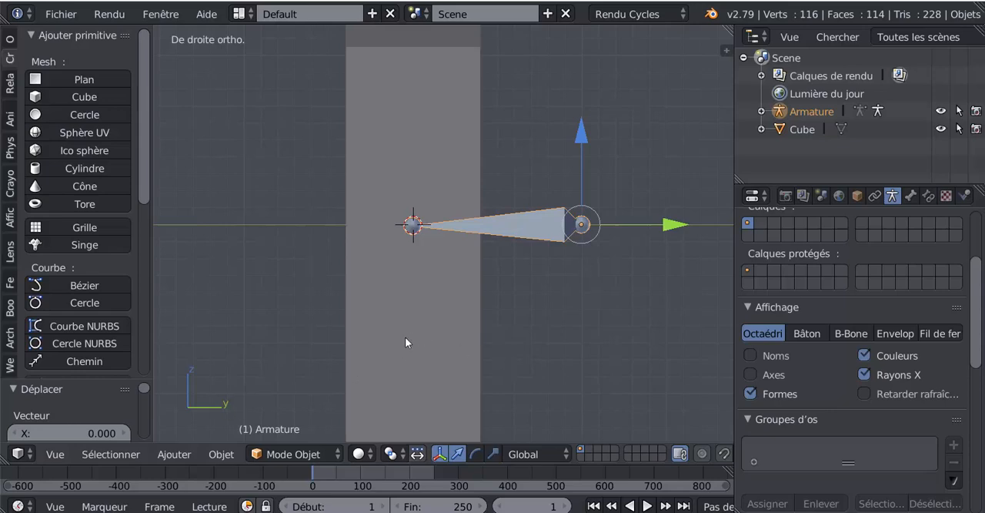
- In the armature's Edit Mode, shorten the bone by moving its root joint along Y to the back surface of the torso
{"action": "key", "text": "Tab"}
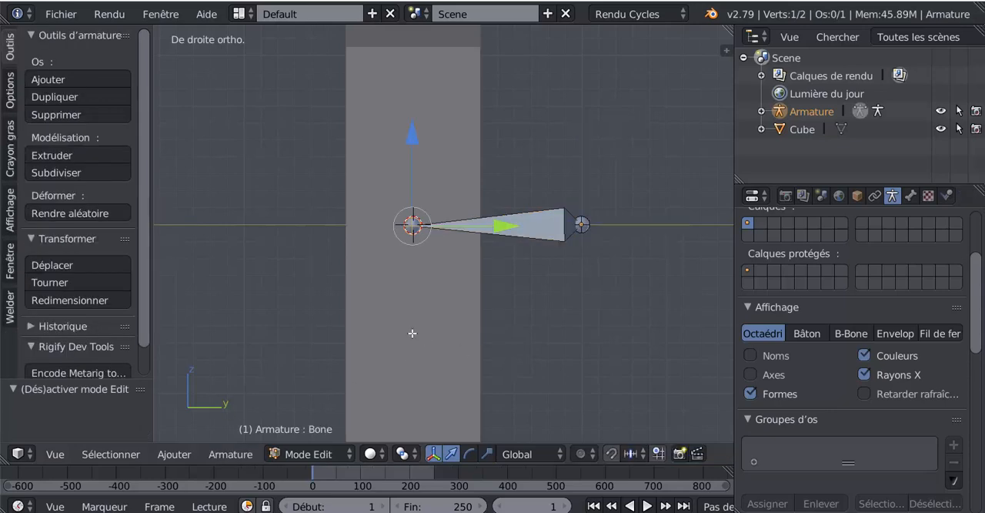
{"action": "right_click", "coordinate": [581, 224]}
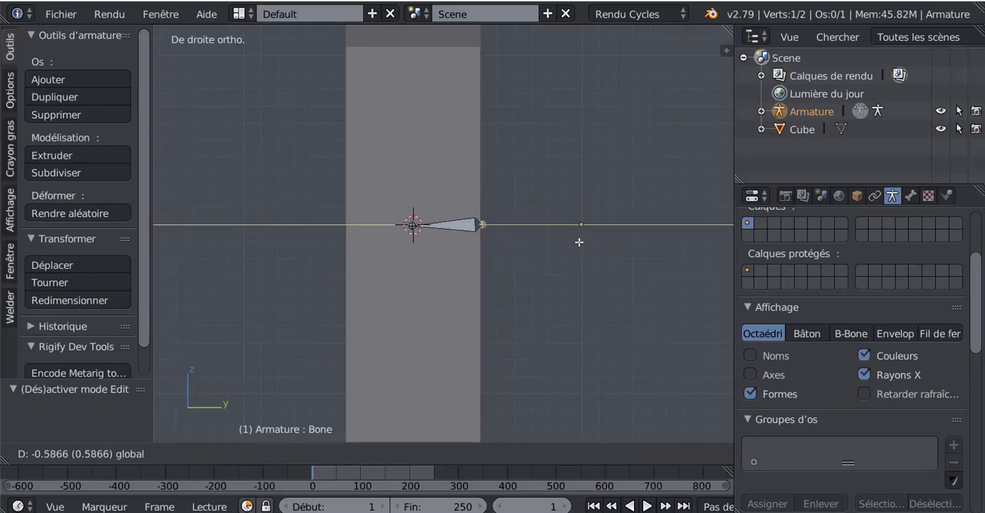
{"action": "left_click", "coordinate": [582, 237]}
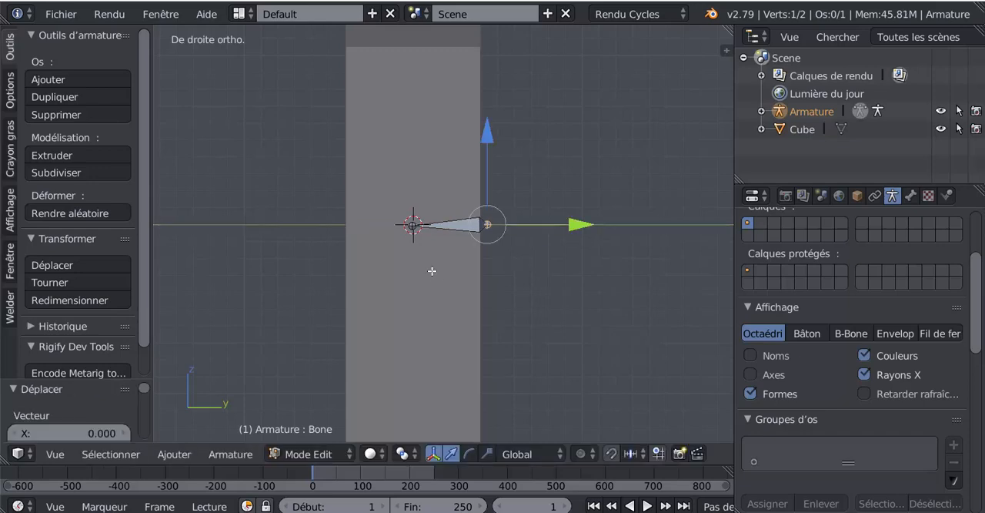
{"action": "right_click", "coordinate": [413, 224]}
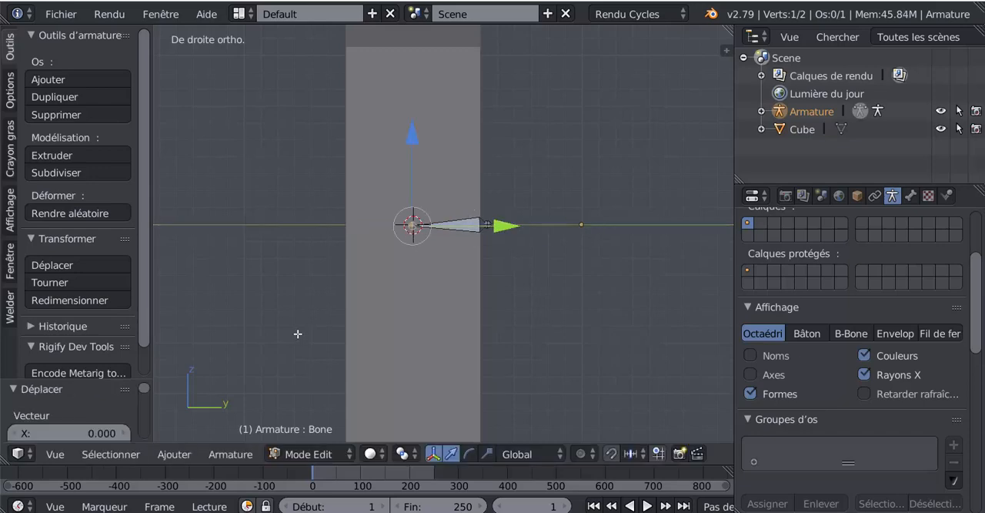
- Select the whole bone, including both of its joints
{"action": "middle_click_drag", "start_coordinate": [493, 319], "coordinate": [599, 319]}
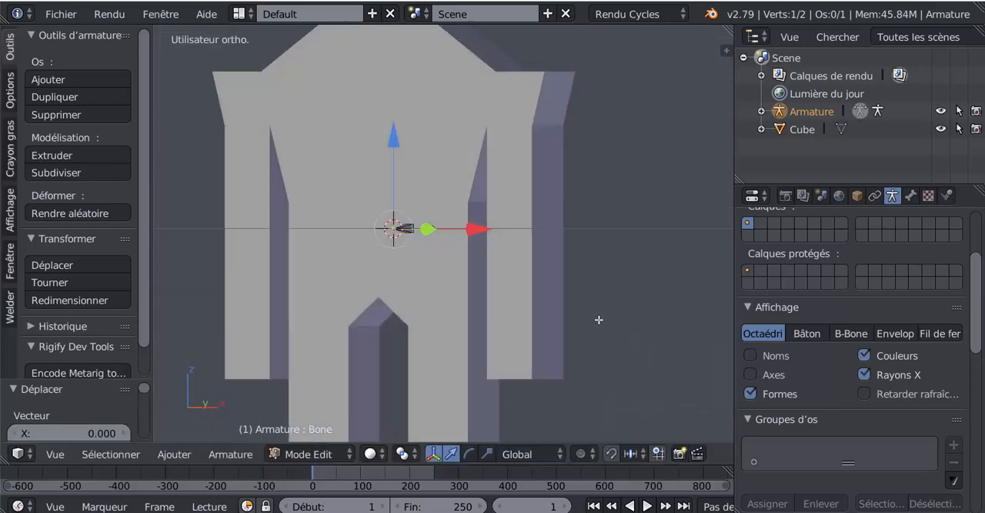
{"action": "key", "text": "KP_1"}
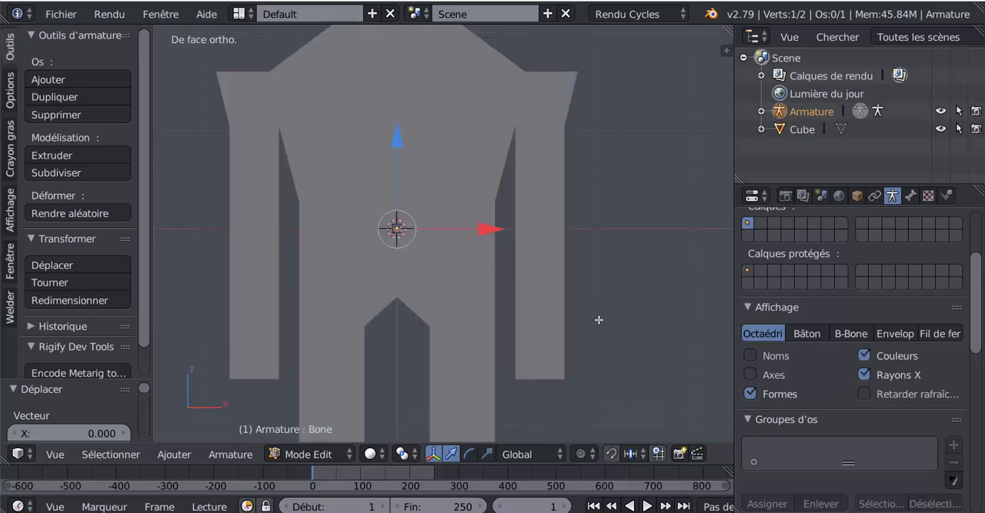
{"action": "scroll", "coordinate": [420, 281], "scroll_direction": "down", "scroll_amount": 2}
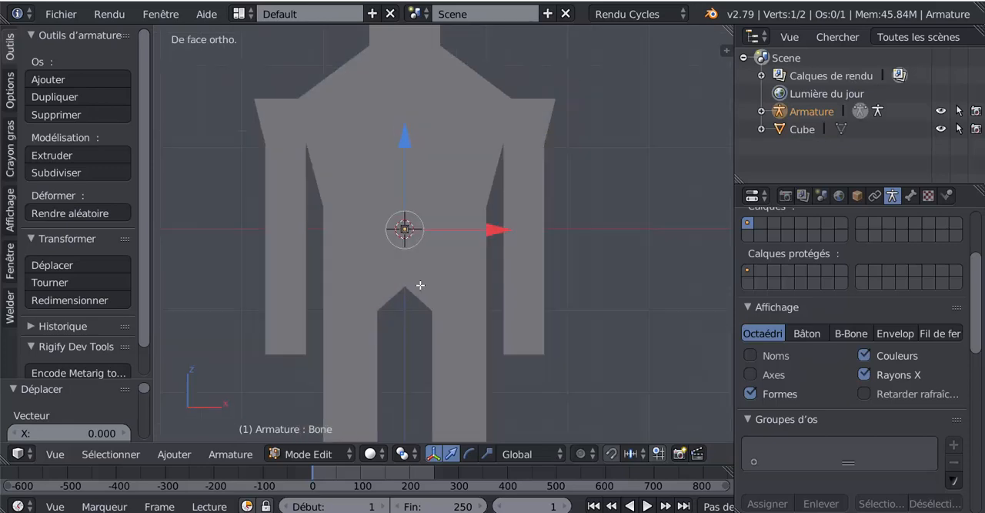
{"action": "scroll", "coordinate": [422, 276], "scroll_direction": "up", "scroll_amount": 2}
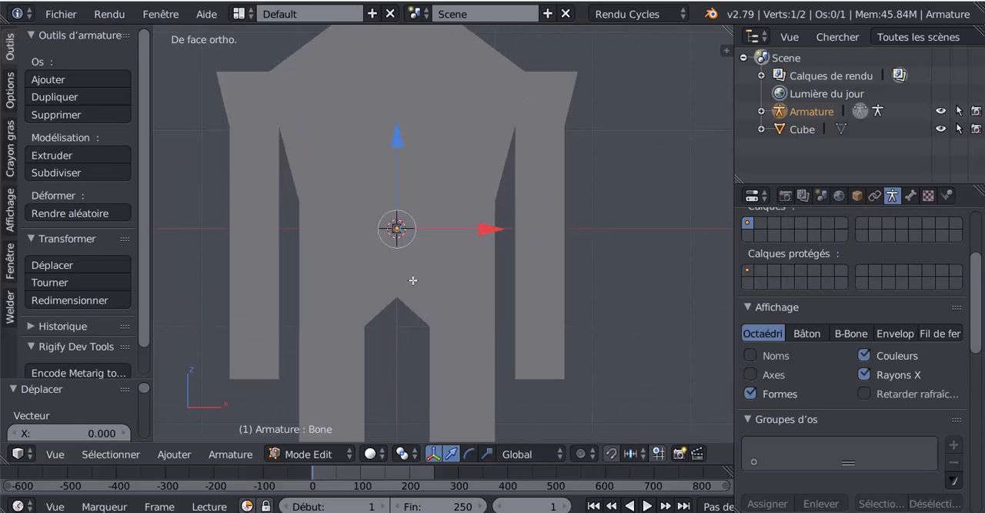
{"action": "key", "text": "a"}
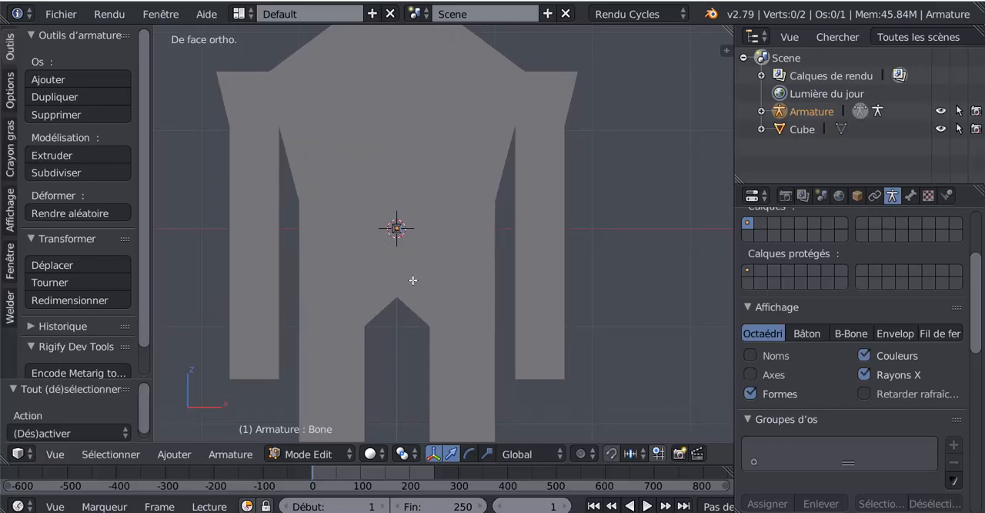
{"action": "key", "text": "a"}
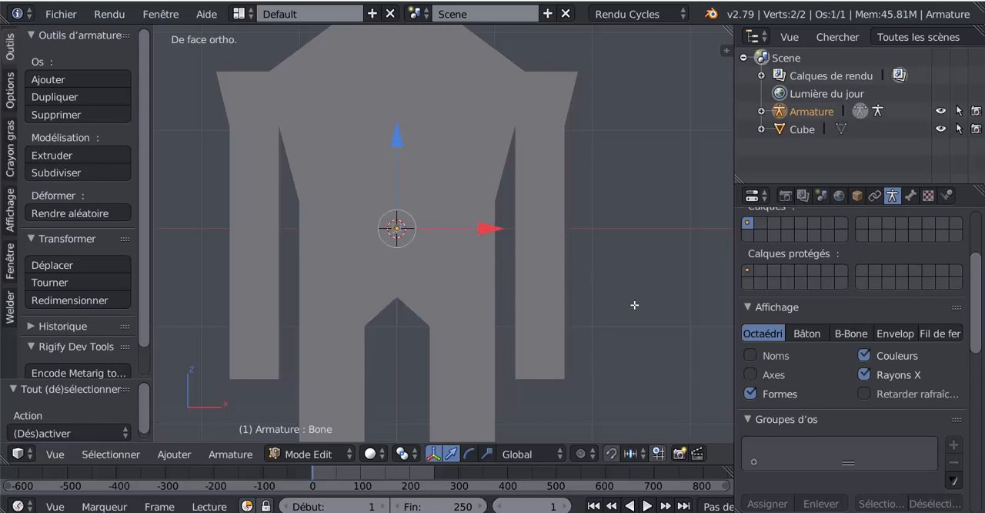
{"action": "middle_click_drag", "start_coordinate": [623, 308], "coordinate": [529, 300]}
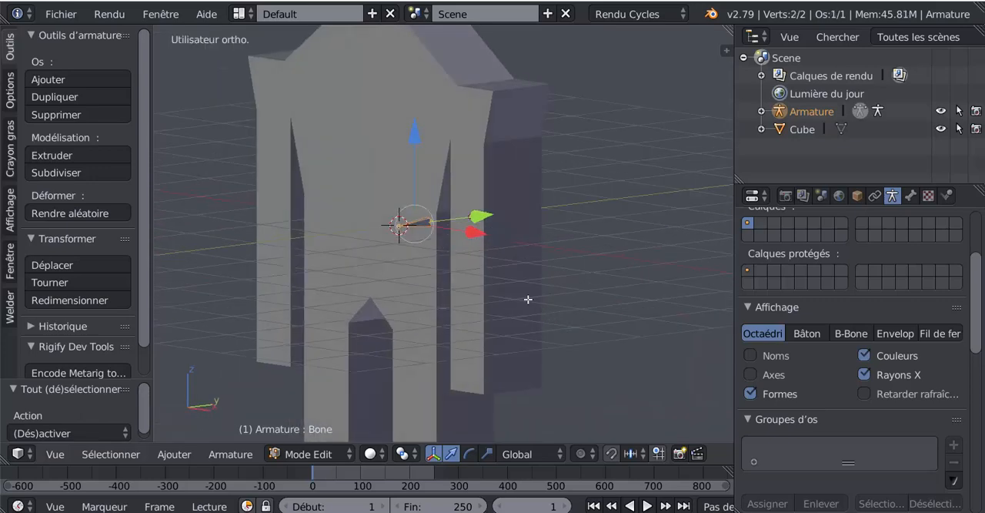
- Try to lower the whole bone along the Z axis towards the crotch in front view
{"action": "key", "text": "KP_1"}
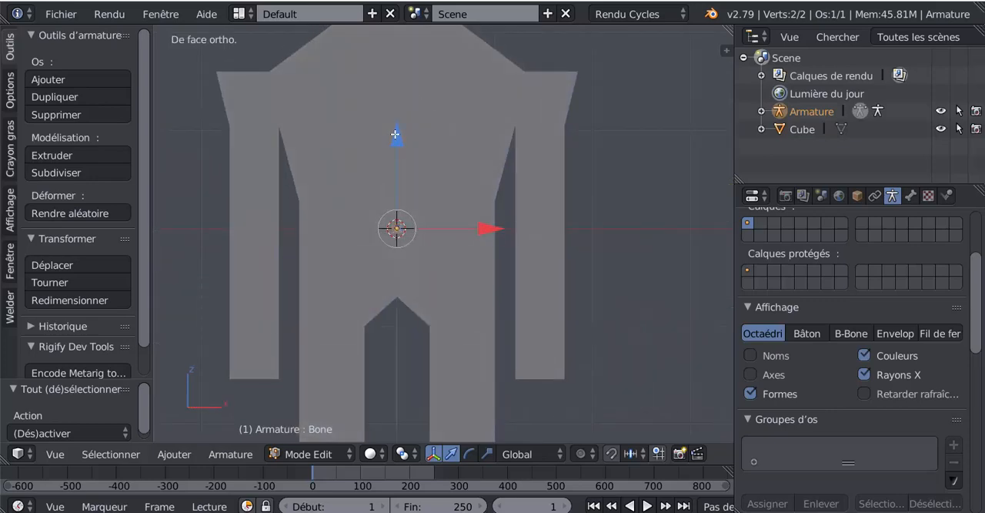
{"action": "left_click_drag", "start_coordinate": [395, 135], "coordinate": [399, 171]}
{"action": "scroll", "coordinate": [406, 230], "scroll_direction": "up", "scroll_amount": 4}
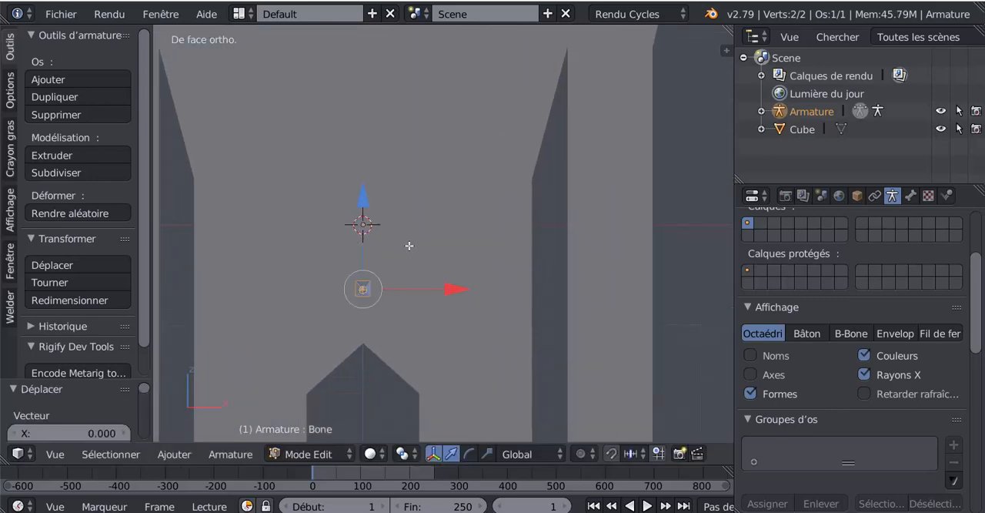
{"action": "middle_click_drag", "start_coordinate": [409, 246], "coordinate": [540, 253]}
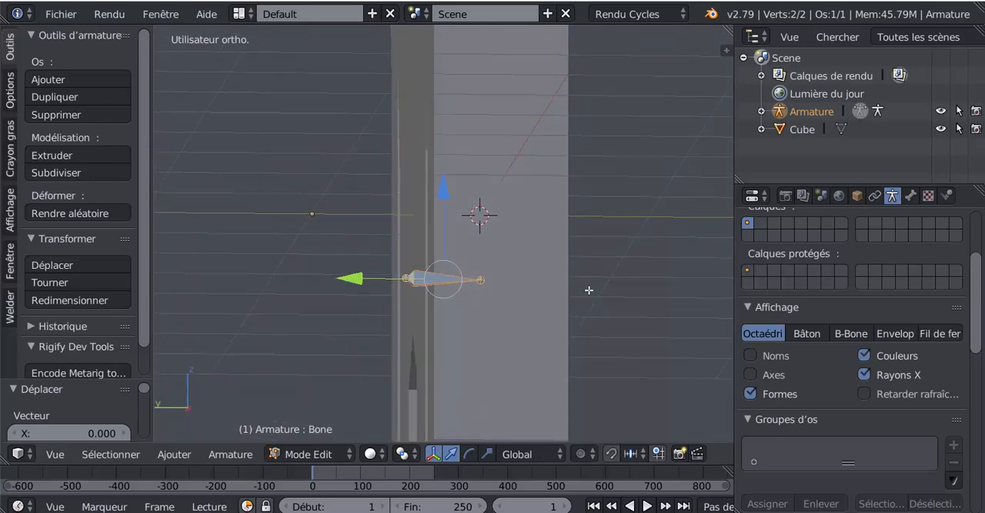
{"action": "middle_click_drag", "start_coordinate": [592, 290], "coordinate": [654, 290]}
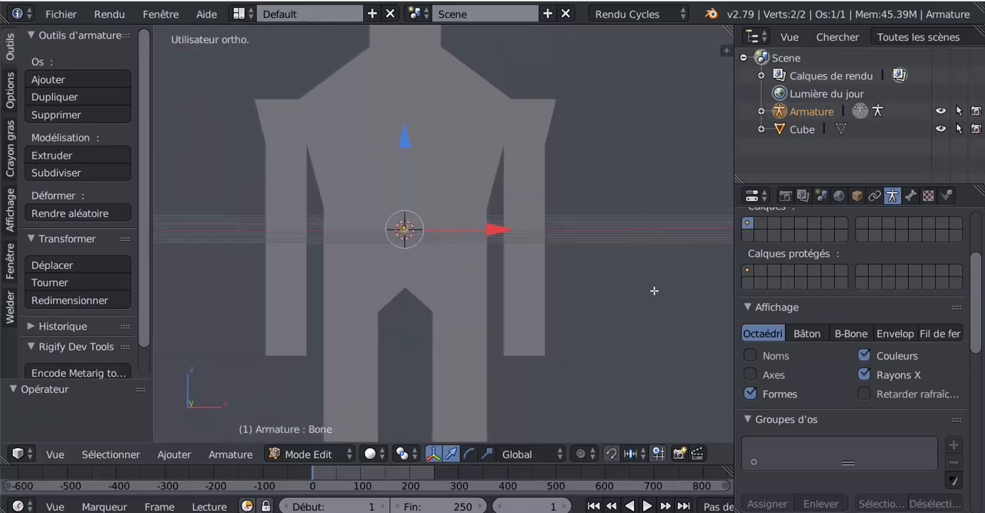
{"action": "key", "text": "KP_1"}
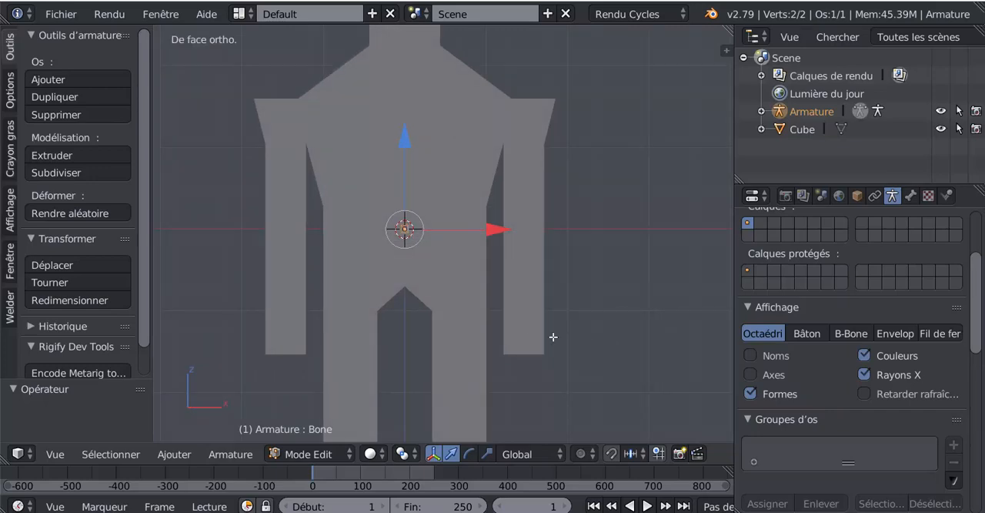
{"action": "scroll", "coordinate": [550, 339], "scroll_direction": "up", "scroll_amount": 2}
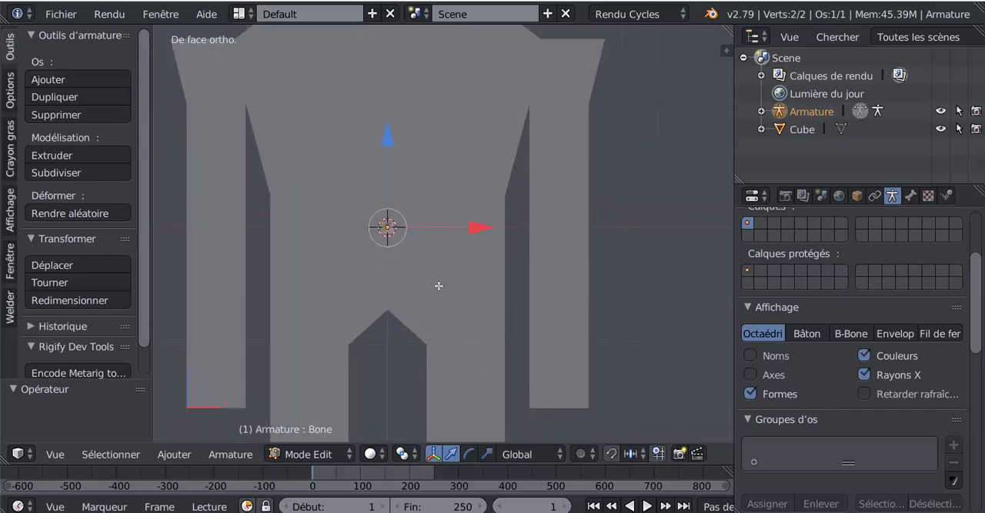
- Lower the whole bone along the Z axis so it sits between the 3D cursor and the crotch
{"action": "left_click_drag", "start_coordinate": [392, 148], "coordinate": [383, 307]}
{"action": "scroll", "coordinate": [383, 308], "scroll_direction": "up", "scroll_amount": 2}
{"action": "middle_click_drag", "start_coordinate": [356, 366], "coordinate": [354, 328], "text": "shift"}
{"action": "key", "text": "Tab"}
{"action": "scroll", "coordinate": [421, 288], "scroll_direction": "up", "scroll_amount": 3}
- From the bone's tip joint inside the body, extrude three spine bones upward in front view, about 0.7, 0.7 and 0.5 units long, to shoulder height
{"action": "right_click", "coordinate": [416, 238]}
{"action": "right_click", "coordinate": [400, 248]}
{"action": "key", "text": "Tab"}
{"action": "key", "text": "KP_Decimal"}
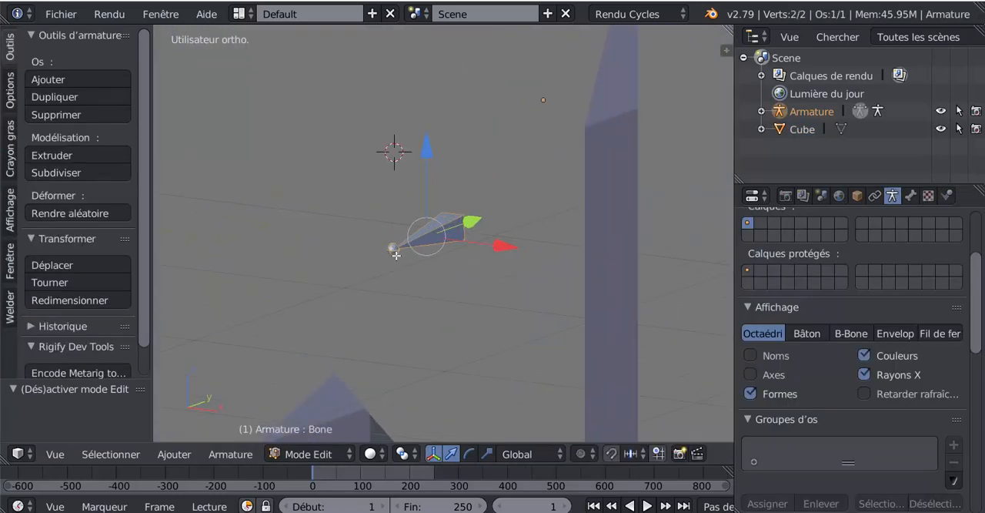
{"action": "middle_click_drag", "start_coordinate": [395, 284], "coordinate": [552, 325]}
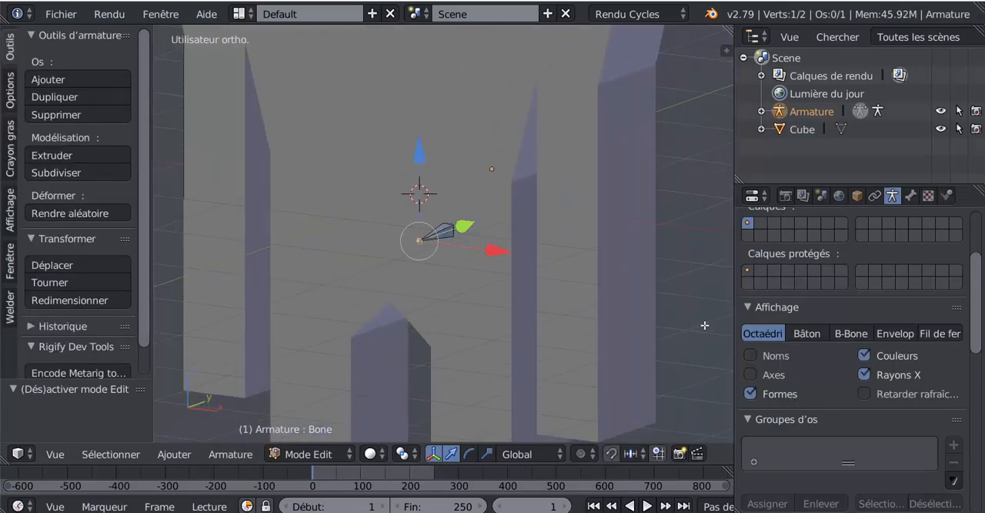
{"action": "key", "text": "KP_1"}
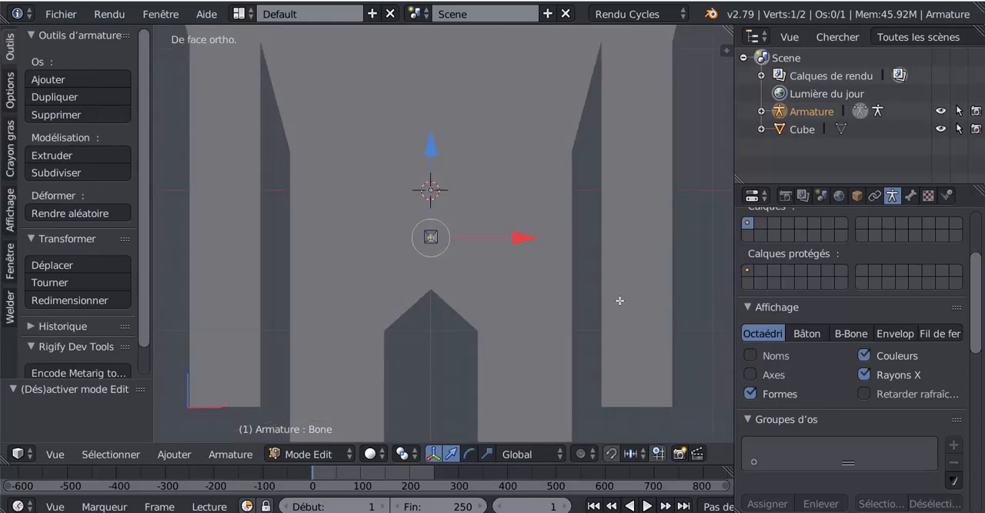
{"action": "scroll", "coordinate": [442, 253], "scroll_direction": "down", "scroll_amount": 2}
{"action": "key", "text": "e"}
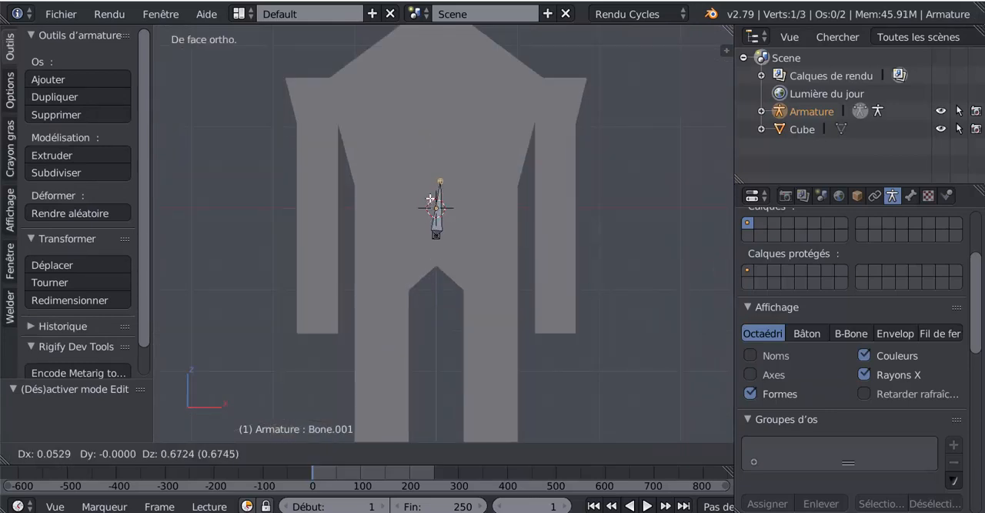
{"action": "left_click", "coordinate": [427, 197]}
{"action": "key", "text": "e"}
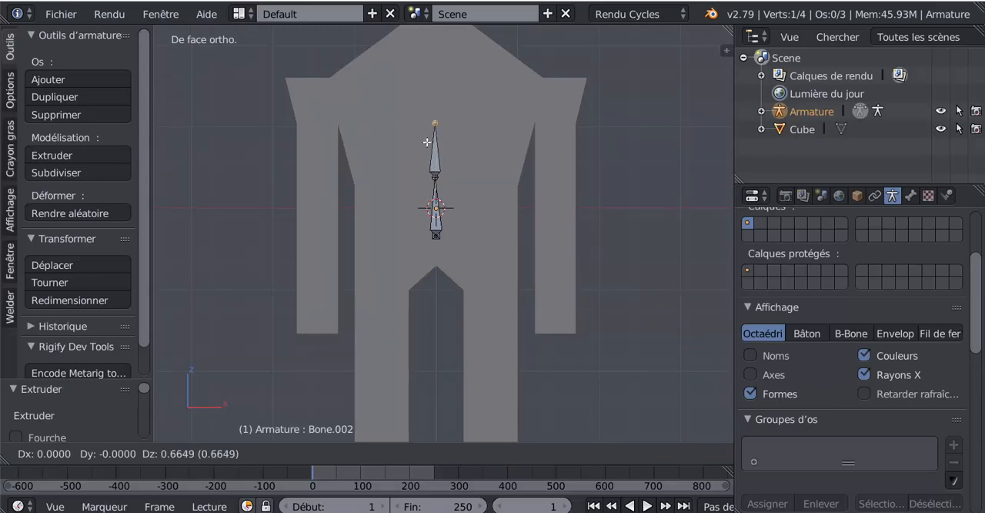
{"action": "left_click", "coordinate": [428, 130]}
{"action": "key", "text": "e"}
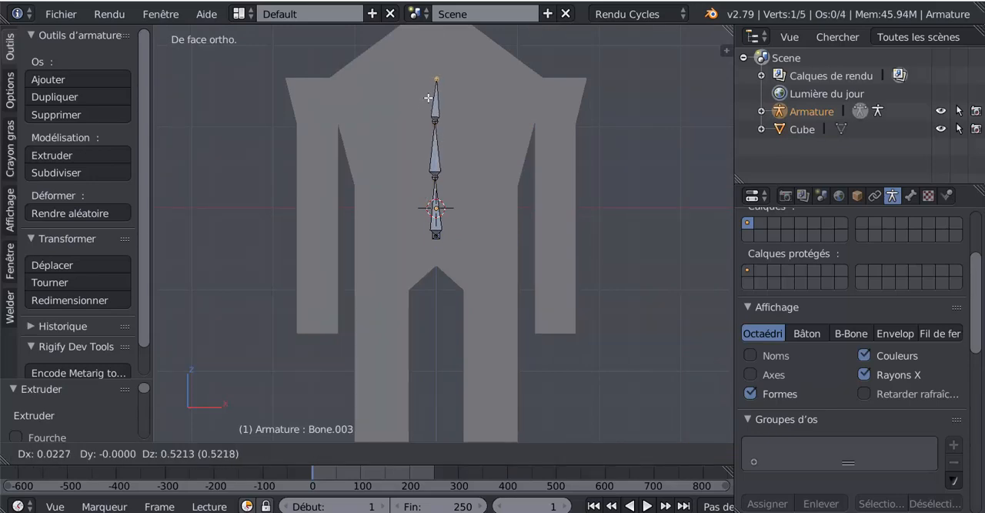
{"action": "left_click", "coordinate": [428, 97]}
- Extrude two shoulder bones from the top spine joint, one to each shoulder, about 1.4 and 1.5 units long
{"action": "middle_click_drag", "start_coordinate": [438, 125], "coordinate": [440, 175], "text": "shift"}
{"action": "key", "text": "e"}
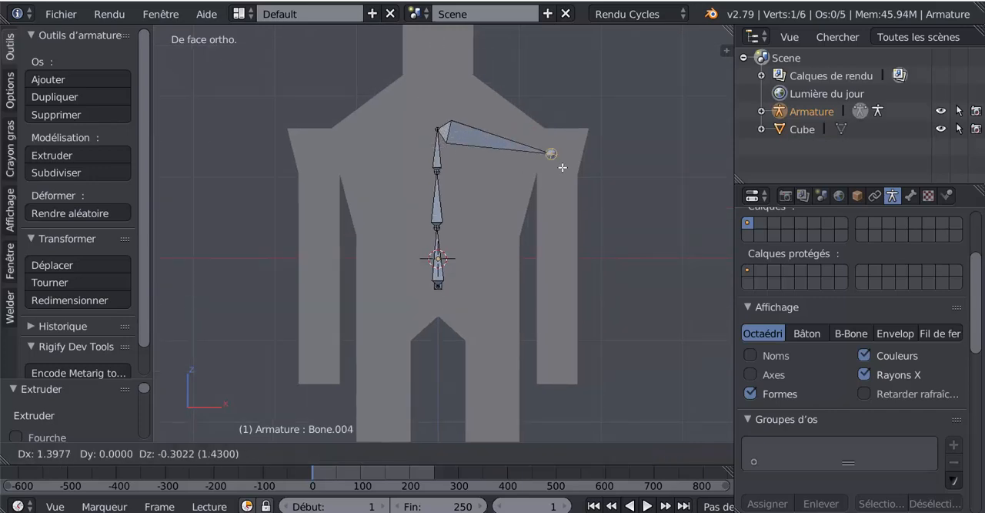
{"action": "left_click", "coordinate": [553, 152]}
{"action": "right_click", "coordinate": [436, 129]}
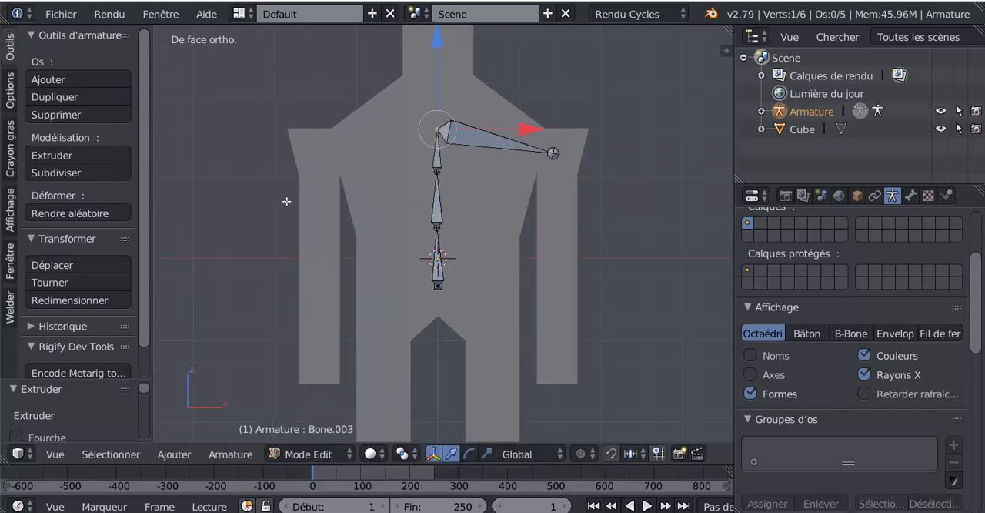
{"action": "key", "text": "e"}
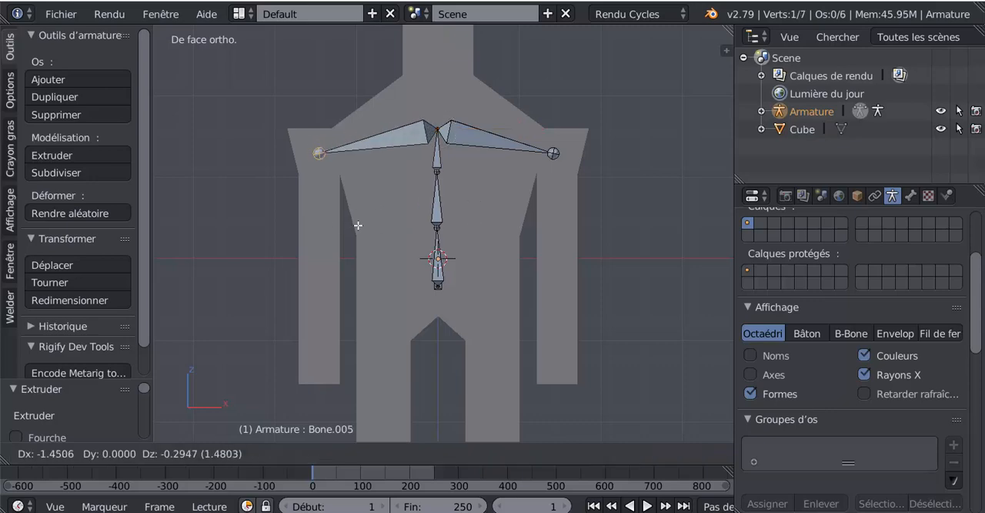
{"action": "left_click", "coordinate": [358, 225]}
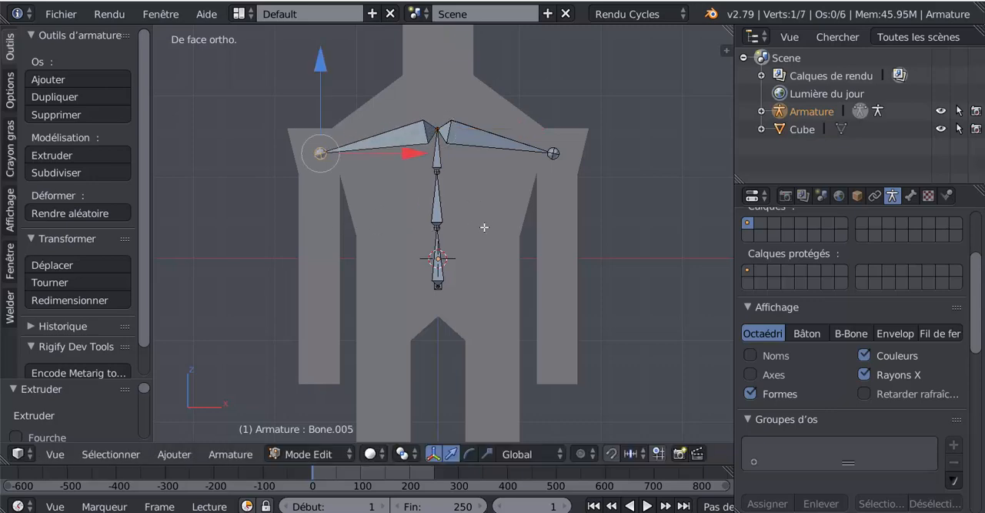
- Examine the body mesh's edges in Edit Mode against the bones, and return to the armature's Edit Mode
{"action": "middle_click_drag", "start_coordinate": [623, 286], "coordinate": [589, 285]}
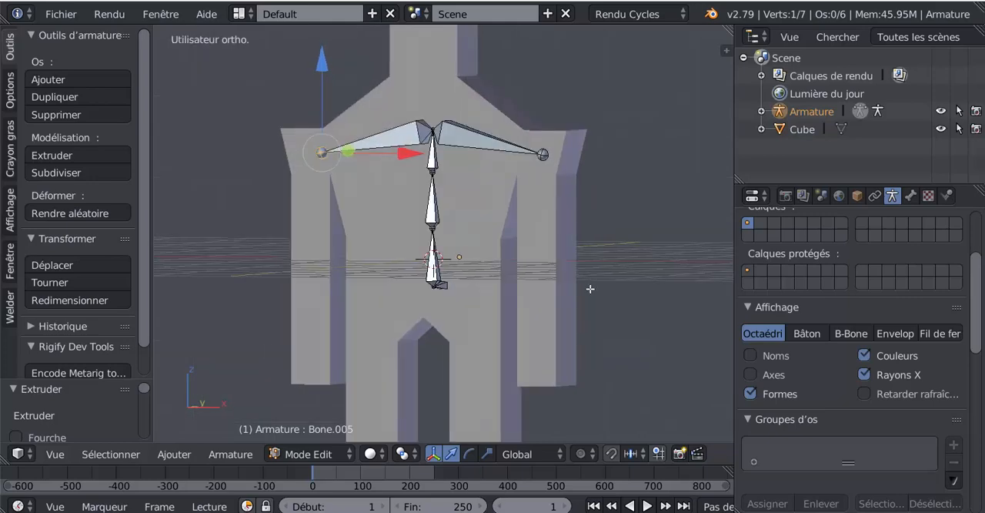
{"action": "key", "text": "Tab"}
{"action": "key", "text": "Tab"}
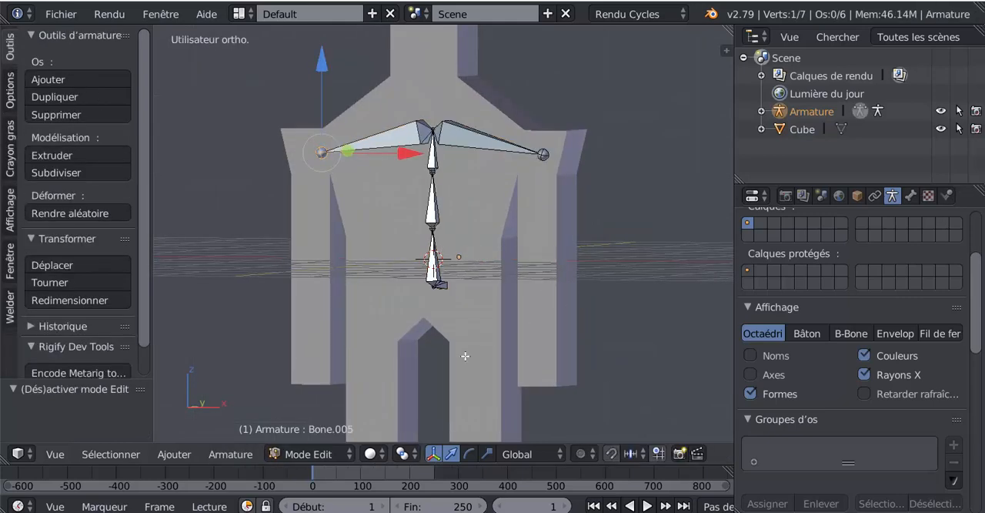
{"action": "key", "text": "Tab"}
{"action": "right_click", "coordinate": [465, 318]}
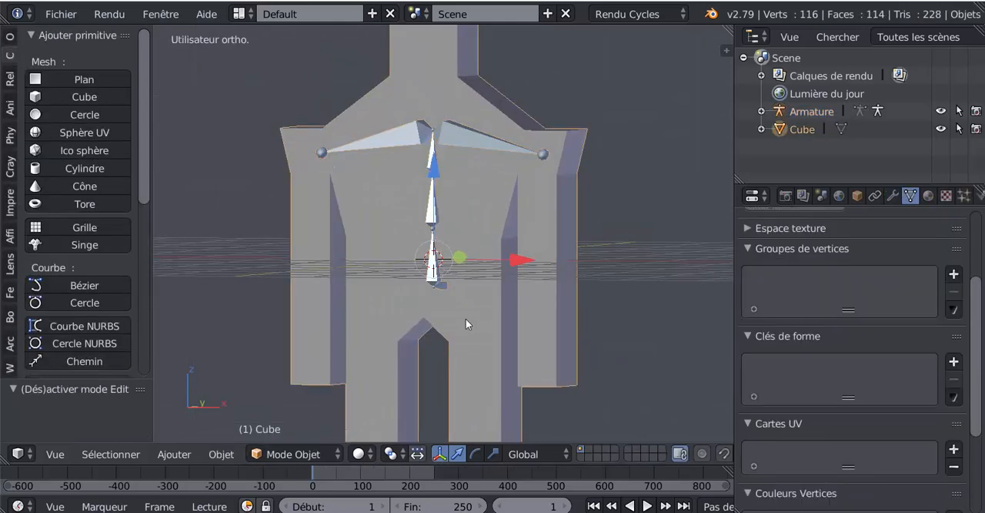
{"action": "left_click", "coordinate": [362, 454]}
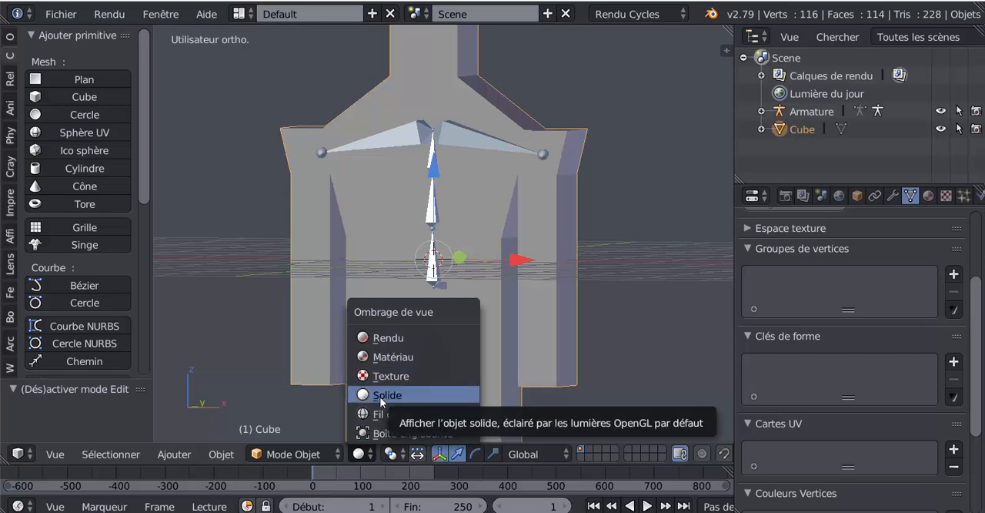
{"action": "left_click", "coordinate": [480, 380]}
{"action": "key", "text": "Tab"}
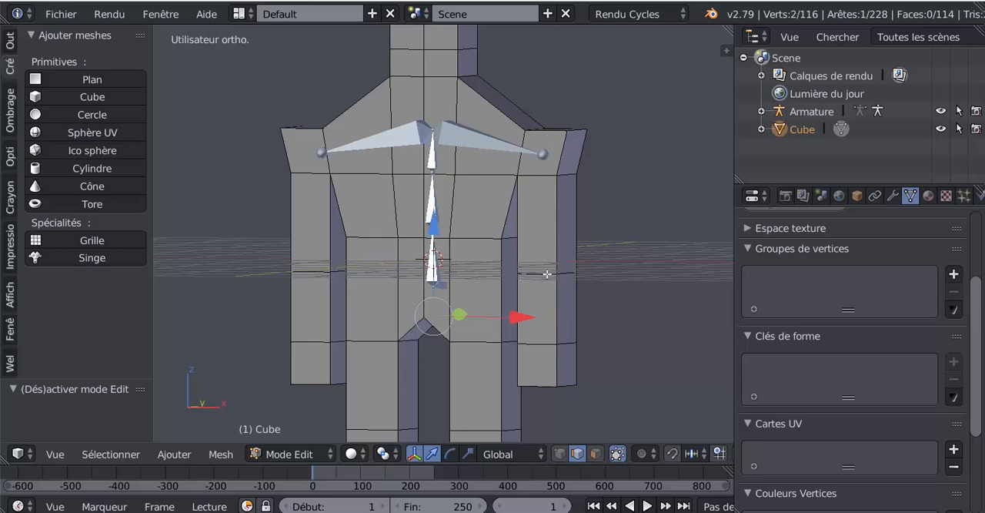
{"action": "key", "text": "Tab"}
{"action": "right_click", "coordinate": [540, 152]}
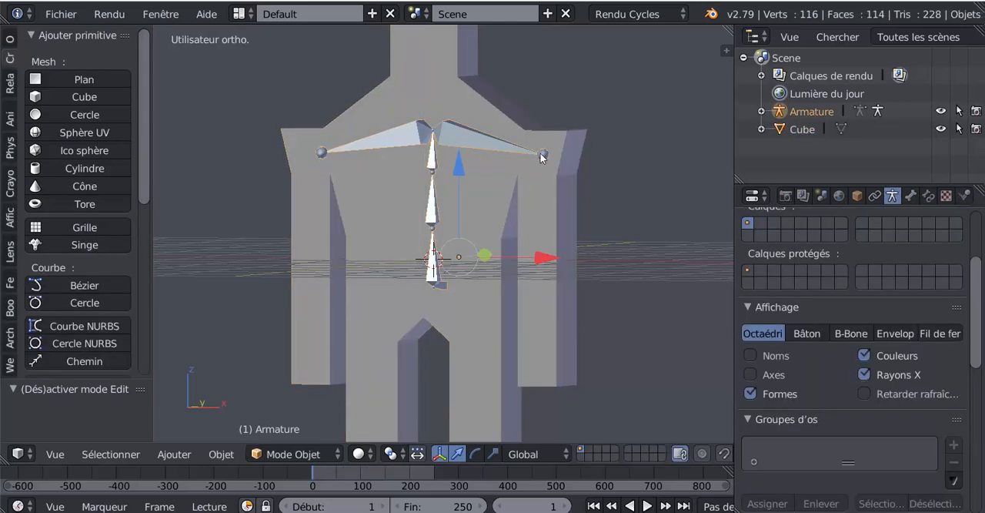
{"action": "key", "text": "Tab"}
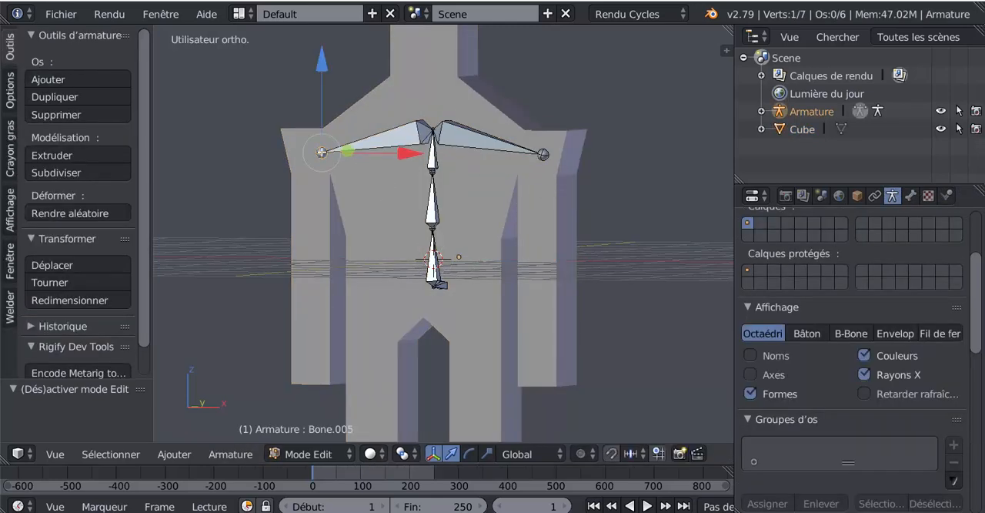
- Select both shoulder joints and extrude upper arm bones from them down to elbow height
{"action": "right_click", "coordinate": [543, 158], "text": "shift"}
{"action": "scroll", "coordinate": [472, 225], "scroll_direction": "down", "scroll_amount": 3}
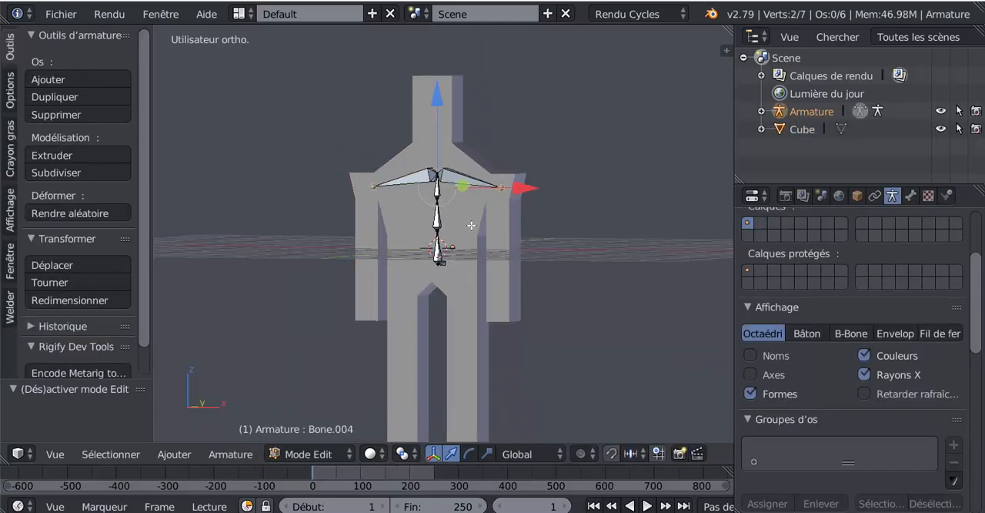
{"action": "scroll", "coordinate": [477, 220], "scroll_direction": "up", "scroll_amount": 2}
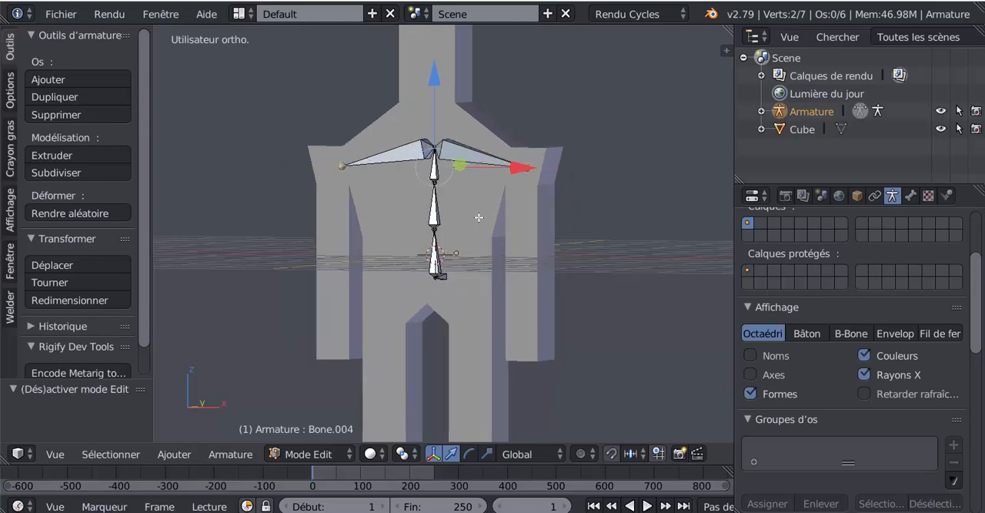
{"action": "key", "text": "e"}
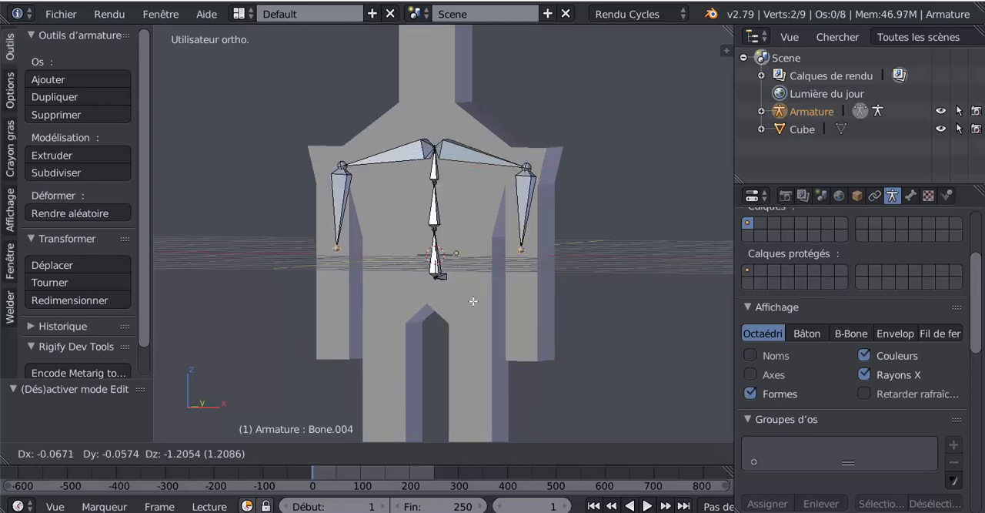
{"action": "left_click", "coordinate": [472, 312]}
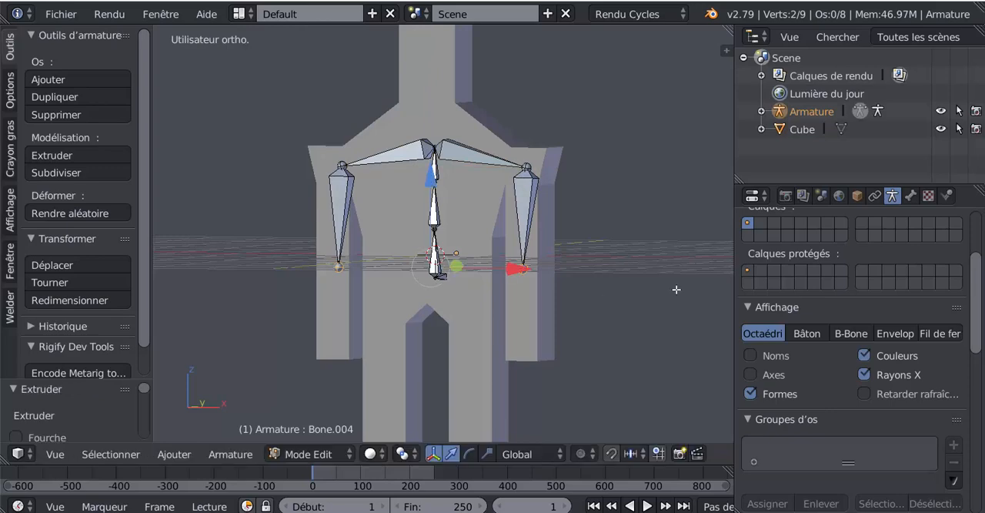
- Align the elbow joints under the shoulders by moving them 0.045 along X in front view and slightly along Y in right view
{"action": "key", "text": "KP_1"}
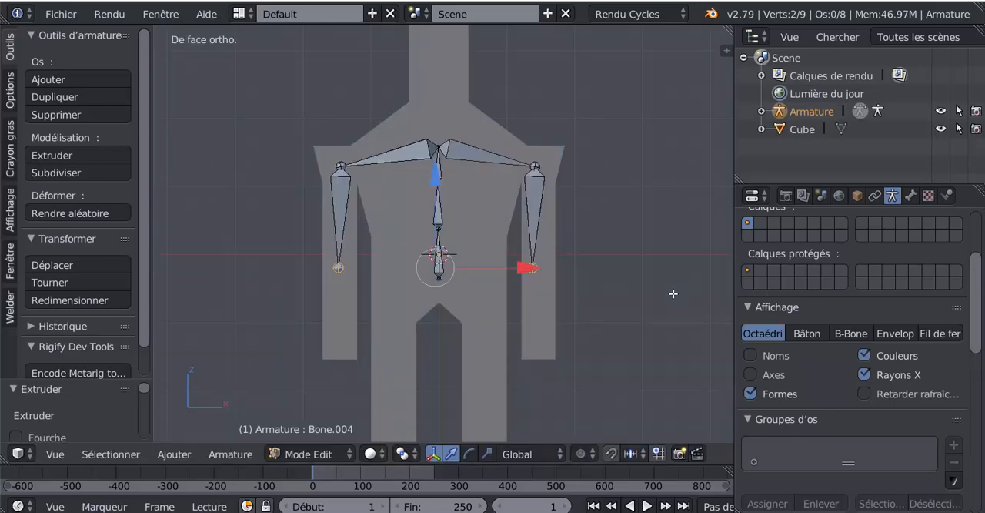
{"action": "left_click_drag", "start_coordinate": [527, 267], "coordinate": [590, 277]}
{"action": "key", "text": "KP_3"}
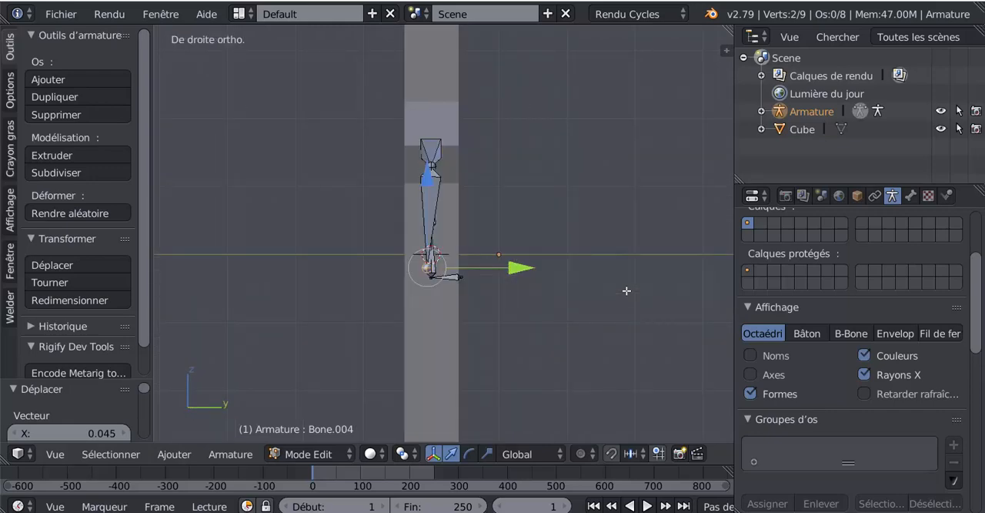
{"action": "scroll", "coordinate": [616, 281], "scroll_direction": "up", "scroll_amount": 2}
{"action": "left_click_drag", "start_coordinate": [521, 281], "coordinate": [522, 282]}
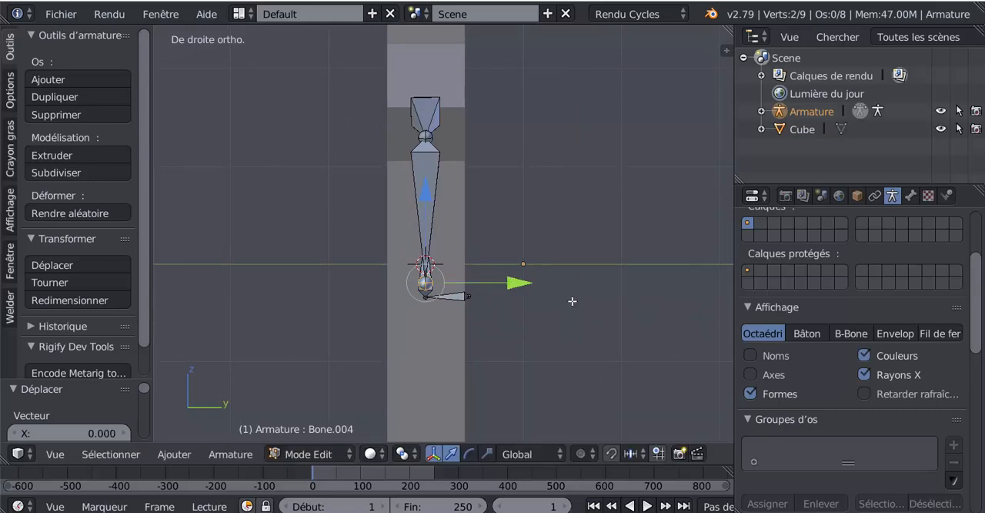
- In front view, extrude forearm bones from both elbow joints, followed by hand bones about 0.45 units long reaching the arm ends
{"action": "key", "text": "KP_1"}
{"action": "scroll", "coordinate": [570, 311], "scroll_direction": "down", "scroll_amount": 2}
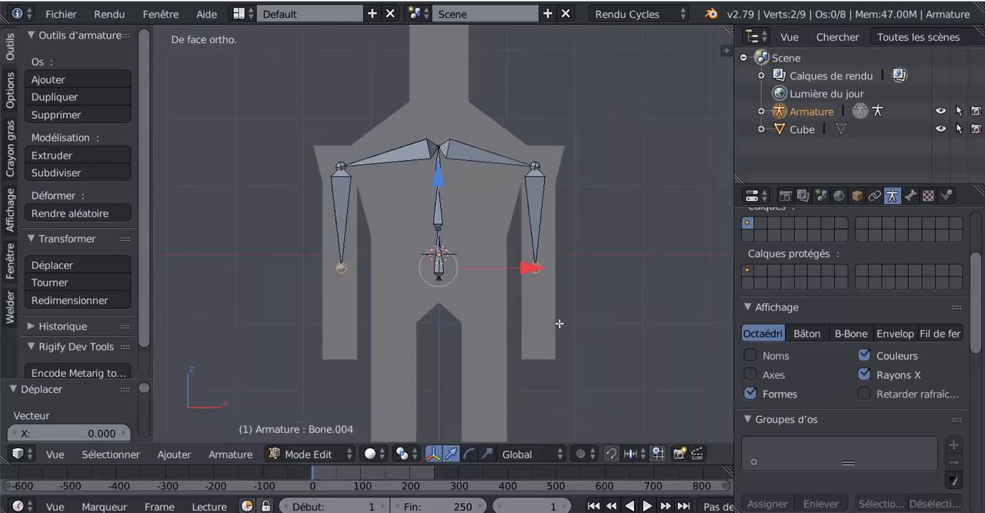
{"action": "key", "text": "e"}
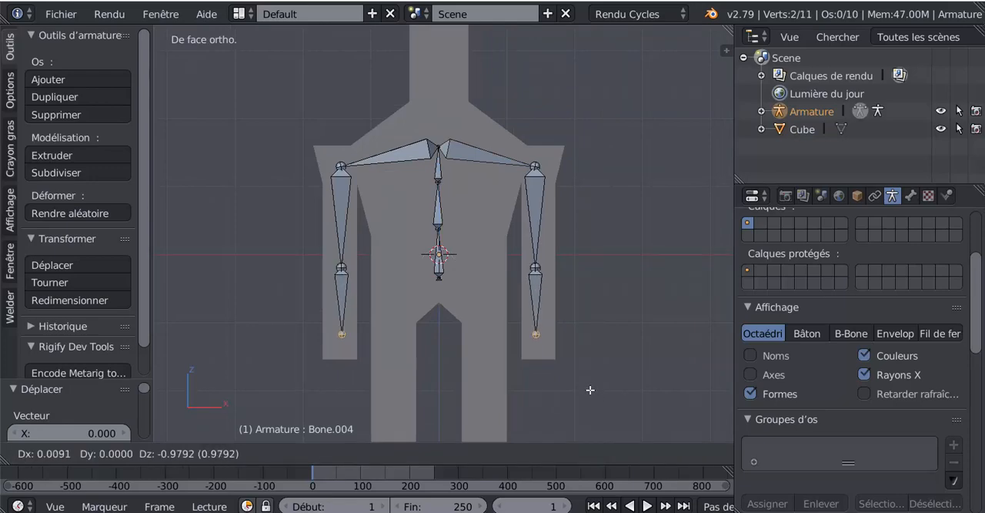
{"action": "left_click", "coordinate": [590, 379]}
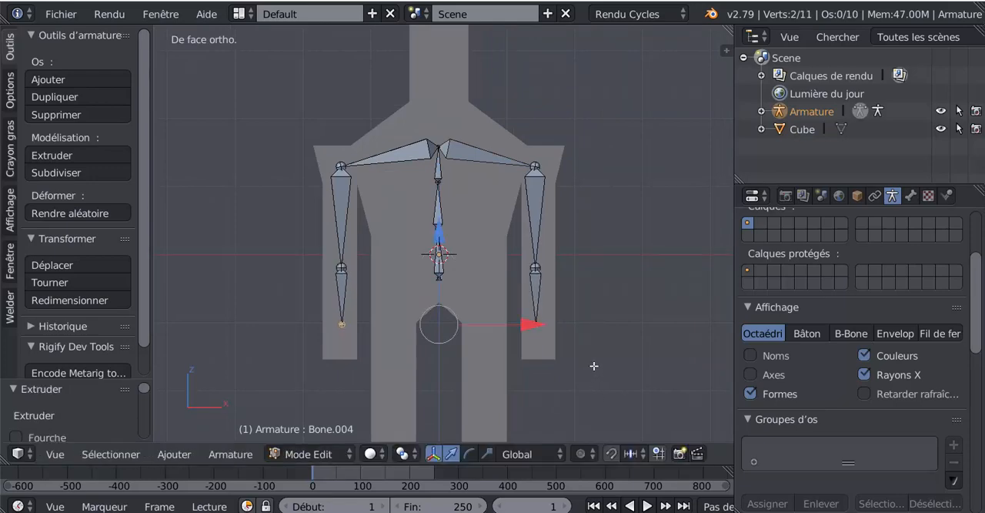
{"action": "key", "text": "e"}
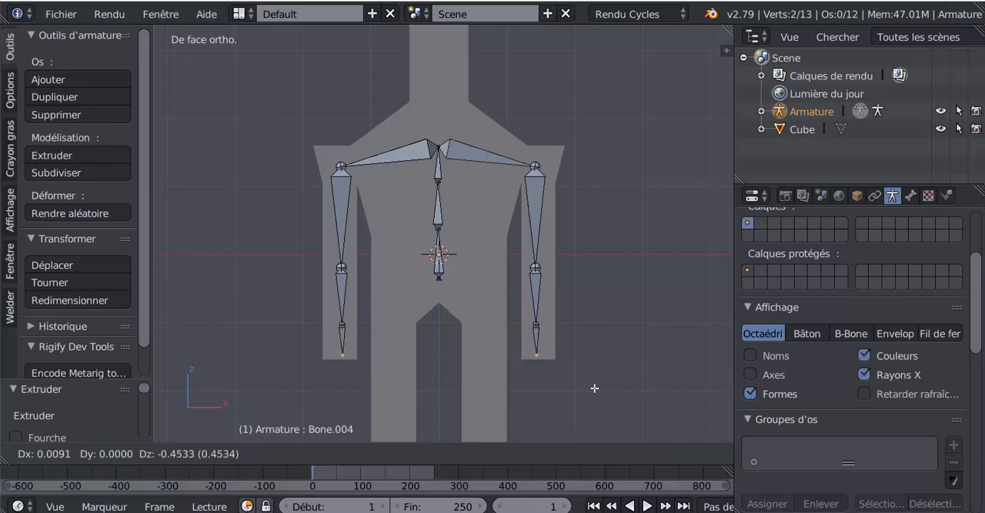
{"action": "left_click", "coordinate": [595, 388]}
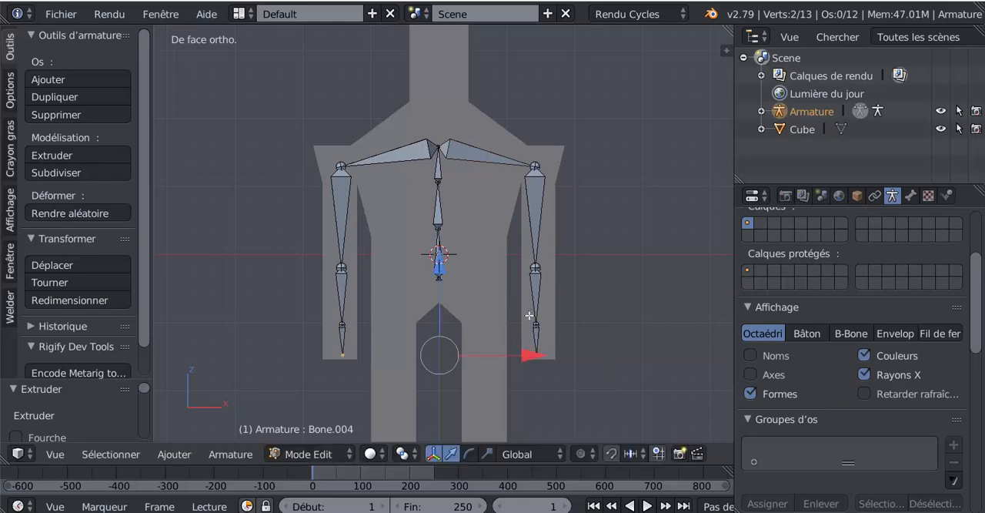
- From the joint at the spine's base, extrude a hip bone diagonally down into the top of the leg on the positive X side
{"action": "right_click", "coordinate": [442, 281]}
{"action": "middle_click_drag", "start_coordinate": [443, 317], "coordinate": [428, 269], "text": "shift"}
{"action": "scroll", "coordinate": [428, 269], "scroll_direction": "up", "scroll_amount": 2}
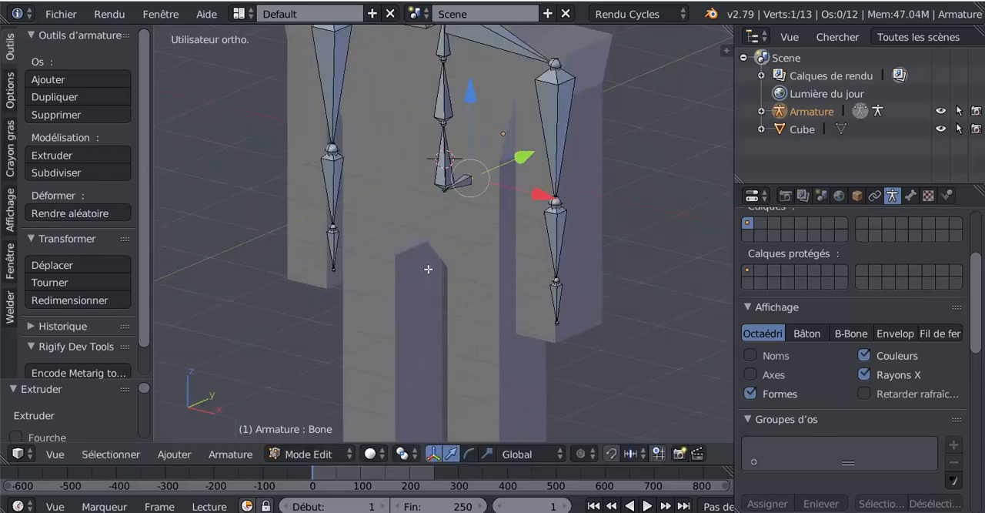
{"action": "scroll", "coordinate": [428, 269], "scroll_direction": "up", "scroll_amount": 4}
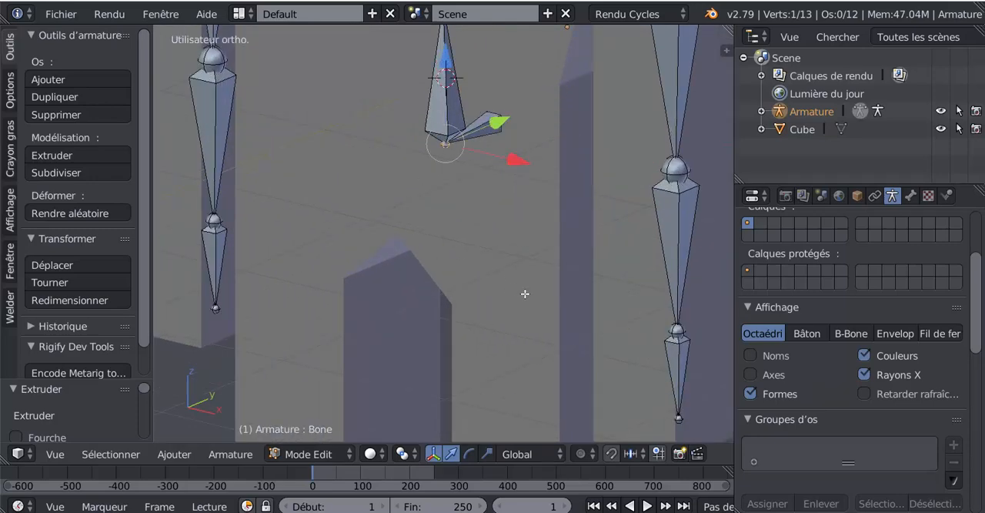
{"action": "scroll", "coordinate": [525, 293], "scroll_direction": "down", "scroll_amount": 5}
{"action": "key", "text": "KP_1"}
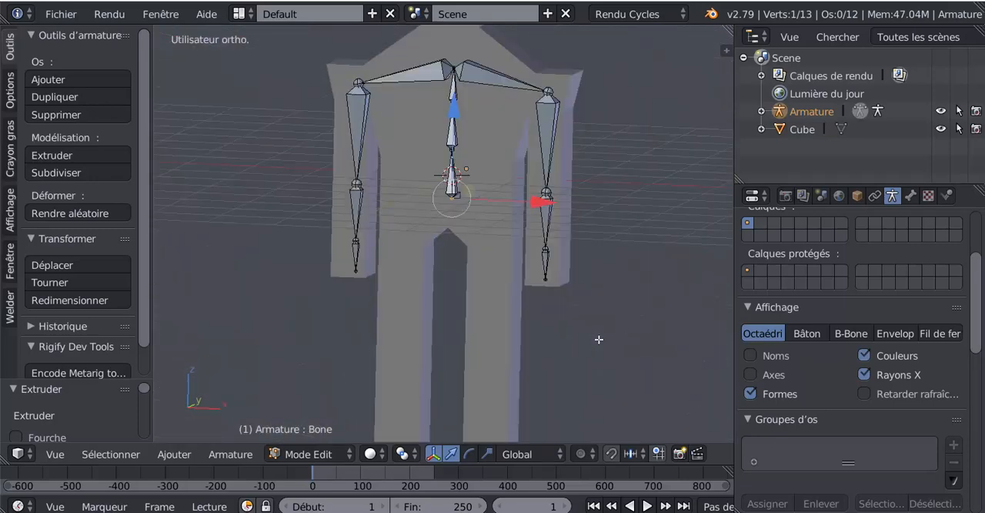
{"action": "key", "text": "e"}
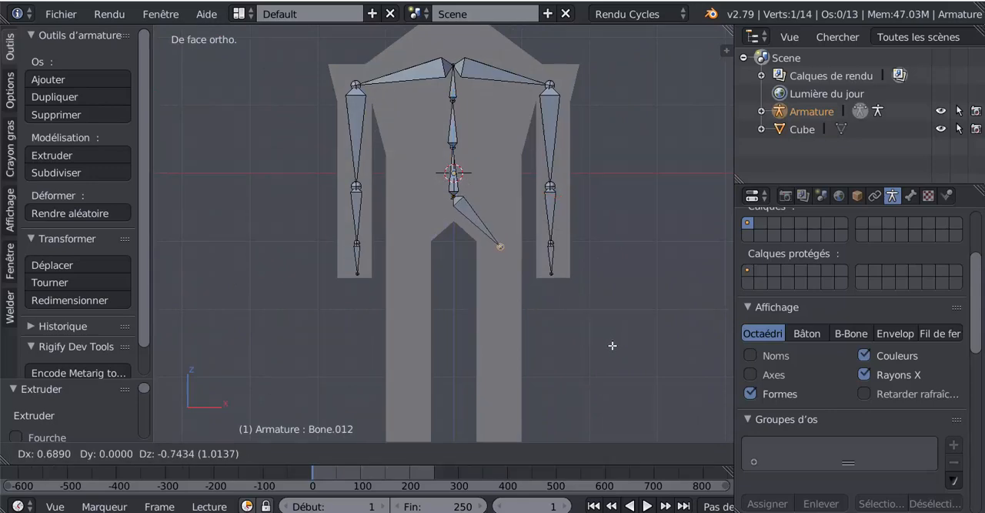
{"action": "left_click", "coordinate": [588, 342]}
- From the joint at the spine's base, extrude a mirrored hip bone about 1.07 units long into the leg on the negative X side
{"action": "middle_click_drag", "start_coordinate": [460, 314], "coordinate": [508, 322]}
{"action": "scroll", "coordinate": [481, 274], "scroll_direction": "up", "scroll_amount": 4}
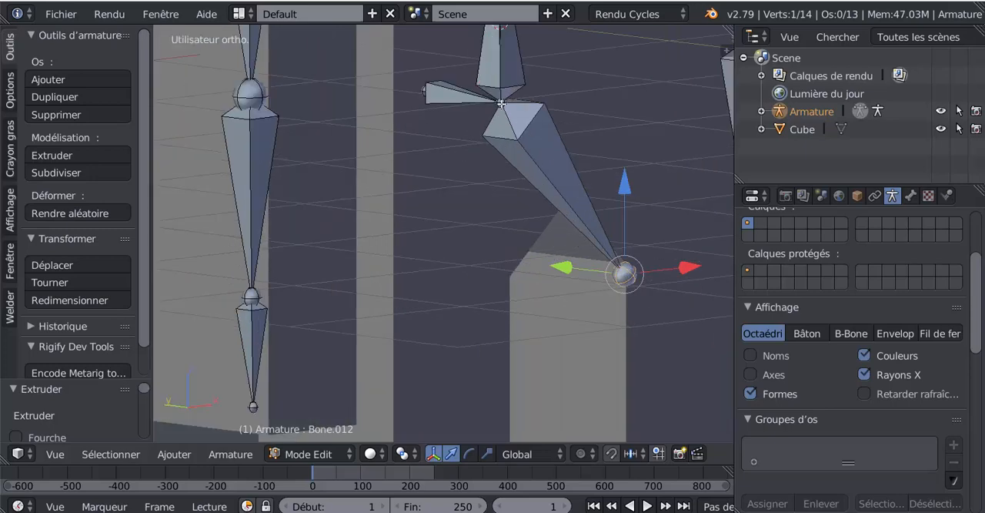
{"action": "right_click", "coordinate": [501, 103]}
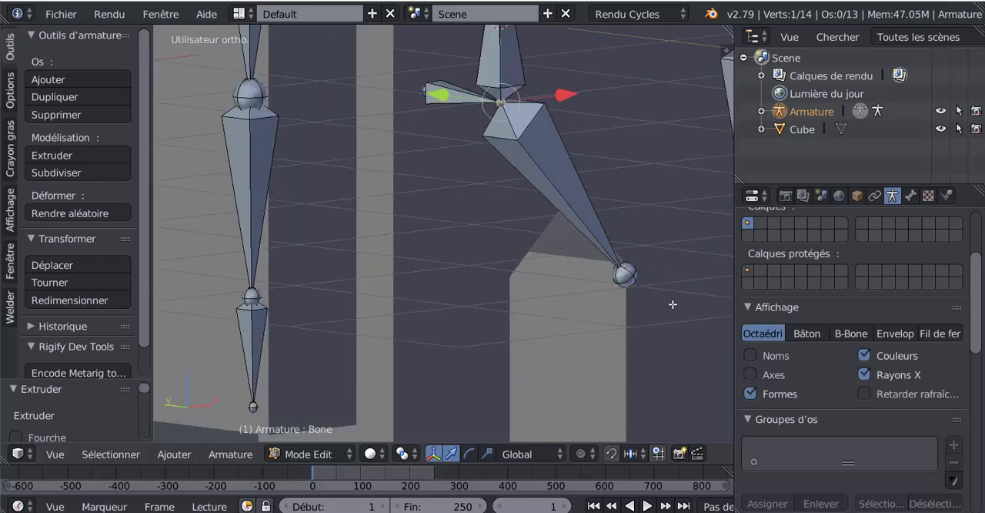
{"action": "key", "text": "KP_1"}
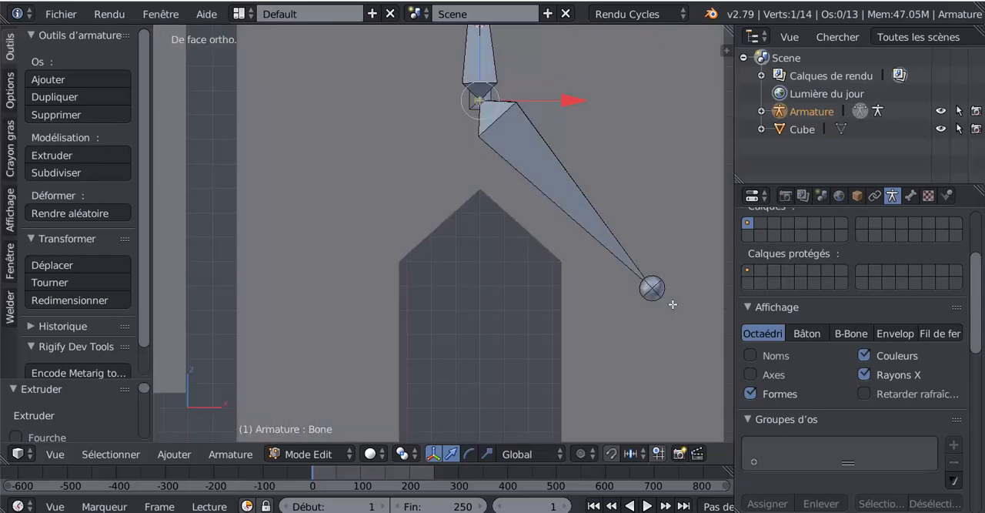
{"action": "key", "text": "e"}
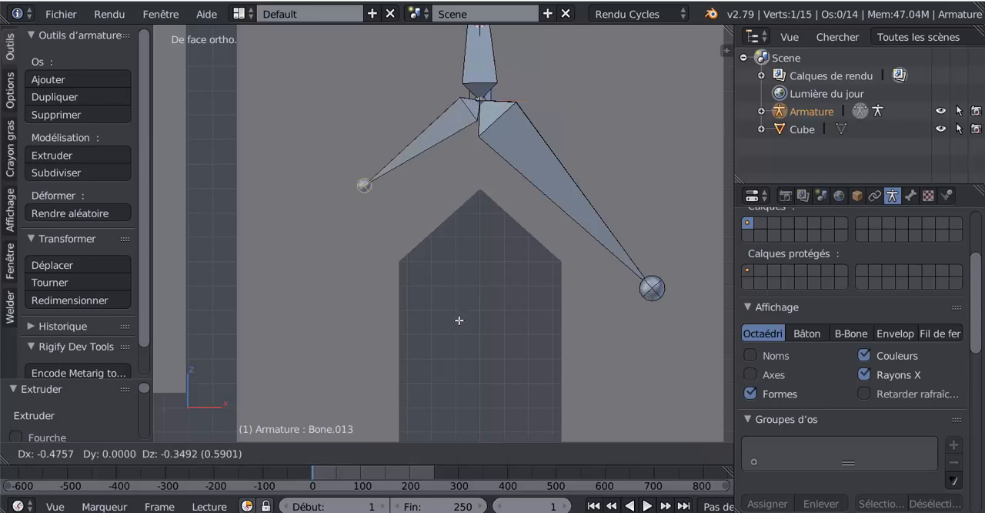
{"action": "left_click", "coordinate": [412, 417]}
{"action": "scroll", "coordinate": [489, 304], "scroll_direction": "down", "scroll_amount": 6}
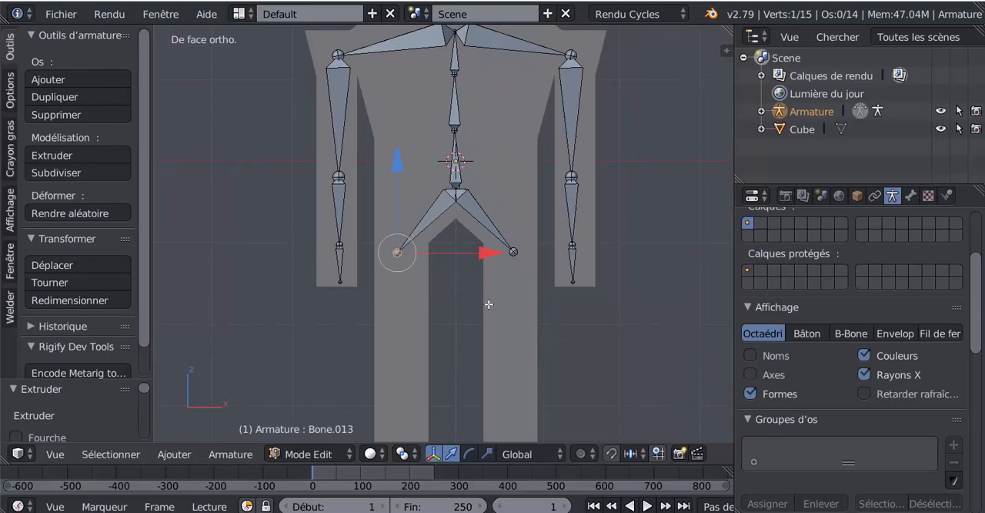
- Select both hip bone ends and, in front view, extrude thigh bones about 1.77 units down to knee height
{"action": "right_click", "coordinate": [512, 250], "text": "shift"}
{"action": "scroll", "coordinate": [480, 338], "scroll_direction": "down", "scroll_amount": 2, "text": "shift"}
{"action": "middle_click_drag", "start_coordinate": [630, 334], "coordinate": [548, 329]}
{"action": "key", "text": "KP_1"}
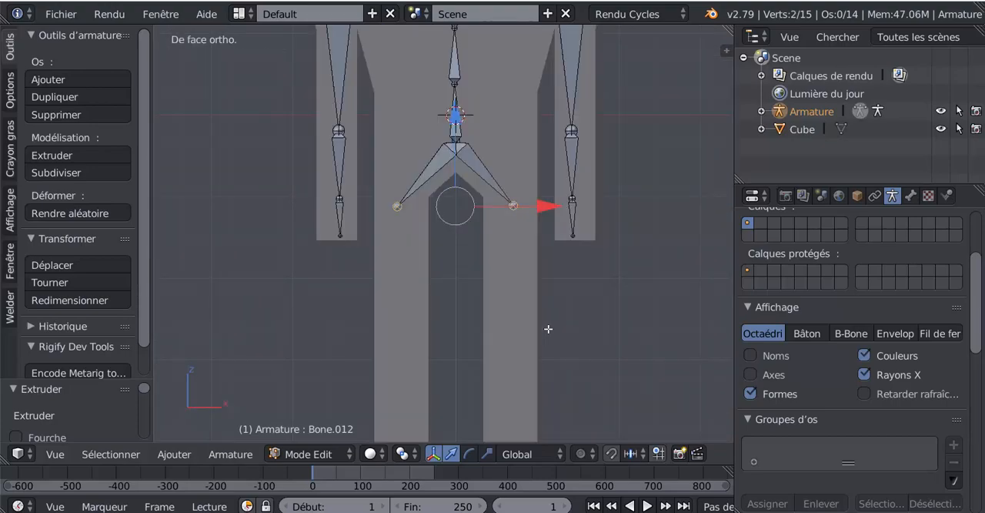
{"action": "scroll", "coordinate": [547, 315], "scroll_direction": "down", "scroll_amount": 2}
{"action": "key", "text": "e"}
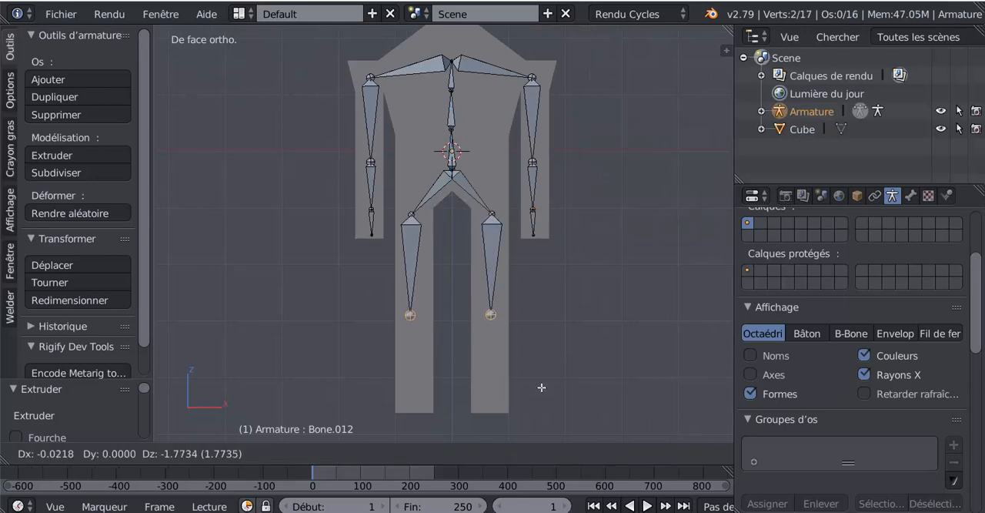
{"action": "left_click", "coordinate": [541, 388]}
- Check the leg mesh in wireframe, return to solid shading, and extrude shin bones from both knees down to the ankles
{"action": "key", "text": "z"}
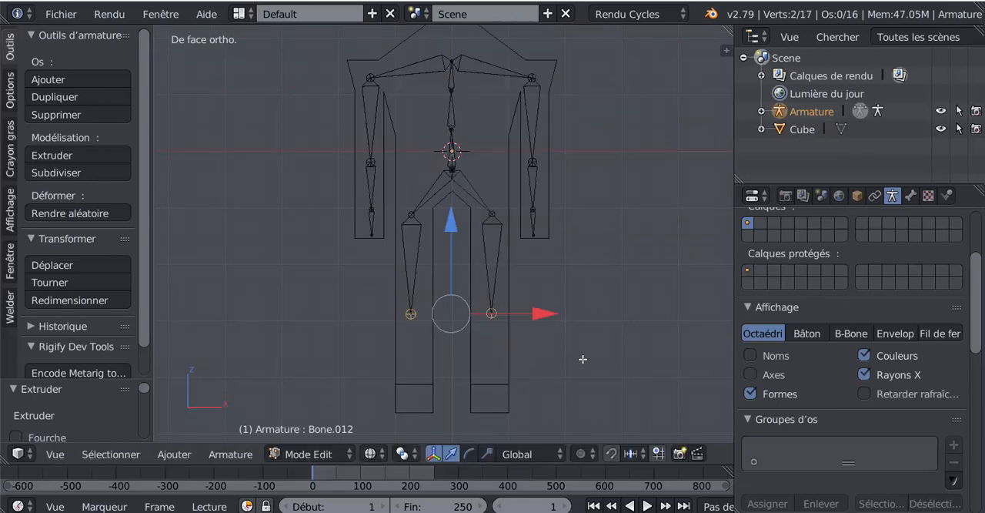
{"action": "key", "text": "z"}
{"action": "key", "text": "e"}
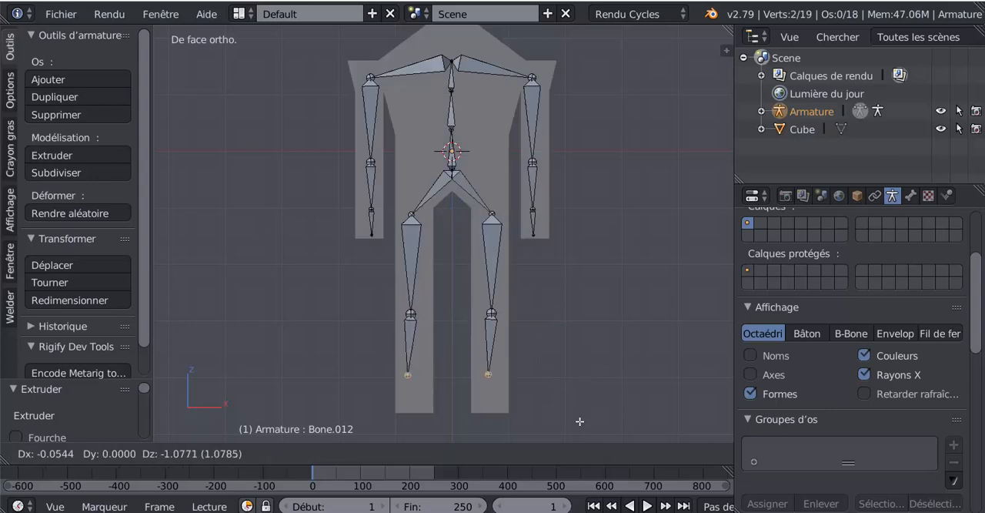
{"action": "left_click", "coordinate": [581, 440]}
- In right view, extrude foot bones about 1.03 units long from both ankles toward negative Y, inside the feet
{"action": "middle_click_drag", "start_coordinate": [525, 411], "coordinate": [435, 416]}
{"action": "key", "text": "KP_3"}
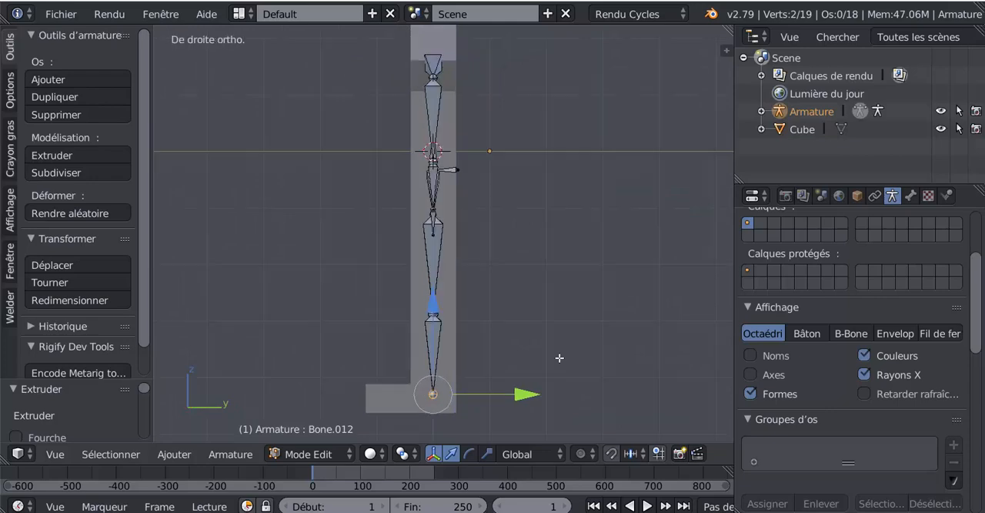
{"action": "key", "text": "e"}
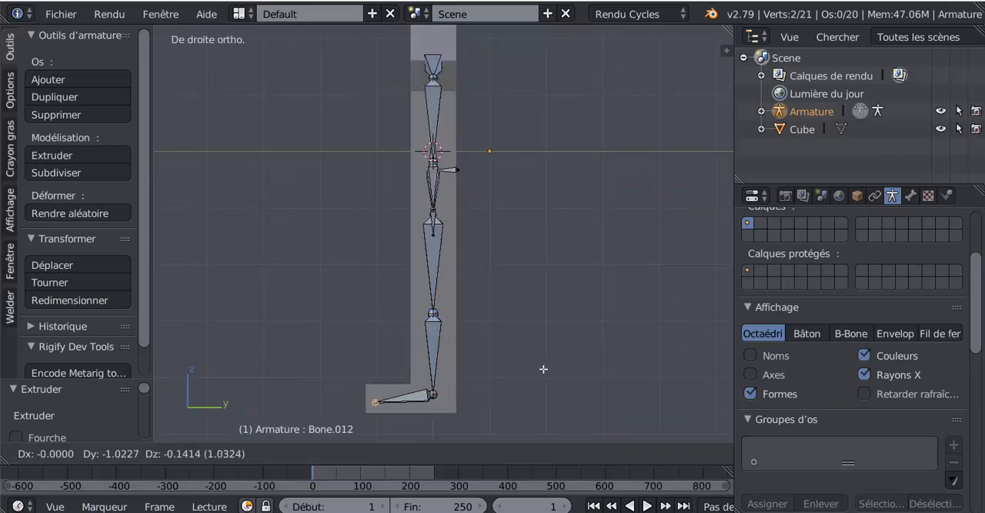
{"action": "left_click", "coordinate": [544, 366]}
- Examine the body mesh's edge layout around the shoulders, neck and head in front view, using the mesh's Edit Mode
{"action": "scroll", "coordinate": [544, 365], "scroll_direction": "down", "scroll_amount": 2}
{"action": "scroll", "coordinate": [543, 362], "scroll_direction": "down", "scroll_amount": 2}
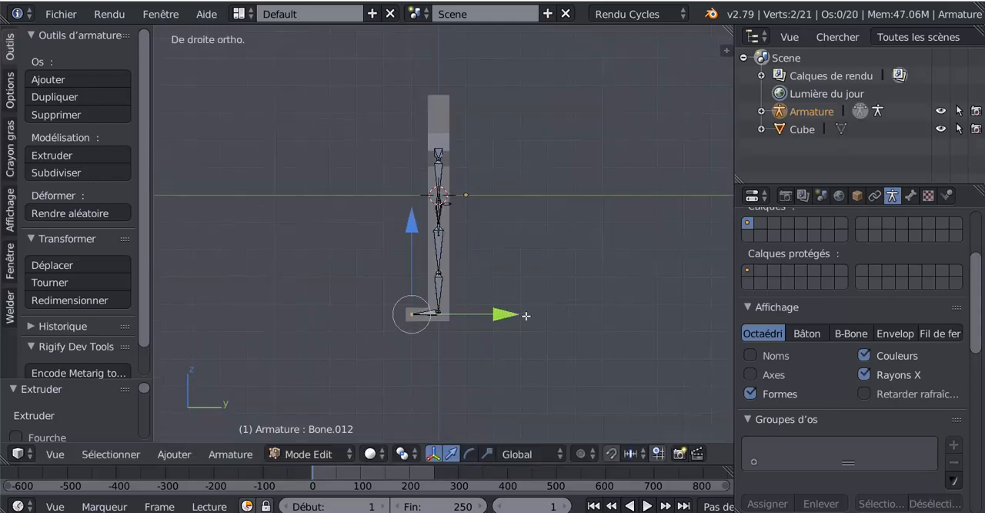
{"action": "middle_click_drag", "start_coordinate": [526, 315], "coordinate": [535, 373], "text": "shift"}
{"action": "middle_click_drag", "start_coordinate": [554, 331], "coordinate": [636, 314]}
{"action": "key", "text": "KP_1"}
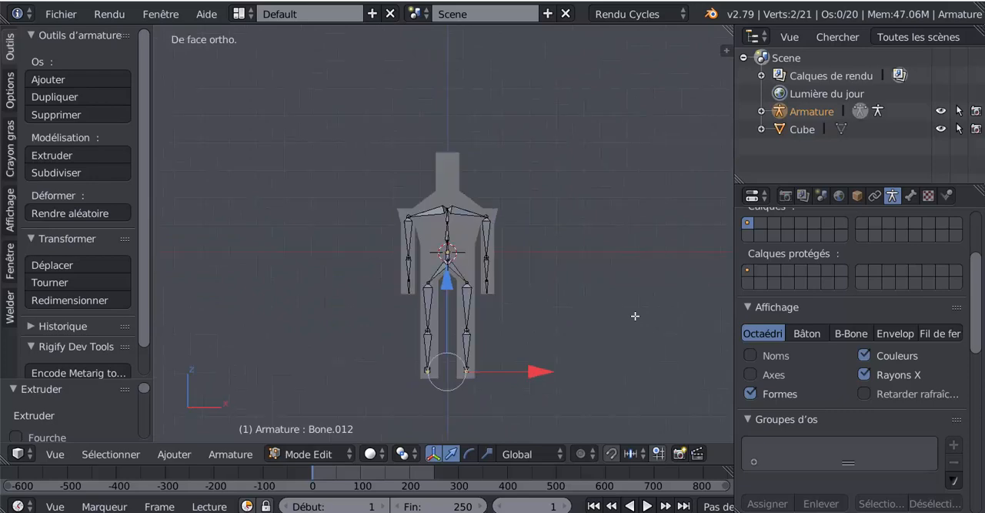
{"action": "scroll", "coordinate": [632, 315], "scroll_direction": "up", "scroll_amount": 3}
{"action": "middle_click_drag", "start_coordinate": [479, 191], "coordinate": [485, 257], "text": "shift"}
{"action": "scroll", "coordinate": [485, 256], "scroll_direction": "up", "scroll_amount": 3}
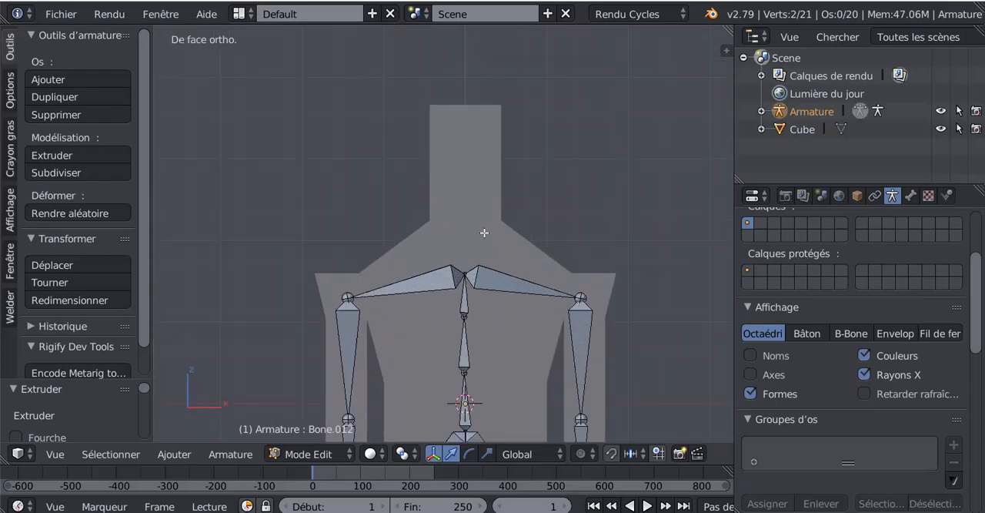
{"action": "key", "text": "Tab"}
{"action": "right_click", "coordinate": [470, 236]}
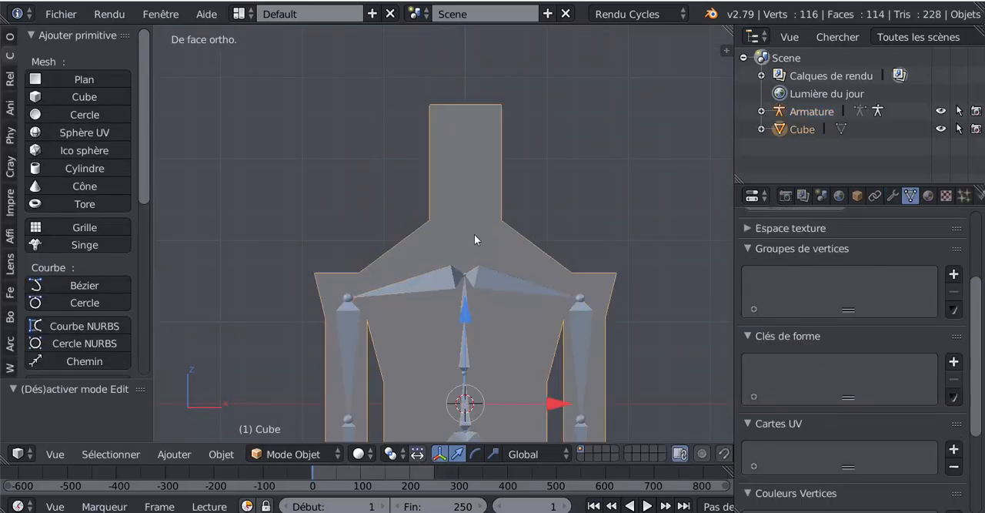
{"action": "key", "text": "Tab"}
{"action": "scroll", "coordinate": [485, 223], "scroll_direction": "up", "scroll_amount": 2}
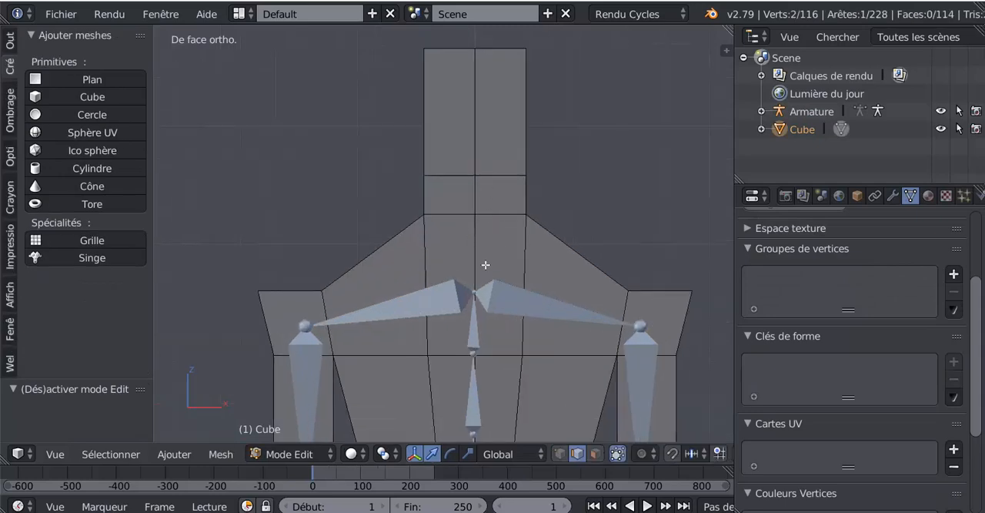
{"action": "key", "text": "Tab"}
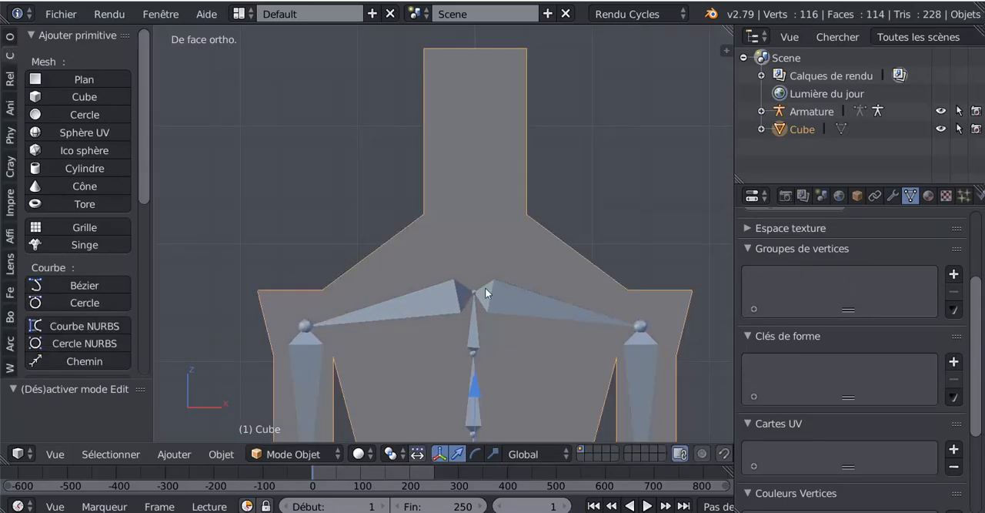
- In the armature's Edit Mode, extrude two neck bones about 0.59 and 0.28 units upward from the joint between the shoulder bones
{"action": "right_click", "coordinate": [477, 287]}
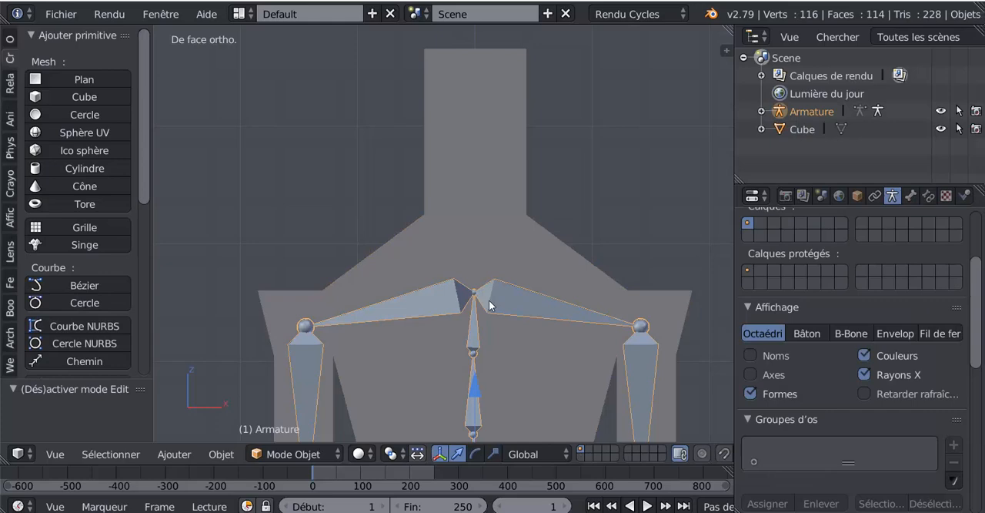
{"action": "key", "text": "Tab"}
{"action": "right_click", "coordinate": [476, 293]}
{"action": "scroll", "coordinate": [494, 346], "scroll_direction": "up", "scroll_amount": 2}
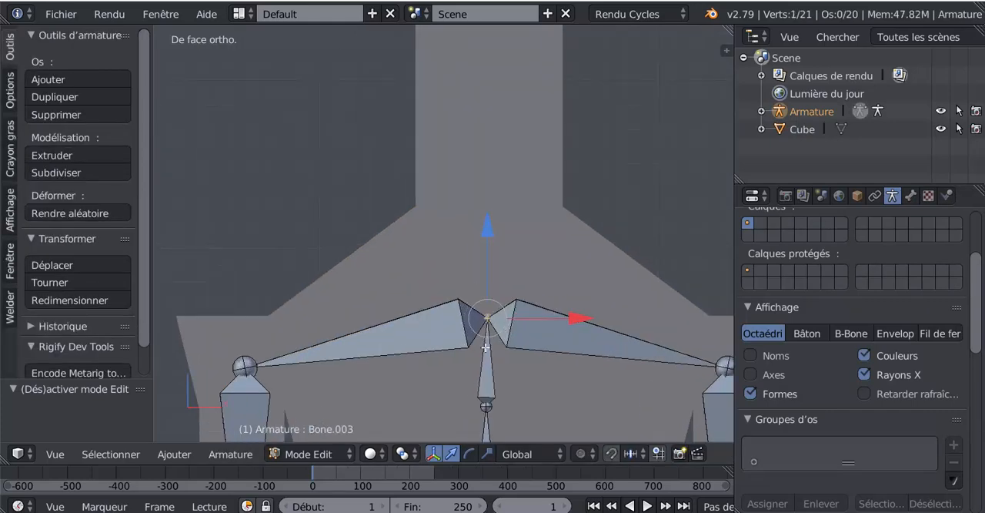
{"action": "scroll", "coordinate": [479, 317], "scroll_direction": "down", "scroll_amount": 3}
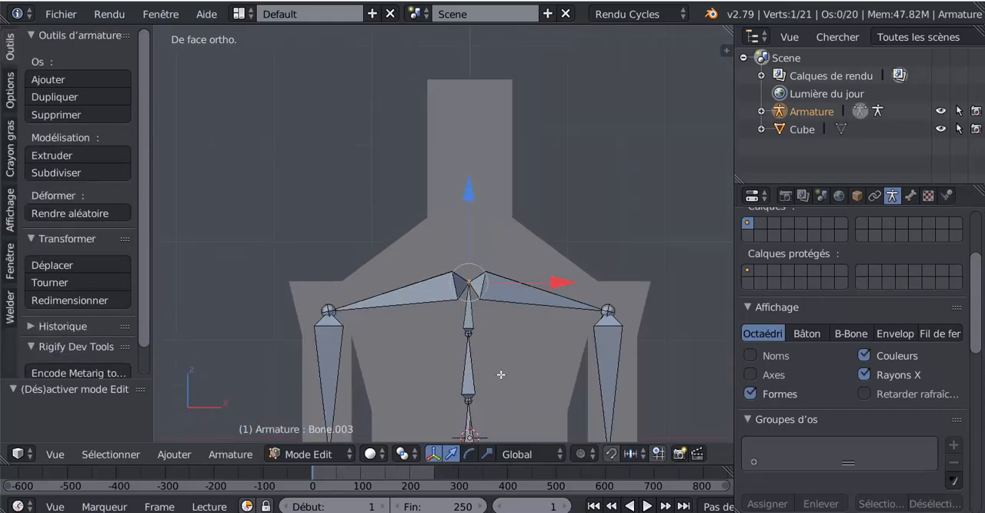
{"action": "key", "text": "e"}
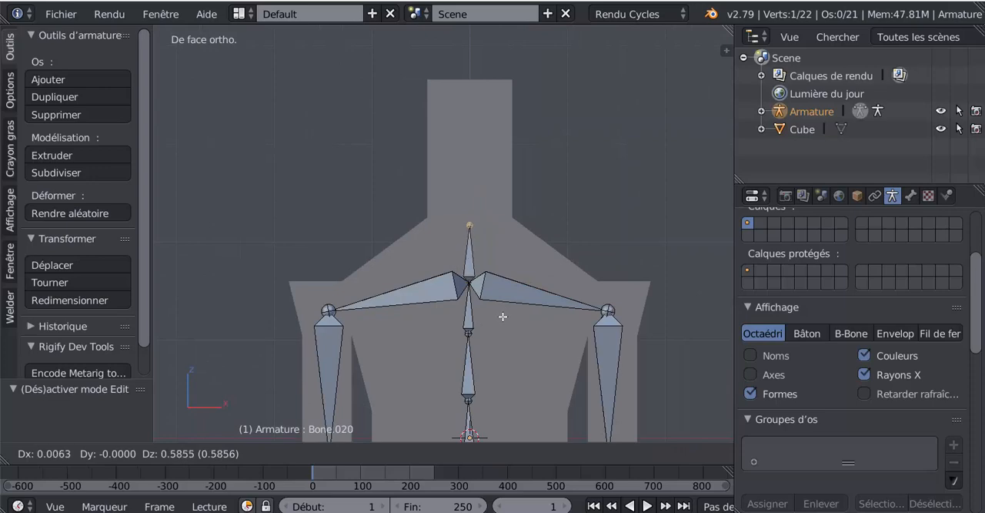
{"action": "left_click", "coordinate": [503, 317]}
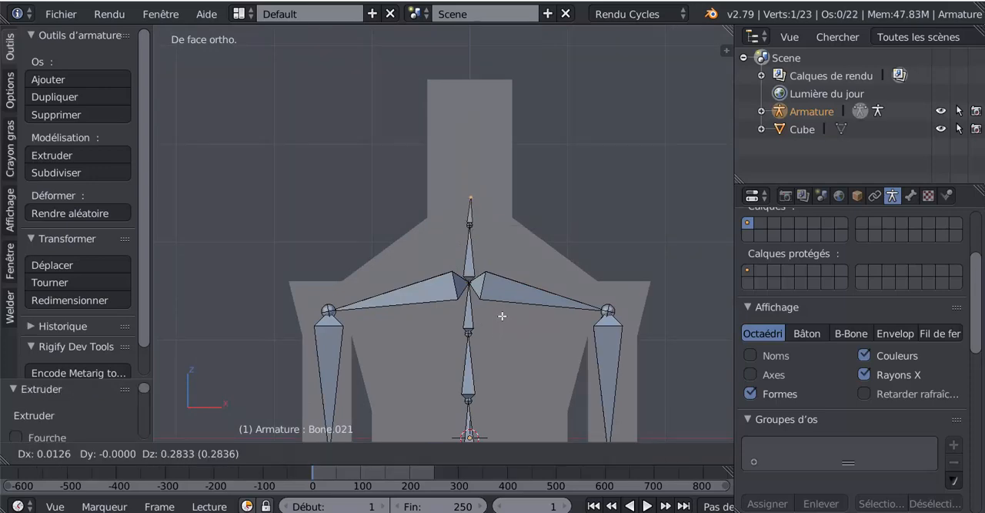
{"action": "left_click", "coordinate": [502, 315]}
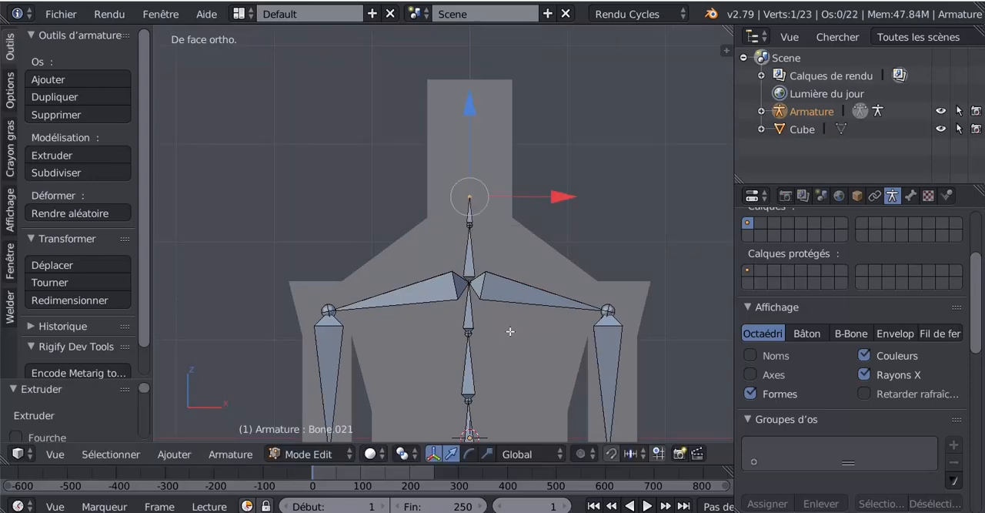
- Extrude a head bone about 1.09 units upward from the neck's top joint and return to Object Mode
{"action": "key", "text": "e"}
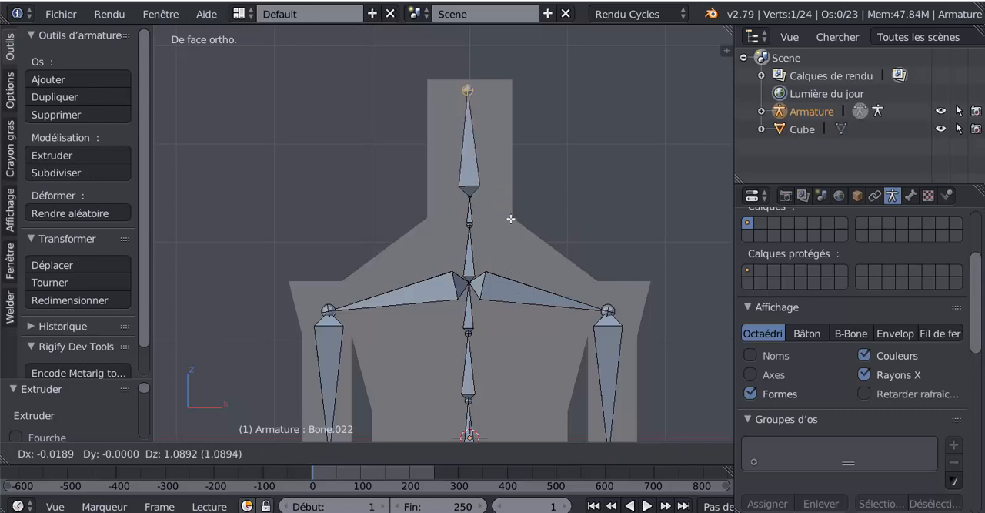
{"action": "left_click", "coordinate": [511, 219]}
{"action": "key", "text": "Tab"}
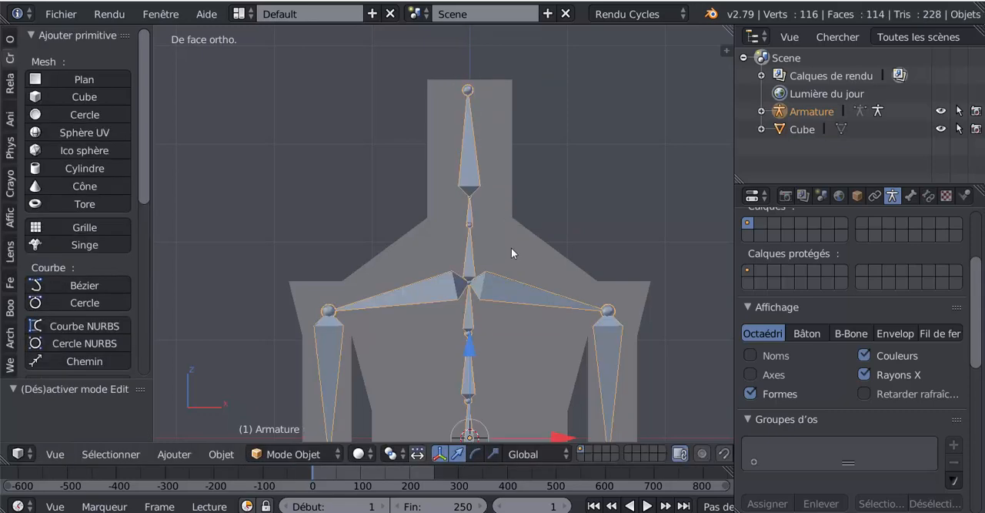
- Examine the armature's placement inside the body mesh from the side and the front
{"action": "scroll", "coordinate": [511, 247], "scroll_direction": "down", "scroll_amount": 3}
{"action": "middle_click_drag", "start_coordinate": [517, 250], "coordinate": [474, 332]}
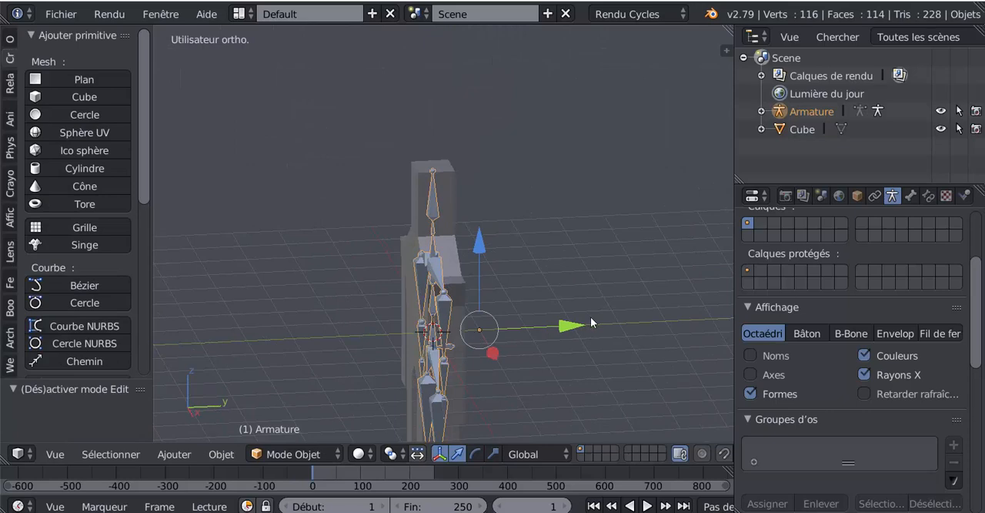
{"action": "key", "text": "KP_3"}
{"action": "middle_click_drag", "start_coordinate": [505, 280], "coordinate": [521, 179], "text": "shift"}
{"action": "scroll", "coordinate": [500, 224], "scroll_direction": "up", "scroll_amount": 2}
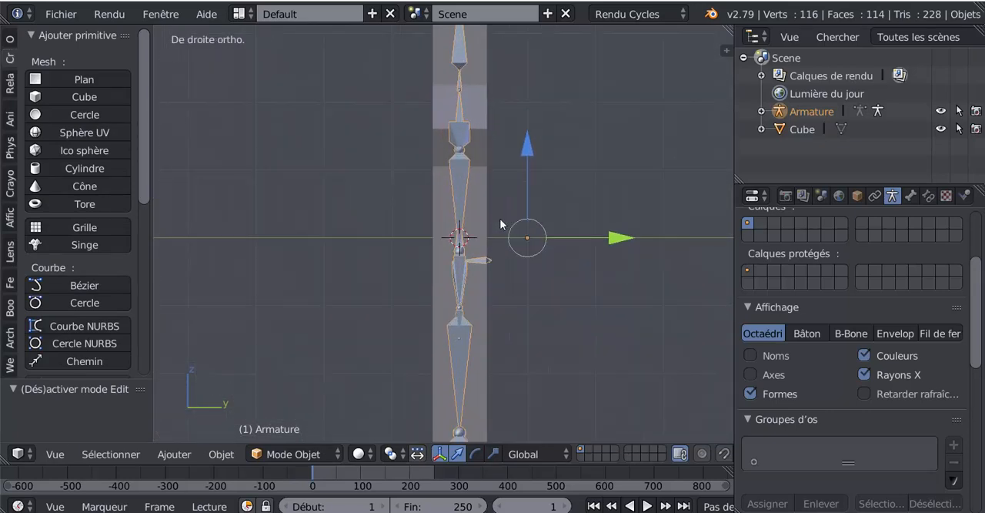
{"action": "middle_click_drag", "start_coordinate": [500, 224], "coordinate": [595, 260]}
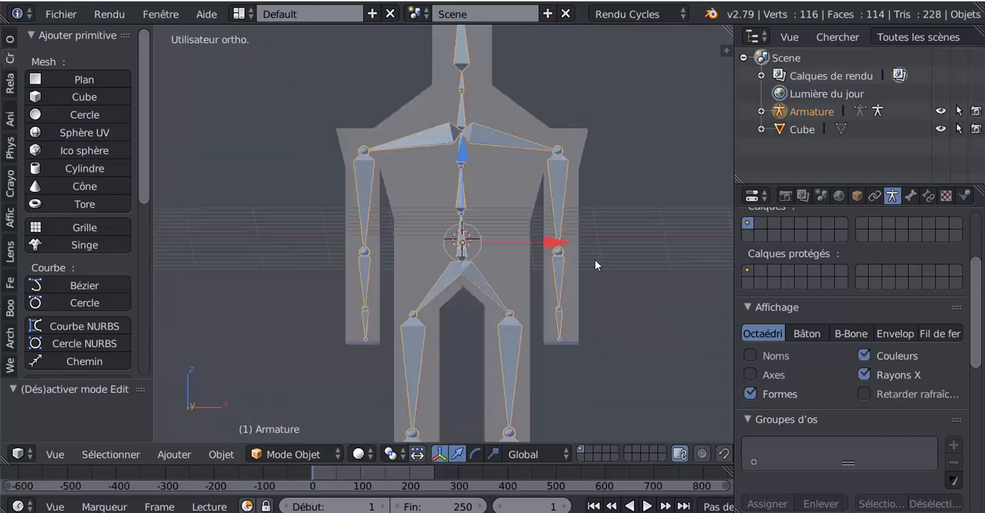
{"action": "scroll", "coordinate": [511, 253], "scroll_direction": "down", "scroll_amount": 3}
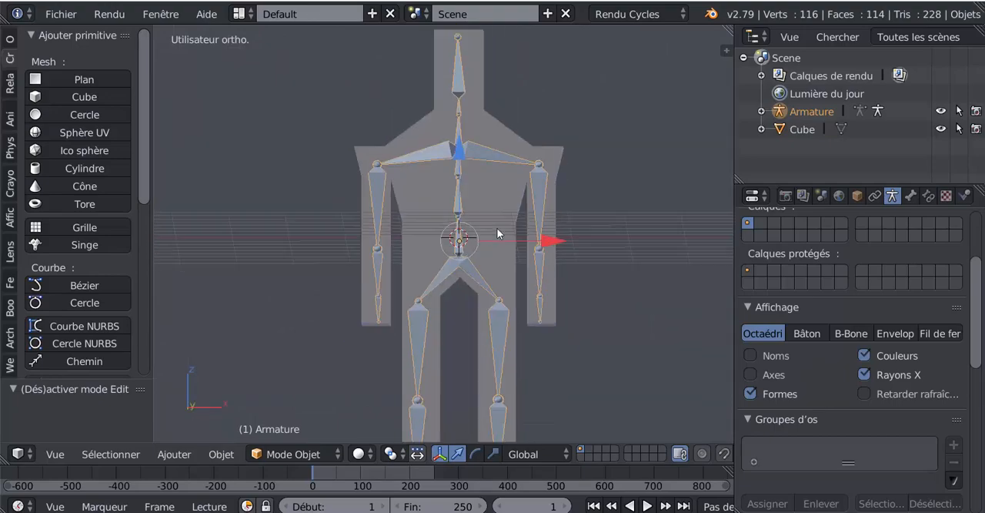
{"action": "key", "text": "Tab"}
{"action": "scroll", "coordinate": [526, 240], "scroll_direction": "up", "scroll_amount": 1}
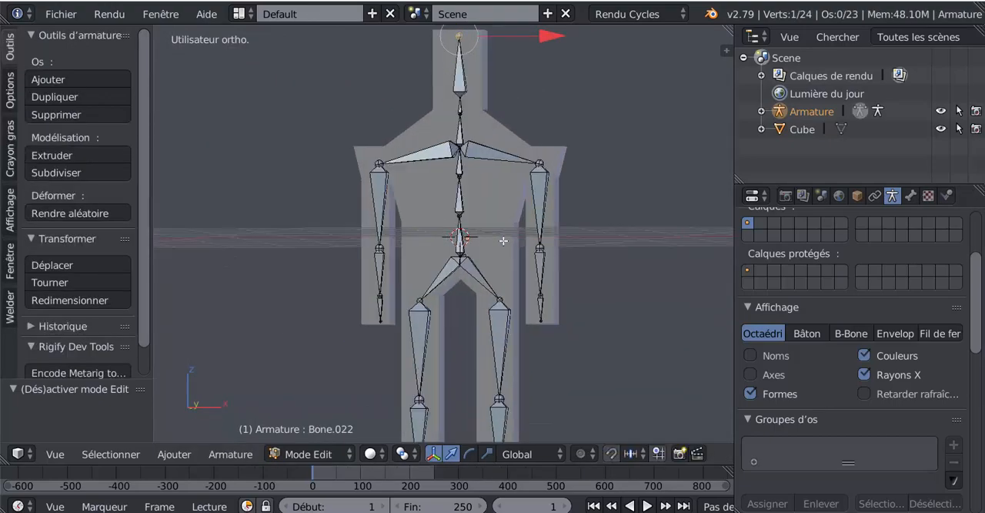
{"action": "scroll", "coordinate": [497, 251], "scroll_direction": "up", "scroll_amount": 1}
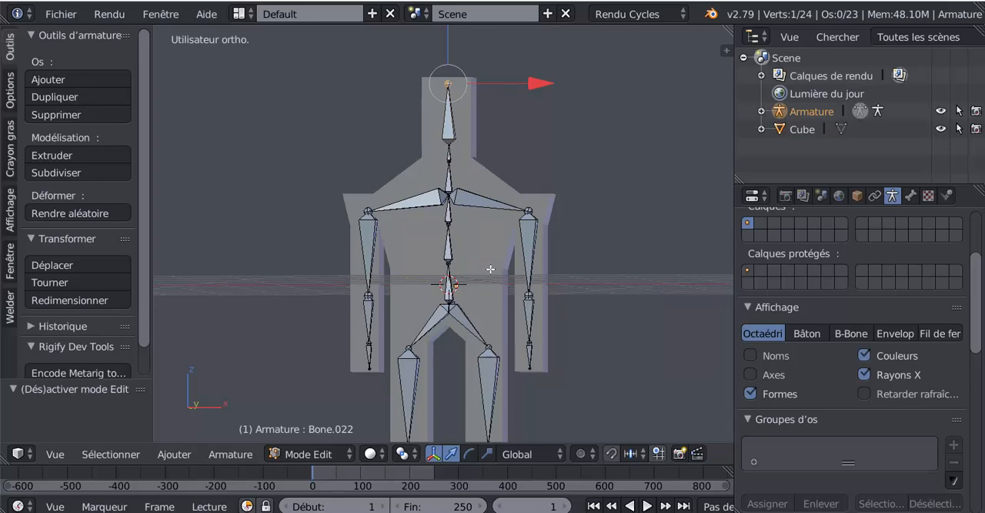
{"action": "scroll", "coordinate": [490, 272], "scroll_direction": "down", "scroll_amount": 2}
{"action": "scroll", "coordinate": [540, 327], "scroll_direction": "up", "scroll_amount": 2}
{"action": "middle_click_drag", "start_coordinate": [488, 271], "coordinate": [518, 272]}
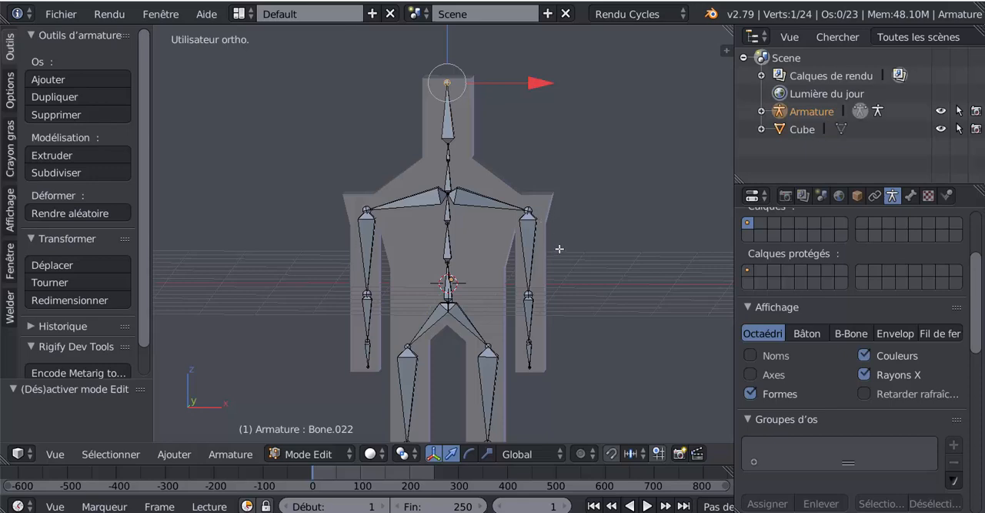
- Leave the armature's Edit Mode and, in Object Mode, select the body mesh followed by the armature
{"action": "key", "text": "Tab"}
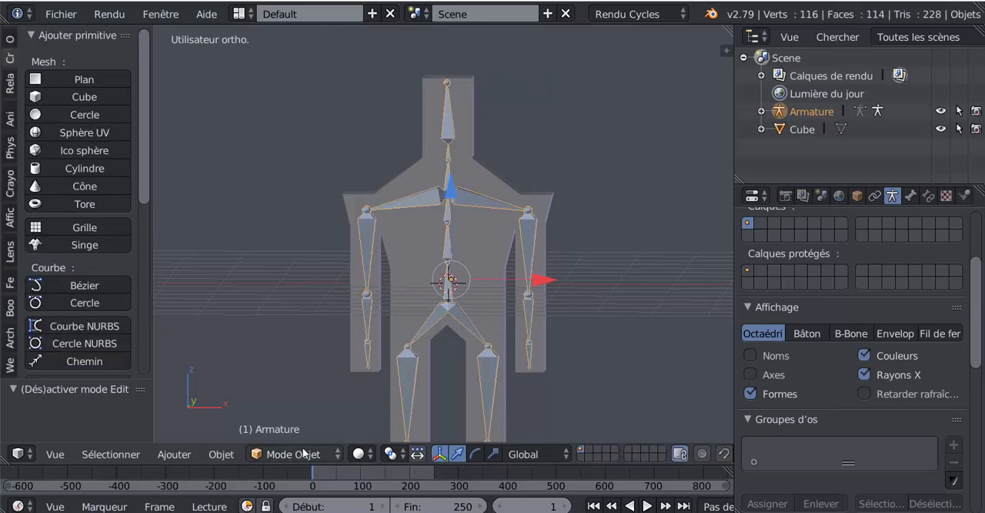
{"action": "right_click", "coordinate": [549, 204]}
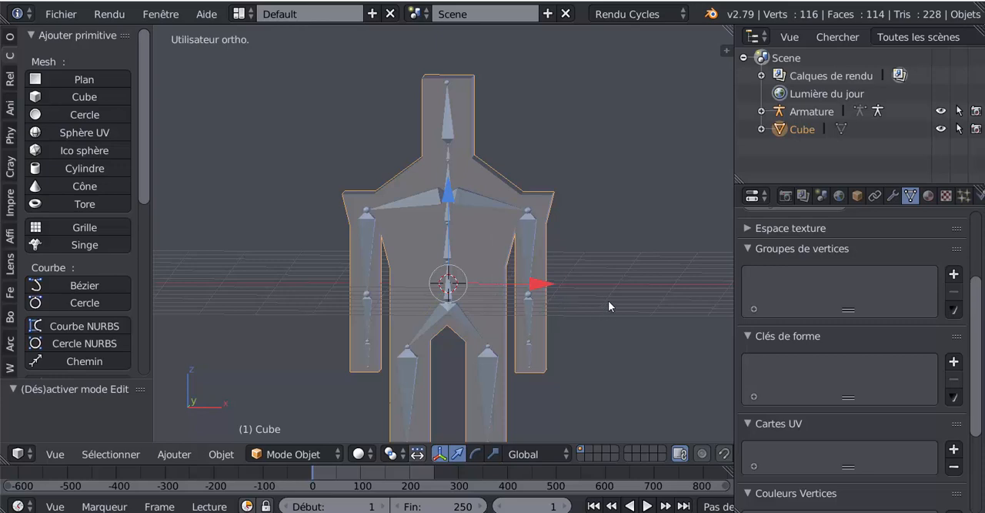
{"action": "right_click", "coordinate": [529, 240]}
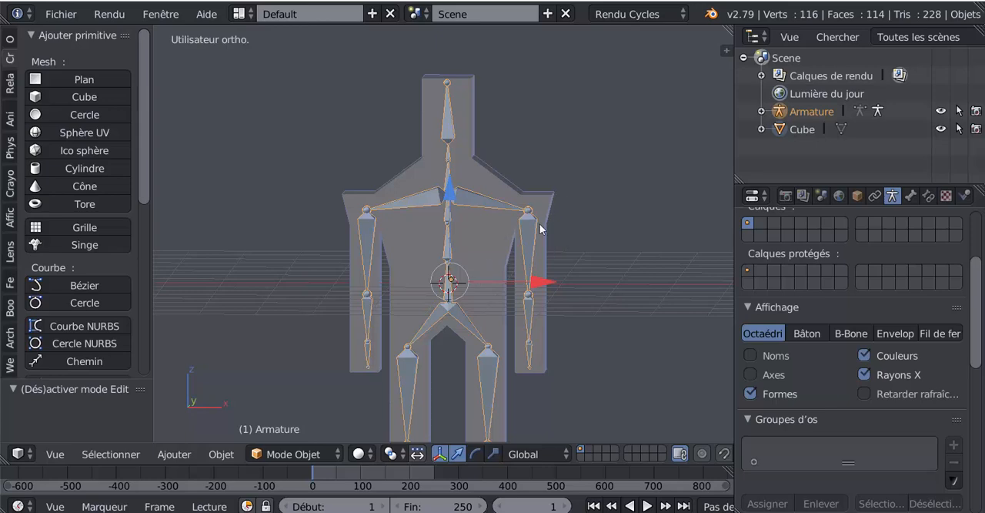
- Parent the body mesh to the armature with automatic weights
{"action": "mouse_move", "coordinate": [644, 354]}
{"action": "middle_mouse_down"}
{"action": "mouse_move", "coordinate": [607, 349]}
{"action": "mouse_move", "coordinate": [649, 359]}
{"action": "middle_mouse_up"}
{"action": "key", "text": "ctrl+p"}
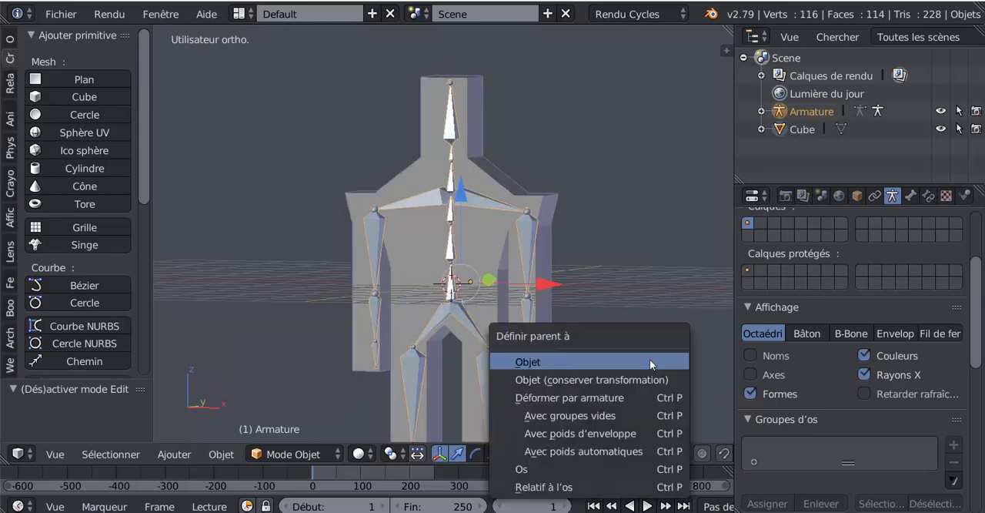
{"action": "left_click", "coordinate": [577, 452]}
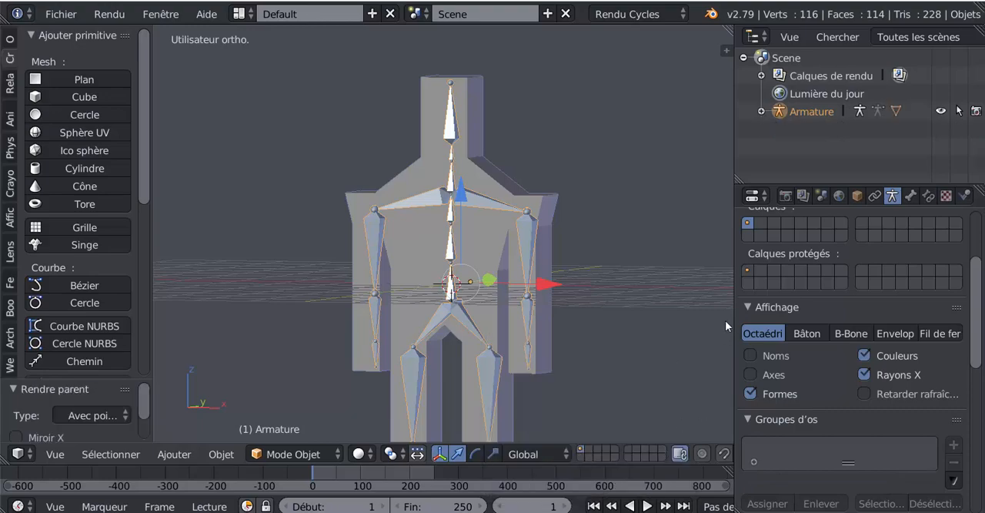
- Widen the 3D viewport and examine the whole body with its parented armature from oblique views, near and far
{"action": "left_click_drag", "start_coordinate": [734, 308], "coordinate": [814, 307]}
{"action": "scroll", "coordinate": [696, 335], "scroll_direction": "down", "scroll_amount": 2}
{"action": "middle_click_drag", "start_coordinate": [684, 341], "coordinate": [638, 288]}
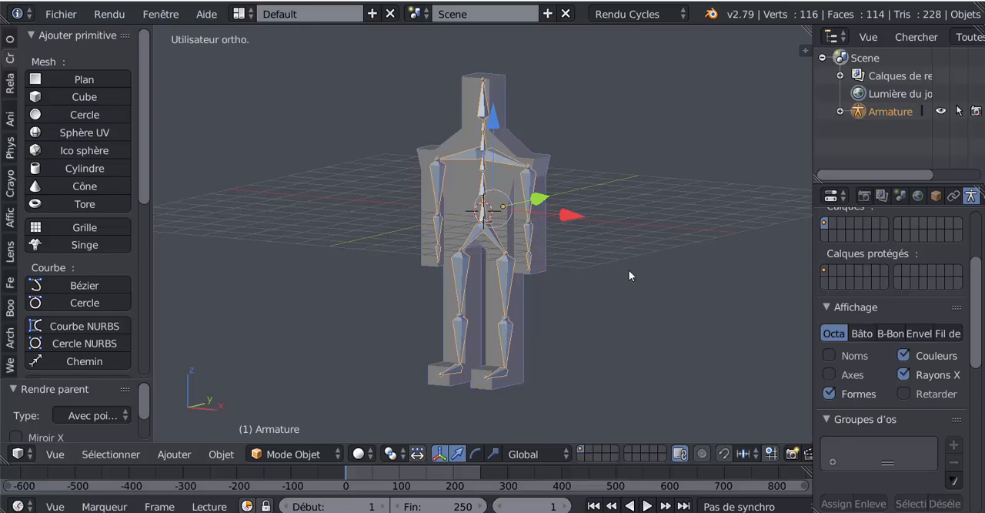
{"action": "middle_click_drag", "start_coordinate": [617, 297], "coordinate": [602, 313], "text": "shift"}
{"action": "scroll", "coordinate": [569, 296], "scroll_direction": "up", "scroll_amount": 1}
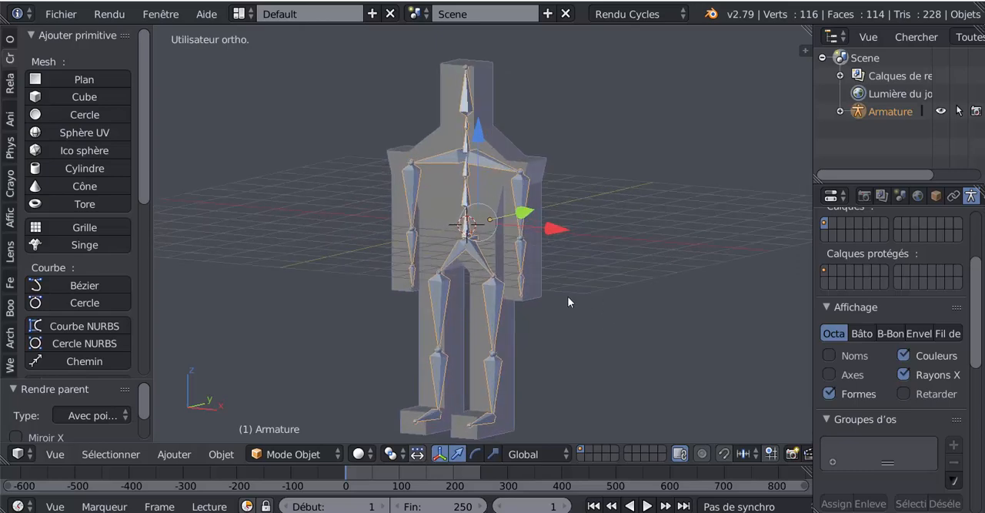
{"action": "scroll", "coordinate": [567, 296], "scroll_direction": "down", "scroll_amount": 1}
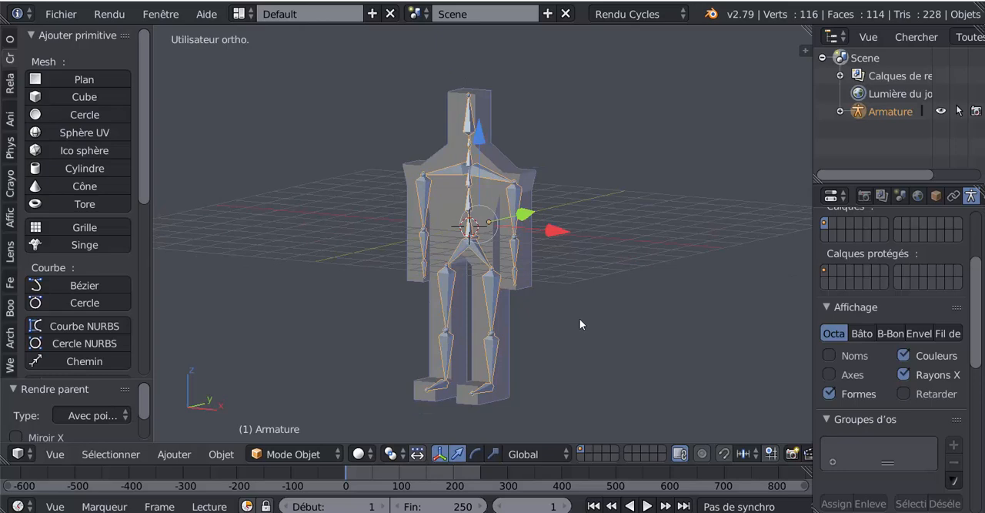
{"action": "scroll", "coordinate": [542, 301], "scroll_direction": "up", "scroll_amount": 1}
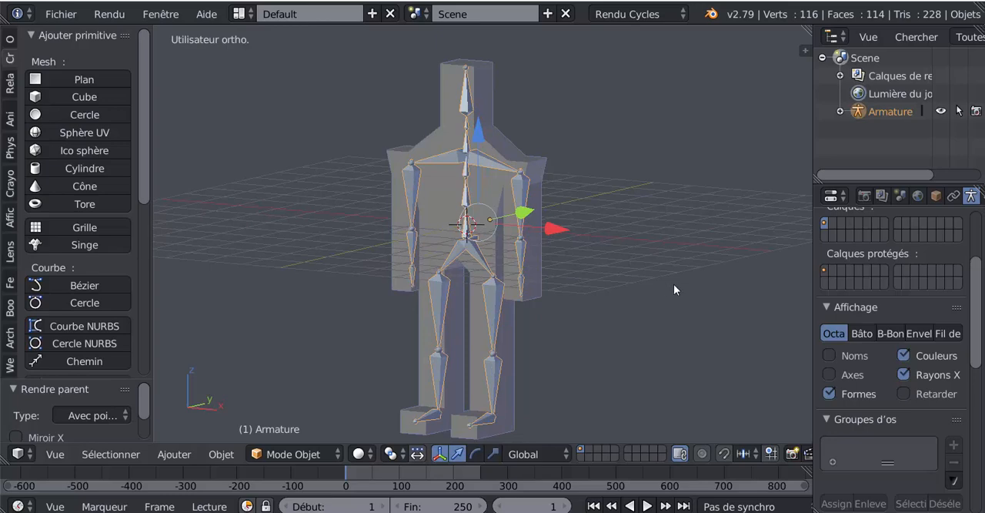
{"action": "middle_click_drag", "start_coordinate": [634, 301], "coordinate": [635, 287], "text": "shift"}
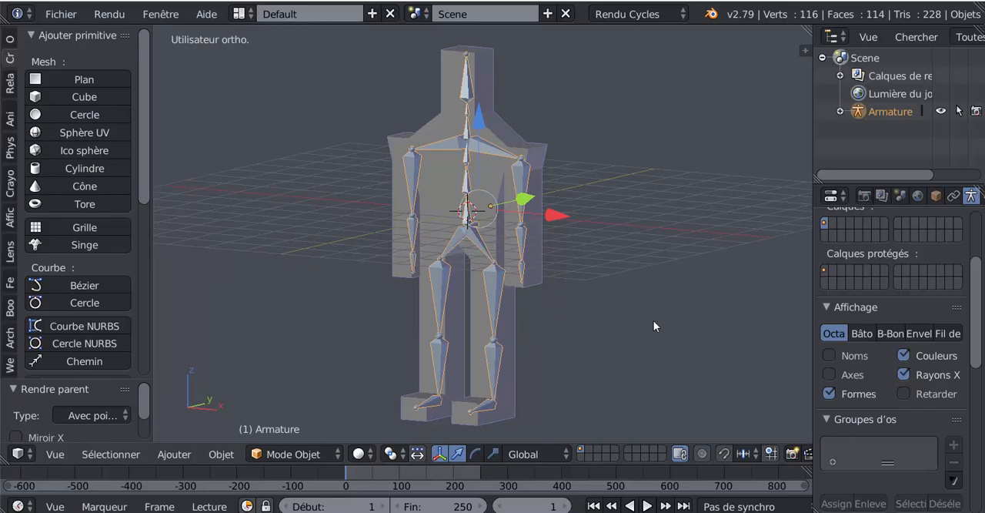
{"action": "scroll", "coordinate": [595, 277], "scroll_direction": "up", "scroll_amount": 2}
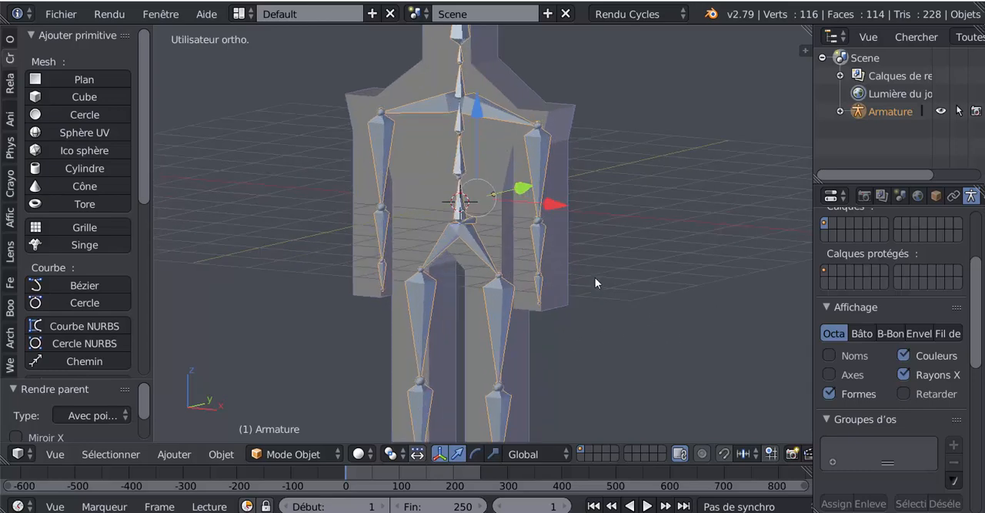
{"action": "scroll", "coordinate": [595, 277], "scroll_direction": "down", "scroll_amount": 3}
{"action": "scroll", "coordinate": [465, 294], "scroll_direction": "up", "scroll_amount": 2}
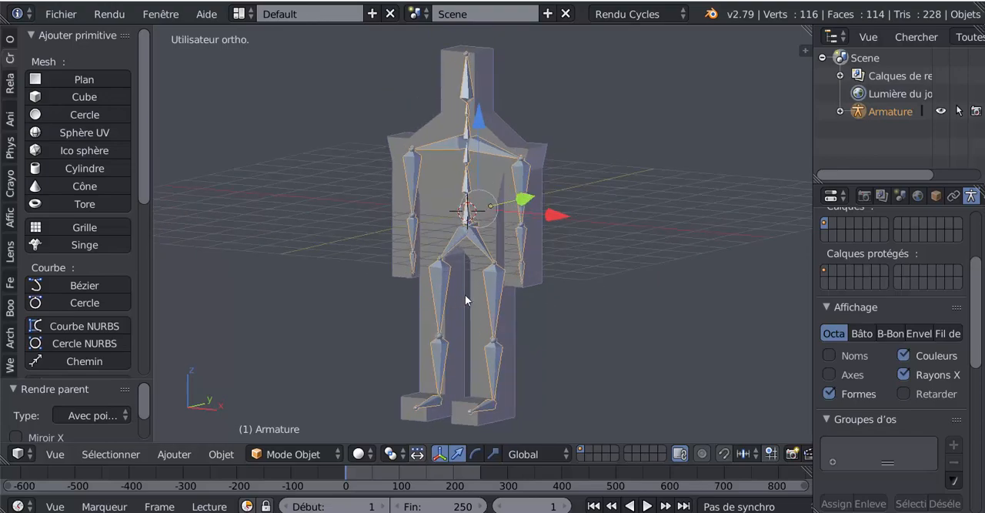
{"action": "mouse_move", "coordinate": [571, 313]}
{"action": "middle_mouse_down"}
{"action": "mouse_move", "coordinate": [523, 334]}
{"action": "mouse_move", "coordinate": [555, 312]}
{"action": "middle_mouse_up"}
{"action": "scroll", "coordinate": [495, 322], "scroll_direction": "up", "scroll_amount": 2}
{"action": "scroll", "coordinate": [548, 321], "scroll_direction": "down", "scroll_amount": 2}
{"action": "scroll", "coordinate": [521, 321], "scroll_direction": "up", "scroll_amount": 2}
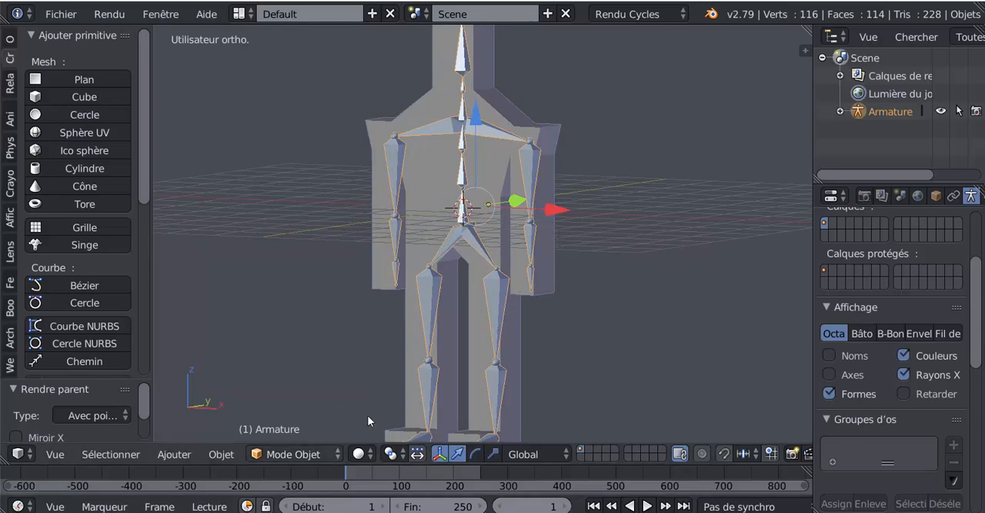
- Select the armature again and switch it to Pose Mode
{"action": "right_click", "coordinate": [391, 397]}
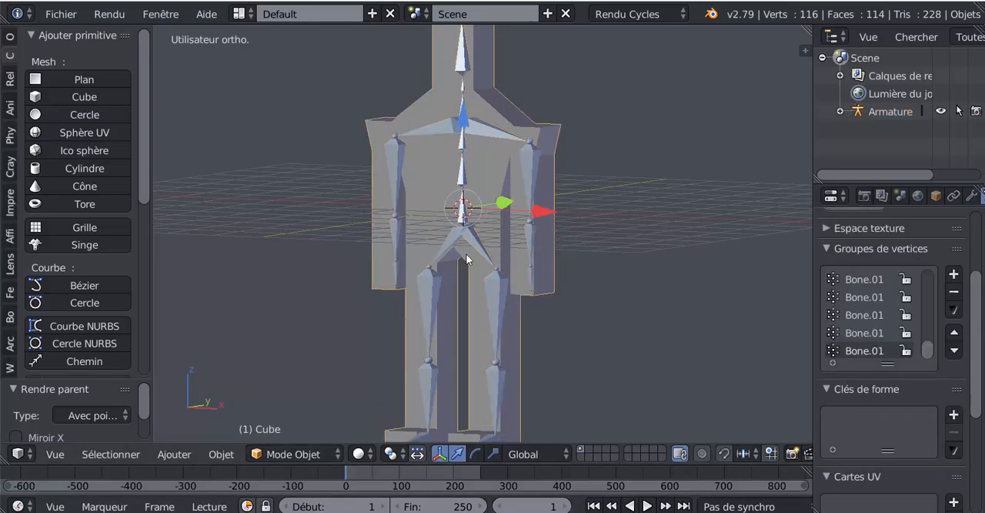
{"action": "right_click", "coordinate": [436, 260]}
{"action": "left_click", "coordinate": [290, 453]}
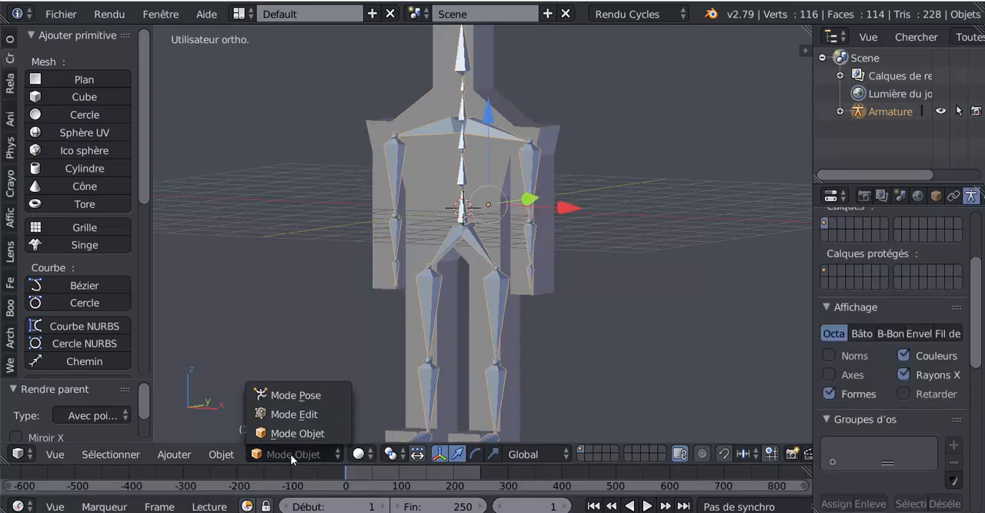
{"action": "left_click", "coordinate": [262, 395]}
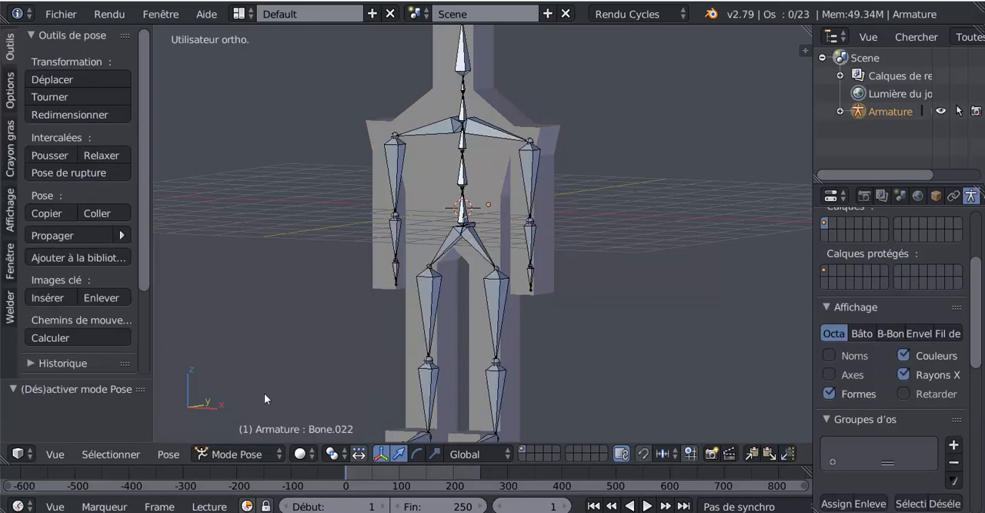
- Try rotating the character's left thigh bone about 45° around the global X axis and cancel the rotation
{"action": "right_click", "coordinate": [515, 296]}
{"action": "scroll", "coordinate": [550, 330], "scroll_direction": "down", "scroll_amount": 3}
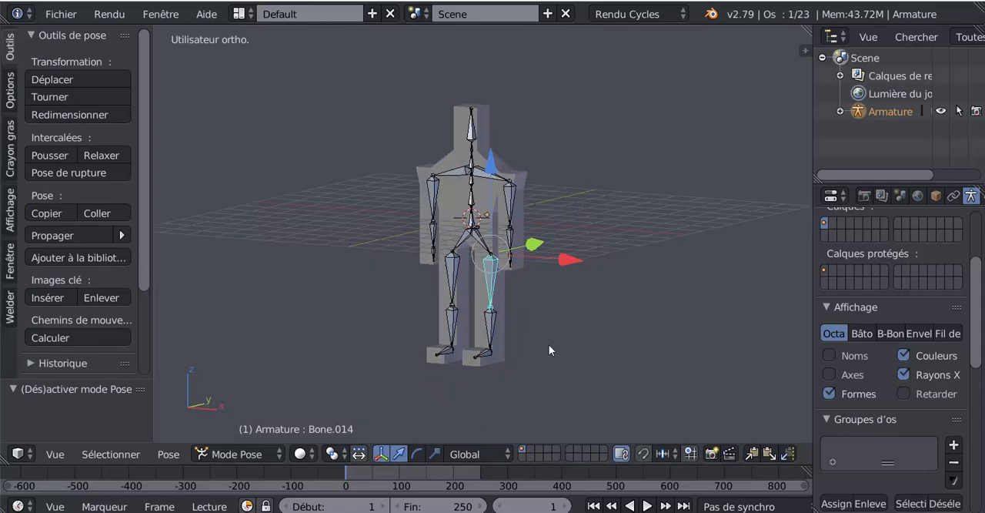
{"action": "key", "text": "r"}
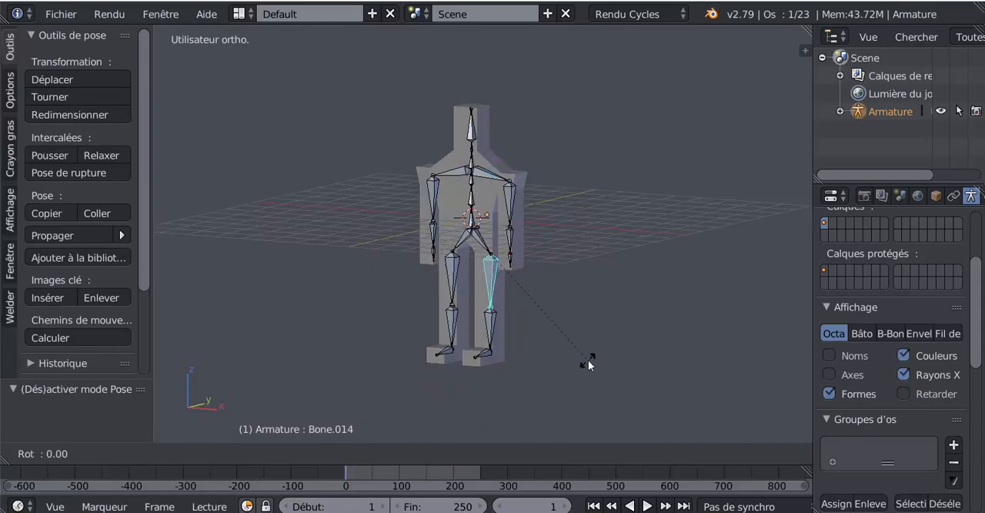
{"action": "key", "text": "x"}
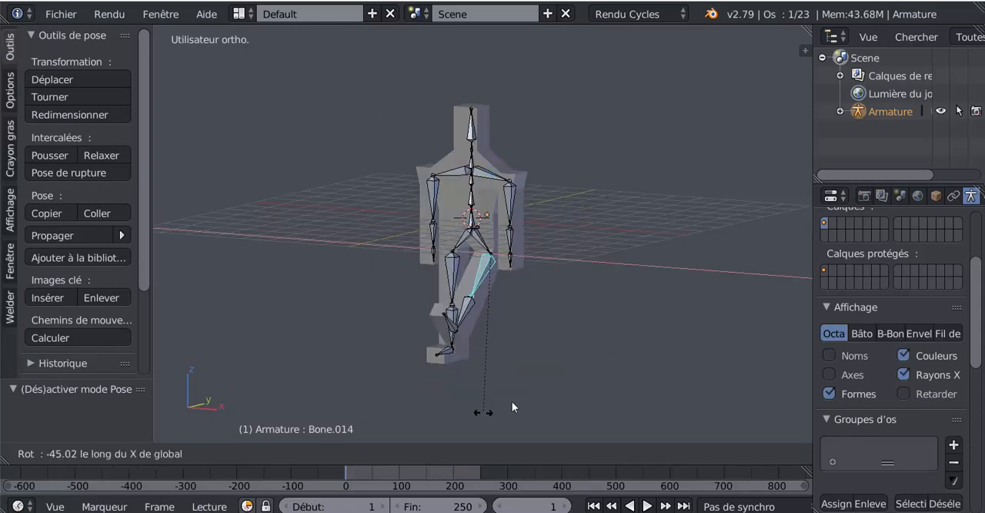
{"action": "key", "text": "Escape"}
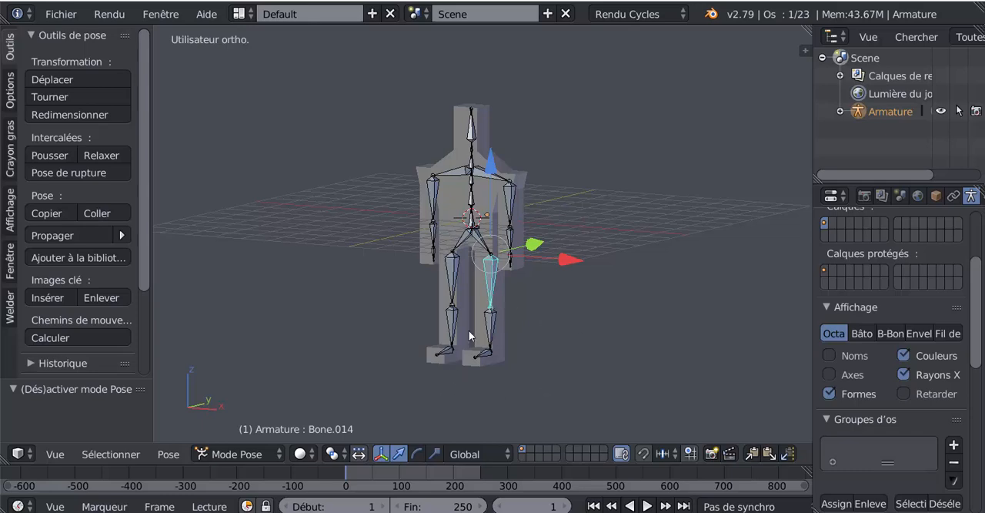
- Try bending the character's left shin bone more than 90° around the global X axis from two viewpoints, cancelling each rotation
{"action": "right_click", "coordinate": [485, 327]}
{"action": "key", "text": "r"}
{"action": "key", "text": "x"}
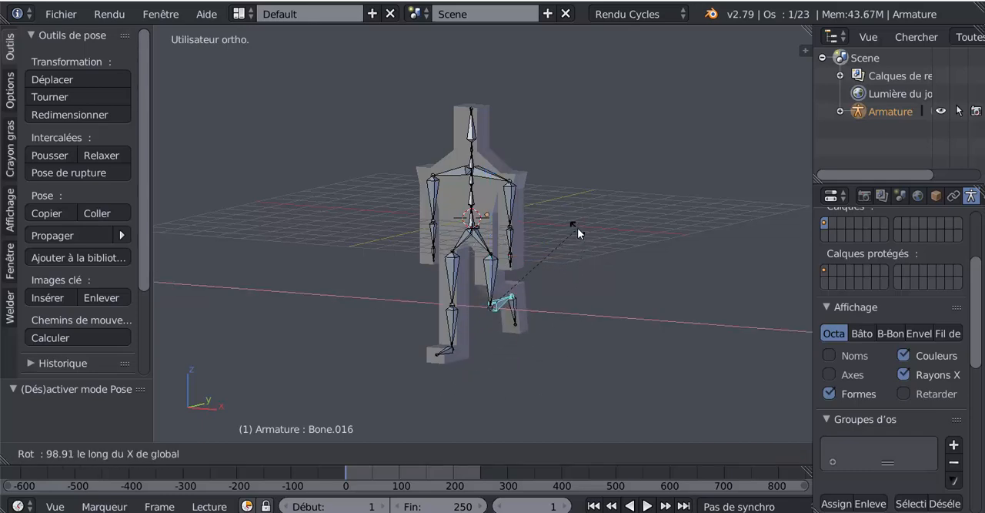
{"action": "key", "text": "Escape"}
{"action": "middle_click_drag", "start_coordinate": [509, 334], "coordinate": [539, 348]}
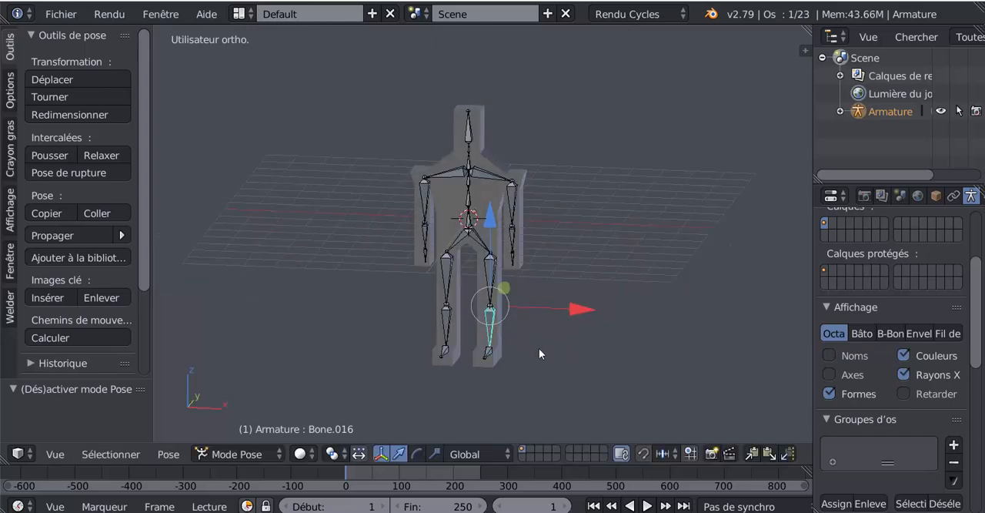
{"action": "scroll", "coordinate": [546, 381], "scroll_direction": "up", "scroll_amount": 2}
{"action": "key", "text": "r"}
{"action": "key", "text": "x"}
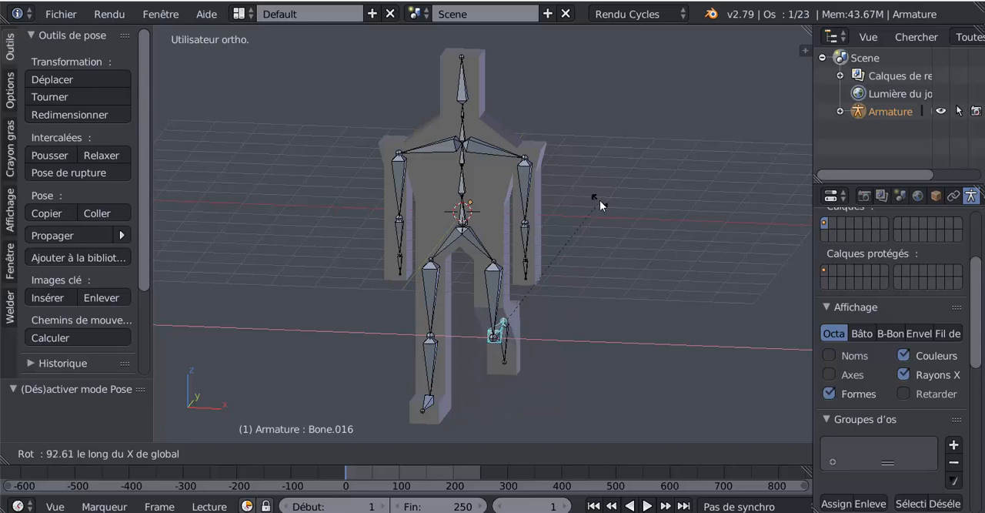
{"action": "key", "text": "Escape"}
{"action": "scroll", "coordinate": [593, 288], "scroll_direction": "down", "scroll_amount": 2}
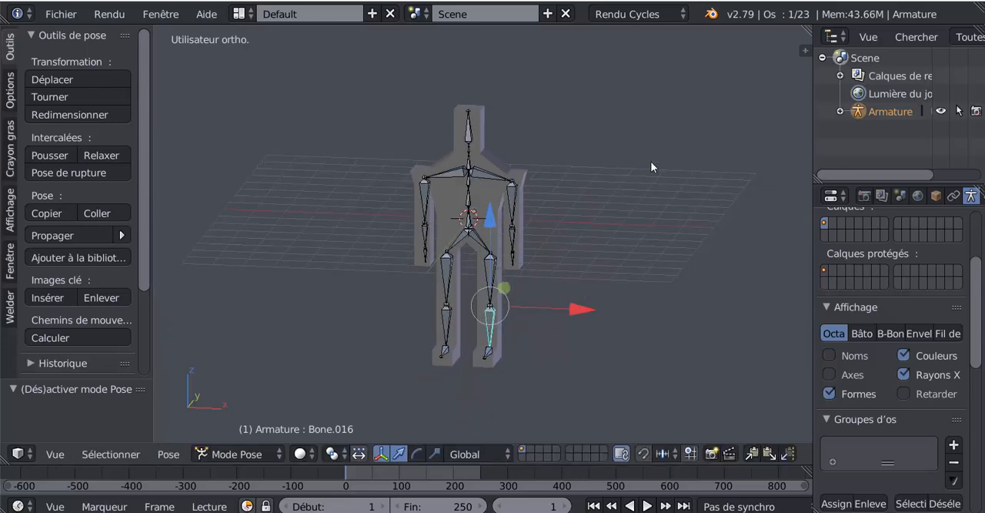
- Select the root bone protruding from the back of the pelvis and try rotating it around the global Z axis
{"action": "middle_click_drag", "start_coordinate": [660, 215], "coordinate": [483, 248]}
{"action": "scroll", "coordinate": [483, 248], "scroll_direction": "up", "scroll_amount": 7}
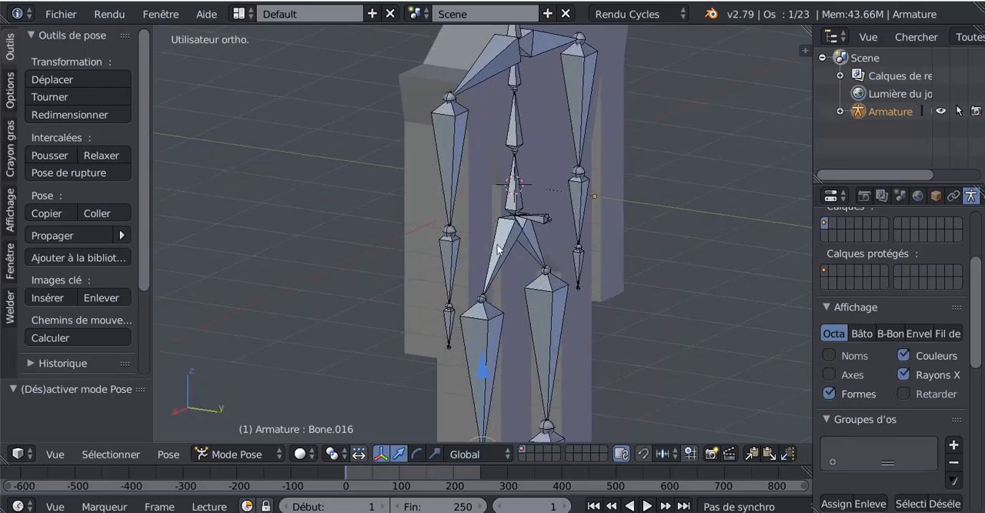
{"action": "right_click", "coordinate": [540, 221]}
{"action": "scroll", "coordinate": [444, 279], "scroll_direction": "down", "scroll_amount": 3}
{"action": "scroll", "coordinate": [442, 280], "scroll_direction": "down", "scroll_amount": 2}
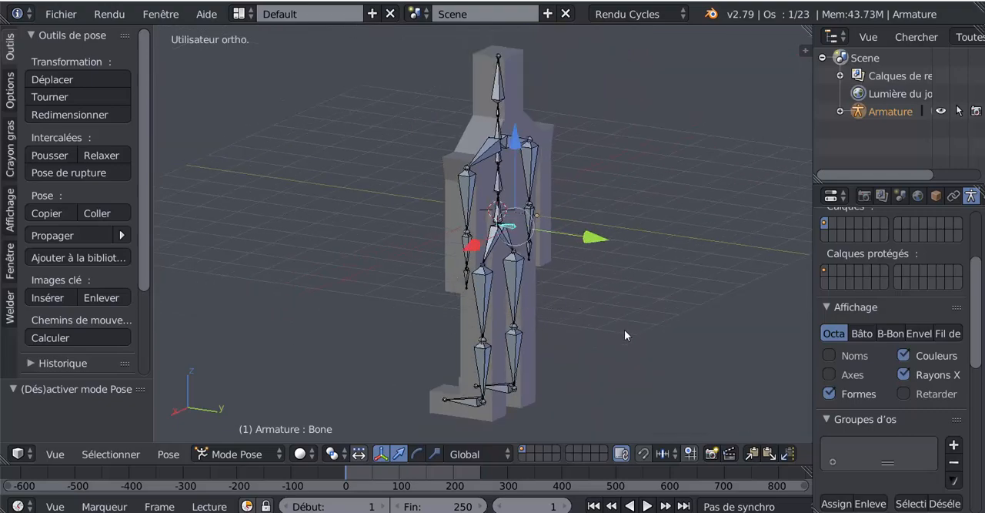
{"action": "key", "text": "r"}
{"action": "key", "text": "z"}
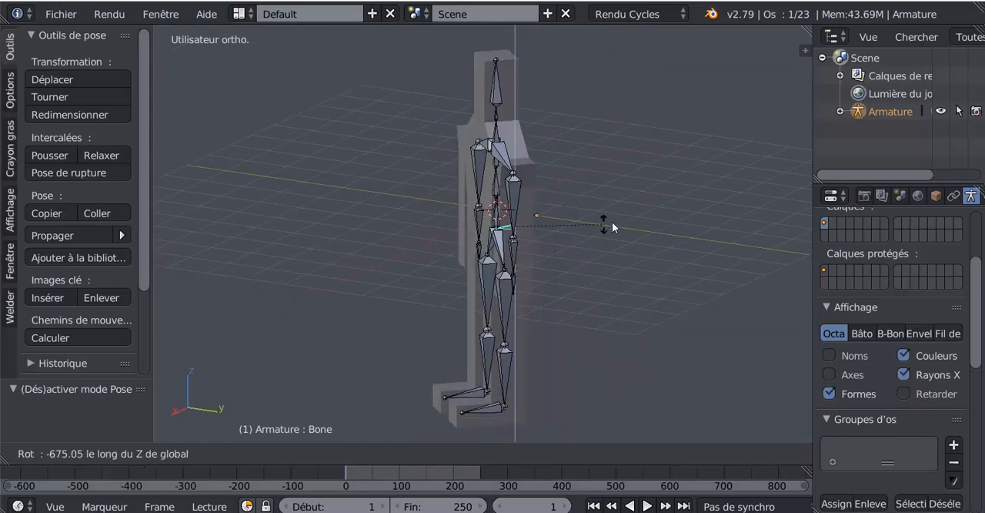
{"action": "left_click", "coordinate": [584, 276]}
- In Edit Mode, shorten the pelvis root bone by moving its rear tip inward along the Y axis, and return to Pose Mode
{"action": "scroll", "coordinate": [582, 286], "scroll_direction": "up", "scroll_amount": 4}
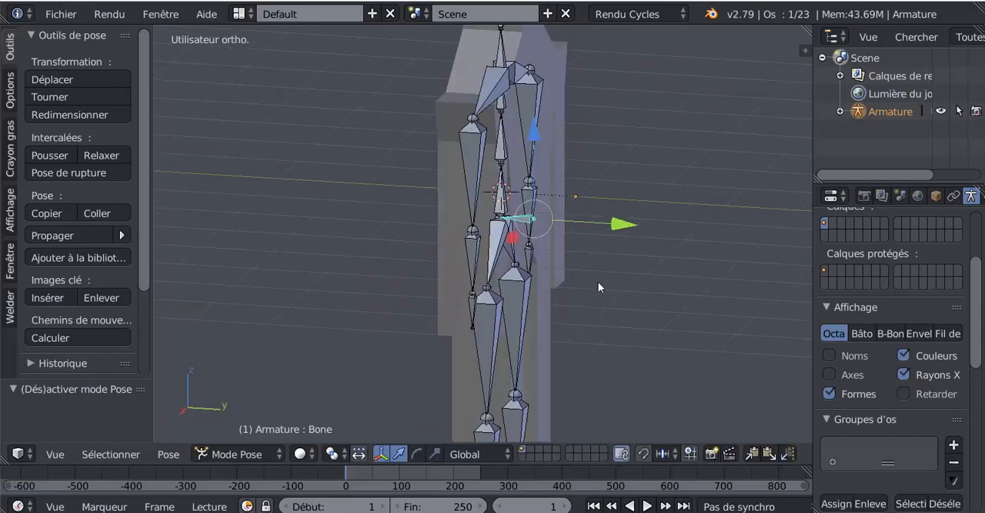
{"action": "scroll", "coordinate": [598, 281], "scroll_direction": "down", "scroll_amount": 2}
{"action": "middle_click_drag", "start_coordinate": [560, 267], "coordinate": [558, 238]}
{"action": "scroll", "coordinate": [585, 275], "scroll_direction": "up", "scroll_amount": 2}
{"action": "key", "text": "Tab"}
{"action": "scroll", "coordinate": [569, 259], "scroll_direction": "up", "scroll_amount": 4}
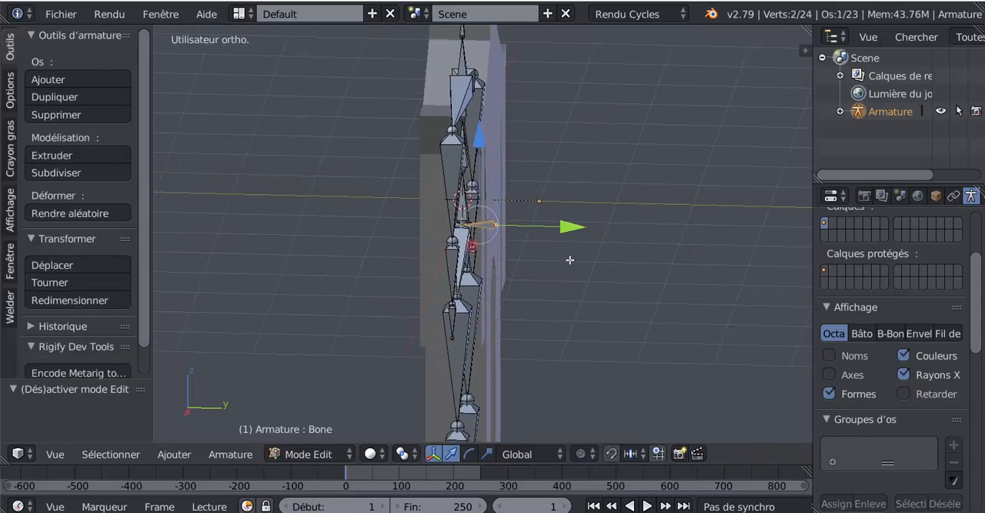
{"action": "left_click", "coordinate": [513, 209]}
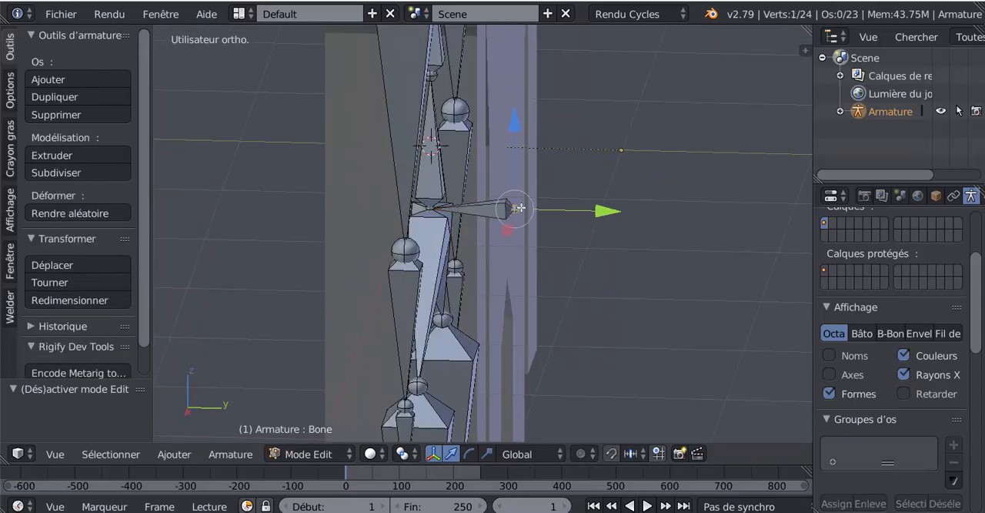
{"action": "left_click_drag", "start_coordinate": [607, 213], "coordinate": [542, 221]}
{"action": "scroll", "coordinate": [483, 245], "scroll_direction": "up", "scroll_amount": 6}
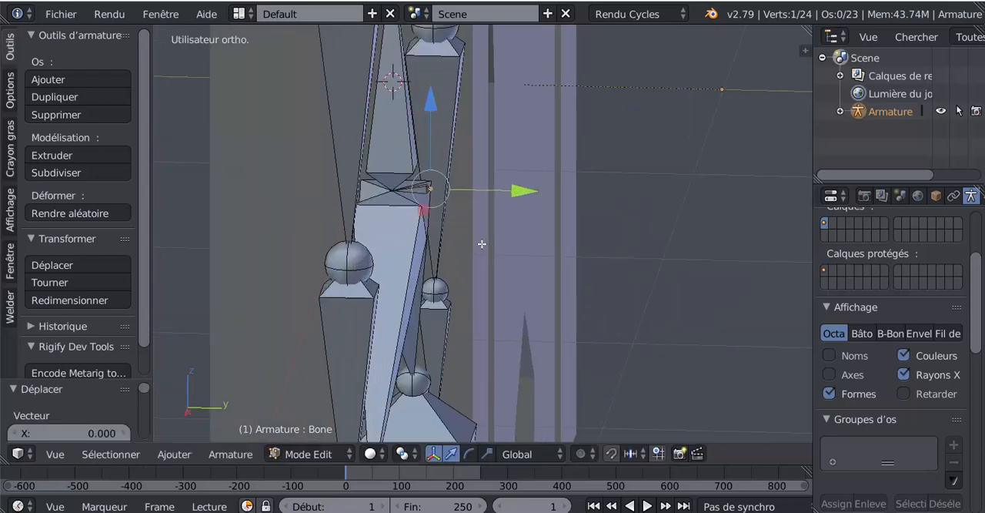
{"action": "scroll", "coordinate": [403, 183], "scroll_direction": "down", "scroll_amount": 5}
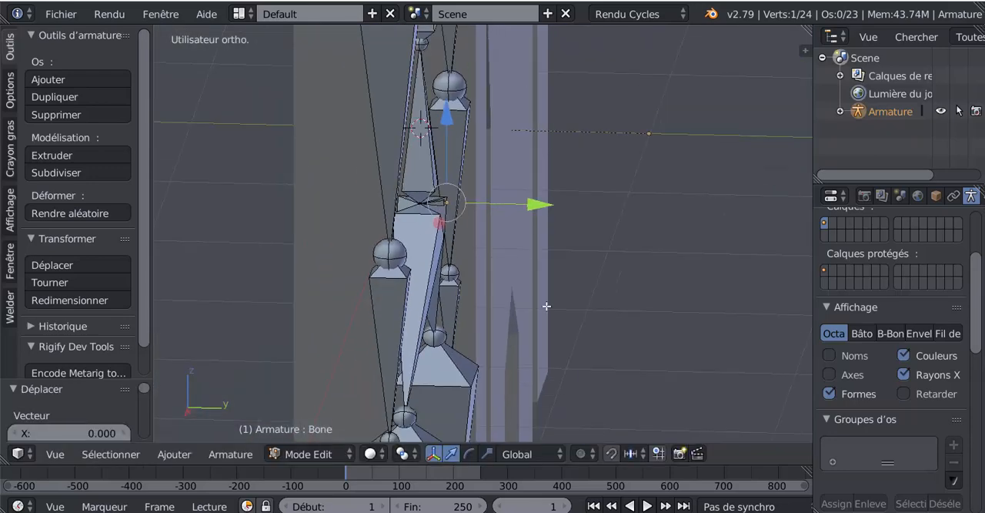
{"action": "key", "text": "ctrl+Tab"}
{"action": "key", "text": "ctrl+Tab"}
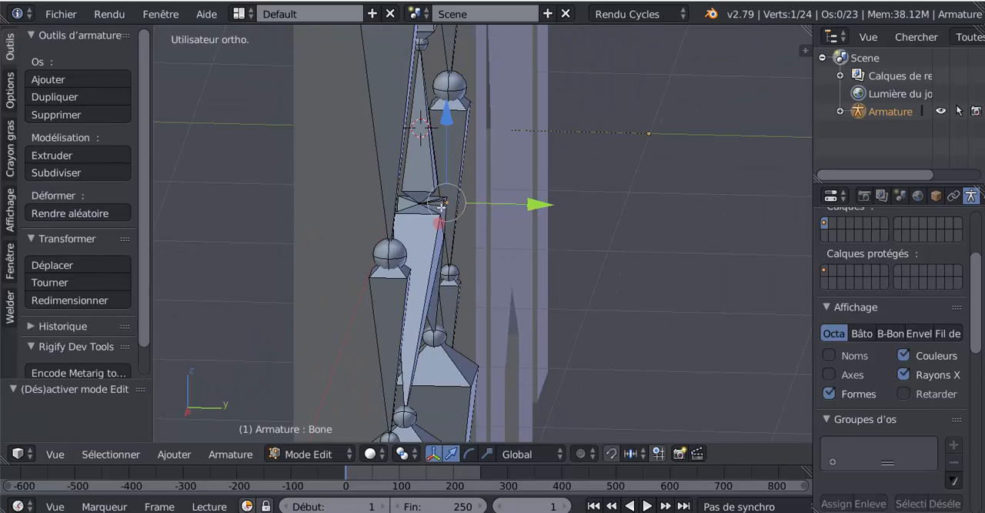
{"action": "key", "text": "ctrl+Tab"}
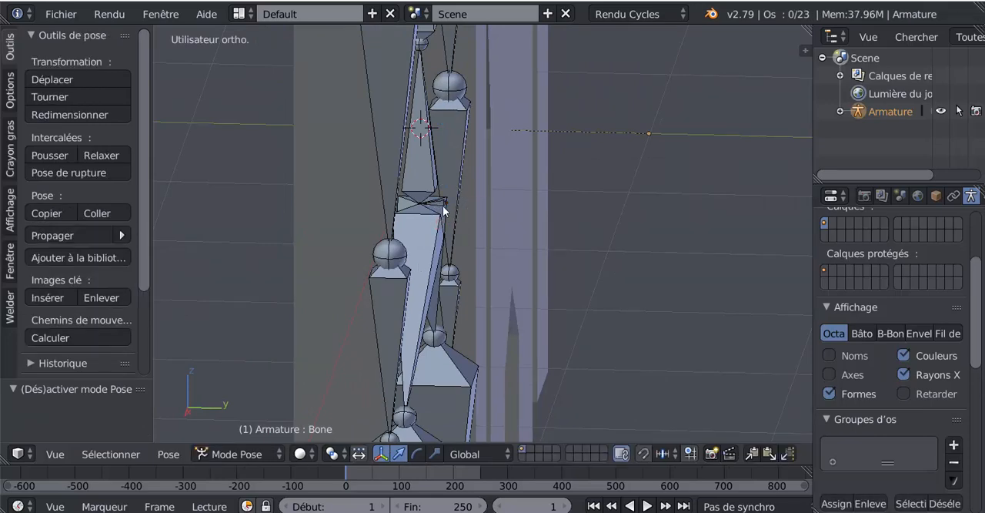
- Try turning the whole character around the global Z axis with the shortened root bone and cancel the rotation
{"action": "scroll", "coordinate": [581, 210], "scroll_direction": "down", "scroll_amount": 8}
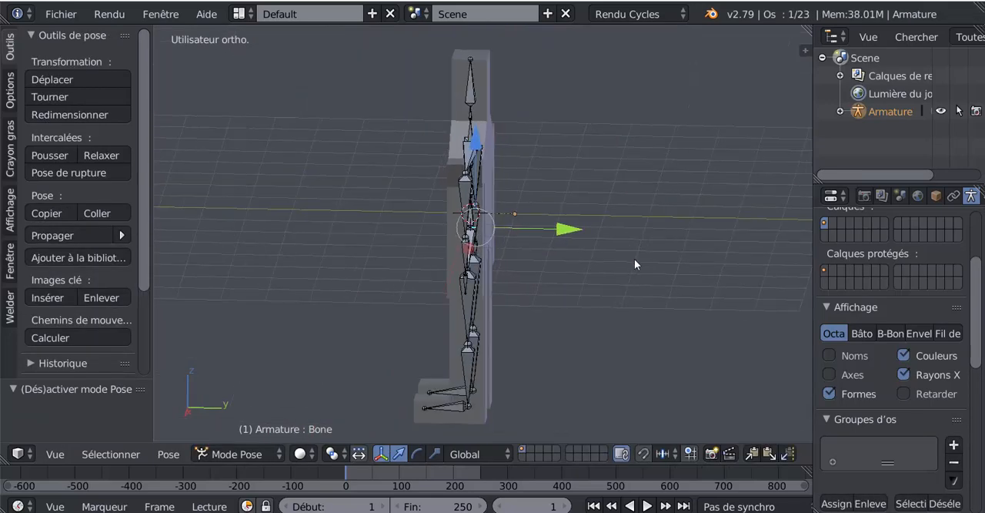
{"action": "key", "text": "r"}
{"action": "key", "text": "z"}
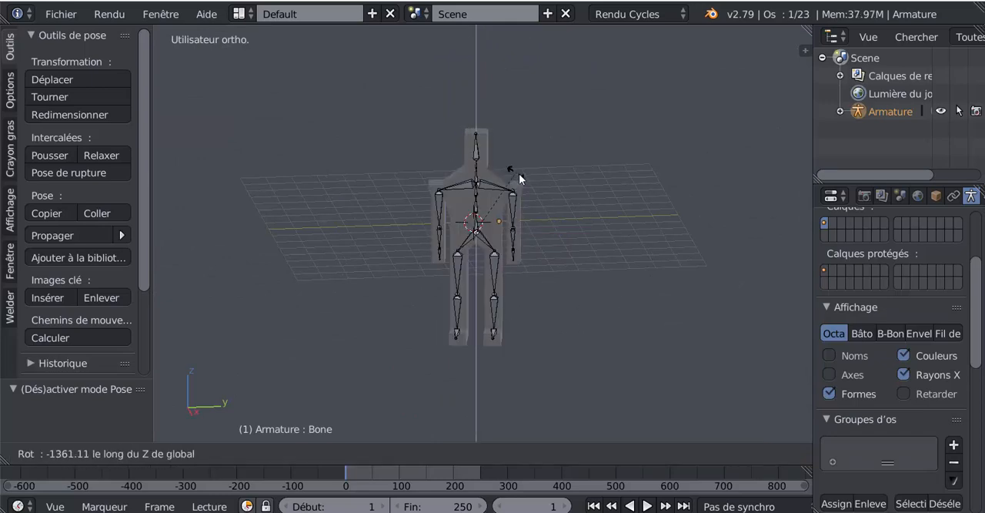
{"action": "right_click", "coordinate": [598, 233]}
{"action": "scroll", "coordinate": [599, 235], "scroll_direction": "up", "scroll_amount": 6}
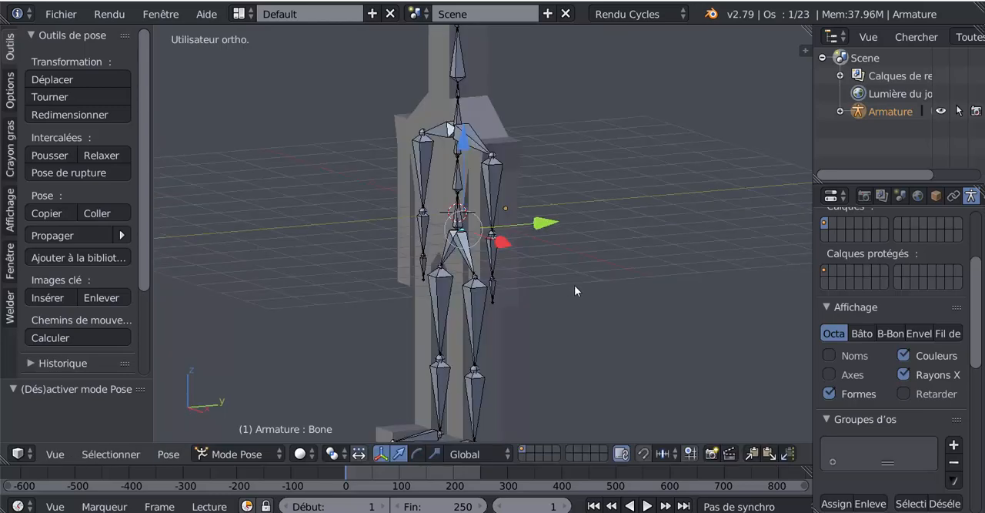
{"action": "scroll", "coordinate": [565, 306], "scroll_direction": "down", "scroll_amount": 3}
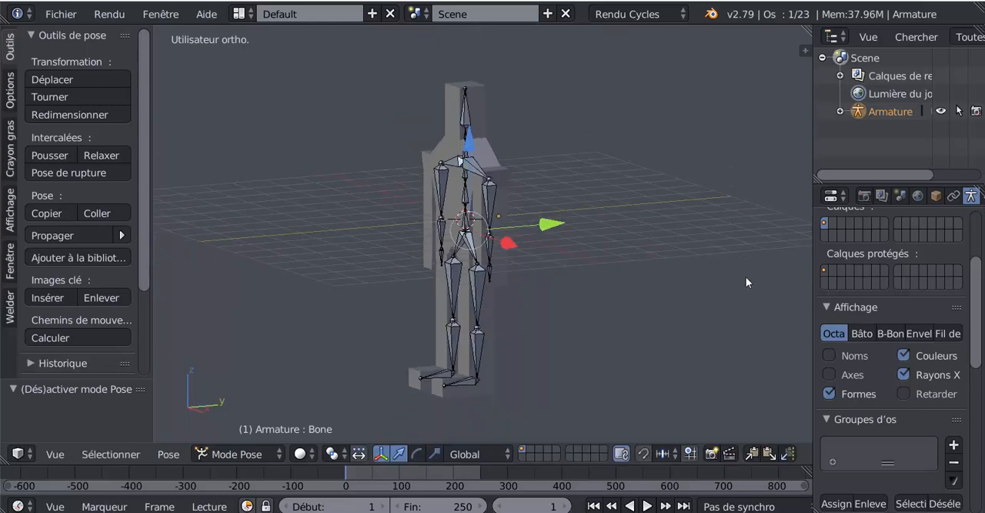
- Widen the properties and outliner area and make the timeline area taller
{"action": "left_click_drag", "start_coordinate": [813, 235], "coordinate": [682, 241]}
{"action": "scroll", "coordinate": [978, 276], "scroll_direction": "up", "scroll_amount": 3}
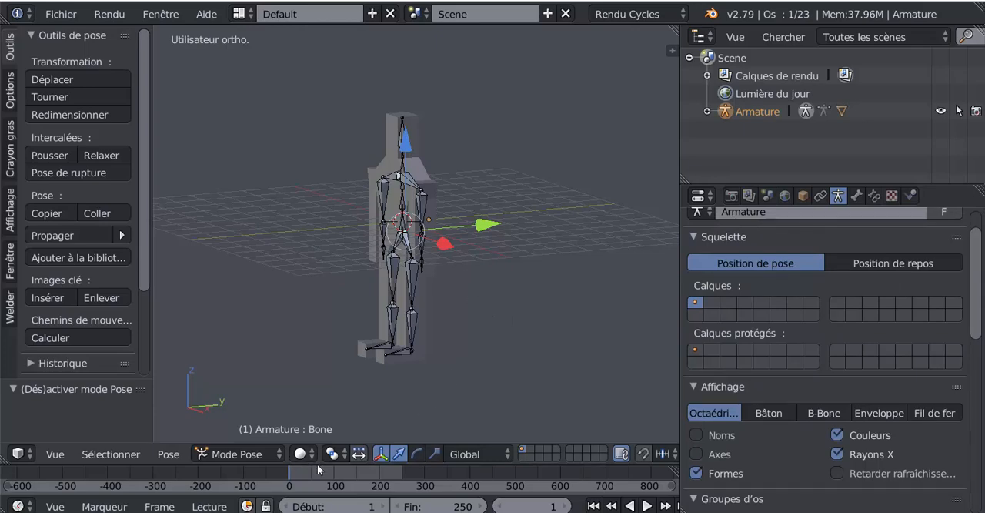
{"action": "left_click_drag", "start_coordinate": [318, 461], "coordinate": [318, 415]}
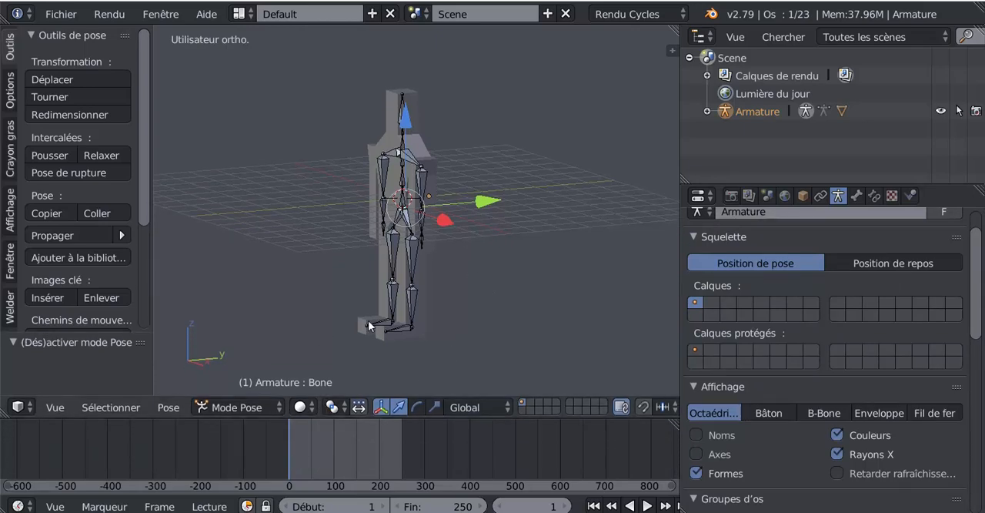
- Switch to Object Mode and add a cube-shaped empty at the 3D cursor in the character's centre
{"action": "left_click", "coordinate": [235, 409]}
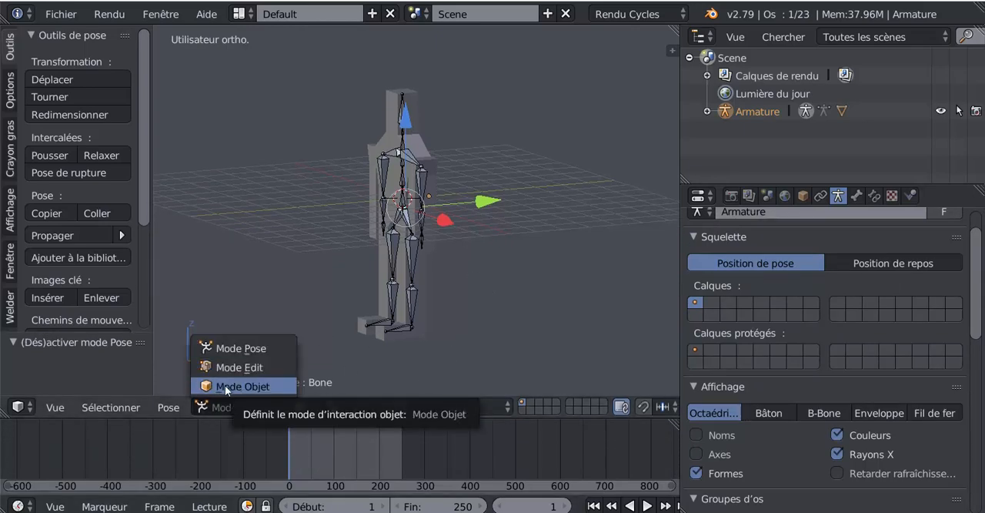
{"action": "left_click", "coordinate": [225, 385]}
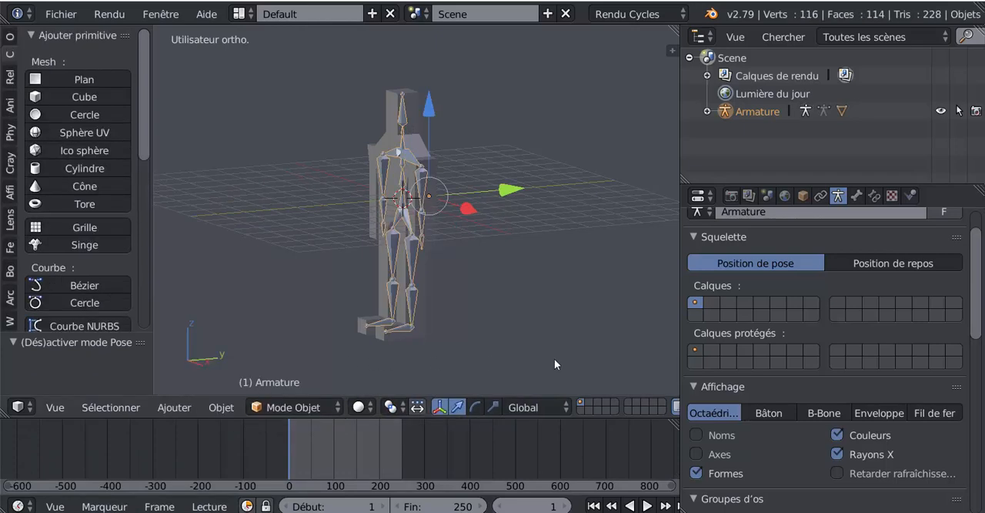
{"action": "key", "text": "KP_1"}
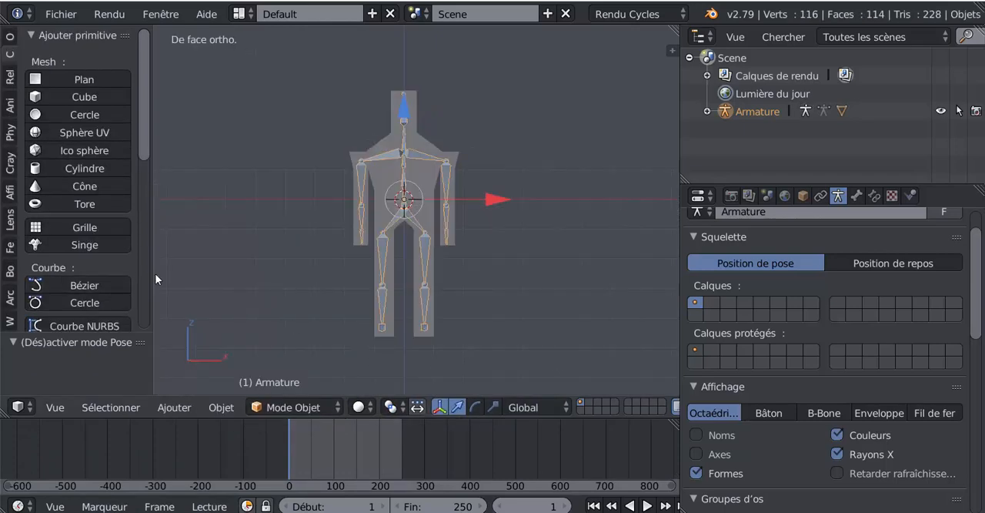
{"action": "left_click_drag", "start_coordinate": [146, 102], "coordinate": [145, 263]}
{"action": "scroll", "coordinate": [145, 262], "scroll_direction": "up", "scroll_amount": 5}
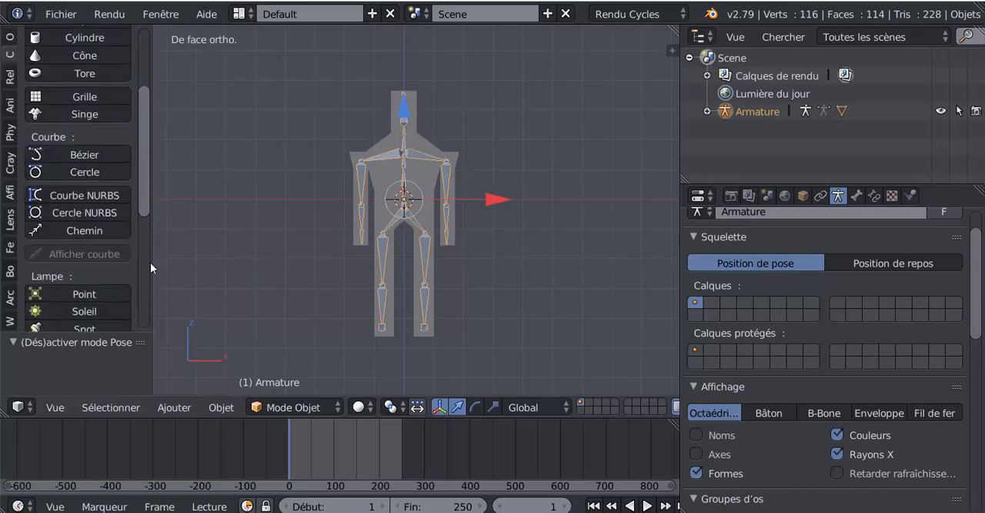
{"action": "left_click", "coordinate": [218, 407]}
{"action": "mouse_move", "coordinate": [174, 408]}
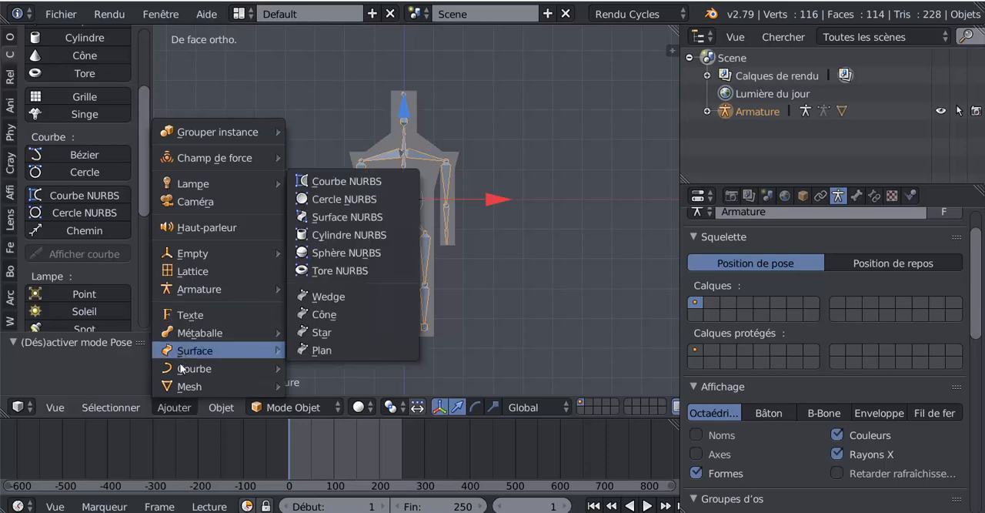
{"action": "mouse_move", "coordinate": [185, 376]}
{"action": "mouse_move", "coordinate": [193, 254]}
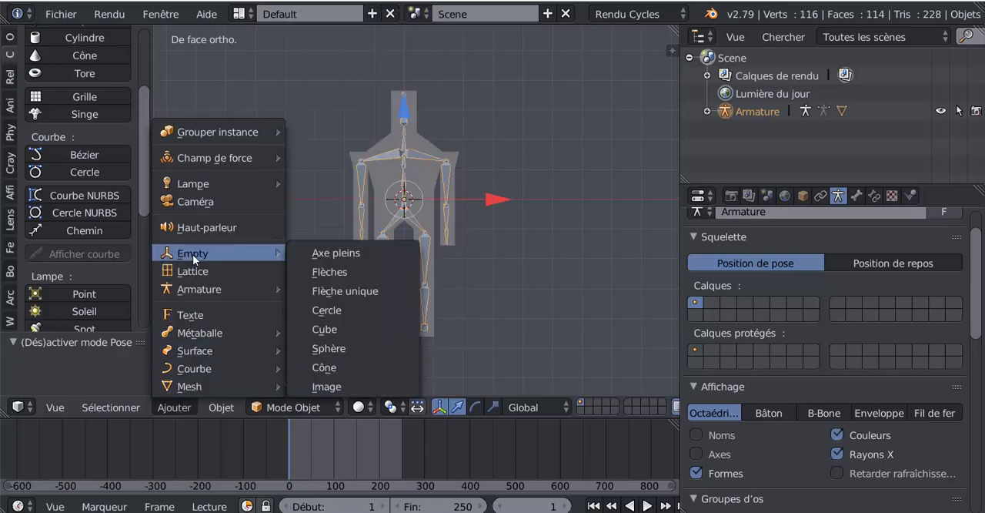
{"action": "left_click", "coordinate": [332, 329]}
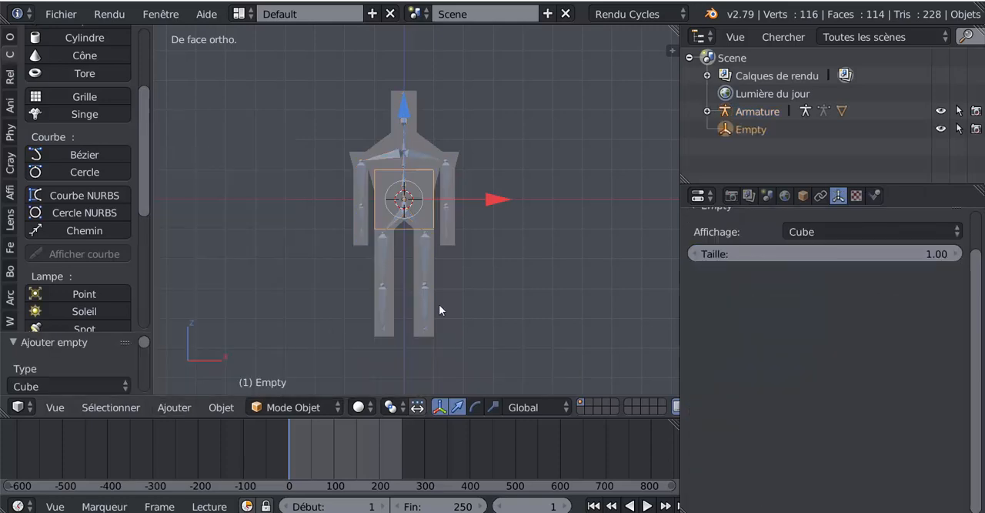
- Move the empty about 6.12 units along the negative X axis so that it stands beside the character
{"action": "left_click_drag", "start_coordinate": [479, 197], "coordinate": [314, 212]}
{"action": "middle_click_drag", "start_coordinate": [314, 285], "coordinate": [412, 298], "text": "shift"}
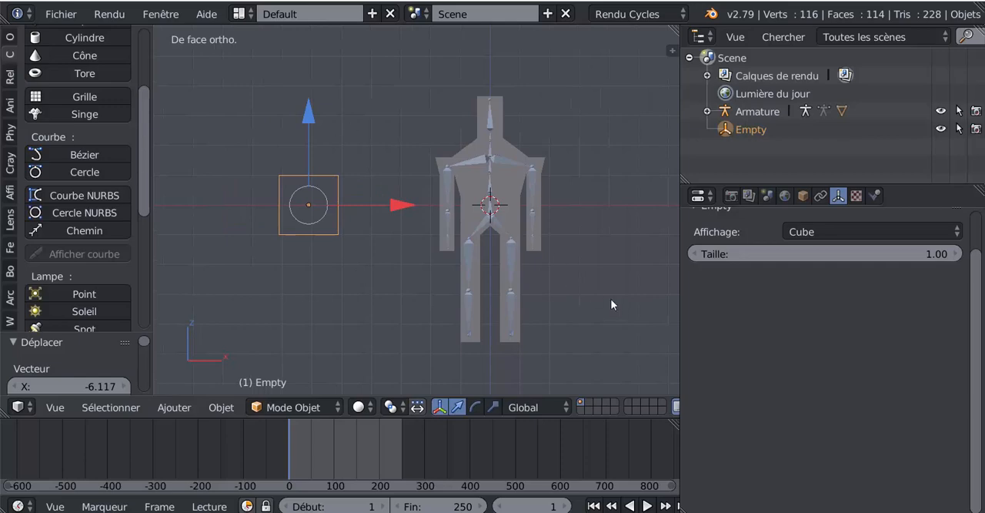
{"action": "middle_click_drag", "start_coordinate": [555, 270], "coordinate": [447, 270]}
- Select the armature and switch it to Pose Mode
{"action": "left_click", "coordinate": [284, 408]}
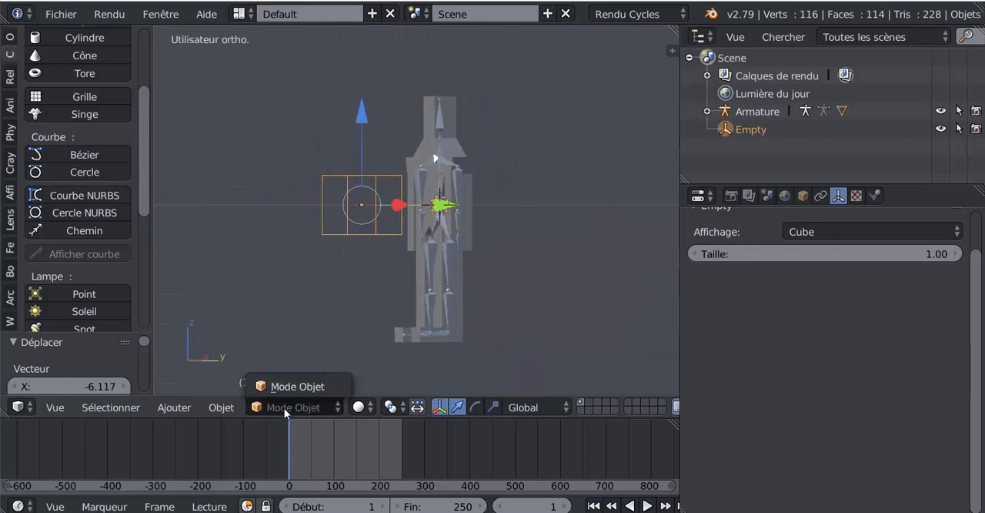
{"action": "scroll", "coordinate": [471, 225], "scroll_direction": "up", "scroll_amount": 1}
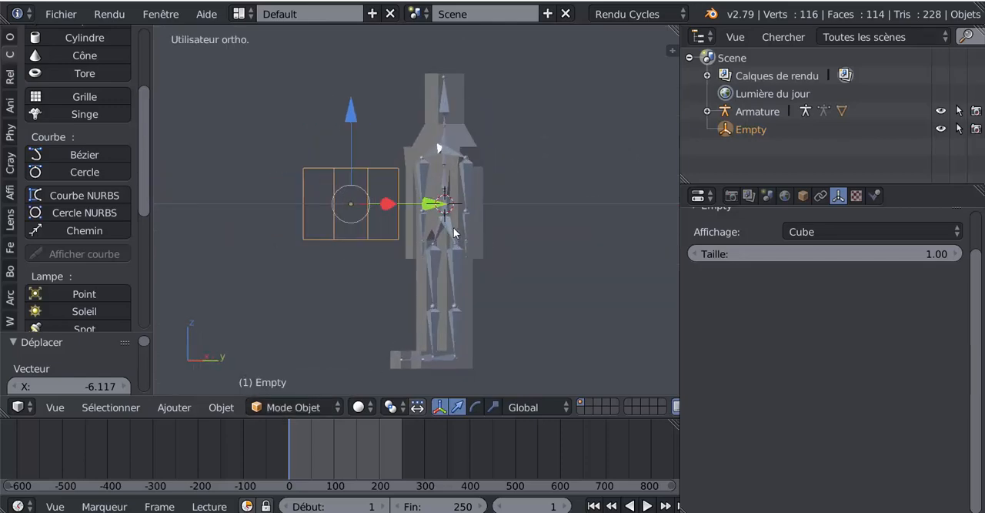
{"action": "right_click", "coordinate": [452, 229]}
{"action": "right_click", "coordinate": [444, 224]}
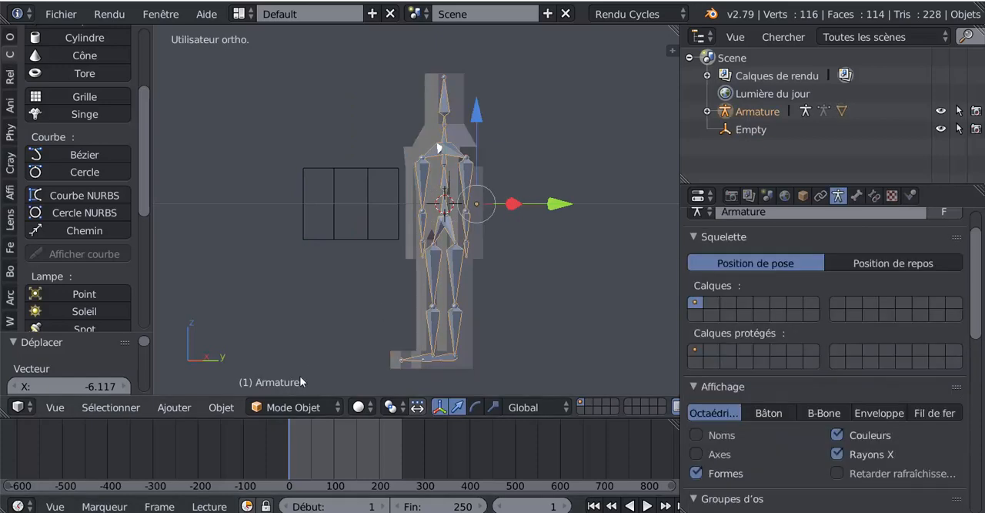
{"action": "left_click", "coordinate": [284, 408]}
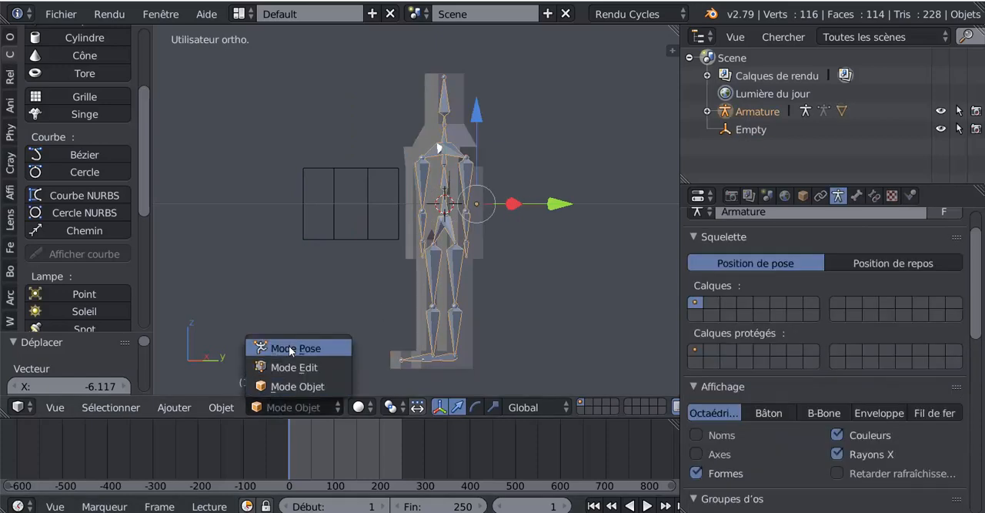
{"action": "left_click", "coordinate": [289, 346]}
- Add a Copy Rotation bone constraint to the pelvis root bone and set its target to the Empty
{"action": "mouse_move", "coordinate": [408, 323]}
{"action": "middle_mouse_down"}
{"action": "mouse_move", "coordinate": [442, 315]}
{"action": "mouse_move", "coordinate": [414, 318]}
{"action": "middle_mouse_up"}
{"action": "scroll", "coordinate": [373, 309], "scroll_direction": "up", "scroll_amount": 6}
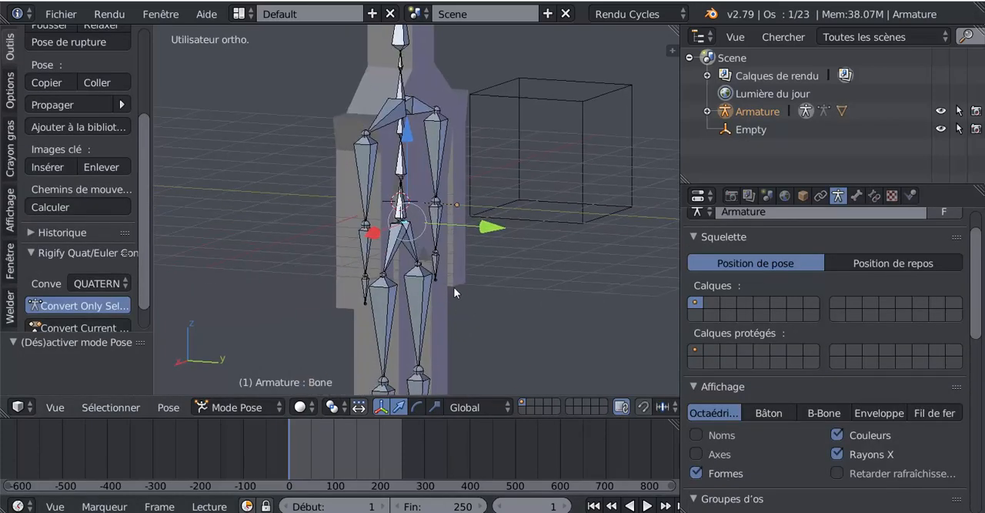
{"action": "scroll", "coordinate": [439, 275], "scroll_direction": "up", "scroll_amount": 5}
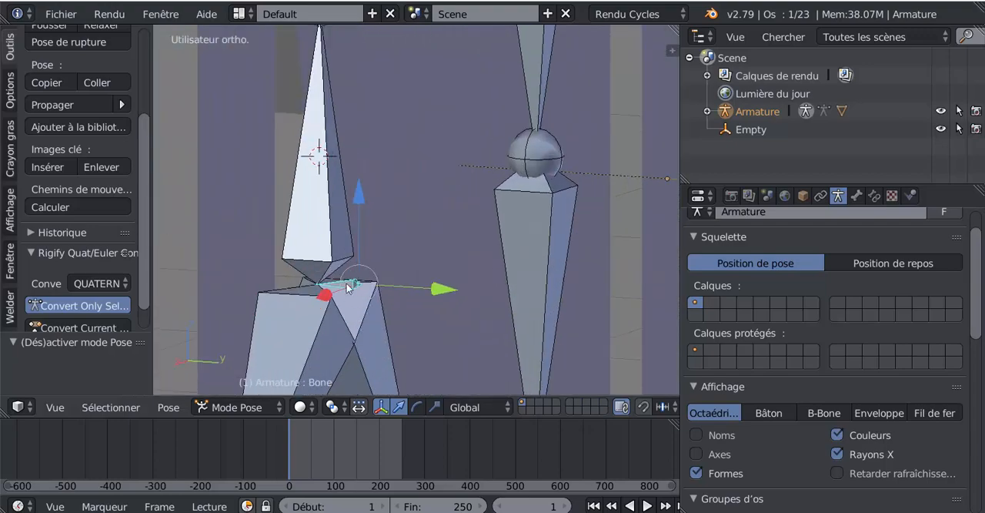
{"action": "scroll", "coordinate": [345, 294], "scroll_direction": "down", "scroll_amount": 10}
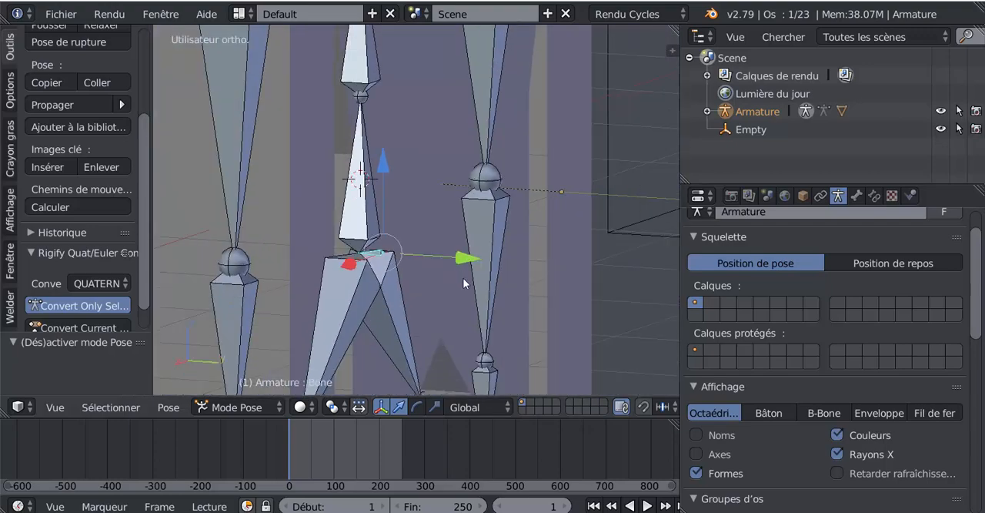
{"action": "middle_click_drag", "start_coordinate": [481, 291], "coordinate": [562, 307]}
{"action": "scroll", "coordinate": [562, 308], "scroll_direction": "down", "scroll_amount": 4}
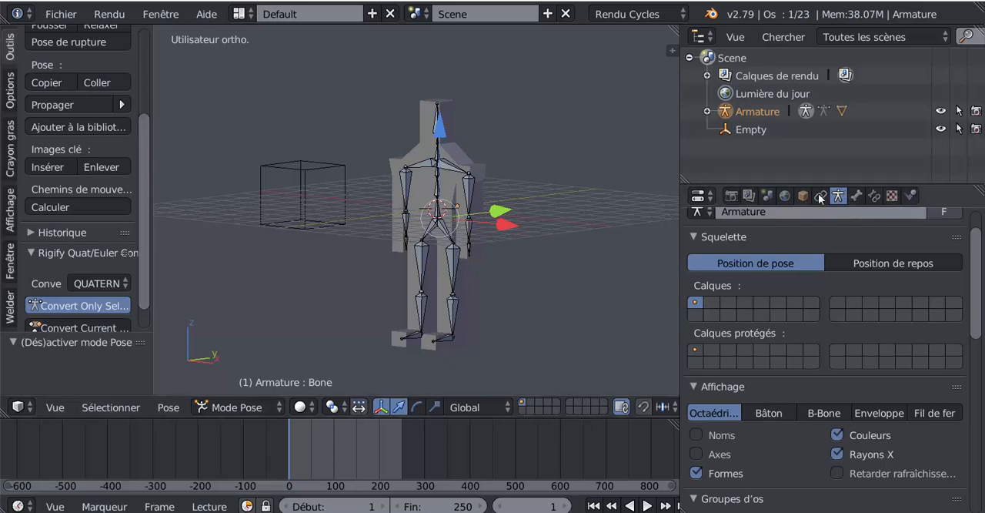
{"action": "left_click", "coordinate": [876, 198]}
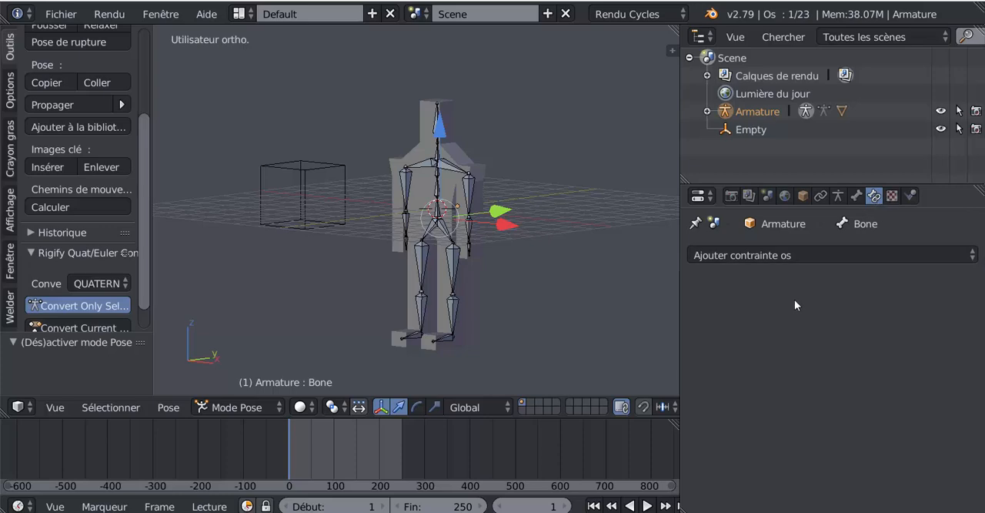
{"action": "left_click", "coordinate": [805, 255]}
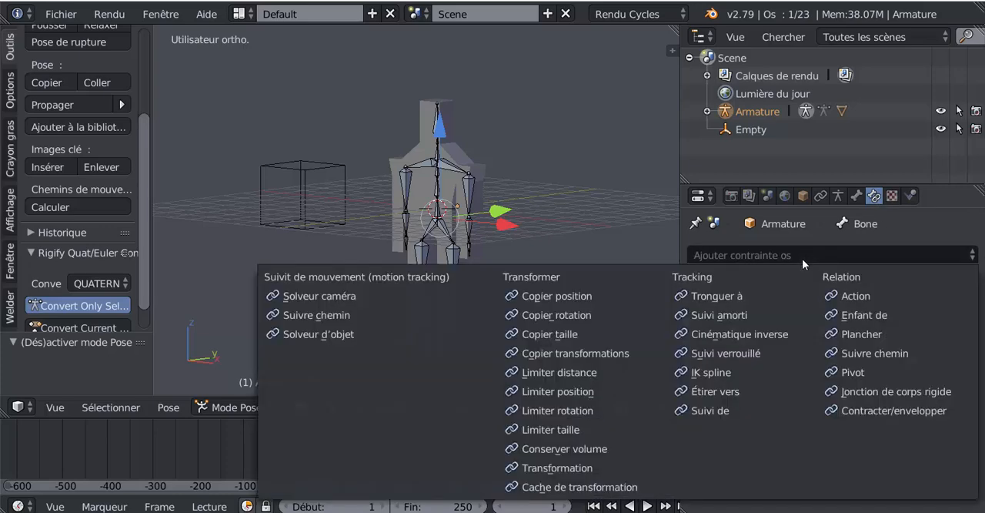
{"action": "left_click", "coordinate": [547, 315]}
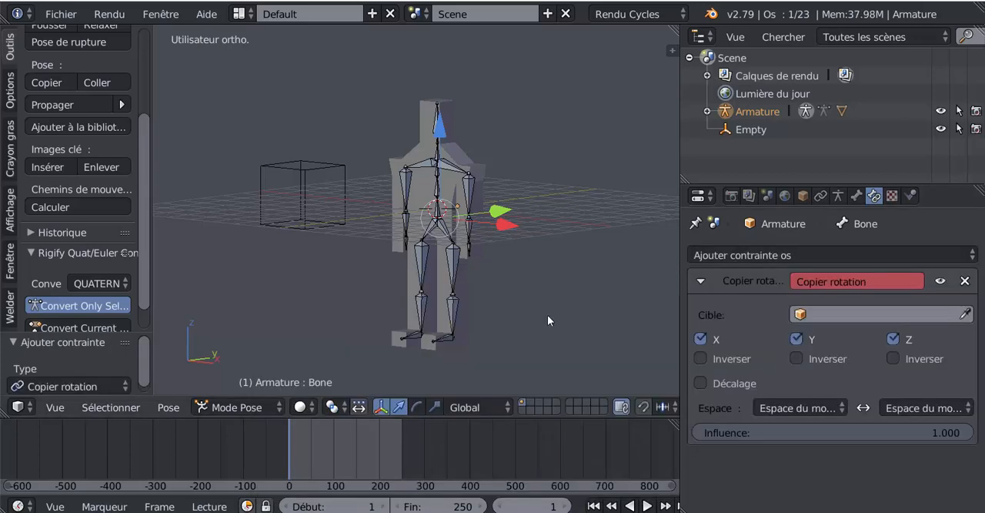
{"action": "left_click", "coordinate": [874, 315]}
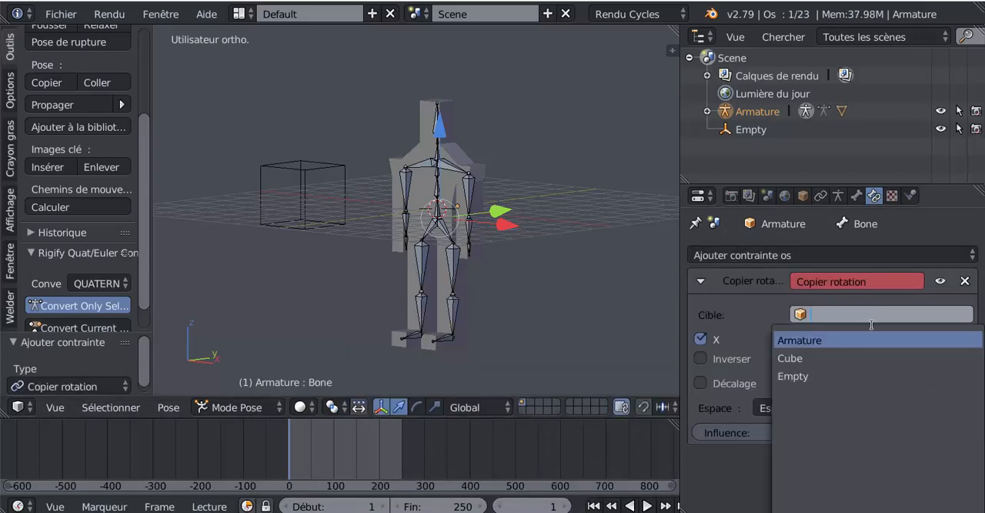
{"action": "left_click", "coordinate": [856, 377]}
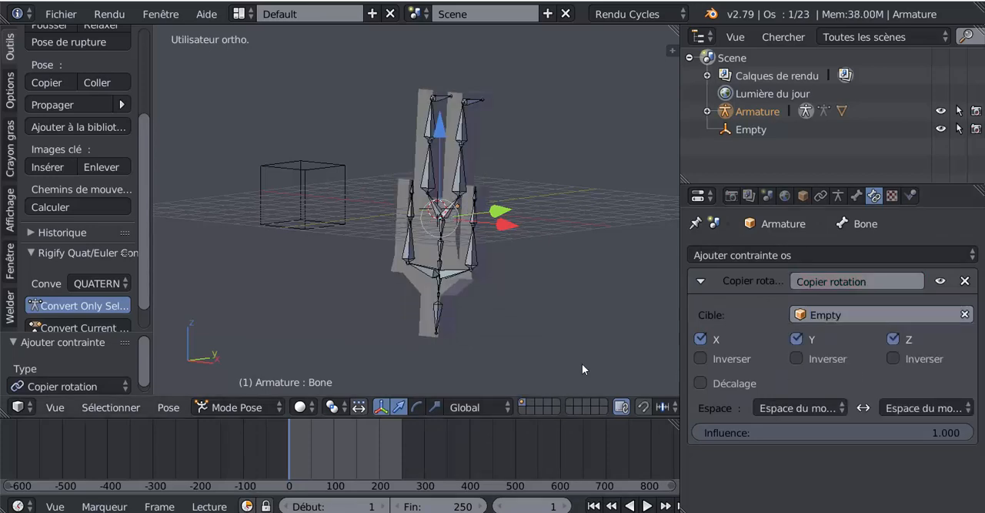
- Rotate the empty about 175° in the right side view to set the character upright, and narrow the properties area
{"action": "key", "text": "KP_3"}
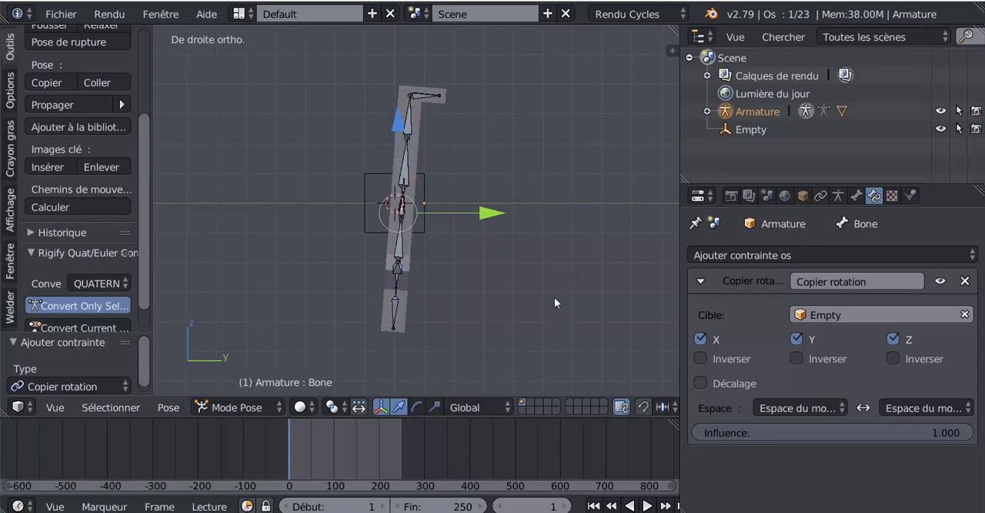
{"action": "right_click", "coordinate": [364, 202]}
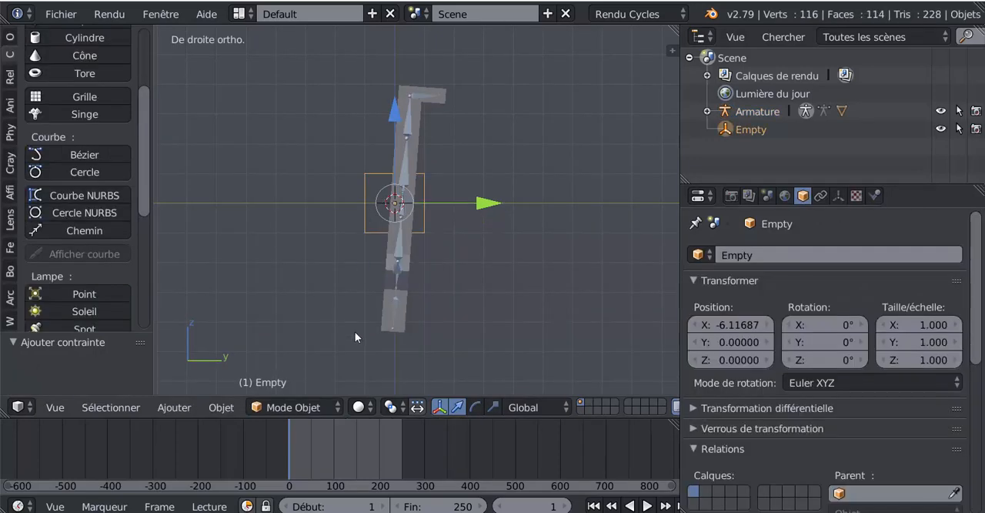
{"action": "key", "text": "r"}
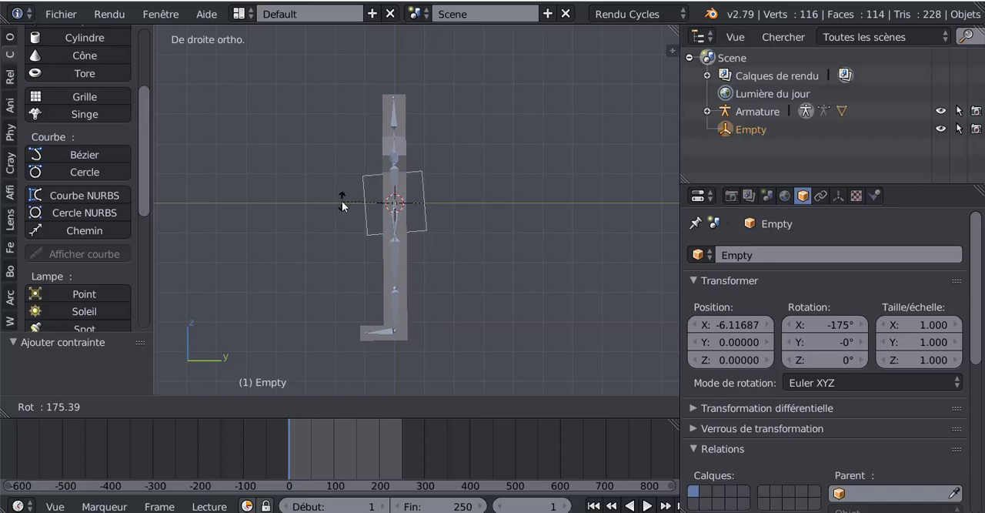
{"action": "left_click", "coordinate": [343, 205]}
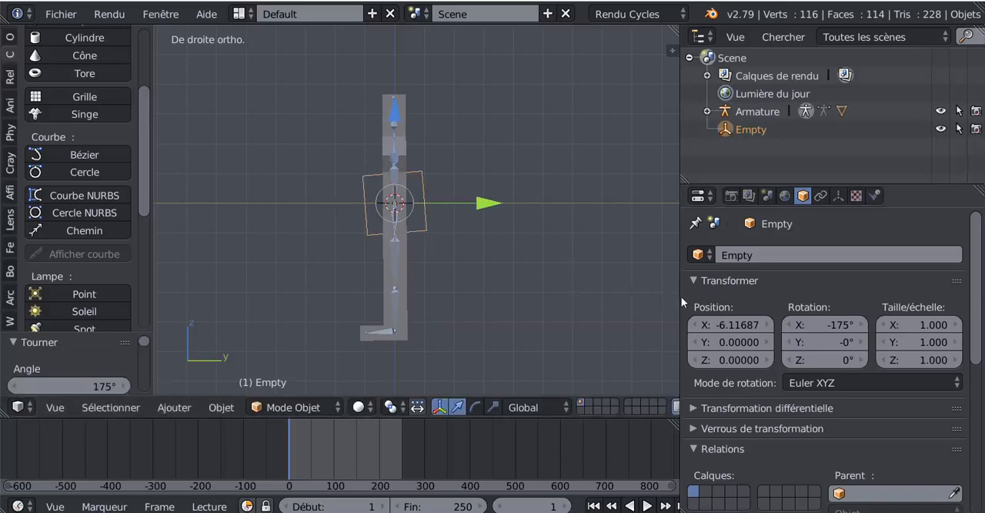
{"action": "left_click_drag", "start_coordinate": [681, 297], "coordinate": [781, 296]}
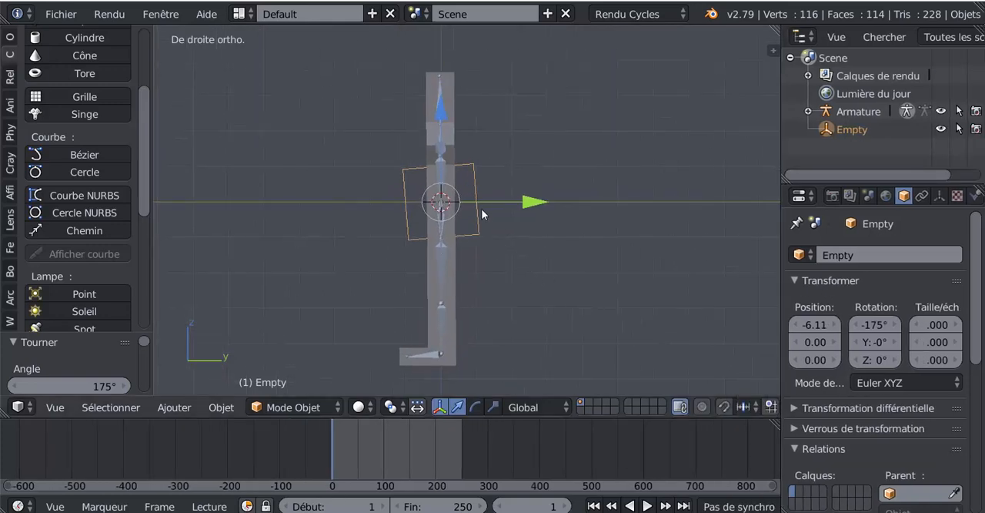
- Try turning the character by rotating the empty around the global Z axis, cancel it, and check the front and right views
{"action": "middle_click_drag", "start_coordinate": [531, 266], "coordinate": [592, 282]}
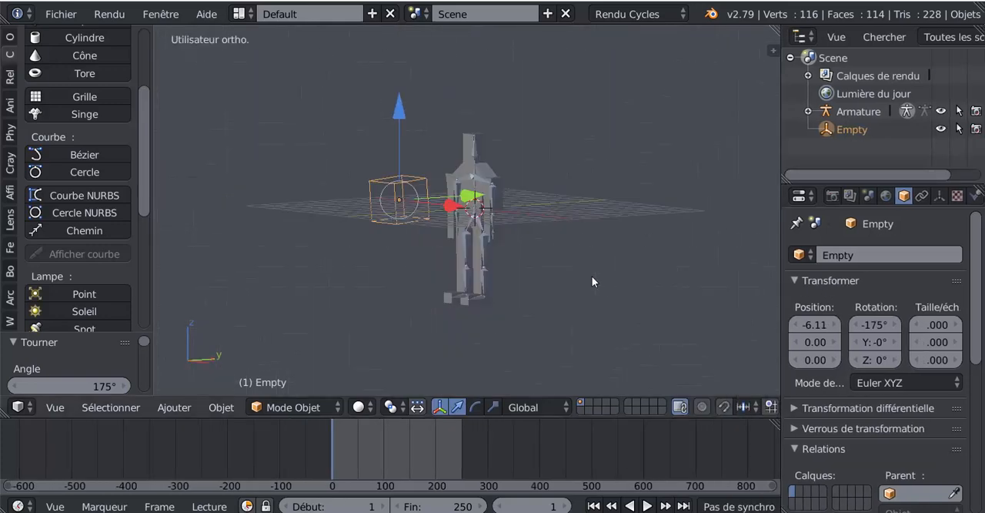
{"action": "middle_click_drag", "start_coordinate": [415, 236], "coordinate": [406, 218]}
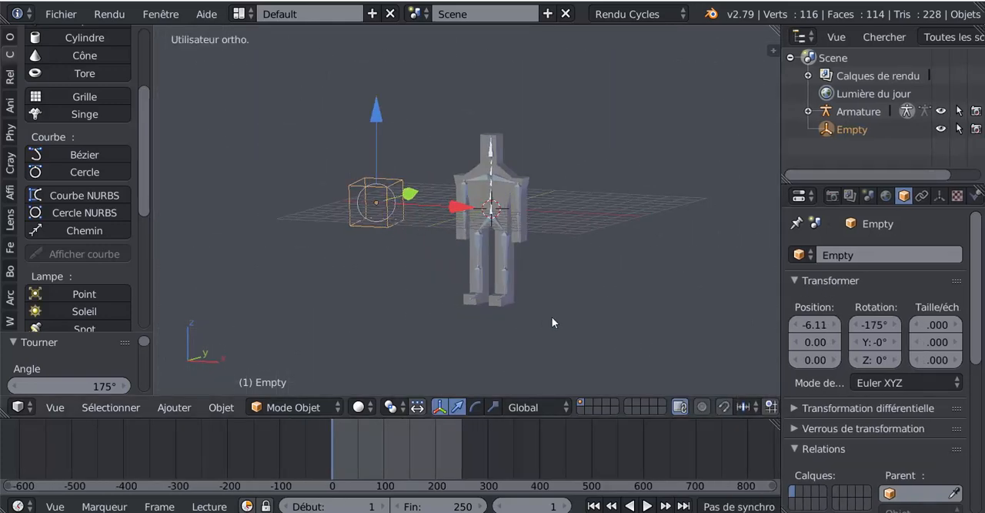
{"action": "key", "text": "r"}
{"action": "key", "text": "z"}
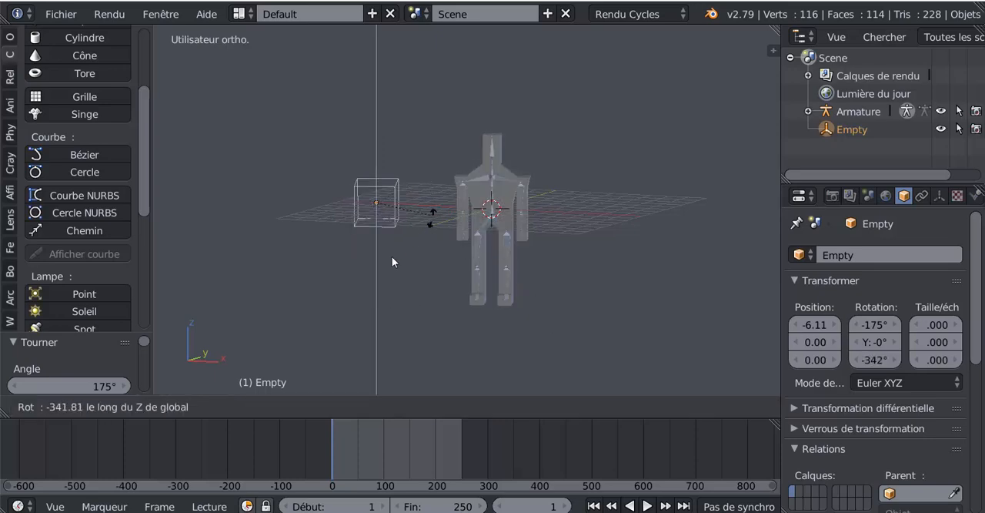
{"action": "key", "text": "Escape"}
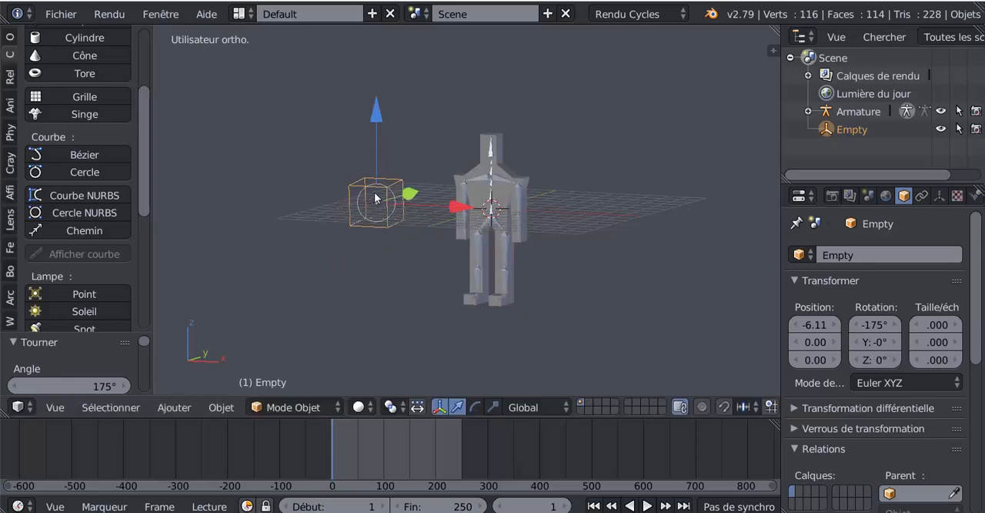
{"action": "scroll", "coordinate": [404, 271], "scroll_direction": "up", "scroll_amount": 3}
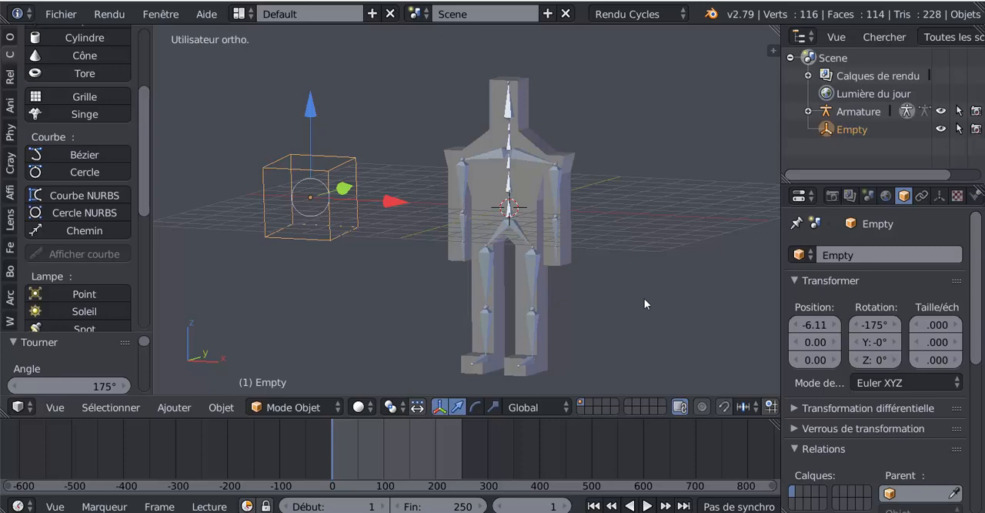
{"action": "key", "text": "KP_1"}
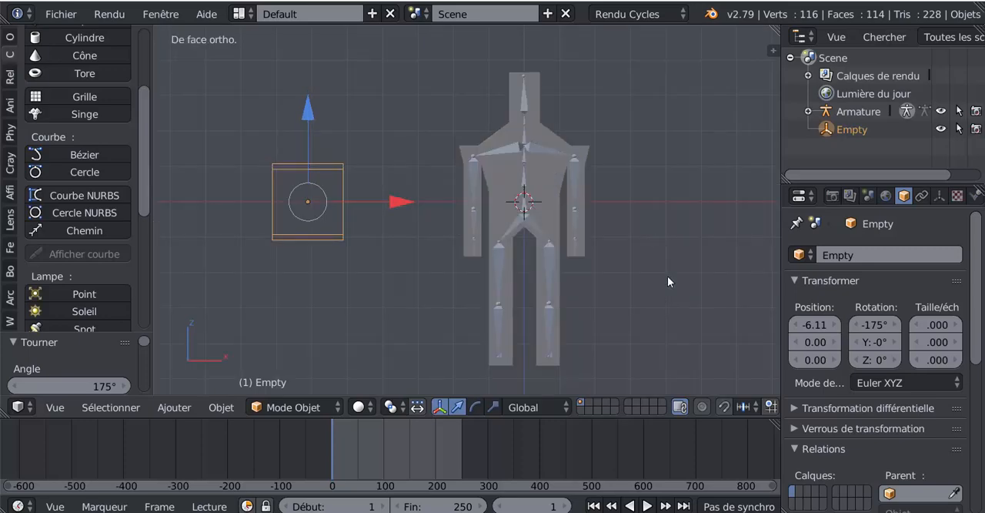
{"action": "key", "text": "KP_3"}
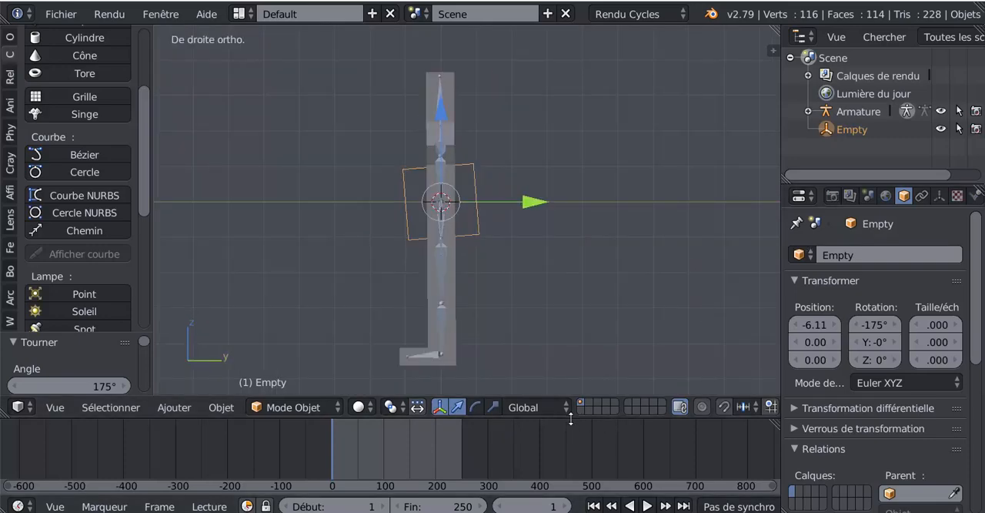
- Enlarge the 3D viewport by shrinking the timeline's height and narrowing the outliner and properties area
{"action": "left_click_drag", "start_coordinate": [570, 418], "coordinate": [570, 445]}
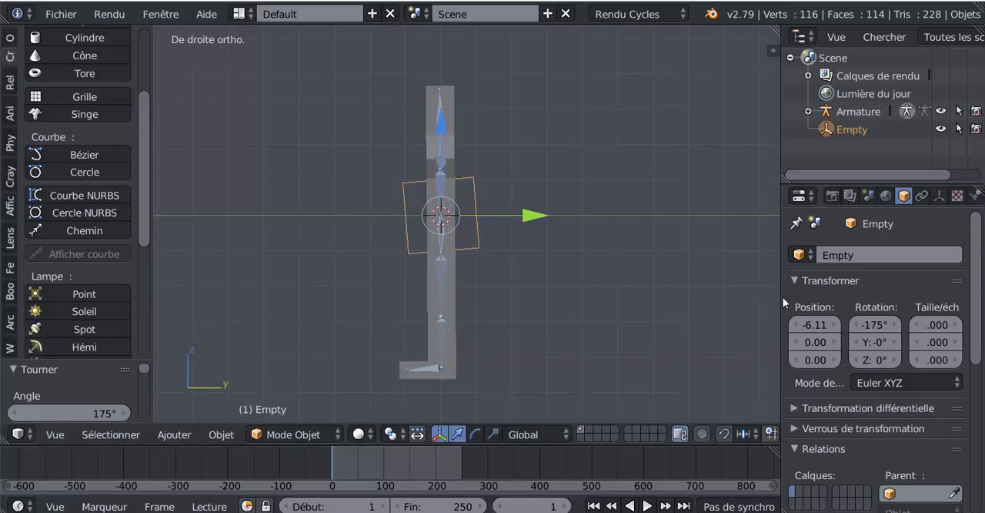
{"action": "left_click_drag", "start_coordinate": [780, 295], "coordinate": [832, 281]}
{"action": "scroll", "coordinate": [623, 281], "scroll_direction": "up", "scroll_amount": 2}
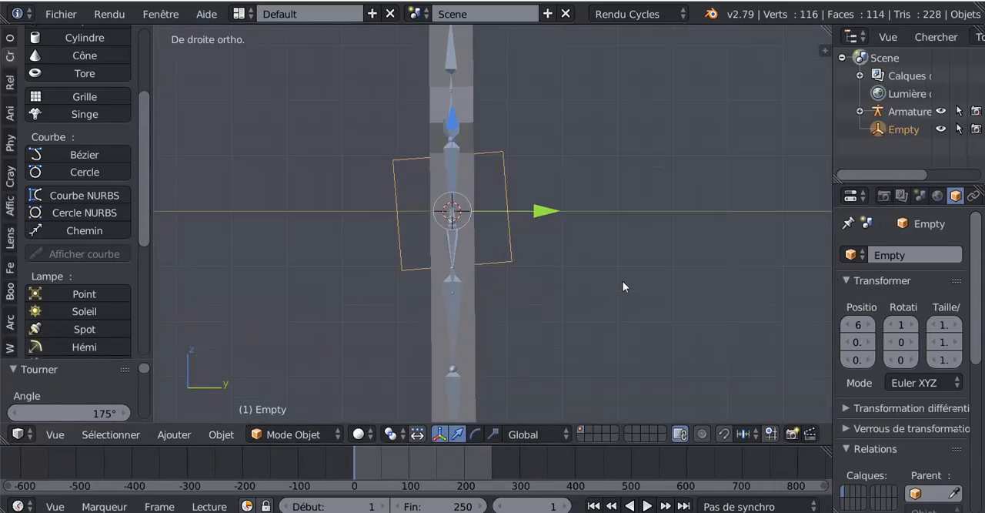
{"action": "scroll", "coordinate": [623, 281], "scroll_direction": "down", "scroll_amount": 3}
- Select the lowest spine bone of the armature, just above where the hip bones fork
{"action": "mouse_move", "coordinate": [601, 284]}
{"action": "middle_mouse_down"}
{"action": "mouse_move", "coordinate": [575, 286]}
{"action": "mouse_move", "coordinate": [603, 287]}
{"action": "middle_mouse_up"}
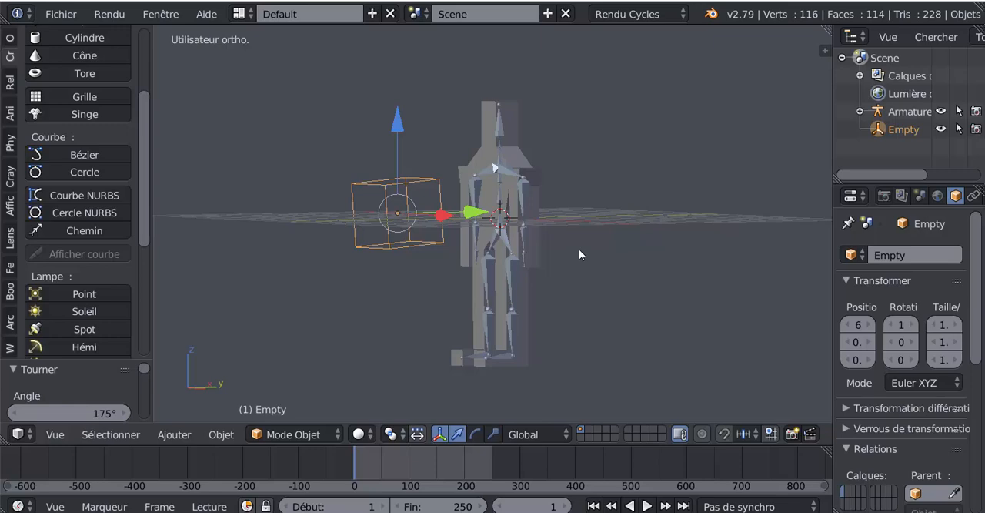
{"action": "scroll", "coordinate": [579, 249], "scroll_direction": "up", "scroll_amount": 5}
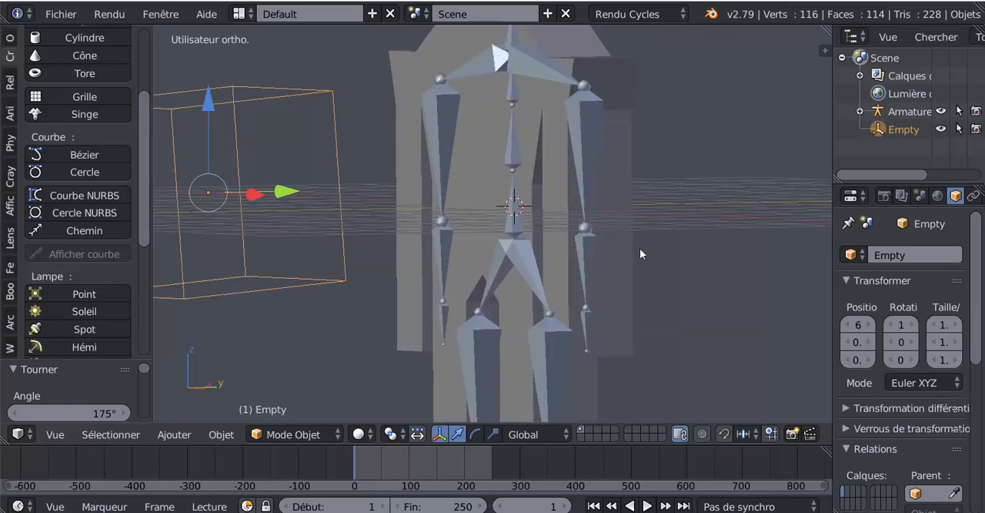
{"action": "middle_click_drag", "start_coordinate": [640, 253], "coordinate": [644, 279]}
{"action": "scroll", "coordinate": [646, 275], "scroll_direction": "up", "scroll_amount": 4}
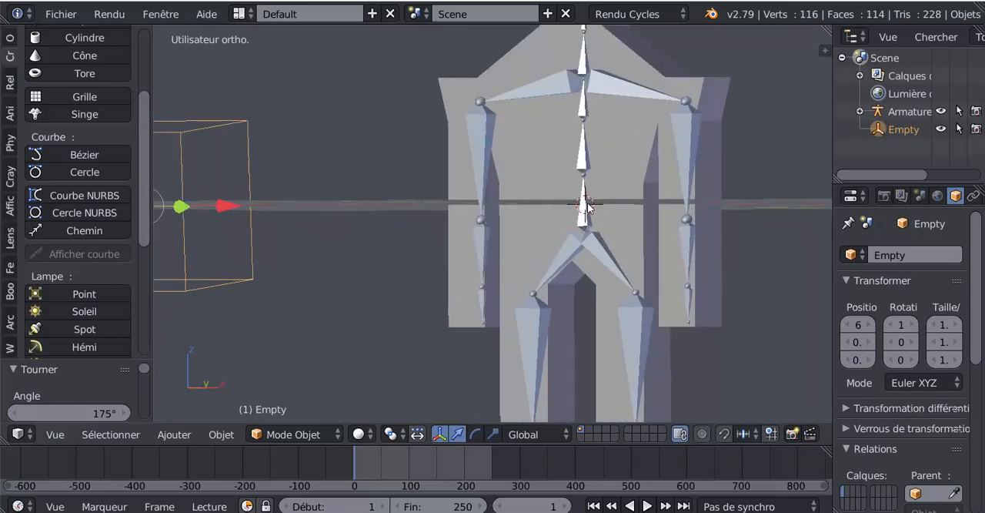
{"action": "right_click", "coordinate": [587, 208]}
- Examine the rigged character and its control empty from several angles and in the front view
{"action": "scroll", "coordinate": [659, 248], "scroll_direction": "down", "scroll_amount": 4}
{"action": "middle_click_drag", "start_coordinate": [727, 328], "coordinate": [647, 273]}
{"action": "scroll", "coordinate": [647, 273], "scroll_direction": "down", "scroll_amount": 2}
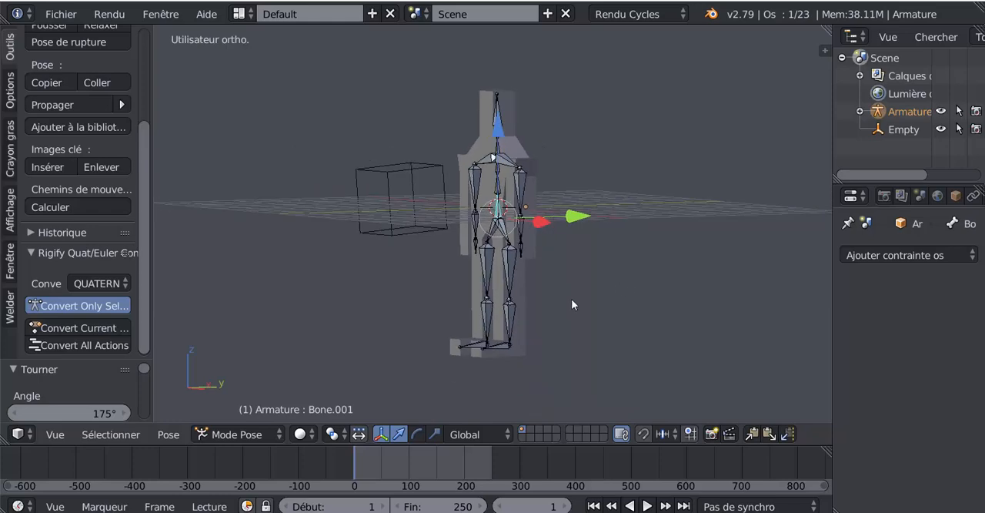
{"action": "middle_click_drag", "start_coordinate": [571, 298], "coordinate": [651, 305]}
{"action": "scroll", "coordinate": [598, 304], "scroll_direction": "up", "scroll_amount": 2}
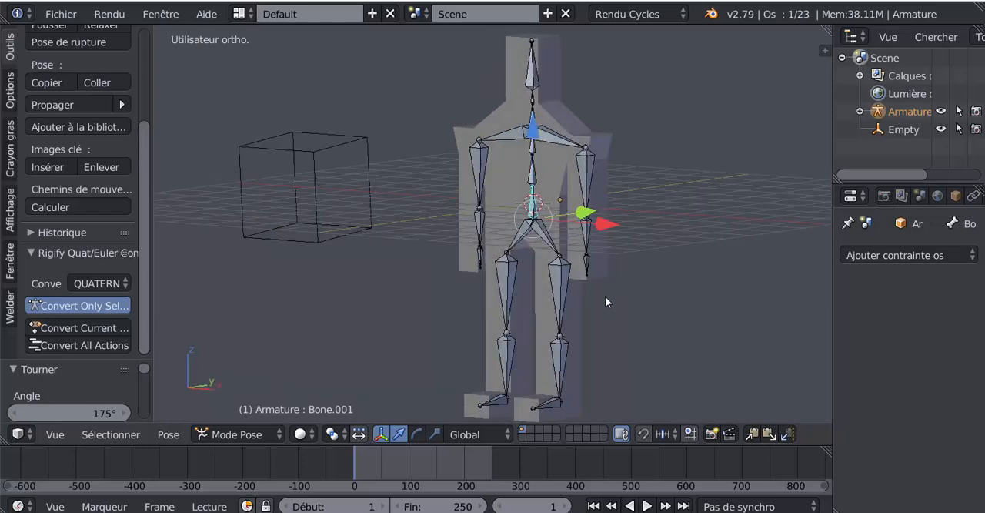
{"action": "scroll", "coordinate": [586, 285], "scroll_direction": "up", "scroll_amount": 2}
{"action": "middle_click_drag", "start_coordinate": [586, 285], "coordinate": [505, 295], "text": "shift"}
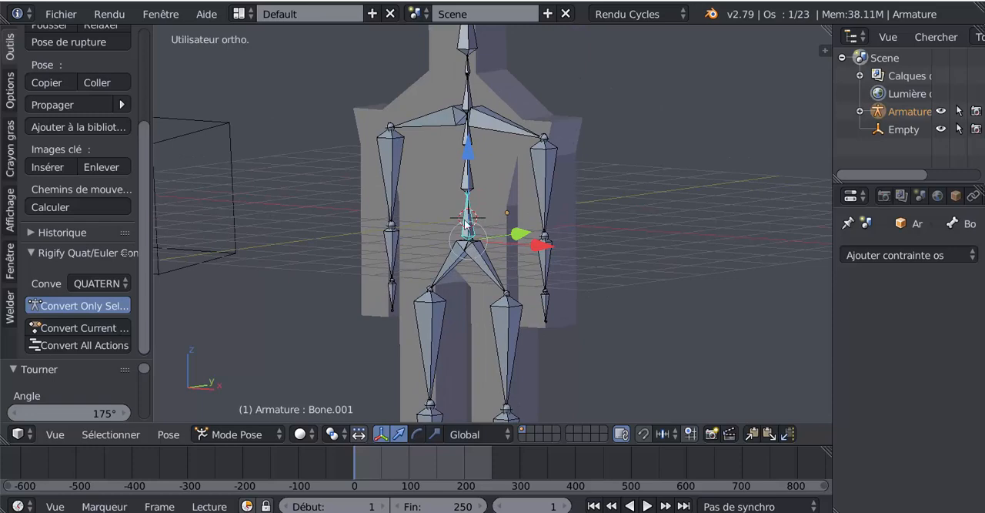
{"action": "scroll", "coordinate": [662, 235], "scroll_direction": "down", "scroll_amount": 3}
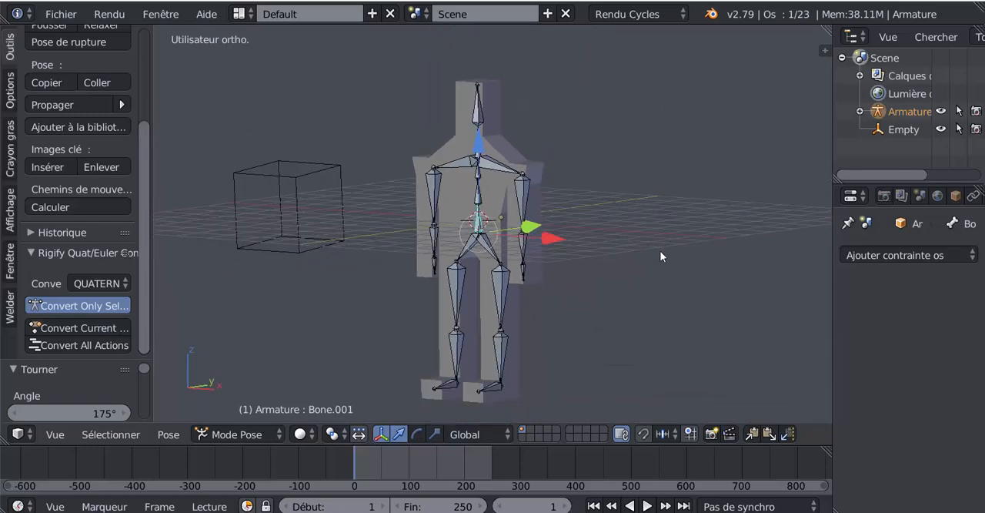
{"action": "middle_click_drag", "start_coordinate": [649, 302], "coordinate": [580, 313]}
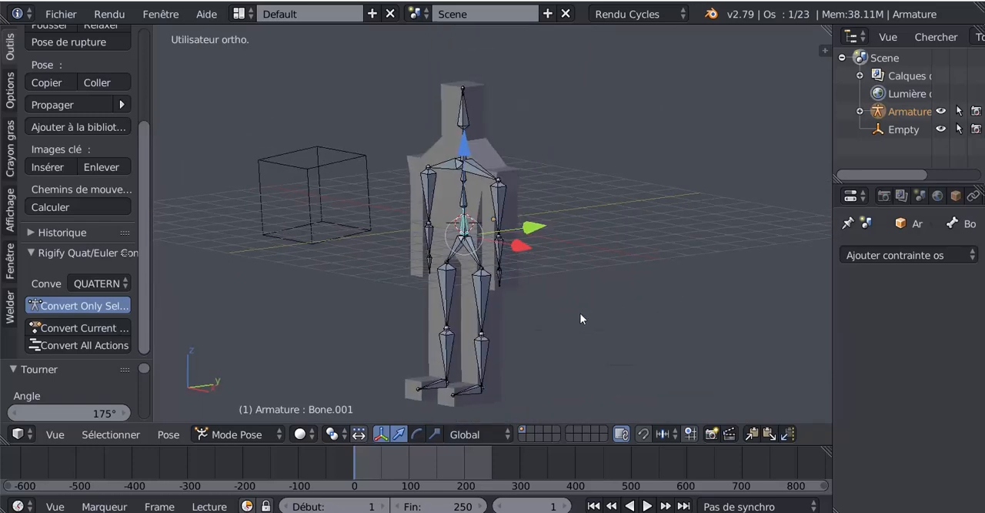
{"action": "scroll", "coordinate": [472, 265], "scroll_direction": "up", "scroll_amount": 5}
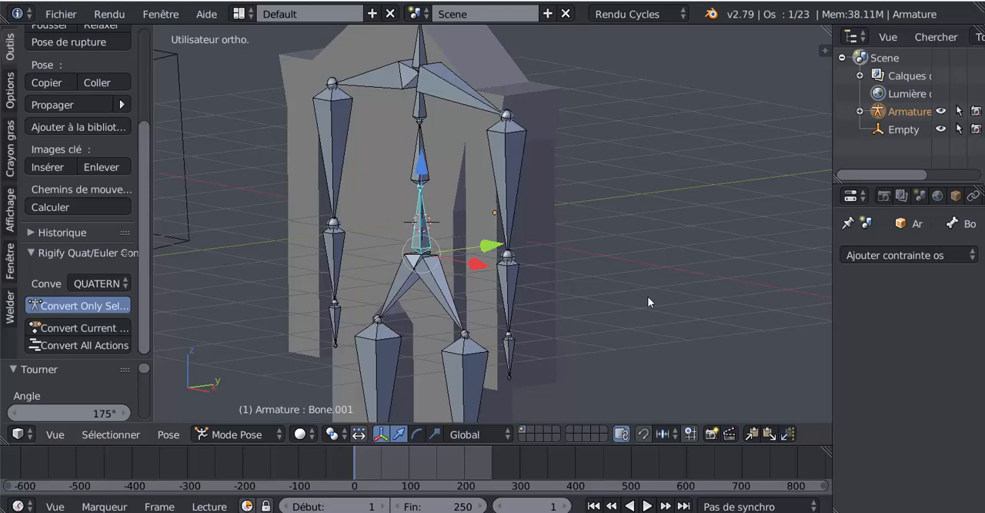
{"action": "scroll", "coordinate": [647, 296], "scroll_direction": "down", "scroll_amount": 5}
{"action": "middle_click_drag", "start_coordinate": [351, 328], "coordinate": [453, 331]}
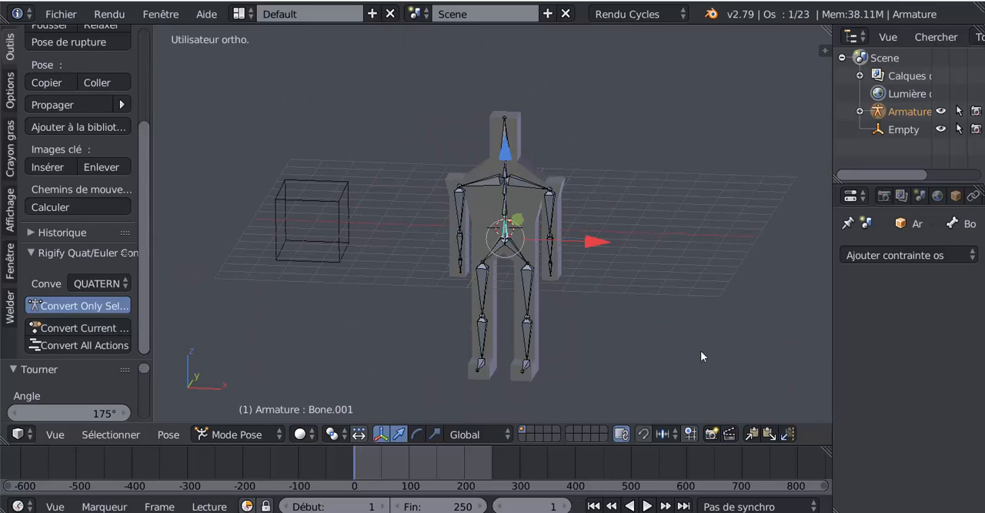
{"action": "middle_click_drag", "start_coordinate": [701, 350], "coordinate": [645, 347]}
{"action": "key", "text": "KP_1"}
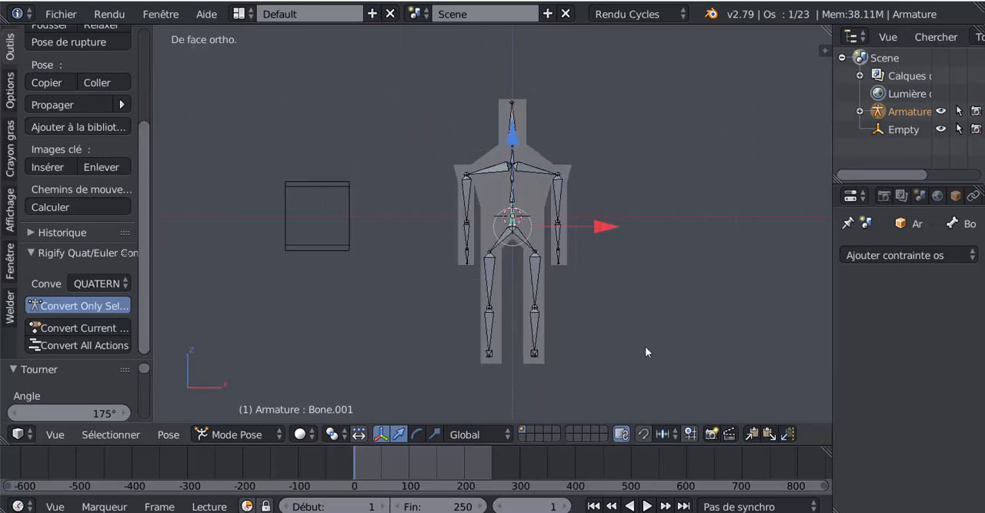
{"action": "middle_click_drag", "start_coordinate": [671, 323], "coordinate": [594, 308], "text": "shift"}
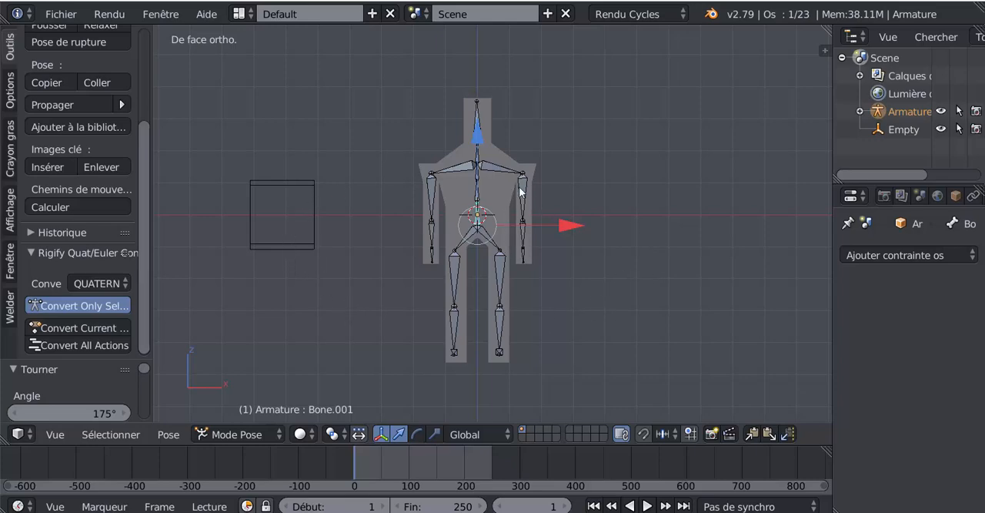
- Select the control empty beside the character and switch to the top view
{"action": "middle_click_drag", "start_coordinate": [566, 246], "coordinate": [493, 154]}
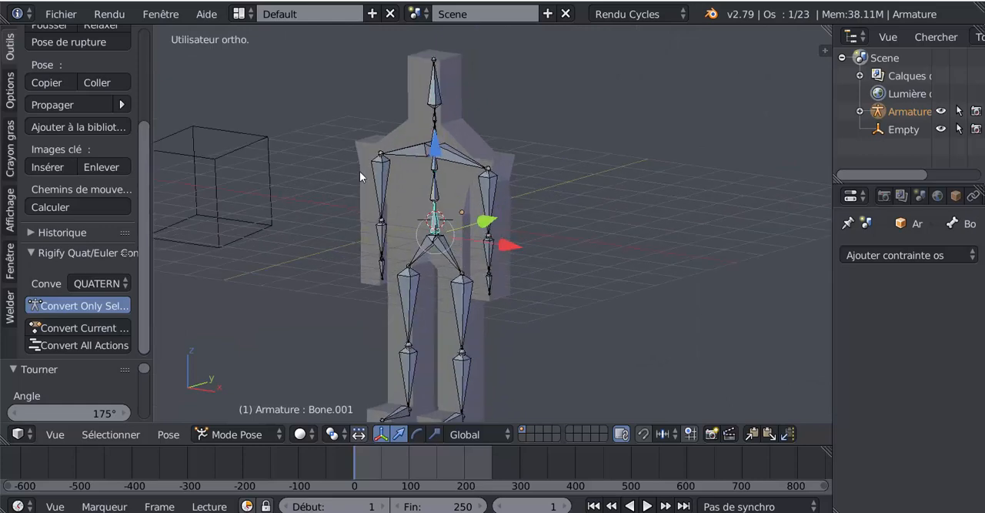
{"action": "scroll", "coordinate": [360, 171], "scroll_direction": "down", "scroll_amount": 4}
{"action": "right_click", "coordinate": [357, 196]}
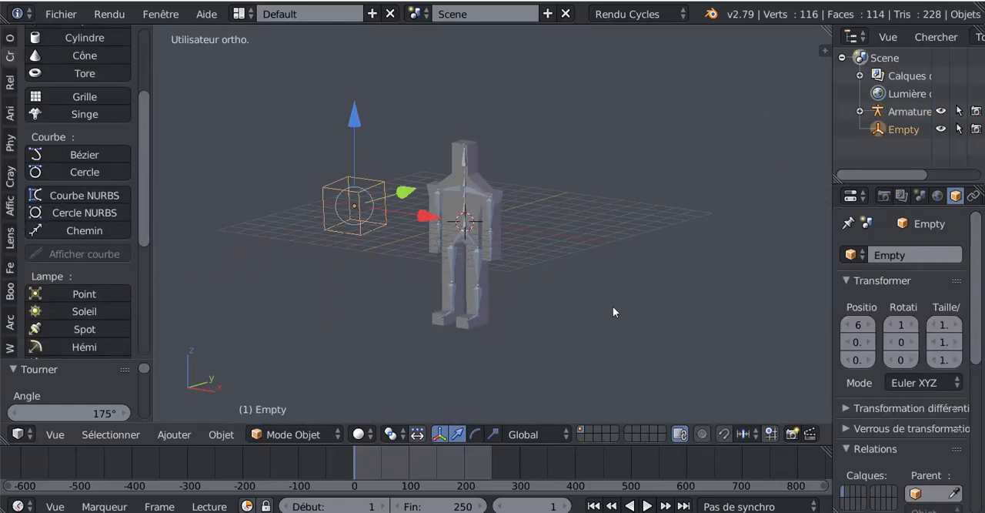
{"action": "key", "text": "KP_1"}
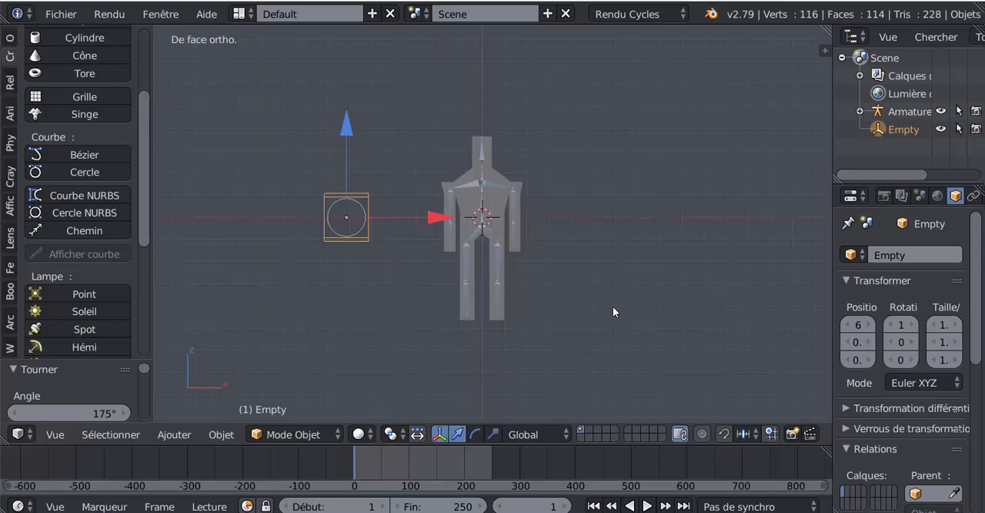
{"action": "key", "text": "KP_7"}
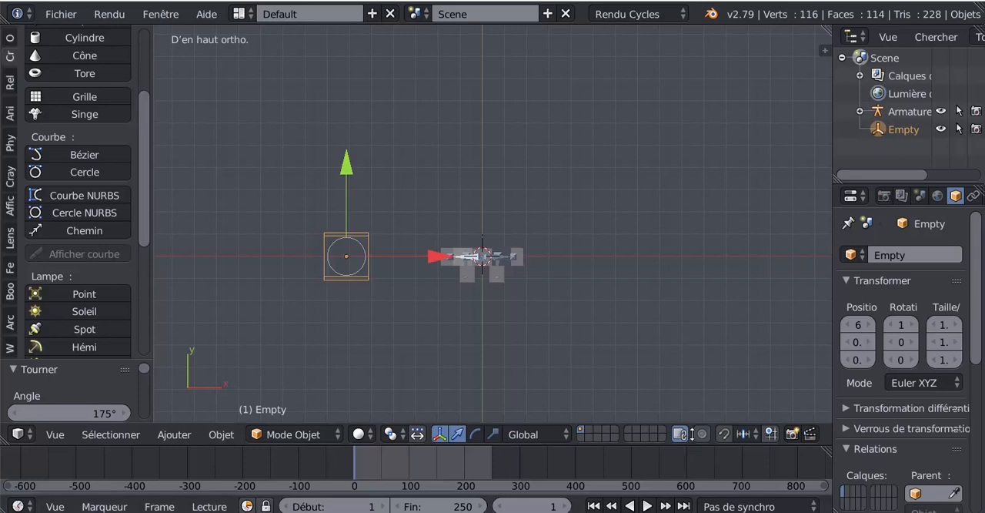
- Enlarge the timeline area and record the empty's starting transforms as a keyframe at frame 1 with automatic keying
{"action": "left_click_drag", "start_coordinate": [691, 445], "coordinate": [700, 349]}
{"action": "scroll", "coordinate": [697, 508], "scroll_direction": "right", "scroll_amount": 3}
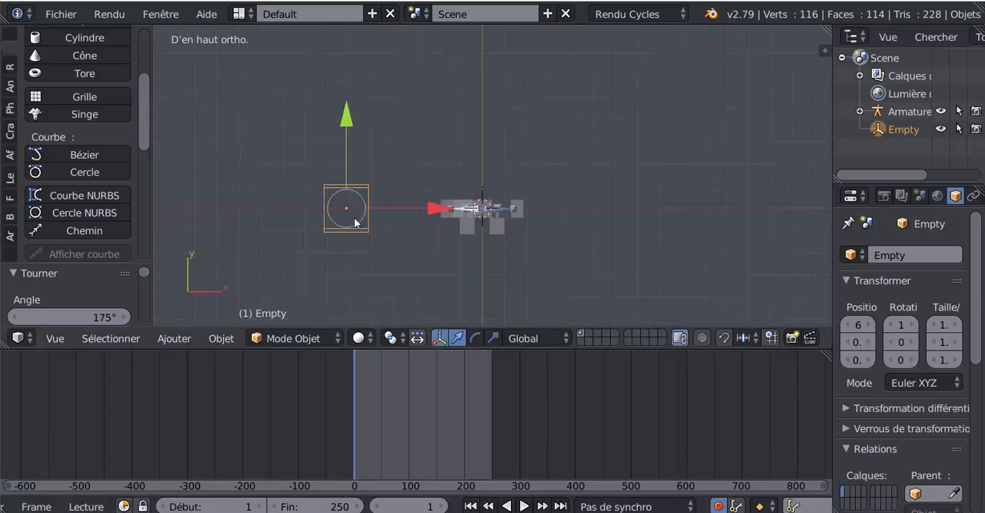
{"action": "left_click", "coordinate": [347, 121]}
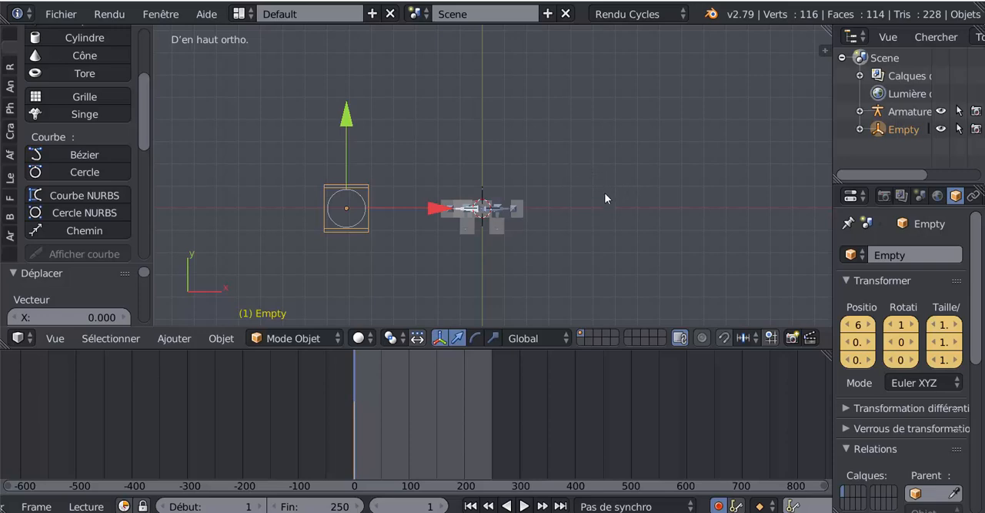
{"action": "key", "text": "i"}
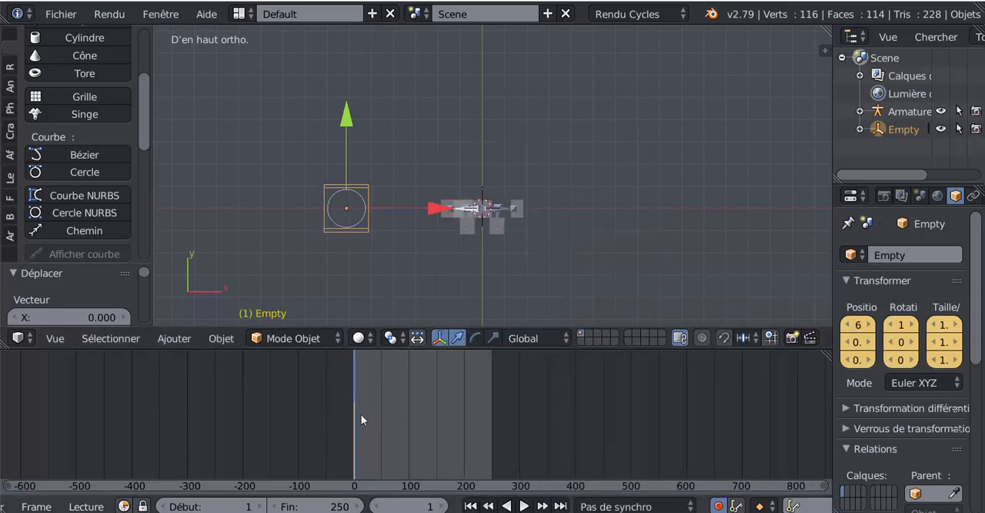
- Move the current frame to 244, near the end of the animation range
{"action": "key", "text": "alt+a"}
{"action": "left_click_drag", "start_coordinate": [430, 420], "coordinate": [489, 425]}
{"action": "key", "text": "alt+a"}
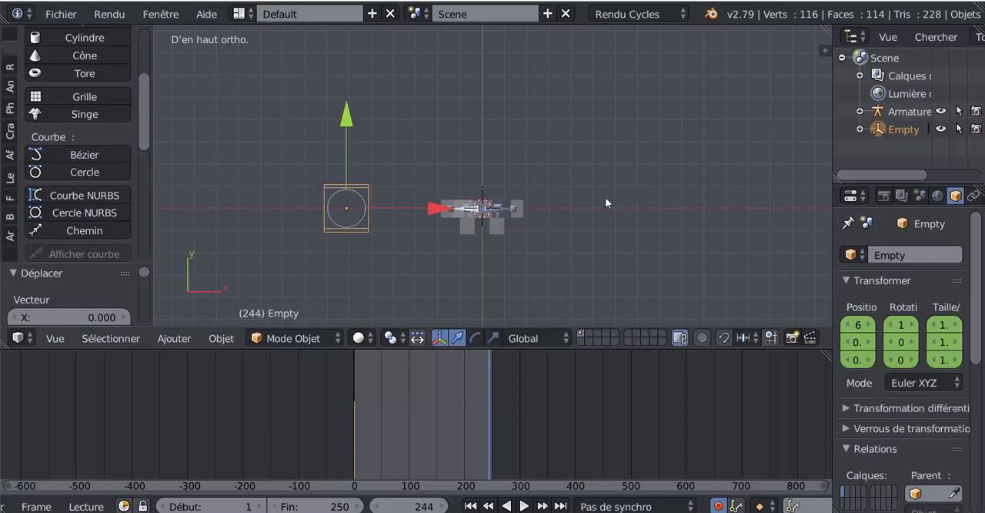
- Try inserting a PosRot keyframe for the empty at frame 244 and delete it again
{"action": "key", "text": "i"}
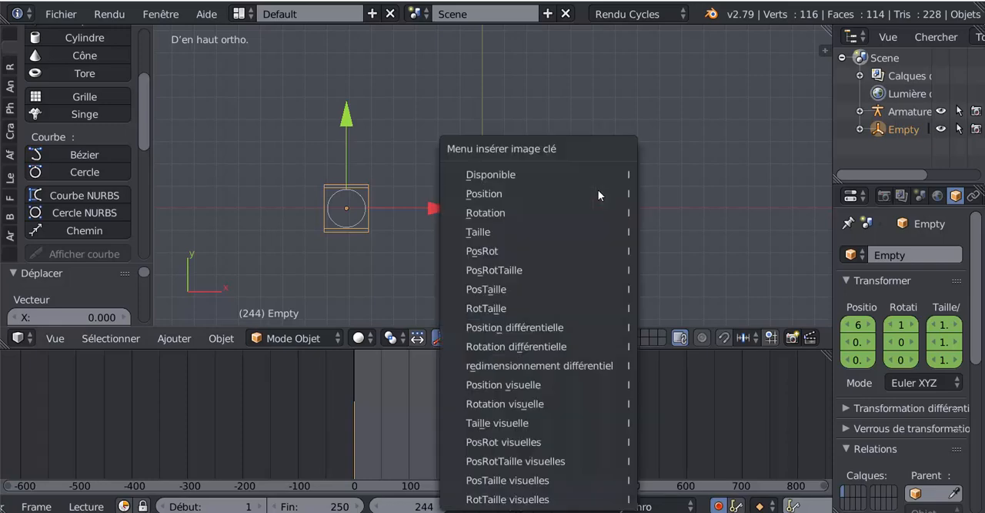
{"action": "left_click", "coordinate": [531, 251]}
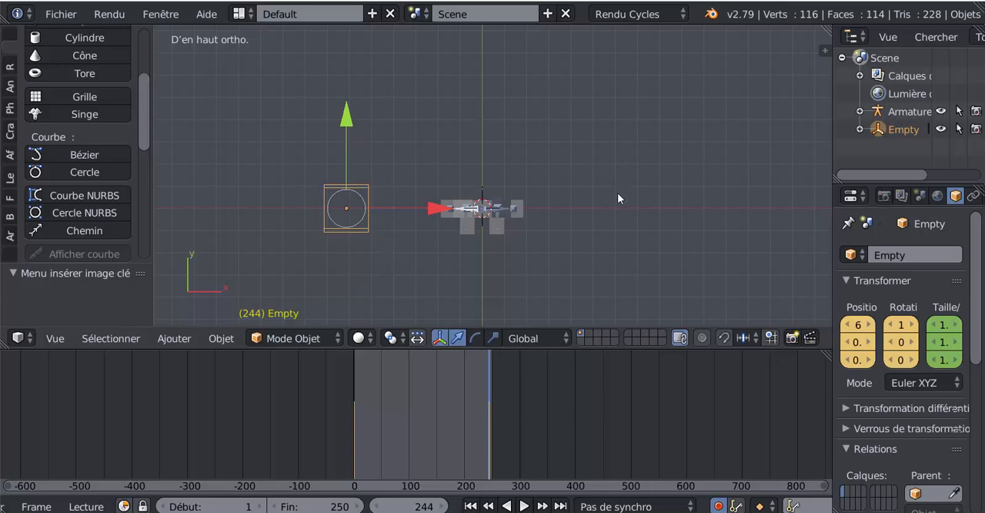
{"action": "key", "text": "alt+i"}
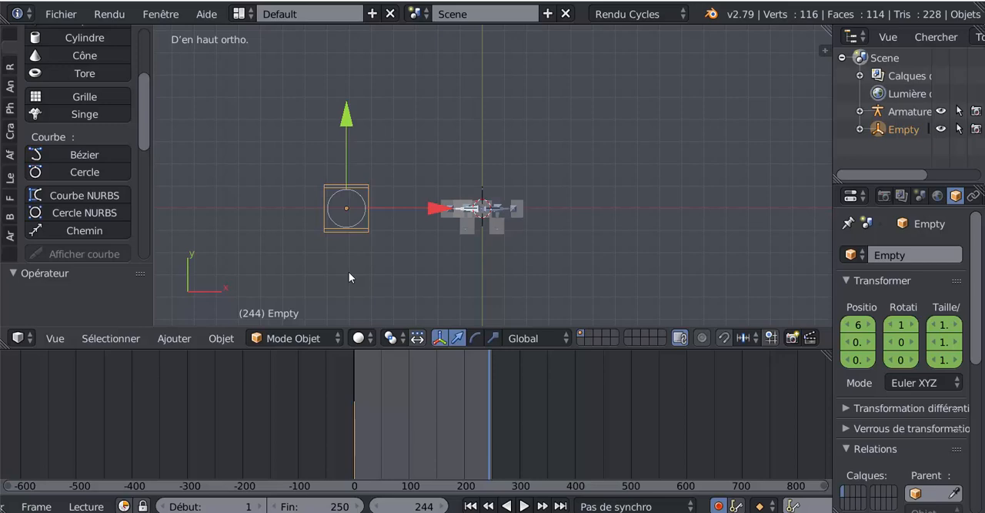
- Rotate the empty about 361° in the top view at frame 244, and preview the character's turn by scrubbing the timeline
{"action": "key", "text": "r"}
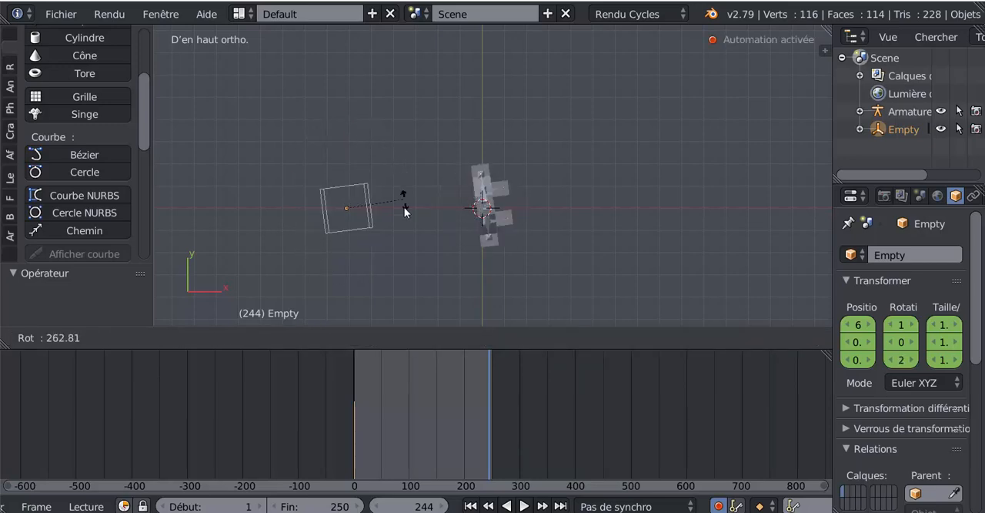
{"action": "left_click", "coordinate": [349, 278]}
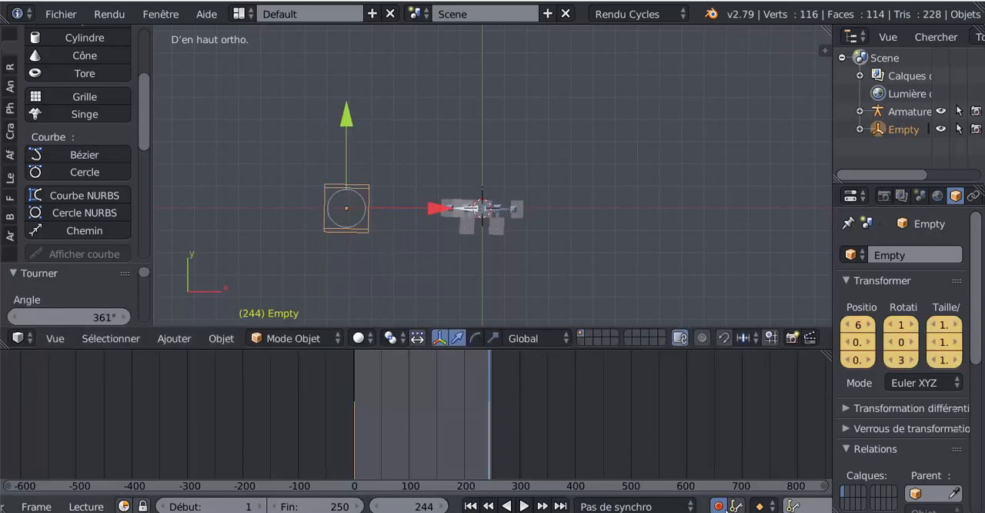
{"action": "middle_click_drag", "start_coordinate": [508, 232], "coordinate": [518, 215]}
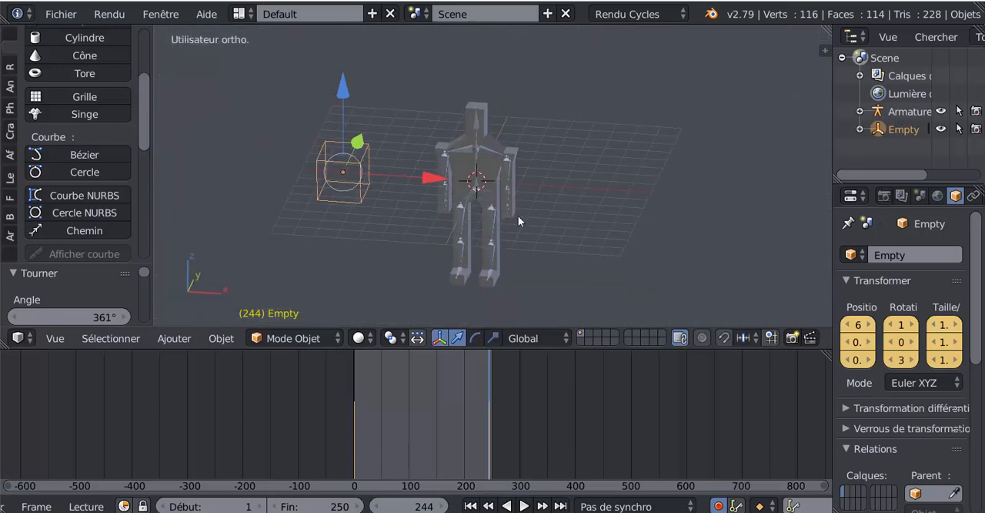
{"action": "scroll", "coordinate": [518, 215], "scroll_direction": "up", "scroll_amount": 1}
{"action": "left_click_drag", "start_coordinate": [491, 415], "coordinate": [386, 422]}
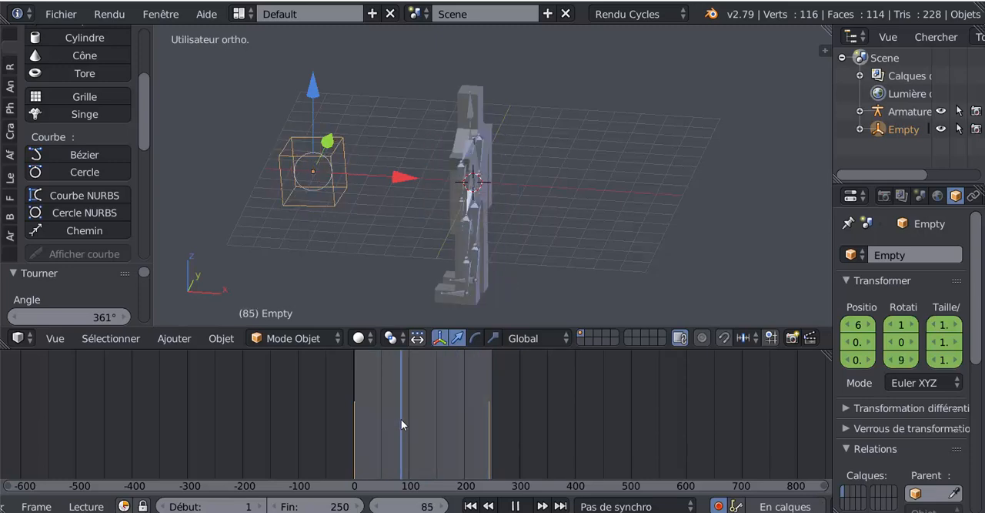
{"action": "key", "text": "Escape"}
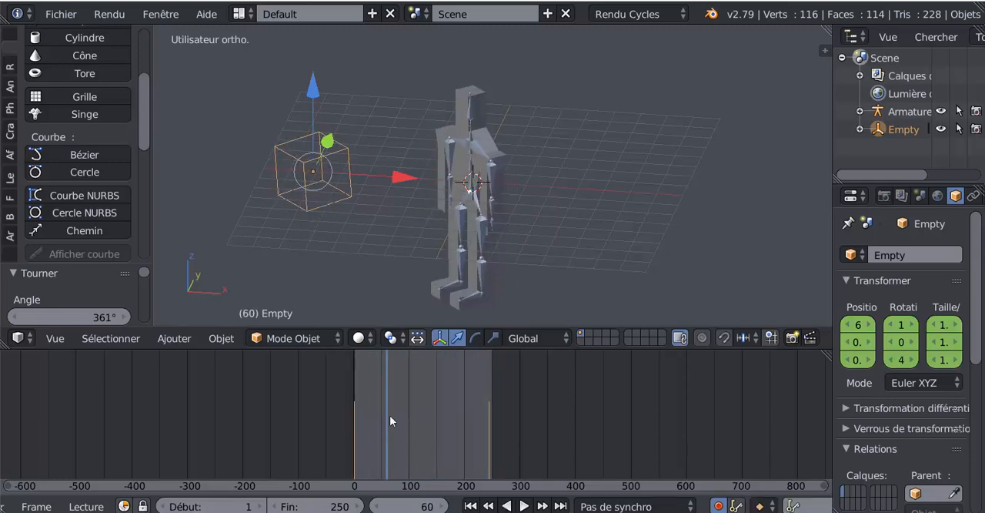
{"action": "mouse_move", "coordinate": [394, 389]}
{"action": "left_mouse_down"}
{"action": "mouse_move", "coordinate": [388, 396]}
{"action": "mouse_move", "coordinate": [414, 397]}
{"action": "mouse_move", "coordinate": [383, 395]}
{"action": "mouse_move", "coordinate": [457, 392]}
{"action": "mouse_move", "coordinate": [371, 391]}
{"action": "mouse_move", "coordinate": [451, 388]}
{"action": "mouse_move", "coordinate": [371, 392]}
{"action": "mouse_move", "coordinate": [386, 392]}
{"action": "left_mouse_up"}
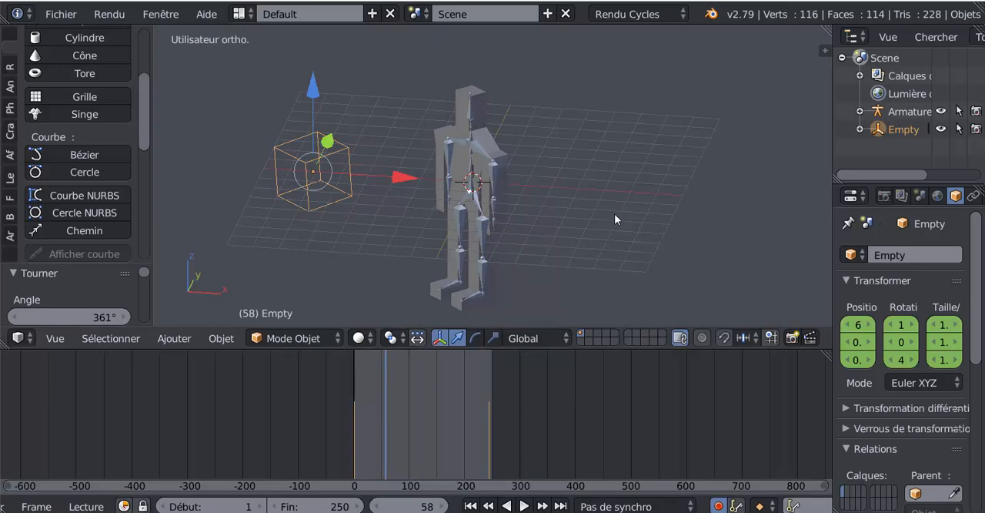
- Put the character's armature in Pose Mode and select all of its bones
{"action": "scroll", "coordinate": [612, 210], "scroll_direction": "up", "scroll_amount": 1}
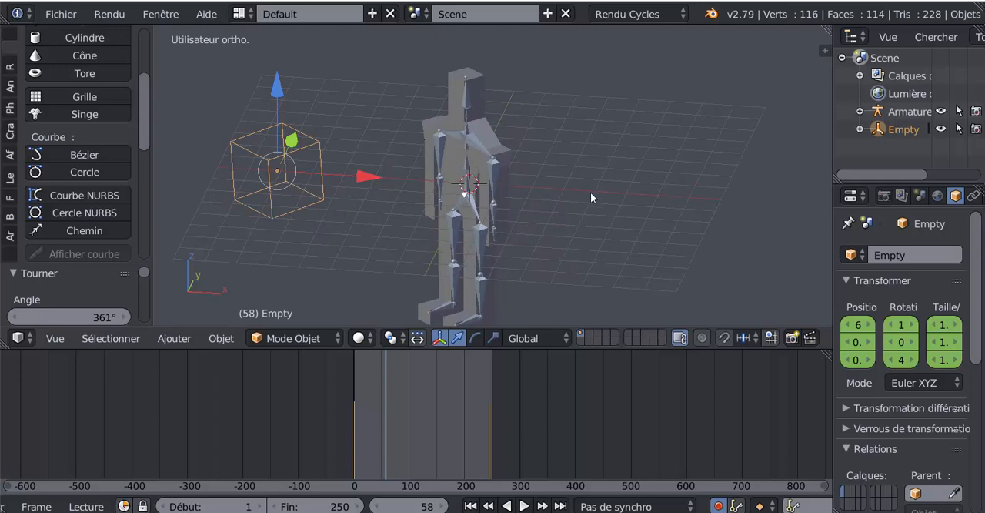
{"action": "middle_click_drag", "start_coordinate": [591, 198], "coordinate": [604, 159], "text": "shift"}
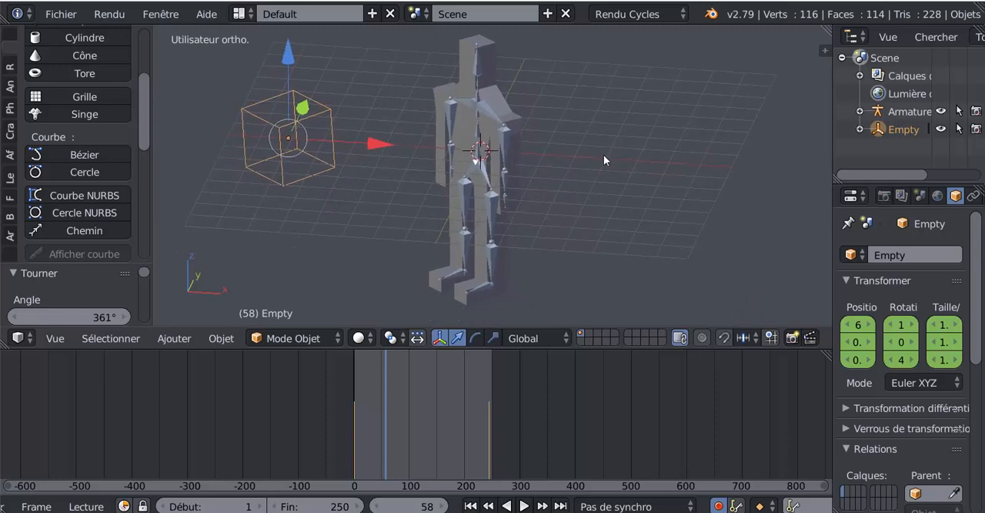
{"action": "right_click", "coordinate": [493, 178]}
{"action": "key", "text": "ctrl+Tab"}
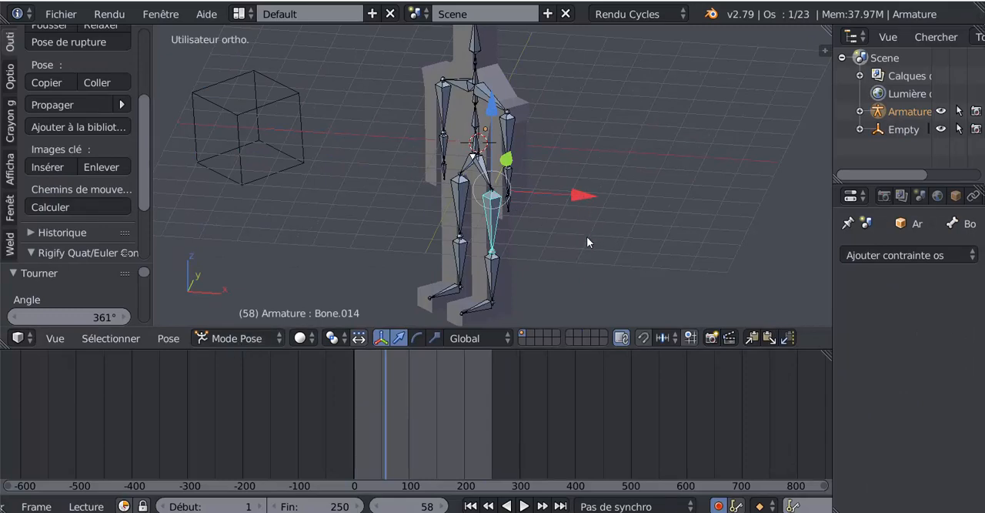
{"action": "key", "text": "a"}
{"action": "key", "text": "a"}
- Return to frame 0 and insert a PosRot keyframe for all selected bones
{"action": "scroll", "coordinate": [587, 236], "scroll_direction": "down", "scroll_amount": 3}
{"action": "scroll", "coordinate": [583, 237], "scroll_direction": "up", "scroll_amount": 3}
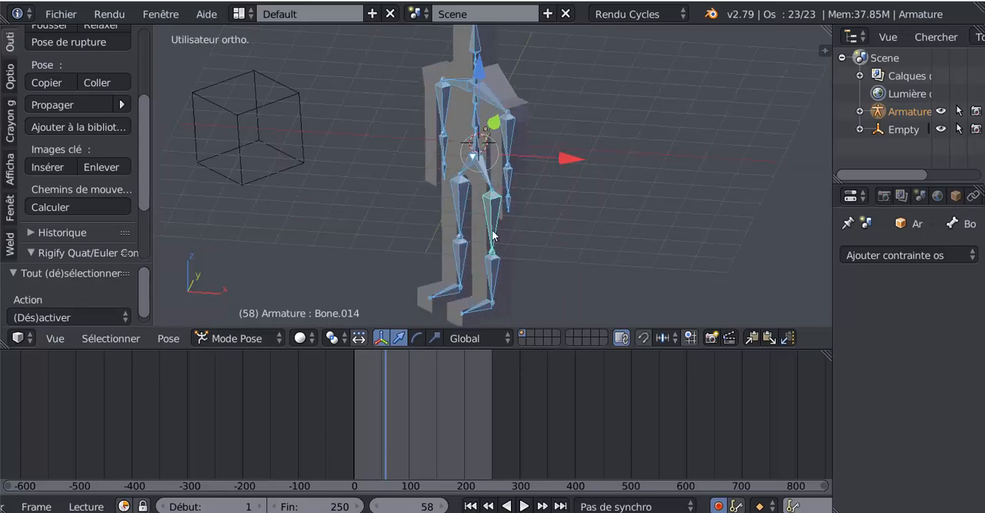
{"action": "scroll", "coordinate": [493, 234], "scroll_direction": "down", "scroll_amount": 2}
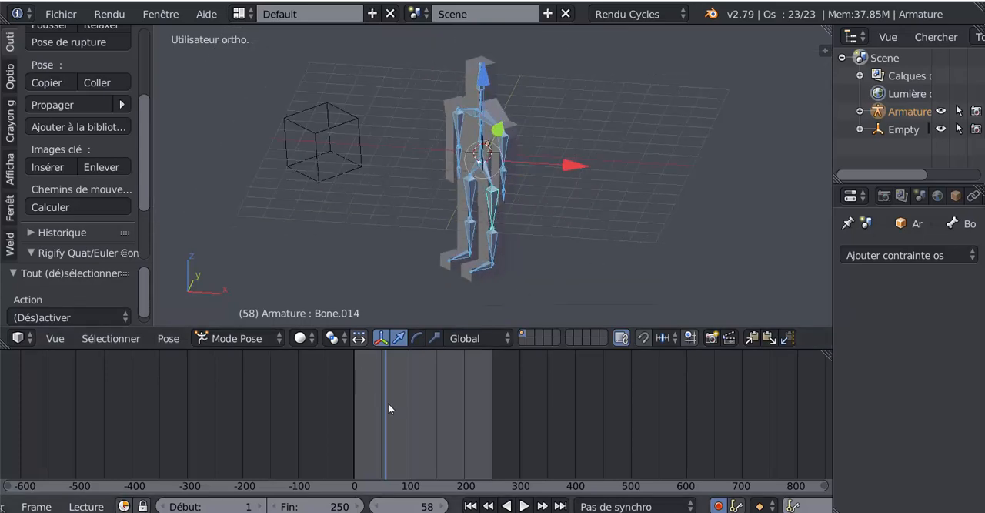
{"action": "left_click_drag", "start_coordinate": [388, 403], "coordinate": [336, 414]}
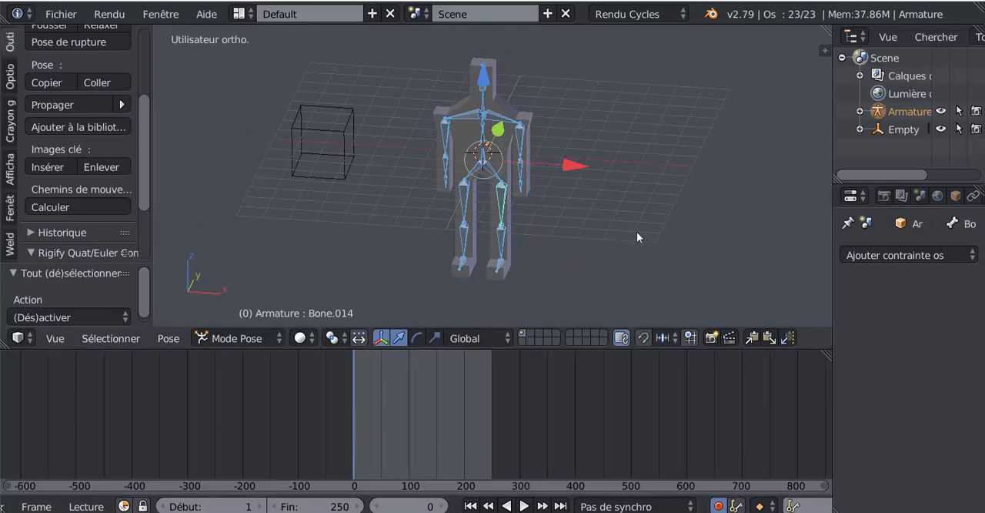
{"action": "middle_click_drag", "start_coordinate": [637, 232], "coordinate": [606, 231]}
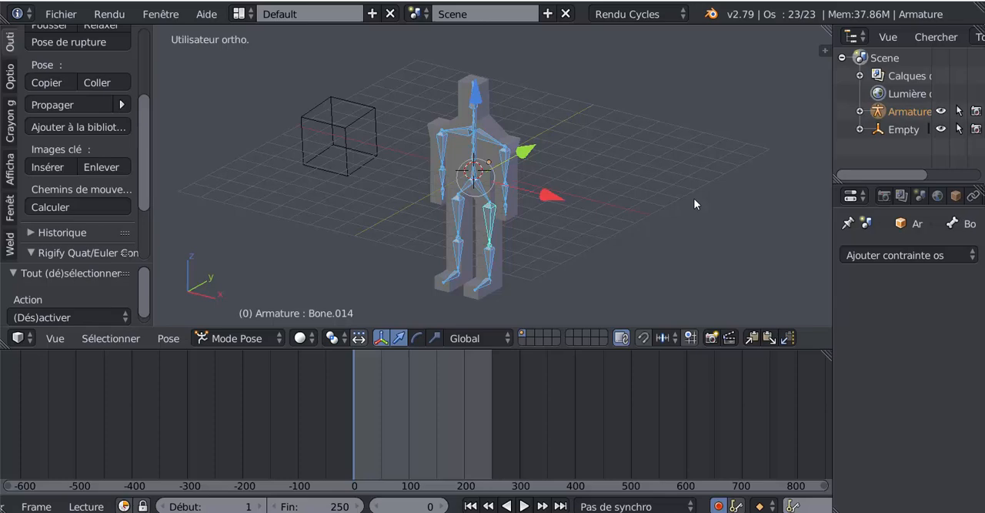
{"action": "key", "text": "i"}
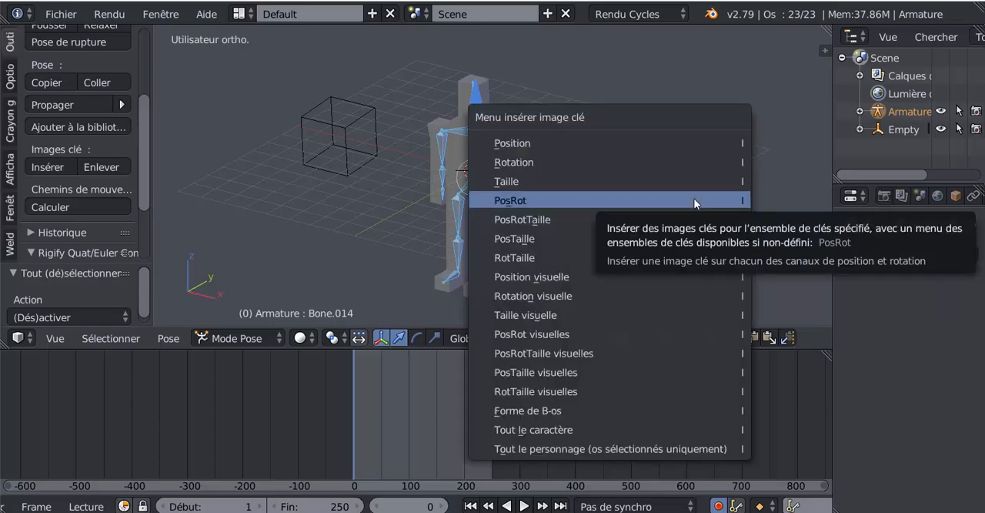
{"action": "left_click", "coordinate": [693, 198]}
- Select individual leg, arm and shoulder bones one after another to check their keyframes at frame 0
{"action": "scroll", "coordinate": [490, 246], "scroll_direction": "up", "scroll_amount": 2}
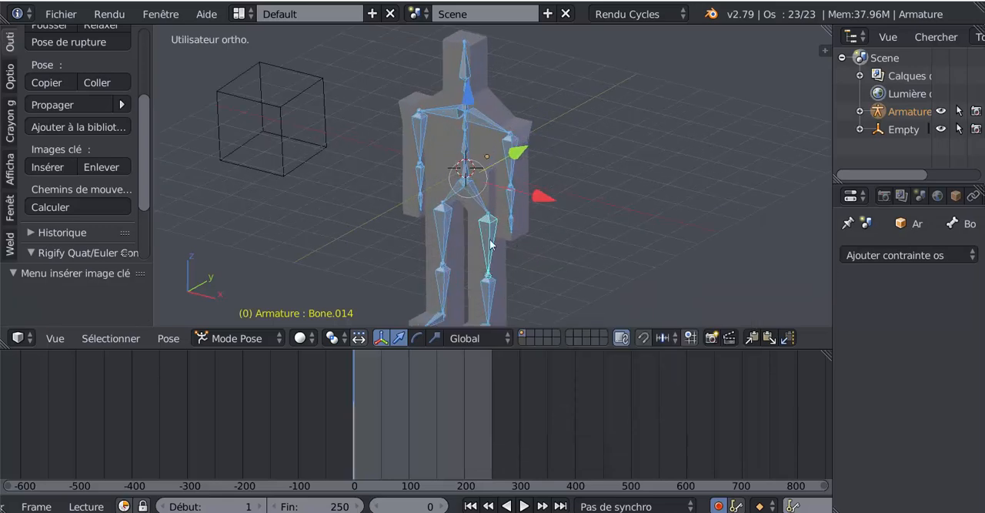
{"action": "right_click", "coordinate": [490, 241]}
{"action": "right_click", "coordinate": [444, 236]}
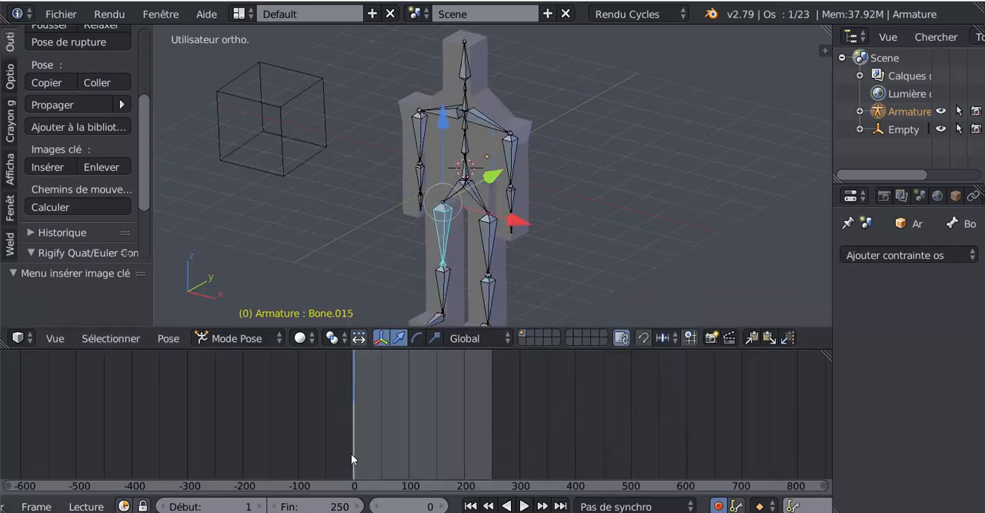
{"action": "right_click", "coordinate": [445, 290]}
{"action": "right_click", "coordinate": [494, 299]}
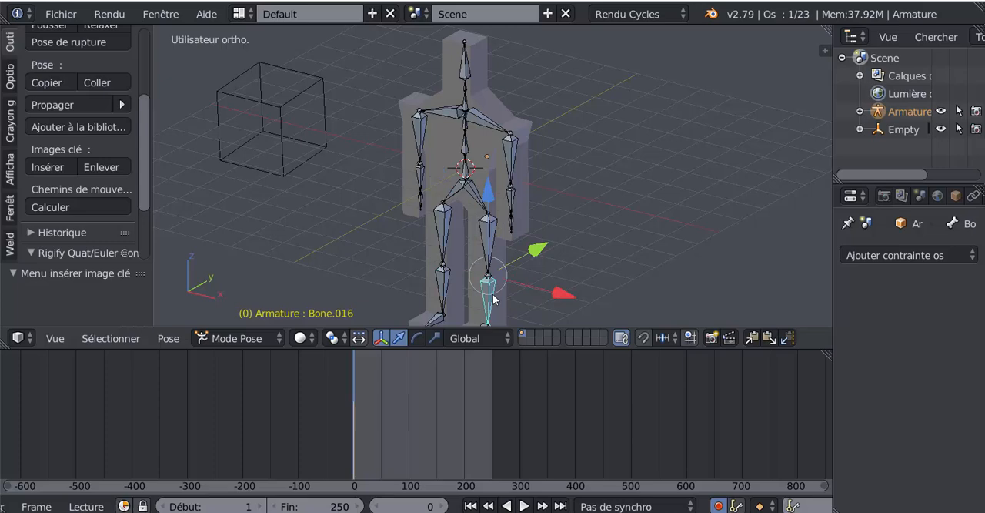
{"action": "right_click", "coordinate": [512, 206]}
{"action": "right_click", "coordinate": [484, 121]}
{"action": "right_click", "coordinate": [450, 117]}
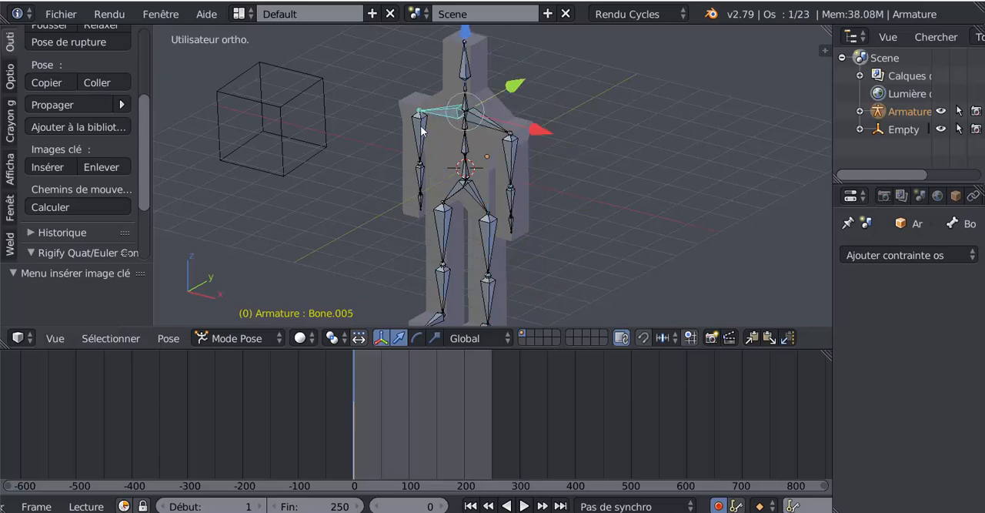
{"action": "right_click", "coordinate": [423, 131]}
{"action": "right_click", "coordinate": [421, 178]}
{"action": "key", "text": "r"}
{"action": "key", "text": "Escape"}
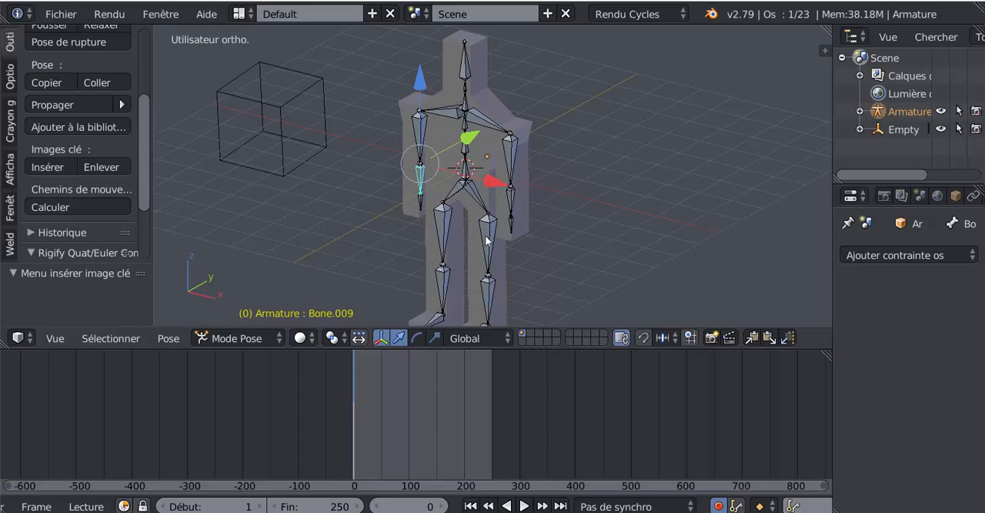
- Play back the animation in the front view to preview the character's turn
{"action": "middle_click_drag", "start_coordinate": [574, 193], "coordinate": [580, 218]}
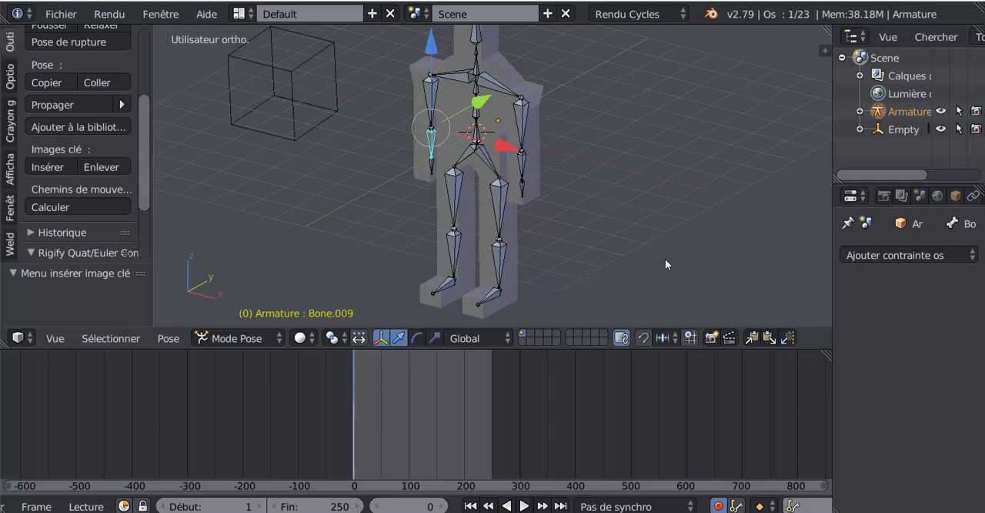
{"action": "key", "text": "KP_1"}
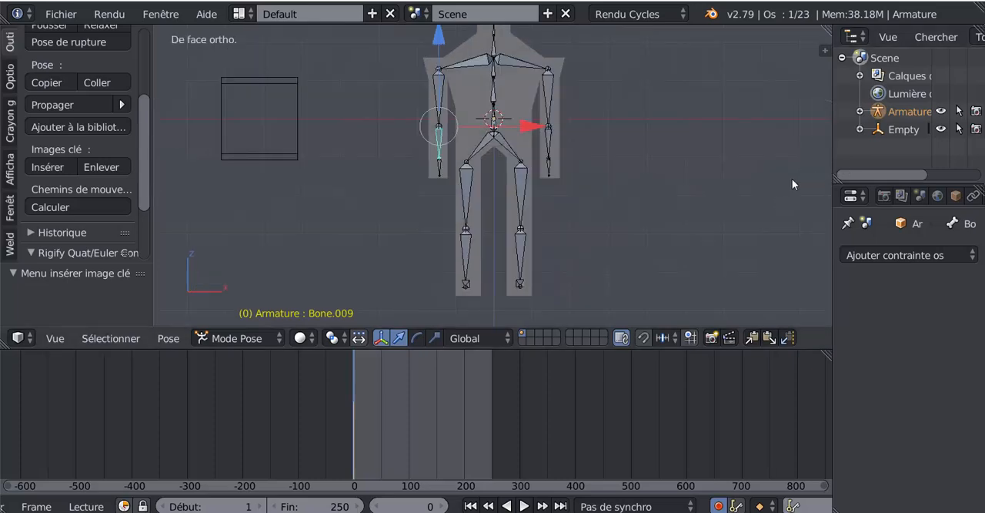
{"action": "middle_click_drag", "start_coordinate": [386, 203], "coordinate": [386, 217], "text": "shift"}
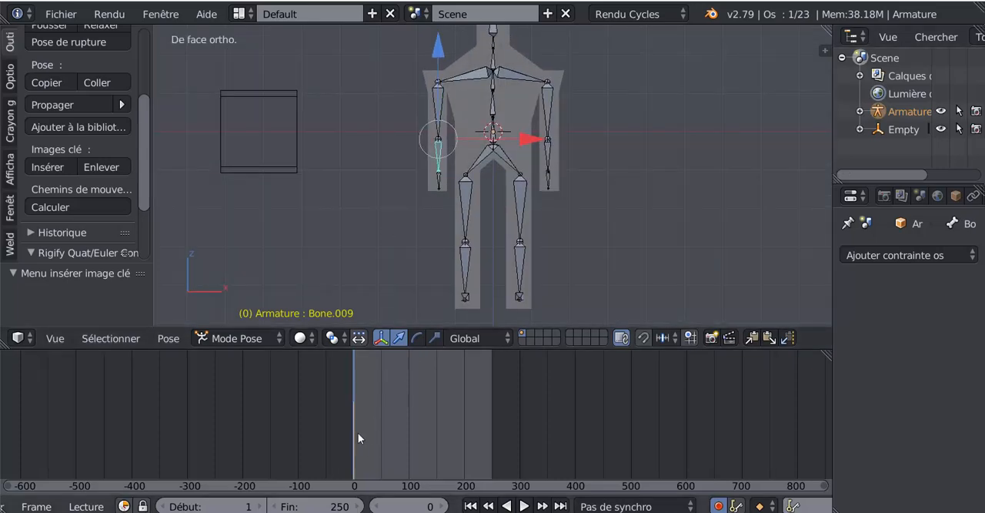
{"action": "key", "text": "alt+a"}
{"action": "key", "text": "alt+a"}
{"action": "scroll", "coordinate": [447, 428], "scroll_direction": "down", "scroll_amount": 1}
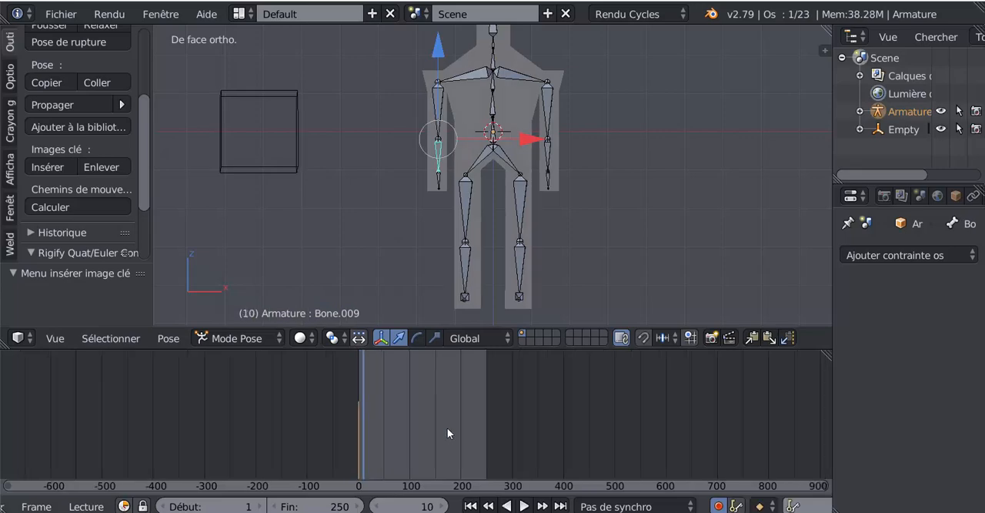
{"action": "scroll", "coordinate": [448, 427], "scroll_direction": "up", "scroll_amount": 4}
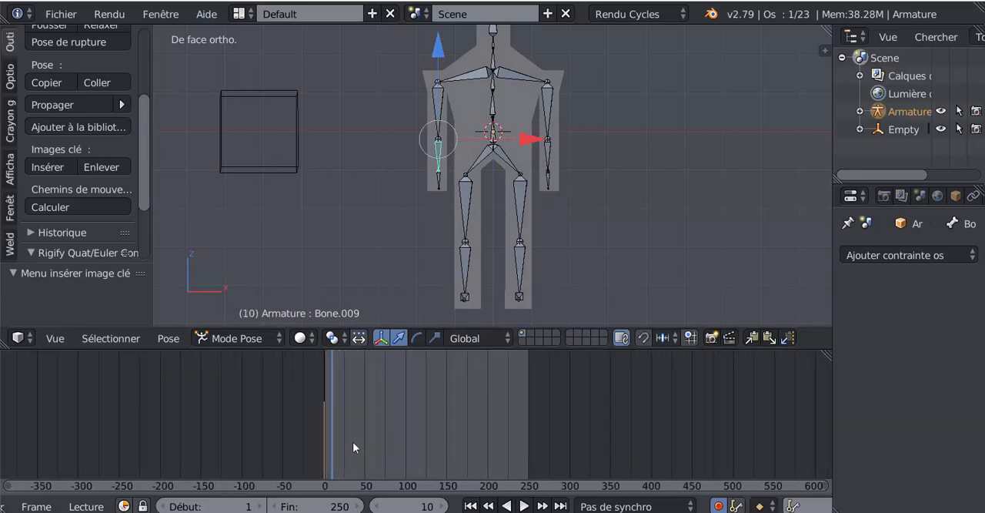
{"action": "key", "text": "alt+a"}
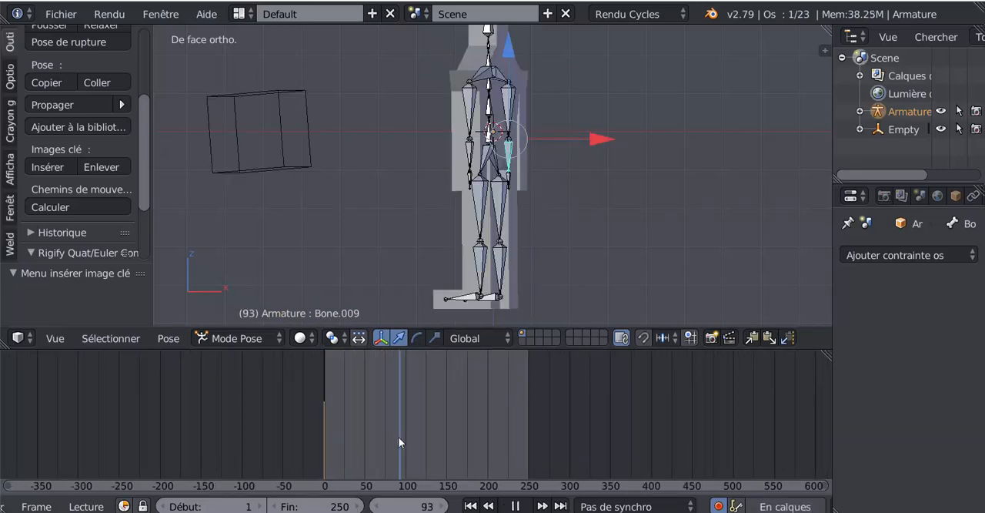
- Set the current frame to 25 on the enlarged timeline
{"action": "left_click_drag", "start_coordinate": [399, 437], "coordinate": [327, 444]}
{"action": "scroll", "coordinate": [348, 439], "scroll_direction": "up", "scroll_amount": 1}
{"action": "scroll", "coordinate": [348, 439], "scroll_direction": "up", "scroll_amount": 3}
{"action": "scroll", "coordinate": [364, 433], "scroll_direction": "up", "scroll_amount": 4}
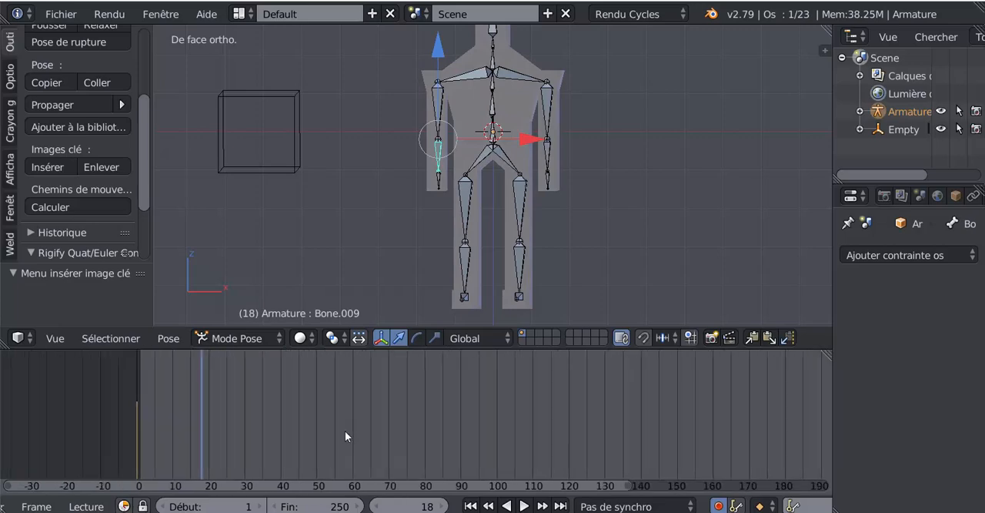
{"action": "middle_click_drag", "start_coordinate": [356, 417], "coordinate": [412, 421]}
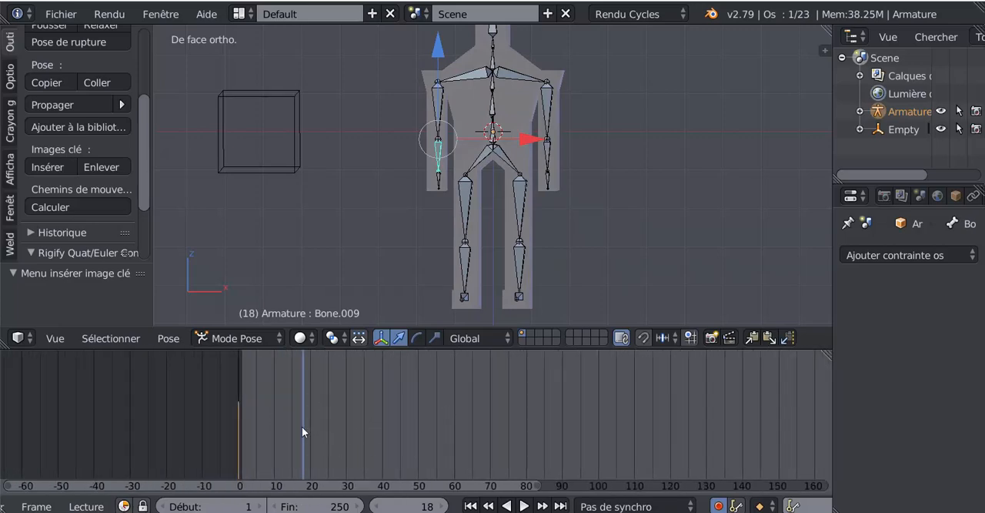
{"action": "left_click_drag", "start_coordinate": [304, 427], "coordinate": [328, 426]}
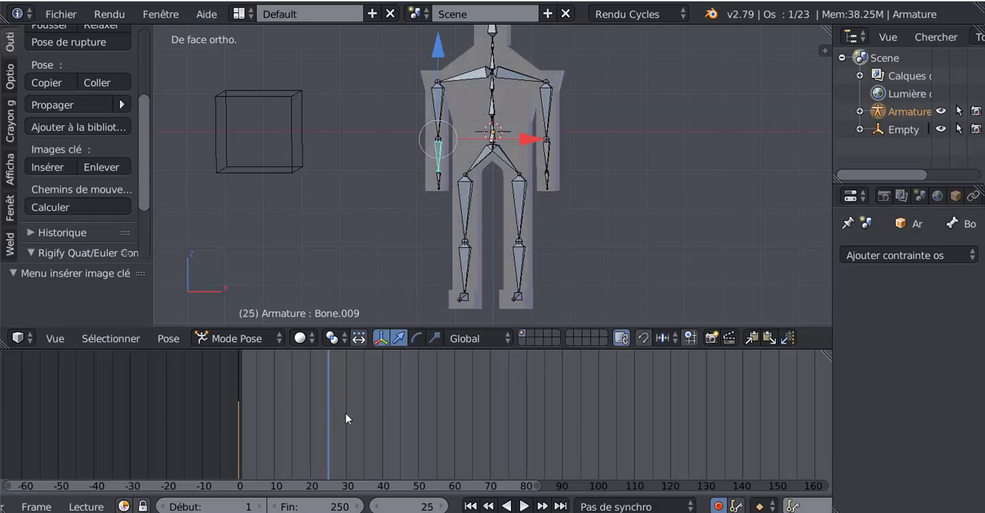
- Examine the timeline's frame scale around frame 25 at several zoom levels
{"action": "scroll", "coordinate": [500, 429], "scroll_direction": "up", "scroll_amount": 2}
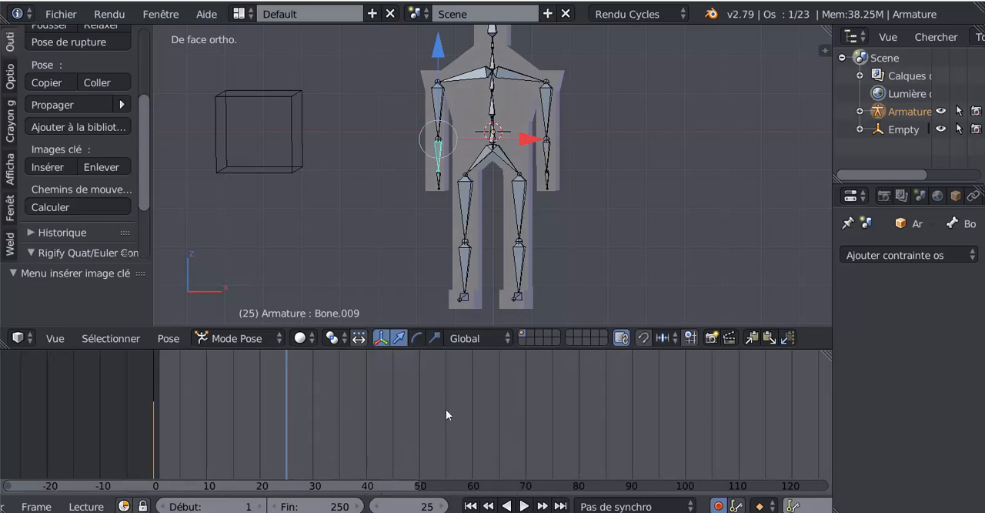
{"action": "scroll", "coordinate": [446, 409], "scroll_direction": "down", "scroll_amount": 5}
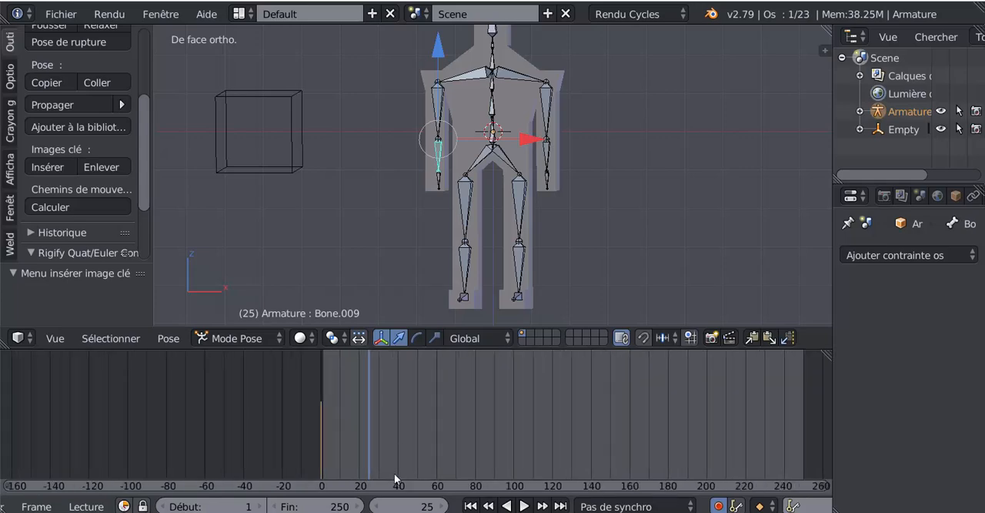
{"action": "scroll", "coordinate": [469, 420], "scroll_direction": "down", "scroll_amount": 2}
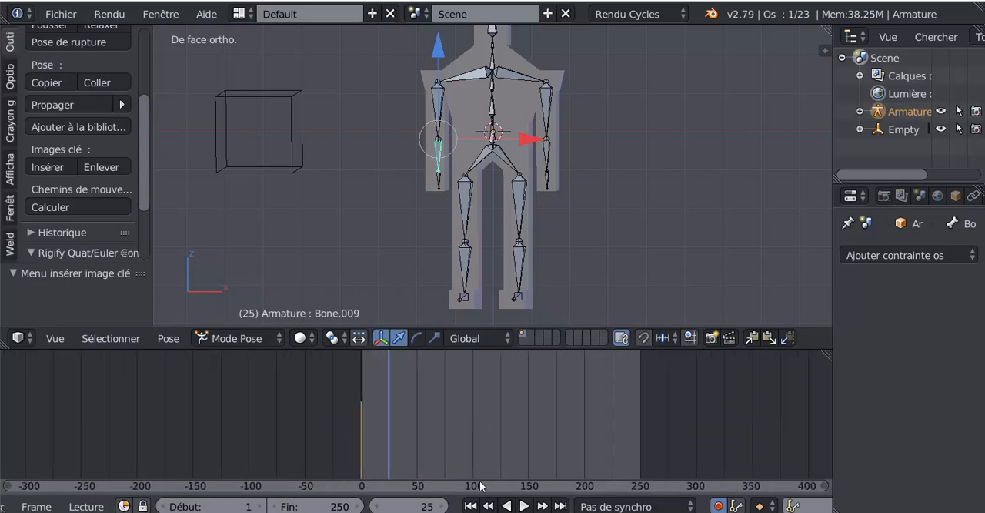
{"action": "scroll", "coordinate": [495, 424], "scroll_direction": "up", "scroll_amount": 2}
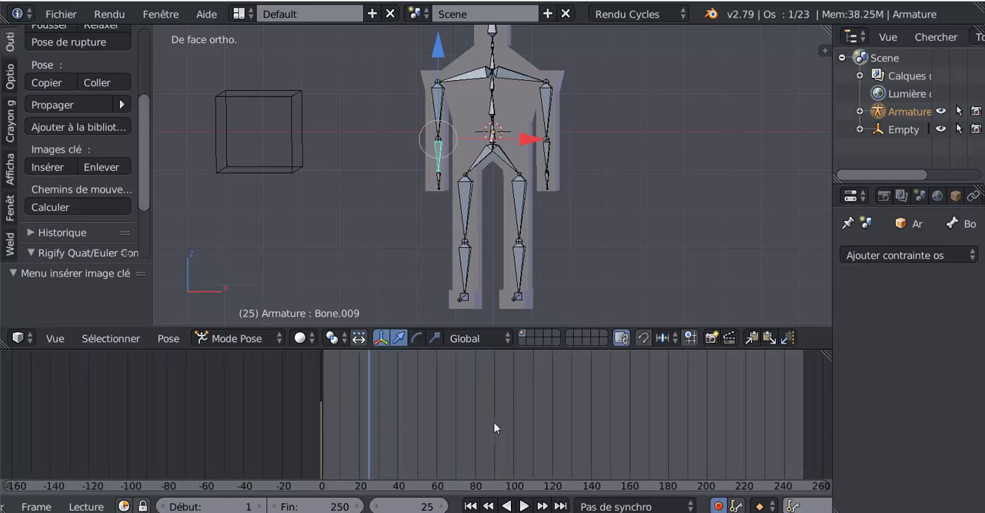
{"action": "scroll", "coordinate": [494, 422], "scroll_direction": "up", "scroll_amount": 3}
{"action": "scroll", "coordinate": [504, 416], "scroll_direction": "up", "scroll_amount": 2}
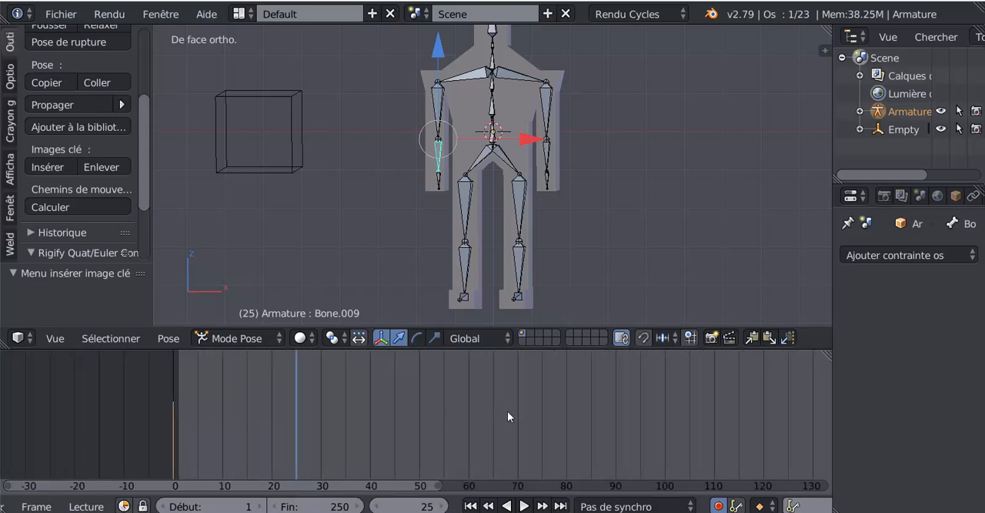
{"action": "scroll", "coordinate": [278, 426], "scroll_direction": "up", "scroll_amount": 1}
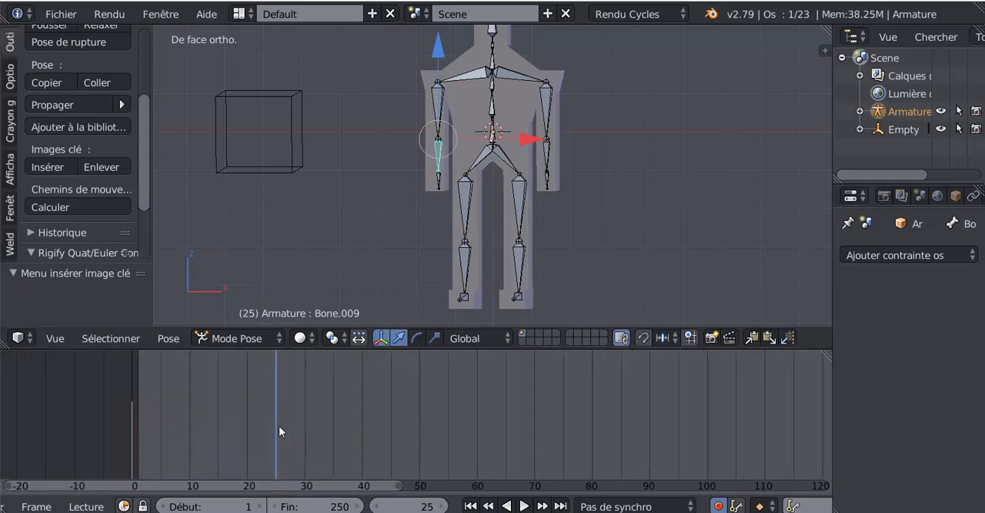
{"action": "scroll", "coordinate": [165, 439], "scroll_direction": "up", "scroll_amount": 3}
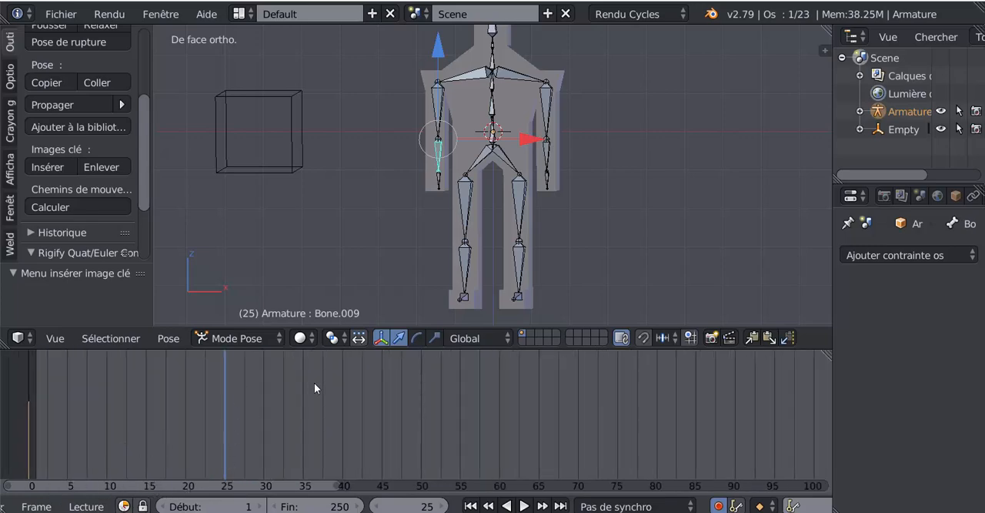
{"action": "scroll", "coordinate": [314, 383], "scroll_direction": "down", "scroll_amount": 5}
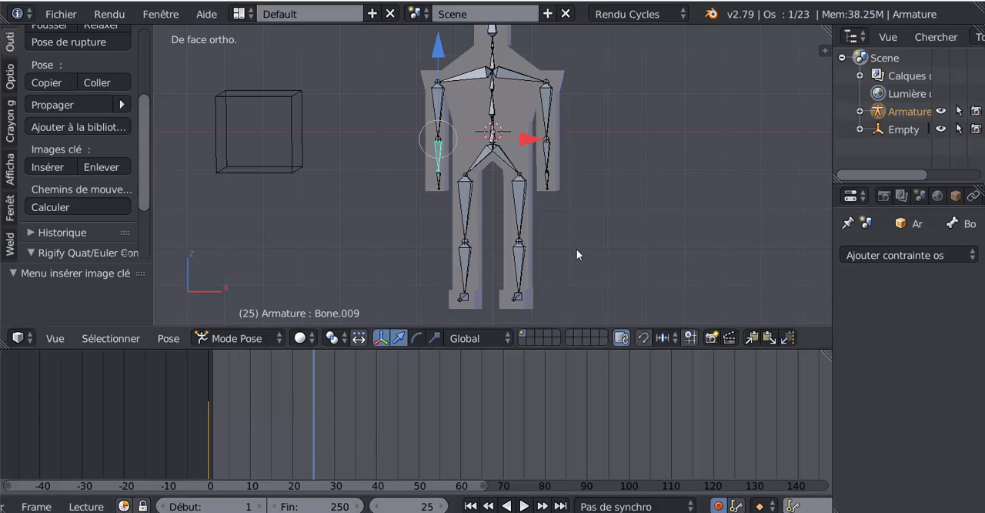
- Keyframe the character's left thigh bone at frame 25 in its unchanged pose, using a zero-distance move
{"action": "right_click", "coordinate": [519, 216]}
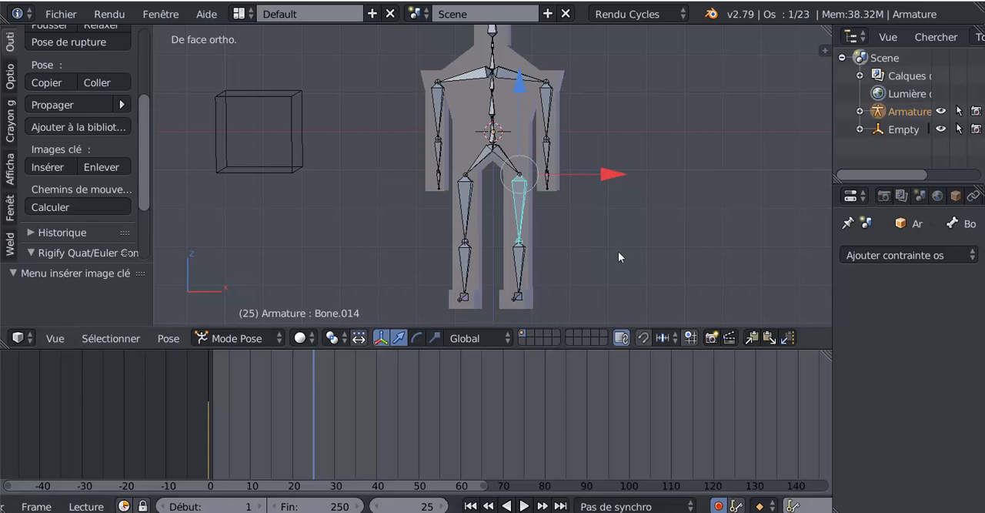
{"action": "scroll", "coordinate": [619, 251], "scroll_direction": "down", "scroll_amount": 4}
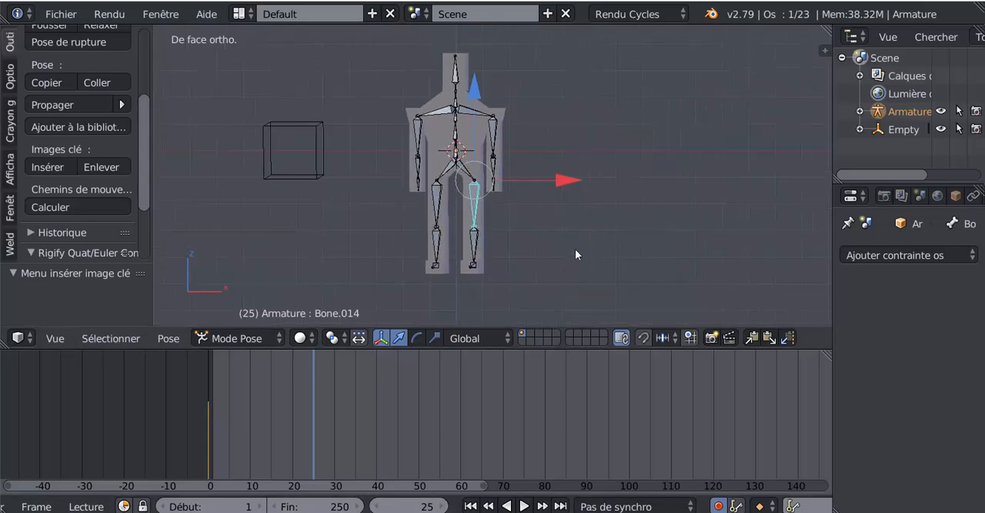
{"action": "middle_click_drag", "start_coordinate": [575, 249], "coordinate": [549, 259], "text": "shift"}
{"action": "scroll", "coordinate": [462, 105], "scroll_direction": "down", "scroll_amount": 1}
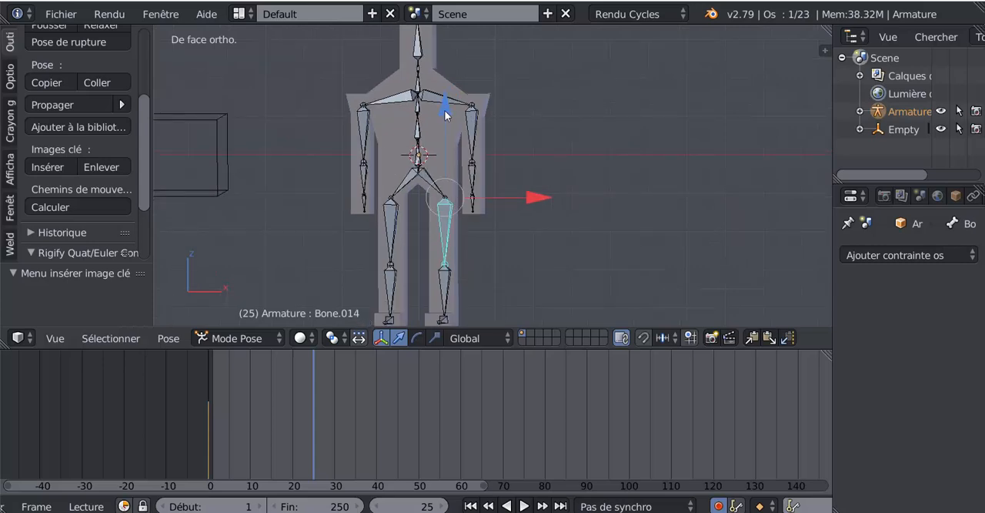
{"action": "left_click", "coordinate": [445, 114]}
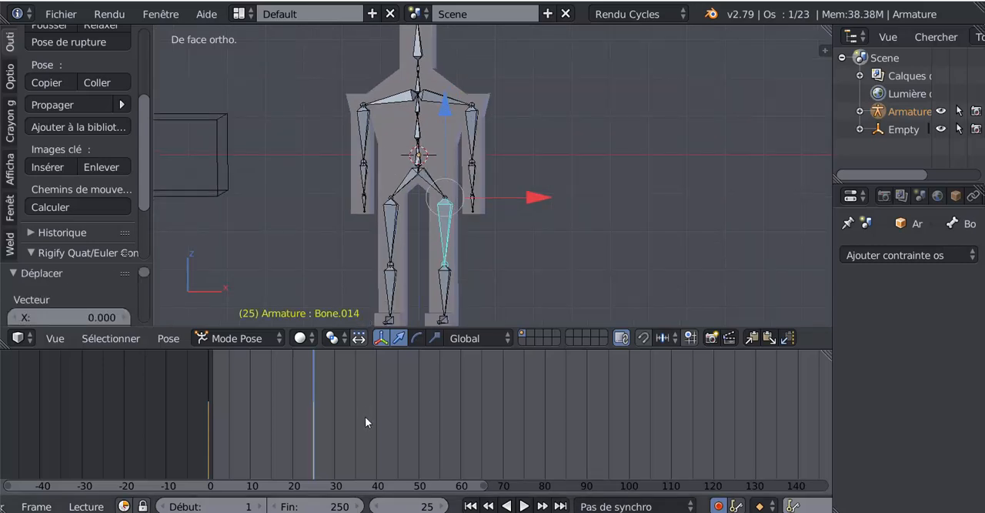
- Advance the current frame to 30, past the thigh bone's keyframe
{"action": "scroll", "coordinate": [372, 415], "scroll_direction": "up", "scroll_amount": 2}
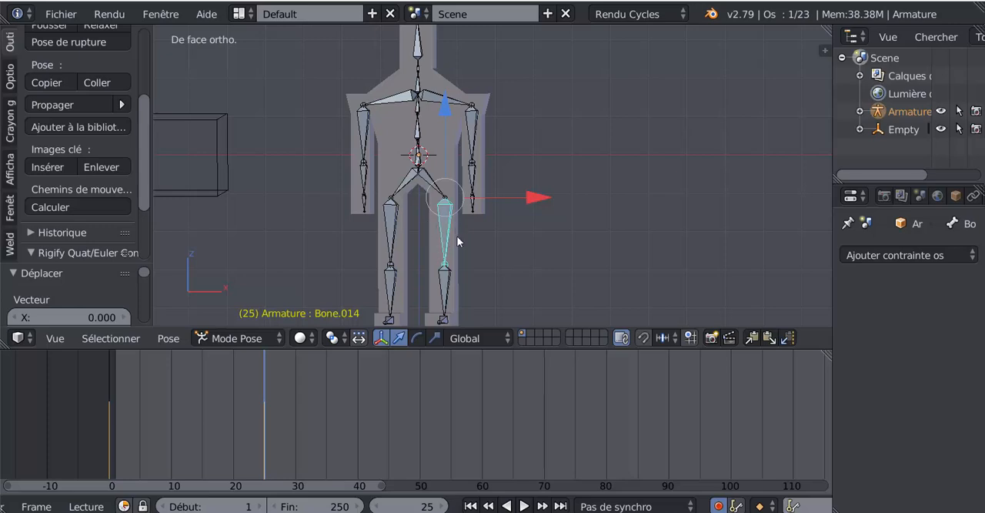
{"action": "scroll", "coordinate": [301, 438], "scroll_direction": "up", "scroll_amount": 2}
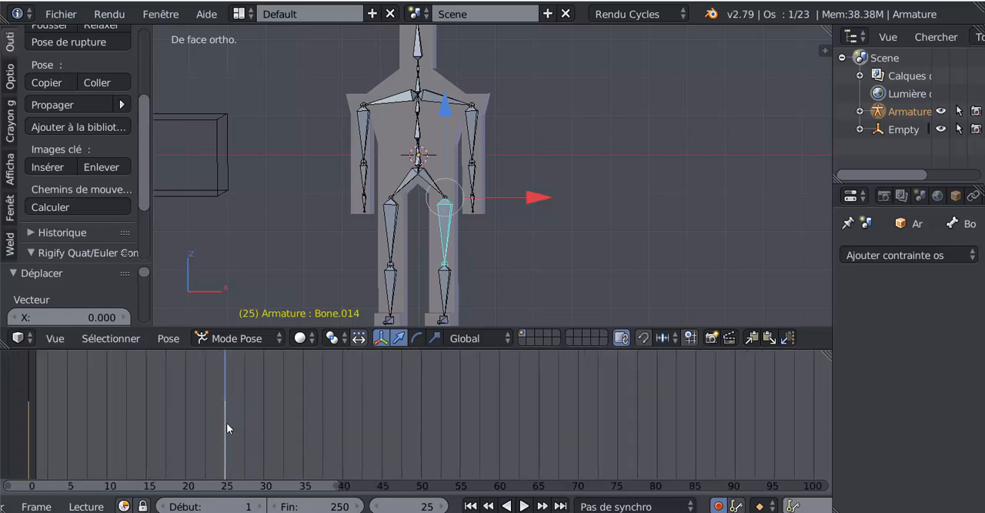
{"action": "left_click_drag", "start_coordinate": [226, 423], "coordinate": [261, 413]}
- Try rotating the left thigh bone 43.7° around its local X axis at frame 30, and undo the rotation
{"action": "scroll", "coordinate": [538, 240], "scroll_direction": "down", "scroll_amount": 3}
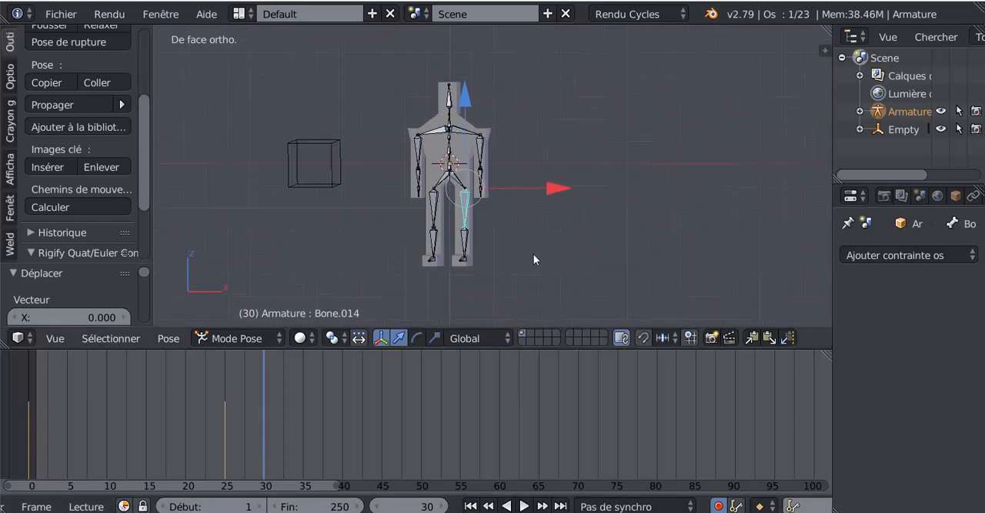
{"action": "middle_click_drag", "start_coordinate": [534, 259], "coordinate": [468, 263]}
{"action": "scroll", "coordinate": [468, 265], "scroll_direction": "up", "scroll_amount": 2}
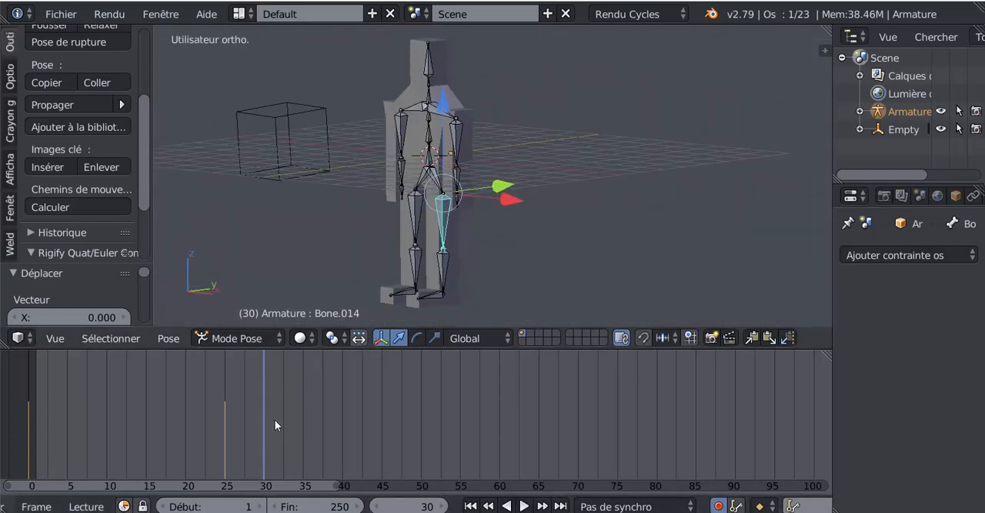
{"action": "scroll", "coordinate": [497, 220], "scroll_direction": "up", "scroll_amount": 2}
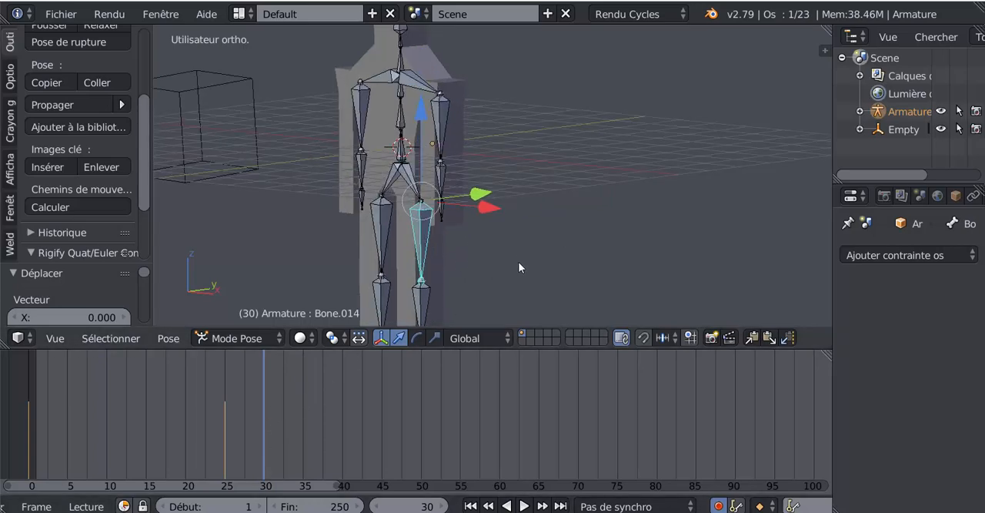
{"action": "key", "text": "r"}
{"action": "key", "text": "x"}
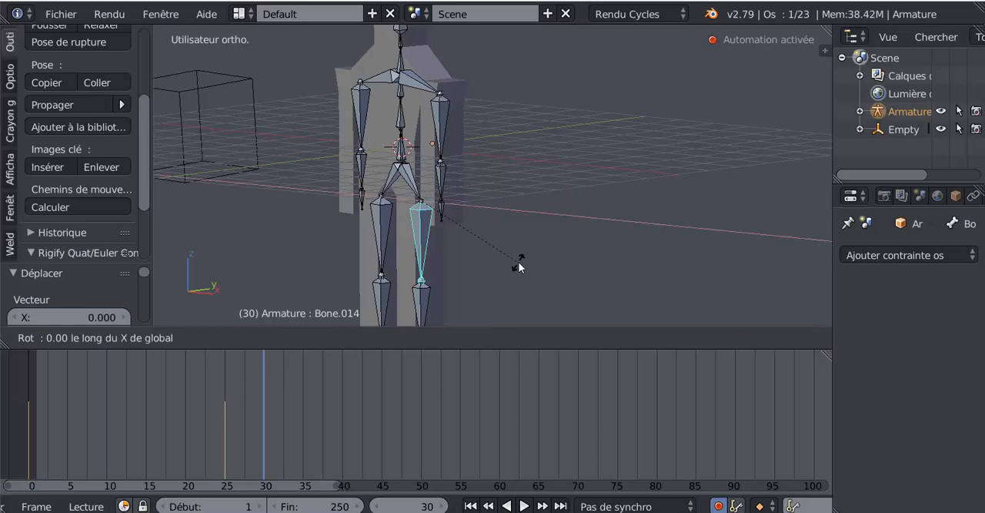
{"action": "key", "text": "x"}
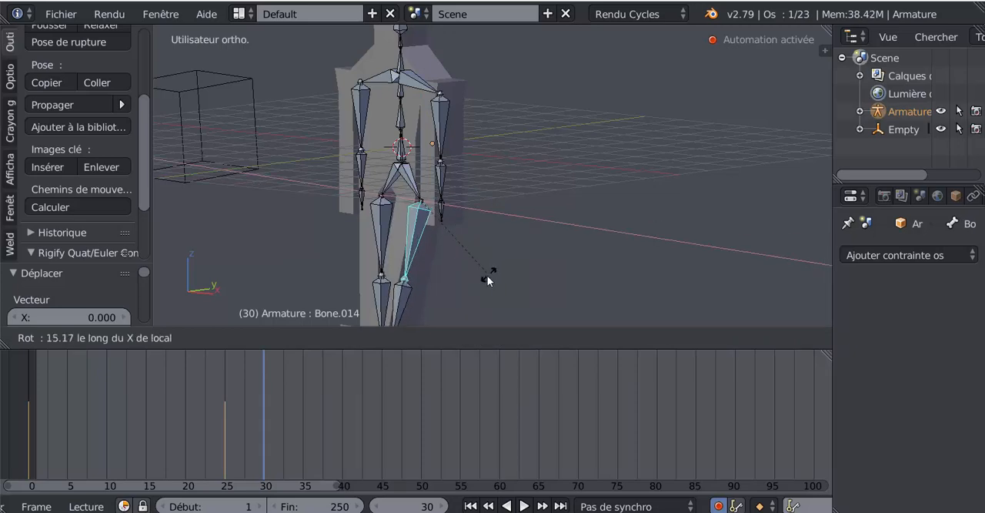
{"action": "left_click", "coordinate": [442, 279]}
{"action": "middle_click_drag", "start_coordinate": [452, 270], "coordinate": [511, 252]}
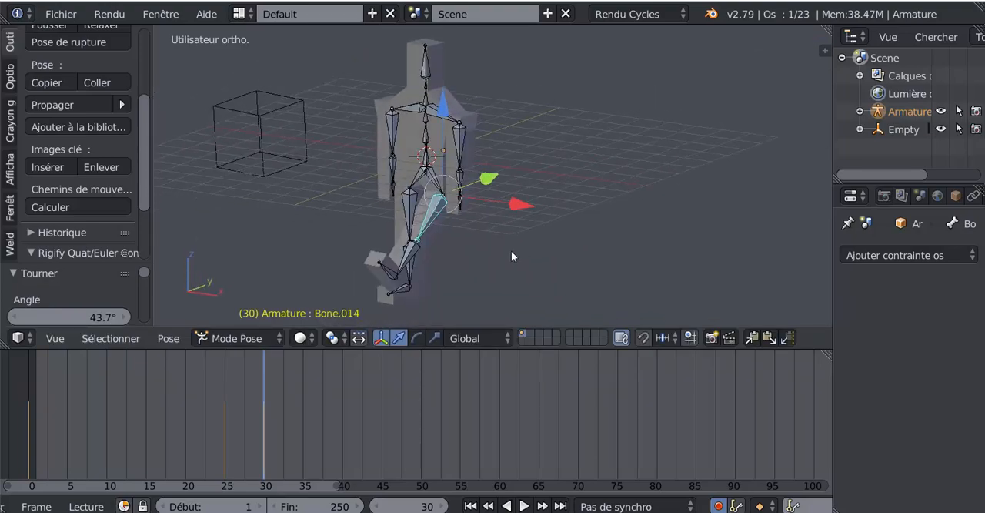
{"action": "key", "text": "ctrl+z"}
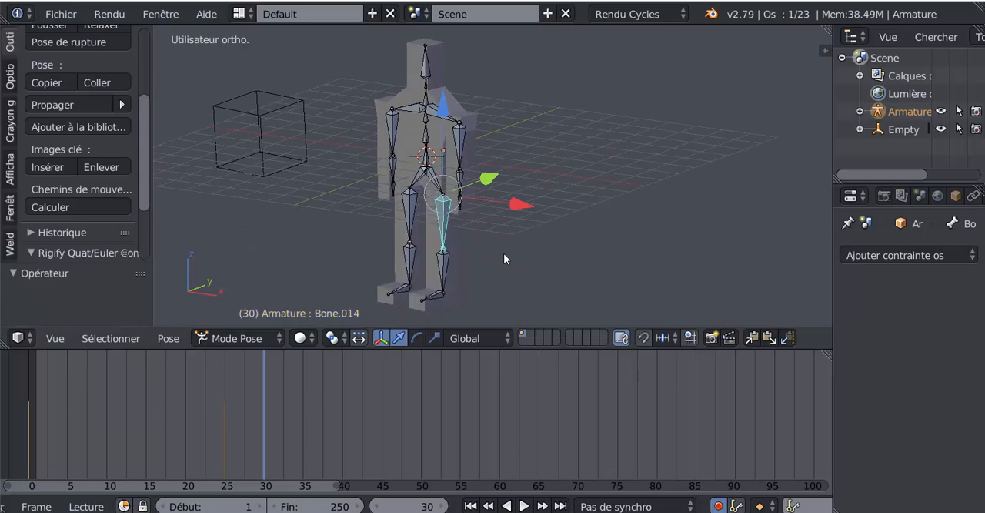
- Try rotating the left thigh bone around its local Y axis and around the global Y axis, cancelling both rotations
{"action": "key", "text": "r"}
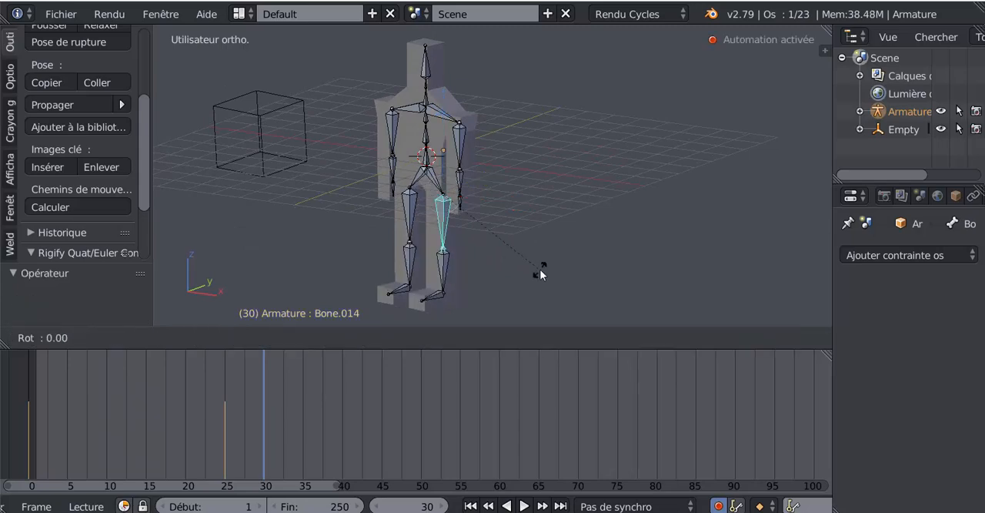
{"action": "key", "text": "y"}
{"action": "key", "text": "y"}
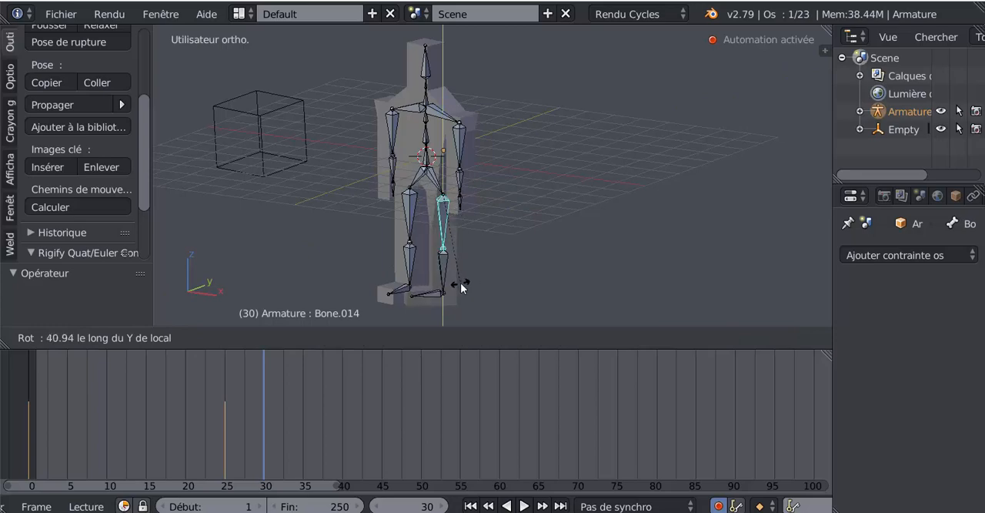
{"action": "left_click", "coordinate": [579, 162]}
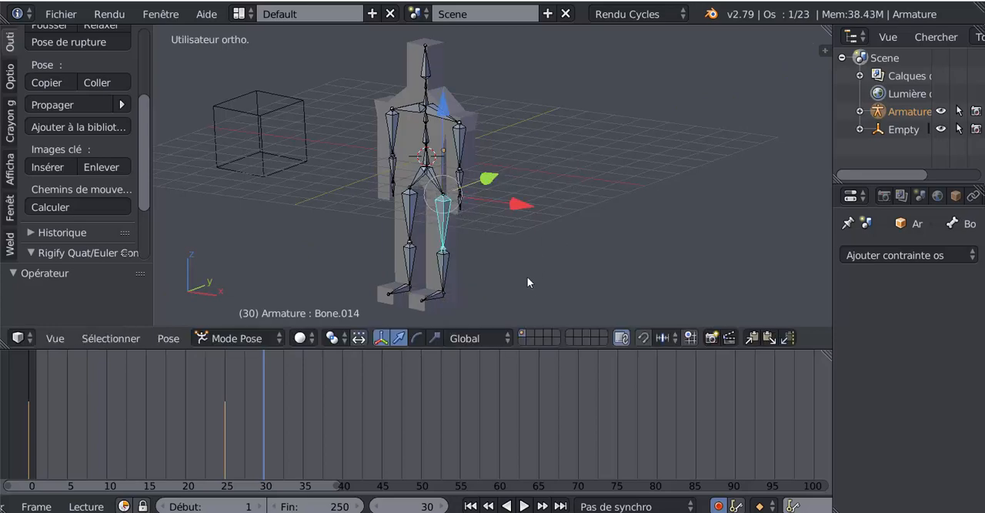
{"action": "key", "text": "r"}
{"action": "key", "text": "y"}
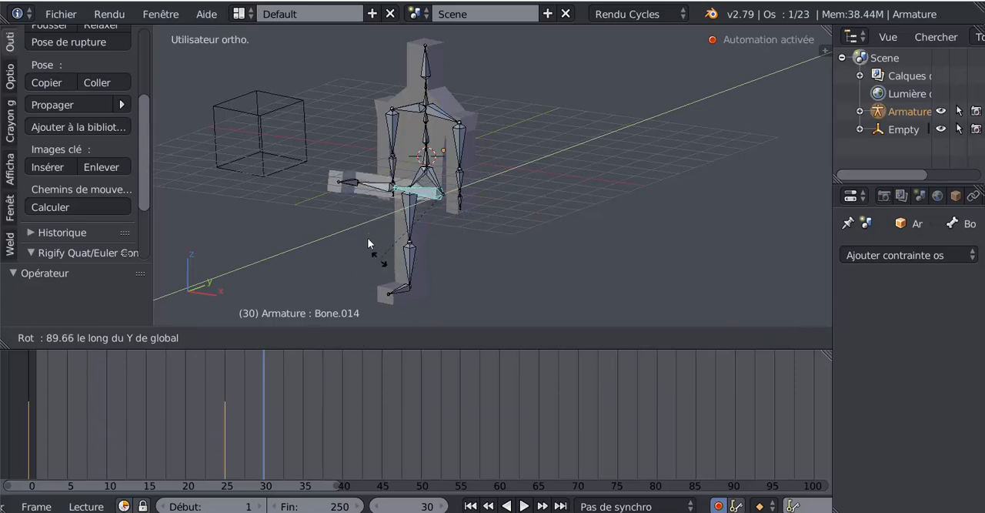
{"action": "right_click", "coordinate": [549, 248]}
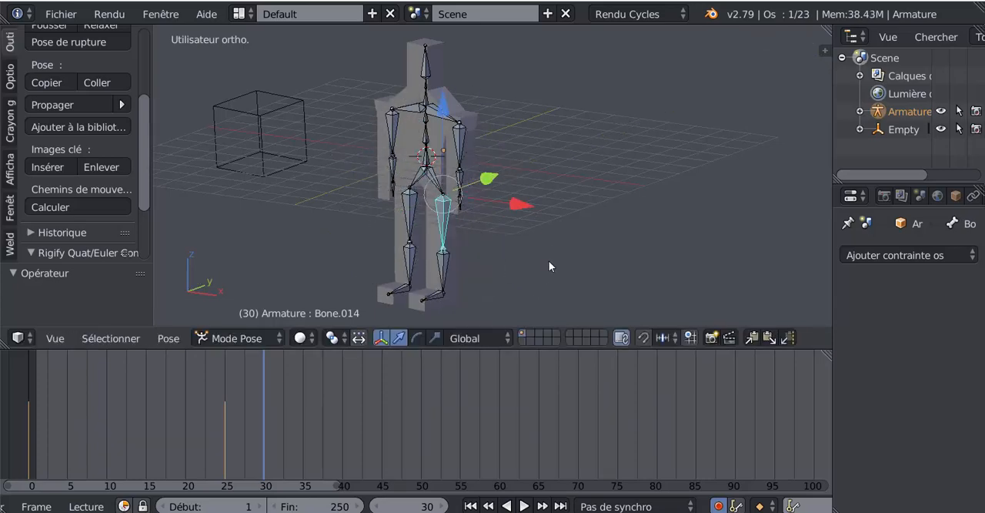
- Rotate the left thigh bone 51.4° around its local X axis at frame 30, and select the left shin bone
{"action": "key", "text": "r"}
{"action": "key", "text": "x"}
{"action": "key", "text": "x"}
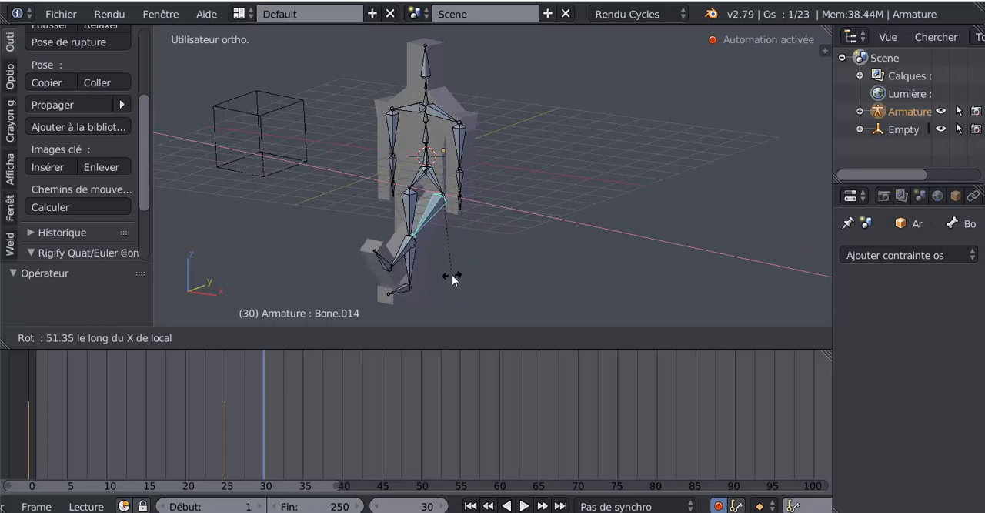
{"action": "left_click", "coordinate": [454, 272]}
{"action": "middle_click_drag", "start_coordinate": [472, 262], "coordinate": [479, 216], "text": "shift"}
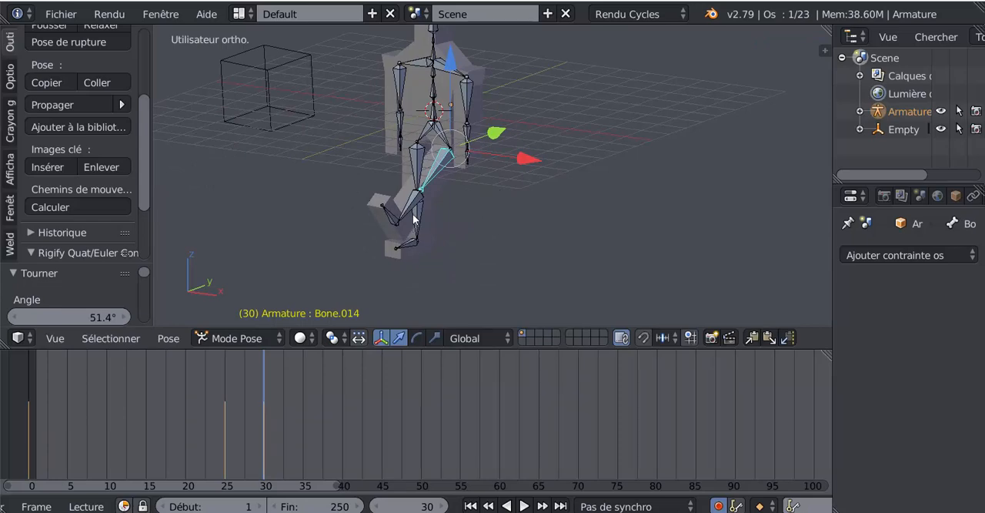
{"action": "scroll", "coordinate": [411, 207], "scroll_direction": "up", "scroll_amount": 1}
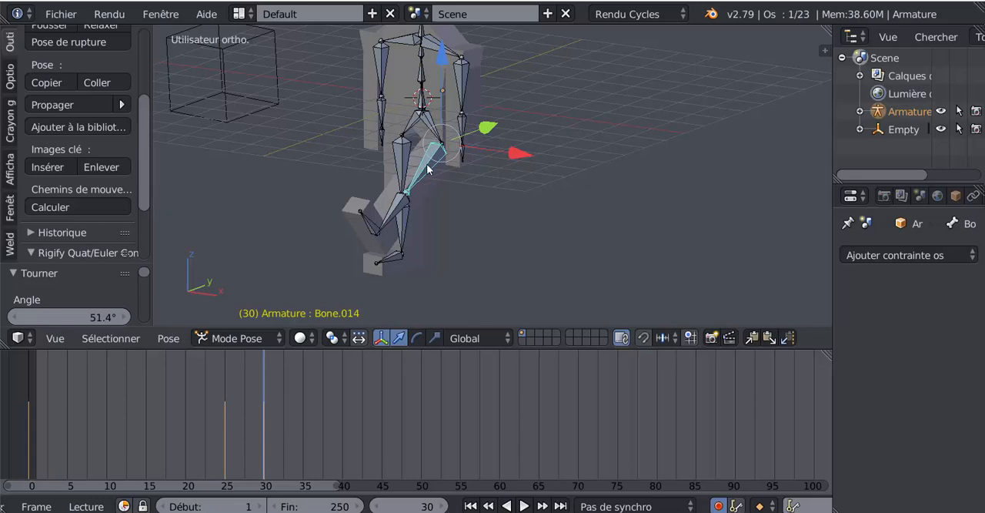
{"action": "right_click", "coordinate": [403, 203]}
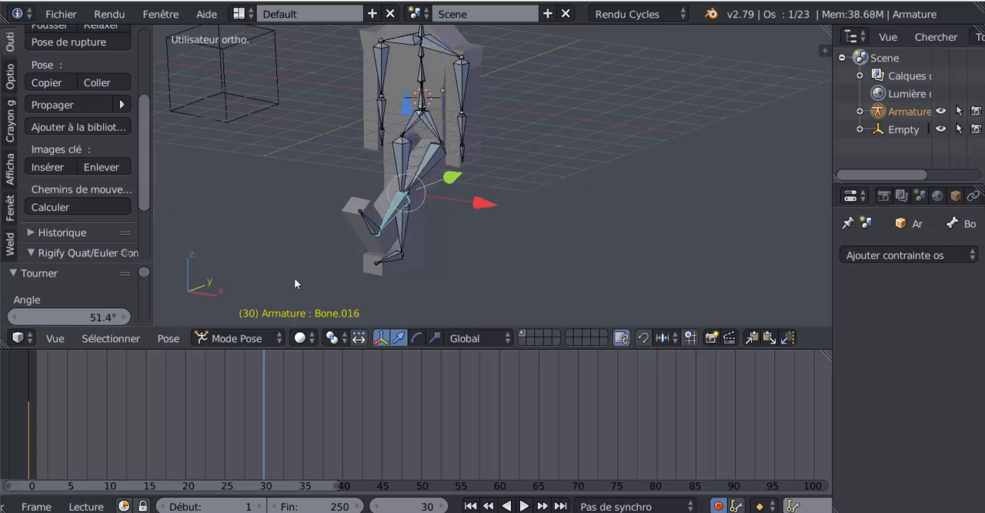
{"action": "middle_click_drag", "start_coordinate": [555, 293], "coordinate": [544, 299]}
{"action": "scroll", "coordinate": [547, 296], "scroll_direction": "up", "scroll_amount": 1}
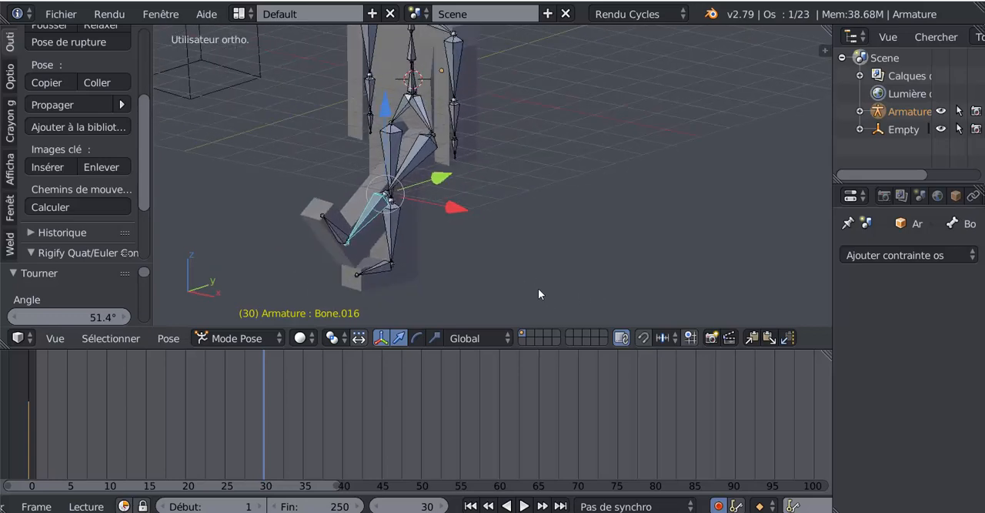
{"action": "key", "text": "r"}
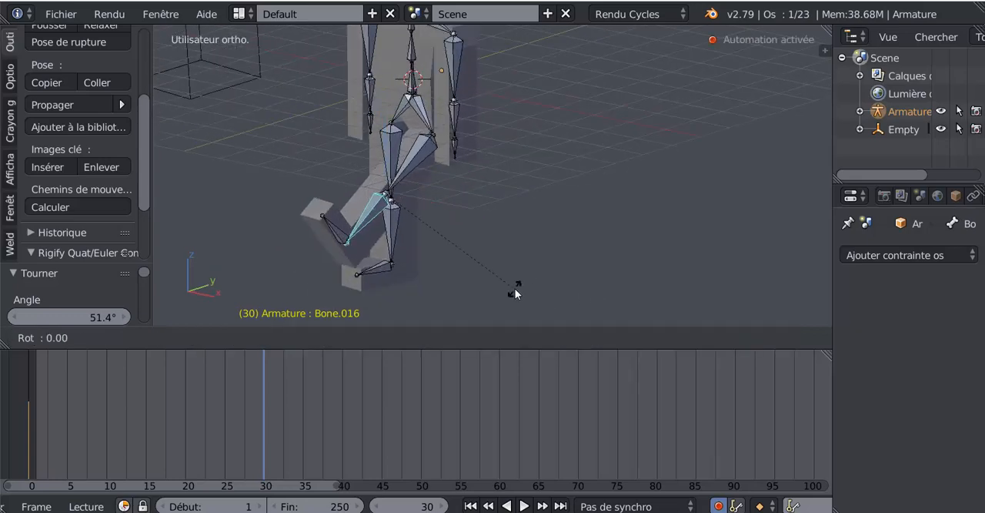
{"action": "key", "text": "x"}
{"action": "key", "text": "x"}
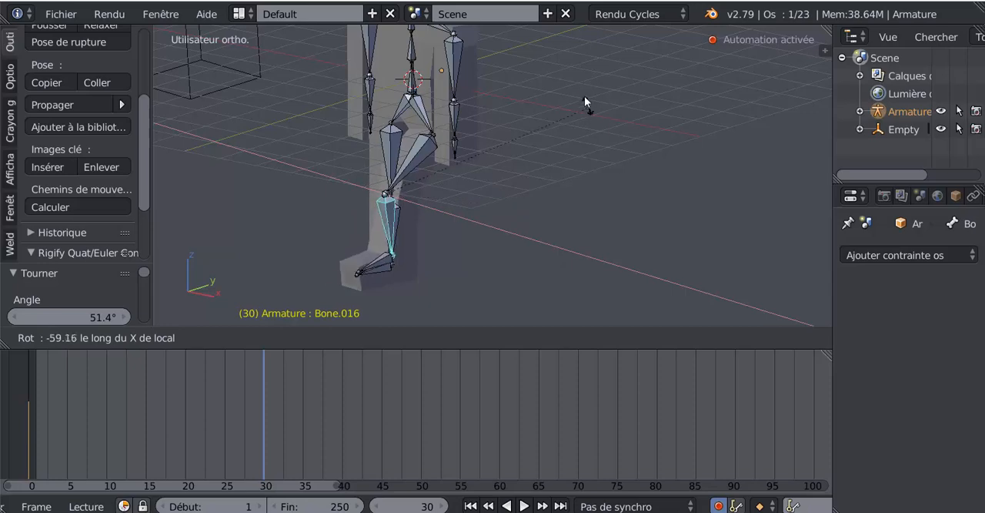
{"action": "right_click", "coordinate": [493, 95]}
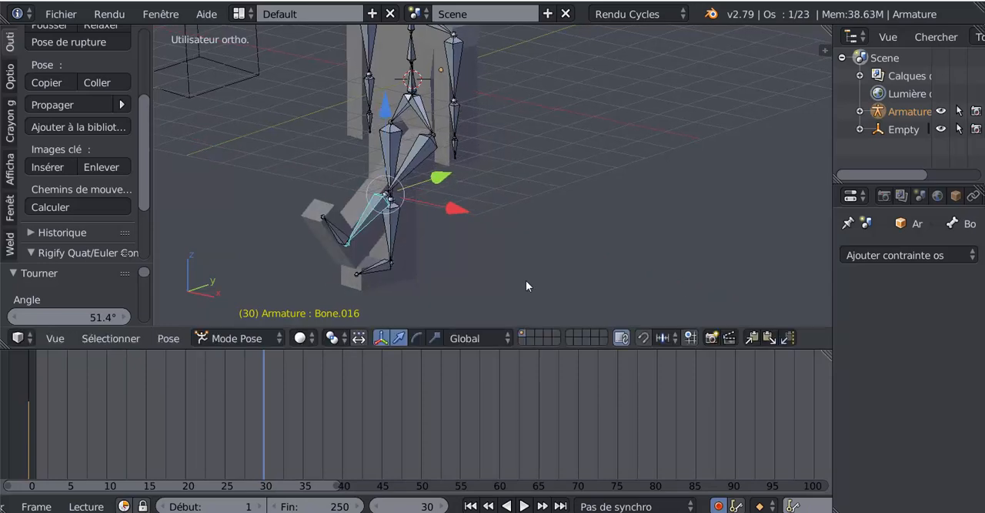
- Rotate the left shin bone -77.1° around its local X axis at frame 30
{"action": "middle_click_drag", "start_coordinate": [526, 281], "coordinate": [560, 272]}
{"action": "scroll", "coordinate": [465, 173], "scroll_direction": "down", "scroll_amount": 4}
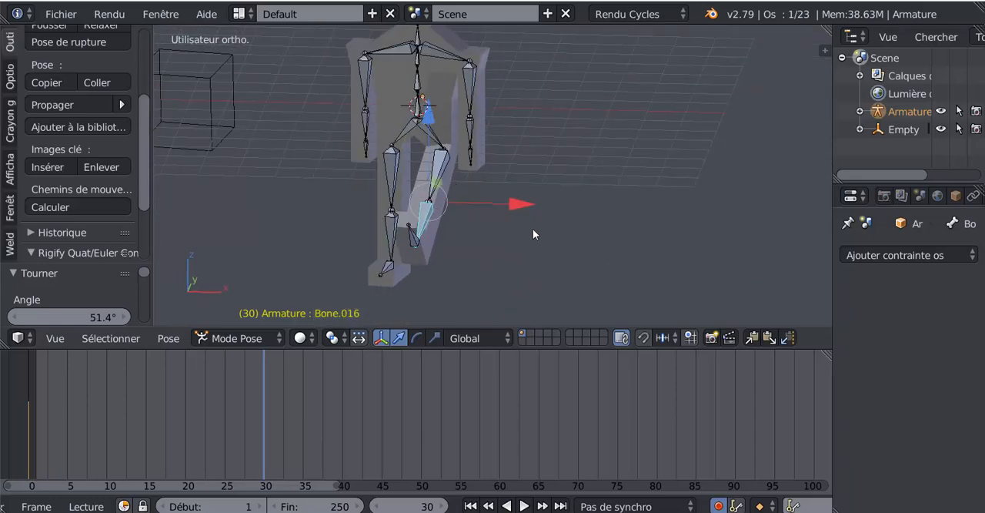
{"action": "middle_click_drag", "start_coordinate": [551, 254], "coordinate": [517, 259]}
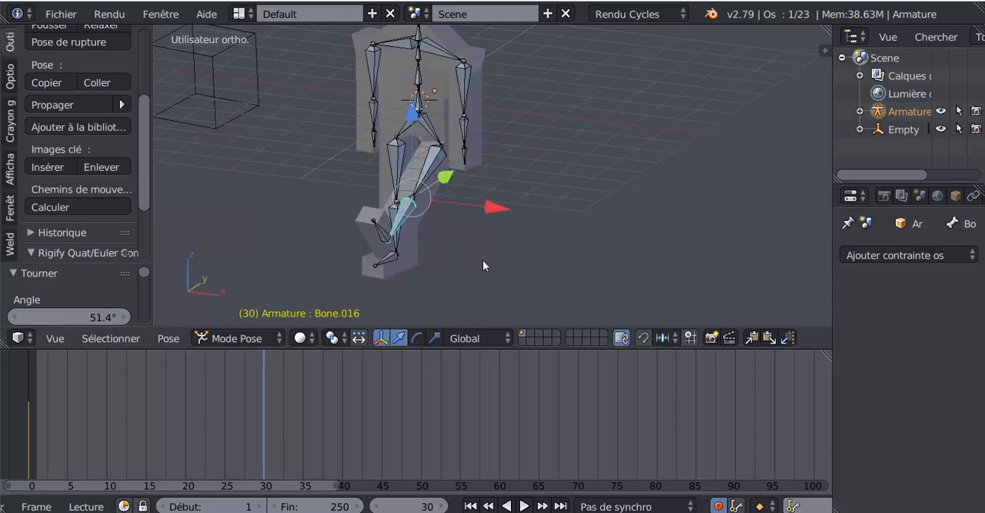
{"action": "key", "text": "r"}
{"action": "key", "text": "x"}
{"action": "key", "text": "x"}
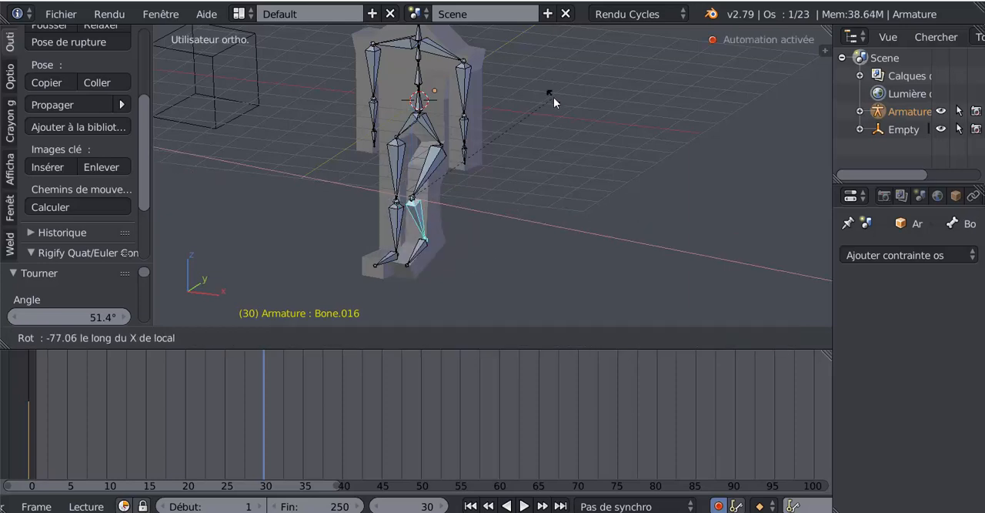
{"action": "left_click", "coordinate": [554, 97]}
- Hide the armature to examine how the mesh bends at the left hip and knee, and show it again
{"action": "left_click", "coordinate": [941, 110]}
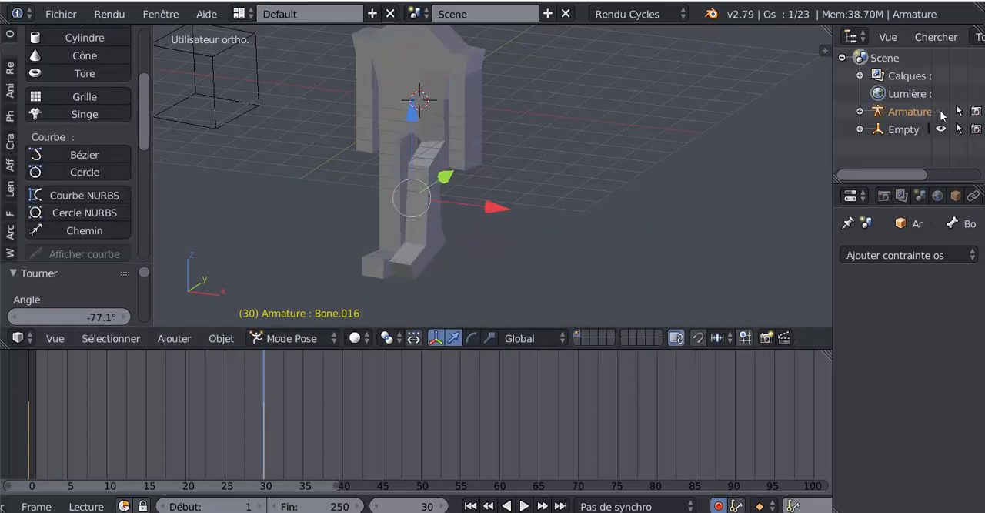
{"action": "middle_click_drag", "start_coordinate": [569, 241], "coordinate": [418, 256]}
{"action": "scroll", "coordinate": [649, 246], "scroll_direction": "down", "scroll_amount": 2}
{"action": "scroll", "coordinate": [496, 258], "scroll_direction": "up", "scroll_amount": 3}
{"action": "scroll", "coordinate": [418, 256], "scroll_direction": "down", "scroll_amount": 1}
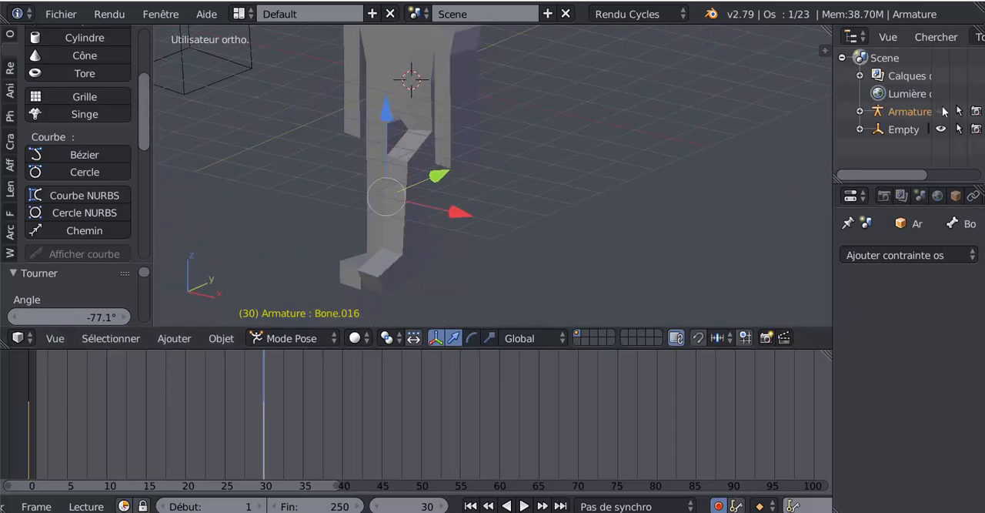
{"action": "left_click", "coordinate": [942, 111]}
- Return to frame 0, select the character mesh and enter its Edit Mode
{"action": "middle_click_drag", "start_coordinate": [549, 216], "coordinate": [576, 212]}
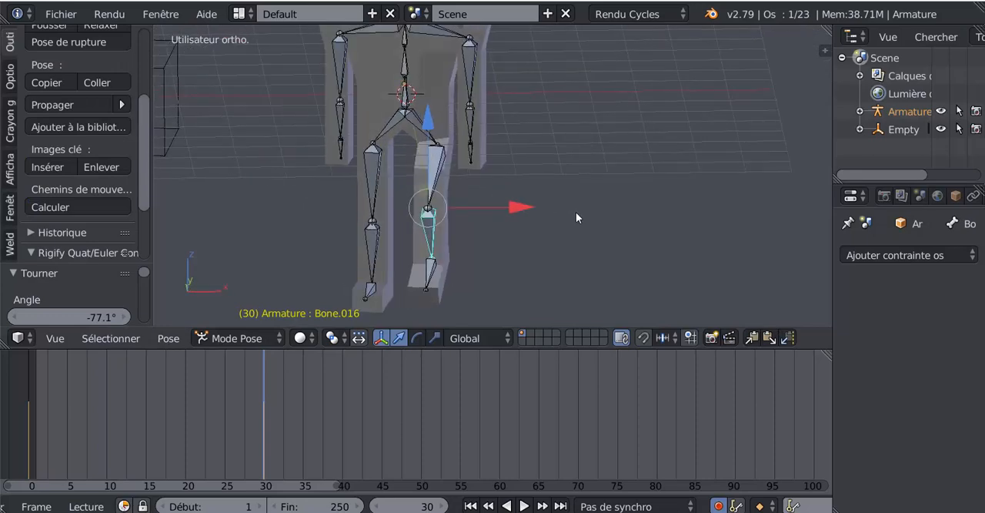
{"action": "scroll", "coordinate": [547, 236], "scroll_direction": "down", "scroll_amount": 3}
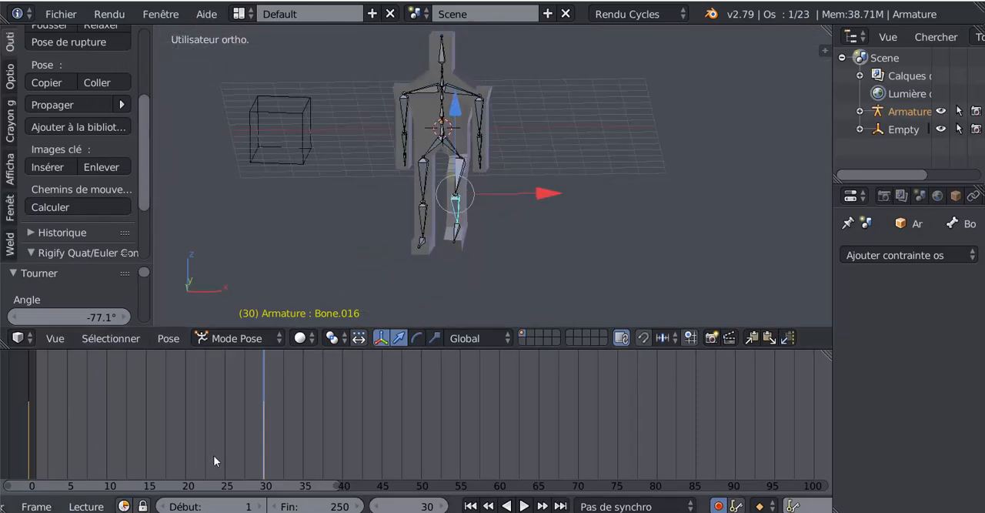
{"action": "left_click_drag", "start_coordinate": [256, 435], "coordinate": [22, 420]}
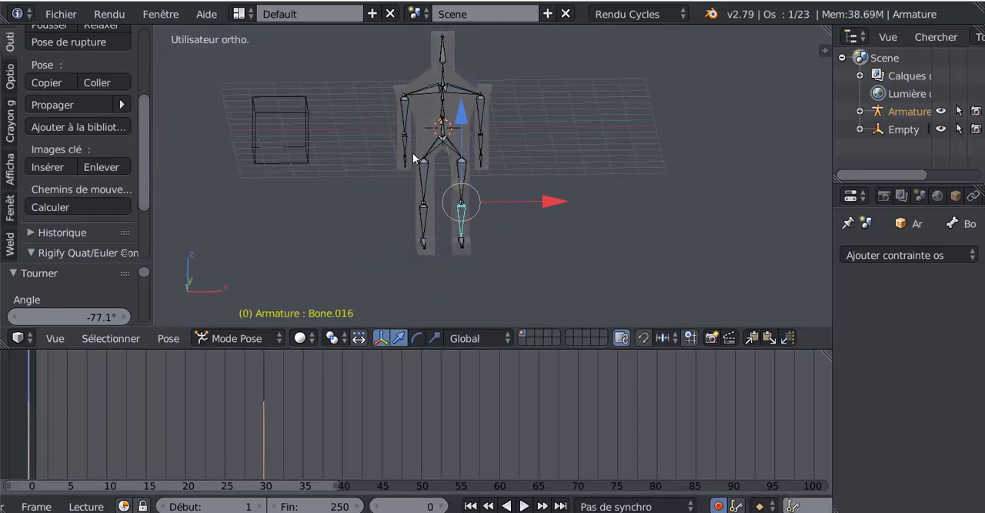
{"action": "right_click", "coordinate": [425, 119]}
{"action": "middle_click_drag", "start_coordinate": [510, 136], "coordinate": [508, 165]}
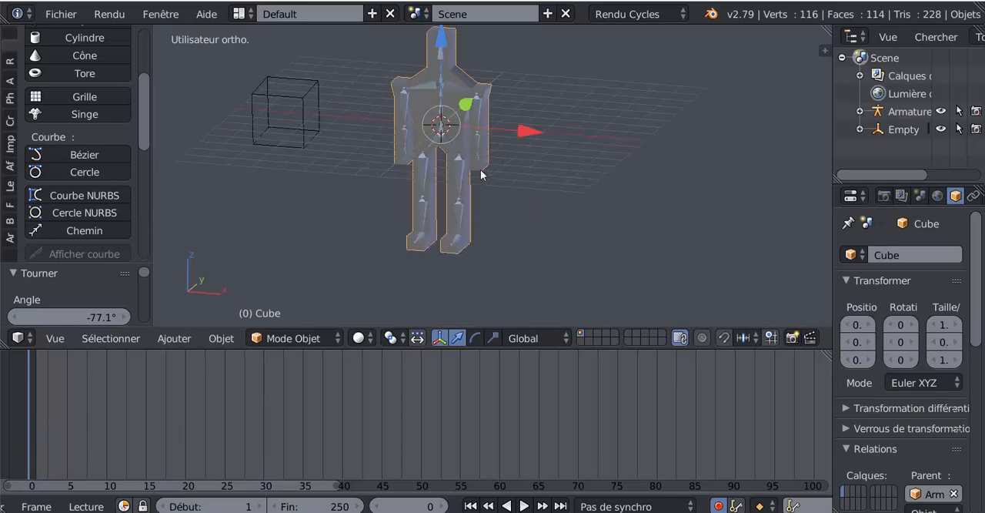
{"action": "left_click", "coordinate": [293, 338]}
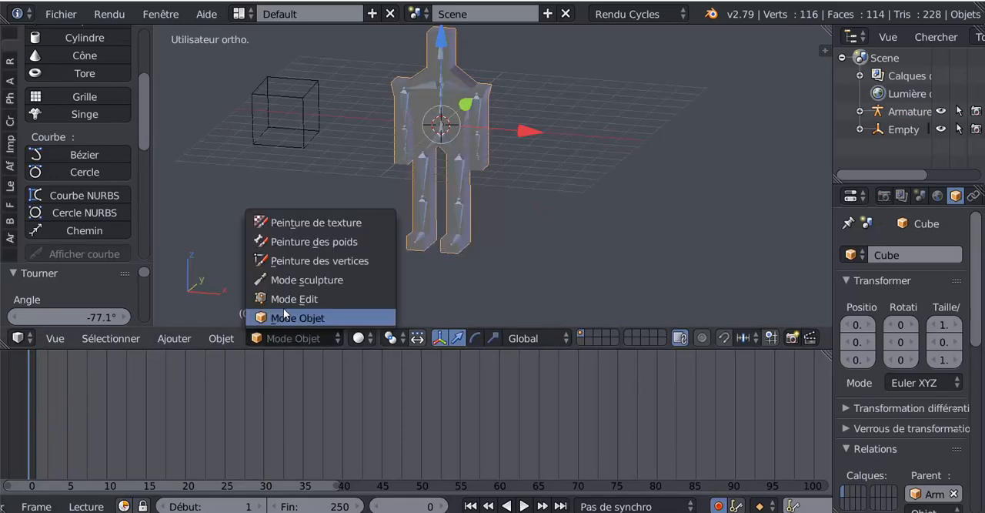
{"action": "left_click", "coordinate": [289, 298]}
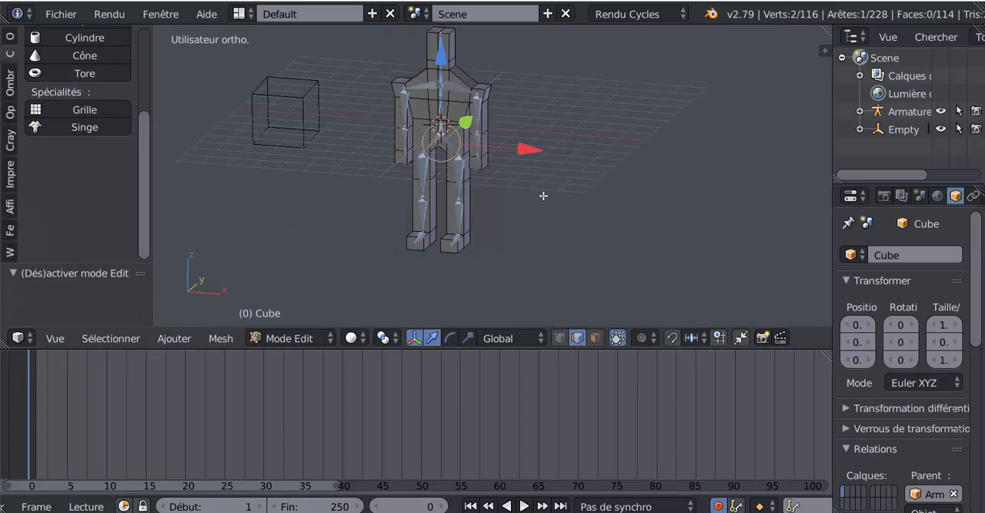
- Select the character's entire mesh and subdivide it three times with one cut each
{"action": "key", "text": "a"}
{"action": "key", "text": "a"}
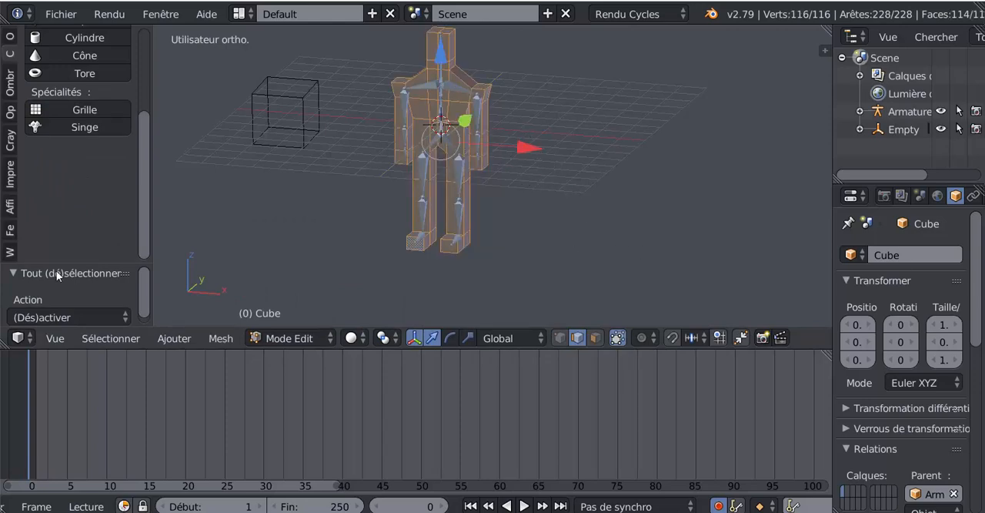
{"action": "left_click_drag", "start_coordinate": [137, 158], "coordinate": [226, 86]}
{"action": "left_click", "coordinate": [10, 37]}
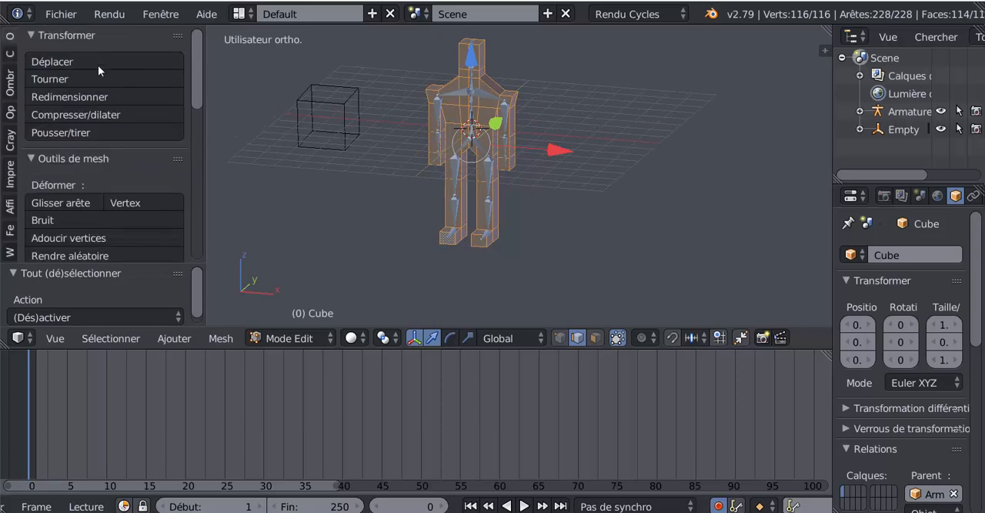
{"action": "scroll", "coordinate": [196, 112], "scroll_direction": "down", "scroll_amount": 6}
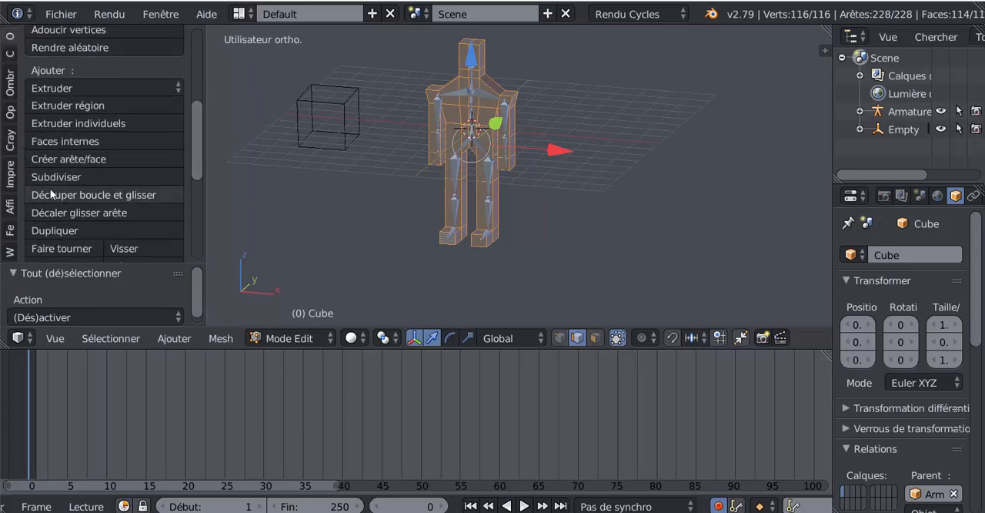
{"action": "left_click", "coordinate": [51, 174]}
{"action": "left_click", "coordinate": [51, 175]}
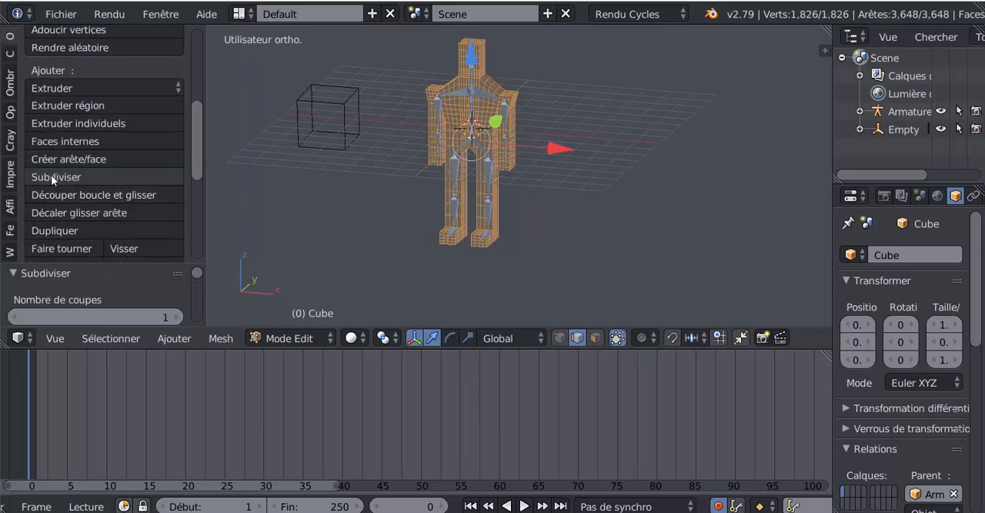
{"action": "left_click", "coordinate": [50, 174]}
{"action": "scroll", "coordinate": [308, 211], "scroll_direction": "up", "scroll_amount": 4}
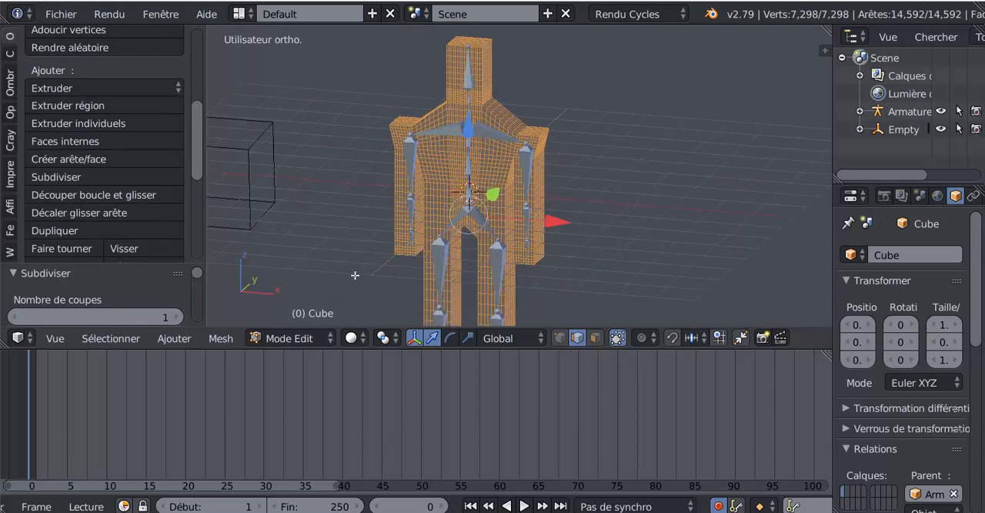
- Look over the subdivided character mesh and switch it back to Object Mode
{"action": "left_click_drag", "start_coordinate": [198, 158], "coordinate": [199, 216]}
{"action": "scroll", "coordinate": [590, 259], "scroll_direction": "down", "scroll_amount": 4}
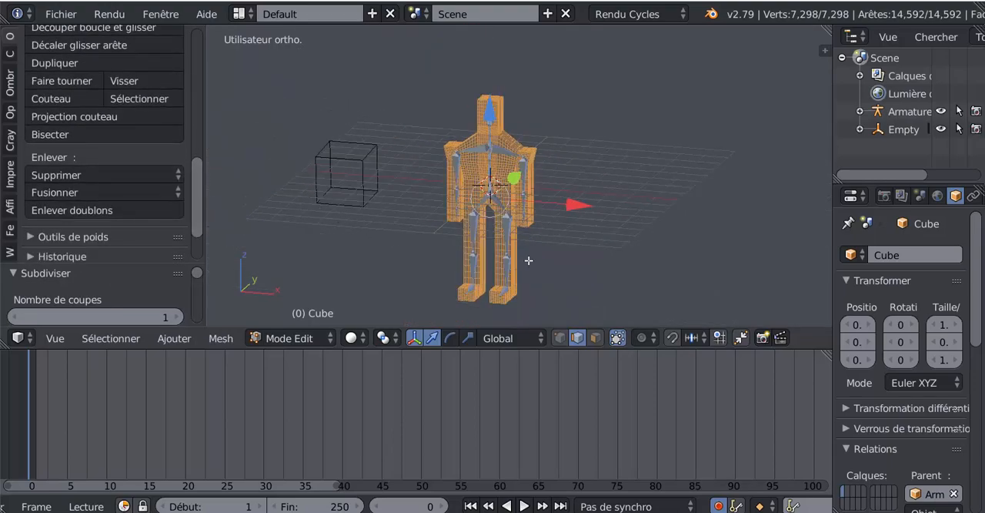
{"action": "middle_click_drag", "start_coordinate": [533, 250], "coordinate": [495, 230], "text": "shift"}
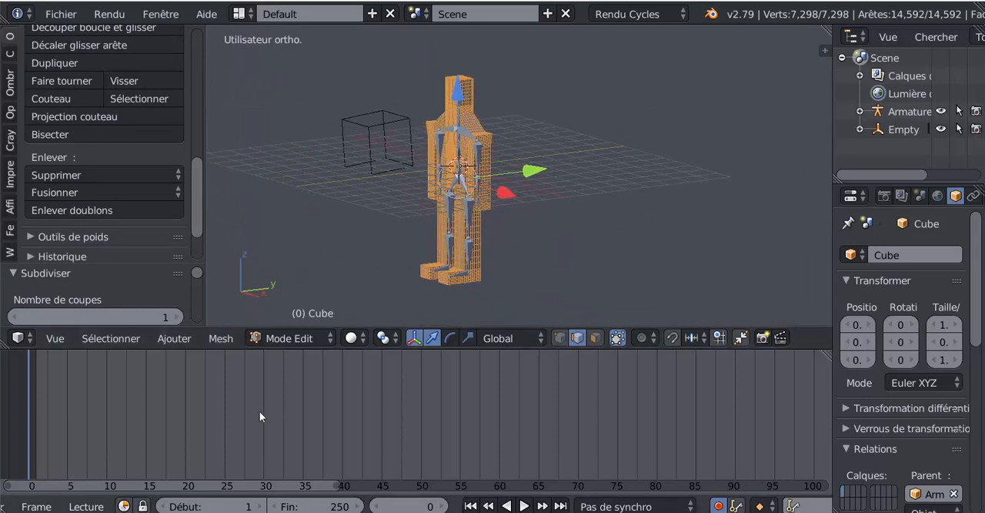
{"action": "left_click", "coordinate": [296, 338]}
{"action": "left_click", "coordinate": [286, 315]}
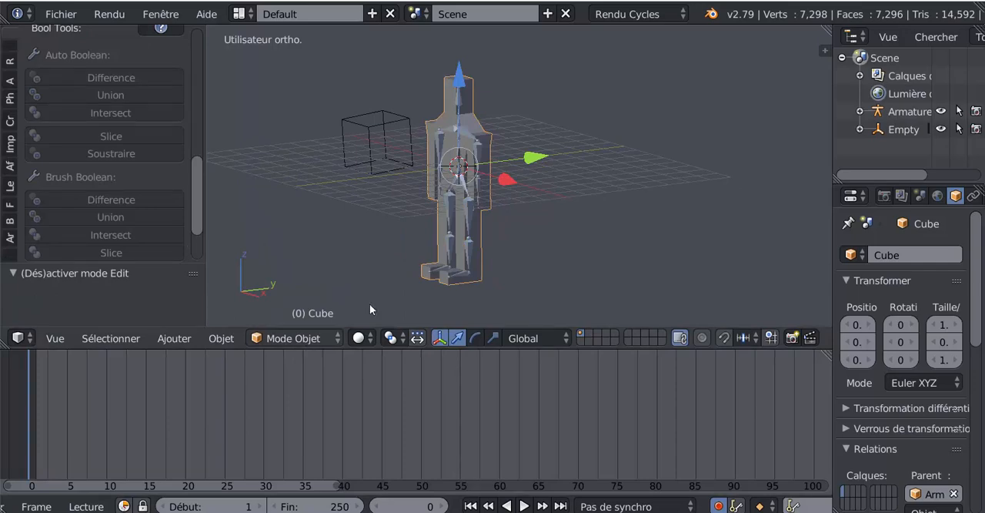
- Select the armature's left hip bone and play the leg animation from frame 0, stopping it at frame 26
{"action": "right_click", "coordinate": [464, 179]}
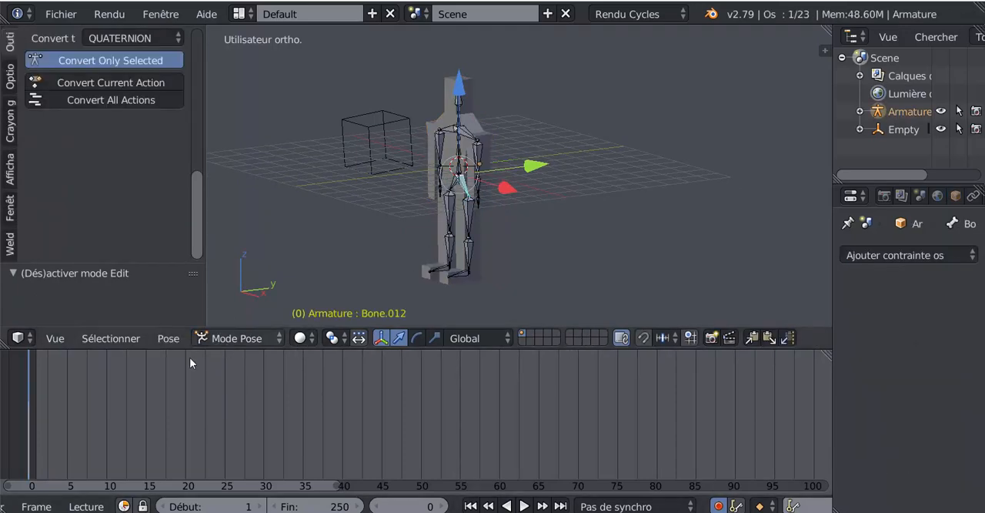
{"action": "key", "text": "alt+a"}
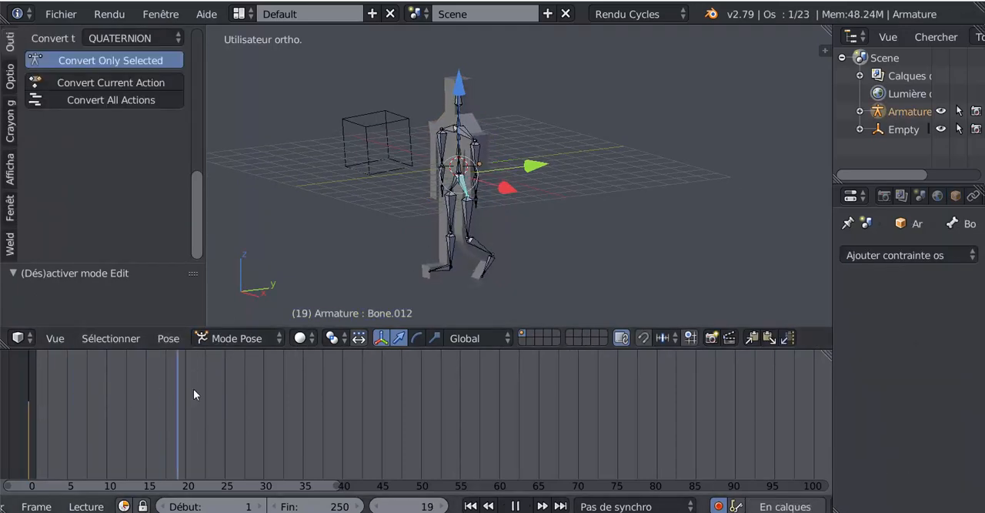
{"action": "key", "text": "alt+a"}
- Examine the armature's rest pose in Edit Mode, return to Pose Mode and look through the pose tools
{"action": "scroll", "coordinate": [415, 198], "scroll_direction": "up", "scroll_amount": 3}
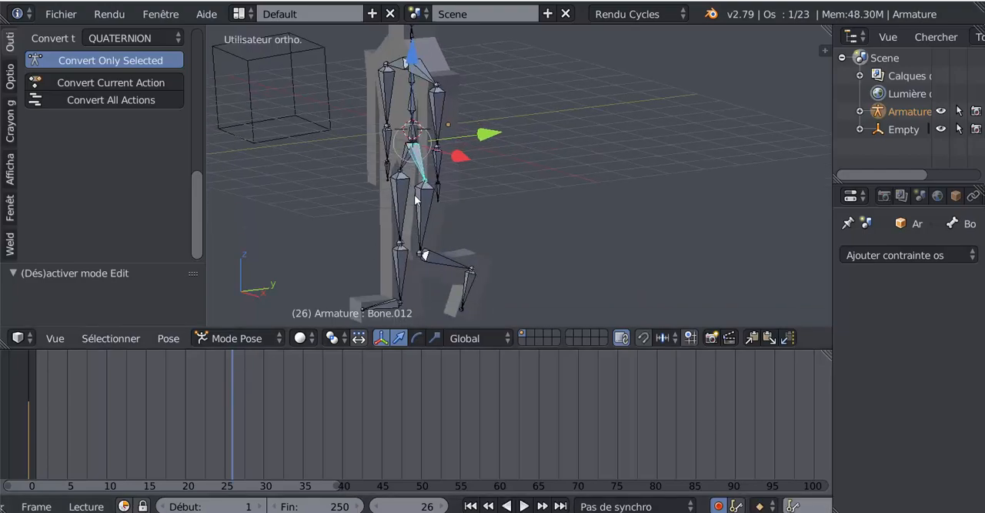
{"action": "middle_click_drag", "start_coordinate": [416, 198], "coordinate": [390, 232]}
{"action": "key", "text": "Tab"}
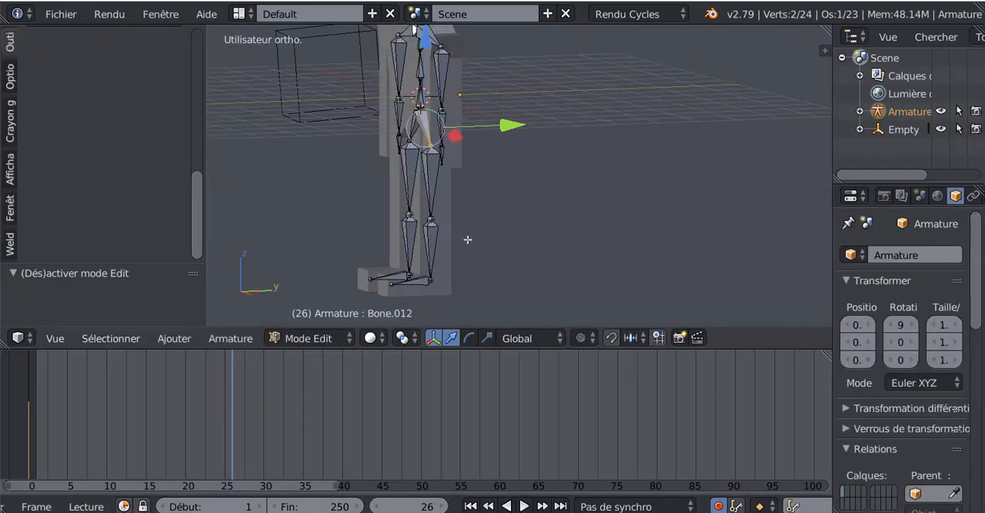
{"action": "key", "text": "Tab"}
{"action": "mouse_move", "coordinate": [468, 239]}
{"action": "middle_mouse_down"}
{"action": "mouse_move", "coordinate": [478, 241]}
{"action": "mouse_move", "coordinate": [376, 245]}
{"action": "mouse_move", "coordinate": [392, 225]}
{"action": "mouse_move", "coordinate": [494, 236]}
{"action": "mouse_move", "coordinate": [475, 232]}
{"action": "middle_mouse_up"}
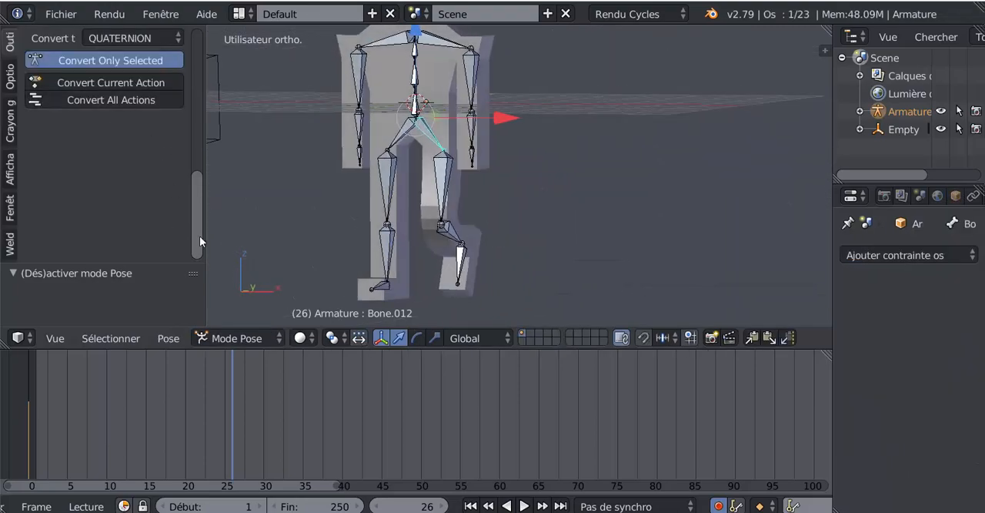
{"action": "left_click_drag", "start_coordinate": [199, 236], "coordinate": [202, 89]}
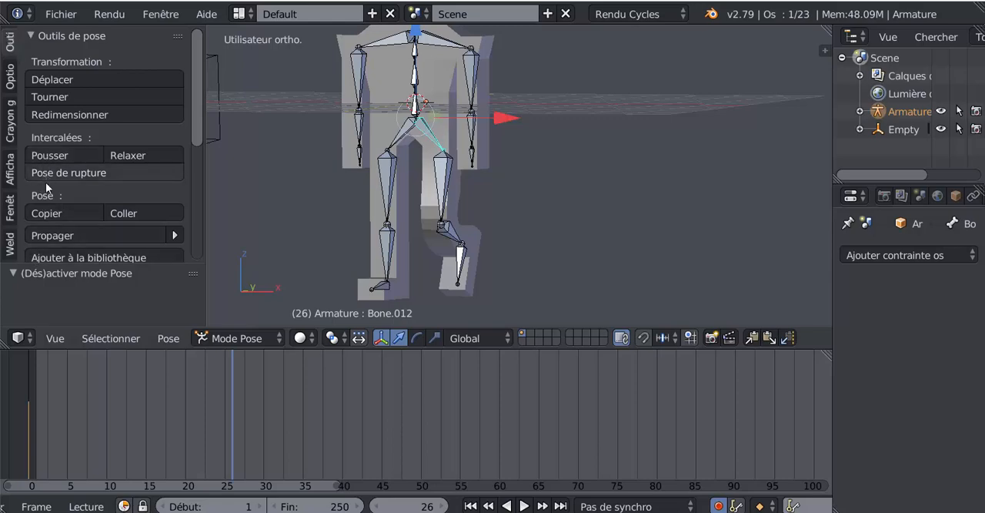
{"action": "scroll", "coordinate": [45, 181], "scroll_direction": "down", "scroll_amount": 6}
- Switch the armature from Pose Mode through Edit Mode to Object Mode
{"action": "key", "text": "Tab"}
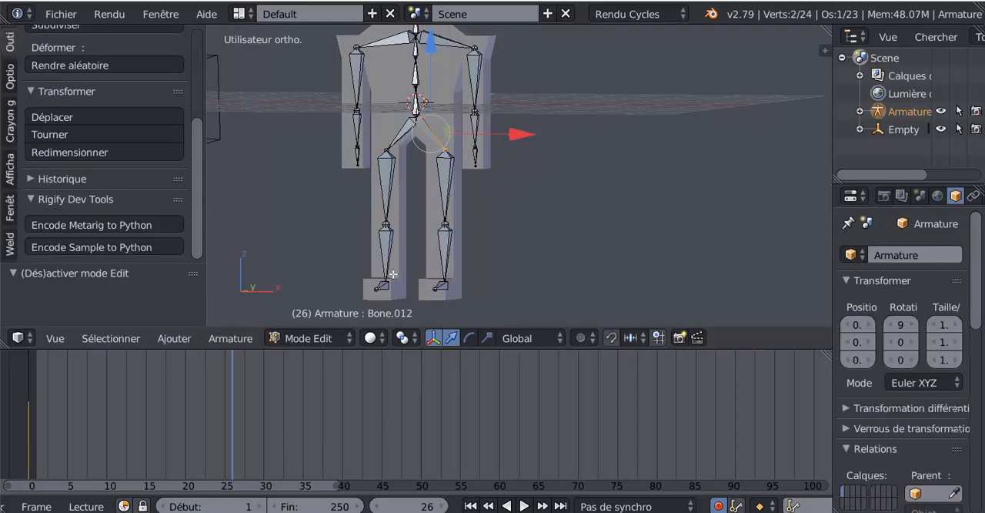
{"action": "left_click", "coordinate": [304, 338]}
{"action": "left_click", "coordinate": [312, 315]}
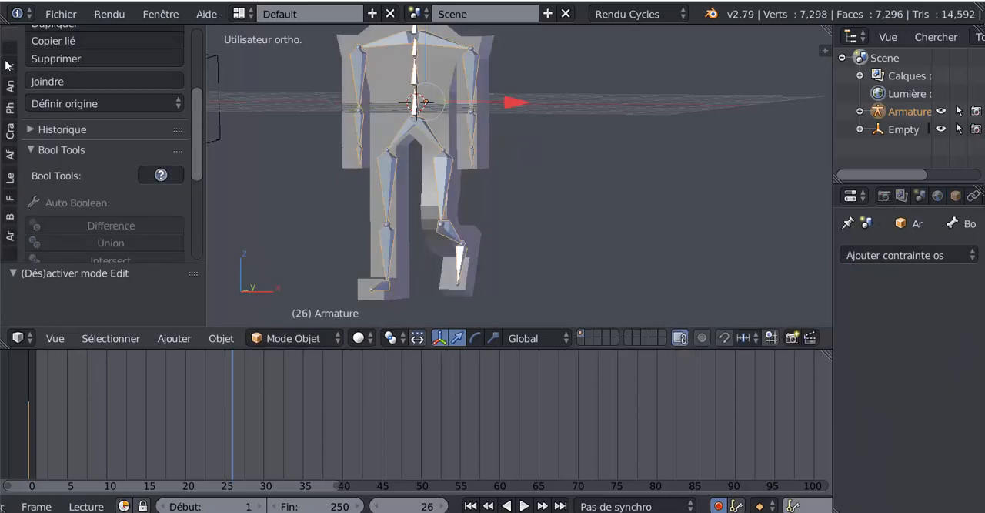
- Look through the object tools available for the armature in Object Mode
{"action": "scroll", "coordinate": [46, 72], "scroll_direction": "up", "scroll_amount": 5}
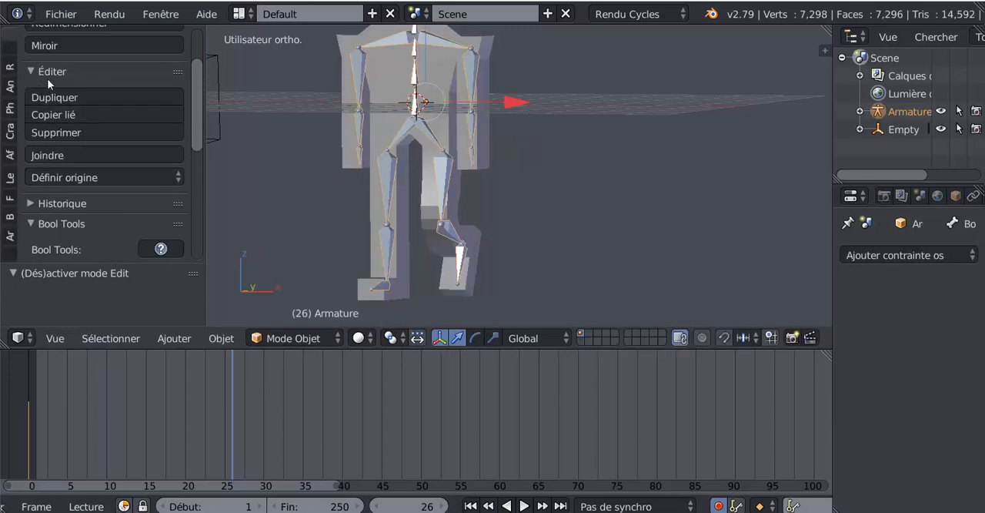
{"action": "scroll", "coordinate": [48, 83], "scroll_direction": "up", "scroll_amount": 1}
{"action": "scroll", "coordinate": [54, 124], "scroll_direction": "down", "scroll_amount": 4}
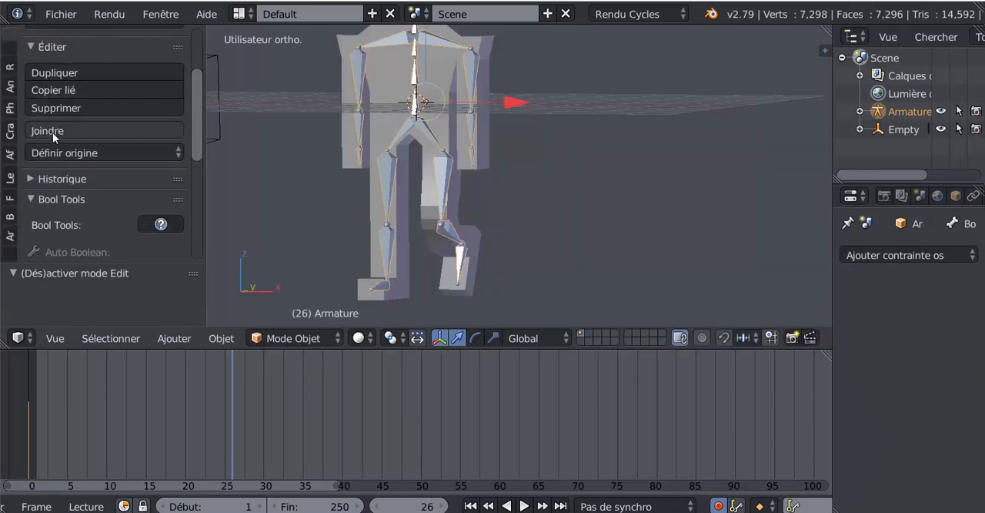
{"action": "scroll", "coordinate": [57, 143], "scroll_direction": "down", "scroll_amount": 3}
{"action": "scroll", "coordinate": [58, 153], "scroll_direction": "up", "scroll_amount": 6}
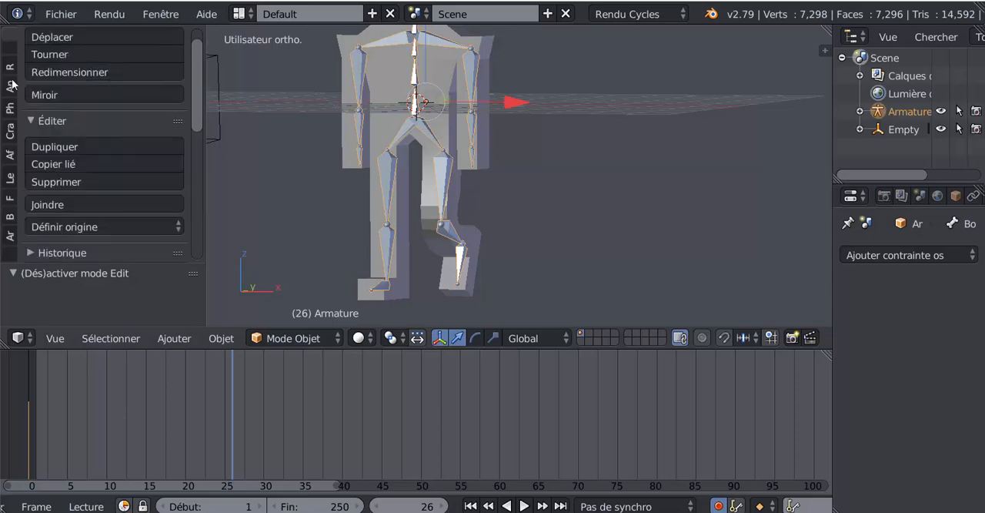
{"action": "scroll", "coordinate": [75, 51], "scroll_direction": "up", "scroll_amount": 1}
{"action": "scroll", "coordinate": [84, 159], "scroll_direction": "down", "scroll_amount": 4}
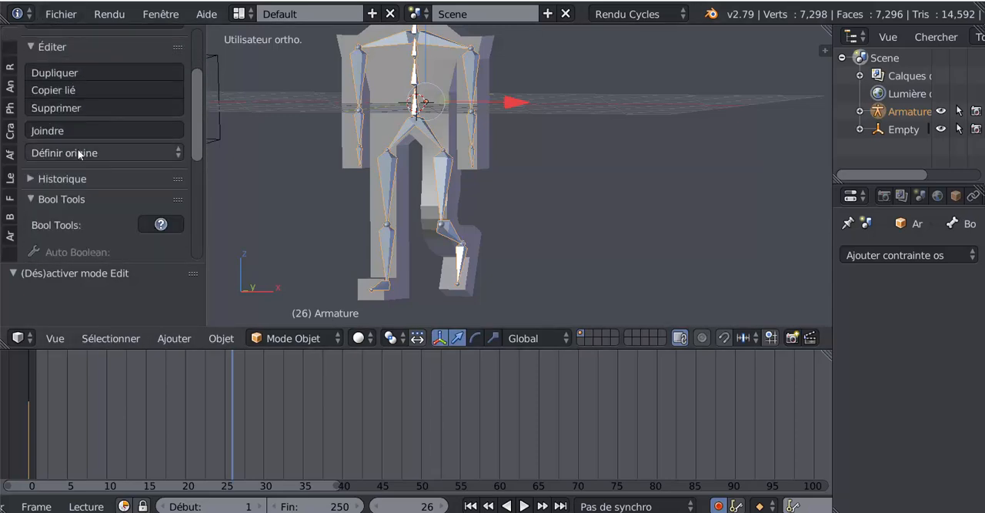
{"action": "scroll", "coordinate": [73, 154], "scroll_direction": "down", "scroll_amount": 2}
{"action": "scroll", "coordinate": [77, 161], "scroll_direction": "up", "scroll_amount": 5}
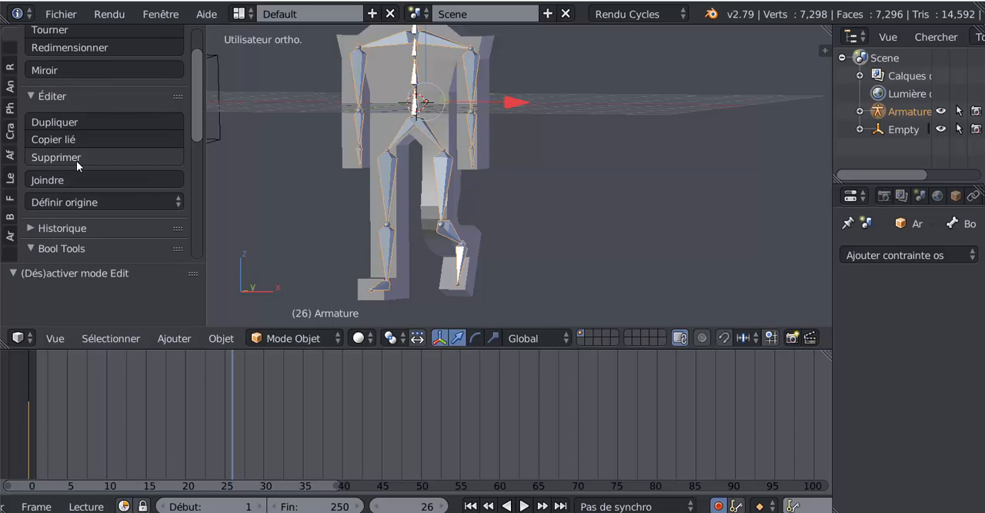
{"action": "scroll", "coordinate": [77, 161], "scroll_direction": "up", "scroll_amount": 1}
{"action": "scroll", "coordinate": [76, 160], "scroll_direction": "up", "scroll_amount": 1}
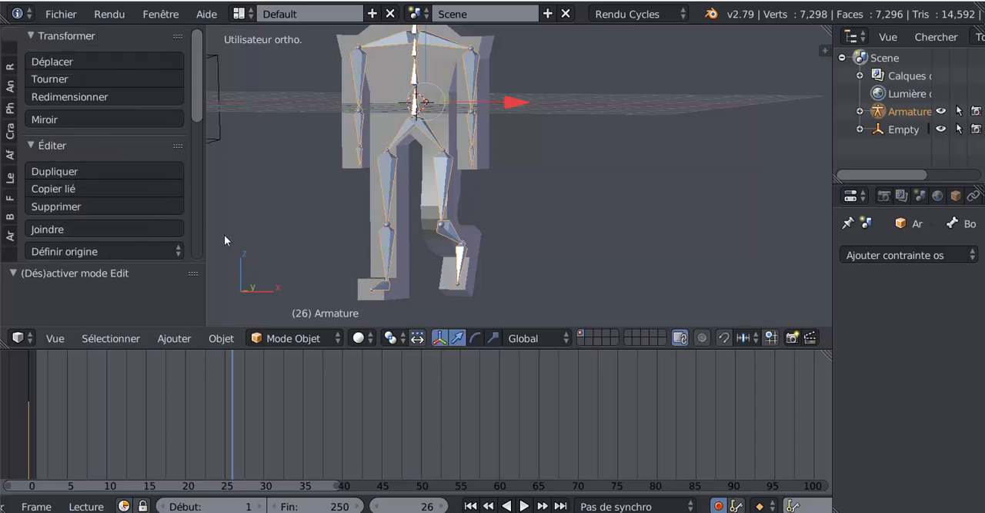
- Return the timeline to frame 0 and apply smooth shading to the character mesh
{"action": "left_click_drag", "start_coordinate": [226, 368], "coordinate": [19, 403]}
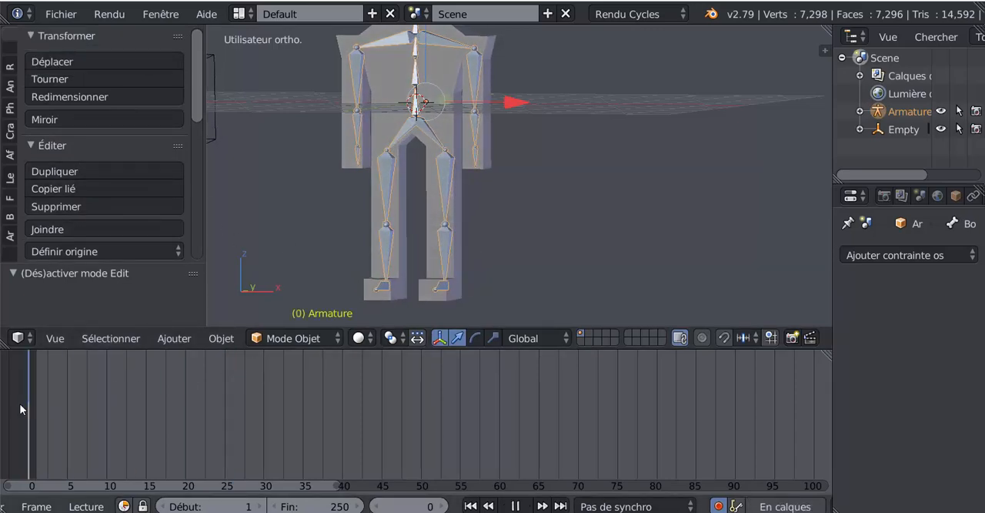
{"action": "right_click", "coordinate": [442, 98]}
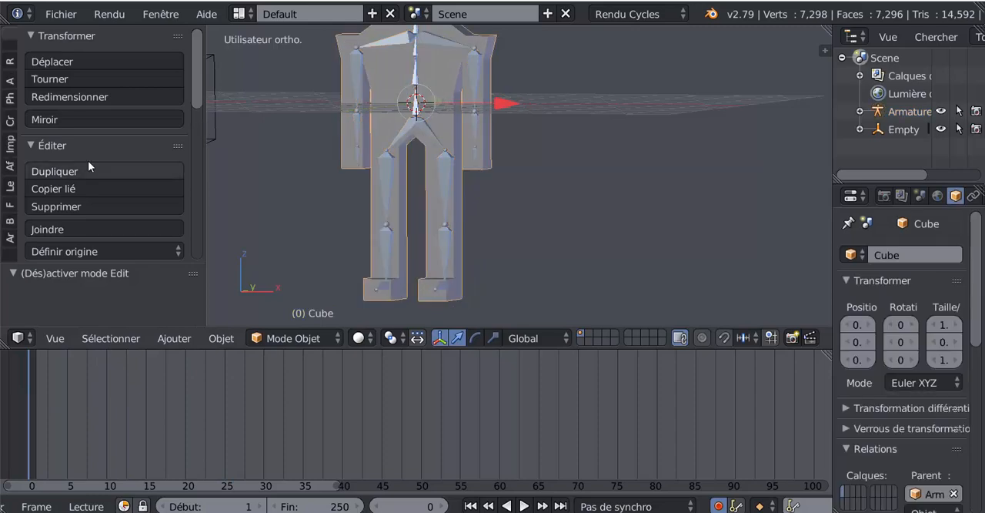
{"action": "scroll", "coordinate": [64, 214], "scroll_direction": "down", "scroll_amount": 2}
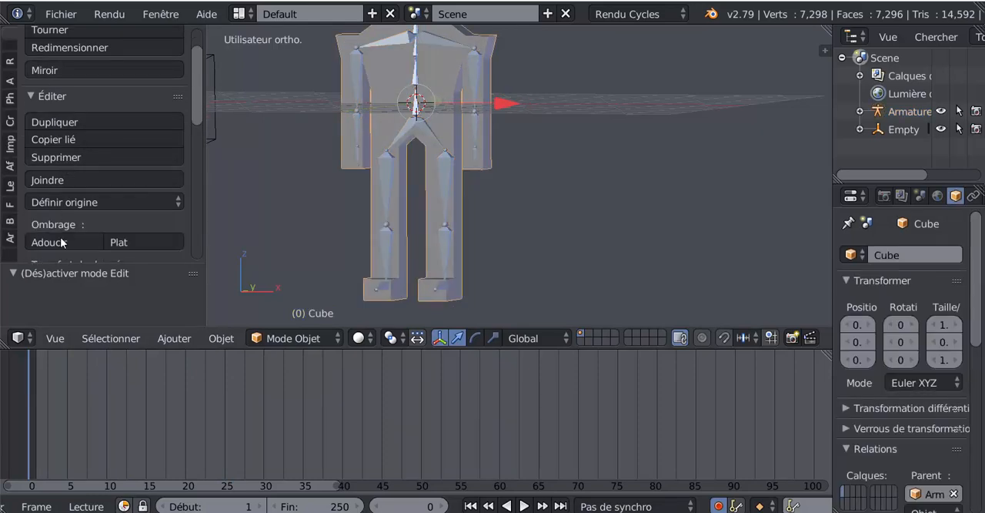
{"action": "left_click", "coordinate": [56, 242]}
{"action": "middle_click_drag", "start_coordinate": [536, 201], "coordinate": [473, 204]}
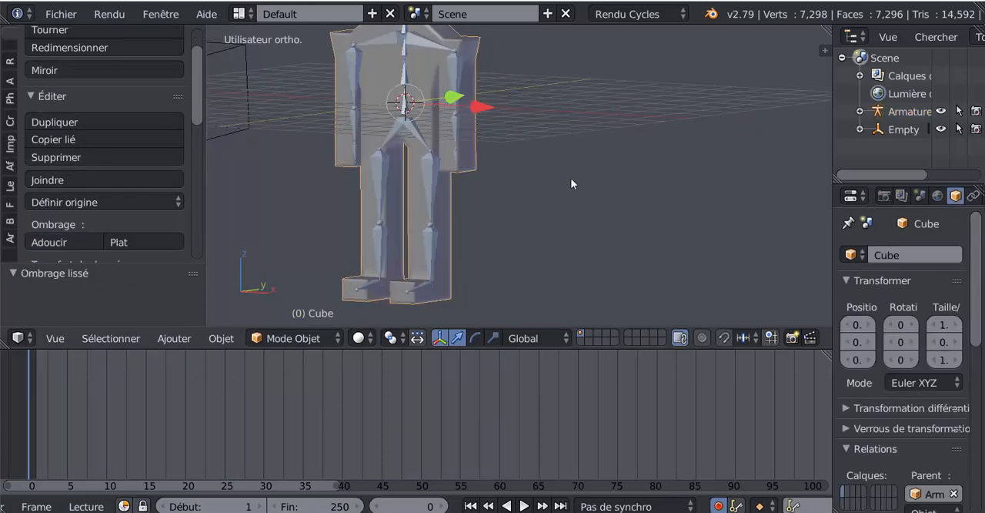
{"action": "middle_click_drag", "start_coordinate": [570, 183], "coordinate": [537, 241], "text": "shift"}
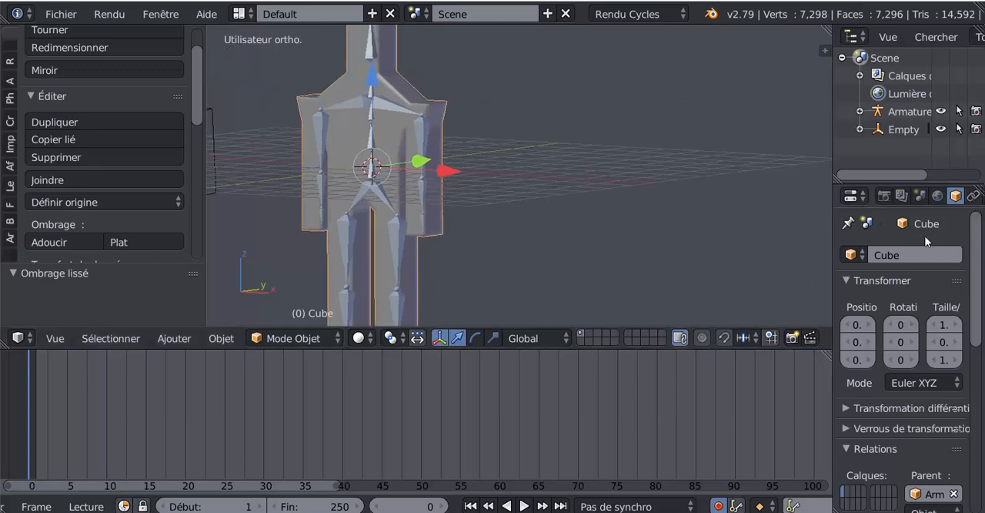
{"action": "key", "text": "Tab"}
{"action": "key", "text": "Tab"}
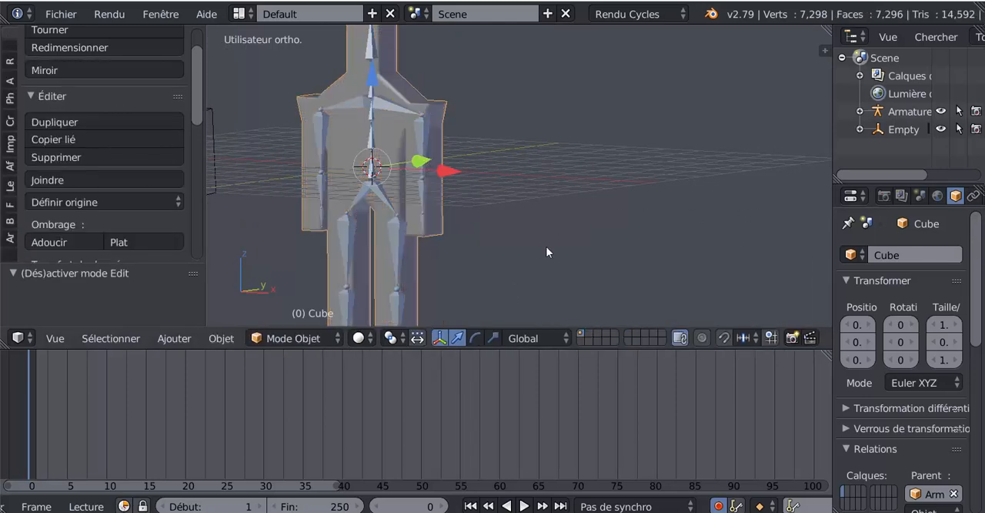
- Widen the properties area and add a Subdivision Surface modifier to the character mesh
{"action": "scroll", "coordinate": [548, 244], "scroll_direction": "down", "scroll_amount": 3}
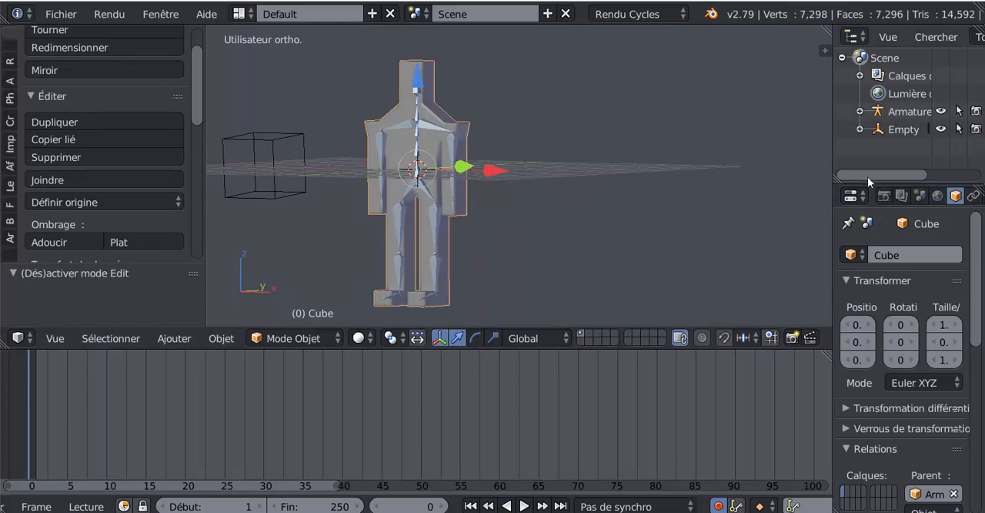
{"action": "left_click_drag", "start_coordinate": [832, 185], "coordinate": [757, 178]}
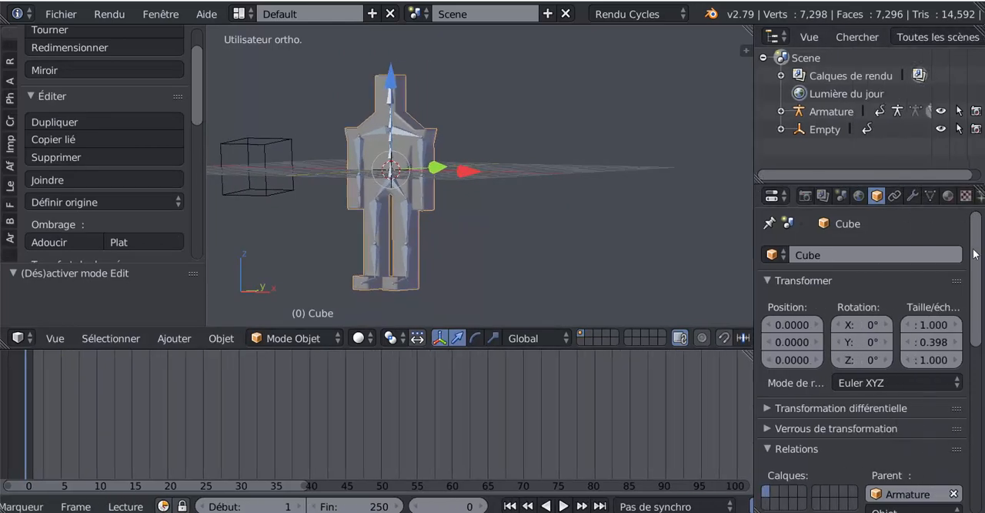
{"action": "left_click", "coordinate": [913, 196]}
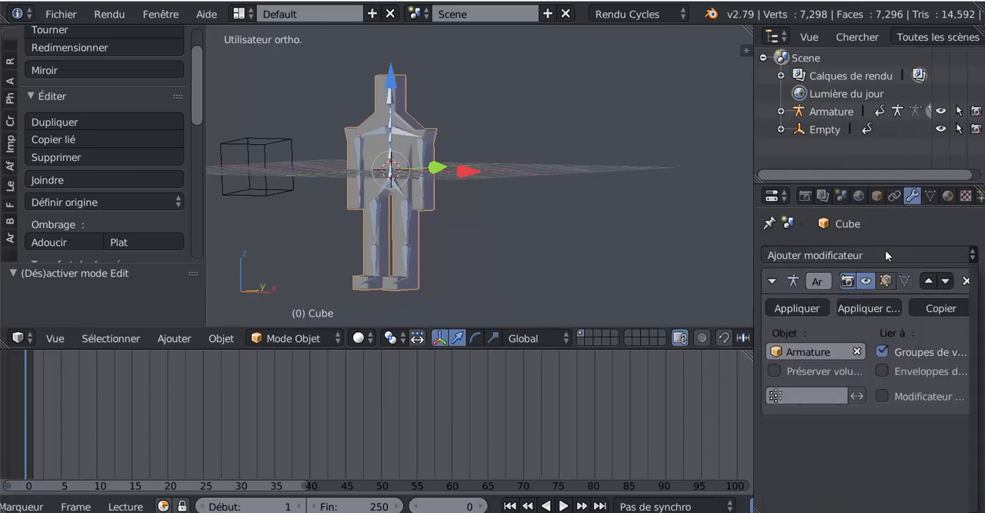
{"action": "left_click", "coordinate": [885, 255]}
{"action": "scroll", "coordinate": [601, 411], "scroll_direction": "down", "scroll_amount": 5}
{"action": "scroll", "coordinate": [648, 504], "scroll_direction": "down", "scroll_amount": 2}
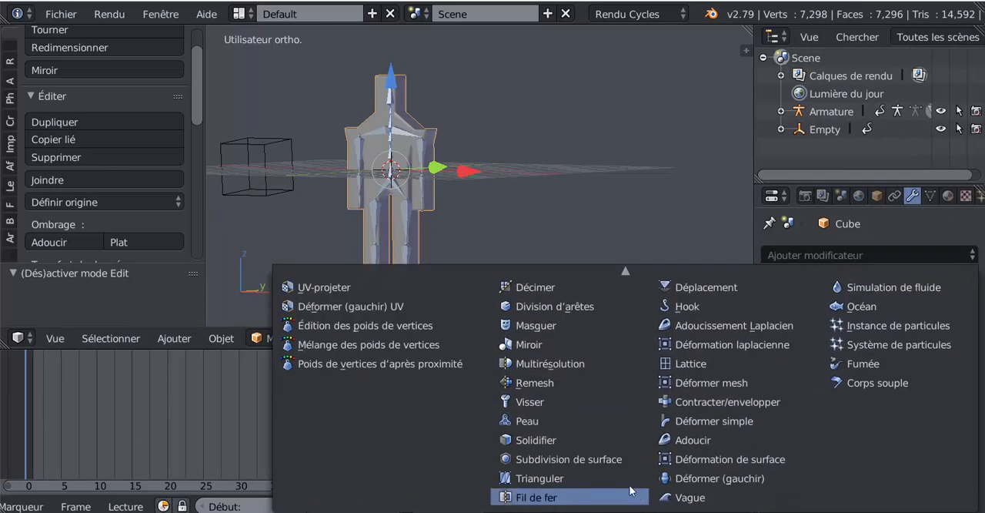
{"action": "left_click", "coordinate": [600, 457]}
{"action": "scroll", "coordinate": [439, 220], "scroll_direction": "up", "scroll_amount": 3}
{"action": "middle_click_drag", "start_coordinate": [434, 229], "coordinate": [473, 228]}
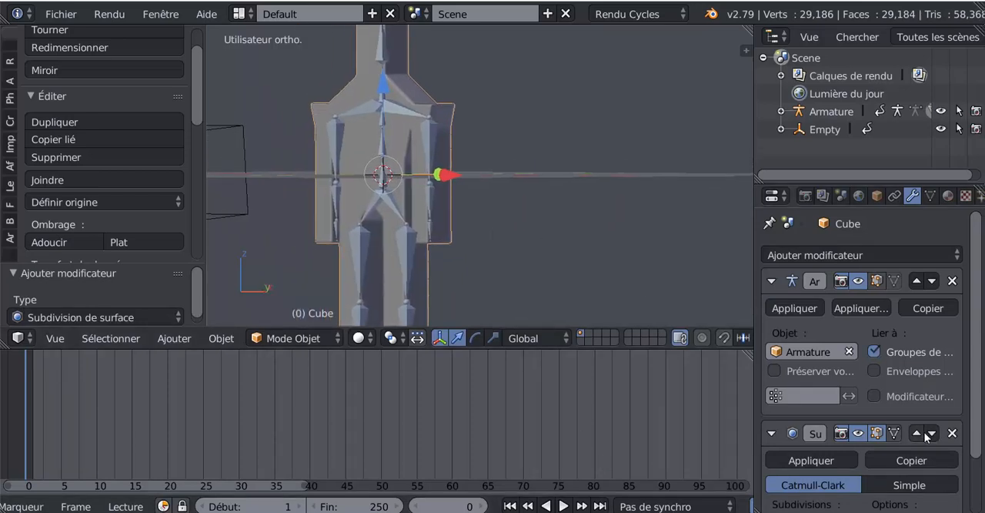
- Move the Subsurf modifier above the Armature modifier in the mesh's modifier stack
{"action": "scroll", "coordinate": [973, 354], "scroll_direction": "down", "scroll_amount": 3}
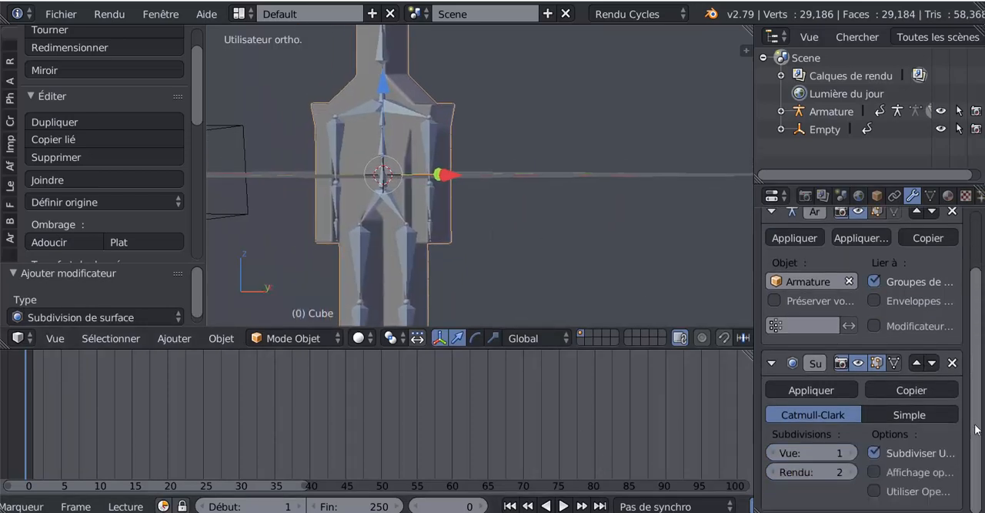
{"action": "left_click", "coordinate": [916, 363]}
{"action": "scroll", "coordinate": [979, 338], "scroll_direction": "up", "scroll_amount": 2}
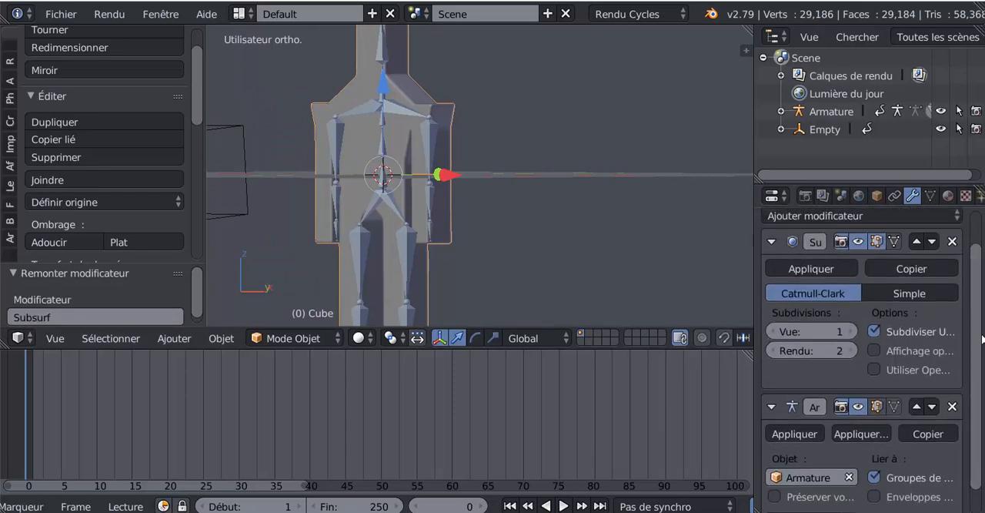
{"action": "scroll", "coordinate": [972, 327], "scroll_direction": "up", "scroll_amount": 2}
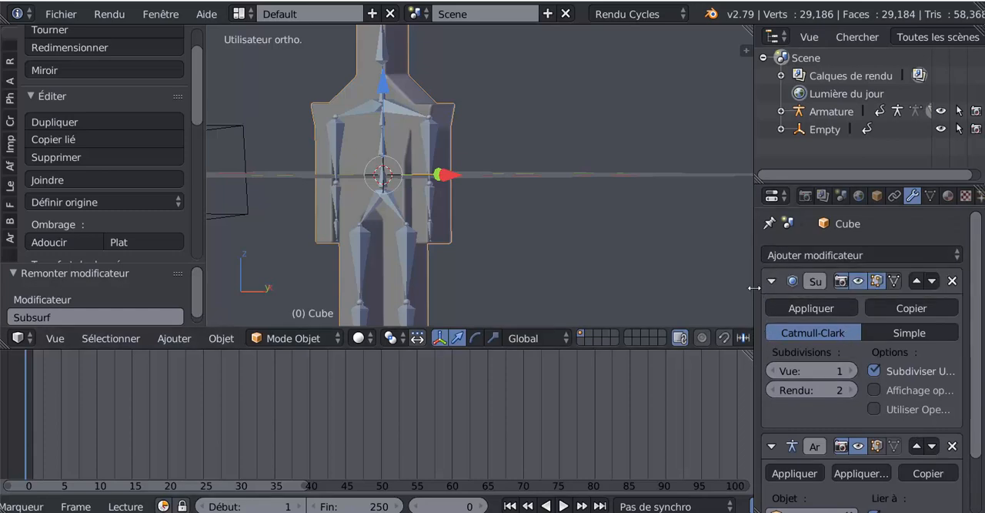
- Apply the Catmull-Clark Subsurf modifier to the character mesh and check the denser geometry in Edit Mode
{"action": "left_click_drag", "start_coordinate": [755, 285], "coordinate": [673, 286]}
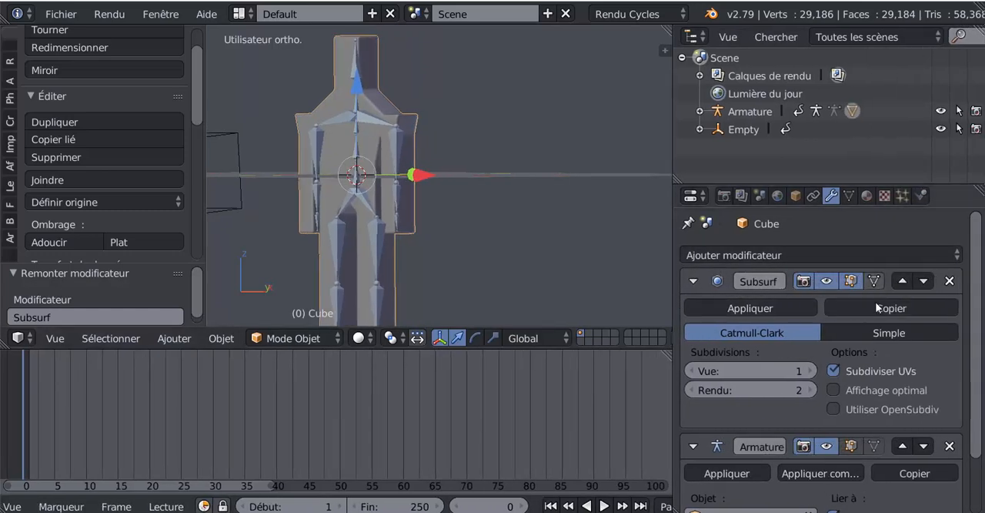
{"action": "left_click", "coordinate": [752, 310]}
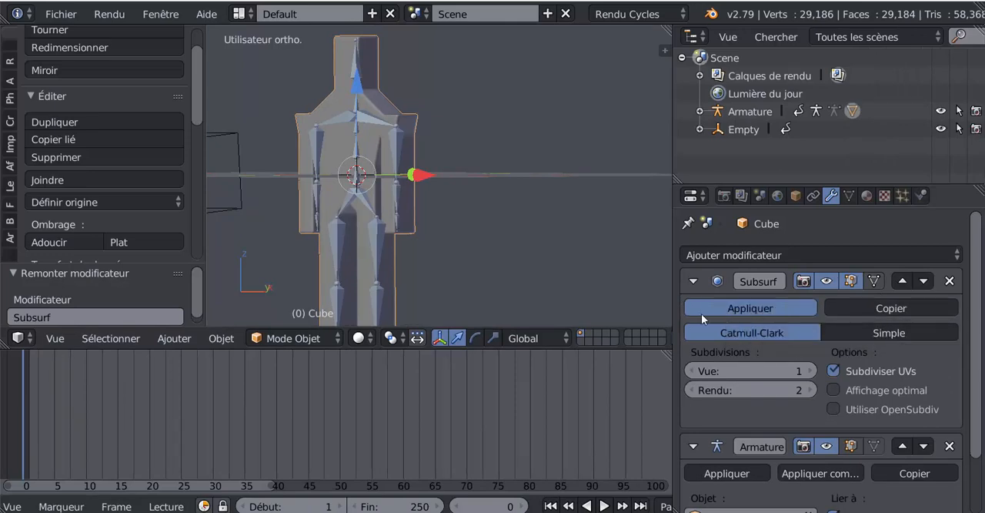
{"action": "key", "text": "Tab"}
{"action": "middle_click_drag", "start_coordinate": [528, 259], "coordinate": [482, 266]}
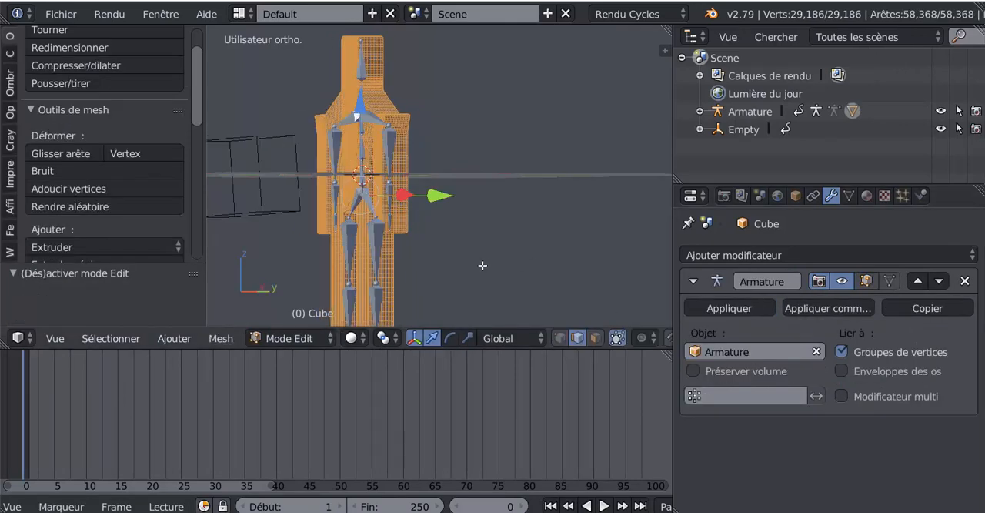
{"action": "key", "text": "Tab"}
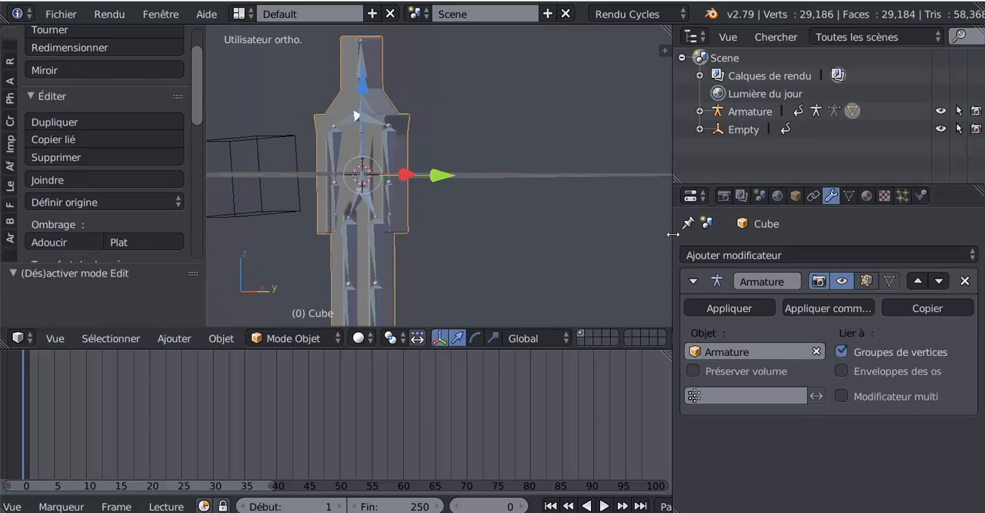
- Narrow the properties area again and hide the armature so only the character mesh is displayed
{"action": "left_click_drag", "start_coordinate": [675, 239], "coordinate": [784, 231]}
{"action": "scroll", "coordinate": [523, 187], "scroll_direction": "down", "scroll_amount": 2}
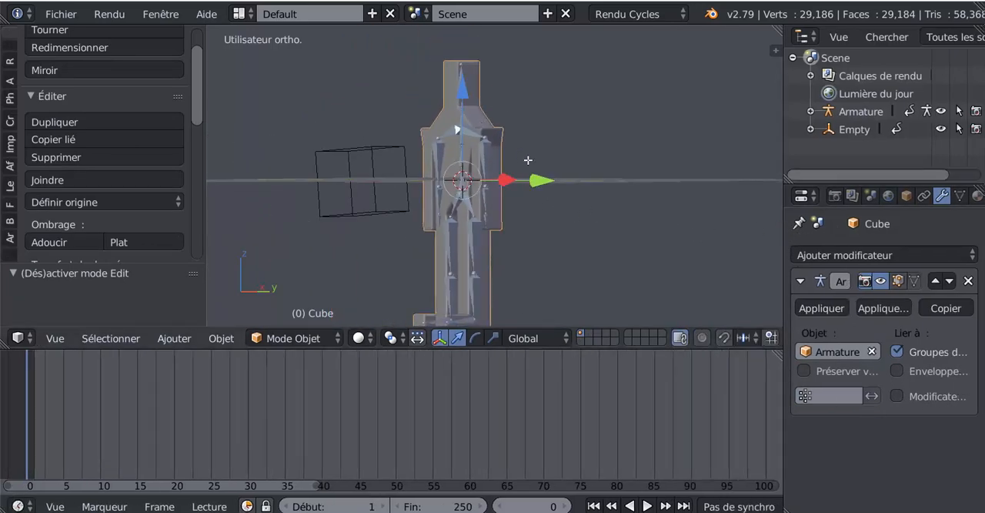
{"action": "key", "text": "Tab"}
{"action": "key", "text": "Tab"}
{"action": "key", "text": "Tab"}
{"action": "key", "text": "Tab"}
{"action": "middle_click_drag", "start_coordinate": [560, 190], "coordinate": [493, 231]}
{"action": "left_click", "coordinate": [941, 111]}
{"action": "scroll", "coordinate": [608, 226], "scroll_direction": "up", "scroll_amount": 5}
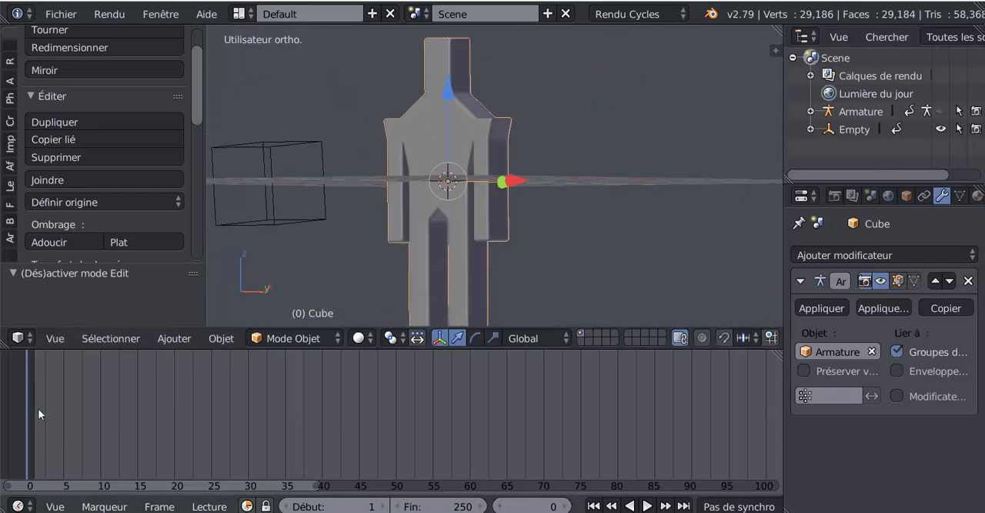
- Play the leg animation from frame 0, stop it at frame 20 and inspect the bent leg from the side
{"action": "key", "text": "alt+a"}
{"action": "key", "text": "alt+a"}
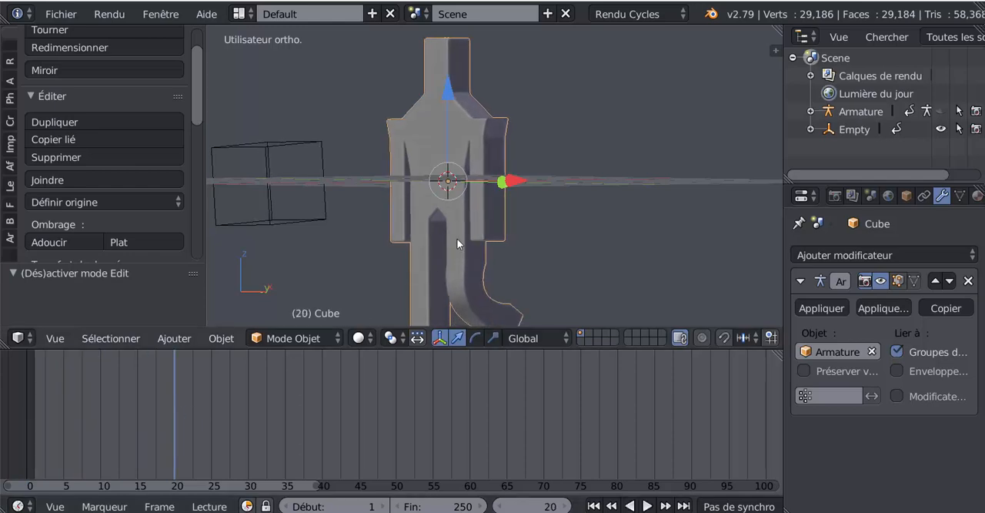
{"action": "middle_click_drag", "start_coordinate": [456, 237], "coordinate": [542, 255]}
{"action": "scroll", "coordinate": [550, 248], "scroll_direction": "up", "scroll_amount": 3}
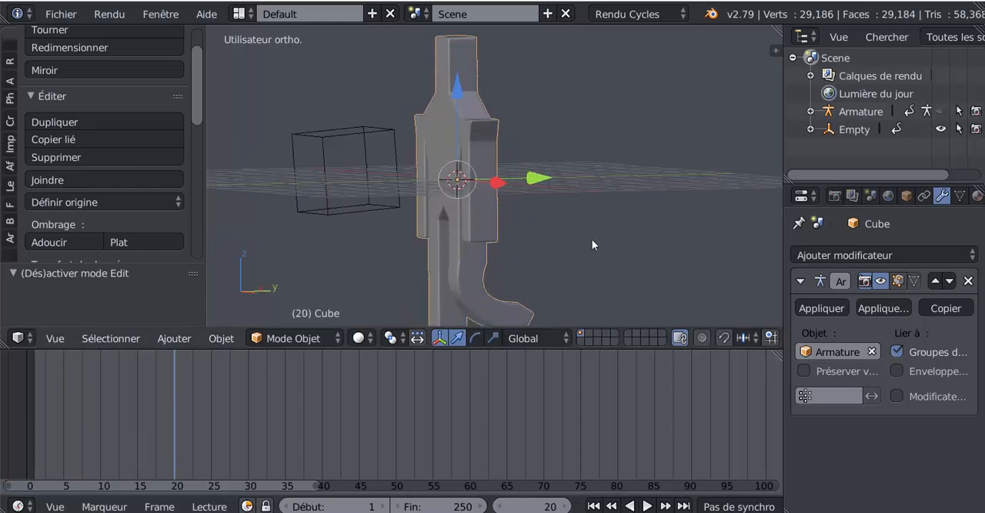
- Enable ambient occlusion in the 3D view's shading settings
{"action": "left_click_drag", "start_coordinate": [775, 50], "coordinate": [657, 318]}
{"action": "key", "text": "n"}
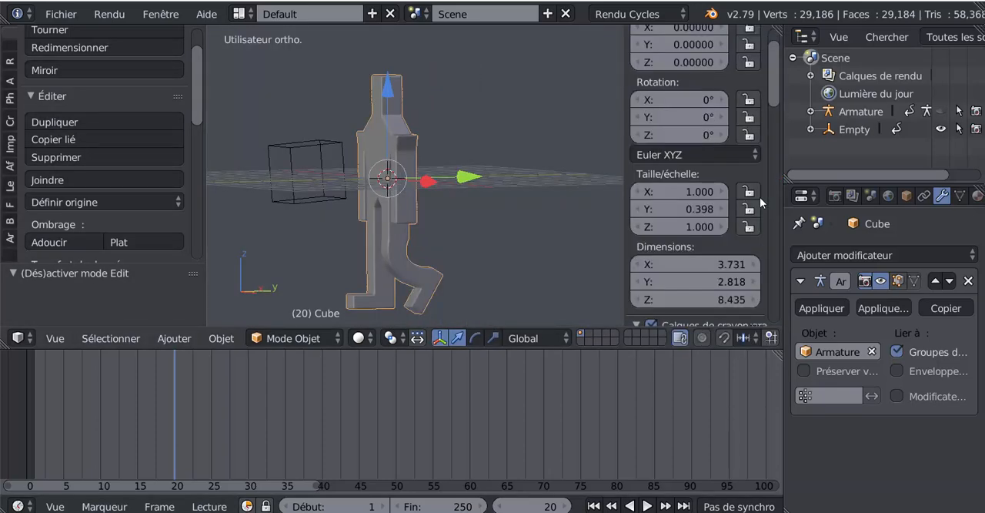
{"action": "left_click_drag", "start_coordinate": [774, 78], "coordinate": [777, 283]}
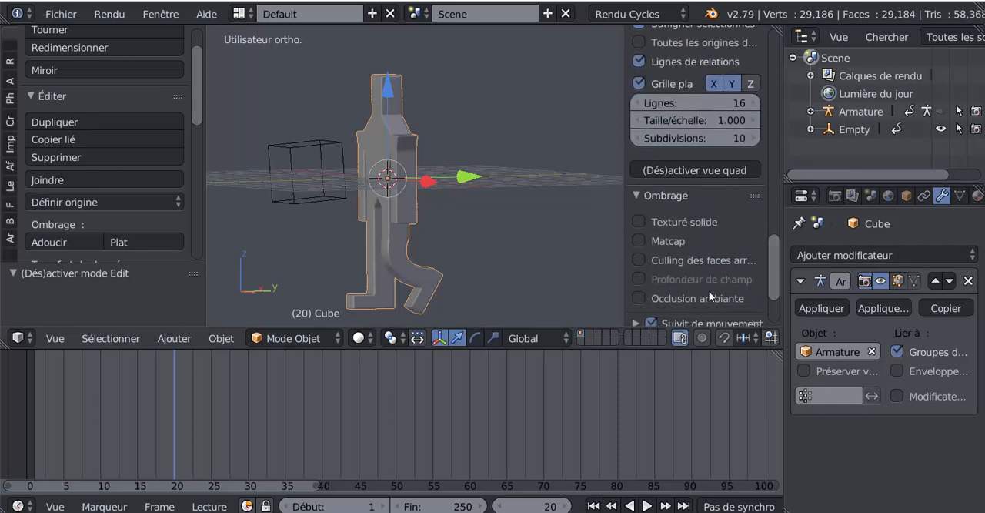
{"action": "scroll", "coordinate": [669, 286], "scroll_direction": "down", "scroll_amount": 1}
{"action": "scroll", "coordinate": [673, 282], "scroll_direction": "down", "scroll_amount": 3}
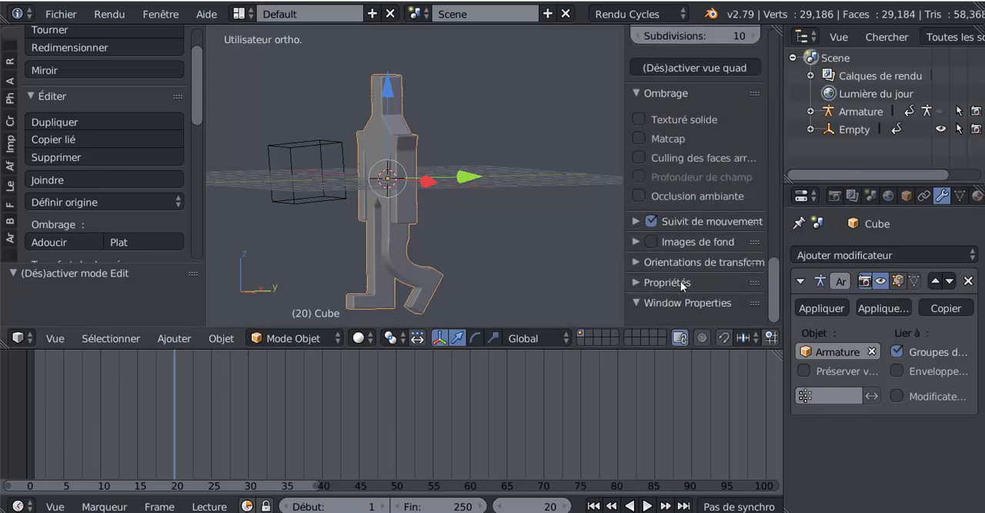
{"action": "scroll", "coordinate": [680, 281], "scroll_direction": "up", "scroll_amount": 2}
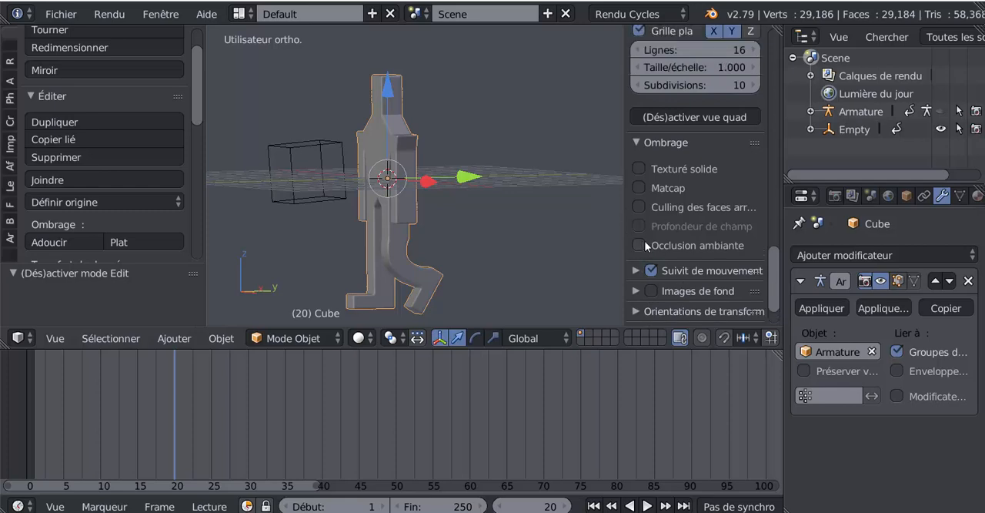
{"action": "left_click", "coordinate": [690, 244]}
- Set the viewport ambient occlusion strength to 12.100
{"action": "middle_click_drag", "start_coordinate": [472, 255], "coordinate": [483, 272]}
{"action": "scroll", "coordinate": [485, 262], "scroll_direction": "up", "scroll_amount": 3}
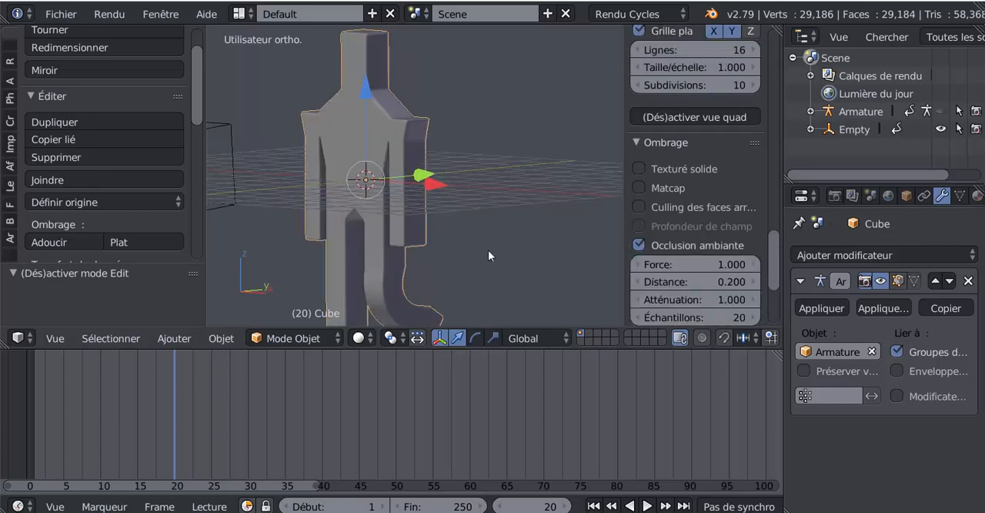
{"action": "mouse_move", "coordinate": [670, 264]}
{"action": "left_mouse_down"}
{"action": "mouse_move", "coordinate": [800, 264]}
{"action": "mouse_move", "coordinate": [770, 264]}
{"action": "left_mouse_up"}
{"action": "scroll", "coordinate": [475, 247], "scroll_direction": "down", "scroll_amount": 2}
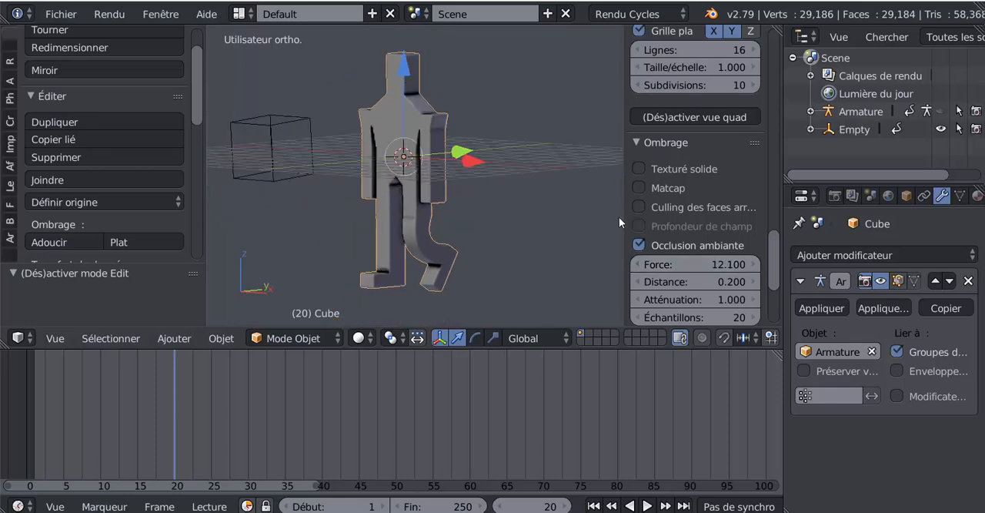
- Shrink the 3D view's properties sidebar to a narrow strip and return the timeline to frame 0
{"action": "left_click_drag", "start_coordinate": [624, 217], "coordinate": [751, 217]}
{"action": "left_click_drag", "start_coordinate": [164, 409], "coordinate": [15, 426]}
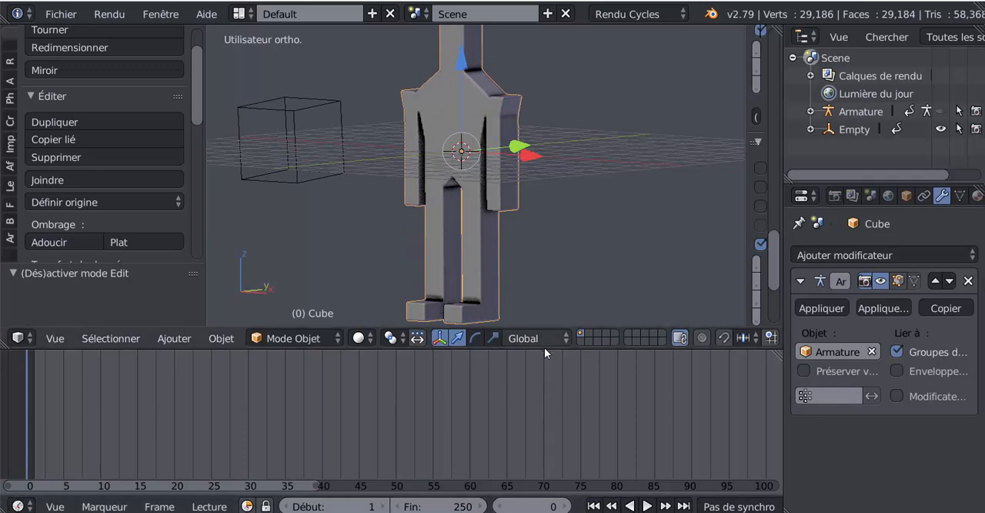
- Reduce the timeline's height and play the leg animation, stopping at frame 42 and scrubbing back to frame 16
{"action": "left_click_drag", "start_coordinate": [544, 348], "coordinate": [544, 417]}
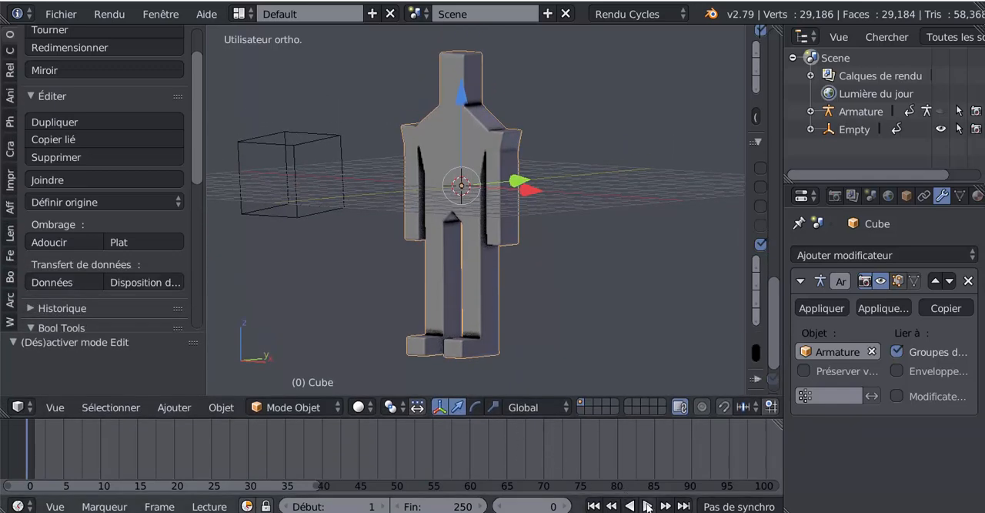
{"action": "left_click", "coordinate": [647, 506]}
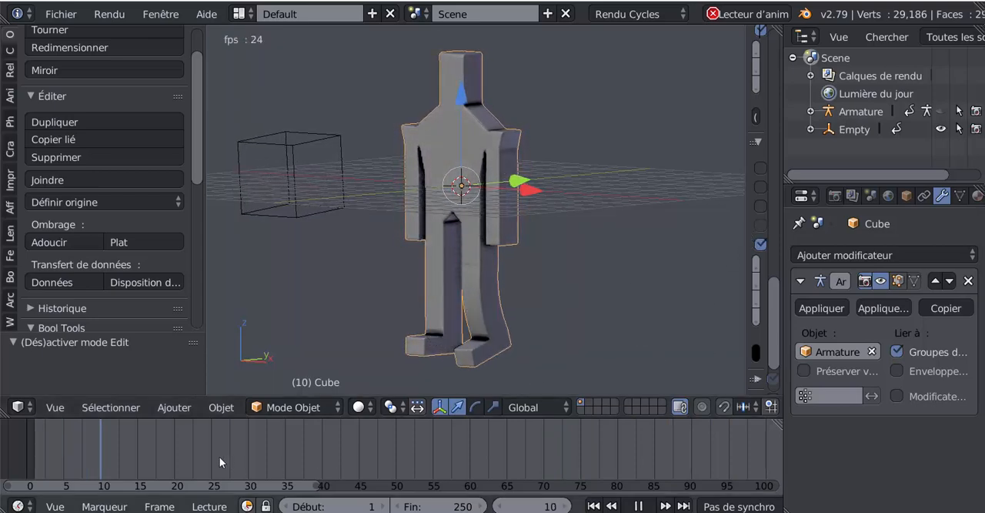
{"action": "key", "text": "alt+a"}
{"action": "key", "text": "KP_5"}
{"action": "scroll", "coordinate": [486, 285], "scroll_direction": "down", "scroll_amount": 5}
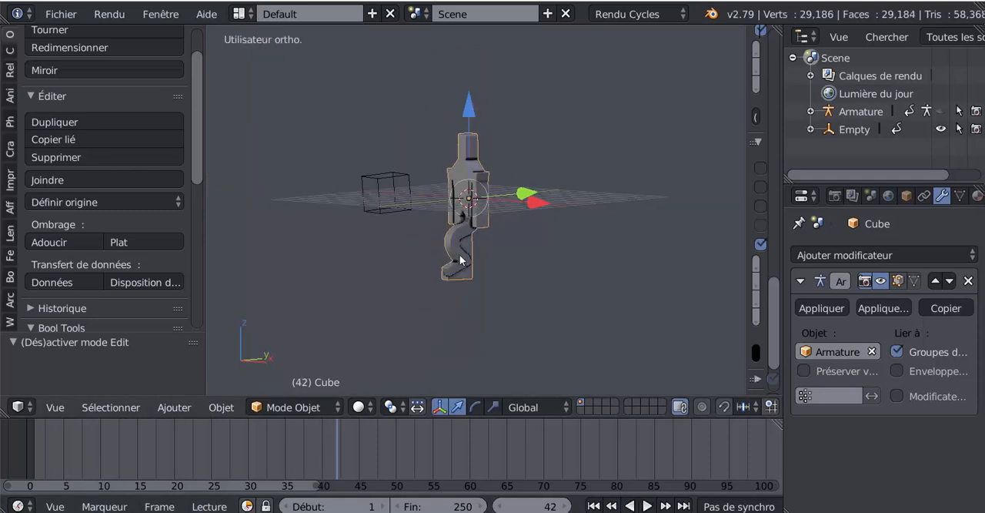
{"action": "scroll", "coordinate": [460, 255], "scroll_direction": "up", "scroll_amount": 4}
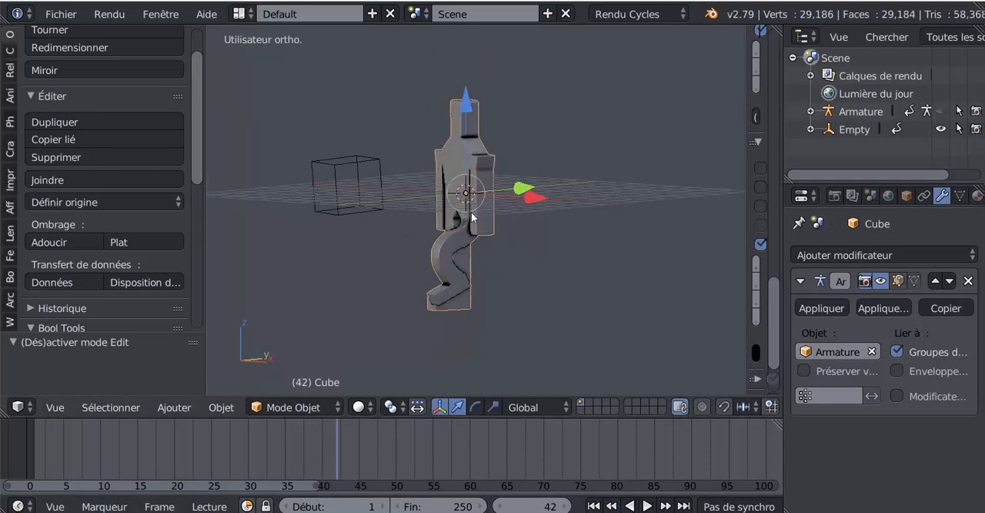
{"action": "left_click_drag", "start_coordinate": [351, 445], "coordinate": [144, 467]}
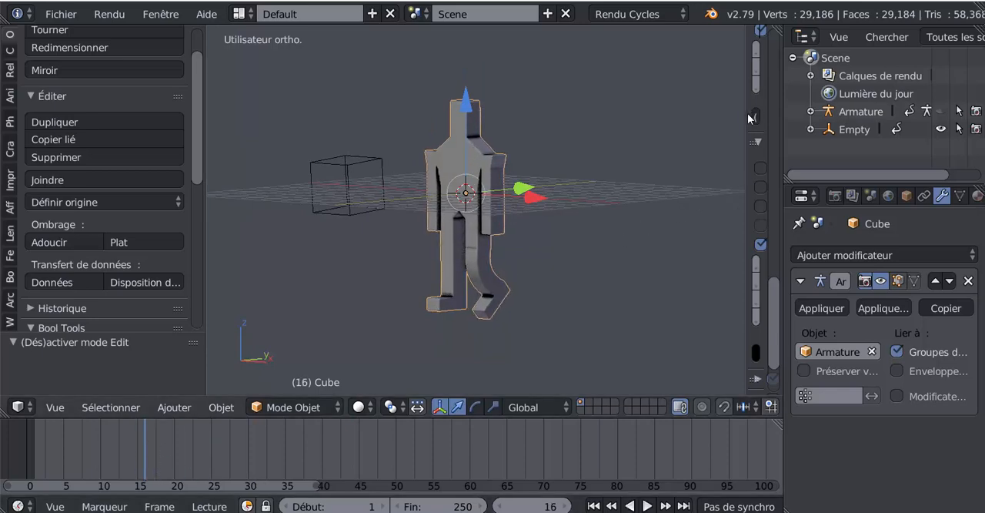
- Collapse the 3D view's properties sidebar and make the armature visible in the viewport again
{"action": "left_click_drag", "start_coordinate": [745, 148], "coordinate": [804, 151]}
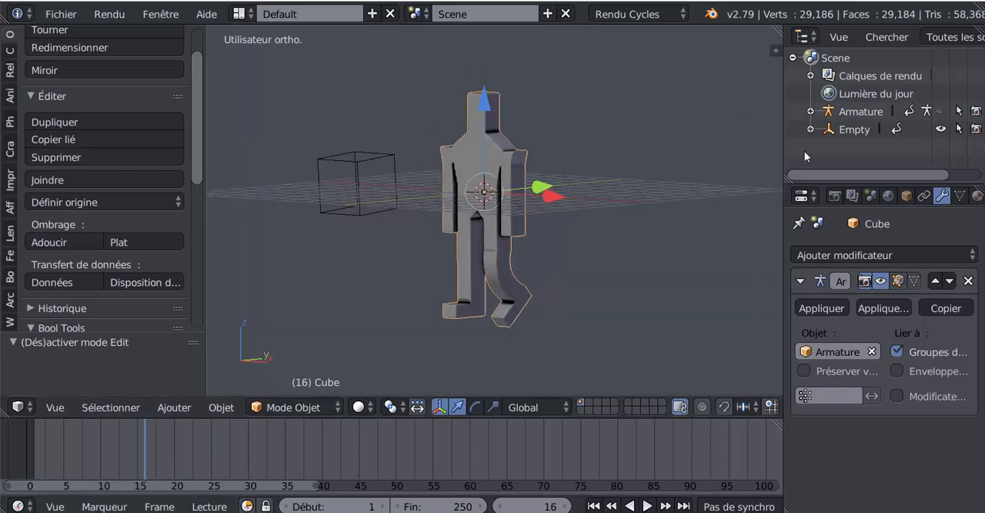
{"action": "scroll", "coordinate": [552, 232], "scroll_direction": "up", "scroll_amount": 4}
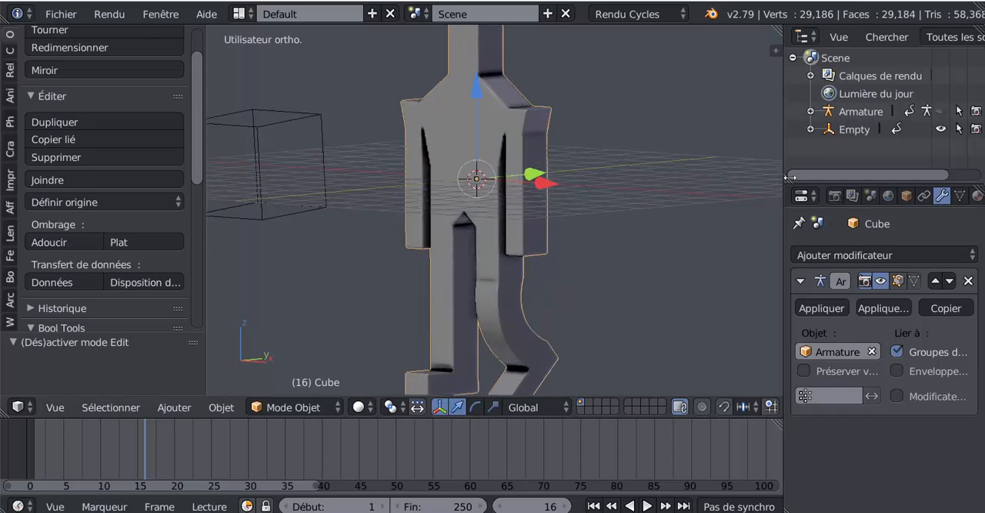
{"action": "left_click", "coordinate": [941, 111]}
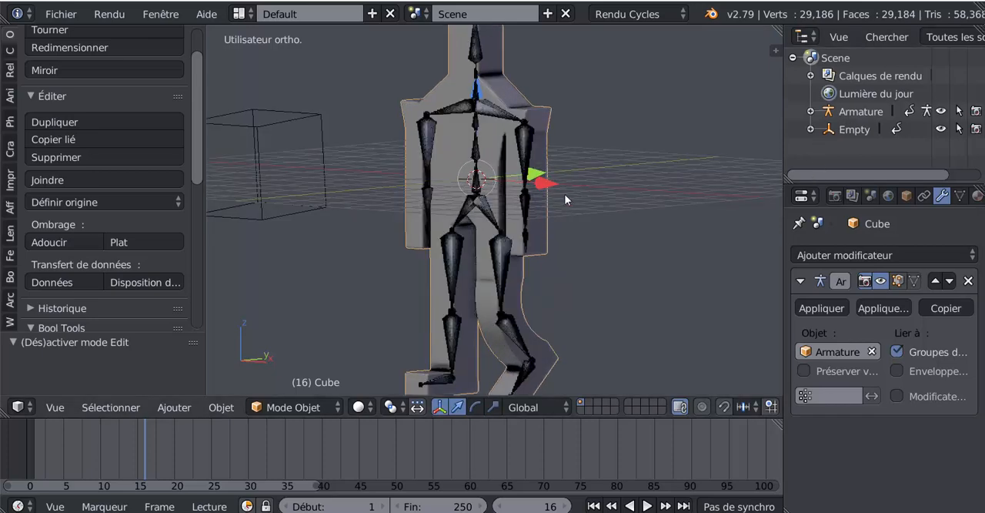
- Select the armature, move to frame 35 and switch to Pose Mode
{"action": "right_click", "coordinate": [481, 132]}
{"action": "middle_click_drag", "start_coordinate": [586, 205], "coordinate": [620, 211]}
{"action": "scroll", "coordinate": [585, 217], "scroll_direction": "up", "scroll_amount": 6}
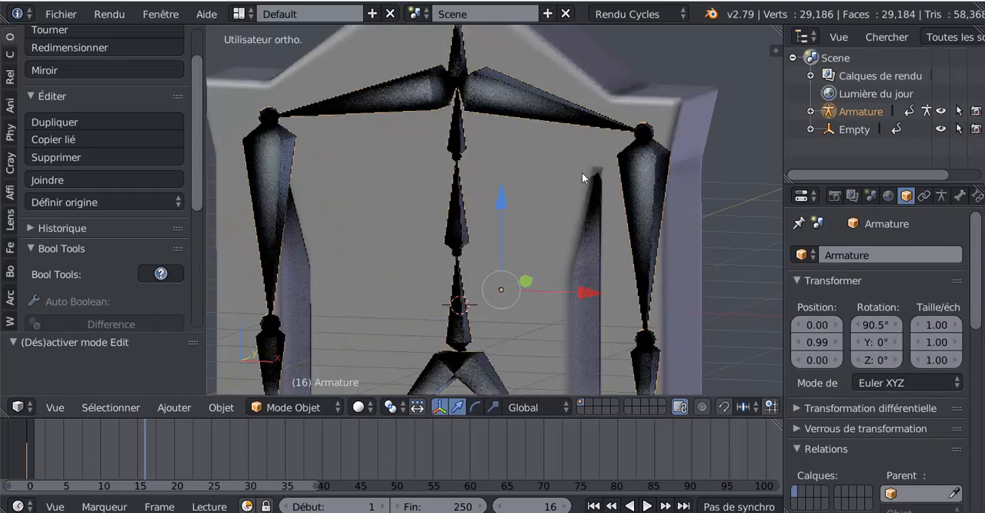
{"action": "scroll", "coordinate": [570, 154], "scroll_direction": "down", "scroll_amount": 8}
{"action": "middle_click_drag", "start_coordinate": [573, 236], "coordinate": [525, 248]}
{"action": "left_click_drag", "start_coordinate": [156, 465], "coordinate": [287, 428]}
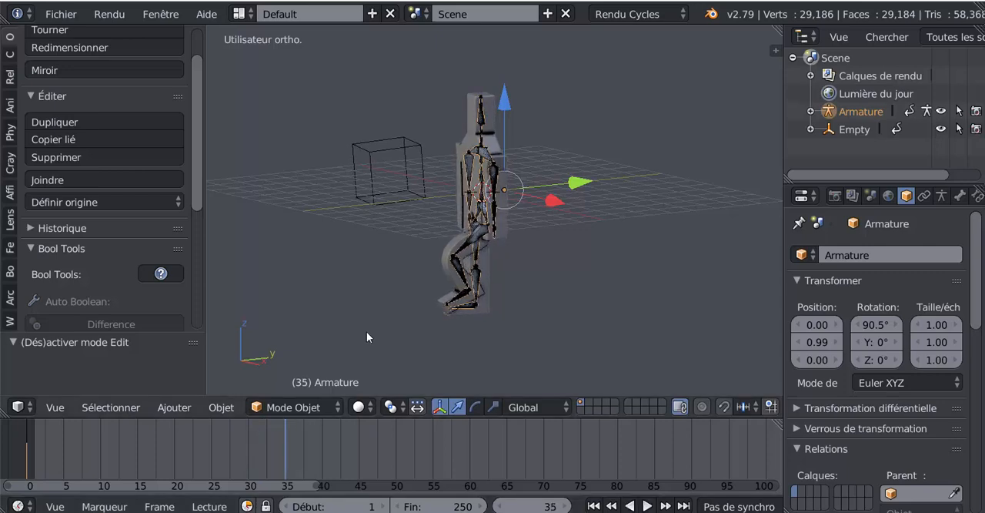
{"action": "scroll", "coordinate": [481, 201], "scroll_direction": "up", "scroll_amount": 3}
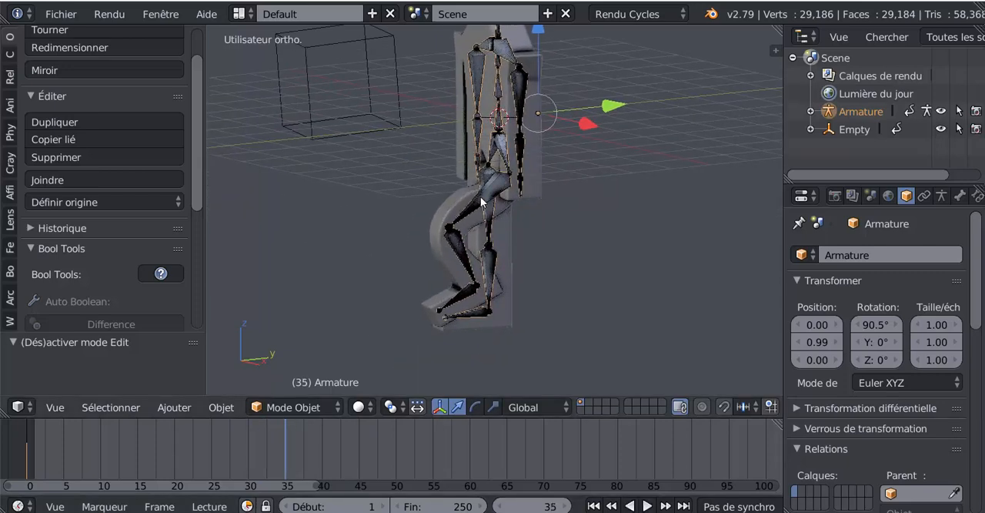
{"action": "right_click", "coordinate": [483, 203]}
{"action": "right_click", "coordinate": [488, 204]}
{"action": "left_click", "coordinate": [289, 407]}
{"action": "left_click", "coordinate": [280, 345]}
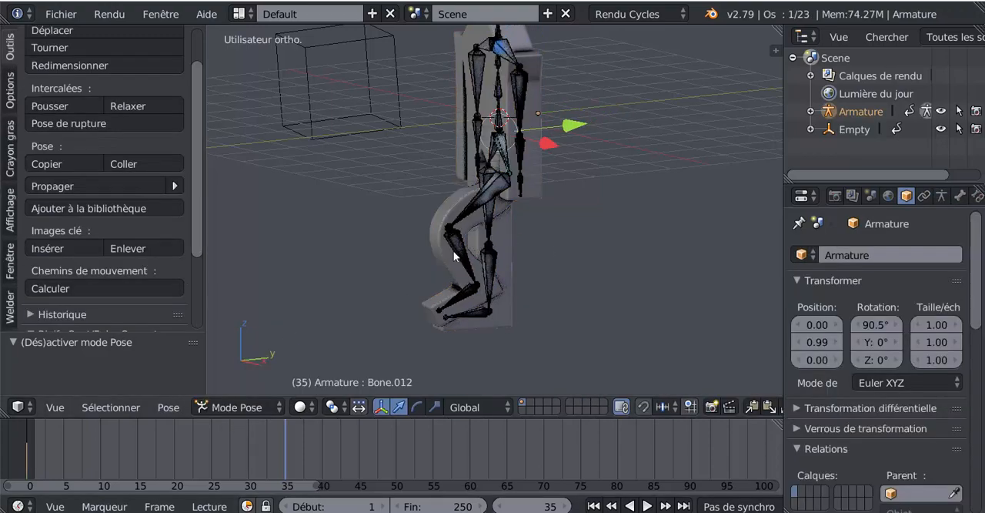
- Rotate the bent leg's thigh bone about -52.5° around its local X axis at frame 35 to bring it upright
{"action": "scroll", "coordinate": [479, 187], "scroll_direction": "up", "scroll_amount": 2}
{"action": "right_click", "coordinate": [484, 193]}
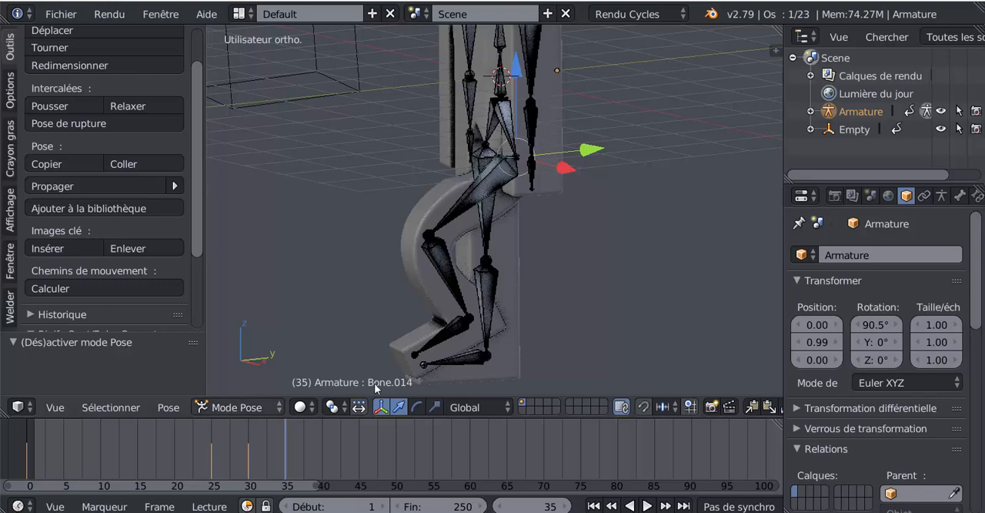
{"action": "middle_click_drag", "start_coordinate": [609, 307], "coordinate": [619, 307]}
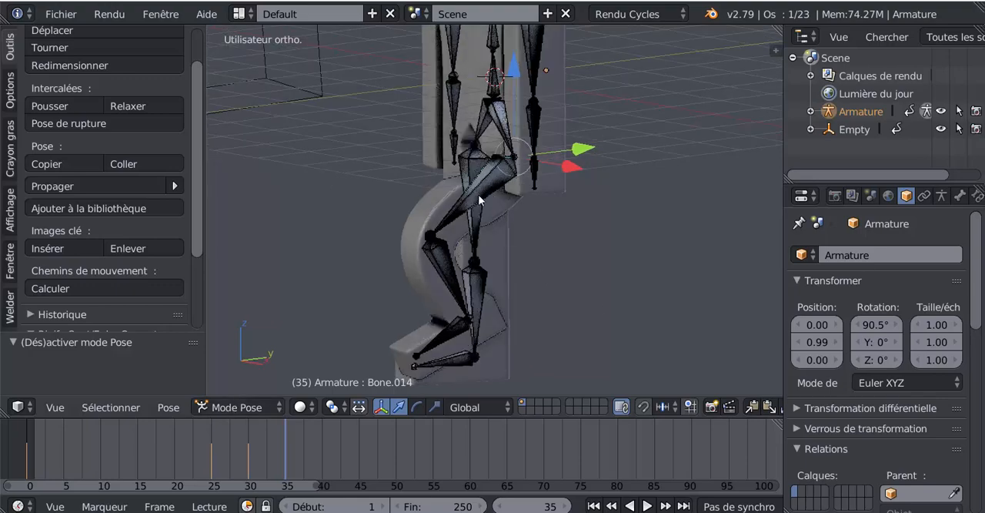
{"action": "middle_click_drag", "start_coordinate": [478, 194], "coordinate": [480, 217]}
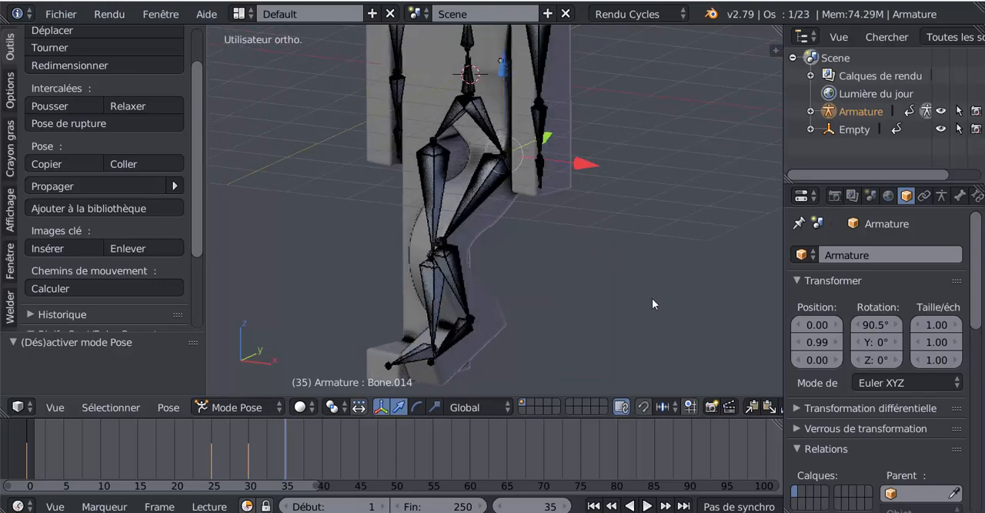
{"action": "key", "text": "r"}
{"action": "key", "text": "x"}
{"action": "key", "text": "x"}
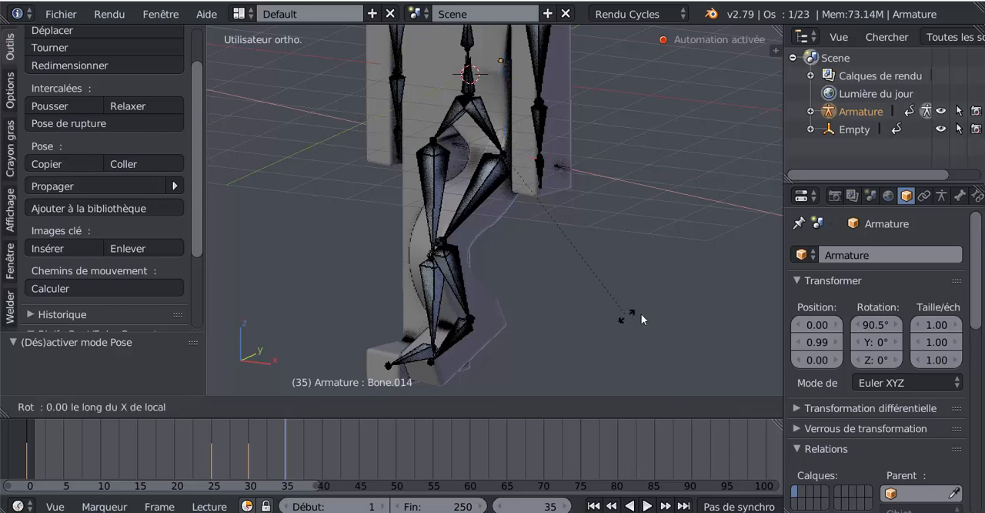
{"action": "left_click", "coordinate": [703, 160]}
- Straighten the same leg by rotating its shin bone about 81.1° around its local X axis at frame 35
{"action": "right_click", "coordinate": [522, 274]}
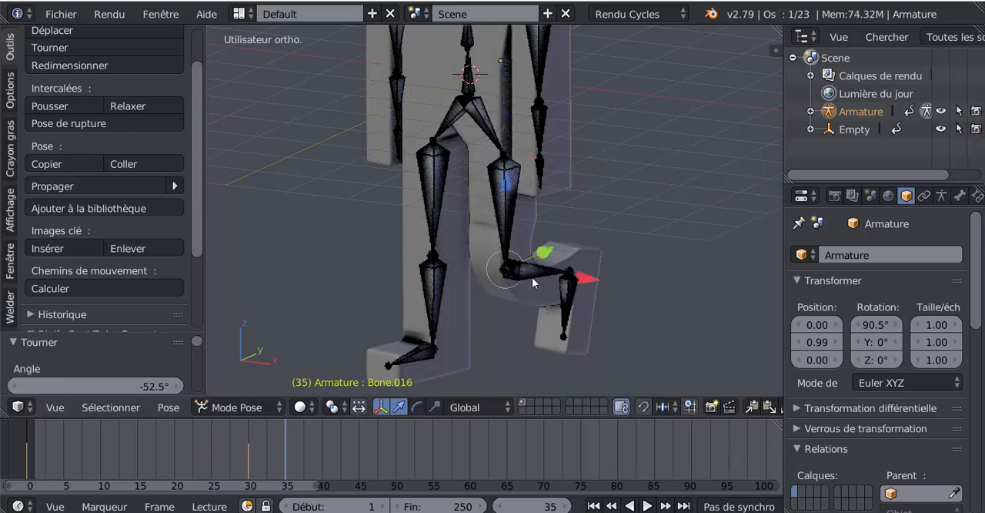
{"action": "key", "text": "r"}
{"action": "key", "text": "r"}
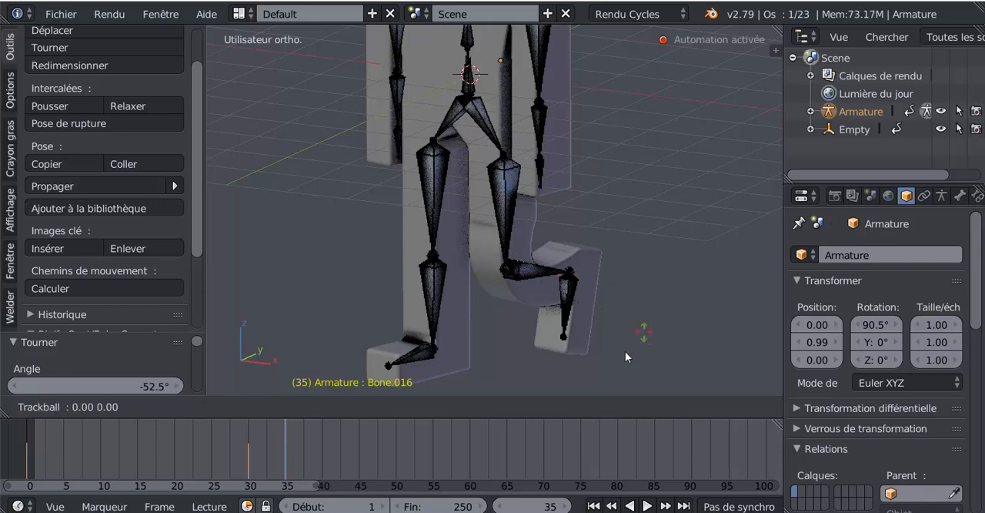
{"action": "key", "text": "Escape"}
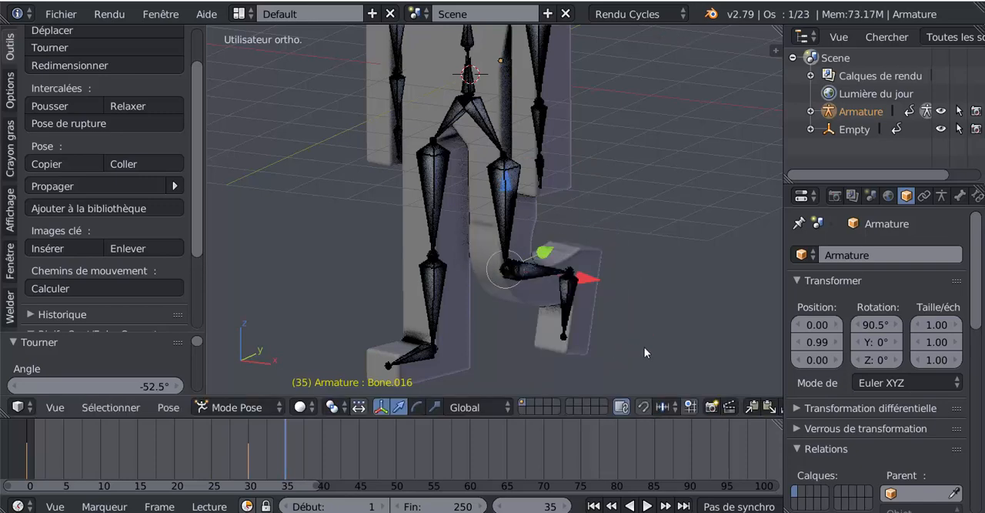
{"action": "key", "text": "r"}
{"action": "key", "text": "x"}
{"action": "key", "text": "x"}
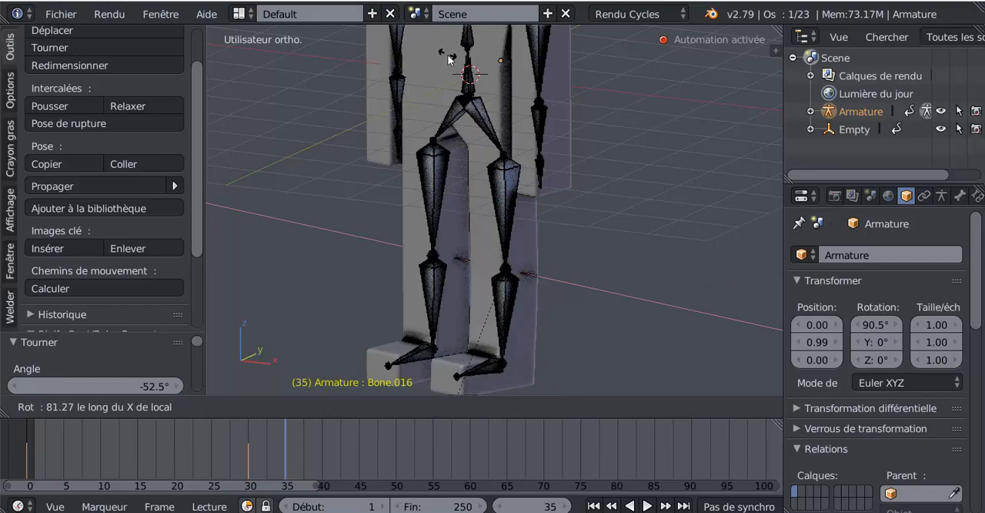
{"action": "left_click", "coordinate": [451, 60]}
{"action": "scroll", "coordinate": [539, 85], "scroll_direction": "down", "scroll_amount": 5}
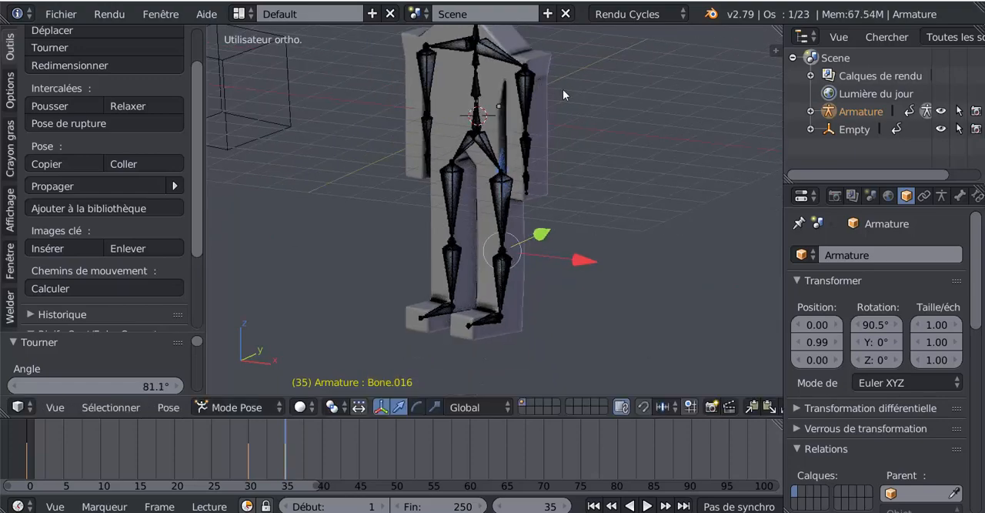
{"action": "middle_click_drag", "start_coordinate": [499, 133], "coordinate": [514, 135]}
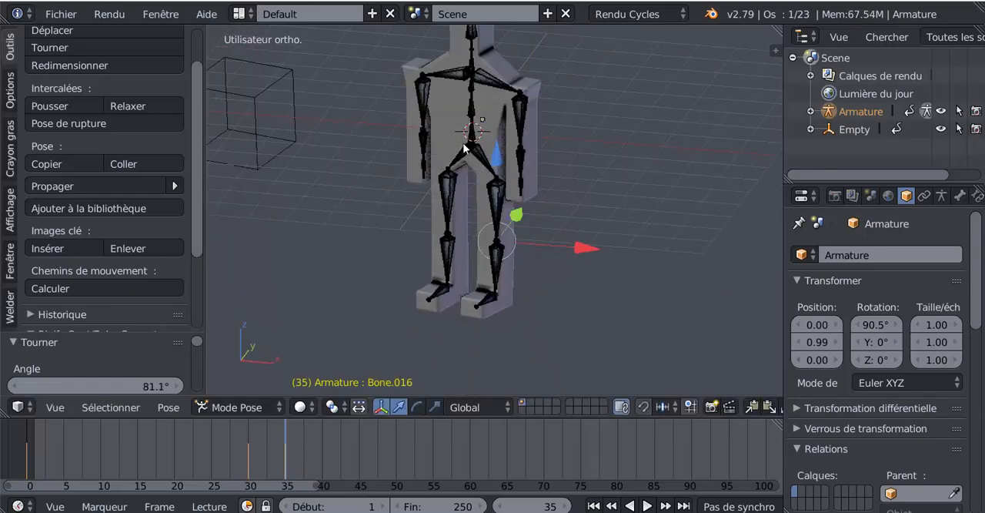
- Keyframe the other leg's thigh bone in its straight position at frame 40
{"action": "key", "text": "alt+a"}
{"action": "left_click_drag", "start_coordinate": [263, 453], "coordinate": [320, 444]}
{"action": "right_click", "coordinate": [446, 193]}
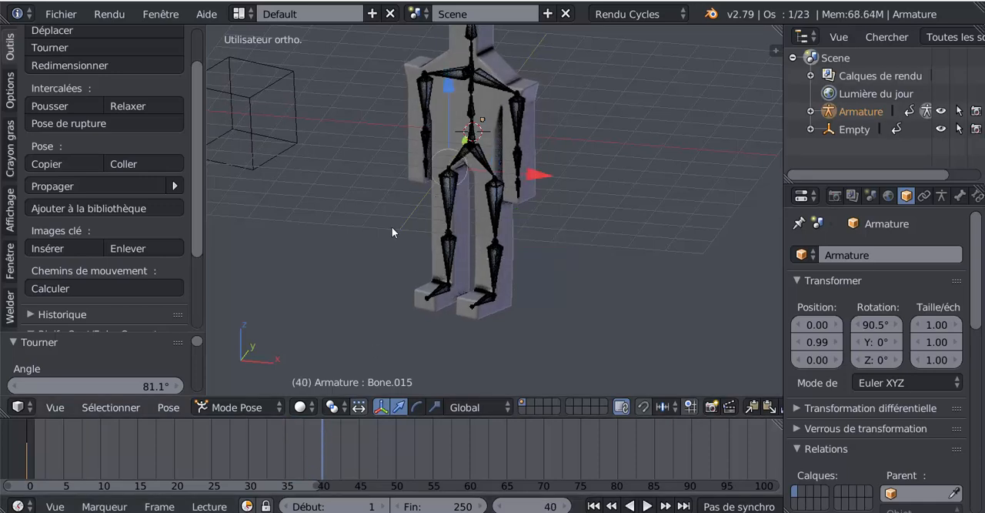
{"action": "middle_click_drag", "start_coordinate": [587, 251], "coordinate": [592, 269], "text": "shift"}
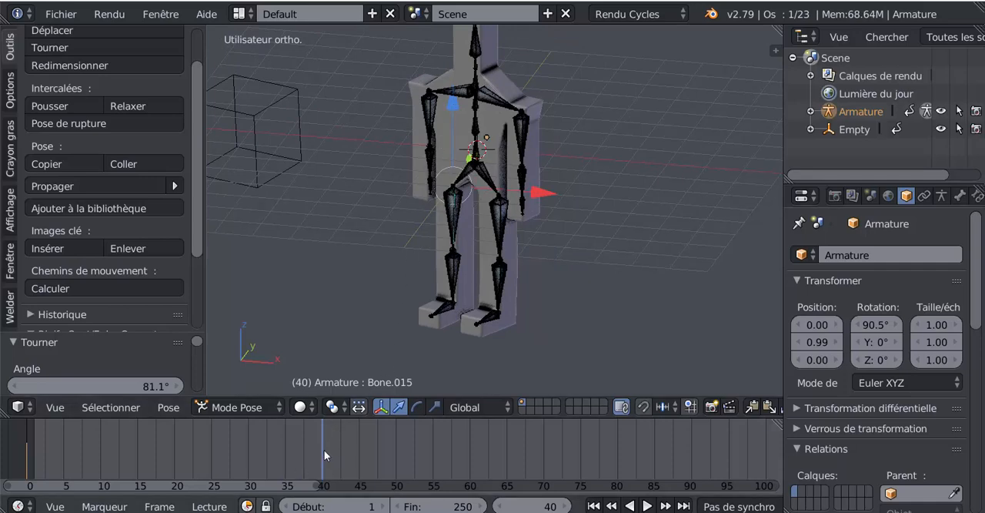
{"action": "left_click", "coordinate": [455, 102]}
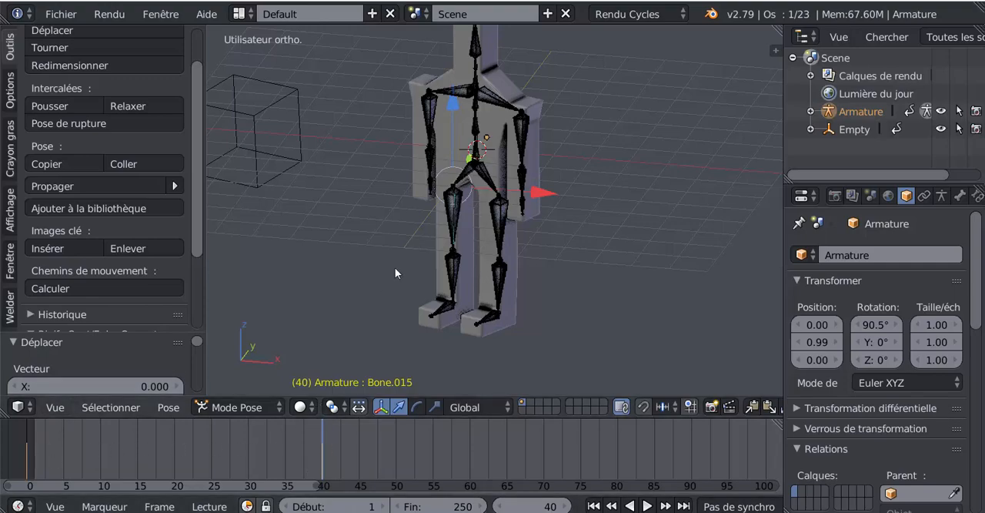
{"action": "scroll", "coordinate": [396, 268], "scroll_direction": "up", "scroll_amount": 3}
{"action": "scroll", "coordinate": [407, 258], "scroll_direction": "down", "scroll_amount": 2}
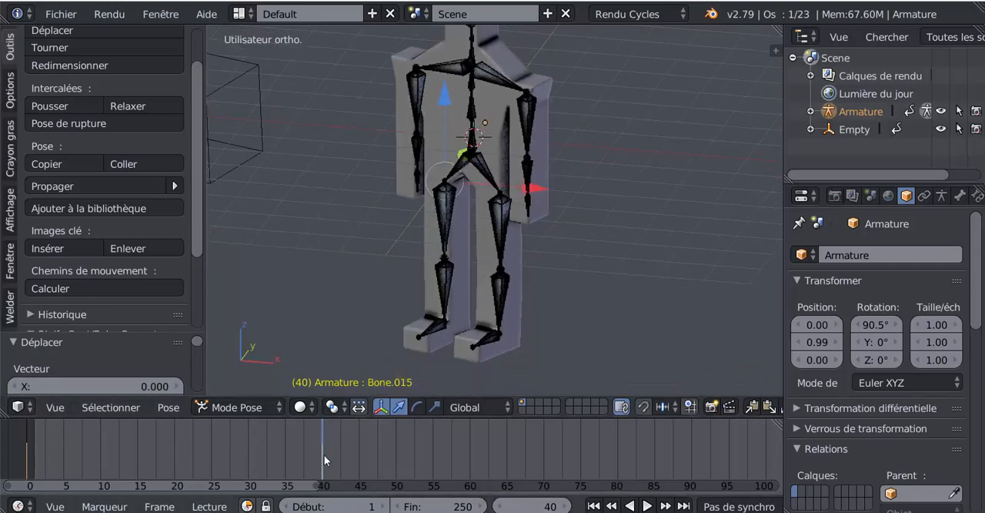
- Raise that thigh bone forward at frame 45 by rotating it about 53.6° around its local X axis
{"action": "left_click_drag", "start_coordinate": [324, 454], "coordinate": [360, 451]}
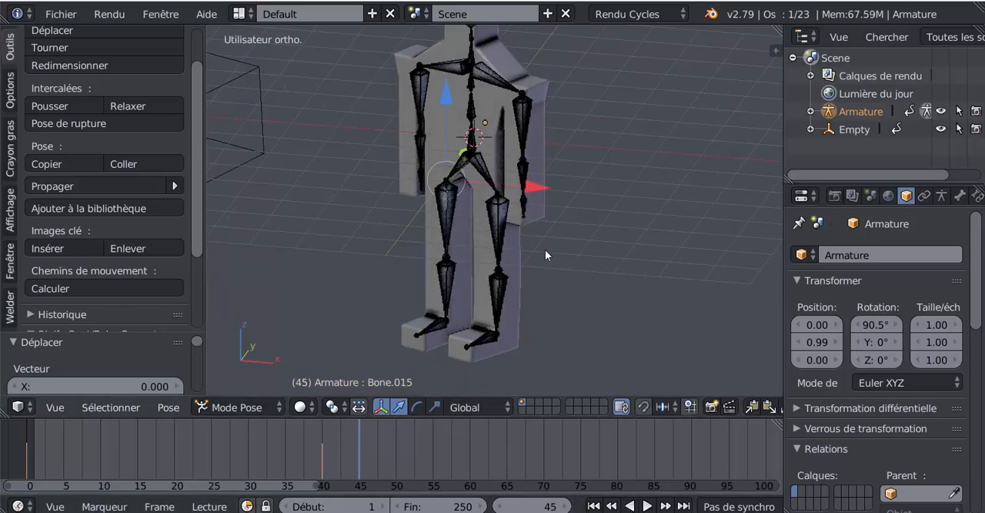
{"action": "key", "text": "r"}
{"action": "key", "text": "x"}
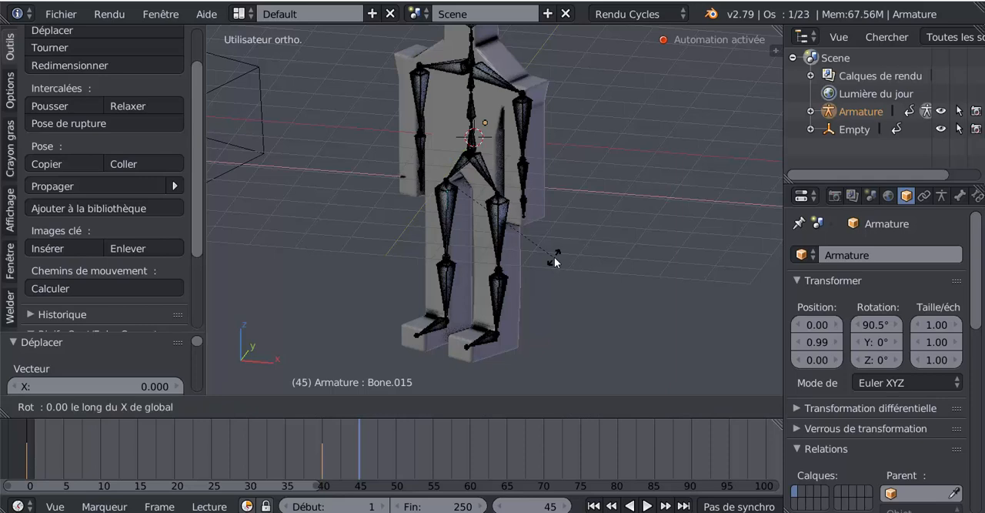
{"action": "key", "text": "x"}
{"action": "left_click", "coordinate": [448, 291]}
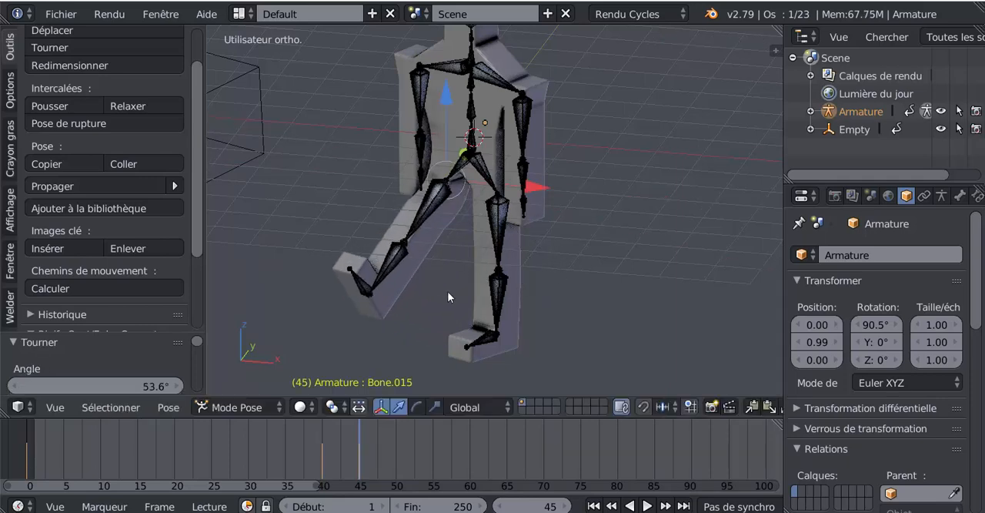
- Check the raised leg at frame 55, return to frame 45 and compare the keyframes of its shin and thigh bones
{"action": "left_click", "coordinate": [434, 455]}
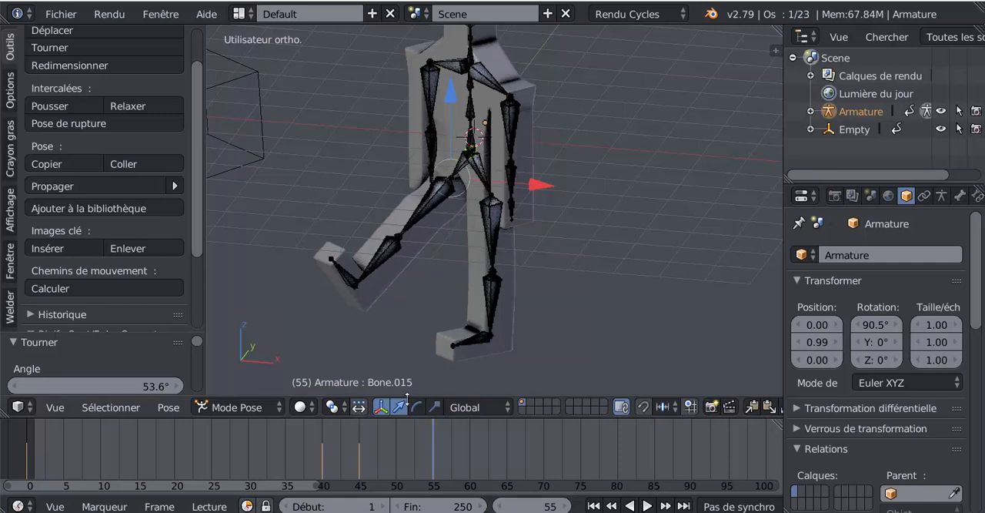
{"action": "left_click_drag", "start_coordinate": [438, 442], "coordinate": [358, 448]}
{"action": "right_click", "coordinate": [394, 260]}
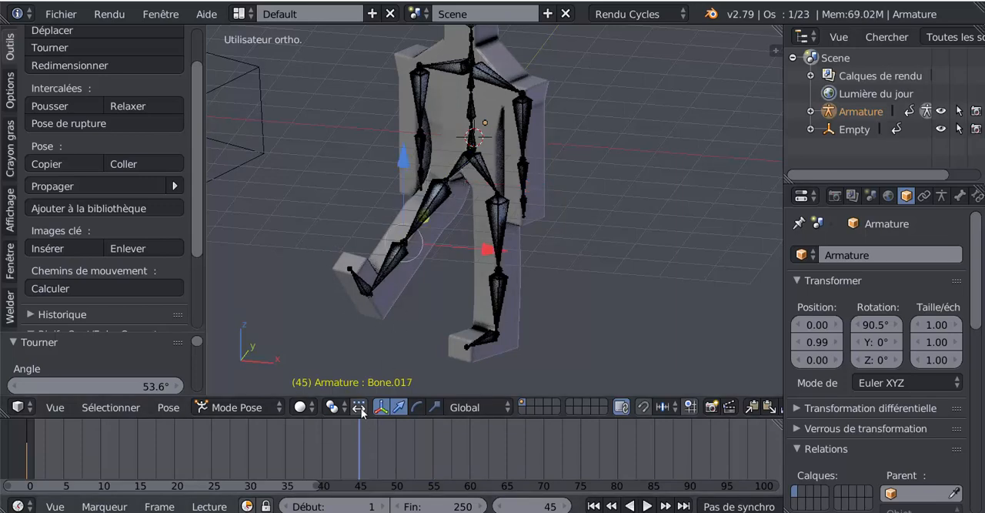
{"action": "right_click", "coordinate": [435, 204]}
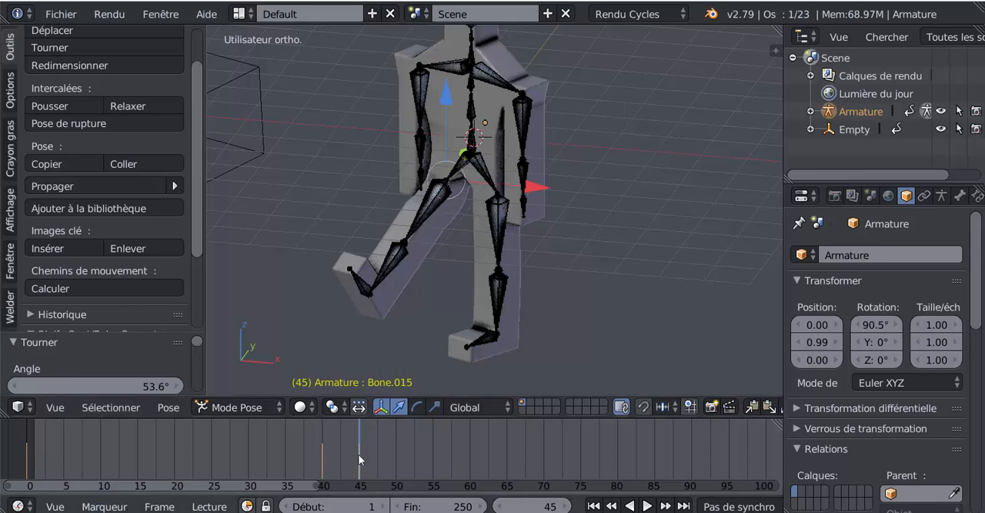
- Keyframe the same leg's shin bone in its straight position at frame 40 and return to frame 45
{"action": "left_click_drag", "start_coordinate": [358, 454], "coordinate": [322, 467]}
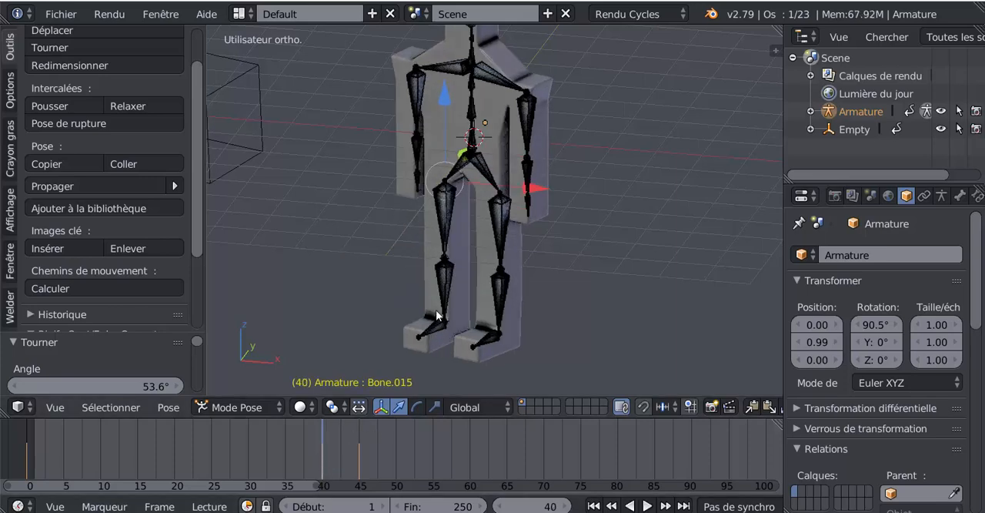
{"action": "right_click", "coordinate": [447, 282]}
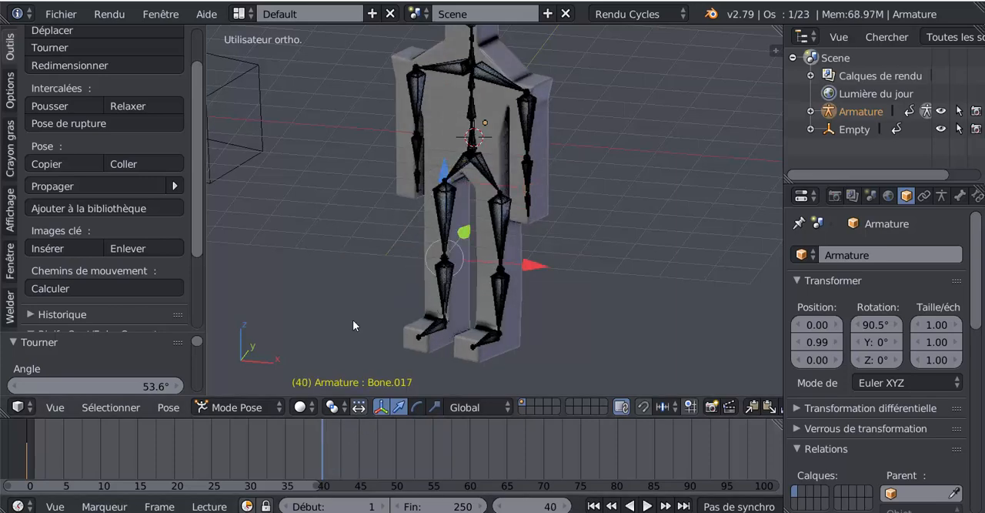
{"action": "left_click", "coordinate": [443, 171]}
{"action": "left_click_drag", "start_coordinate": [322, 471], "coordinate": [353, 467]}
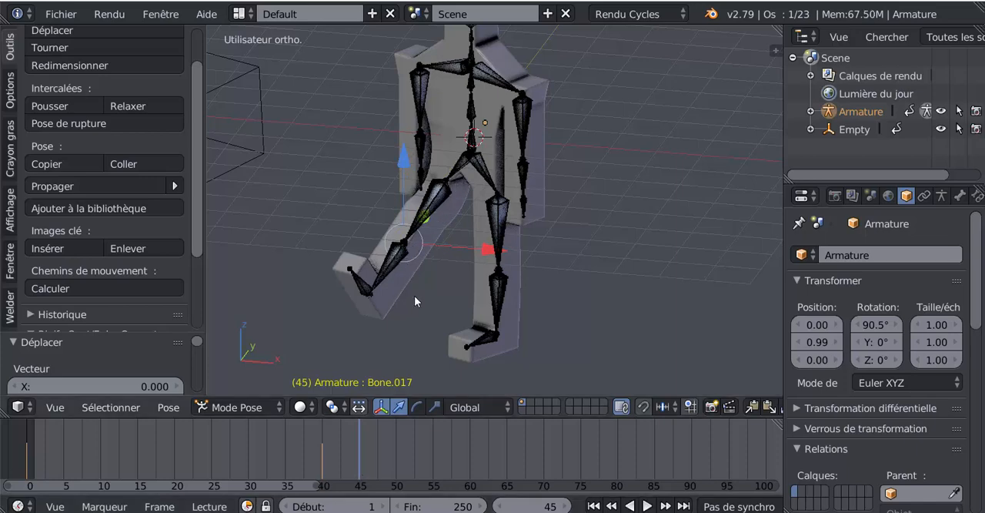
- Bend the raised leg's shin bone backward at frame 45 by rotating it about -67.6° around its local X axis
{"action": "key", "text": "r"}
{"action": "key", "text": "x"}
{"action": "key", "text": "x"}
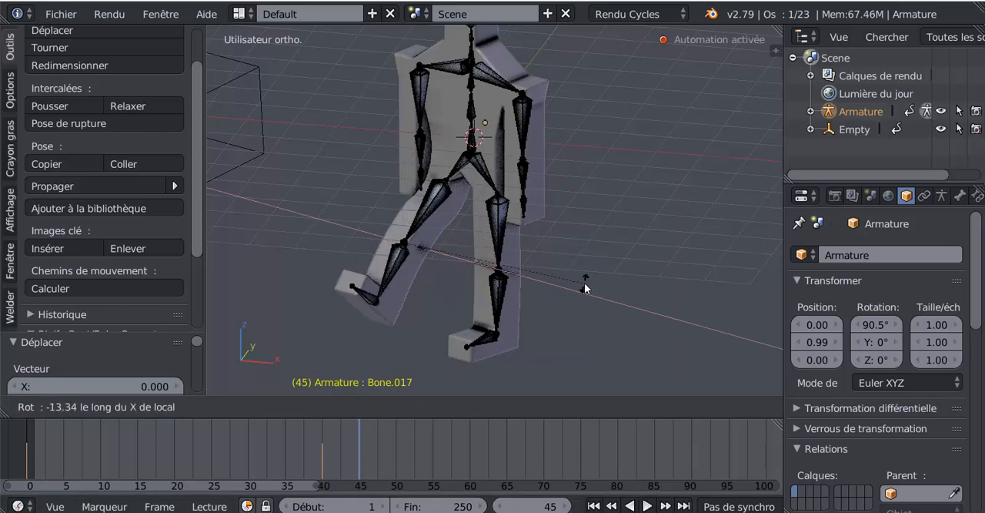
{"action": "left_click", "coordinate": [537, 124]}
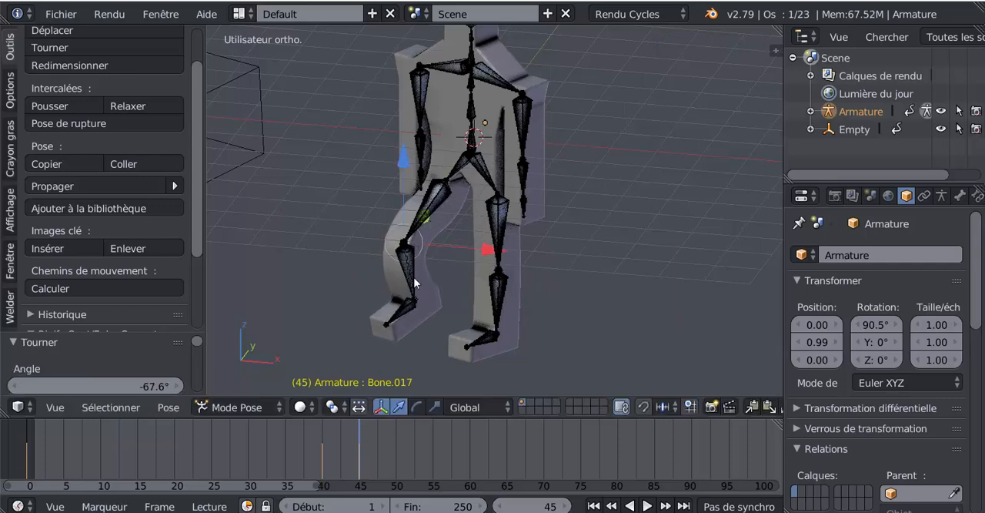
- Lower the same leg's thigh bone at frame 50 by rotating it about -46.3° around its local X axis
{"action": "left_click_drag", "start_coordinate": [355, 453], "coordinate": [397, 458]}
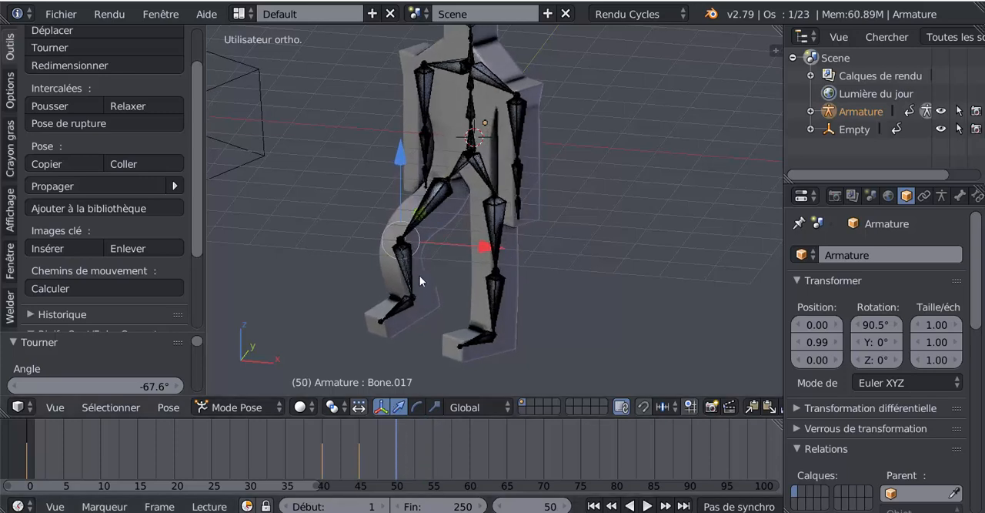
{"action": "right_click", "coordinate": [435, 202]}
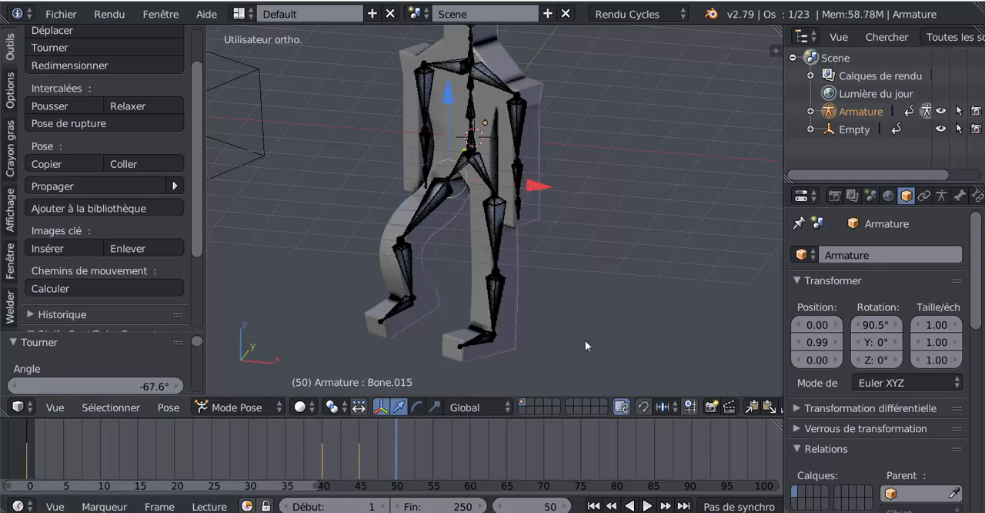
{"action": "key", "text": "r"}
{"action": "key", "text": "x"}
{"action": "key", "text": "x"}
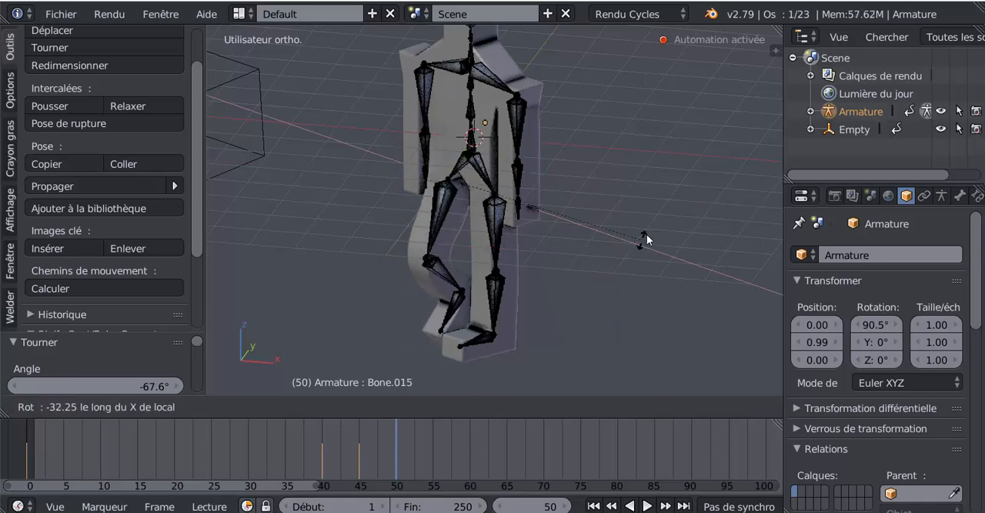
{"action": "left_click", "coordinate": [668, 193]}
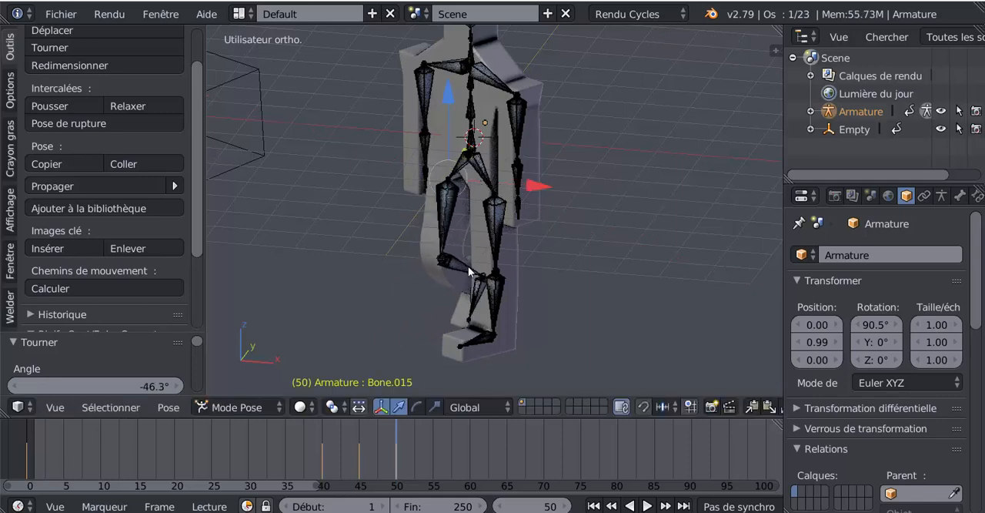
{"action": "left_click", "coordinate": [462, 265]}
{"action": "key", "text": "r"}
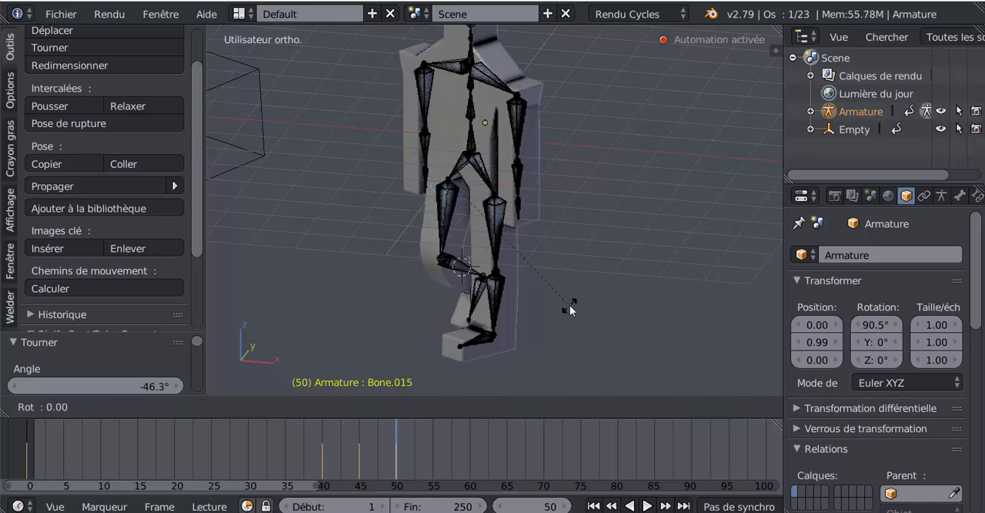
{"action": "key", "text": "x"}
{"action": "key", "text": "x"}
{"action": "key", "text": "Escape"}
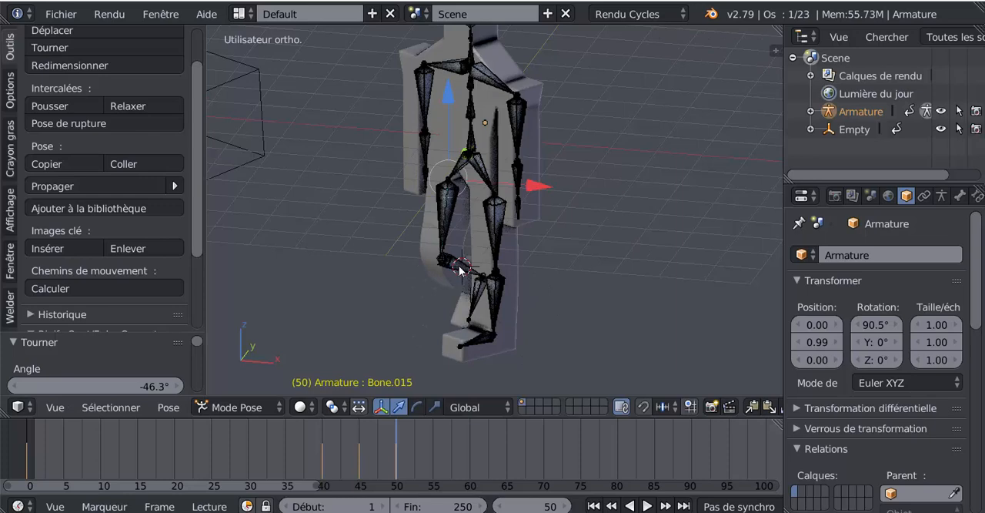
- Straighten the same leg's shin bone at frame 50 by rotating it about 64.3° around its local X axis
{"action": "right_click", "coordinate": [463, 273]}
{"action": "key", "text": "r"}
{"action": "key", "text": "x"}
{"action": "key", "text": "x"}
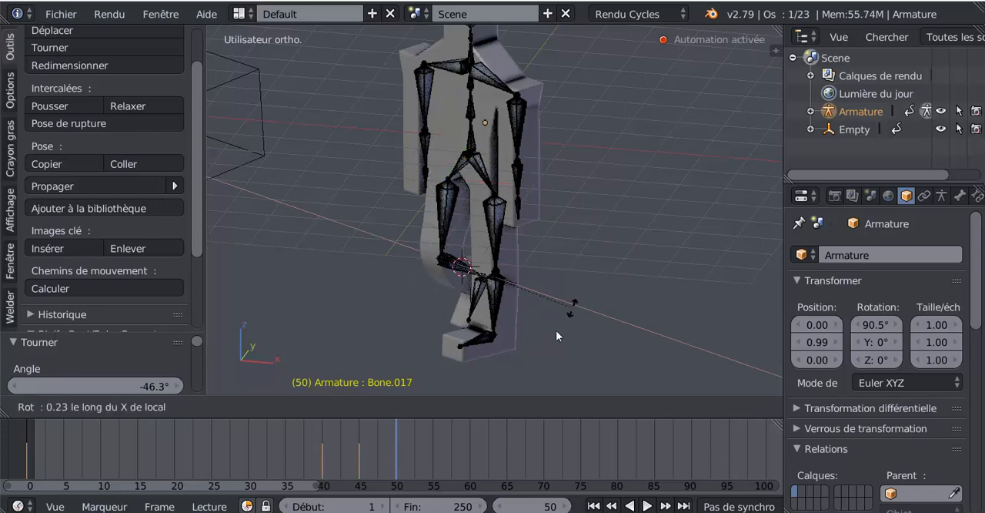
{"action": "left_click", "coordinate": [456, 44]}
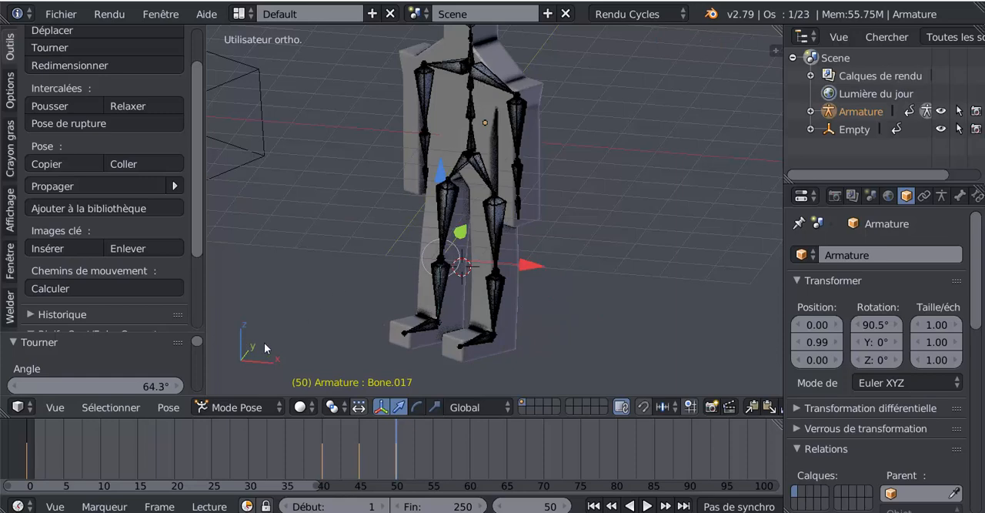
- Keyframe the lowest spine bone in its upright position at frame 10
{"action": "scroll", "coordinate": [465, 285], "scroll_direction": "down", "scroll_amount": 3}
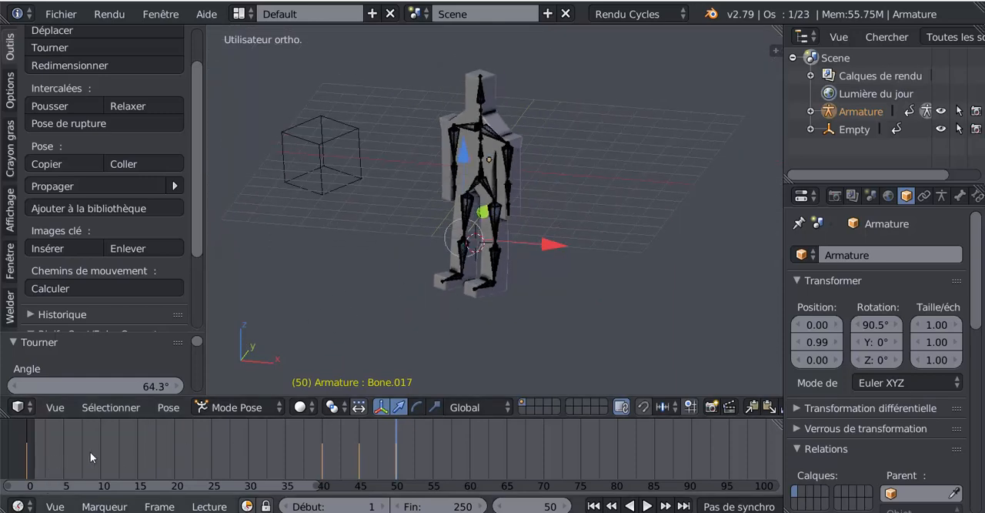
{"action": "left_click", "coordinate": [70, 450]}
{"action": "middle_click_drag", "start_coordinate": [345, 278], "coordinate": [308, 347]}
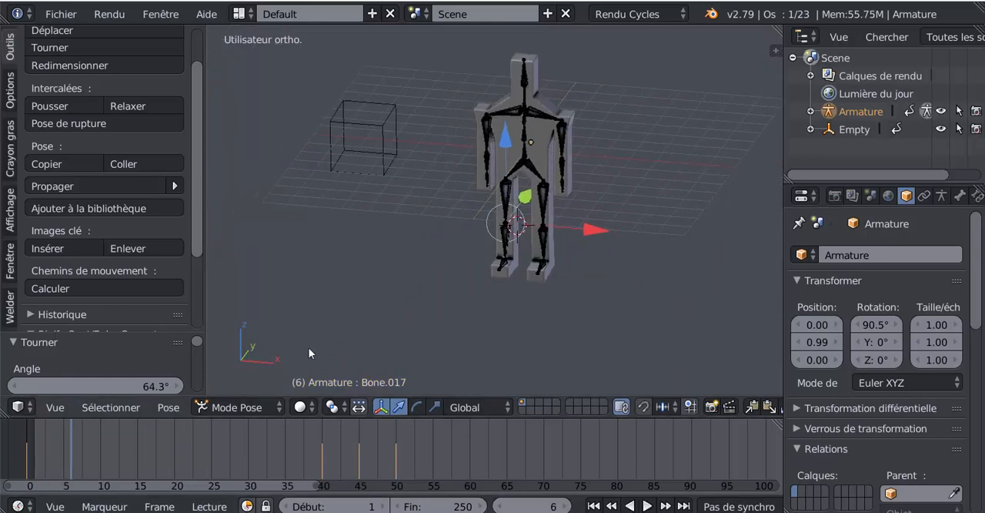
{"action": "left_click_drag", "start_coordinate": [70, 453], "coordinate": [101, 470]}
{"action": "middle_click_drag", "start_coordinate": [254, 362], "coordinate": [460, 176]}
{"action": "scroll", "coordinate": [469, 224], "scroll_direction": "up", "scroll_amount": 3}
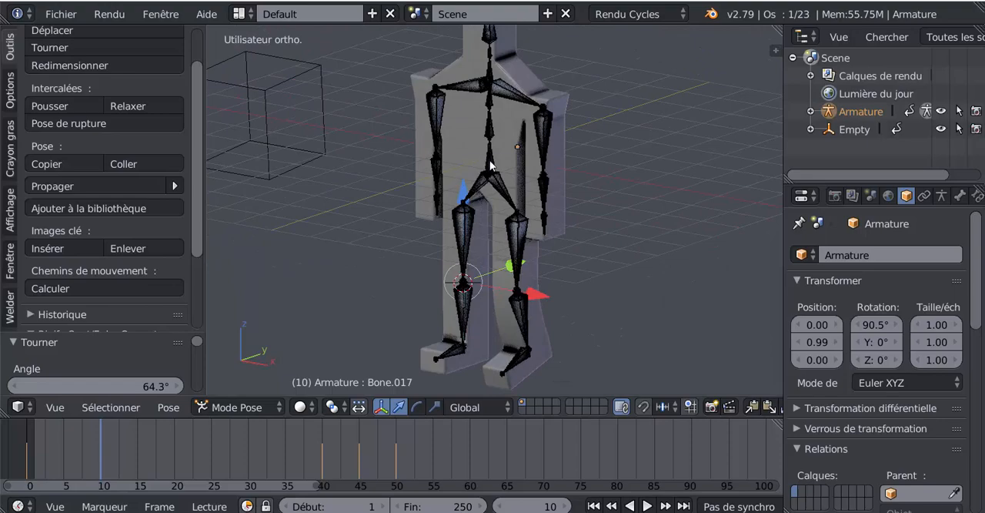
{"action": "right_click", "coordinate": [491, 164]}
{"action": "scroll", "coordinate": [519, 246], "scroll_direction": "down", "scroll_amount": 2}
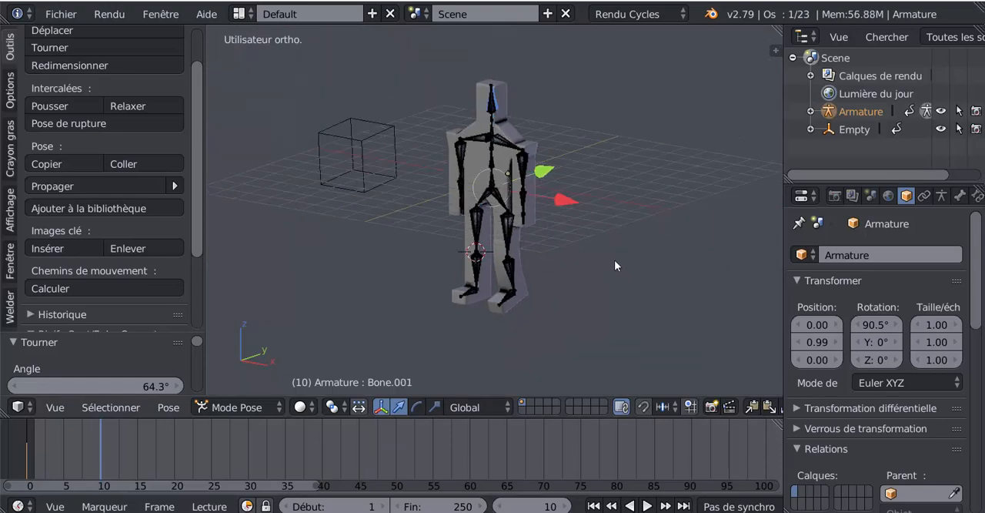
{"action": "scroll", "coordinate": [614, 262], "scroll_direction": "up", "scroll_amount": 2}
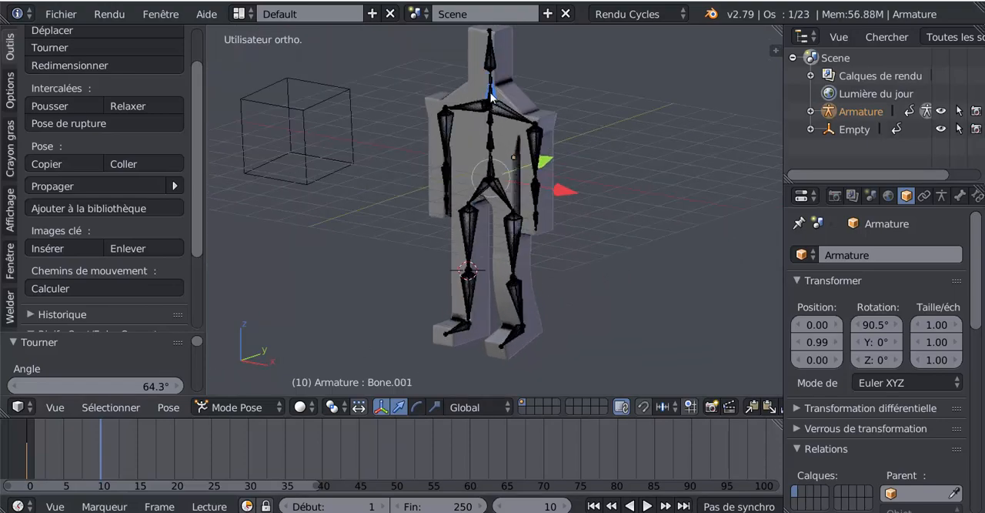
{"action": "key", "text": "g"}
{"action": "left_click", "coordinate": [266, 212]}
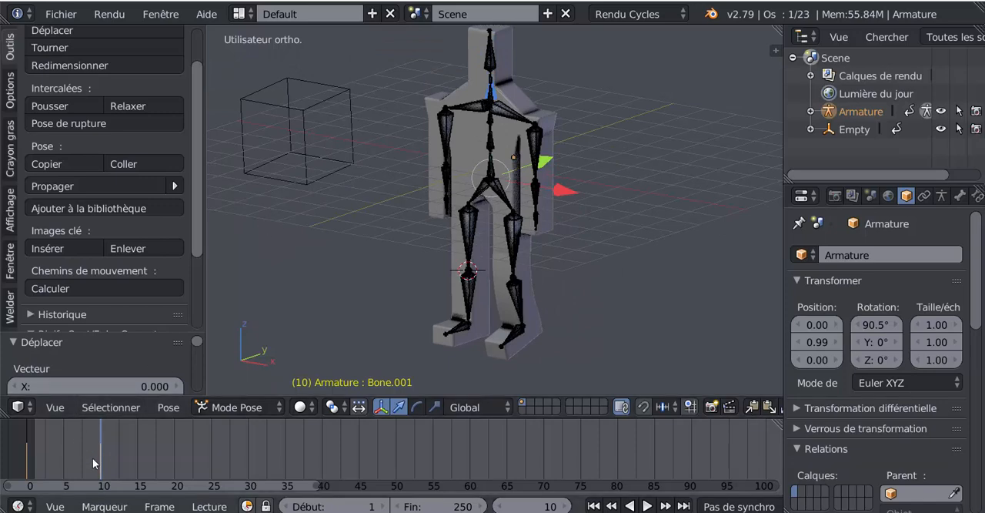
- Lean the torso forward at frame 30 by rotating the lowest spine bone about 51.1° around its local X axis
{"action": "middle_click_drag", "start_coordinate": [163, 455], "coordinate": [198, 447]}
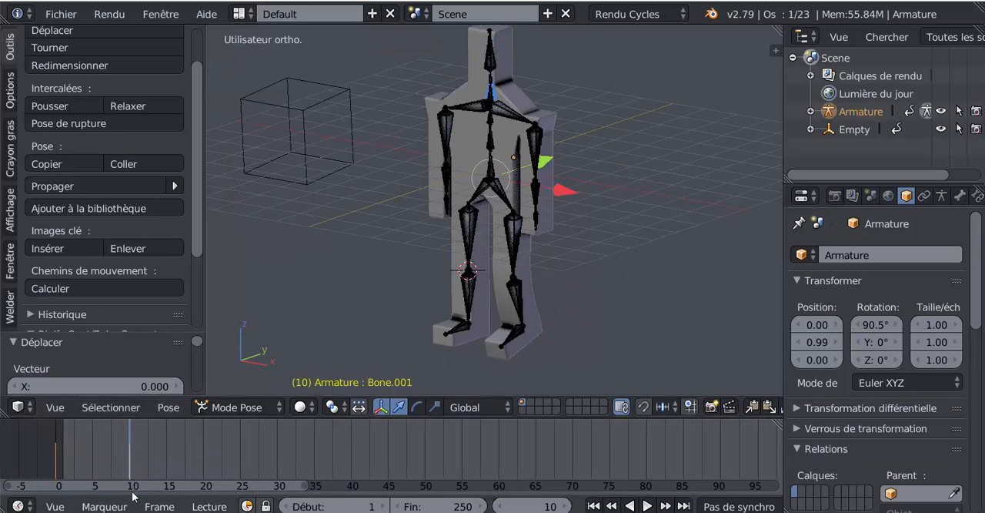
{"action": "left_click_drag", "start_coordinate": [132, 452], "coordinate": [203, 449]}
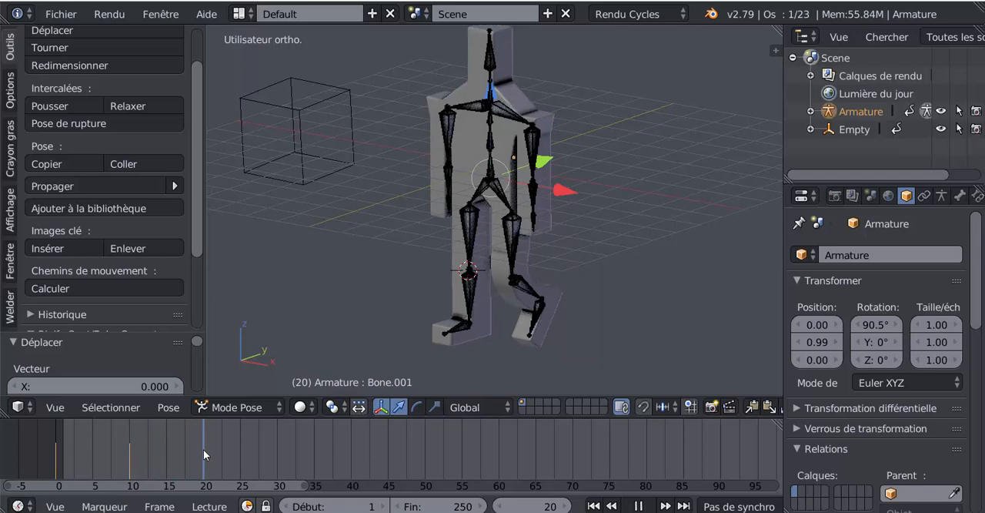
{"action": "left_click_drag", "start_coordinate": [204, 449], "coordinate": [275, 437]}
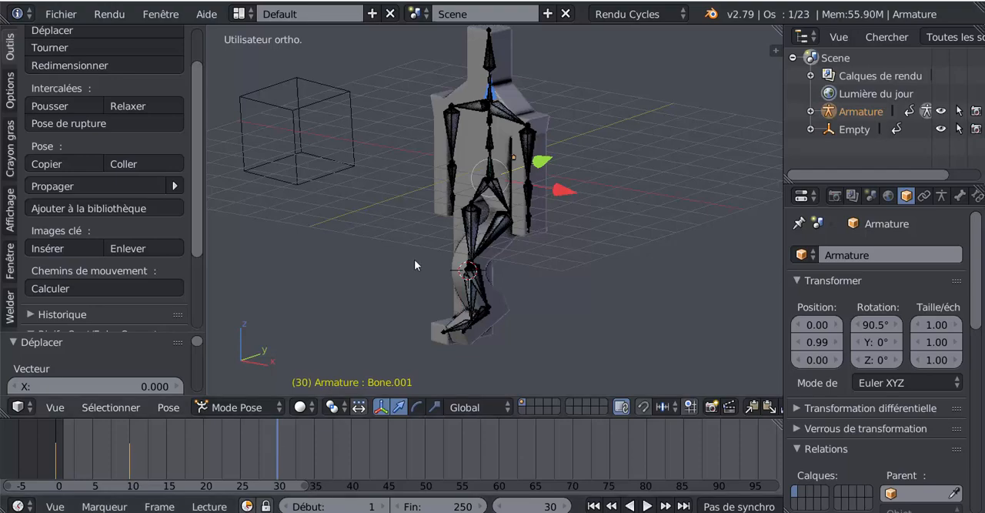
{"action": "middle_click_drag", "start_coordinate": [577, 164], "coordinate": [542, 173], "text": "shift"}
{"action": "scroll", "coordinate": [479, 228], "scroll_direction": "up", "scroll_amount": 1}
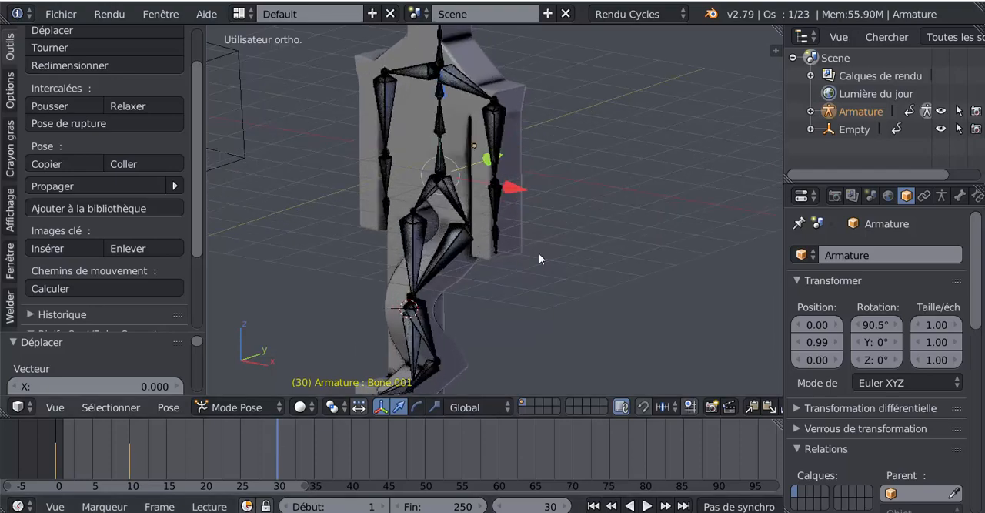
{"action": "scroll", "coordinate": [538, 254], "scroll_direction": "down", "scroll_amount": 2}
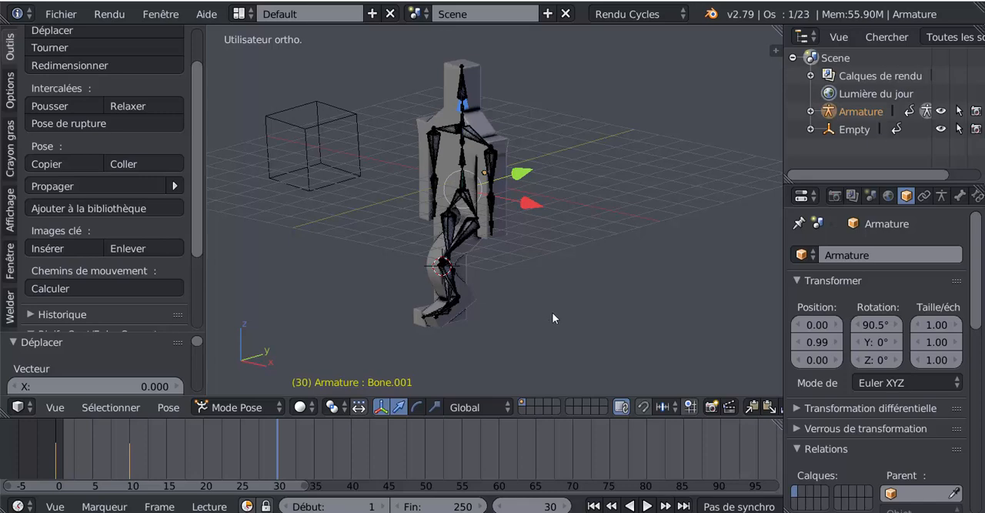
{"action": "key", "text": "r"}
{"action": "key", "text": "x"}
{"action": "key", "text": "x"}
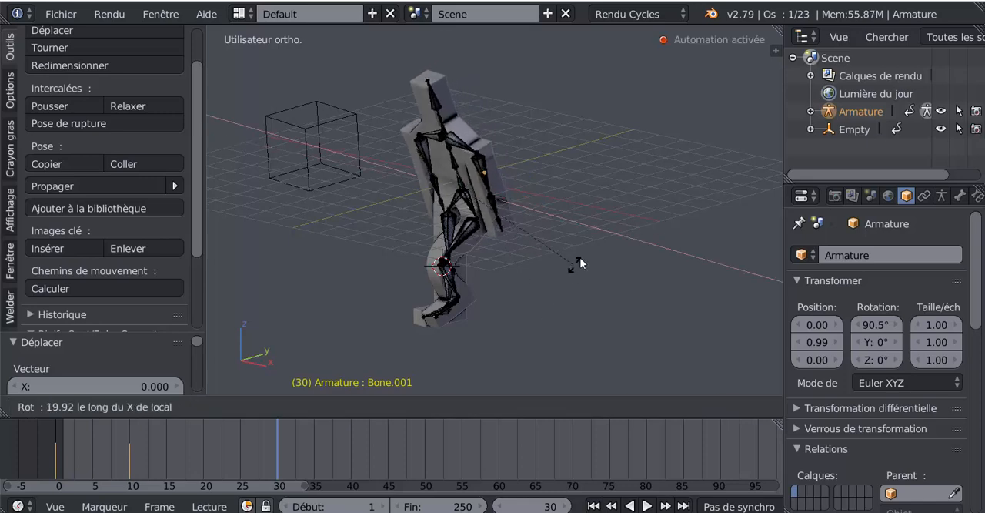
{"action": "left_click", "coordinate": [614, 197]}
- Return to frame 10 and keyframe the second spine bone, just above the lowest one, in its upright position
{"action": "middle_click_drag", "start_coordinate": [390, 363], "coordinate": [488, 307]}
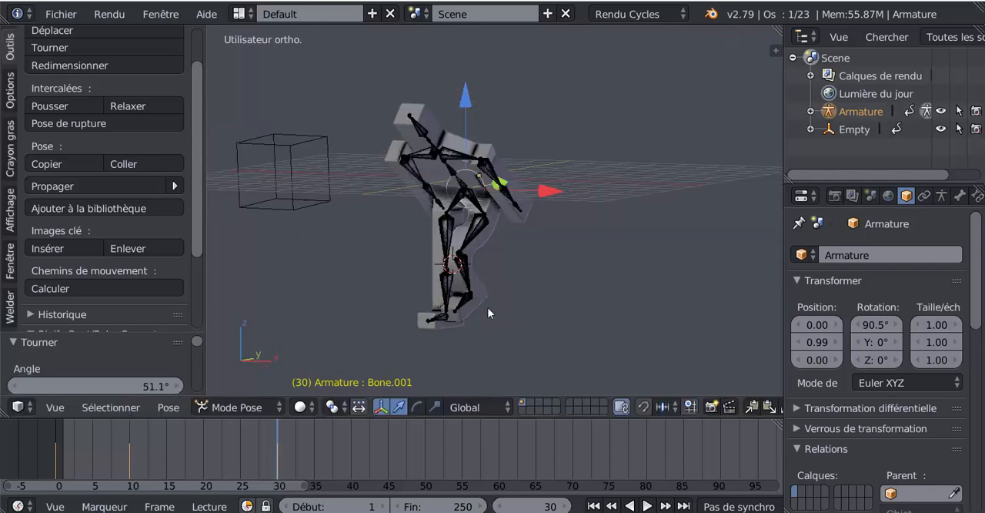
{"action": "scroll", "coordinate": [489, 306], "scroll_direction": "up", "scroll_amount": 4}
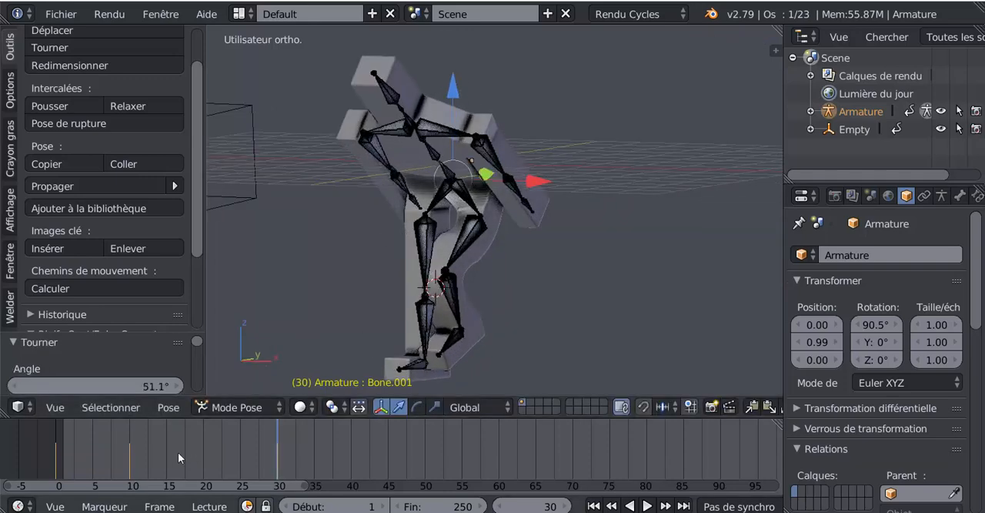
{"action": "left_click", "coordinate": [129, 461]}
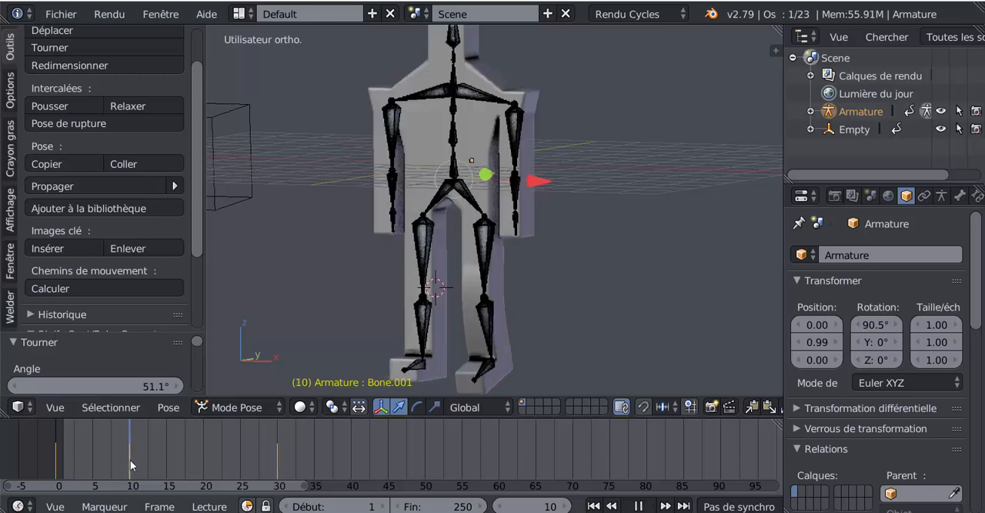
{"action": "right_click", "coordinate": [453, 132]}
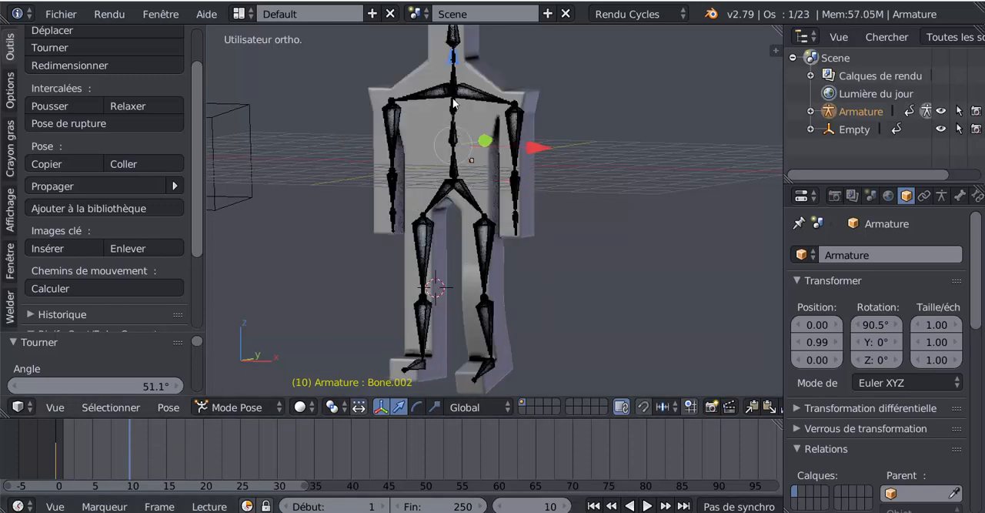
{"action": "left_click", "coordinate": [453, 59]}
- Bend the upper torso forward at frame 30 by rotating the second spine bone about 31.1° around its local X axis
{"action": "key", "text": "alt+a"}
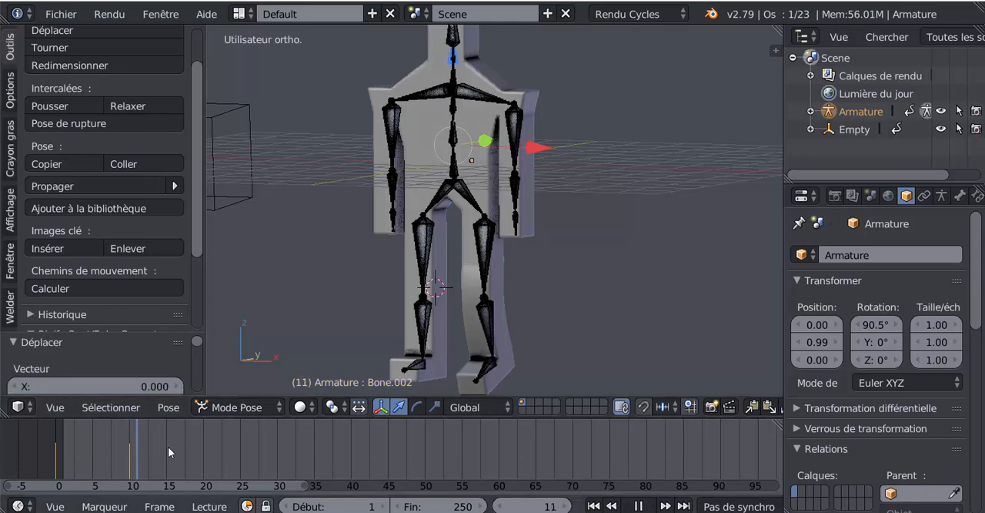
{"action": "key", "text": "alt+a"}
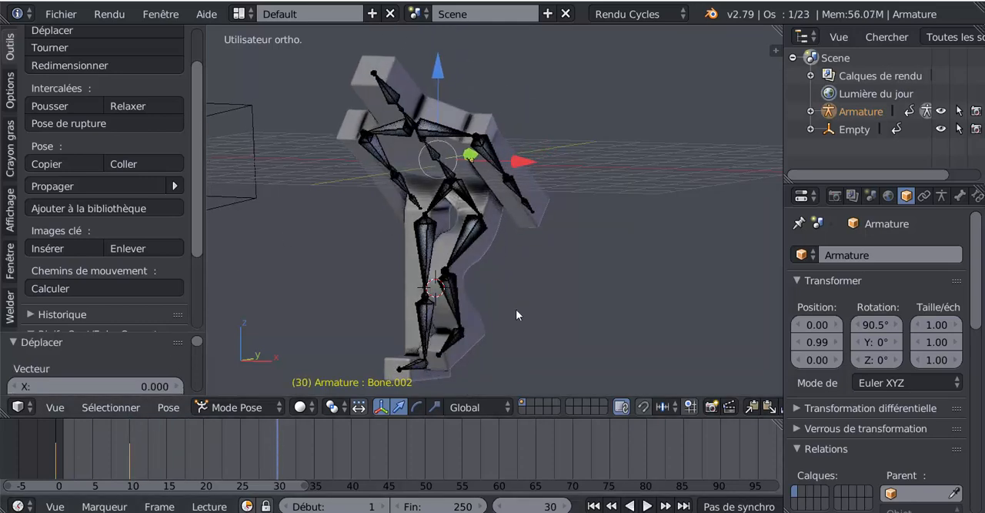
{"action": "key", "text": "r"}
{"action": "key", "text": "x"}
{"action": "key", "text": "x"}
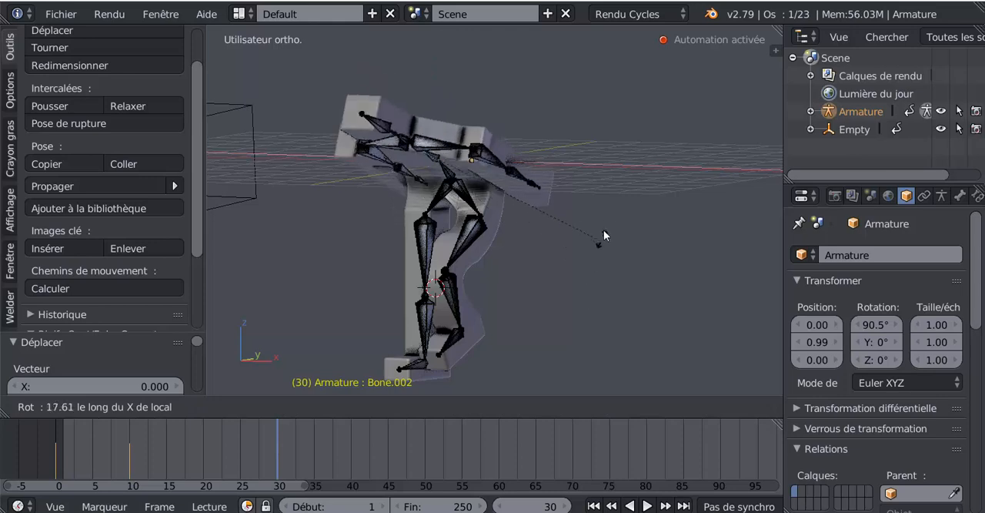
{"action": "left_click", "coordinate": [608, 202]}
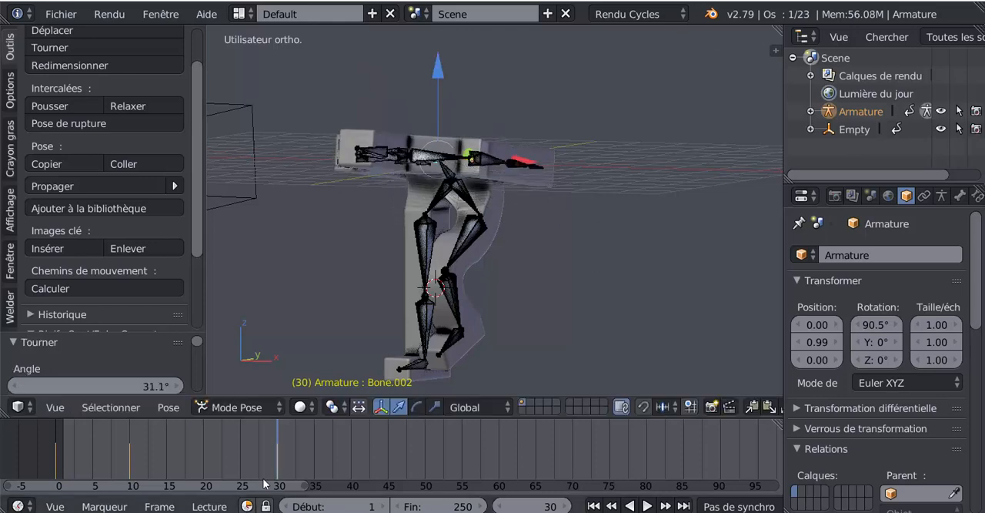
- Keyframe the lowest spine bone in its bent position at frame 40
{"action": "key", "text": "alt+a"}
{"action": "left_click_drag", "start_coordinate": [260, 451], "coordinate": [353, 452]}
{"action": "mouse_move", "coordinate": [533, 255]}
{"action": "middle_mouse_down"}
{"action": "mouse_move", "coordinate": [525, 231]}
{"action": "mouse_move", "coordinate": [544, 221]}
{"action": "mouse_move", "coordinate": [551, 256]}
{"action": "middle_mouse_up"}
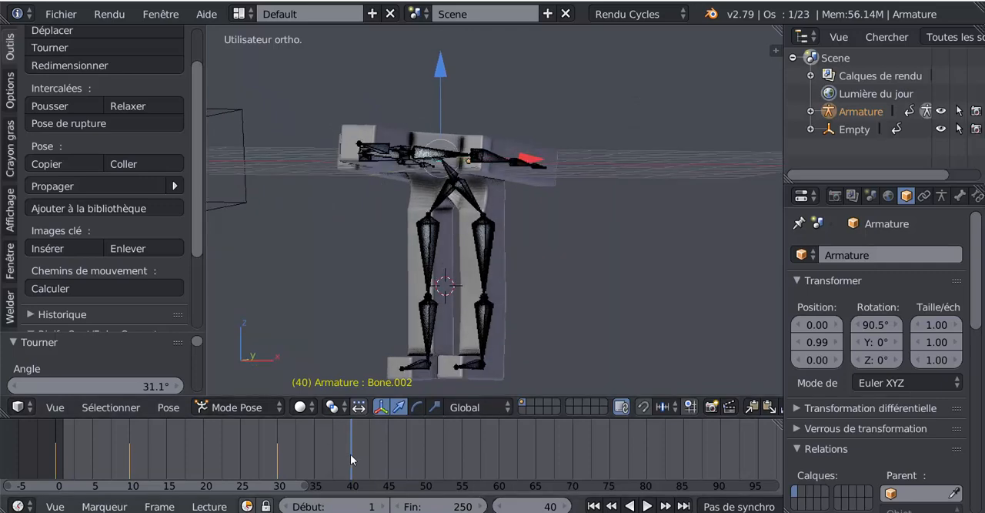
{"action": "middle_click_drag", "start_coordinate": [492, 225], "coordinate": [460, 177]}
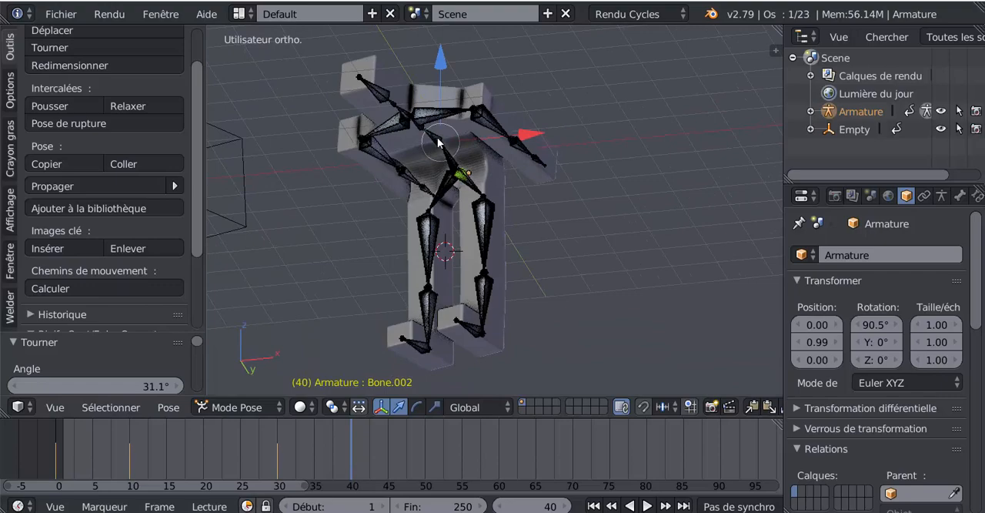
{"action": "right_click", "coordinate": [435, 172]}
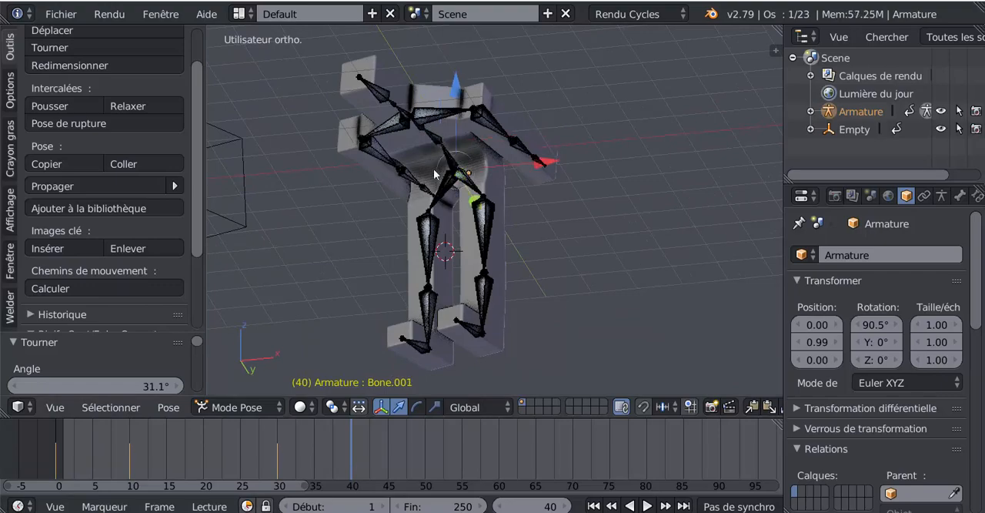
{"action": "scroll", "coordinate": [419, 127], "scroll_direction": "up", "scroll_amount": 4}
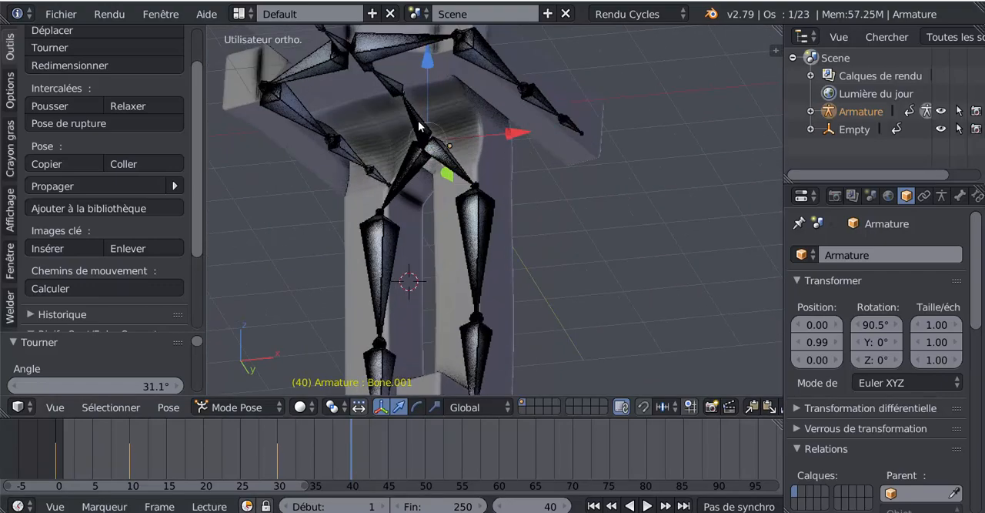
{"action": "scroll", "coordinate": [605, 204], "scroll_direction": "down", "scroll_amount": 3}
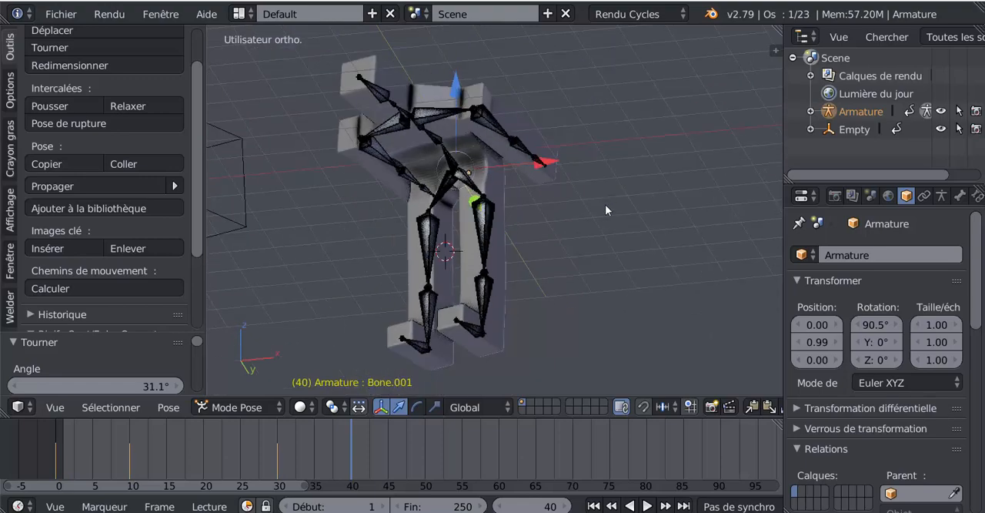
{"action": "left_click", "coordinate": [459, 92]}
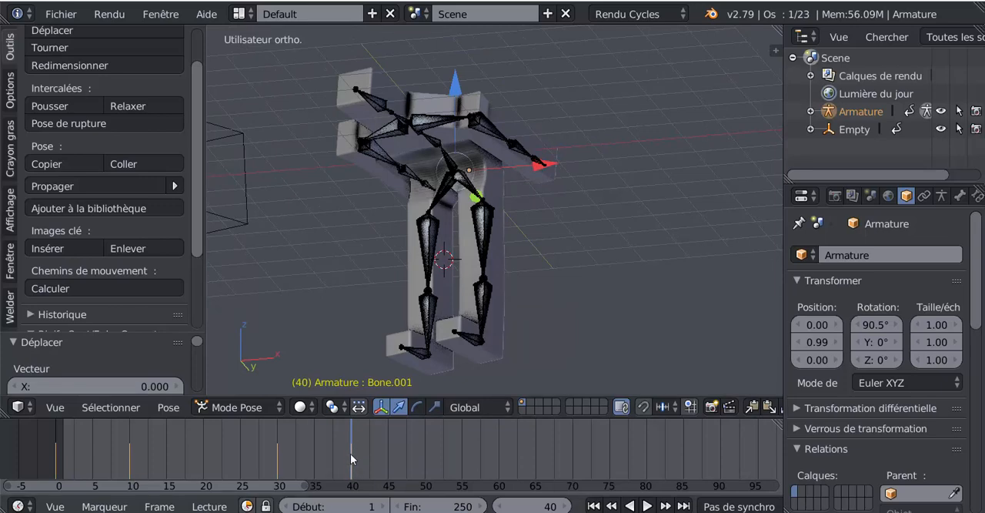
- Raise the torso at frame 50 by rotating the lowest spine bone about -48.5° around its local X axis
{"action": "key", "text": "alt+a"}
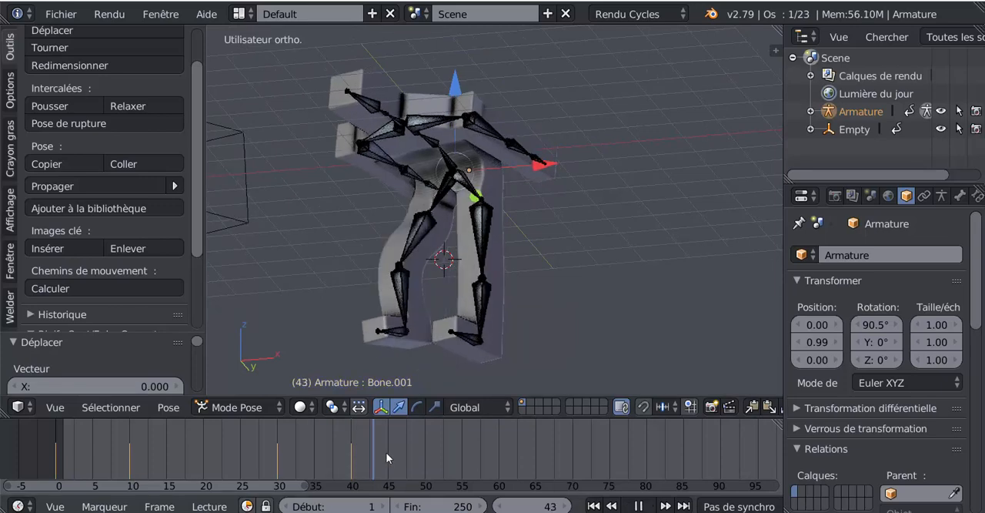
{"action": "left_click_drag", "start_coordinate": [386, 452], "coordinate": [424, 449]}
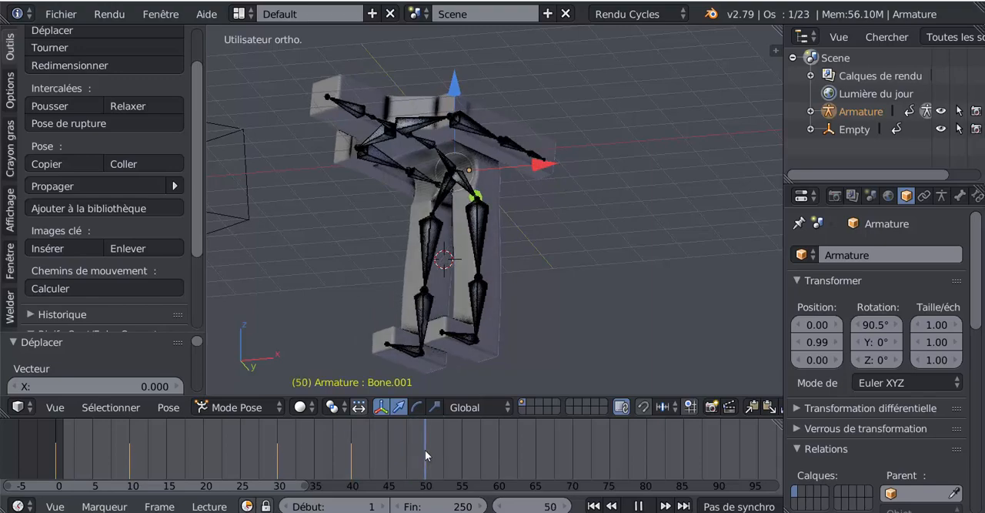
{"action": "key", "text": "alt+a"}
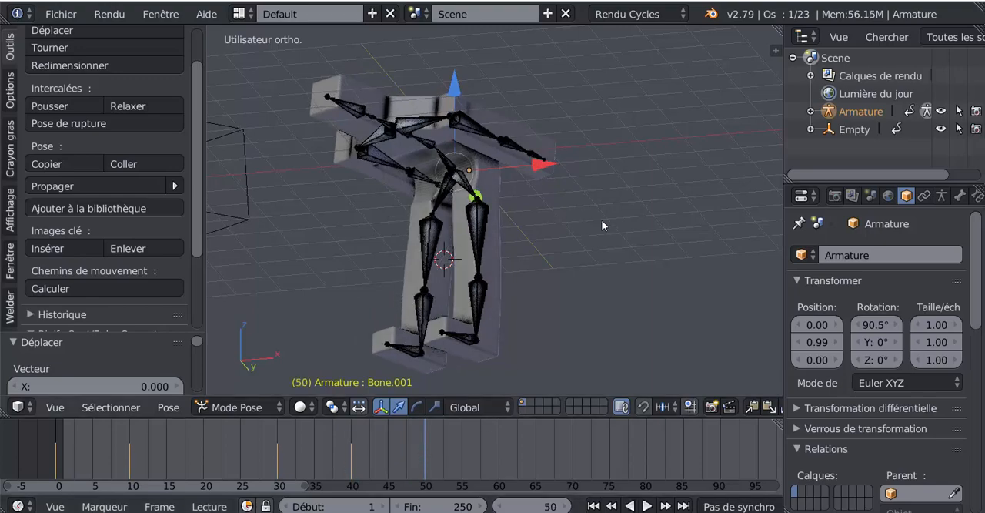
{"action": "middle_click_drag", "start_coordinate": [601, 220], "coordinate": [569, 284]}
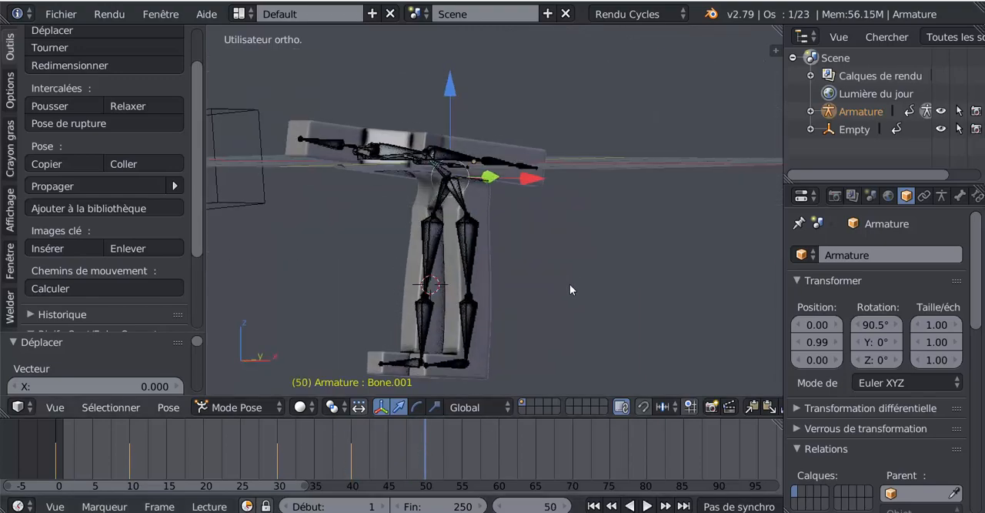
{"action": "key", "text": "r"}
{"action": "key", "text": "x"}
{"action": "key", "text": "x"}
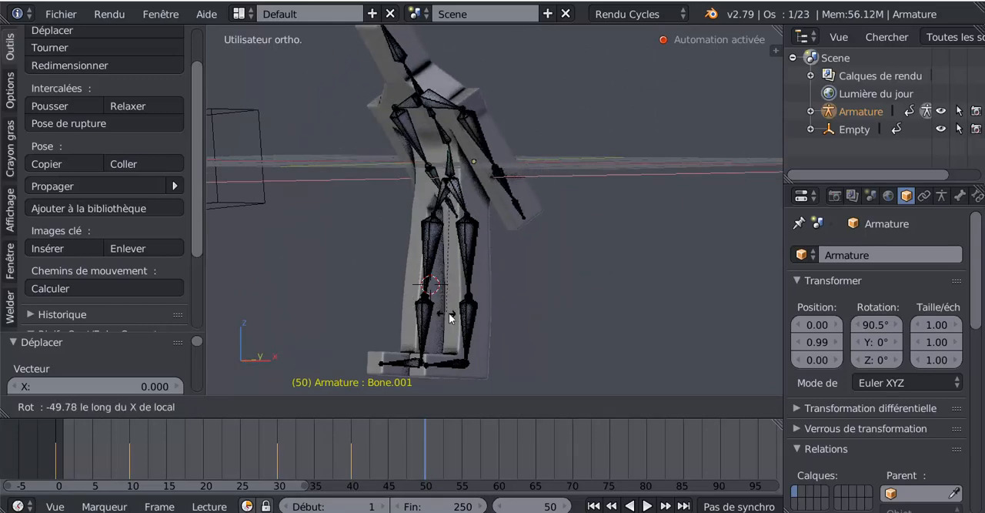
{"action": "left_click", "coordinate": [449, 313]}
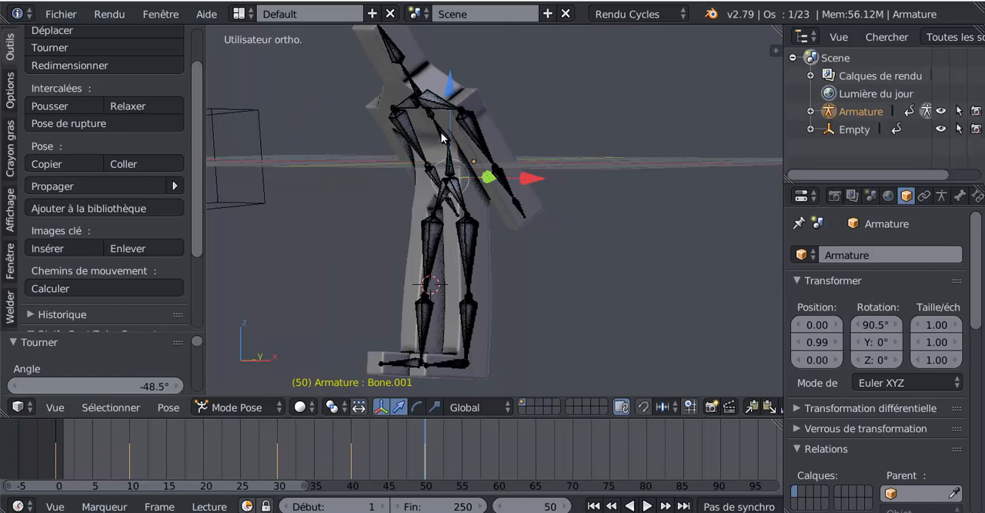
- Return to frame 40 and keyframe the second spine bone, just above the lowest one, in its bent position
{"action": "key", "text": "shift+alt+a"}
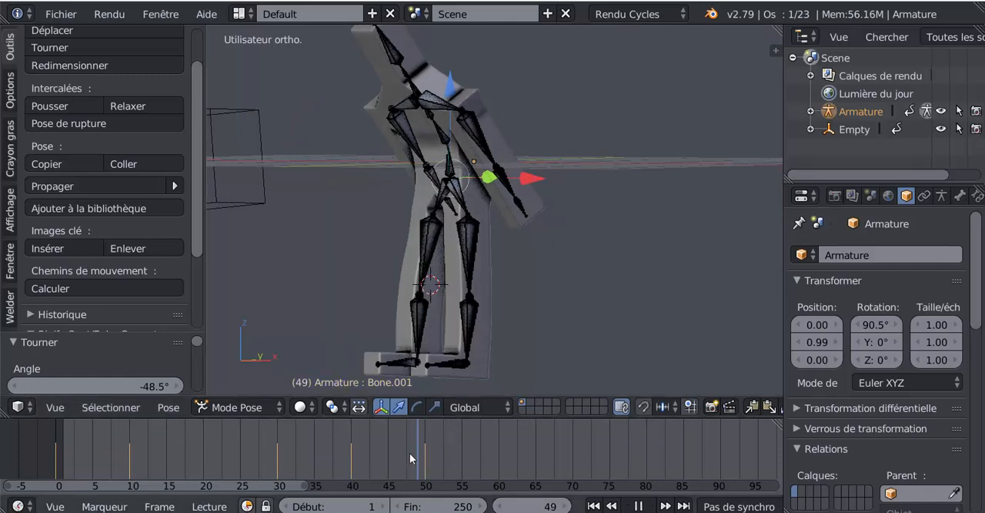
{"action": "left_click_drag", "start_coordinate": [363, 462], "coordinate": [355, 464]}
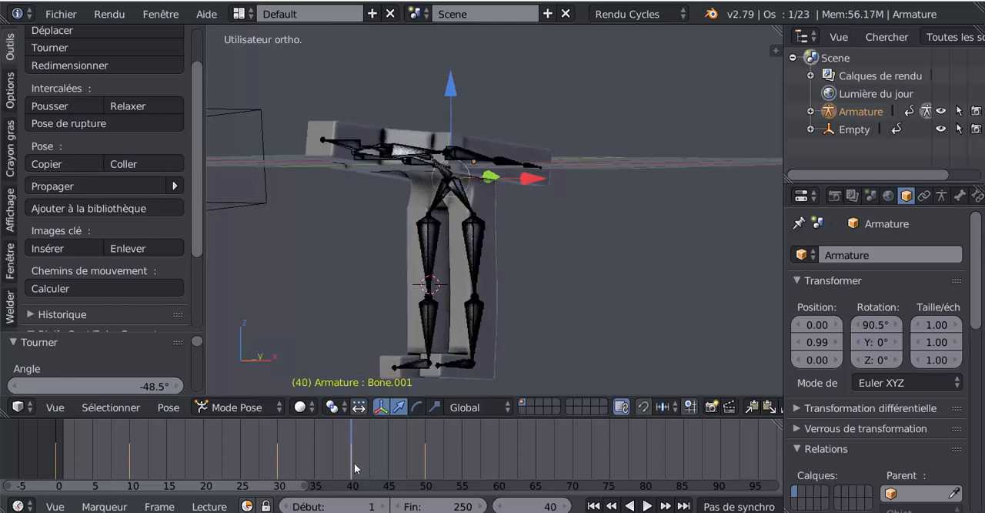
{"action": "middle_click_drag", "start_coordinate": [481, 302], "coordinate": [384, 129]}
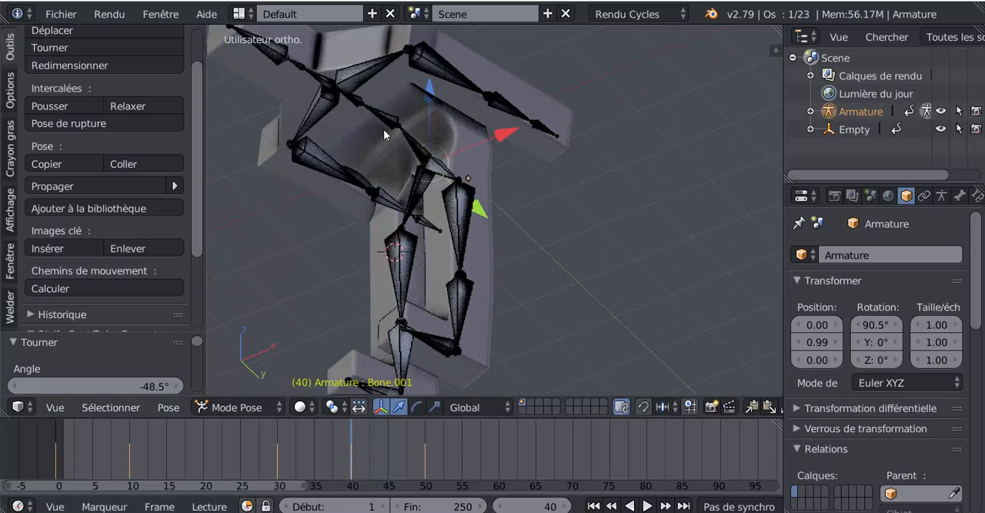
{"action": "right_click", "coordinate": [388, 118]}
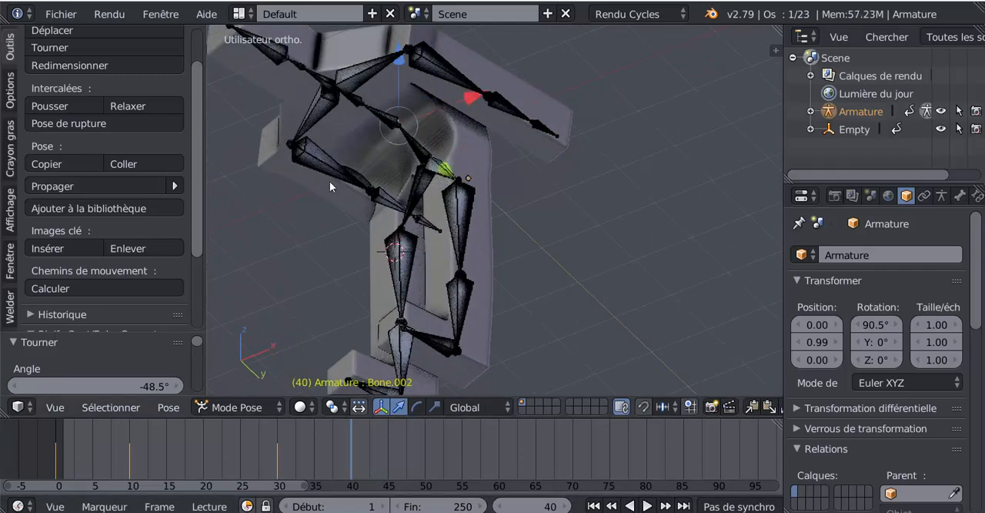
{"action": "scroll", "coordinate": [382, 112], "scroll_direction": "down", "scroll_amount": 1}
{"action": "middle_click_drag", "start_coordinate": [383, 113], "coordinate": [433, 90]}
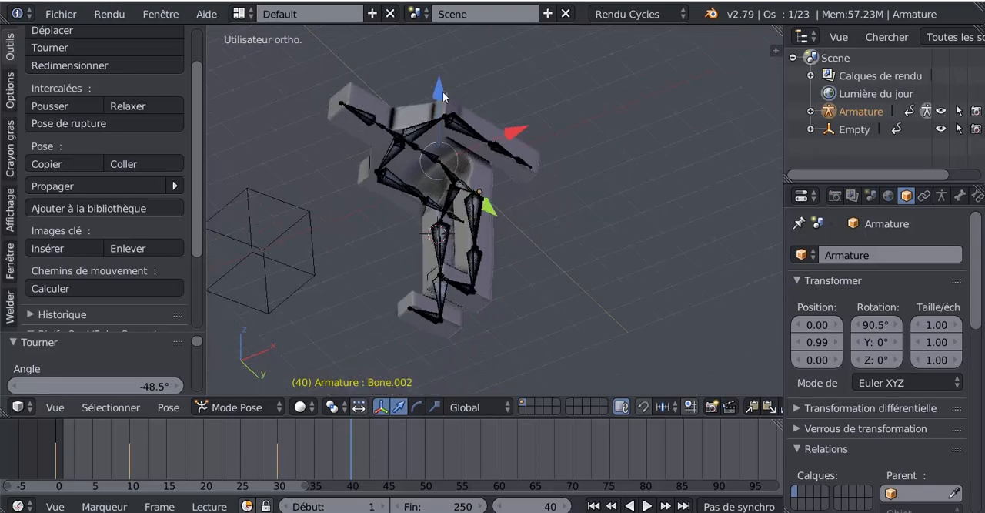
{"action": "left_click", "coordinate": [442, 91]}
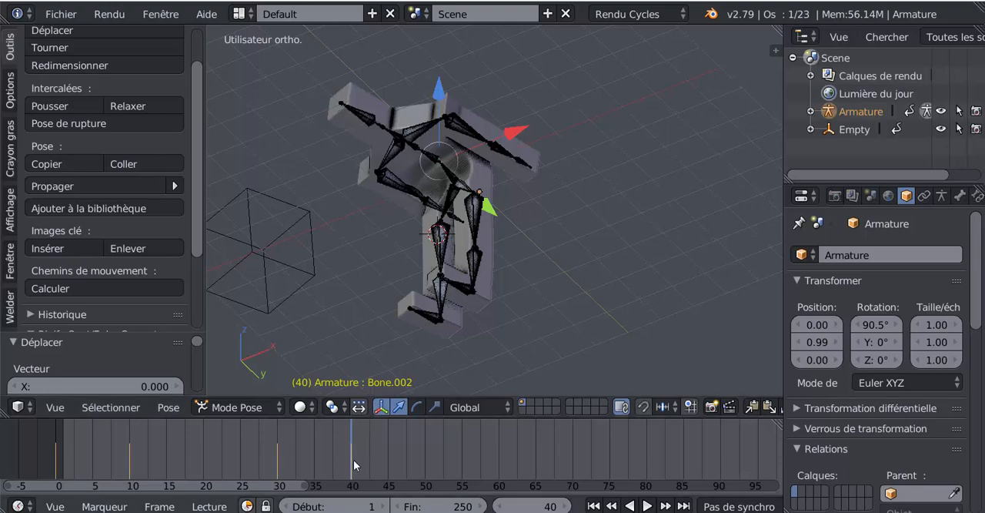
- Straighten the upper torso at frame 50 by rotating the second spine bone about -32.3° around its local X axis
{"action": "key", "text": "alt+a"}
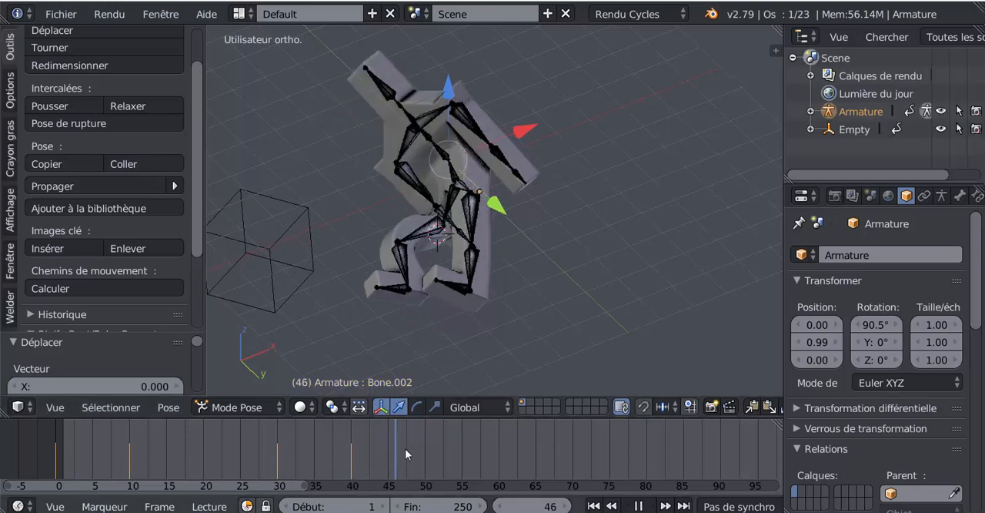
{"action": "key", "text": "alt+a"}
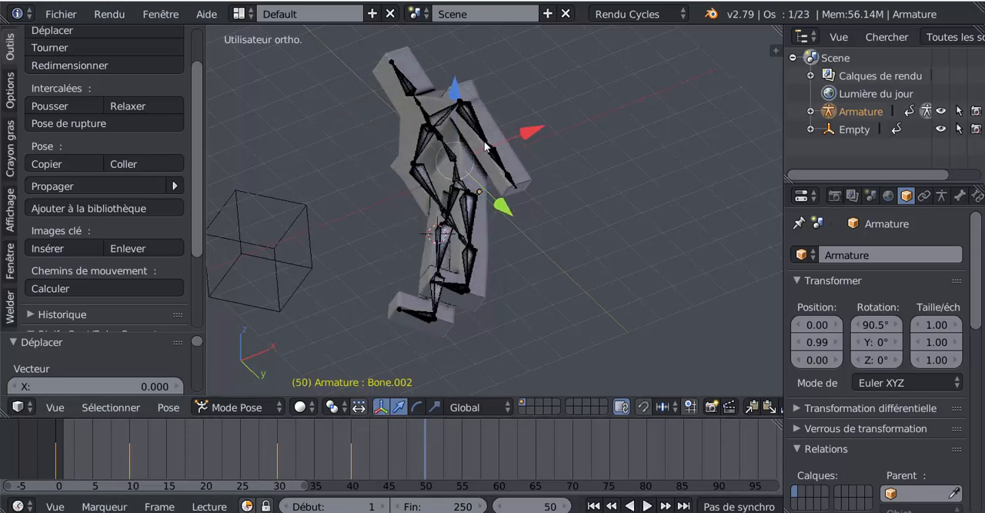
{"action": "key", "text": "r"}
{"action": "key", "text": "x"}
{"action": "key", "text": "x"}
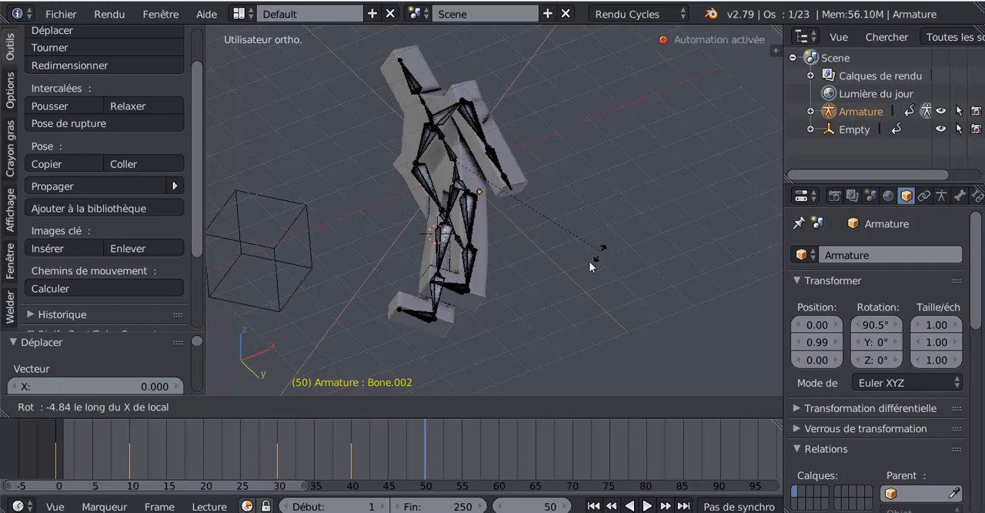
{"action": "left_click", "coordinate": [528, 284]}
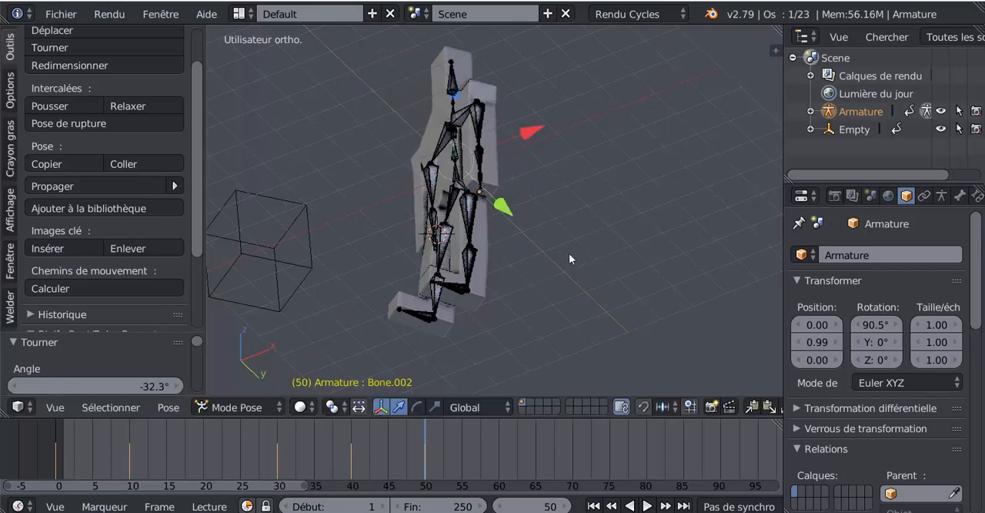
- Go back to frame 20 and keyframe the head bone in its unturned position
{"action": "middle_click_drag", "start_coordinate": [569, 253], "coordinate": [587, 313]}
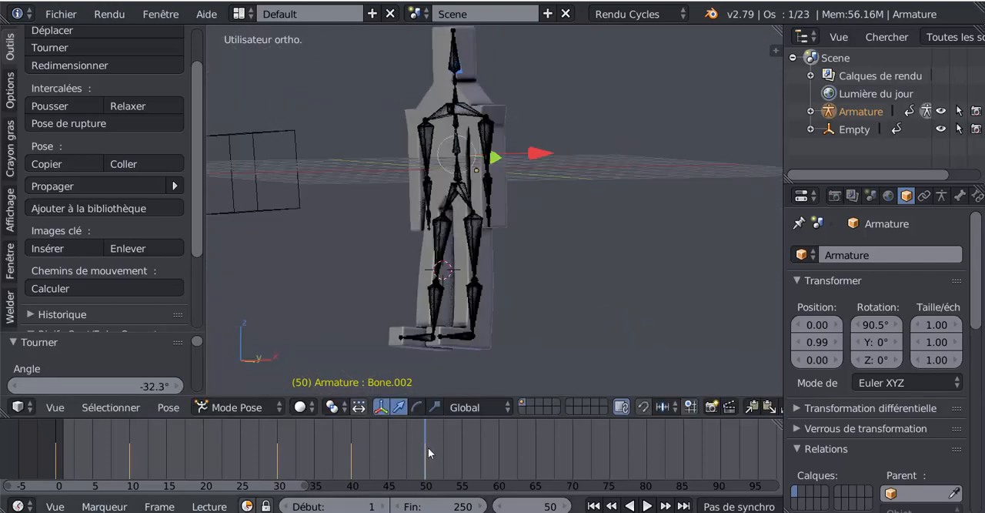
{"action": "key", "text": "shift+alt+a"}
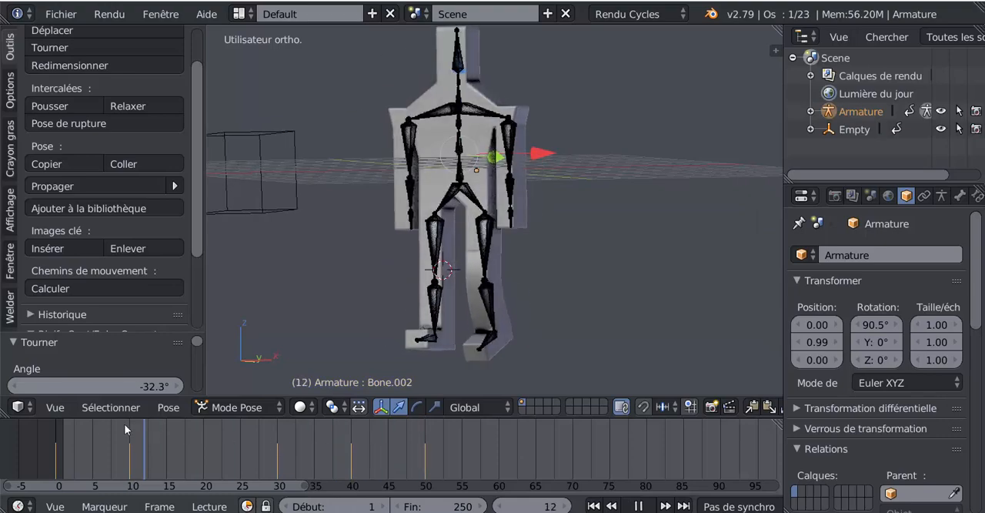
{"action": "left_click_drag", "start_coordinate": [124, 424], "coordinate": [206, 434]}
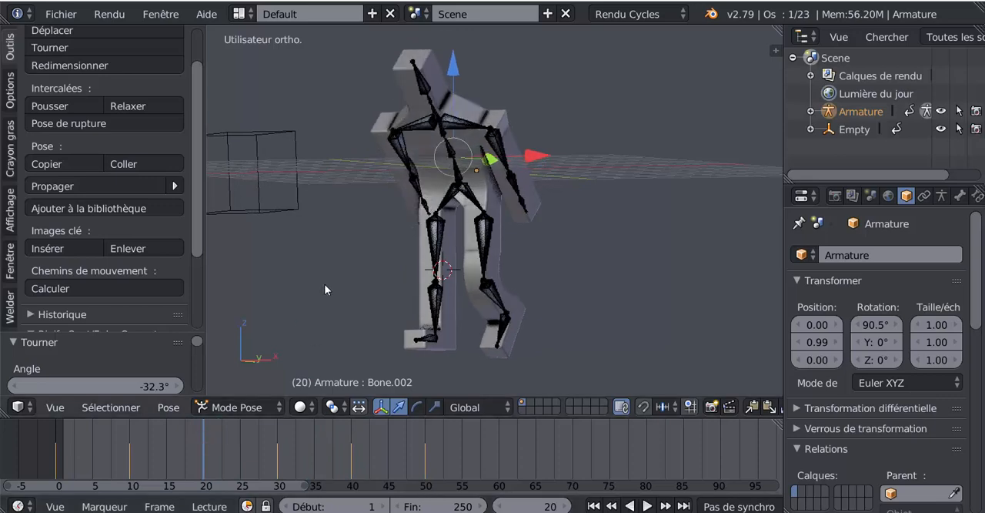
{"action": "right_click", "coordinate": [422, 87]}
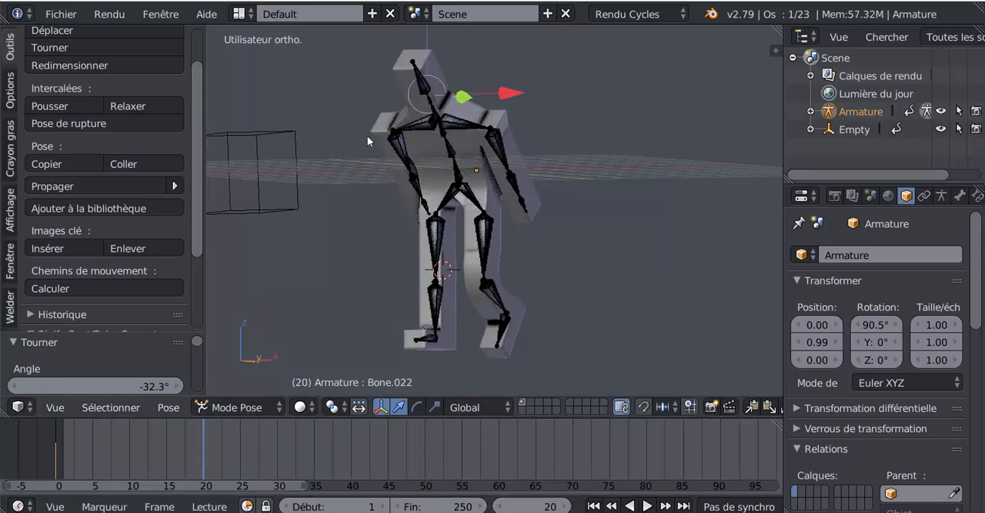
{"action": "middle_click_drag", "start_coordinate": [578, 190], "coordinate": [595, 285], "text": "shift"}
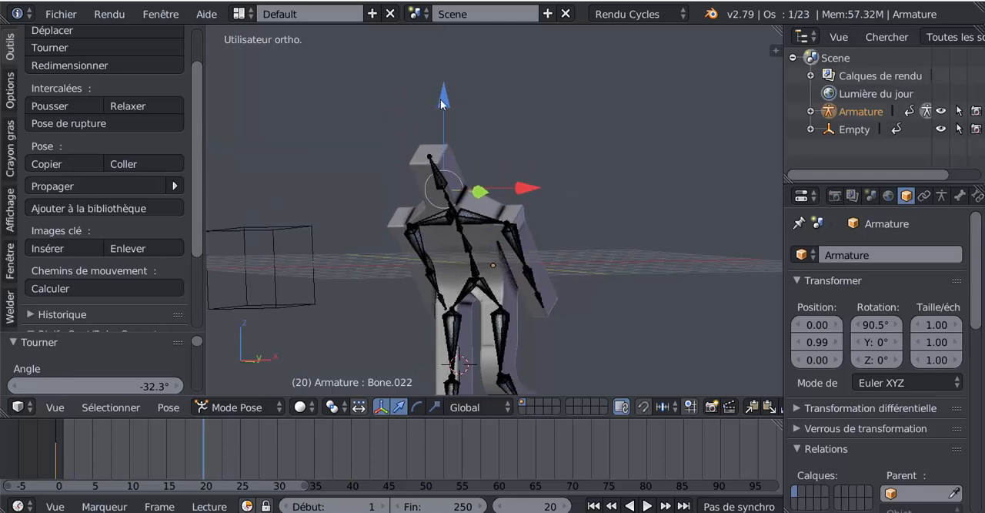
{"action": "left_click", "coordinate": [442, 99]}
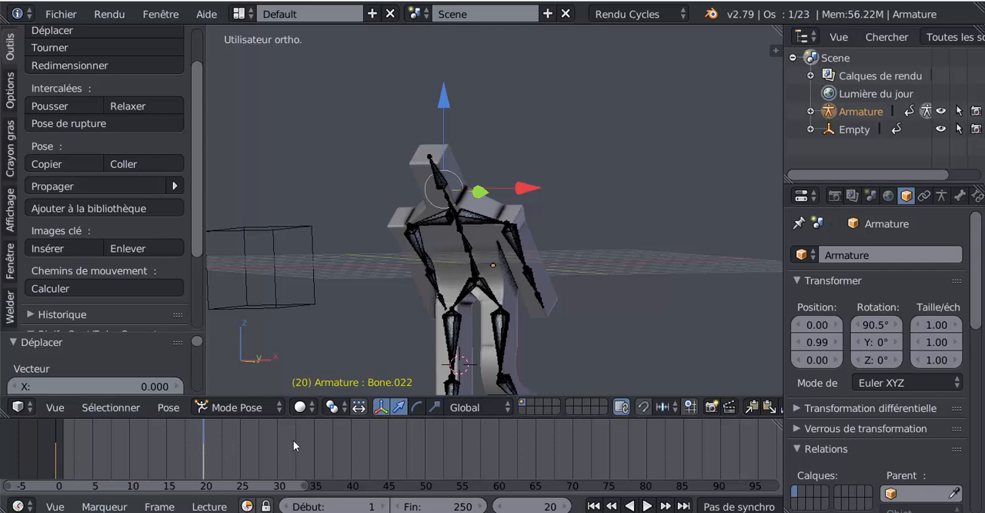
- Turn the head at frame 40 by rotating the head bone about 48.8° around its local Y axis
{"action": "key", "text": "alt+a"}
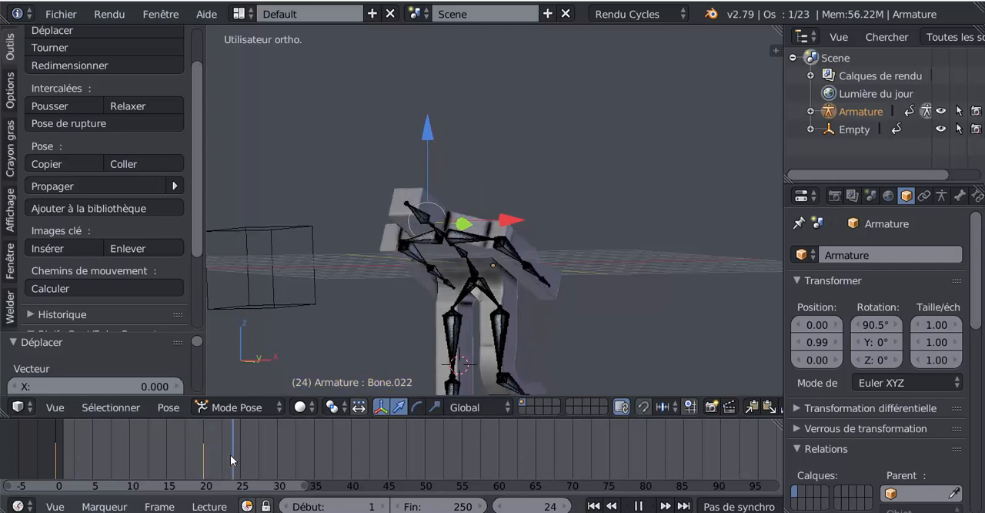
{"action": "left_click_drag", "start_coordinate": [230, 454], "coordinate": [348, 451]}
{"action": "key", "text": "alt+a"}
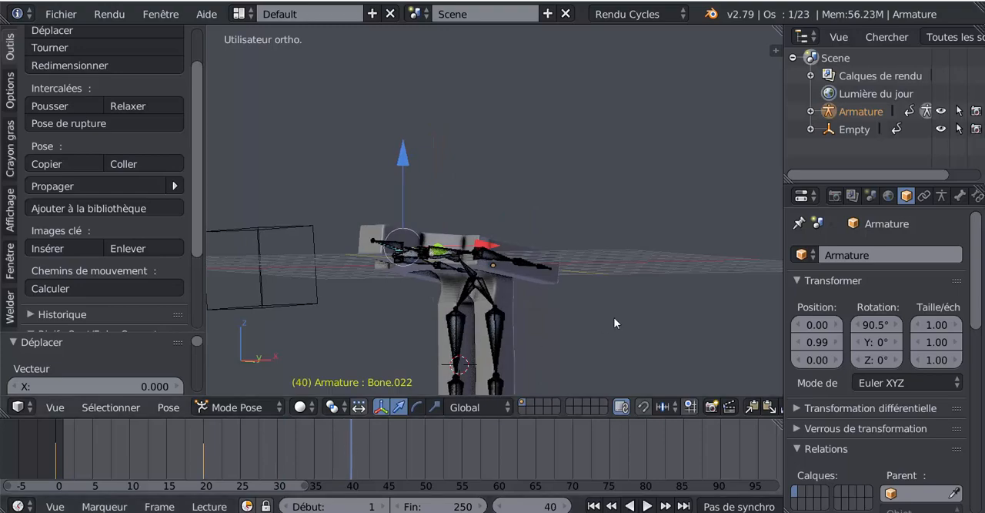
{"action": "middle_click_drag", "start_coordinate": [613, 317], "coordinate": [605, 252], "text": "shift"}
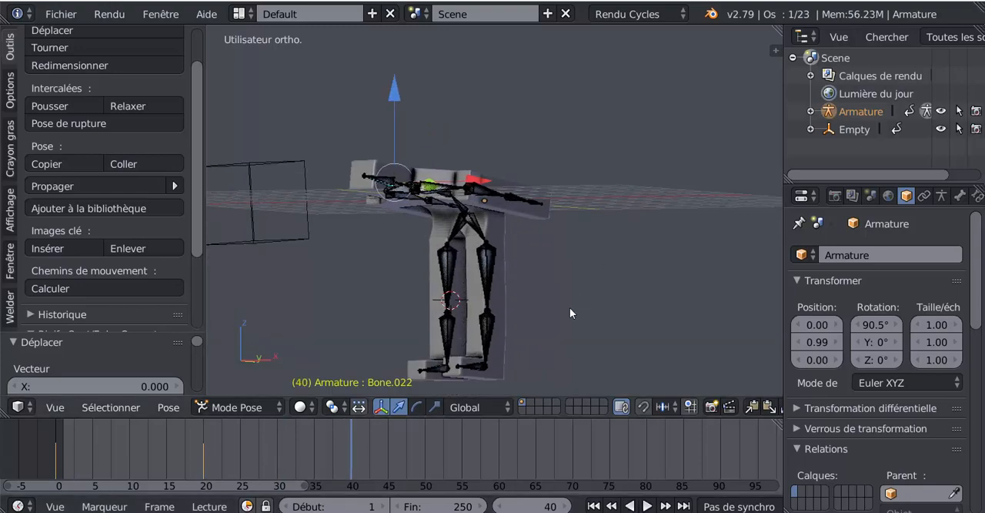
{"action": "middle_click_drag", "start_coordinate": [570, 307], "coordinate": [595, 326]}
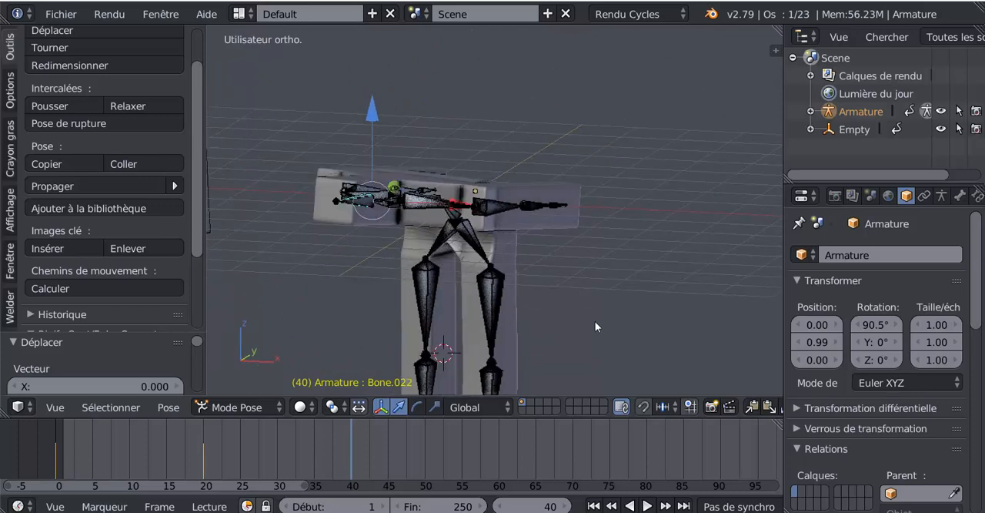
{"action": "key", "text": "r"}
{"action": "key", "text": "y"}
{"action": "key", "text": "y"}
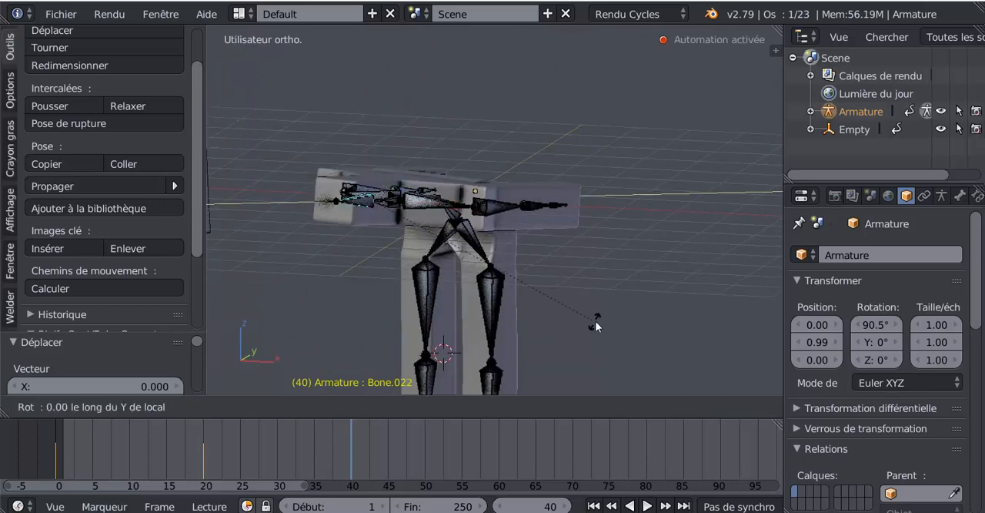
{"action": "left_click", "coordinate": [606, 114]}
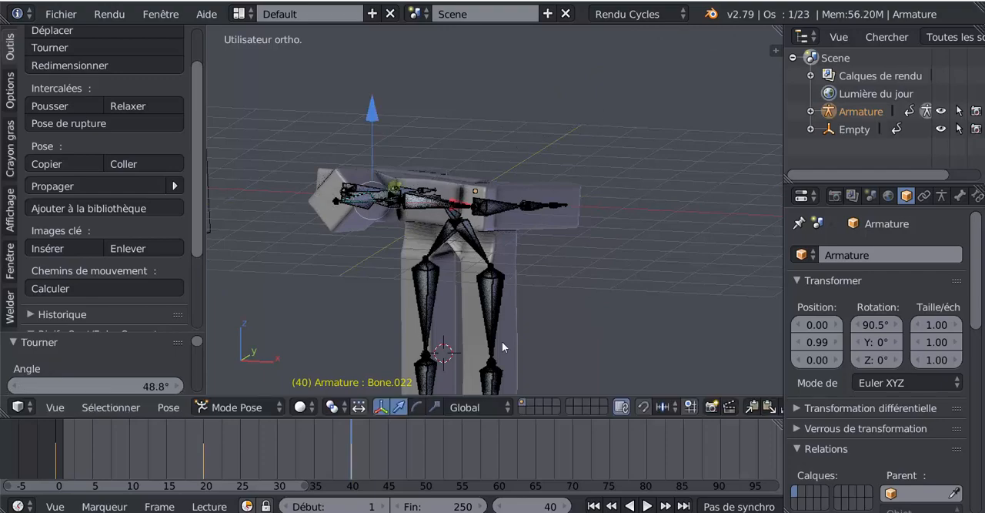
- View the character from the front and hide the armature so only the mesh is displayed
{"action": "middle_click_drag", "start_coordinate": [502, 347], "coordinate": [629, 298]}
{"action": "left_click", "coordinate": [941, 111]}
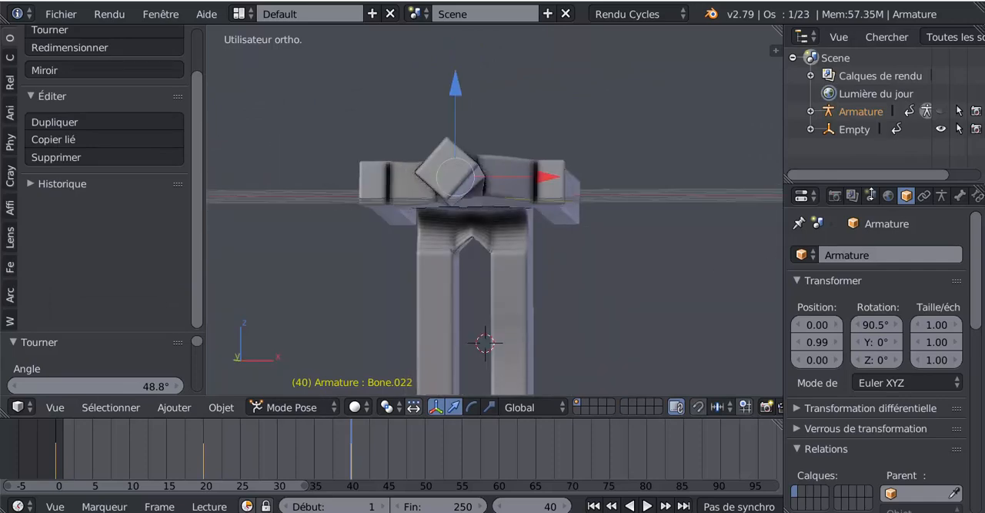
- Show the armature again and turn the head the opposite way at frame 55, rotating its bone about -92.7° around its local Y axis
{"action": "left_click", "coordinate": [940, 111]}
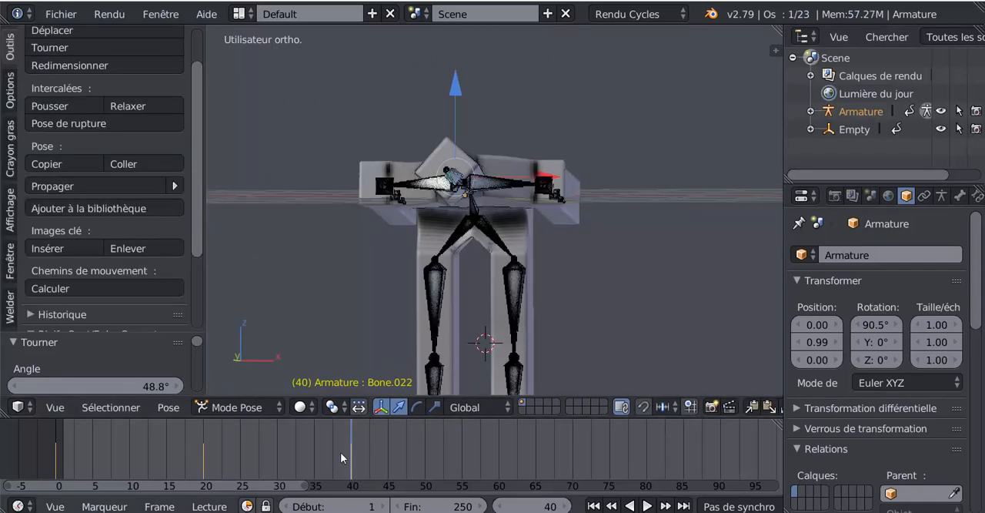
{"action": "key", "text": "alt+a"}
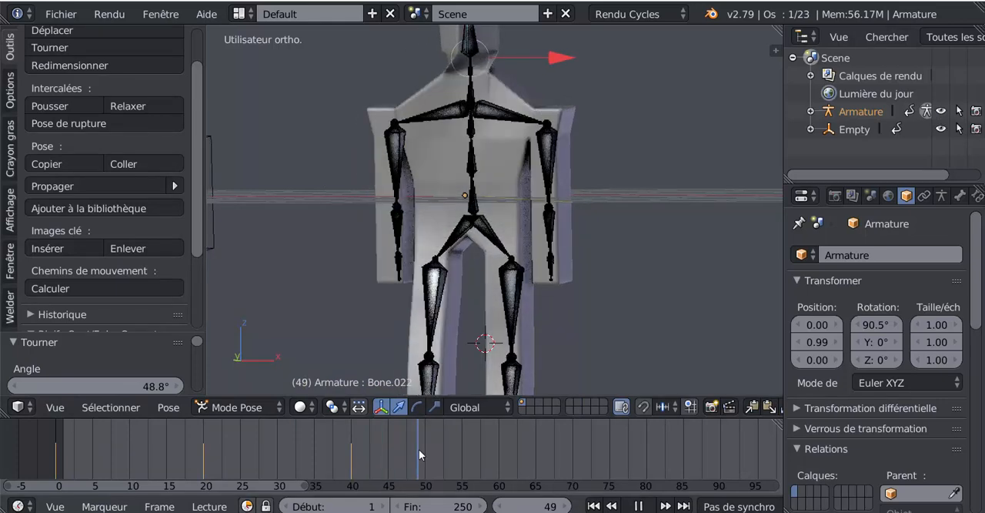
{"action": "left_click_drag", "start_coordinate": [419, 449], "coordinate": [460, 458]}
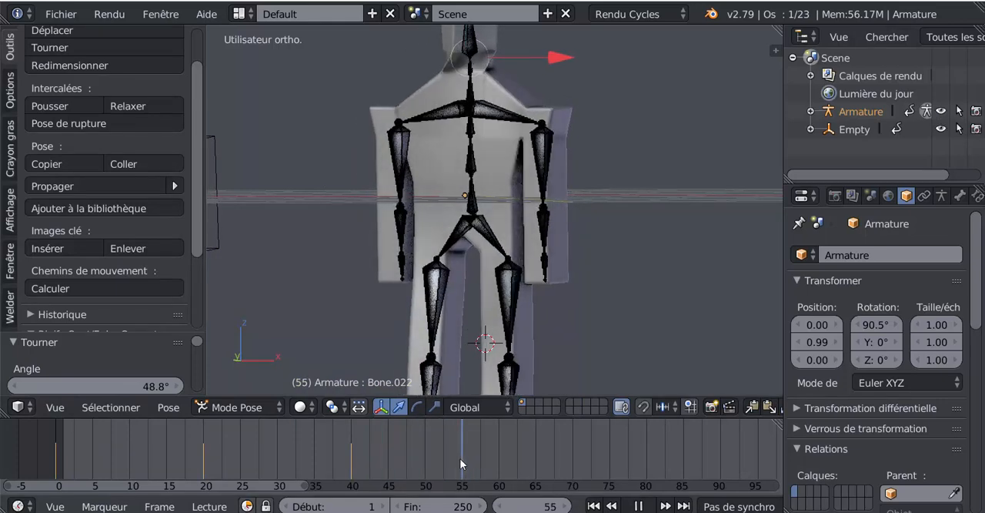
{"action": "key", "text": "alt+a"}
{"action": "scroll", "coordinate": [623, 305], "scroll_direction": "down", "scroll_amount": 3}
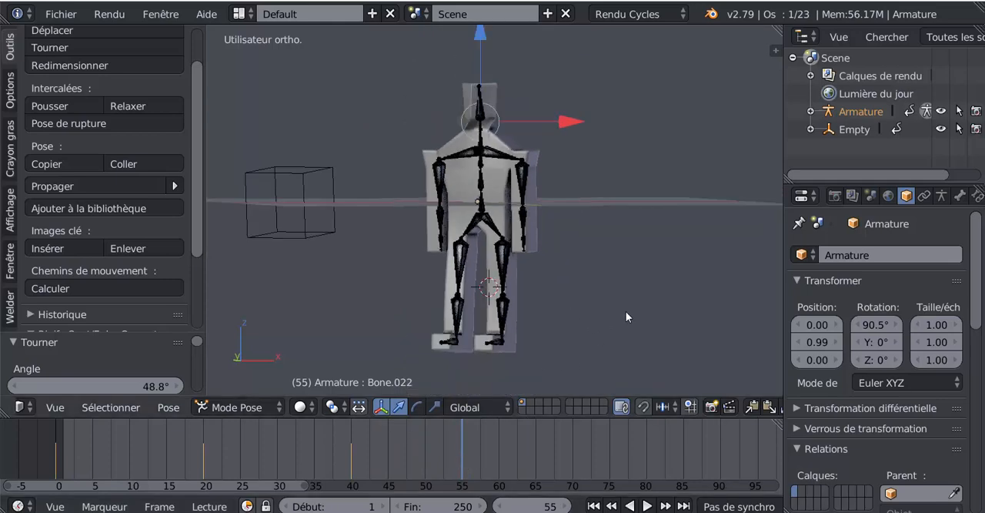
{"action": "key", "text": "r"}
{"action": "key", "text": "y"}
{"action": "key", "text": "y"}
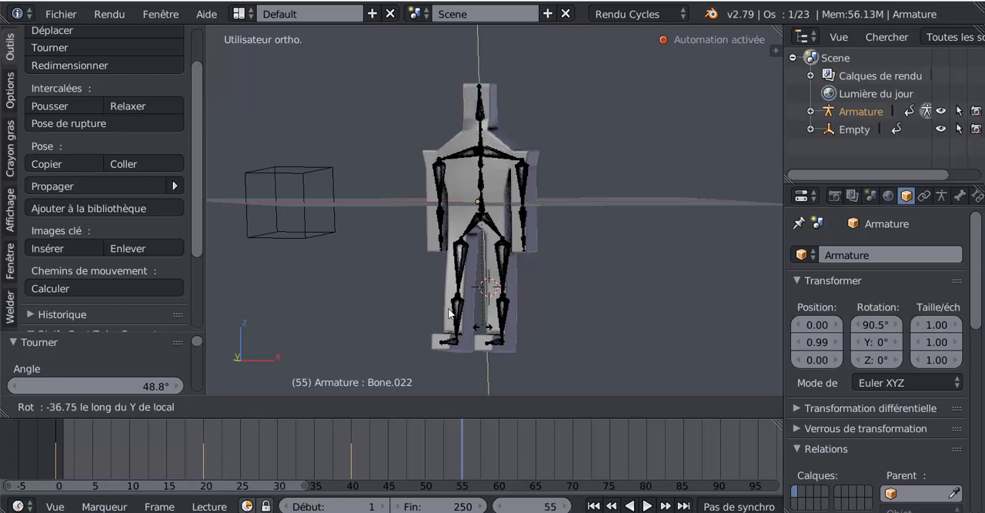
{"action": "left_click", "coordinate": [335, 225]}
- Play and scrub the animation up to frame 55 to check the head turning from one side to the other
{"action": "left_click", "coordinate": [385, 444]}
{"action": "key", "text": "alt+a"}
{"action": "left_click", "coordinate": [274, 452]}
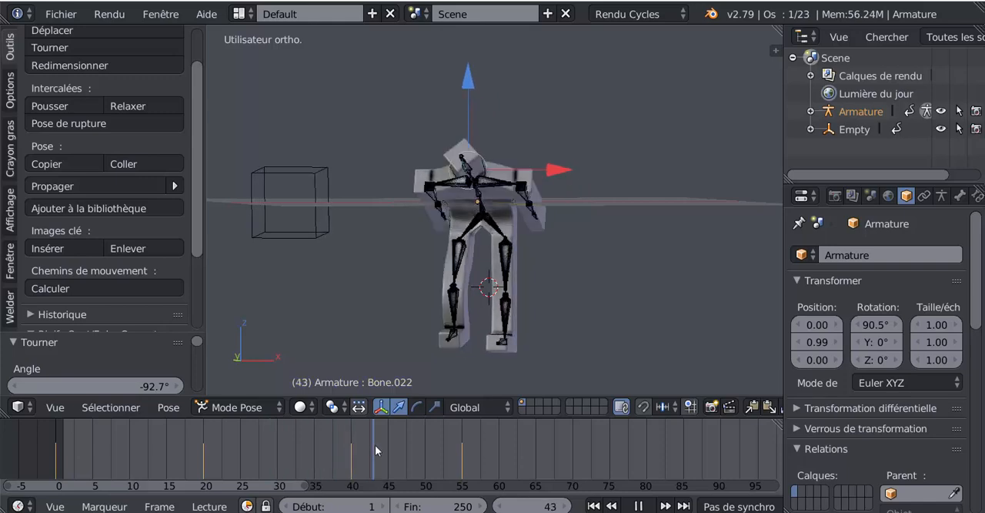
{"action": "left_click", "coordinate": [459, 453]}
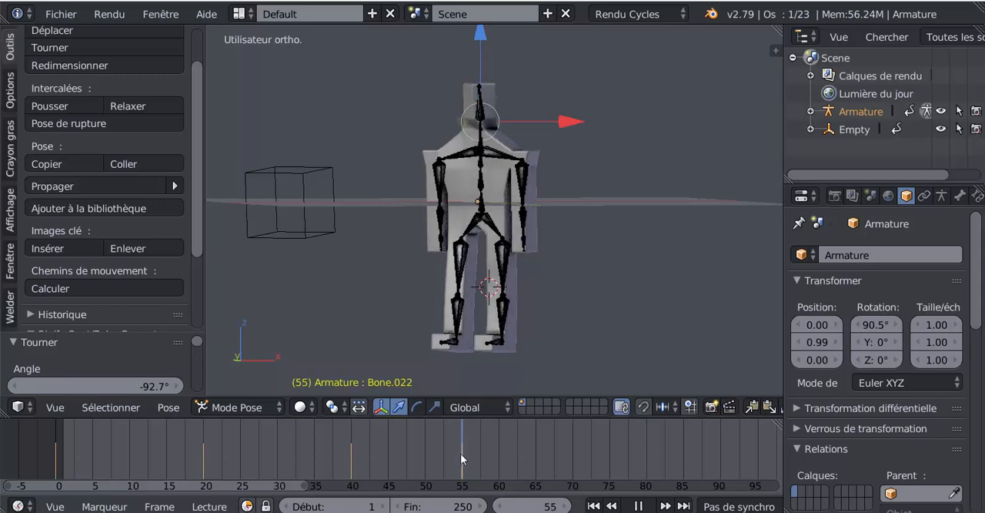
- Turn the head back at frame 60 by rotating the head bone about 48.9° around its local Y axis
{"action": "left_click_drag", "start_coordinate": [461, 458], "coordinate": [498, 455]}
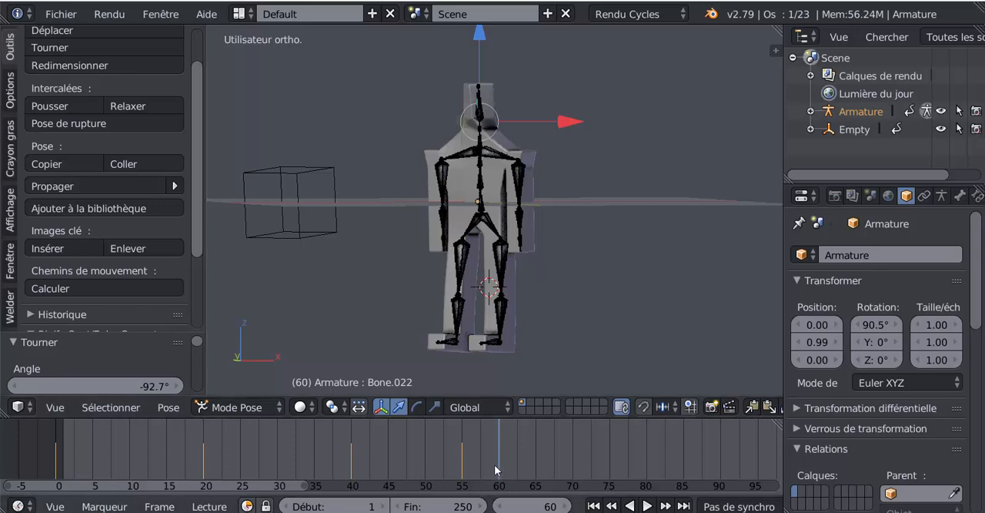
{"action": "scroll", "coordinate": [496, 465], "scroll_direction": "up", "scroll_amount": 2}
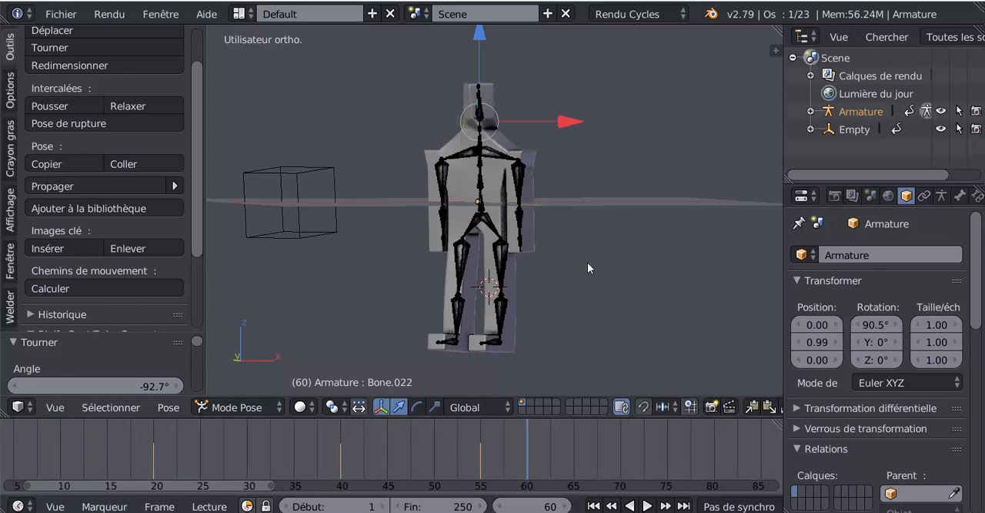
{"action": "key", "text": "r"}
{"action": "key", "text": "y"}
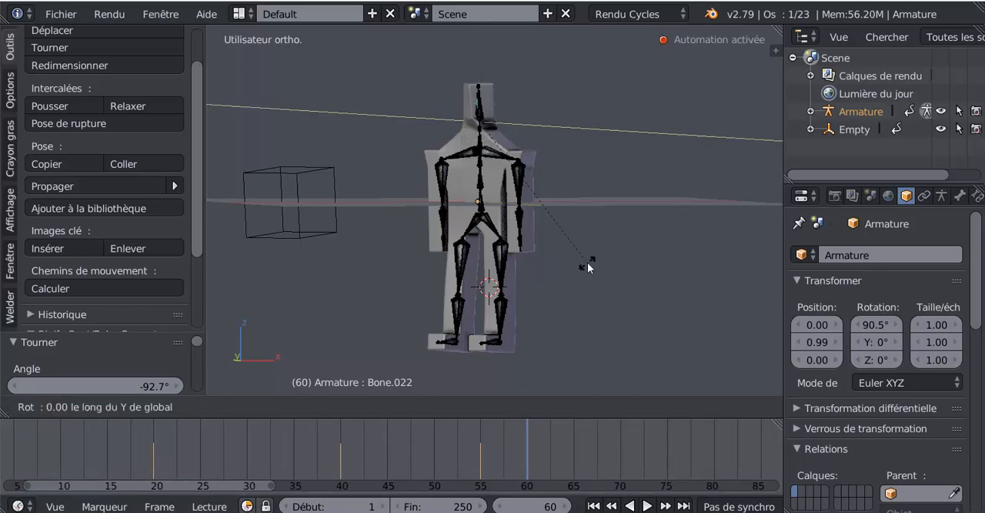
{"action": "key", "text": "y"}
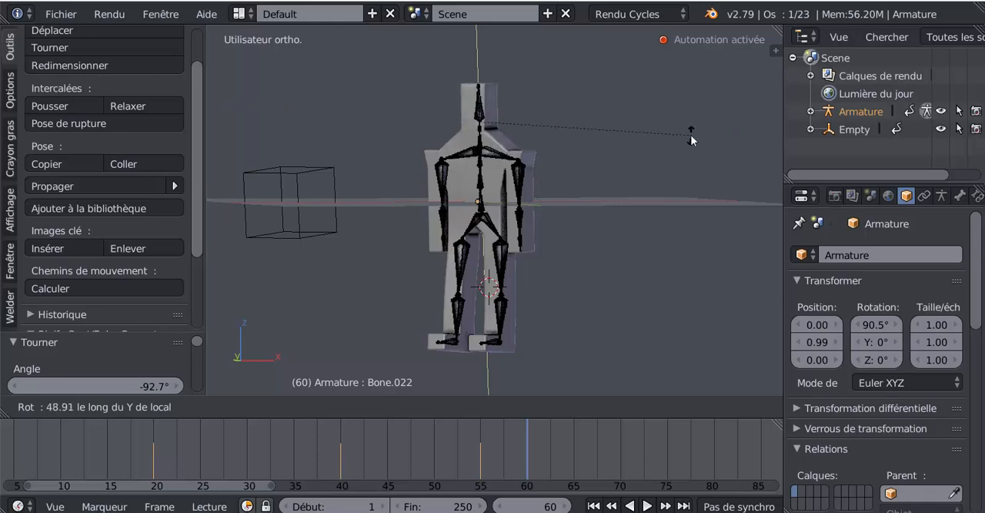
{"action": "left_click", "coordinate": [692, 140]}
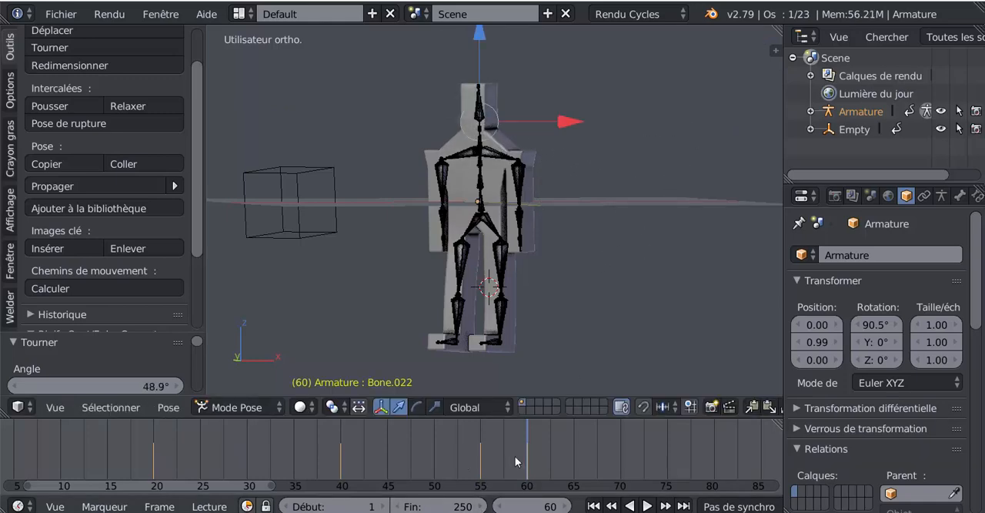
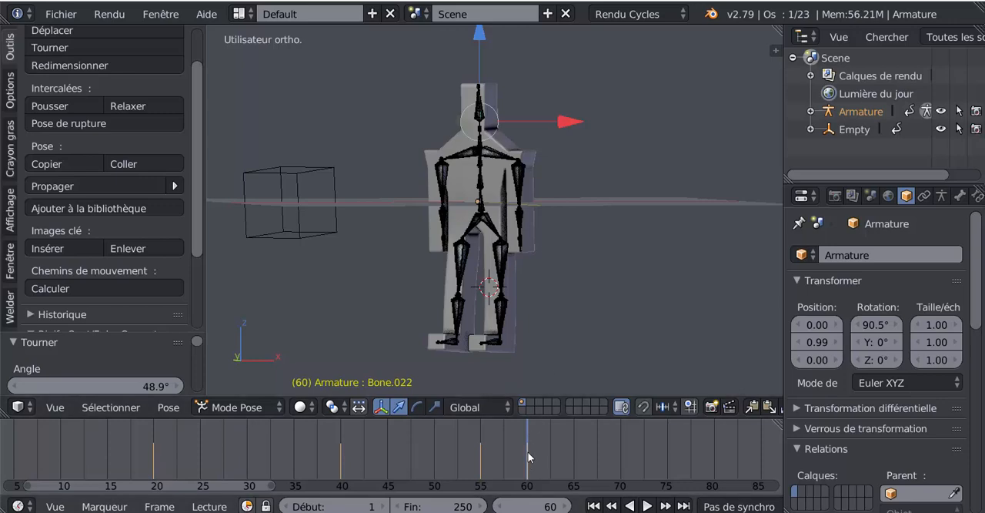
- Check the straightened head from several angles and advance the animation to frame 65
{"action": "middle_click_drag", "start_coordinate": [589, 234], "coordinate": [652, 242]}
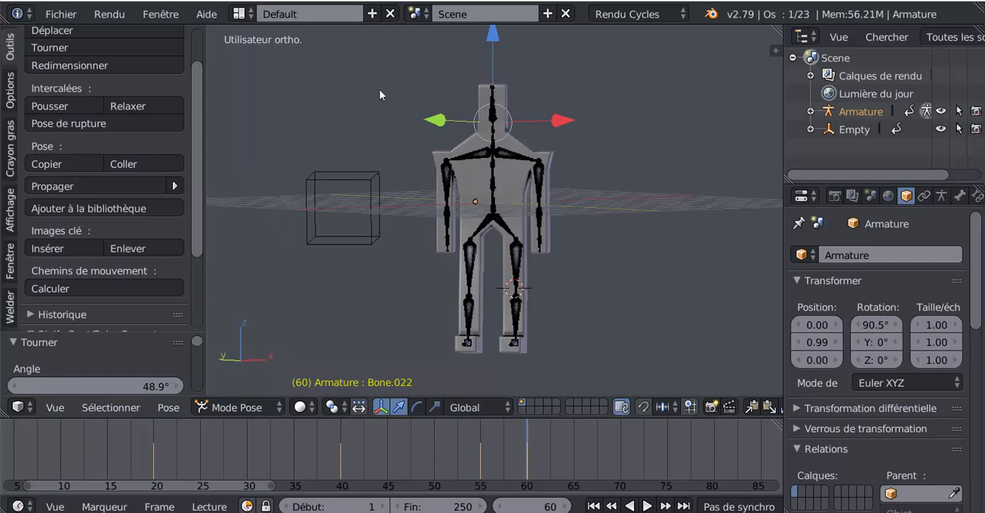
{"action": "scroll", "coordinate": [635, 190], "scroll_direction": "down", "scroll_amount": 3}
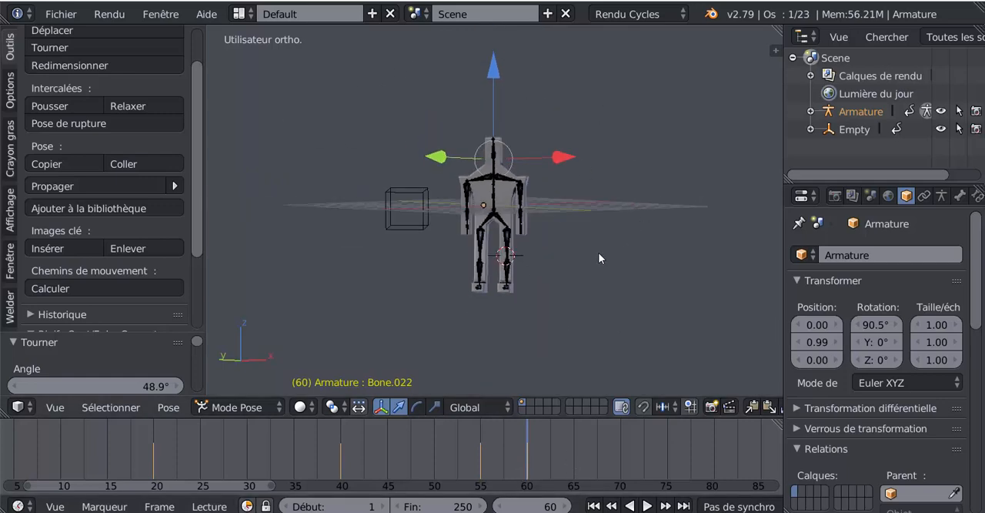
{"action": "middle_click_drag", "start_coordinate": [599, 254], "coordinate": [560, 283]}
{"action": "scroll", "coordinate": [536, 454], "scroll_direction": "up", "scroll_amount": 1}
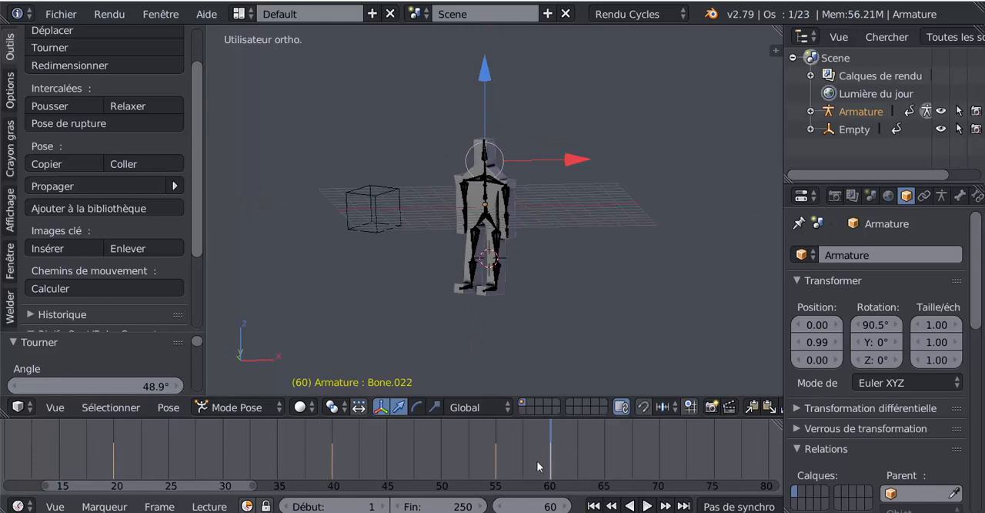
{"action": "key", "text": "alt+a"}
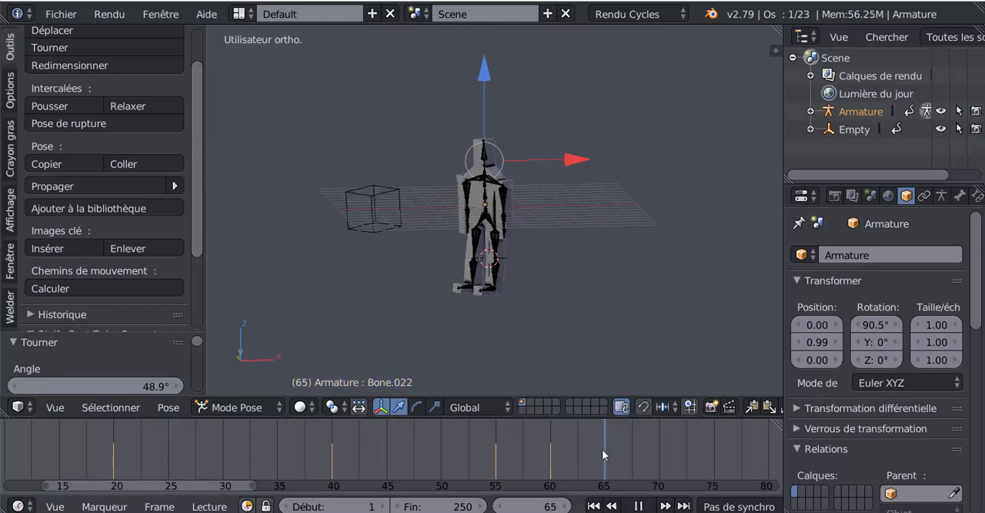
{"action": "key", "text": "alt+a"}
{"action": "scroll", "coordinate": [626, 197], "scroll_direction": "up", "scroll_amount": 2}
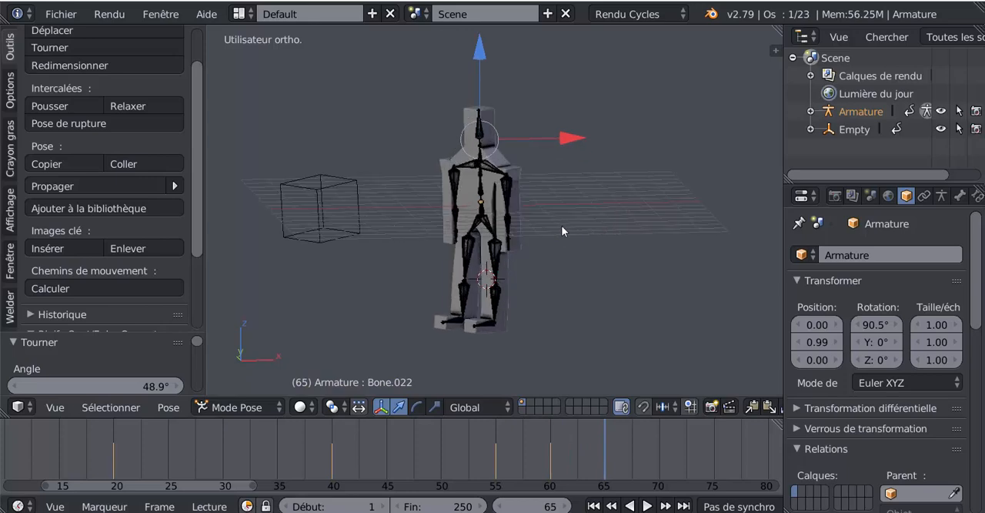
{"action": "middle_click_drag", "start_coordinate": [561, 225], "coordinate": [472, 228], "text": "shift"}
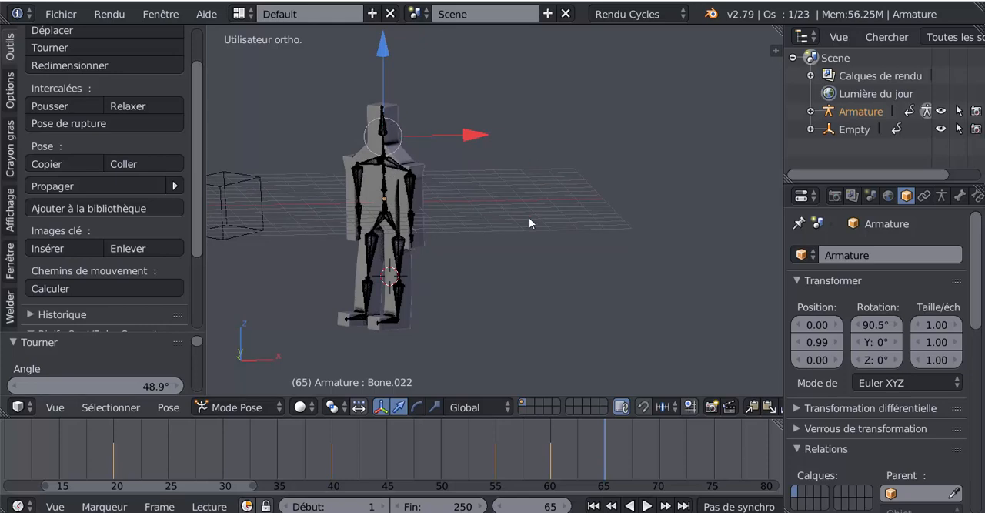
{"action": "key", "text": "r"}
{"action": "key", "text": "y"}
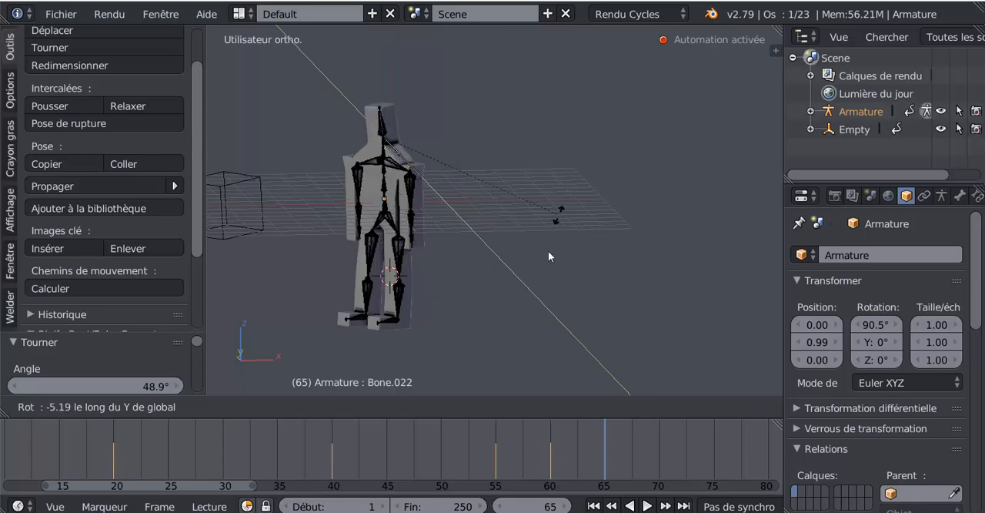
{"action": "key", "text": "Escape"}
{"action": "middle_click_drag", "start_coordinate": [576, 268], "coordinate": [585, 298]}
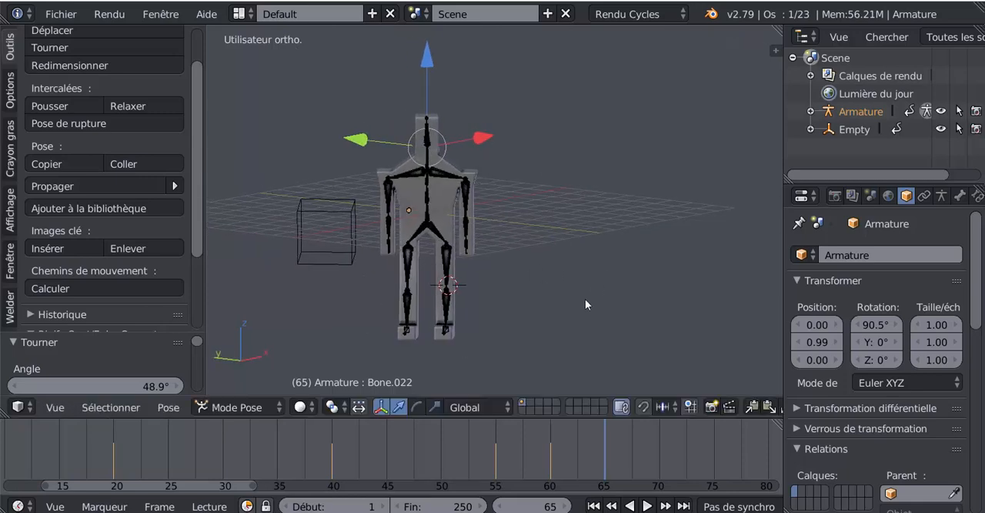
{"action": "key", "text": "r"}
{"action": "key", "text": "y"}
{"action": "key", "text": "y"}
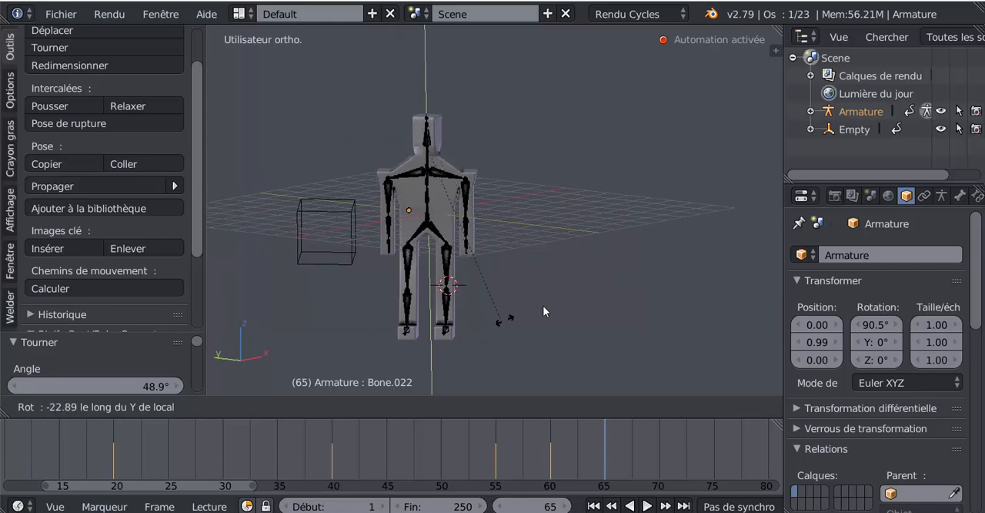
{"action": "key", "text": "Escape"}
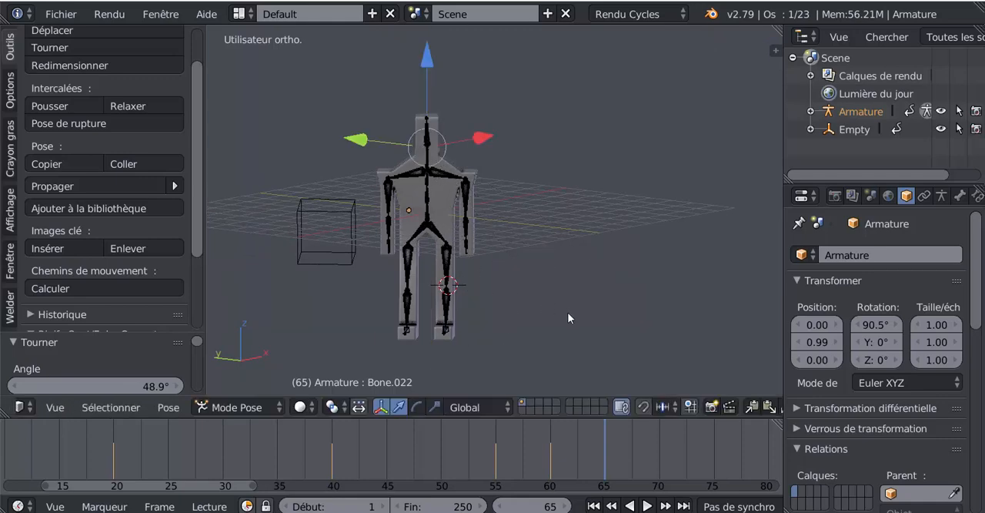
{"action": "key", "text": "r"}
{"action": "key", "text": "x"}
{"action": "key", "text": "x"}
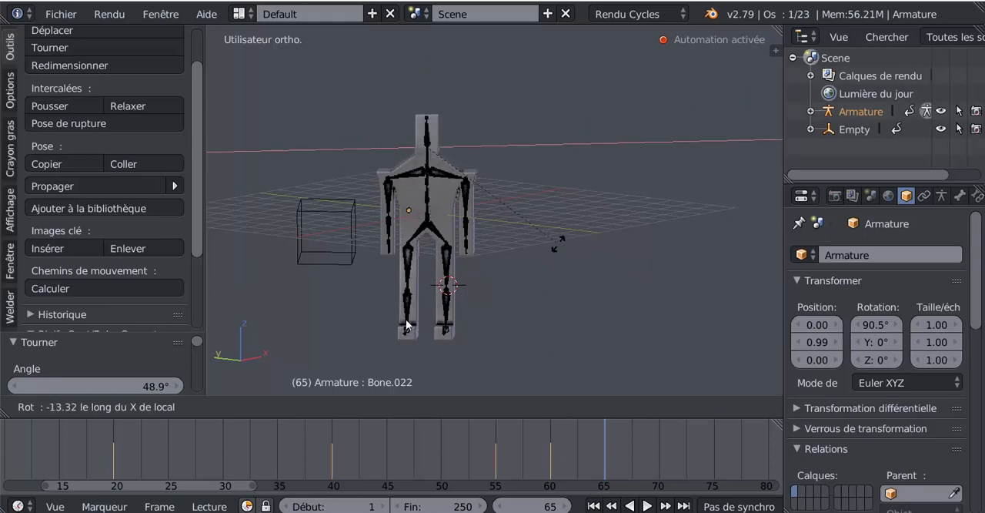
{"action": "right_click", "coordinate": [537, 260]}
- Tilt the head forward at frame 65 by rotating the head bone about 28.8° around its local X axis
{"action": "mouse_move", "coordinate": [536, 265]}
{"action": "middle_mouse_down"}
{"action": "mouse_move", "coordinate": [533, 278]}
{"action": "mouse_move", "coordinate": [506, 279]}
{"action": "mouse_move", "coordinate": [525, 277]}
{"action": "middle_mouse_up"}
{"action": "scroll", "coordinate": [525, 274], "scroll_direction": "up", "scroll_amount": 2}
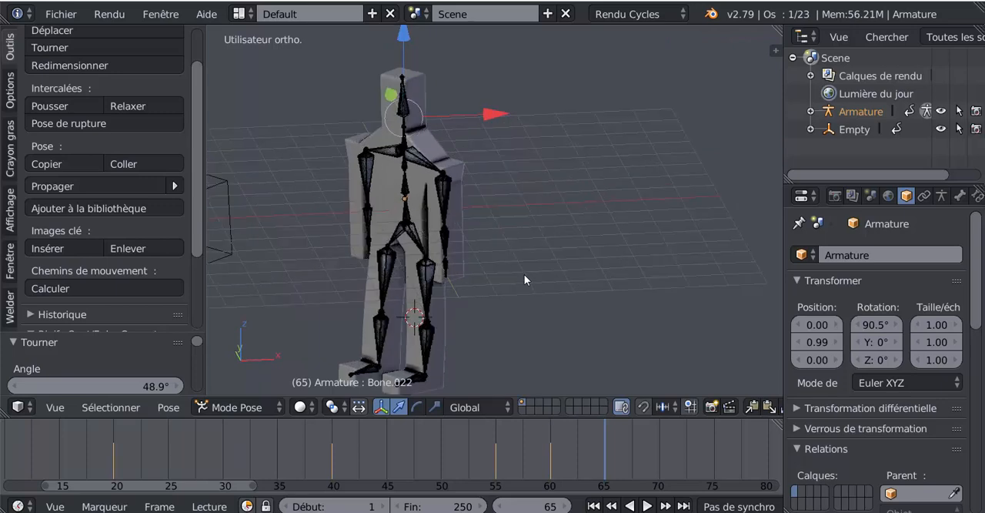
{"action": "key", "text": "r"}
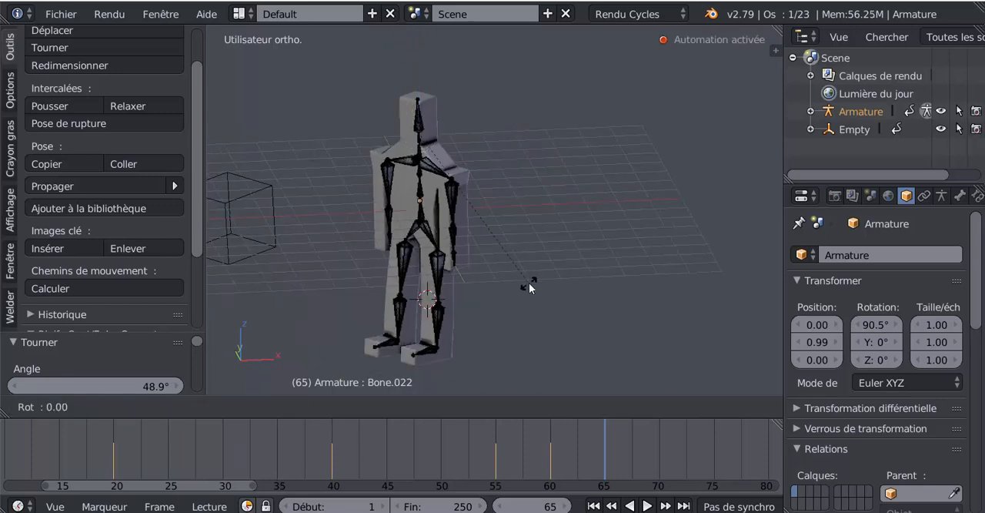
{"action": "key", "text": "x"}
{"action": "key", "text": "x"}
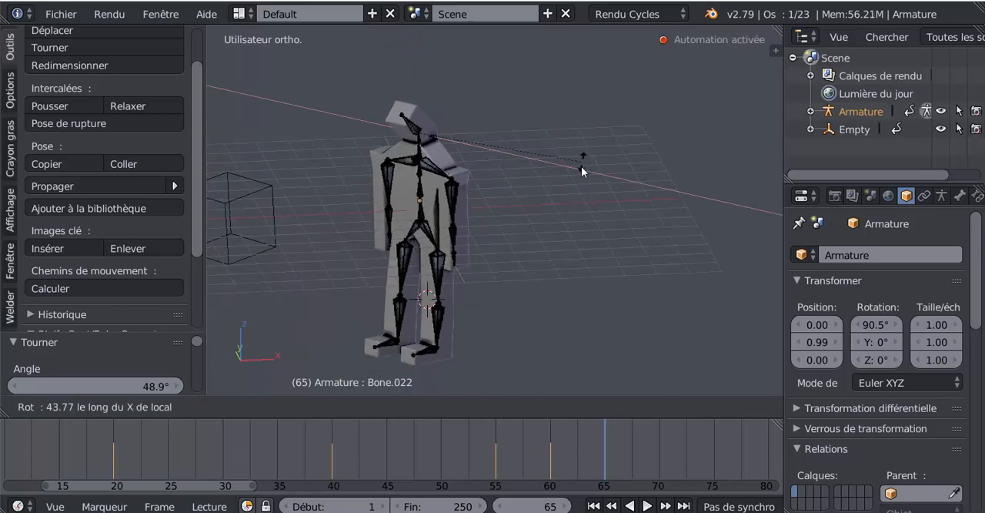
{"action": "left_click", "coordinate": [572, 203]}
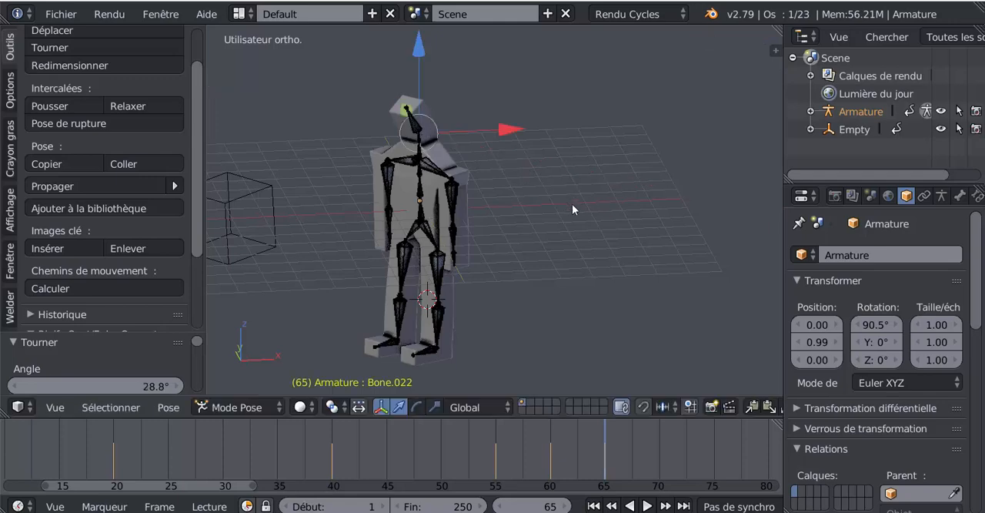
- Raise the head again at frame 70 by rotating the head bone about -34.3° around its local X axis
{"action": "key", "text": "shift+alt+a"}
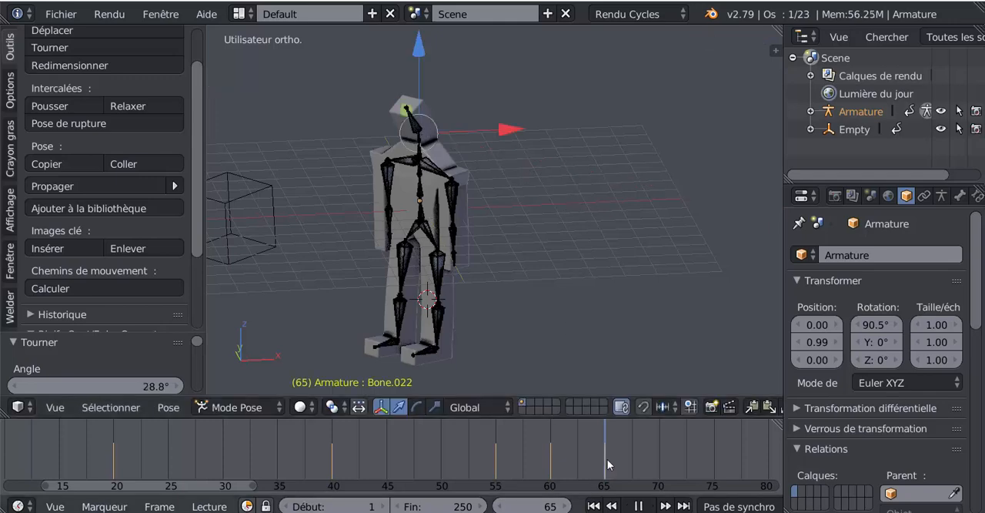
{"action": "left_click_drag", "start_coordinate": [451, 462], "coordinate": [660, 436]}
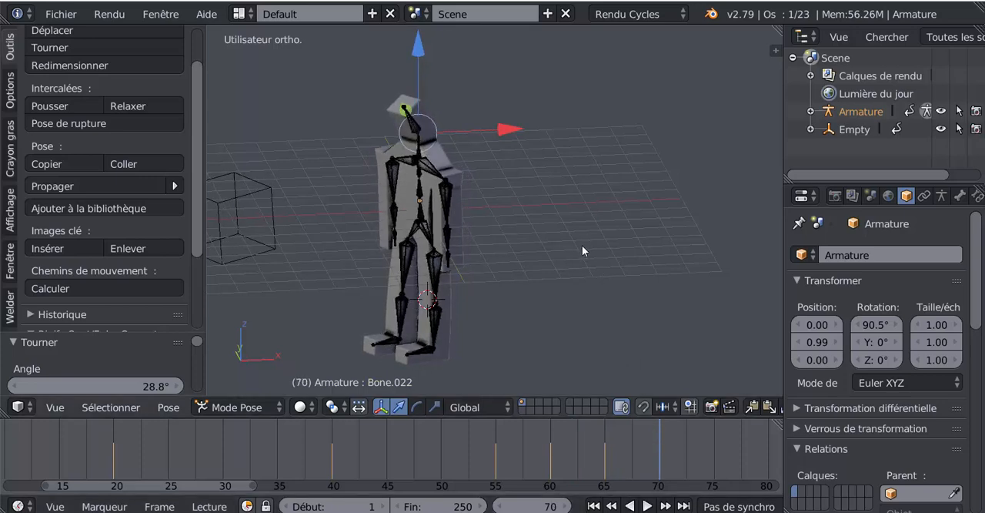
{"action": "key", "text": "r"}
{"action": "key", "text": "x"}
{"action": "key", "text": "x"}
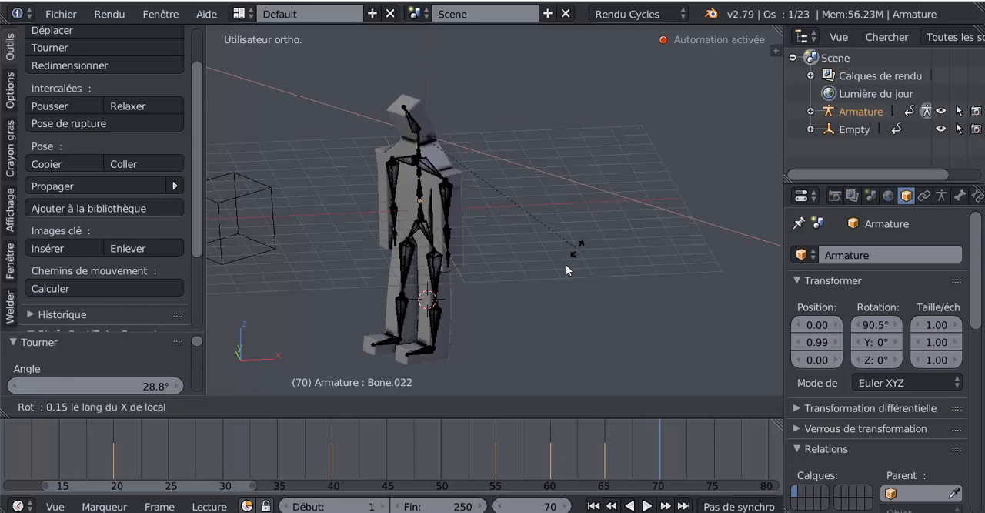
{"action": "left_click", "coordinate": [487, 324]}
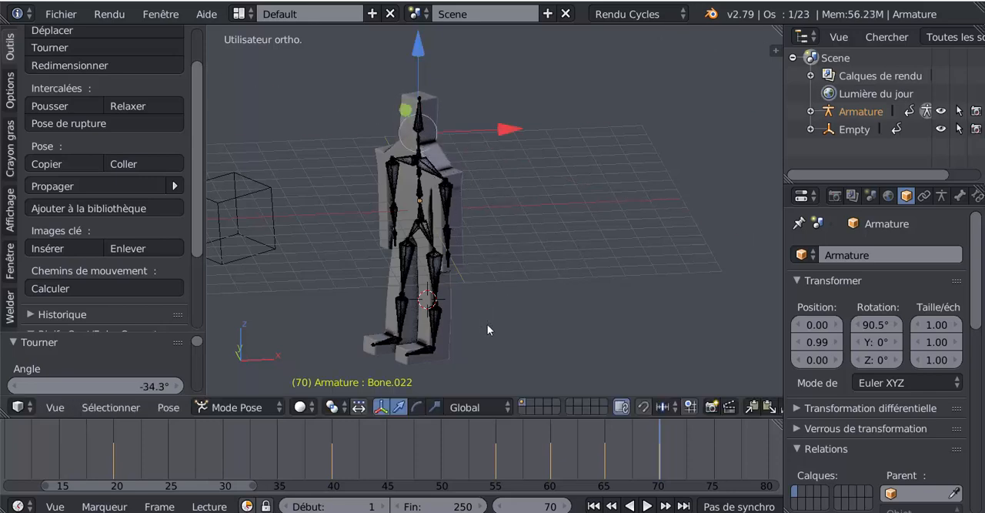
- Play and scrub through the timeline to review the character's body and head animation, stopping at frame 32
{"action": "scroll", "coordinate": [488, 302], "scroll_direction": "down", "scroll_amount": 1}
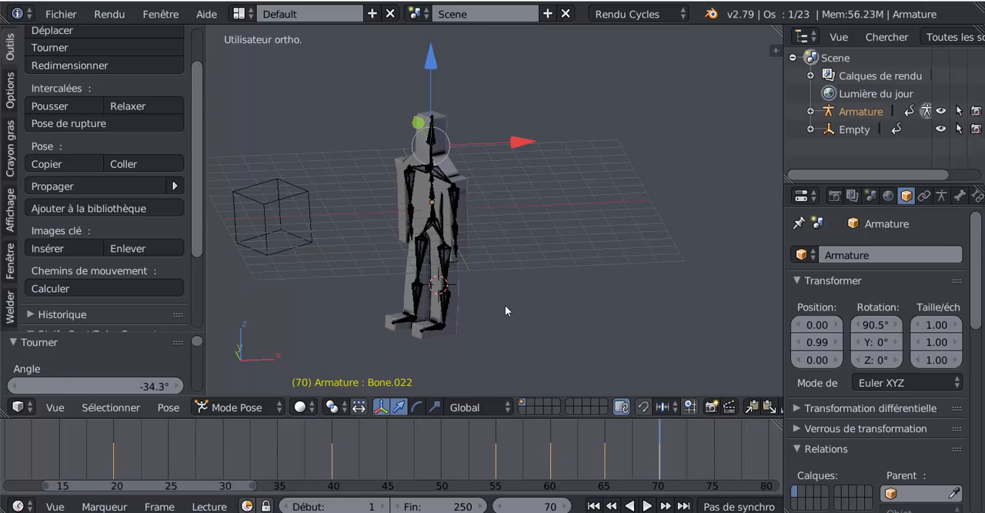
{"action": "scroll", "coordinate": [596, 339], "scroll_direction": "down", "scroll_amount": 2}
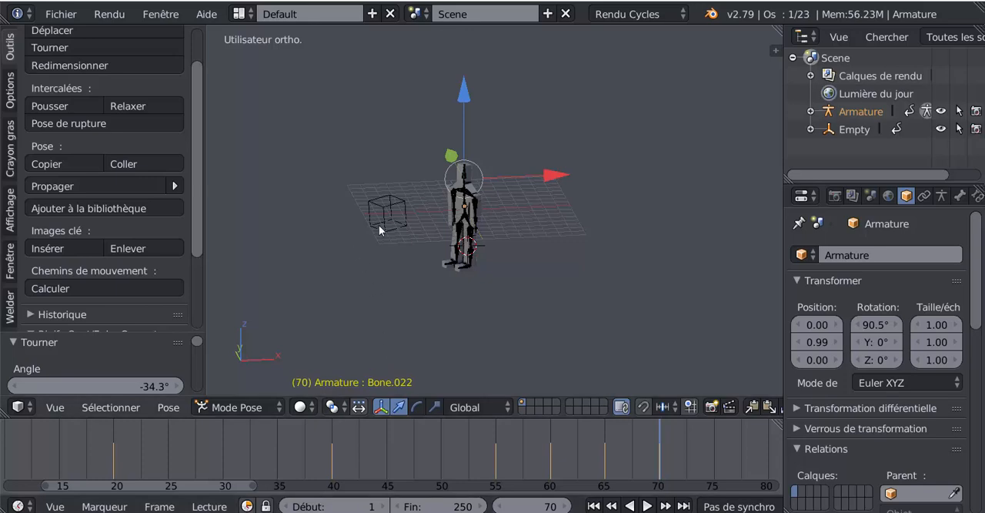
{"action": "scroll", "coordinate": [654, 447], "scroll_direction": "down", "scroll_amount": 3}
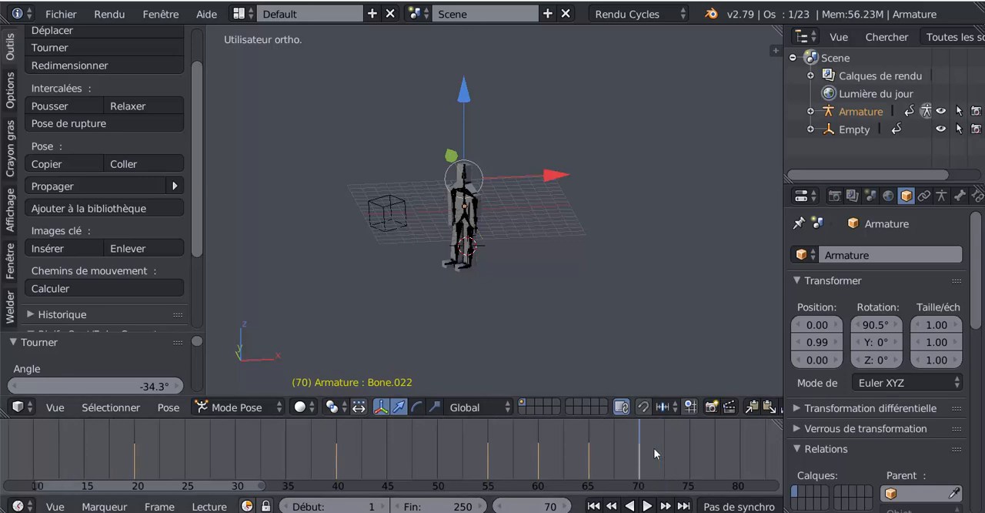
{"action": "left_click_drag", "start_coordinate": [555, 451], "coordinate": [675, 453]}
{"action": "scroll", "coordinate": [668, 431], "scroll_direction": "down", "scroll_amount": 4}
{"action": "left_click_drag", "start_coordinate": [609, 457], "coordinate": [362, 448]}
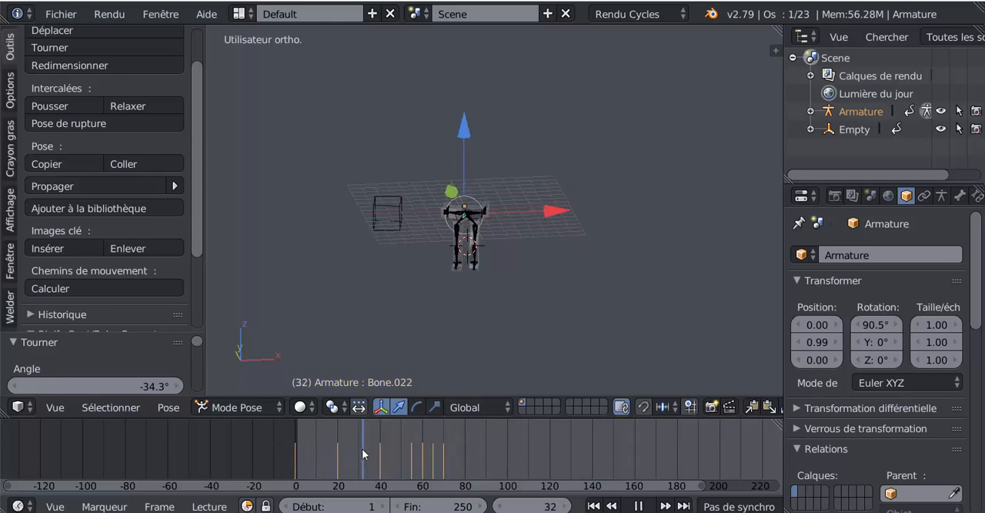
- Select the cube-shaped empty beside the character and keyframe it in place at frame 32
{"action": "scroll", "coordinate": [442, 310], "scroll_direction": "up", "scroll_amount": 2}
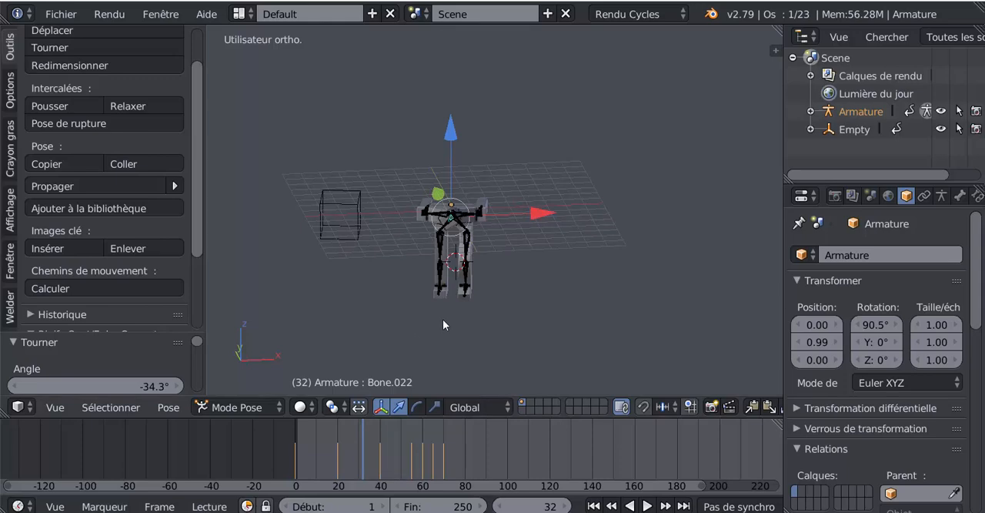
{"action": "right_click", "coordinate": [342, 238]}
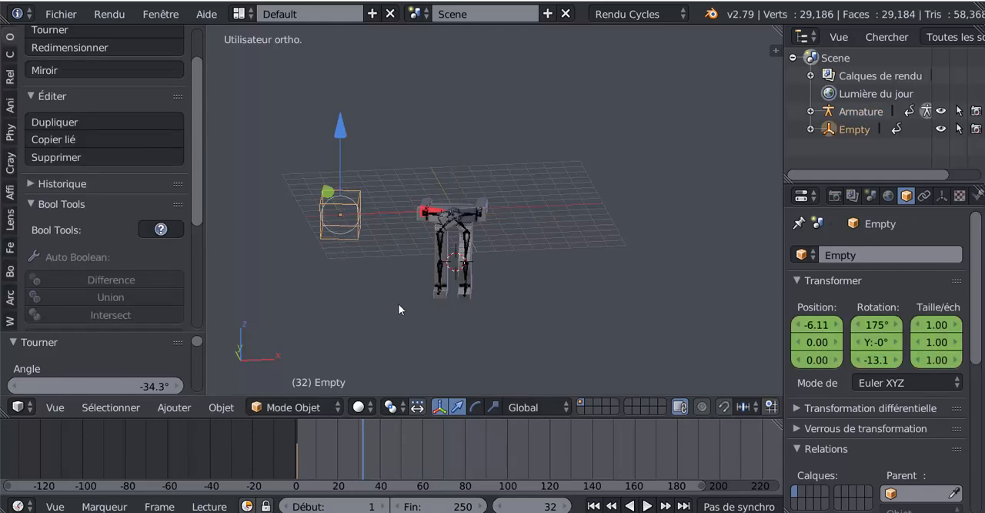
{"action": "middle_click_drag", "start_coordinate": [368, 317], "coordinate": [492, 310]}
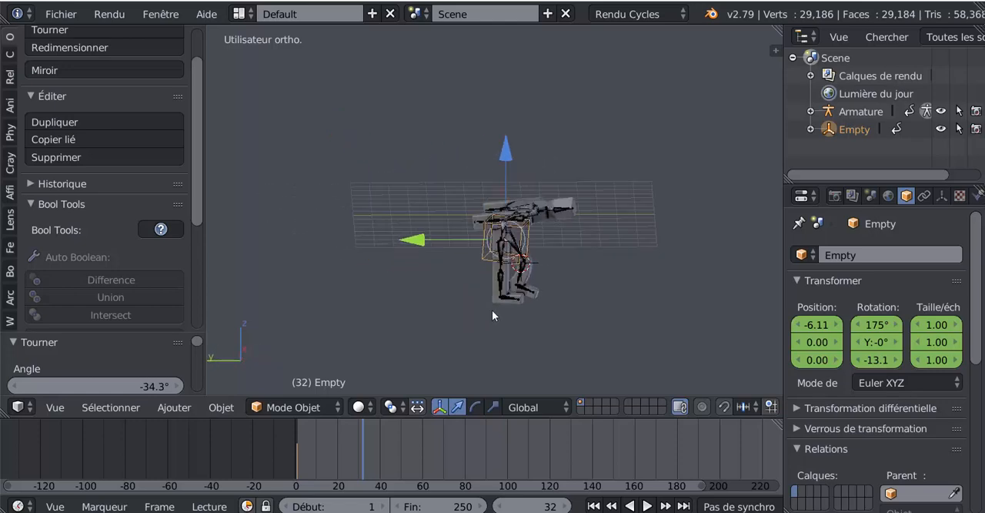
{"action": "left_click", "coordinate": [501, 157]}
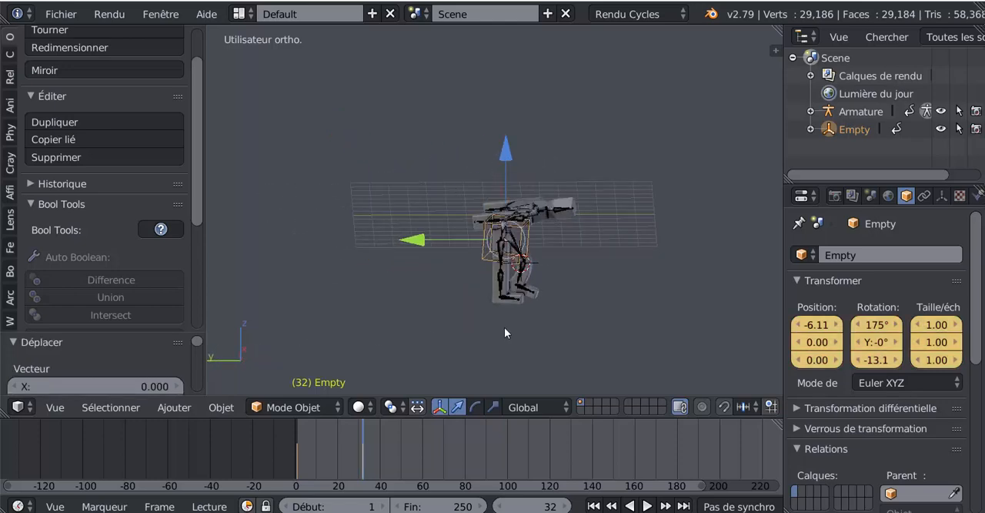
{"action": "middle_click_drag", "start_coordinate": [504, 329], "coordinate": [535, 329]}
{"action": "middle_click_drag", "start_coordinate": [581, 351], "coordinate": [509, 376]}
{"action": "middle_click_drag", "start_coordinate": [500, 344], "coordinate": [536, 331]}
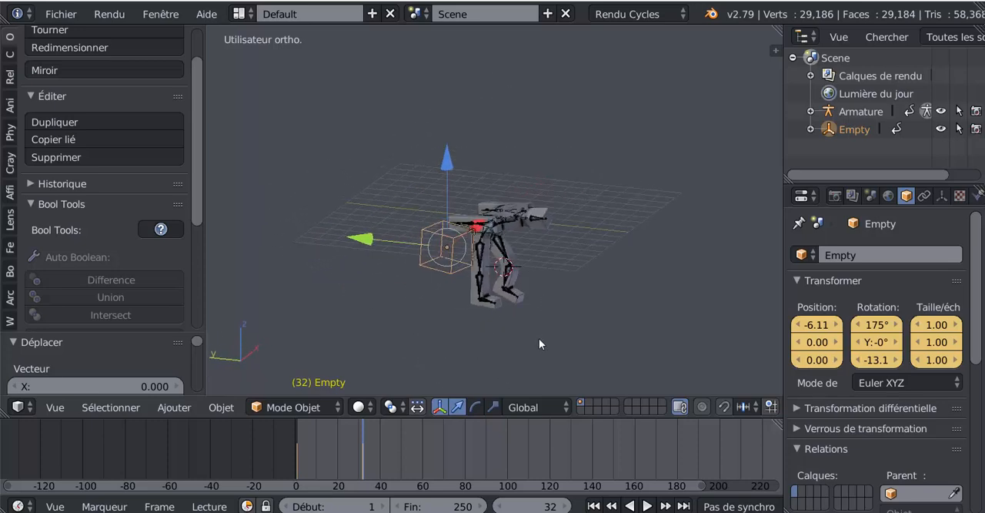
{"action": "key", "text": "r"}
{"action": "key", "text": "x"}
{"action": "key", "text": "x"}
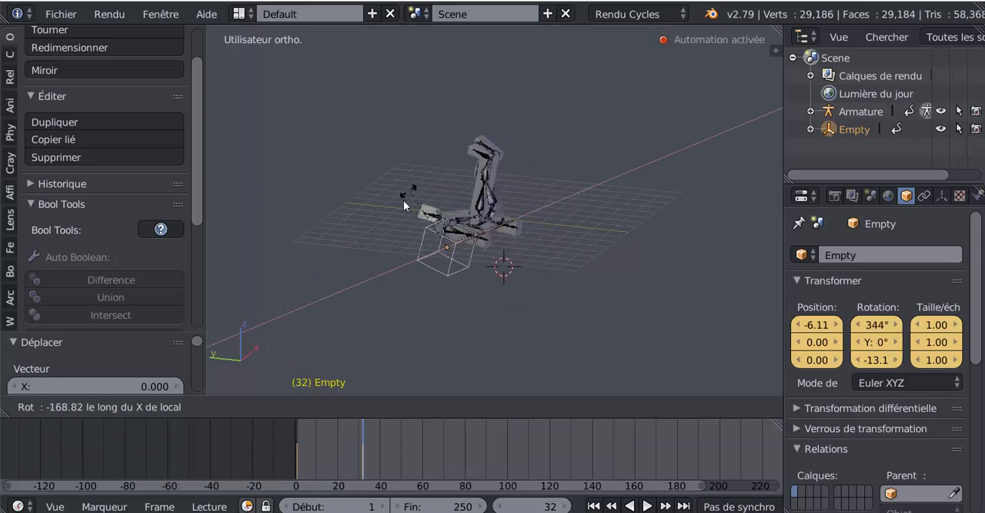
{"action": "left_click", "coordinate": [573, 332]}
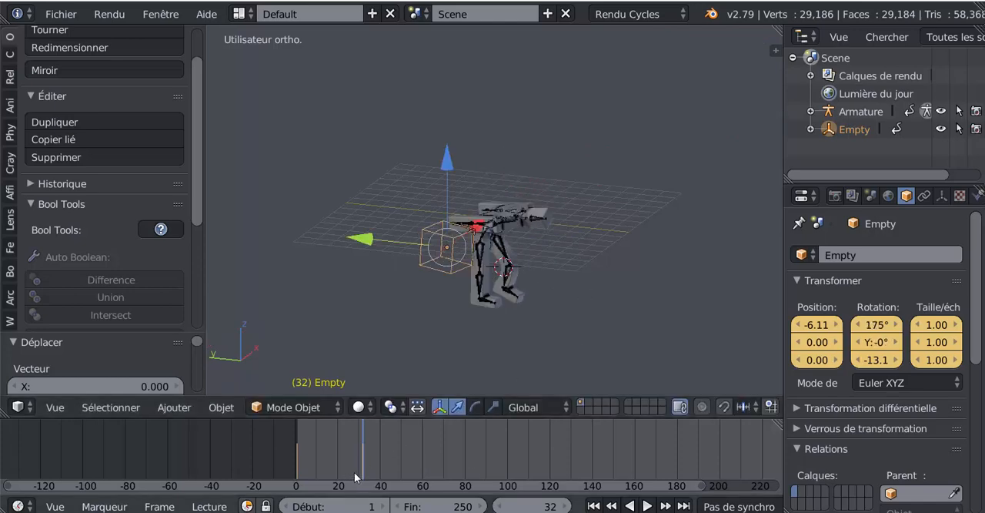
- Flip the character at frame 60 by rotating the empty about -359° around its local X axis
{"action": "scroll", "coordinate": [421, 466], "scroll_direction": "up", "scroll_amount": 2}
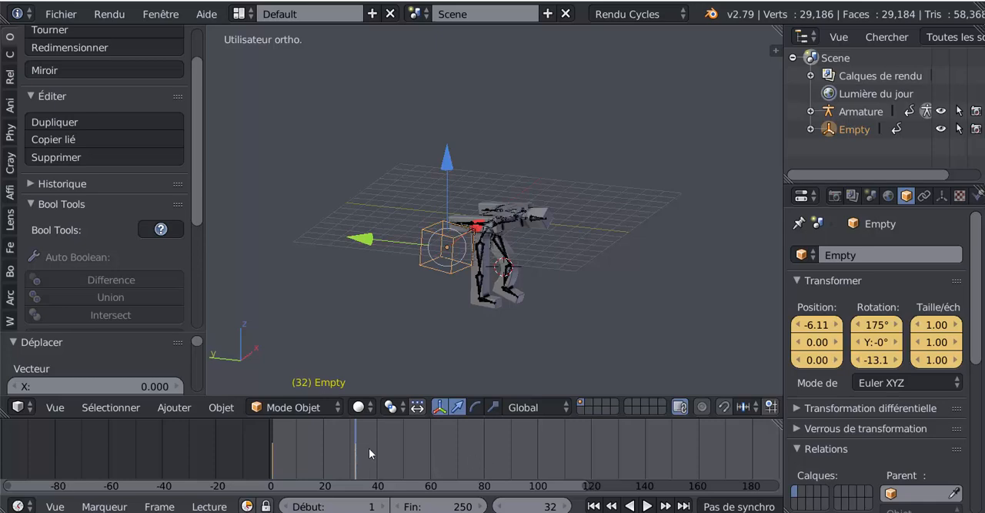
{"action": "scroll", "coordinate": [369, 452], "scroll_direction": "up", "scroll_amount": 2}
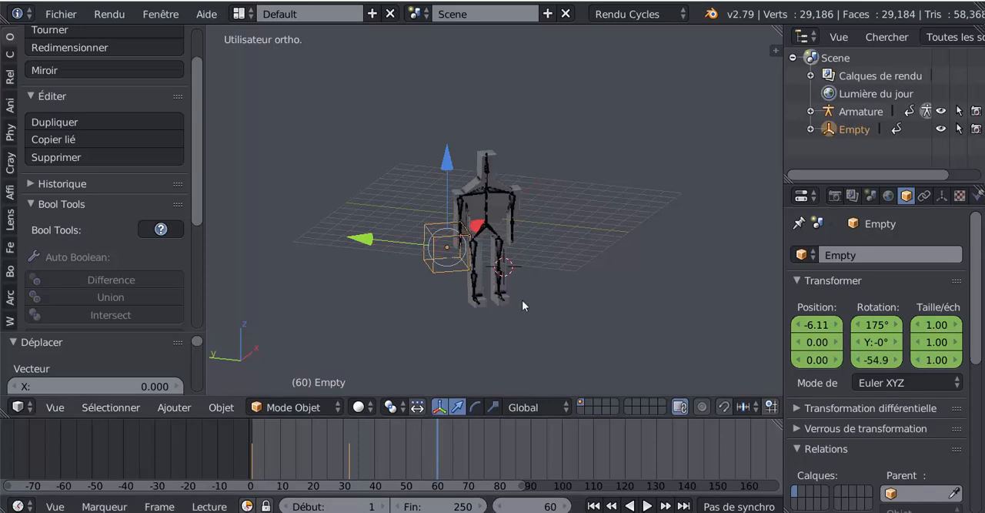
{"action": "middle_click_drag", "start_coordinate": [504, 334], "coordinate": [497, 295]}
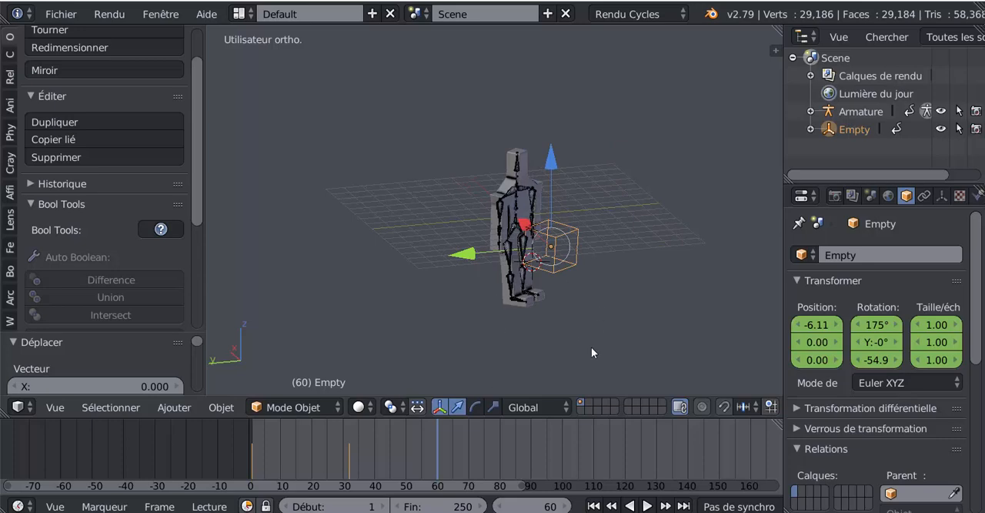
{"action": "key", "text": "r"}
{"action": "key", "text": "x"}
{"action": "key", "text": "x"}
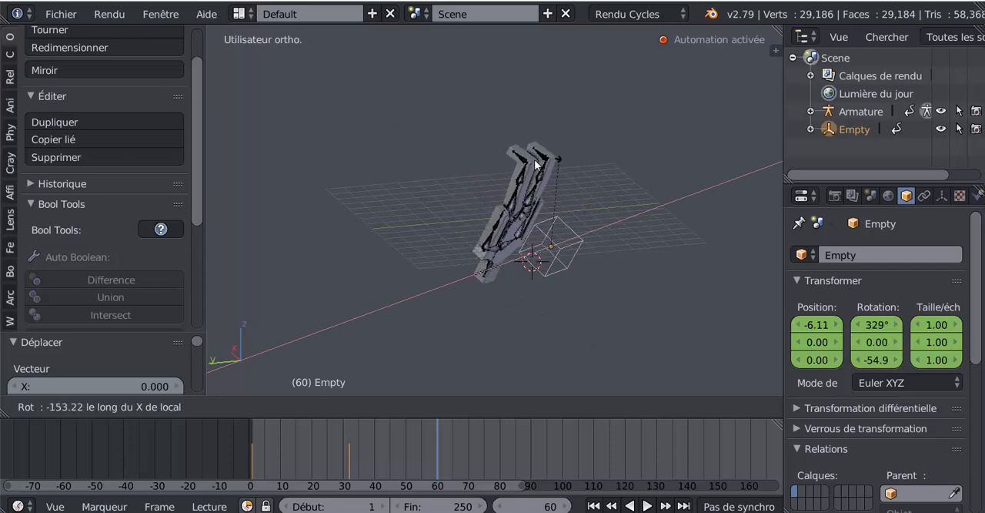
{"action": "left_click", "coordinate": [582, 331]}
- Scrub the timeline beyond frame 60 to check how the empty's rotation flips the character
{"action": "left_click_drag", "start_coordinate": [439, 459], "coordinate": [705, 448]}
{"action": "scroll", "coordinate": [704, 448], "scroll_direction": "down", "scroll_amount": 2}
{"action": "scroll", "coordinate": [702, 448], "scroll_direction": "down", "scroll_amount": 2}
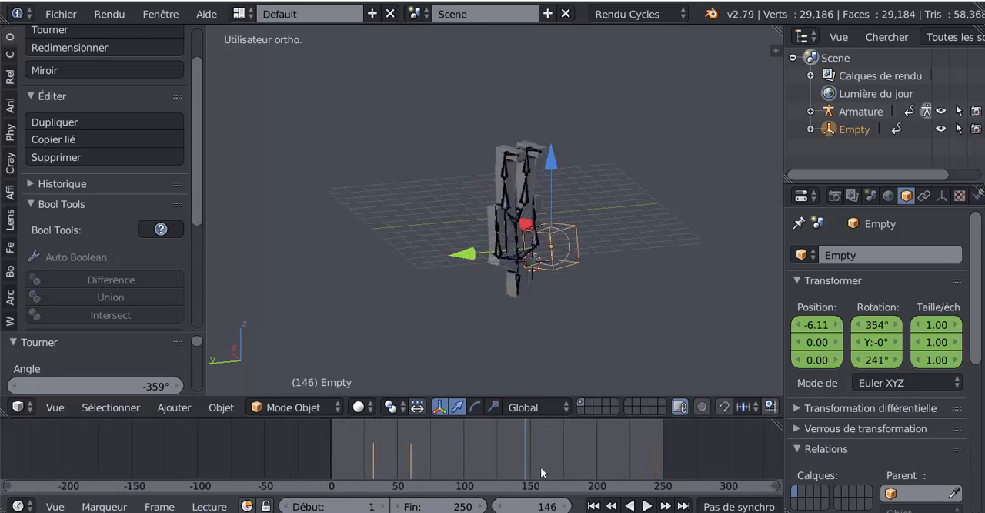
- Play and scrub between frames 60 and 244 to review how the character moves after the flip
{"action": "key", "text": "alt+a"}
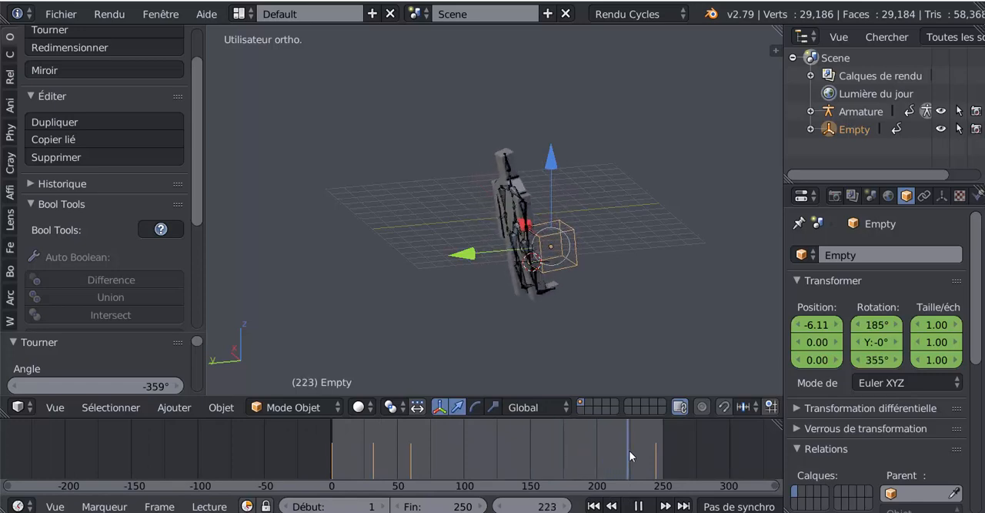
{"action": "left_click_drag", "start_coordinate": [629, 450], "coordinate": [444, 428]}
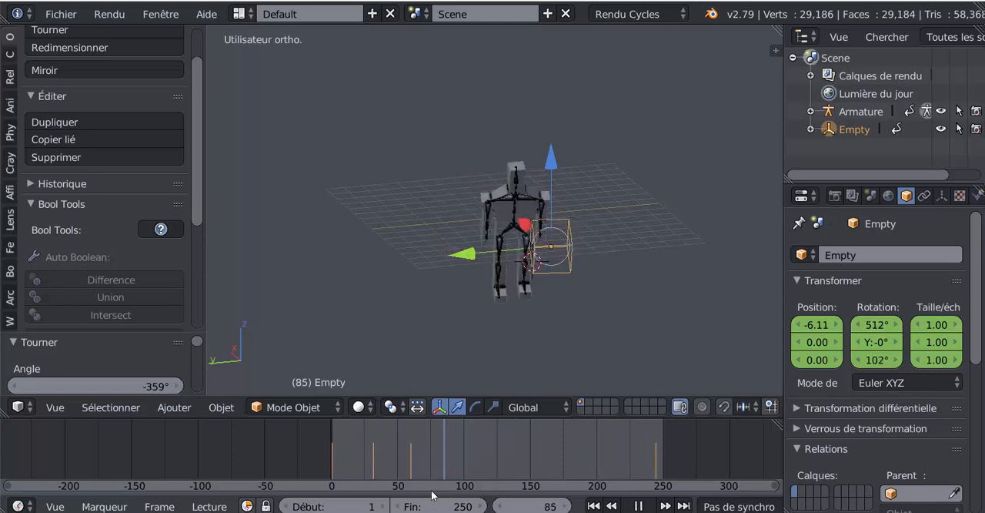
{"action": "left_click_drag", "start_coordinate": [432, 495], "coordinate": [412, 490]}
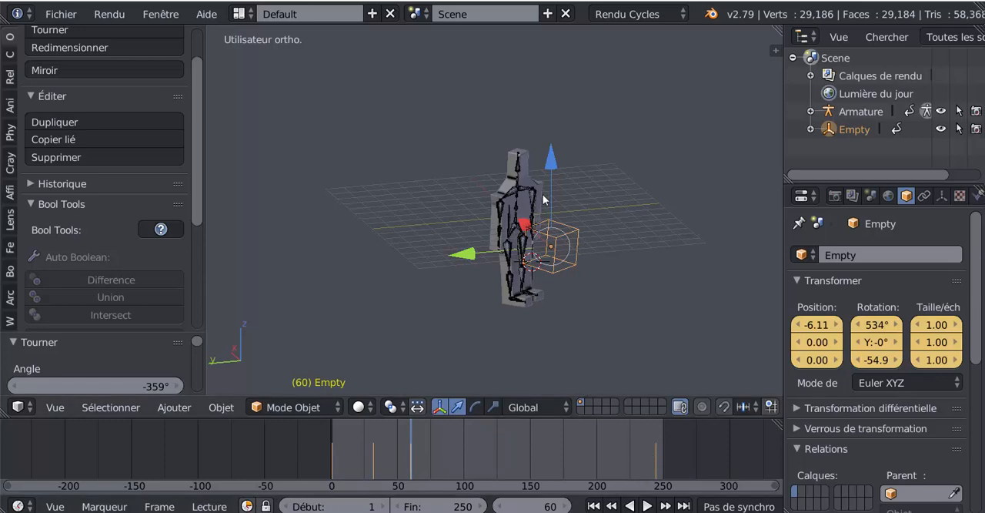
{"action": "left_click", "coordinate": [552, 164]}
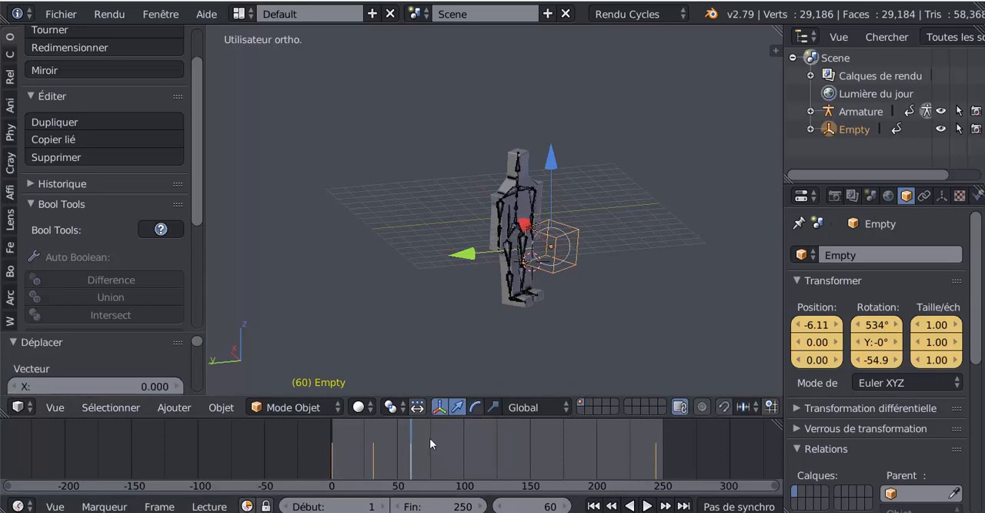
{"action": "key", "text": "alt+a"}
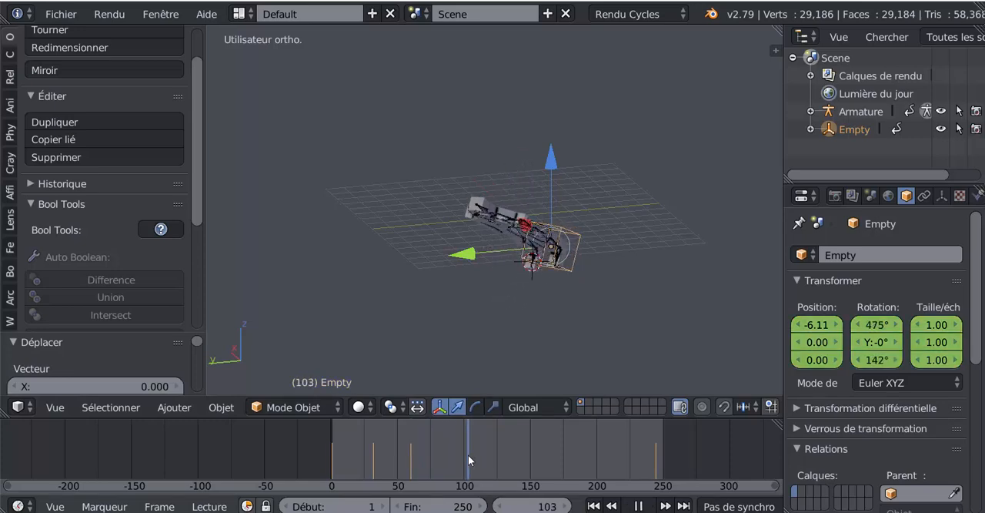
{"action": "left_click_drag", "start_coordinate": [464, 454], "coordinate": [655, 432]}
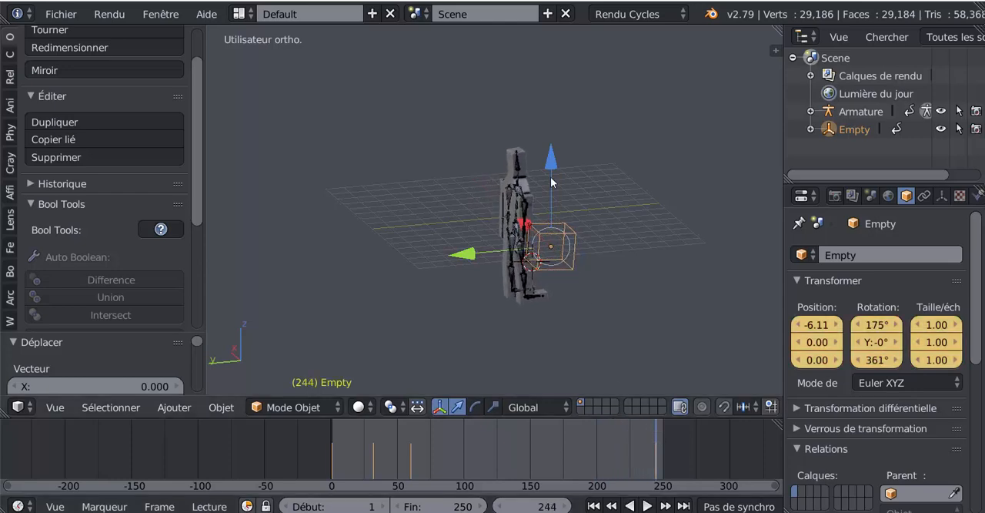
- Replay the animation from its beginning while viewing the character from other angles, and scrub to frame 32
{"action": "left_click_drag", "start_coordinate": [606, 459], "coordinate": [329, 456]}
{"action": "left_click", "coordinate": [647, 505]}
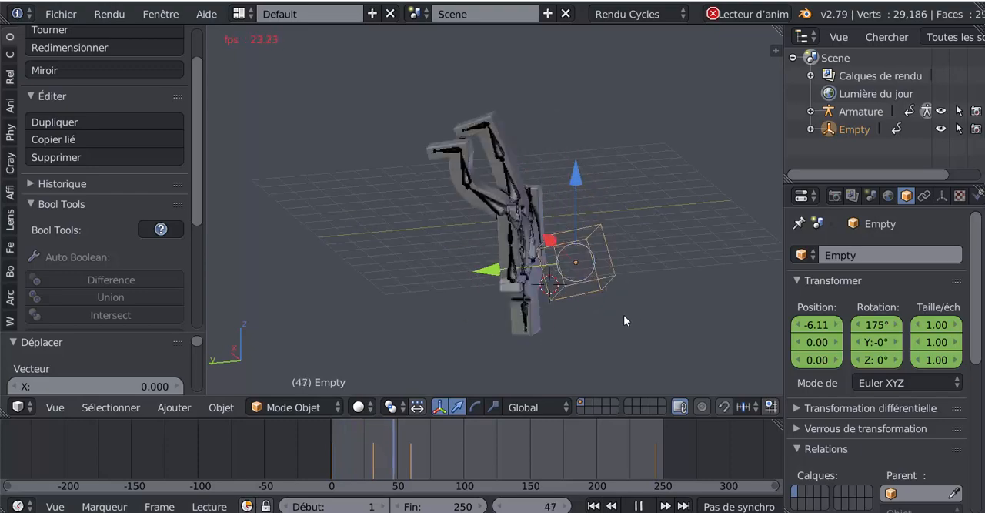
{"action": "middle_click_drag", "start_coordinate": [632, 316], "coordinate": [537, 320]}
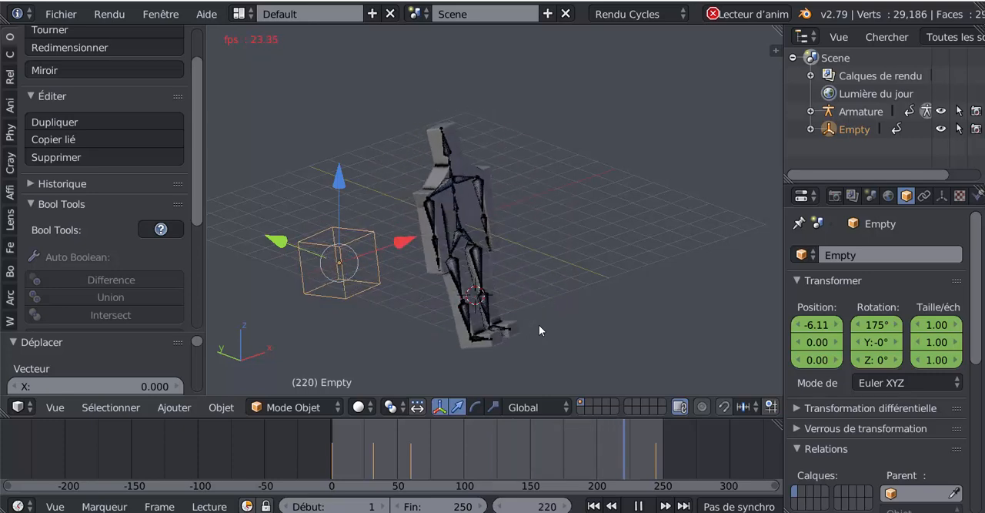
{"action": "left_click", "coordinate": [636, 506]}
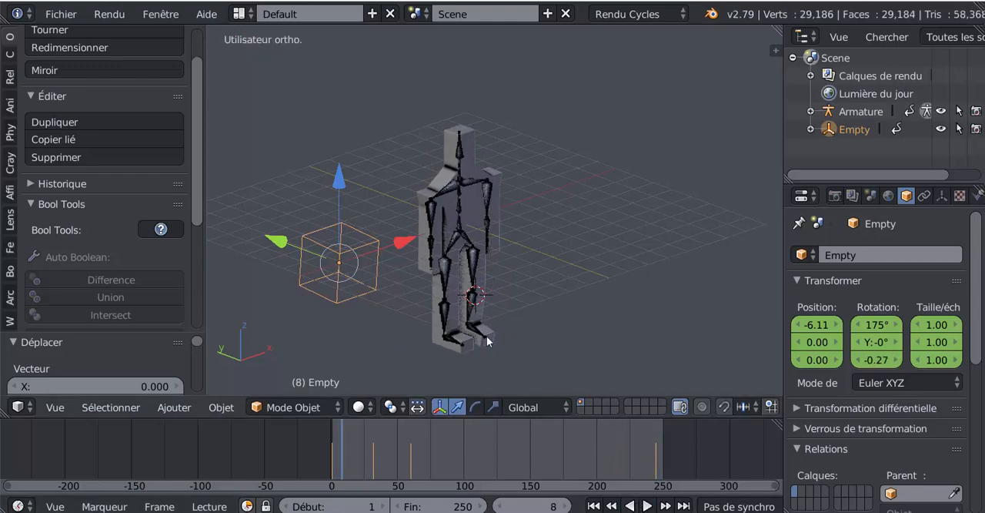
{"action": "middle_click_drag", "start_coordinate": [488, 341], "coordinate": [424, 318]}
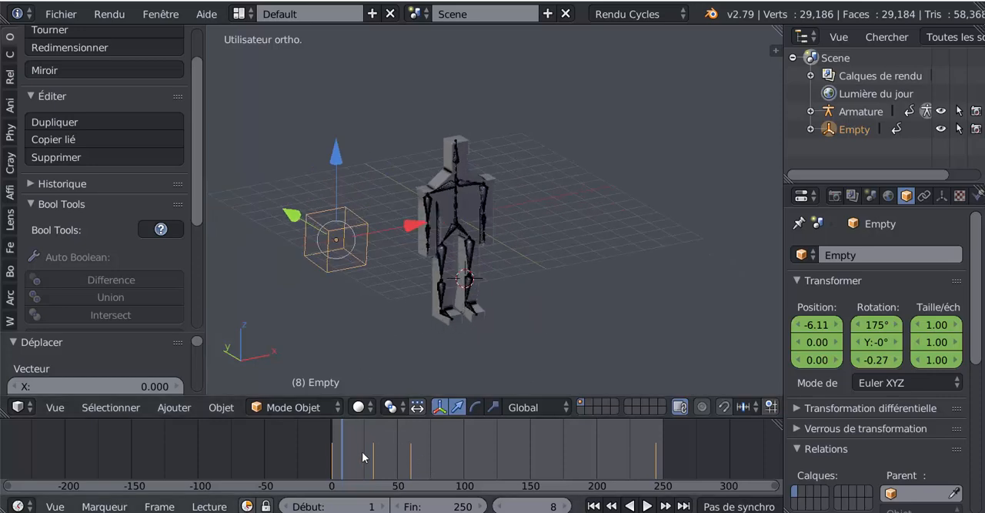
{"action": "left_click_drag", "start_coordinate": [344, 453], "coordinate": [375, 462]}
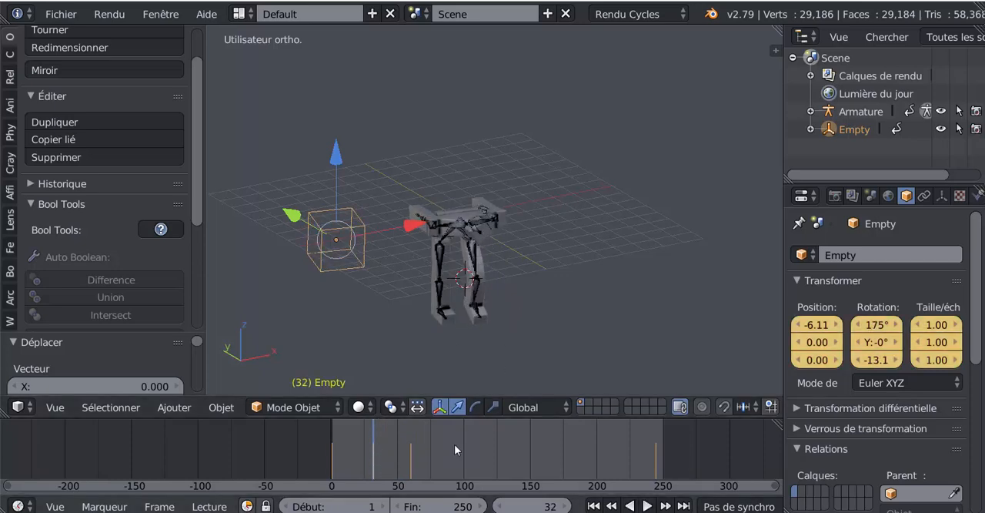
- Undo the empty's flip rotation and its keyframe at frame 60
{"action": "key", "text": "ctrl+z"}
{"action": "key", "text": "Down"}
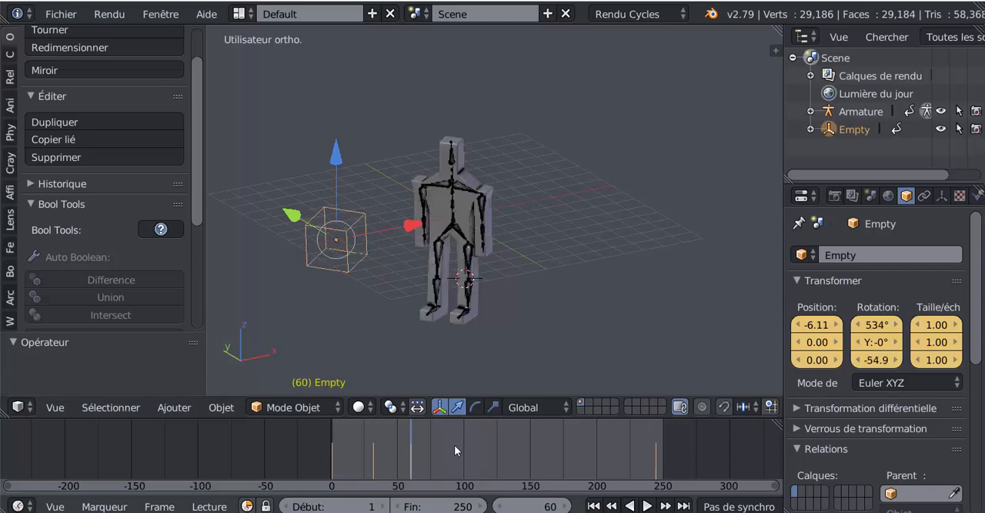
{"action": "key", "text": "Right"}
{"action": "key", "text": "Left"}
{"action": "key", "text": "ctrl+z"}
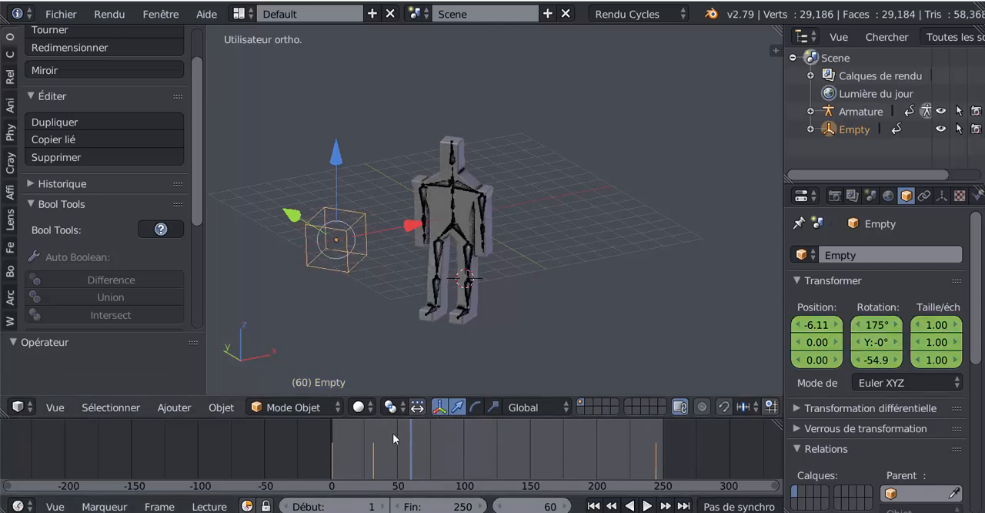
- Play and scrub from frame 32 to frame 50 to recheck the motion, dismissing the antivirus notification
{"action": "left_click", "coordinate": [368, 460]}
{"action": "key", "text": "alt+a"}
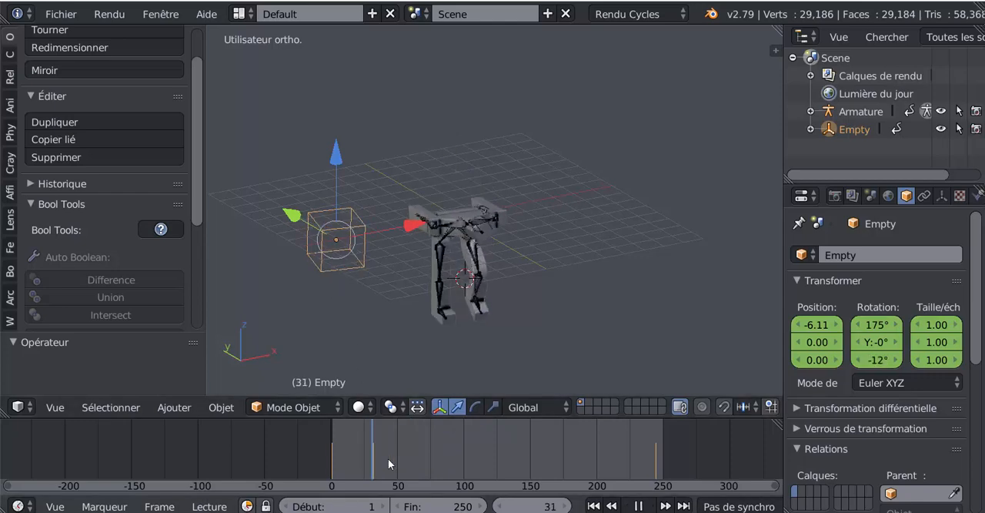
{"action": "key", "text": "alt+a"}
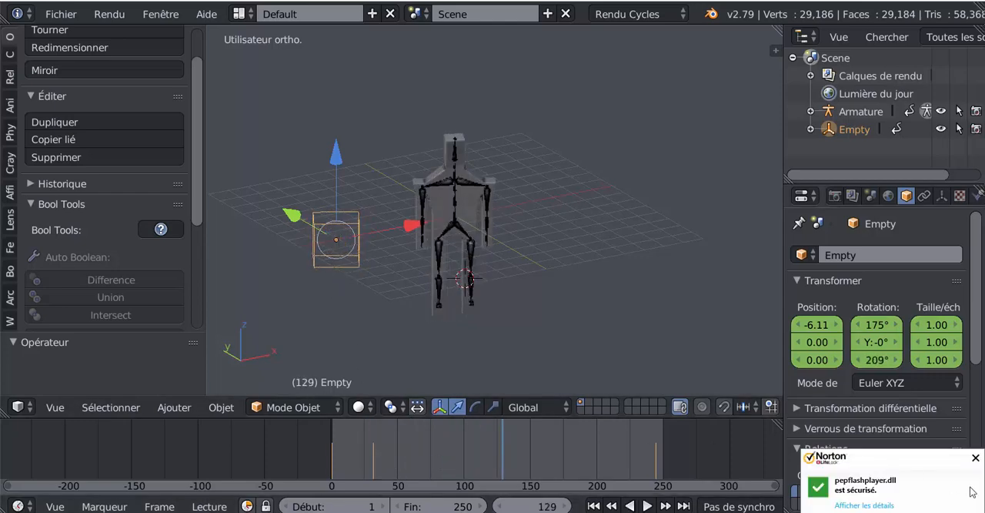
{"action": "left_click", "coordinate": [976, 459]}
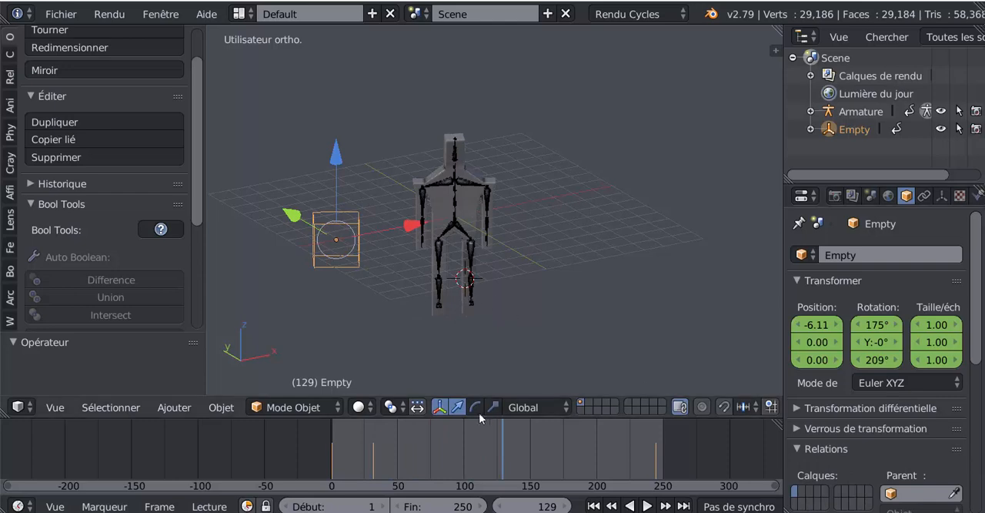
{"action": "left_click", "coordinate": [373, 454]}
{"action": "key", "text": "alt+a"}
{"action": "left_click_drag", "start_coordinate": [373, 451], "coordinate": [397, 455]}
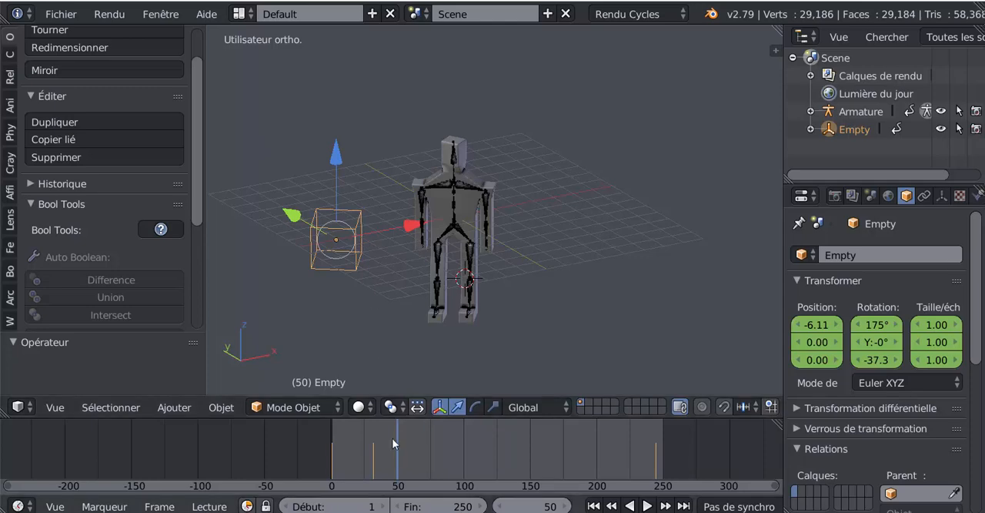
- Flip the character at frame 75 by rotating the empty about 359° around its local X axis
{"action": "left_click_drag", "start_coordinate": [397, 458], "coordinate": [431, 453]}
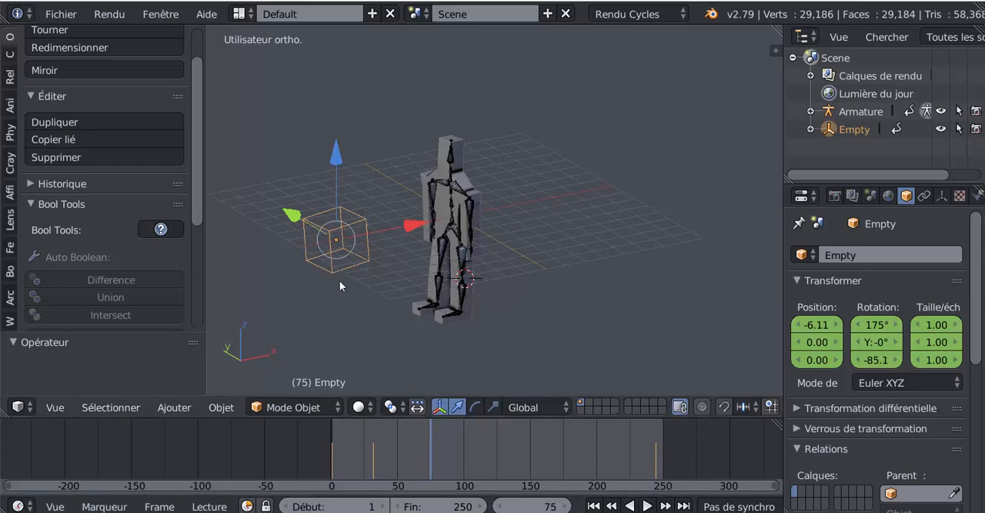
{"action": "middle_click_drag", "start_coordinate": [340, 281], "coordinate": [379, 279]}
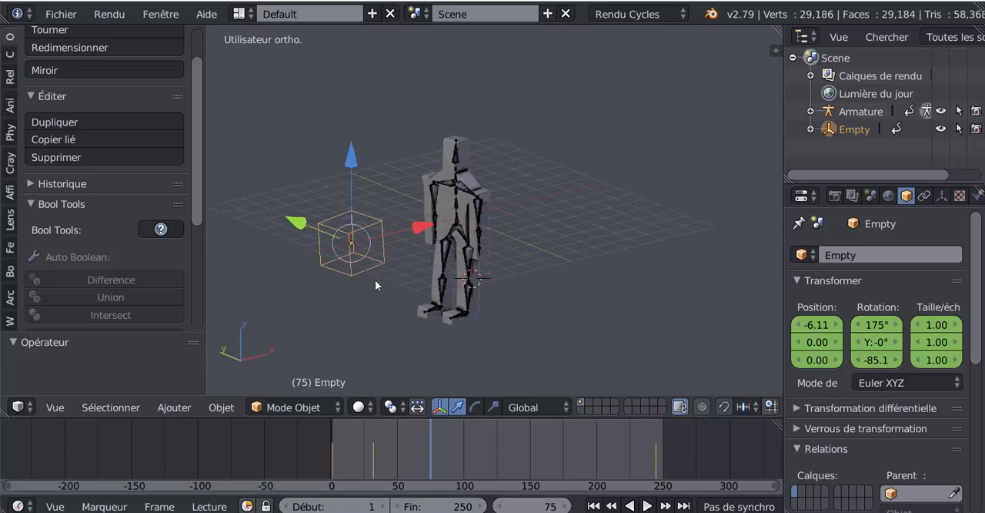
{"action": "key", "text": "r"}
{"action": "key", "text": "x"}
{"action": "key", "text": "x"}
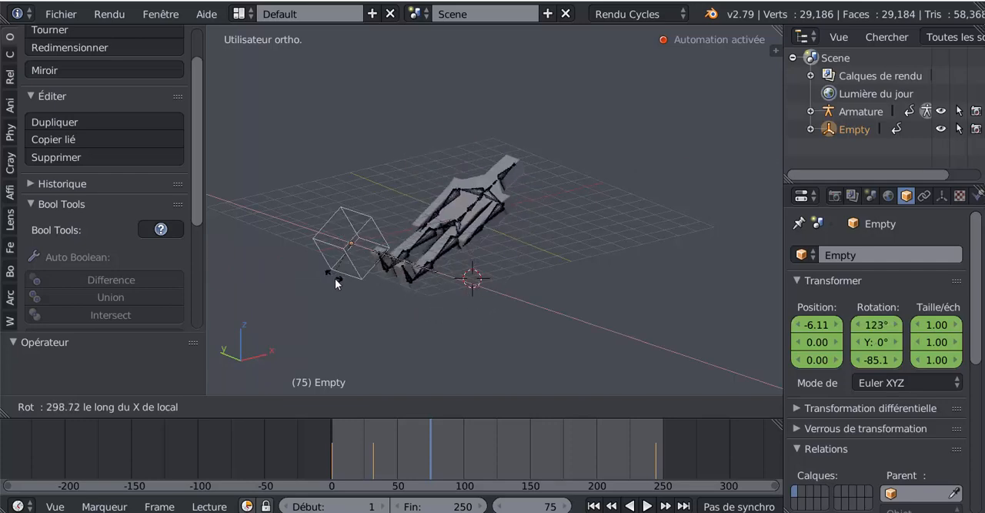
{"action": "left_click", "coordinate": [400, 327]}
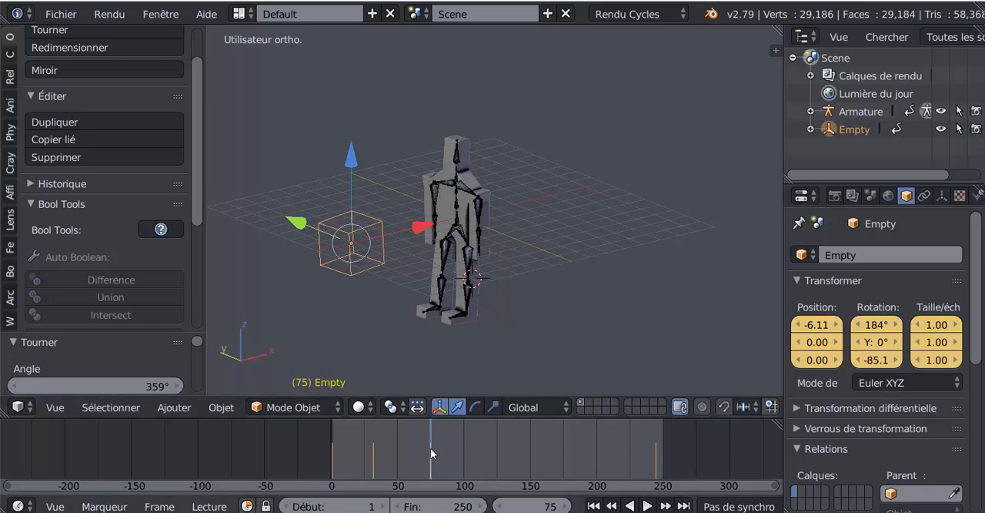
- Play and scrub from frame 75 to frame 244 to check the character's movement between the empty's last two keyframes
{"action": "key", "text": "alt+a"}
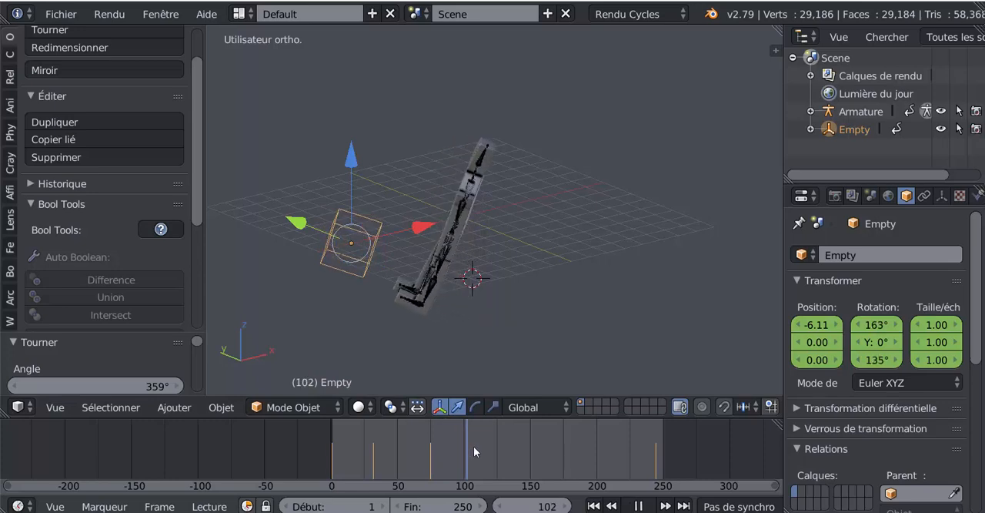
{"action": "key", "text": "alt+a"}
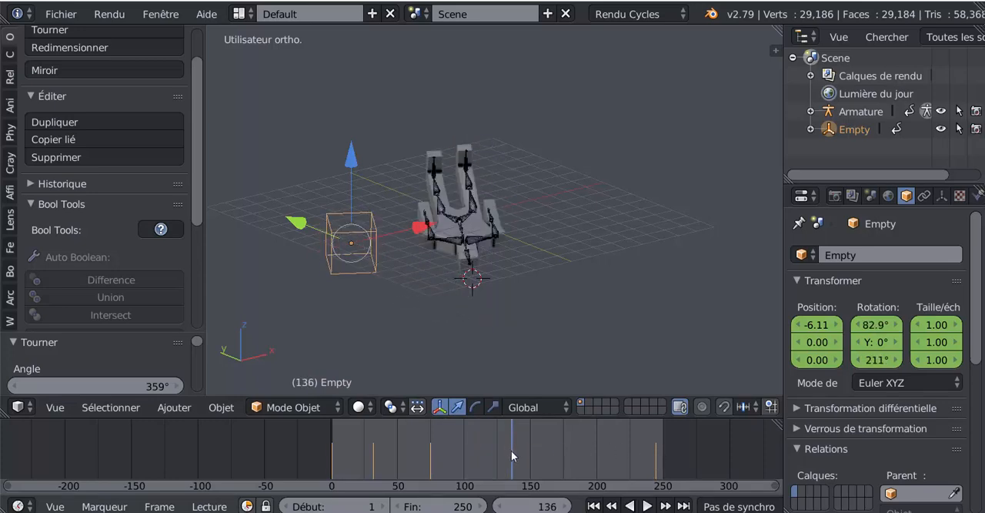
{"action": "key", "text": "shift+alt+a"}
{"action": "left_click_drag", "start_coordinate": [452, 456], "coordinate": [430, 452]}
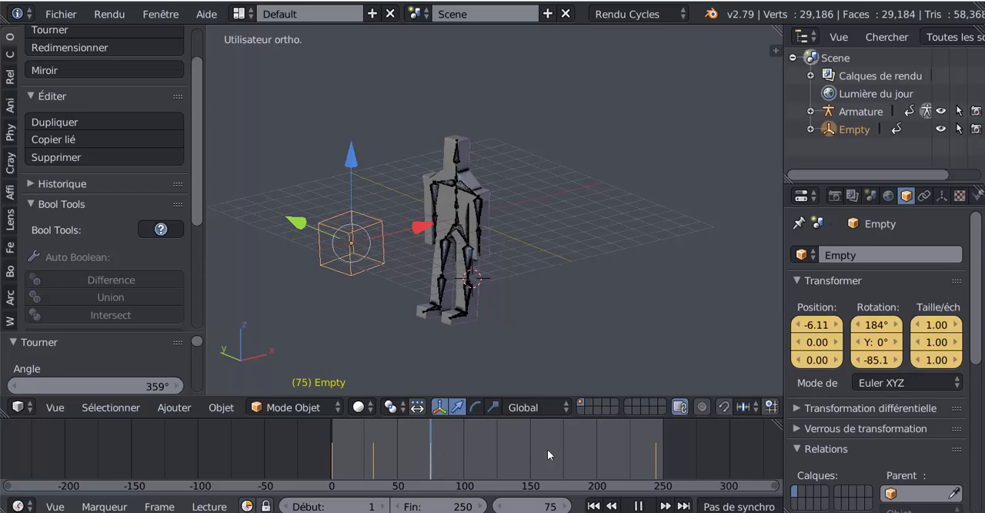
{"action": "left_click", "coordinate": [657, 456]}
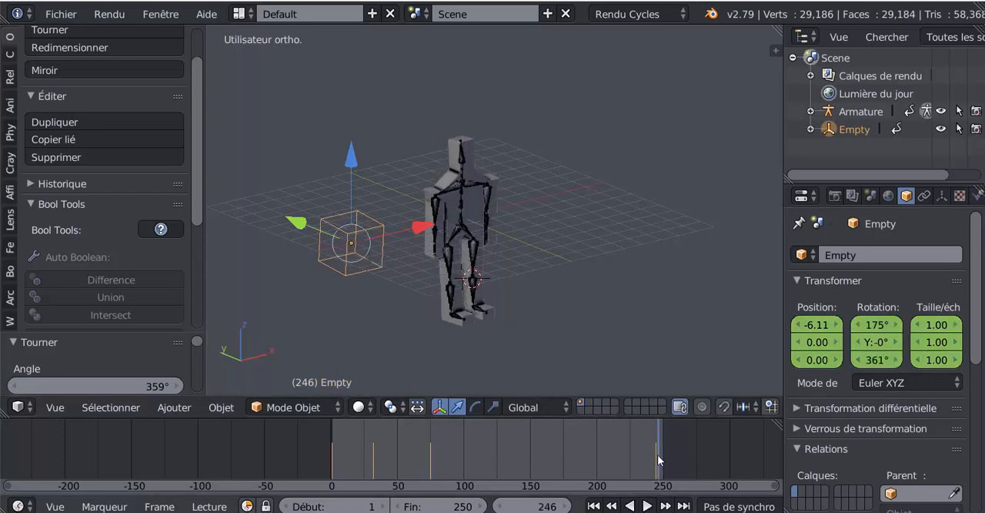
{"action": "key", "text": "shift+alt+a"}
{"action": "key", "text": "alt+a"}
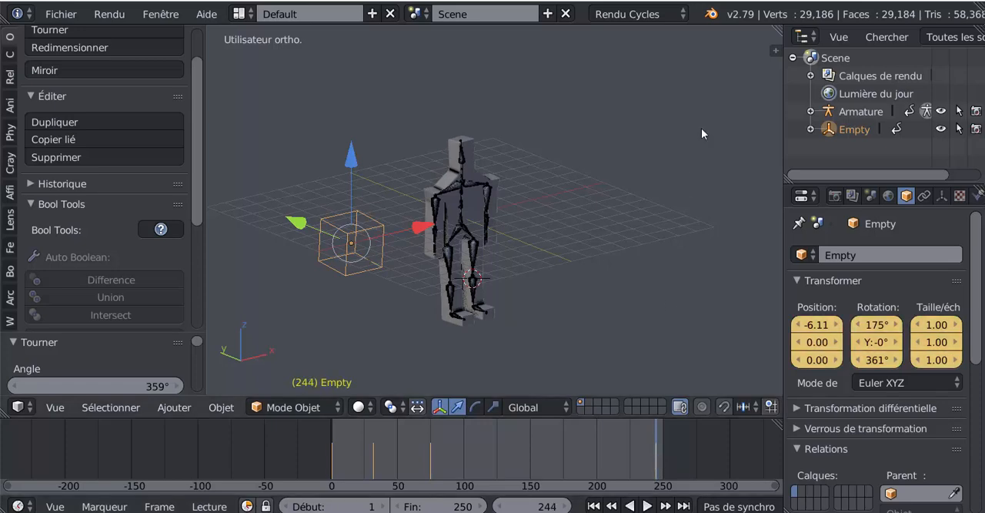
- Split the 3D view vertically, turn the new area into a Dope Sheet, and widen it
{"action": "left_click_drag", "start_coordinate": [775, 48], "coordinate": [576, 194]}
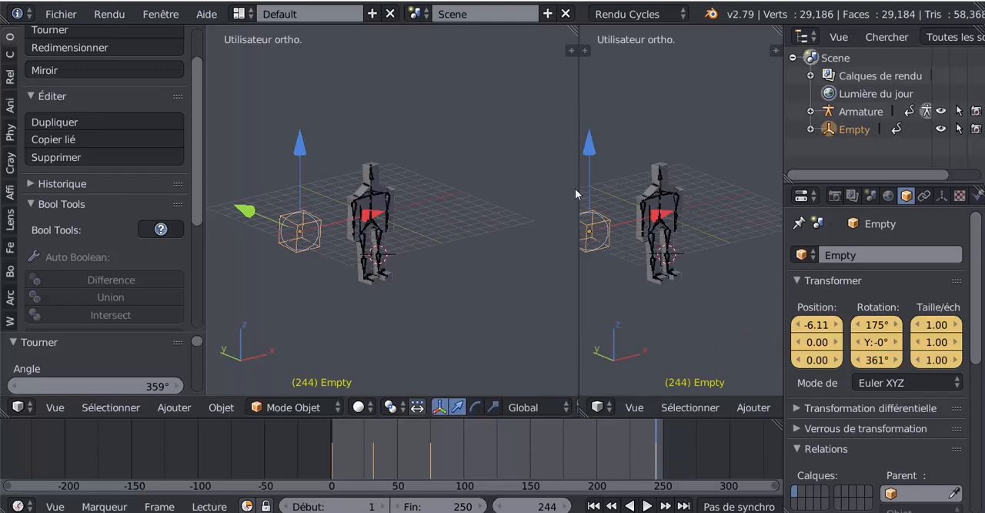
{"action": "left_click", "coordinate": [599, 408]}
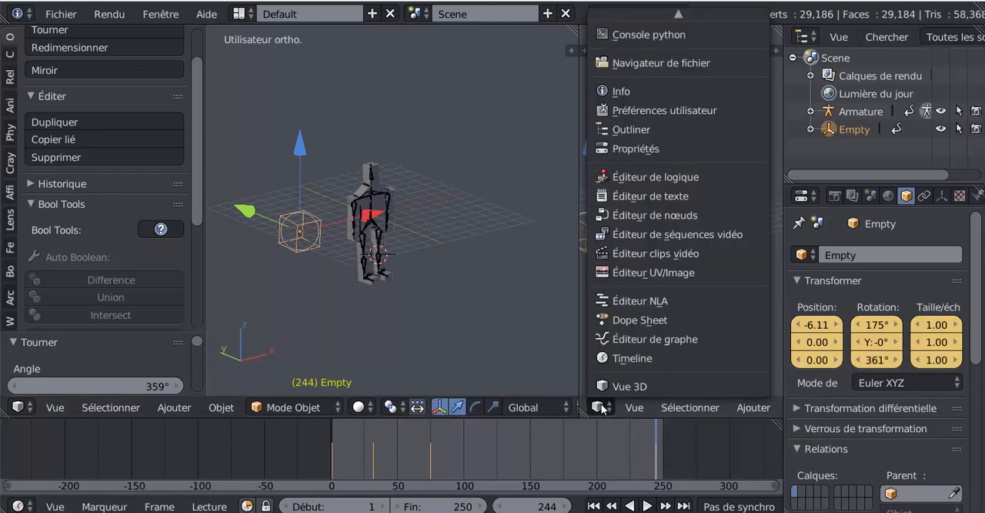
{"action": "left_click", "coordinate": [622, 321]}
{"action": "left_click_drag", "start_coordinate": [579, 235], "coordinate": [475, 231]}
{"action": "scroll", "coordinate": [717, 227], "scroll_direction": "up", "scroll_amount": 4}
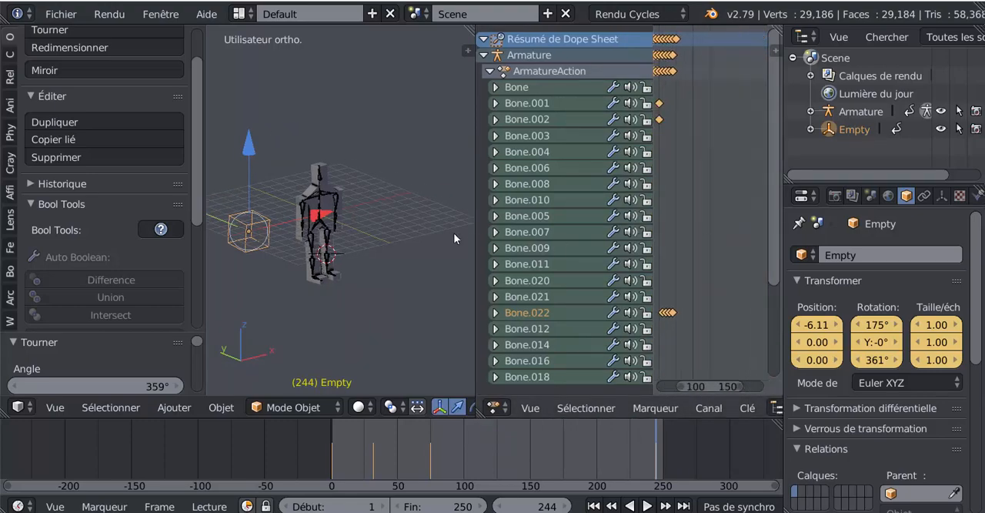
{"action": "left_click_drag", "start_coordinate": [475, 223], "coordinate": [366, 223]}
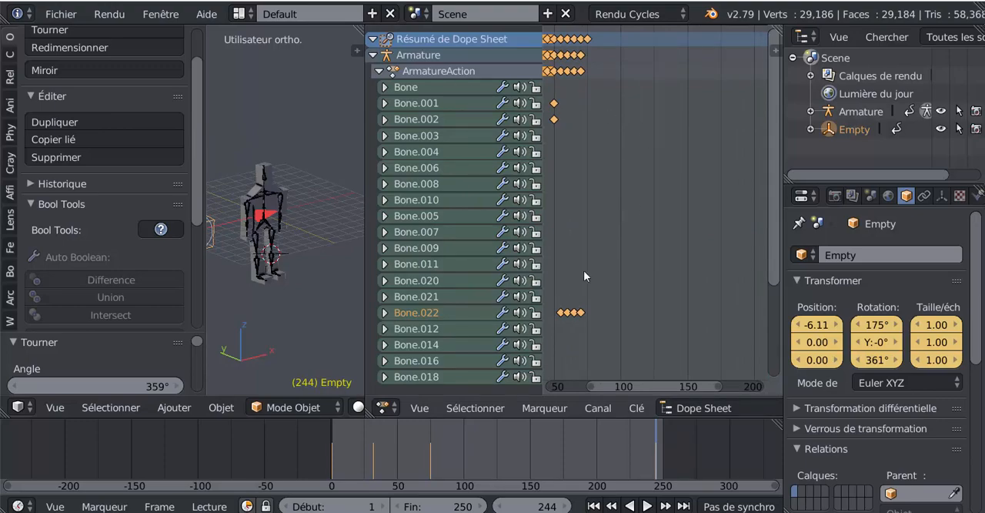
- Delete the empty's last keyframe, near frame 245, from its LocRotScale channel in the Dope Sheet
{"action": "scroll", "coordinate": [640, 217], "scroll_direction": "down", "scroll_amount": 2}
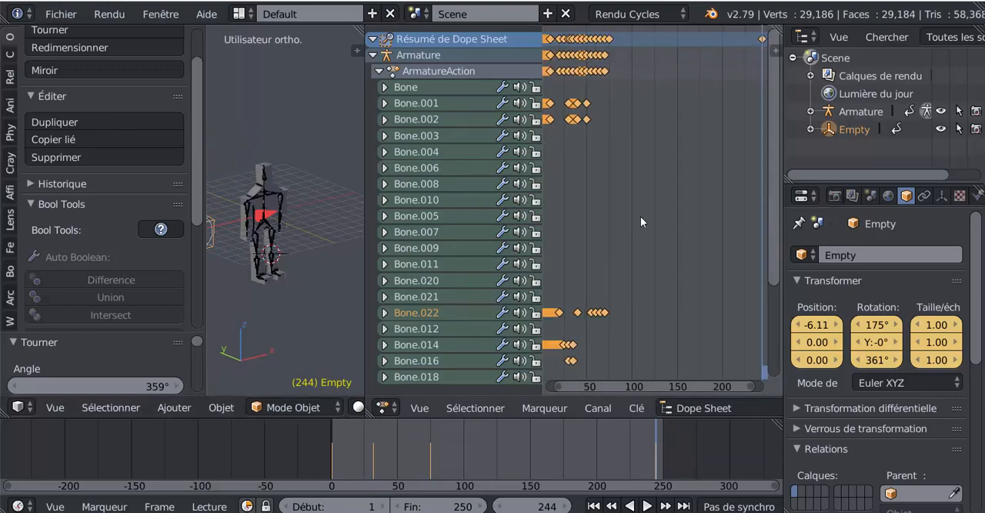
{"action": "left_click_drag", "start_coordinate": [776, 200], "coordinate": [781, 340]}
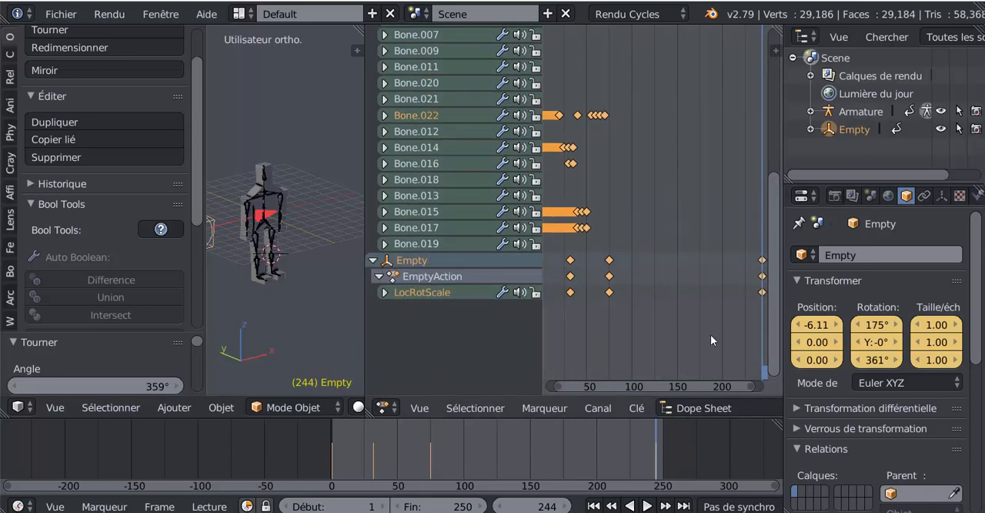
{"action": "key", "text": "Home"}
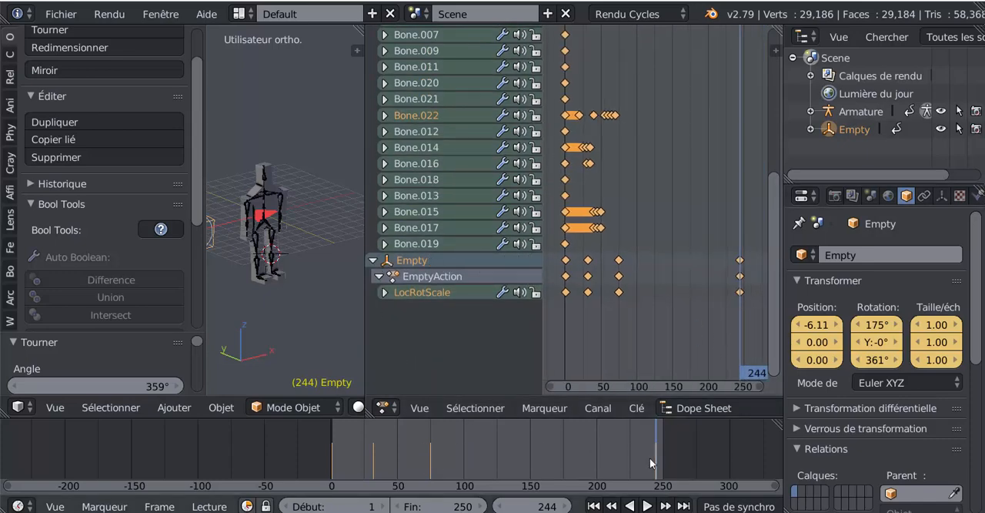
{"action": "left_click", "coordinate": [646, 506]}
{"action": "left_click", "coordinate": [560, 461]}
{"action": "left_click_drag", "start_coordinate": [561, 459], "coordinate": [657, 465]}
{"action": "key", "text": "alt+a"}
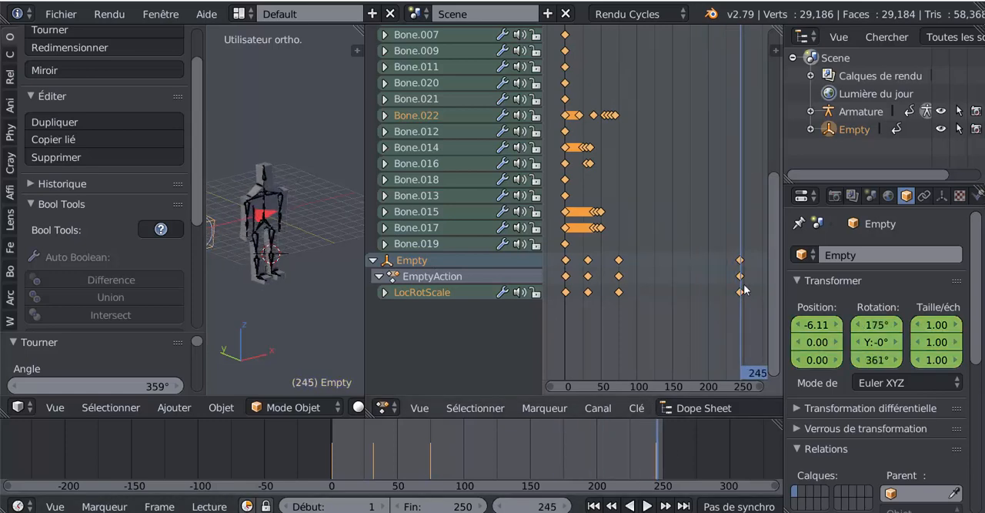
{"action": "left_click", "coordinate": [740, 292]}
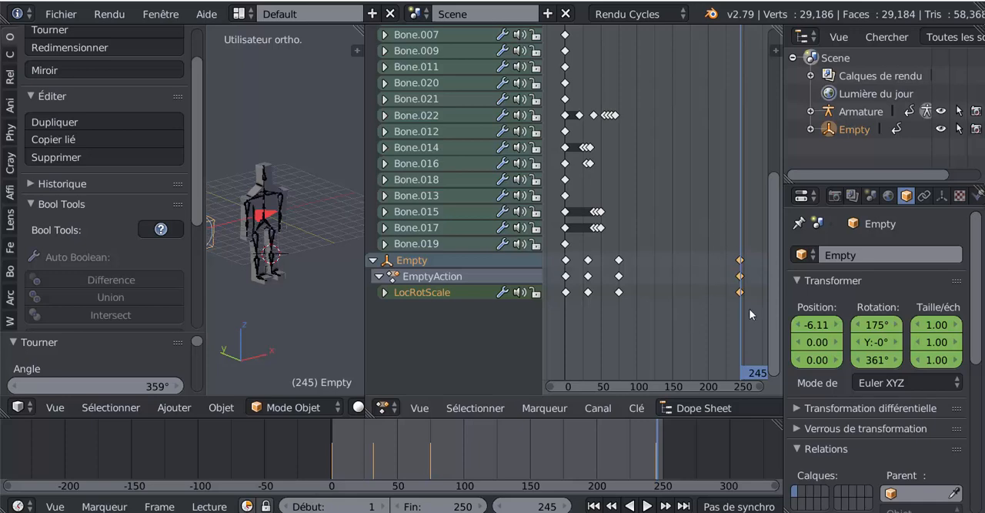
{"action": "key", "text": "x"}
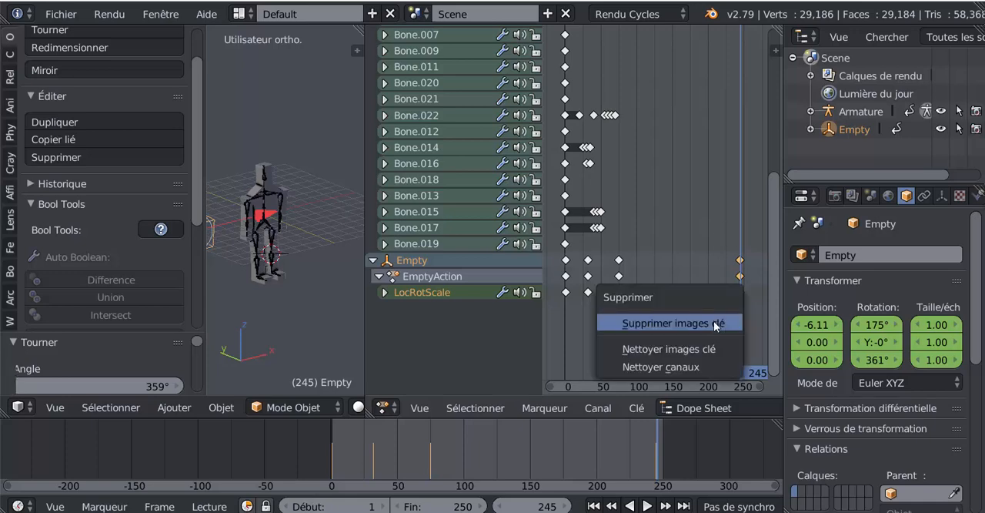
{"action": "left_click", "coordinate": [716, 324]}
- Play and scrub from frame 0 to frame 79 to check the motion with the remaining keyframes
{"action": "key", "text": "alt+a"}
{"action": "left_click_drag", "start_coordinate": [615, 452], "coordinate": [289, 465]}
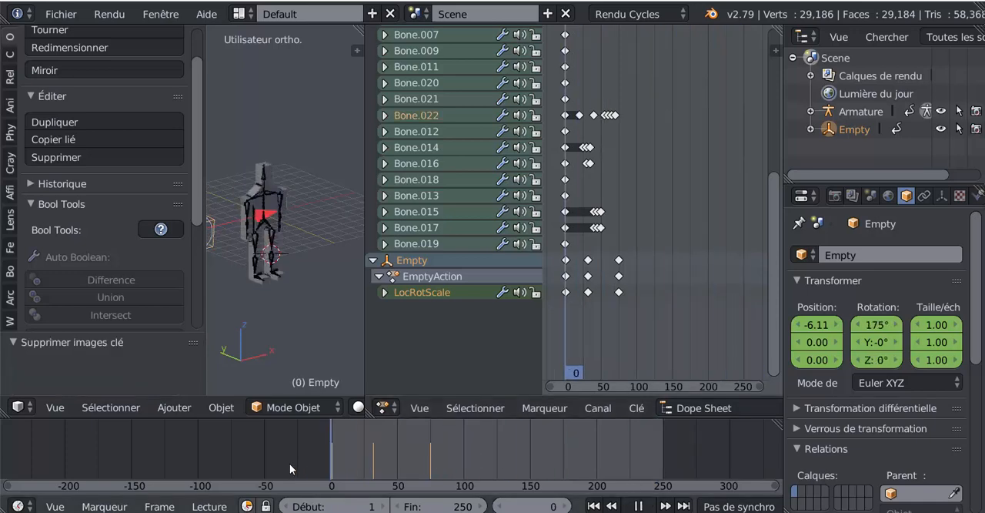
{"action": "left_click_drag", "start_coordinate": [358, 456], "coordinate": [436, 458]}
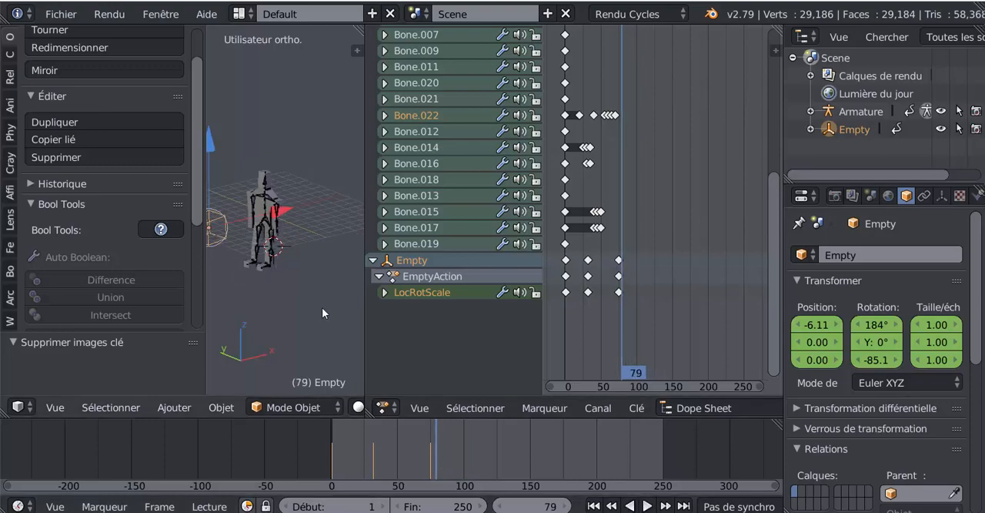
- Narrow the Dope Sheet to a thin strip and enlarge the 3D view around the character
{"action": "left_click_drag", "start_coordinate": [542, 334], "coordinate": [680, 349]}
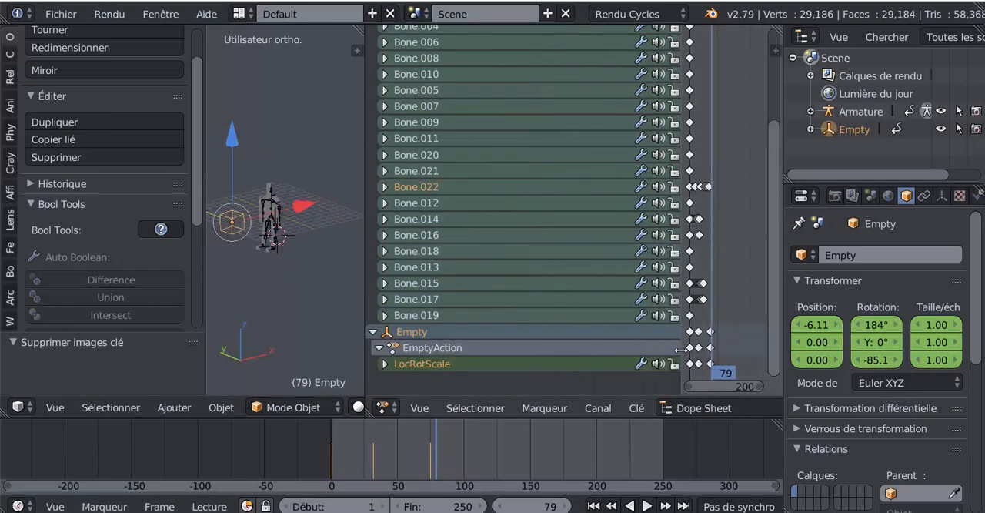
{"action": "left_click_drag", "start_coordinate": [367, 293], "coordinate": [668, 323]}
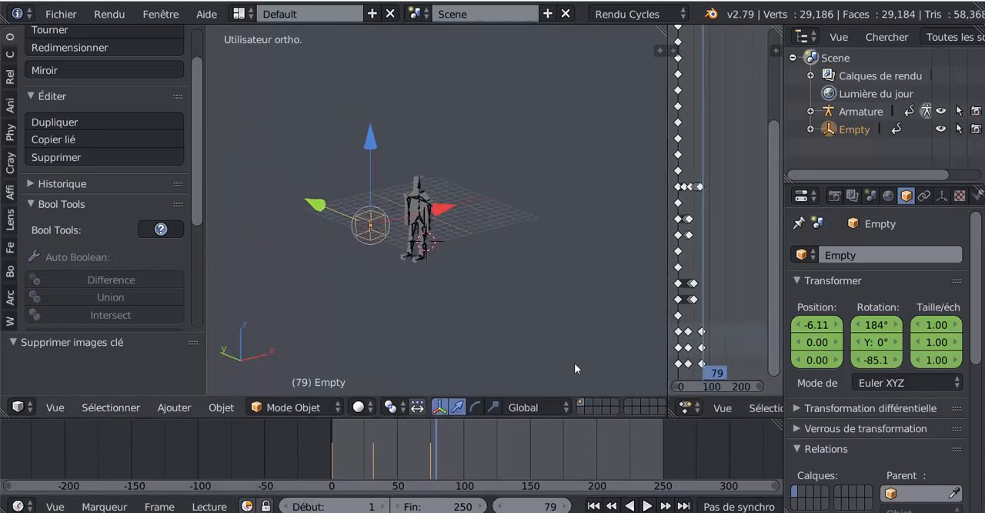
{"action": "scroll", "coordinate": [397, 272], "scroll_direction": "up", "scroll_amount": 2}
{"action": "middle_click_drag", "start_coordinate": [397, 272], "coordinate": [457, 252], "text": "shift"}
- Key the empty in place at frame 75 and rotate it about -343° around the global Z axis at frame 249
{"action": "left_click_drag", "start_coordinate": [435, 440], "coordinate": [431, 461]}
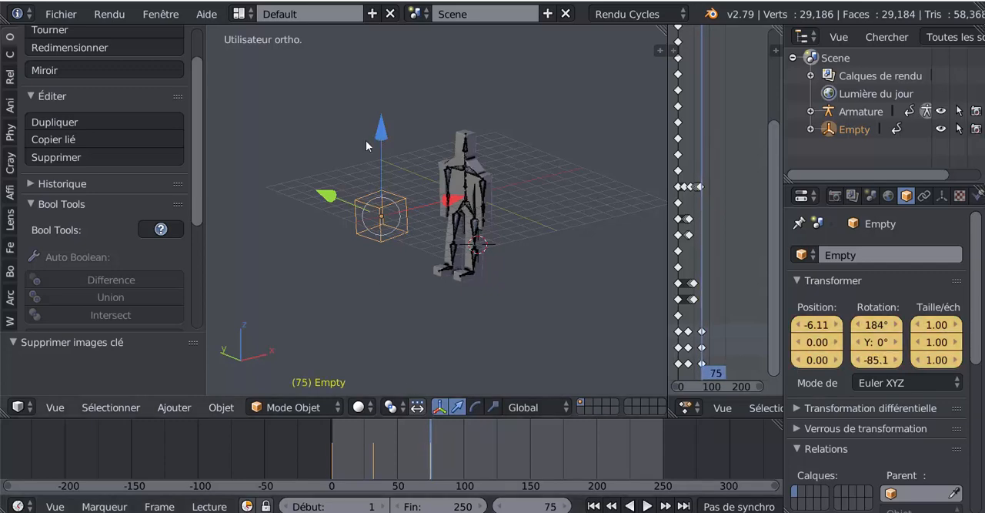
{"action": "left_click", "coordinate": [373, 137]}
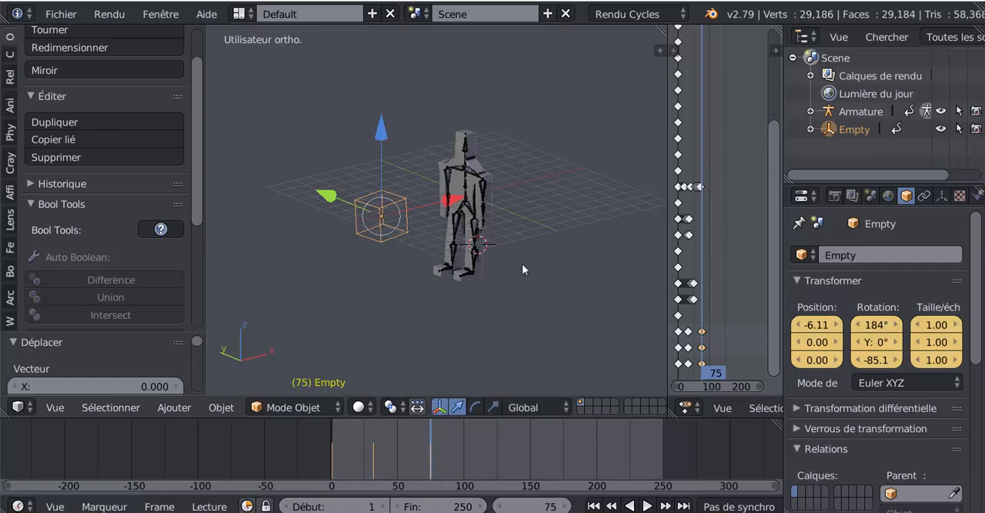
{"action": "key", "text": "alt+a"}
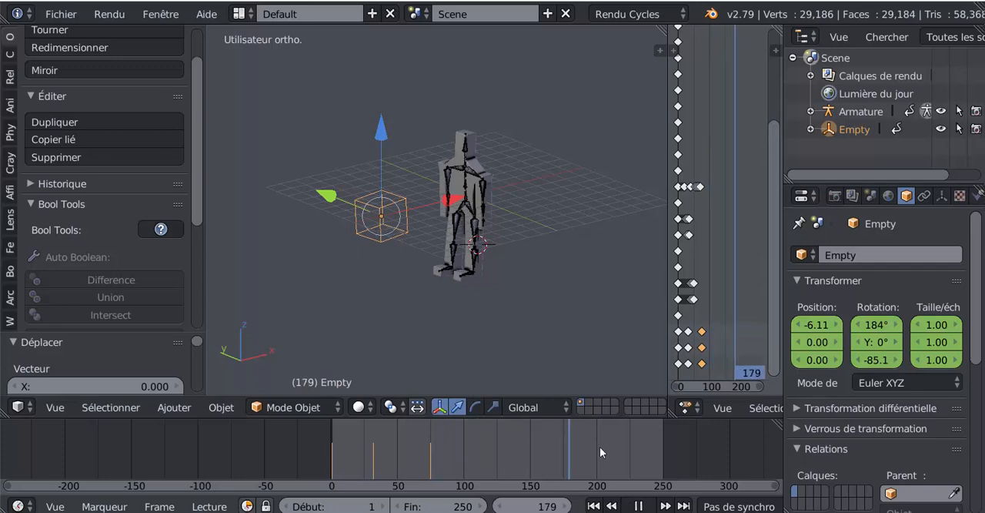
{"action": "key", "text": "alt+a"}
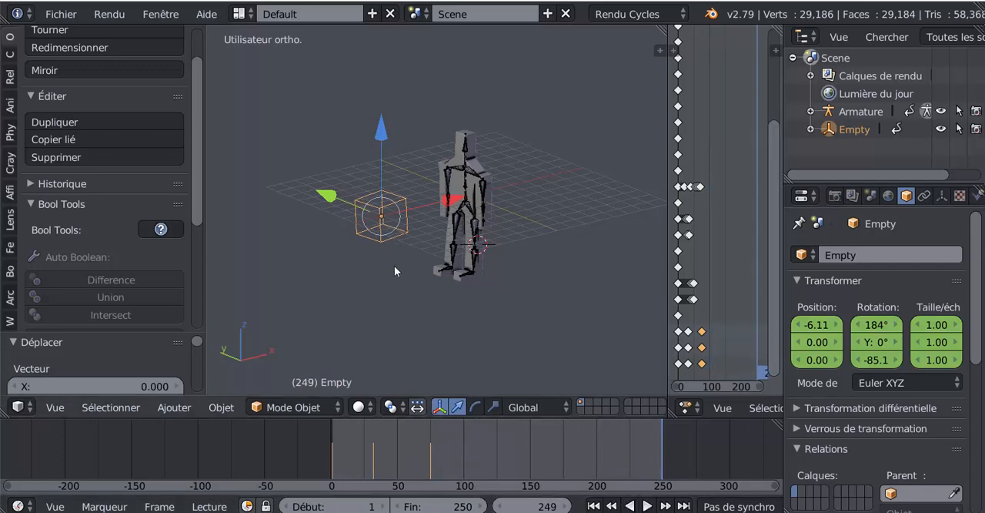
{"action": "key", "text": "r"}
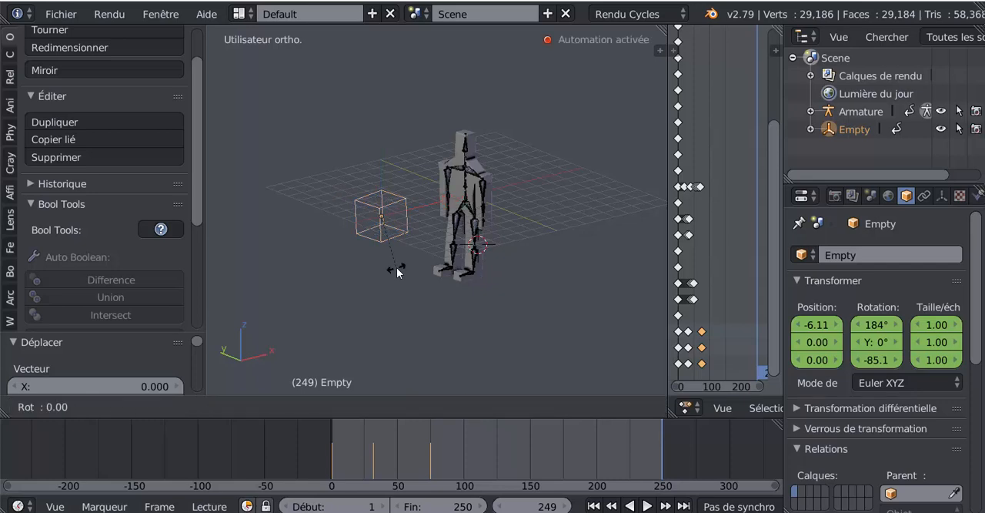
{"action": "key", "text": "z"}
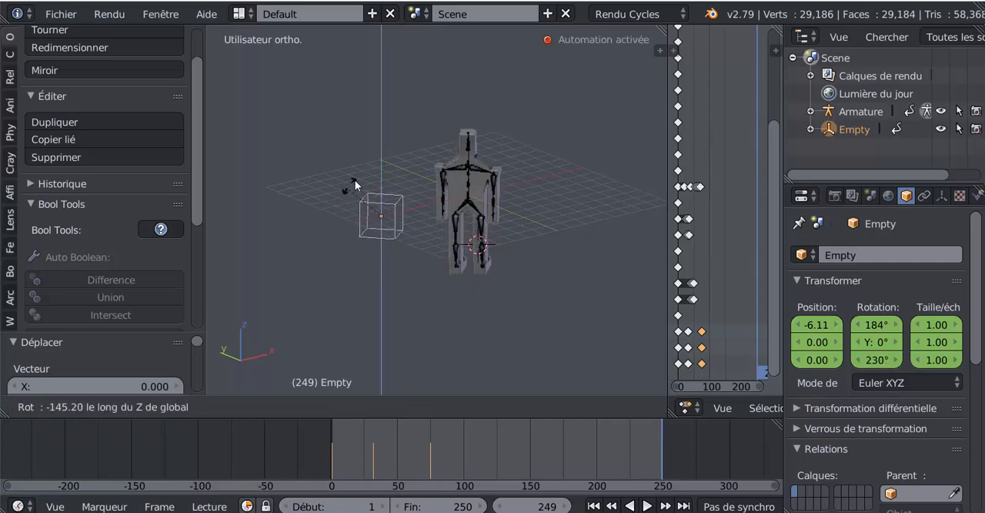
{"action": "left_click", "coordinate": [411, 261]}
- Play and scrub the animation to frame 53, examining the flip from the character's other side
{"action": "key", "text": "shift+alt+a"}
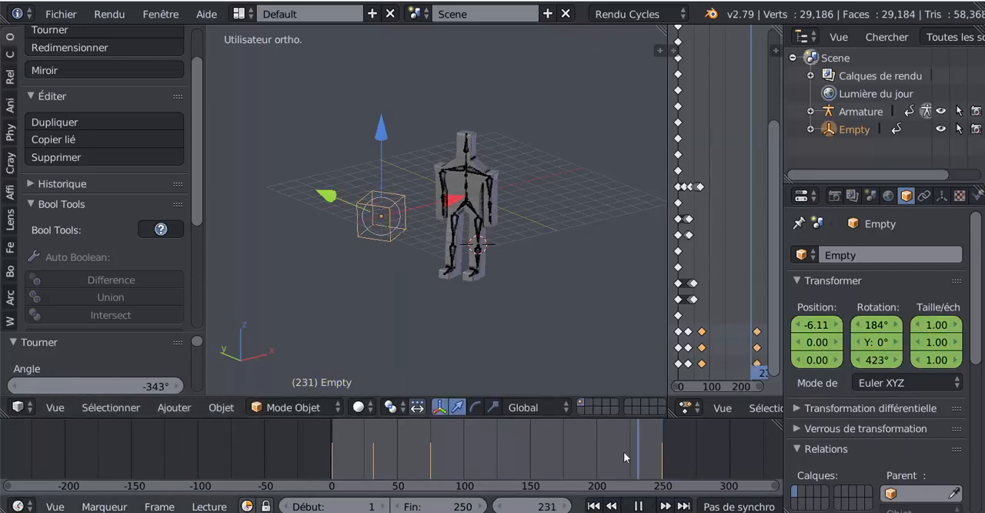
{"action": "left_click_drag", "start_coordinate": [371, 459], "coordinate": [411, 437]}
{"action": "middle_click_drag", "start_coordinate": [407, 279], "coordinate": [503, 299]}
{"action": "mouse_move", "coordinate": [406, 455]}
{"action": "left_mouse_down"}
{"action": "mouse_move", "coordinate": [343, 458]}
{"action": "mouse_move", "coordinate": [390, 456]}
{"action": "mouse_move", "coordinate": [399, 443]}
{"action": "mouse_move", "coordinate": [402, 454]}
{"action": "left_mouse_up"}
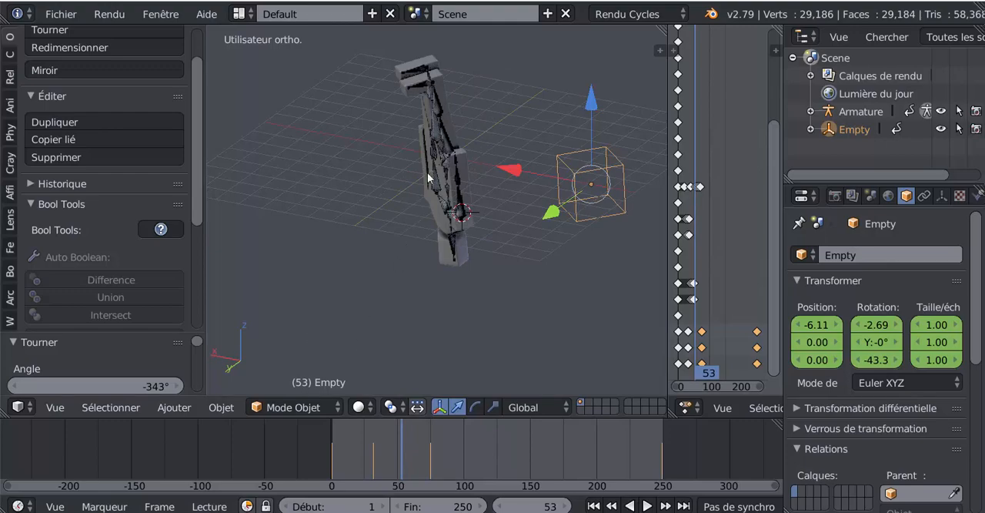
- Bend the first thigh, Bone.015, about 62.5° around its local X axis at frame 53
{"action": "right_click", "coordinate": [443, 138]}
{"action": "scroll", "coordinate": [458, 222], "scroll_direction": "up", "scroll_amount": 1}
{"action": "middle_click_drag", "start_coordinate": [457, 220], "coordinate": [472, 277], "text": "shift"}
{"action": "scroll", "coordinate": [471, 276], "scroll_direction": "up", "scroll_amount": 2}
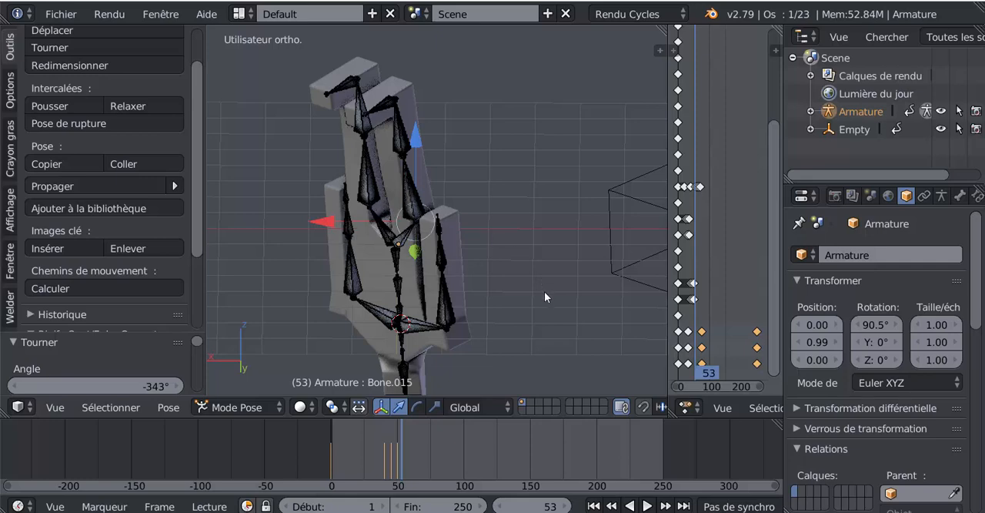
{"action": "scroll", "coordinate": [543, 317], "scroll_direction": "down", "scroll_amount": 2}
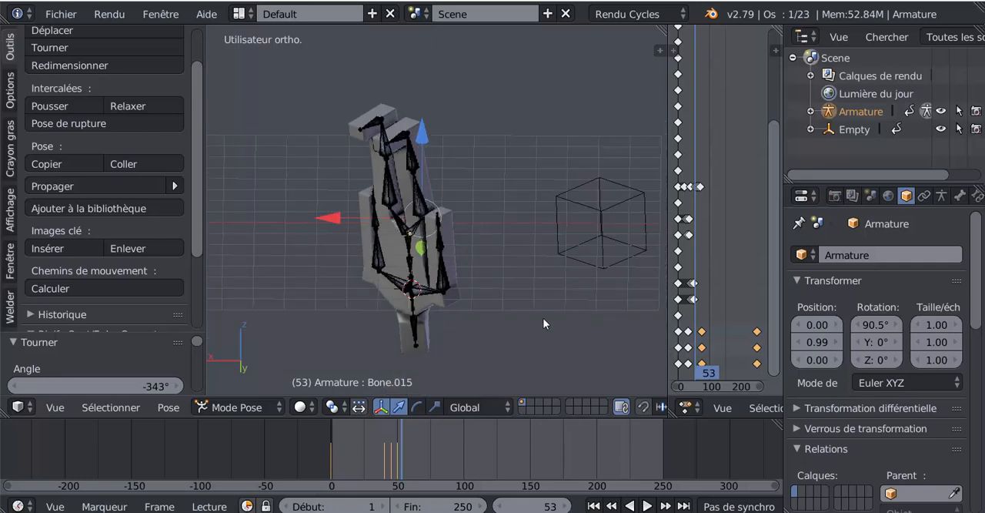
{"action": "key", "text": "r"}
{"action": "key", "text": "x"}
{"action": "key", "text": "x"}
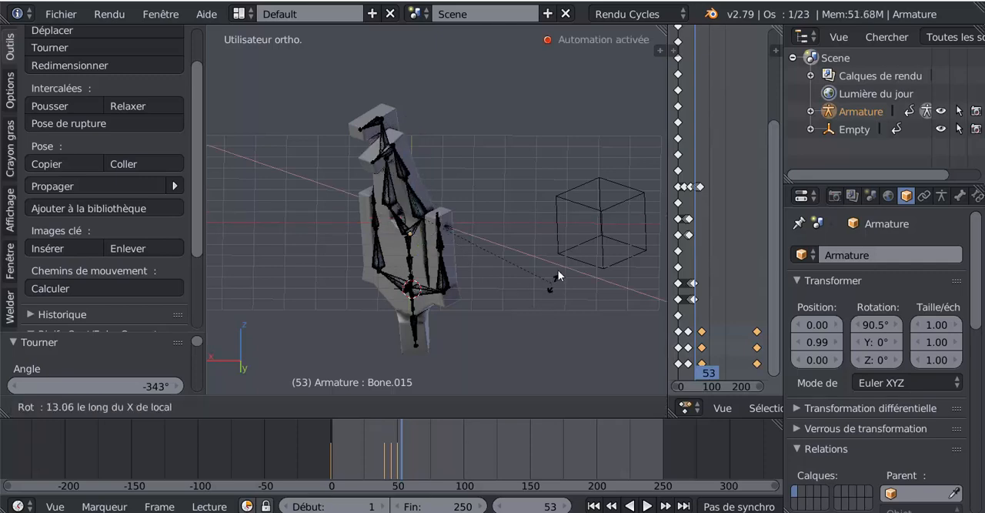
{"action": "left_click", "coordinate": [579, 151]}
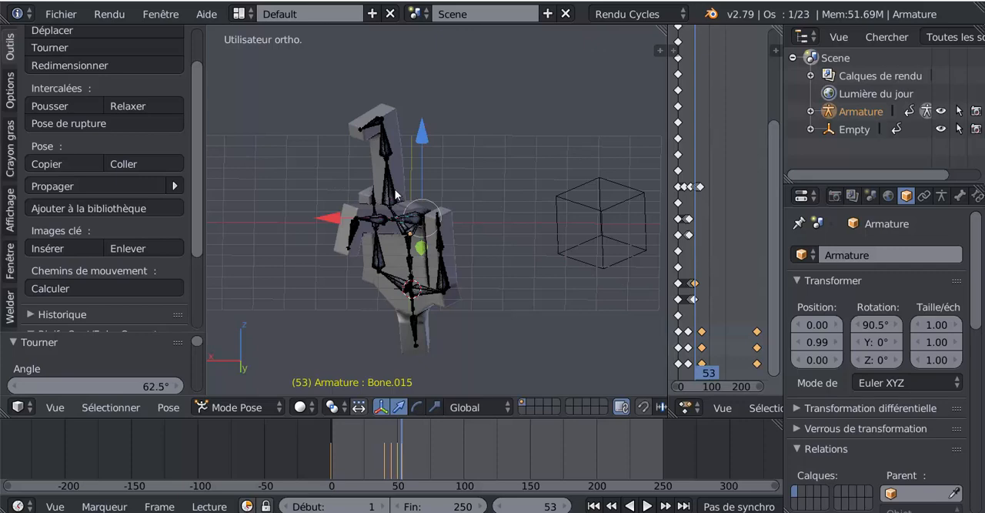
- Bend the other thigh, Bone.014, about 69.5° around its local X axis at frame 53
{"action": "right_click", "coordinate": [394, 193]}
{"action": "key", "text": "r"}
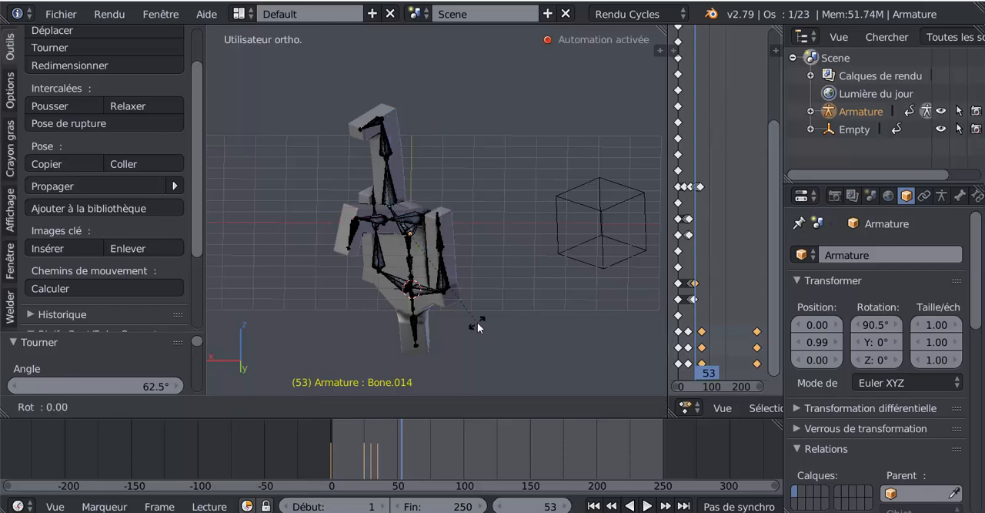
{"action": "key", "text": "x"}
{"action": "key", "text": "x"}
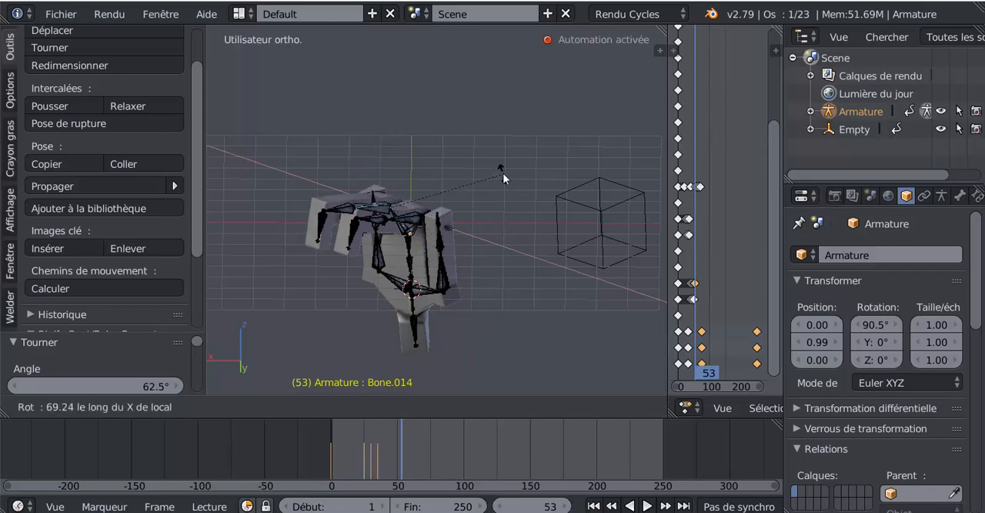
{"action": "left_click", "coordinate": [503, 173]}
- Fold the shins around their local X axes at frame 53: Bone.017 about -70.5° and Bone.016 about -79.4°
{"action": "right_click", "coordinate": [372, 224]}
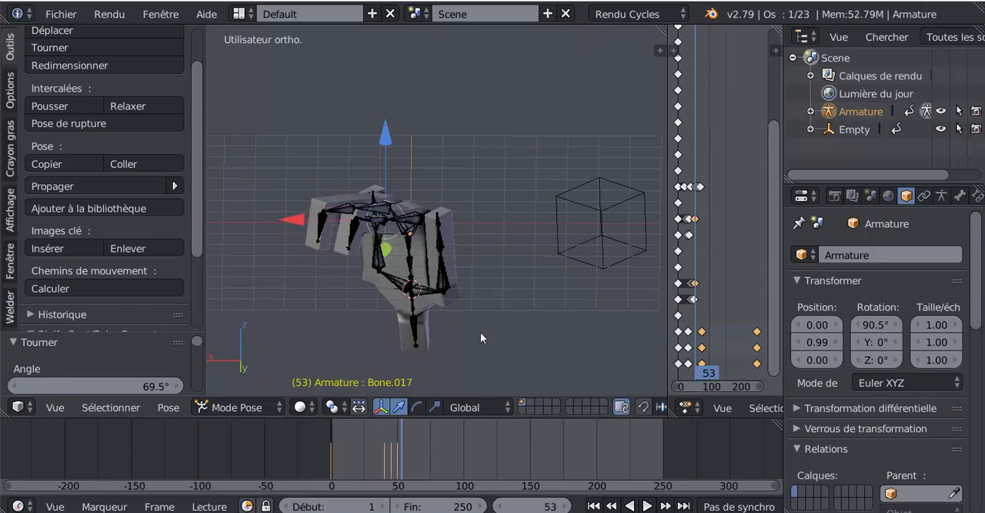
{"action": "key", "text": "r"}
{"action": "key", "text": "x"}
{"action": "key", "text": "x"}
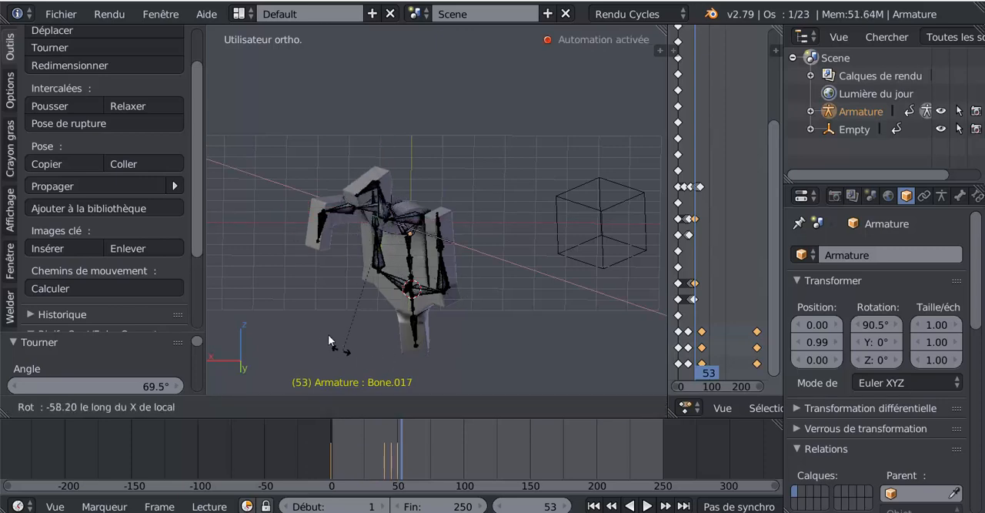
{"action": "left_click", "coordinate": [320, 292]}
{"action": "right_click", "coordinate": [344, 222]}
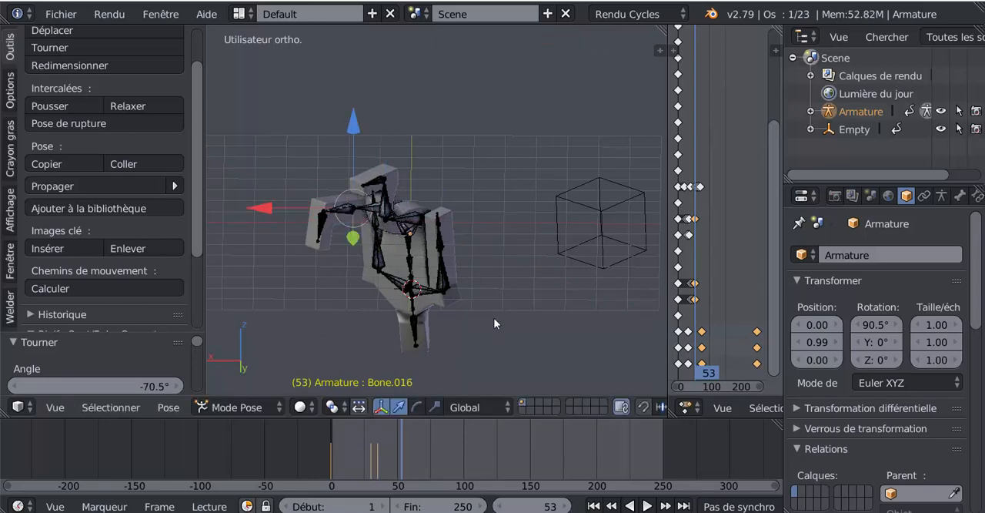
{"action": "key", "text": "r"}
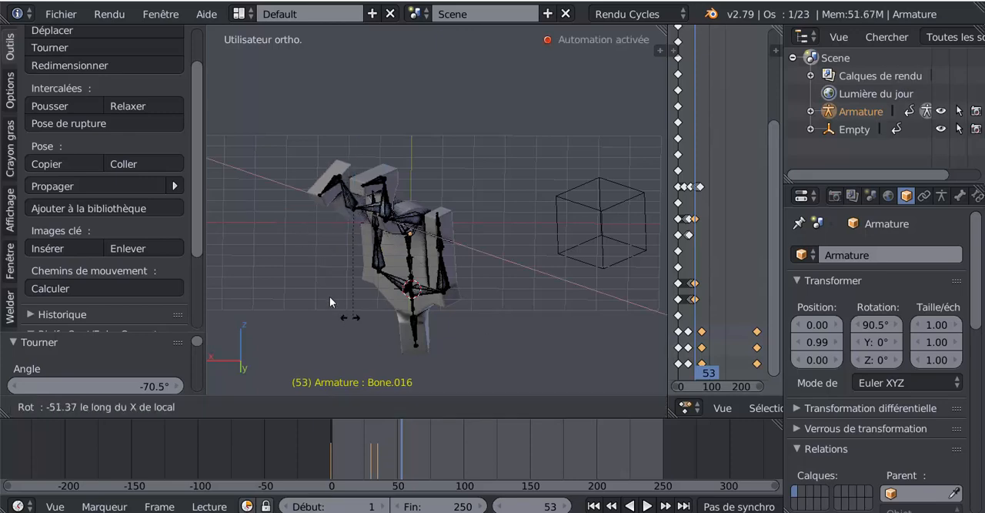
{"action": "left_click", "coordinate": [317, 274]}
- Straighten the thigh Bone.015 at frame 75 by rotating it about -64.7° around its local X axis
{"action": "left_click_drag", "start_coordinate": [398, 436], "coordinate": [431, 447]}
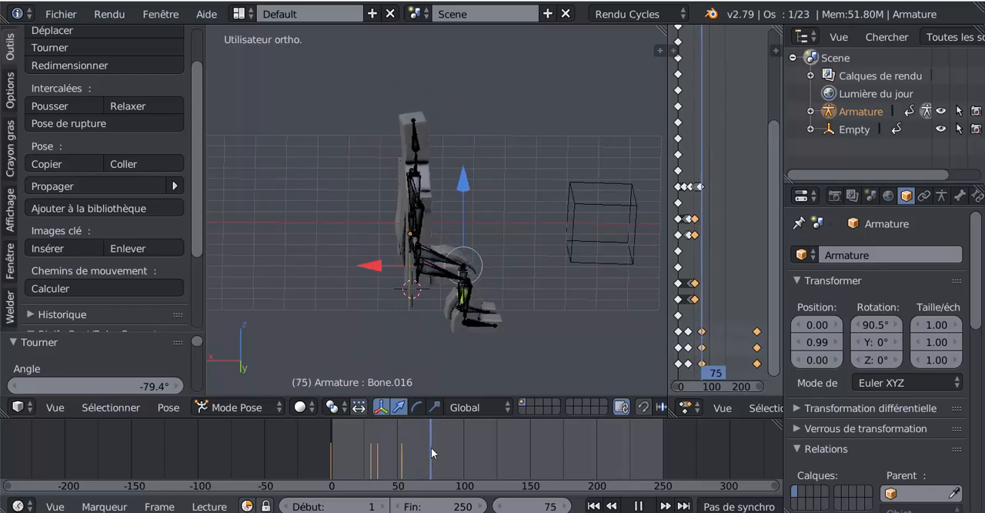
{"action": "right_click", "coordinate": [431, 272]}
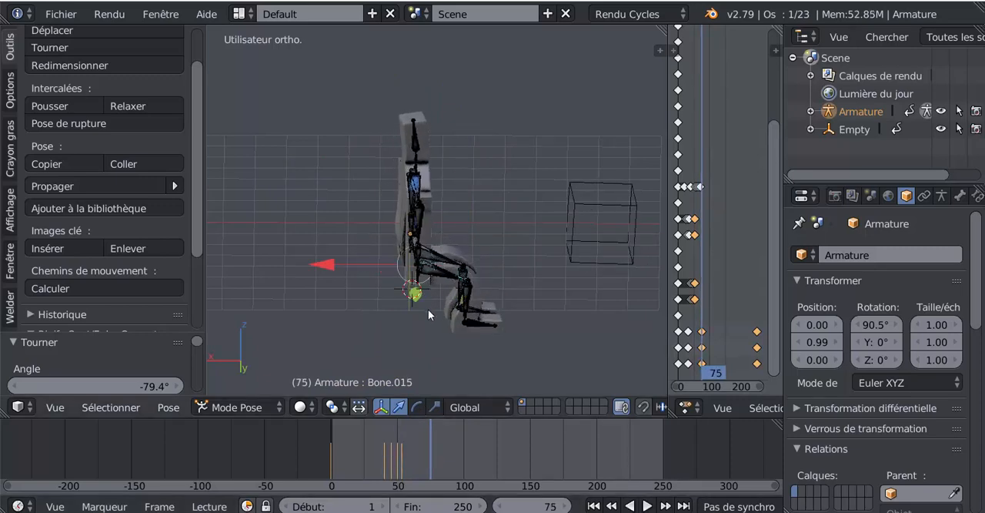
{"action": "key", "text": "r"}
{"action": "key", "text": "x"}
{"action": "key", "text": "x"}
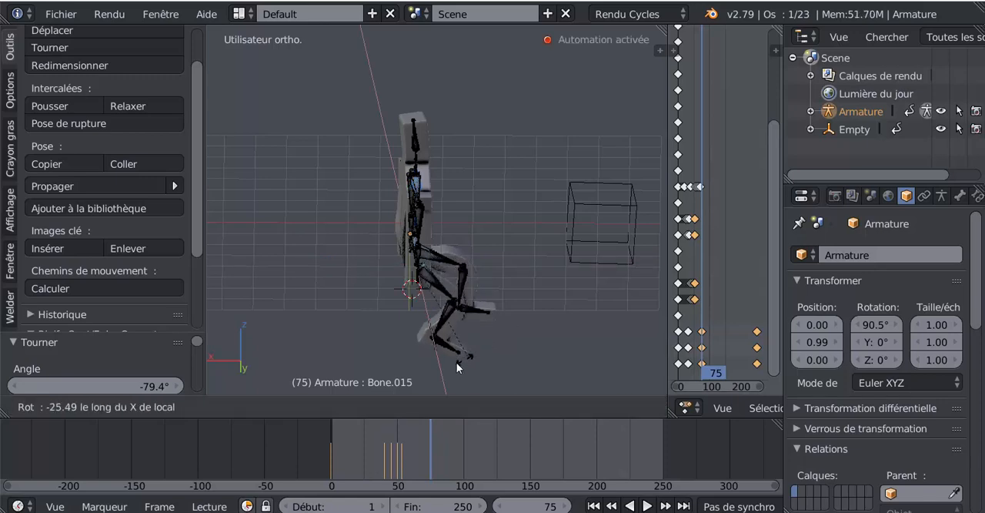
{"action": "left_click", "coordinate": [409, 347]}
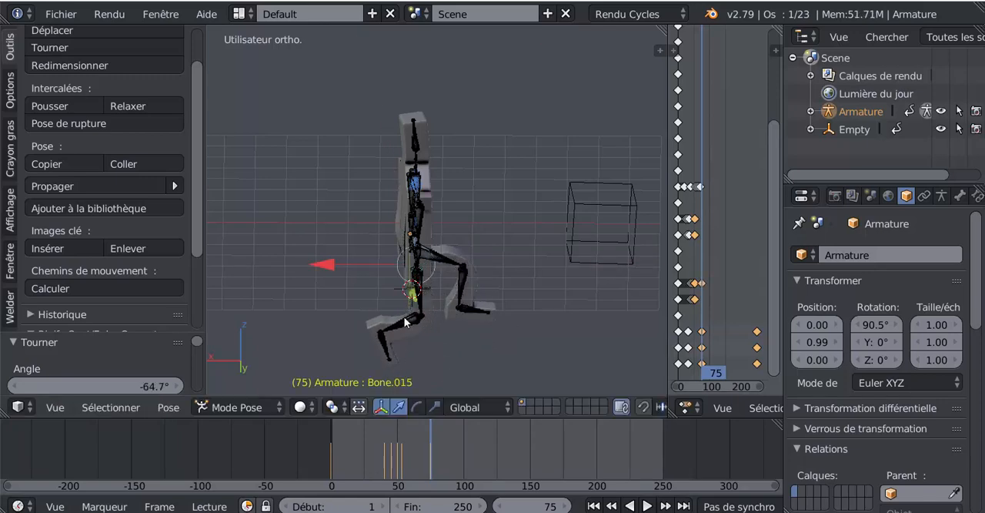
- Straighten the shin Bone.017 at frame 75 by rotating it about 67.6° around its local X axis
{"action": "right_click", "coordinate": [406, 322]}
{"action": "key", "text": "r"}
{"action": "key", "text": "x"}
{"action": "key", "text": "x"}
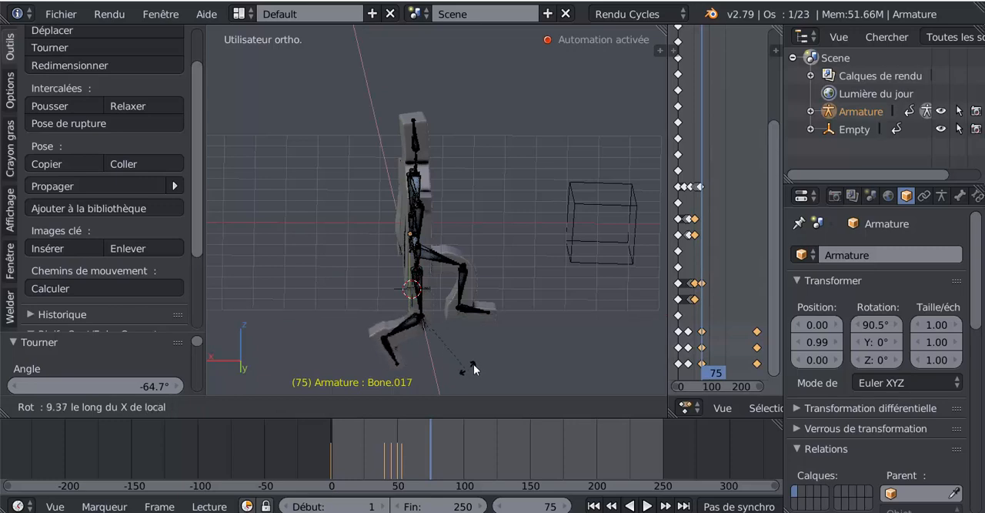
{"action": "left_click", "coordinate": [516, 302]}
- Straighten the thigh Bone.014 at frame 75 by rotating it about -61.3° around its local X axis
{"action": "right_click", "coordinate": [436, 255]}
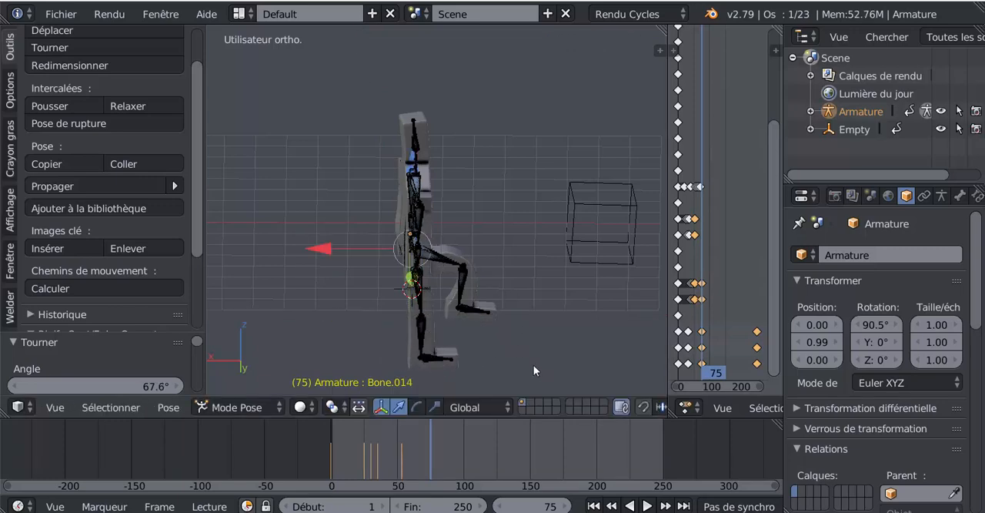
{"action": "key", "text": "r"}
{"action": "key", "text": "x"}
{"action": "key", "text": "x"}
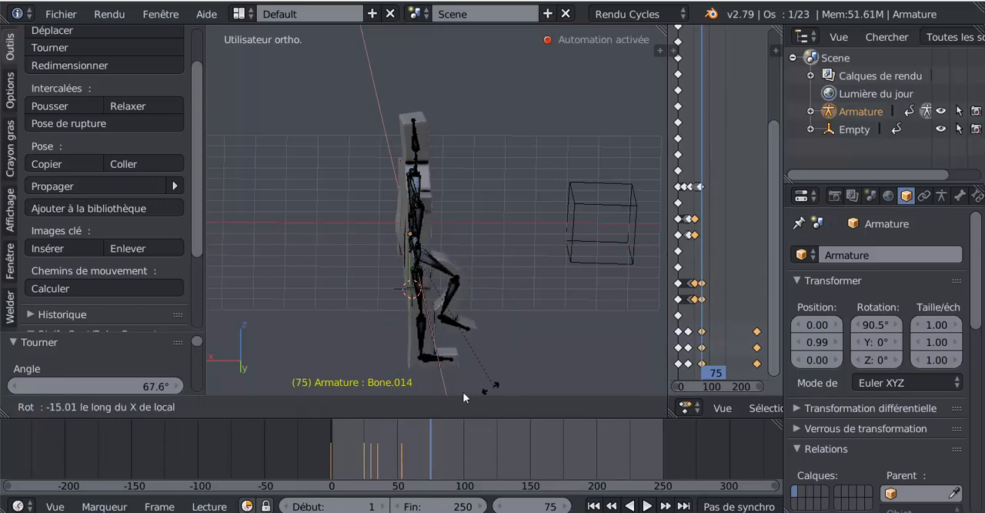
{"action": "left_click", "coordinate": [370, 32]}
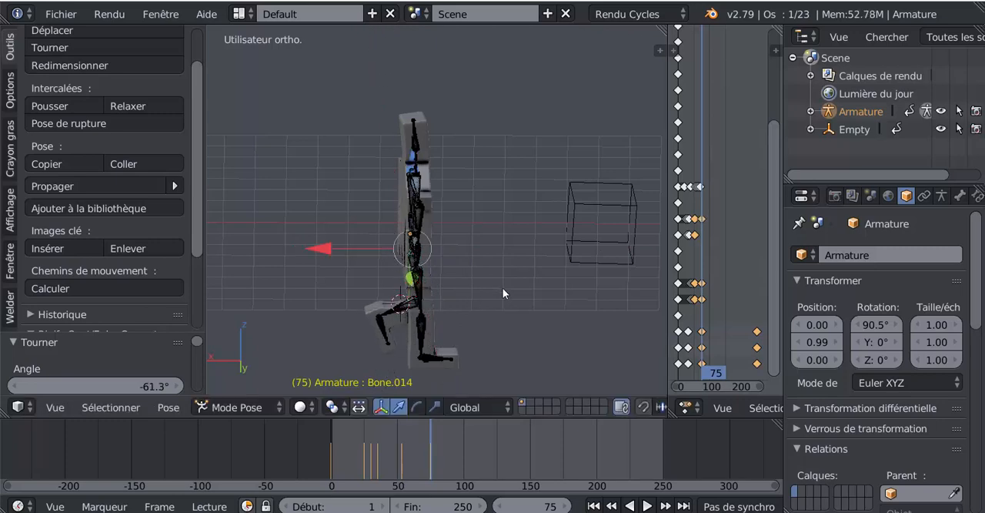
- Straighten the shin Bone.016 at frame 75 by rotating it about 68.7° around its local X axis
{"action": "key", "text": "r"}
{"action": "key", "text": "x"}
{"action": "key", "text": "x"}
{"action": "right_click", "coordinate": [425, 315]}
{"action": "right_click", "coordinate": [407, 306]}
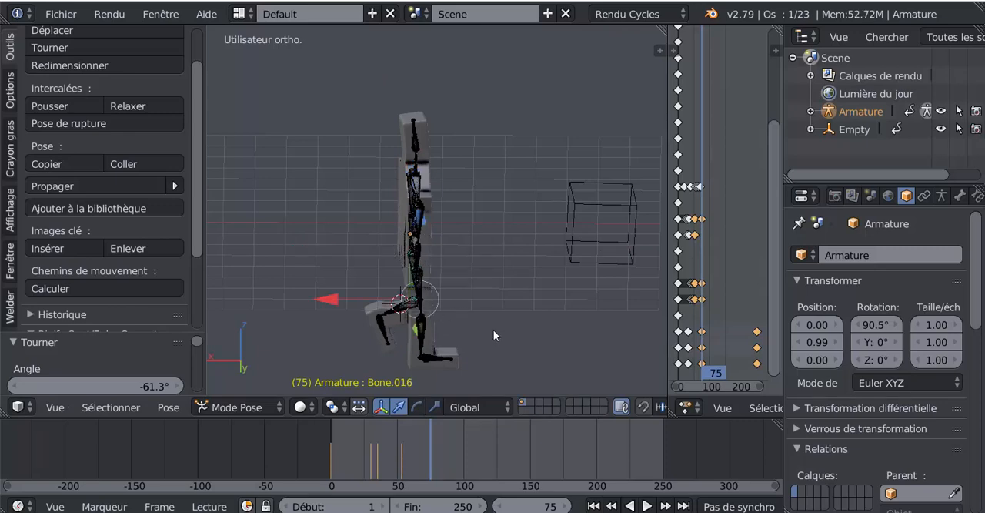
{"action": "key", "text": "r"}
{"action": "key", "text": "x"}
{"action": "key", "text": "x"}
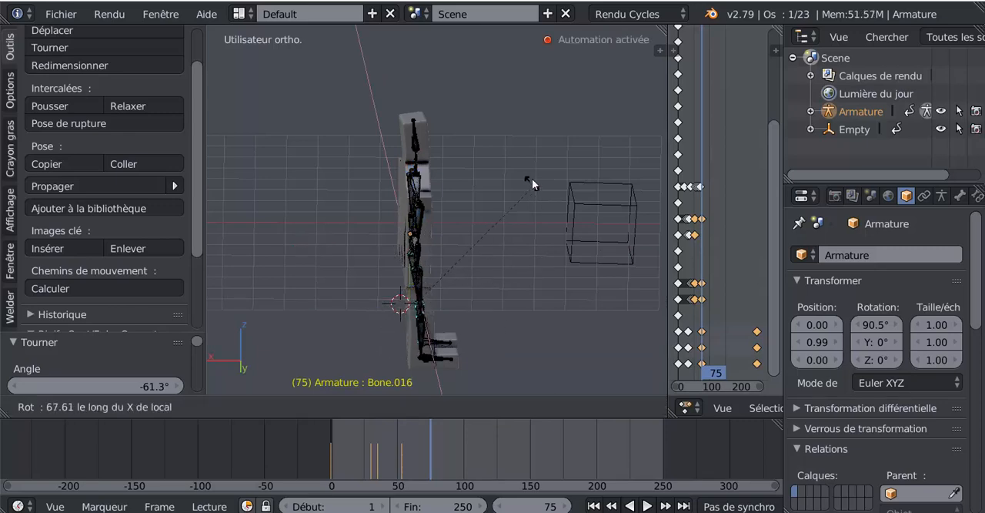
{"action": "left_click", "coordinate": [530, 185]}
- Keyframe the upper arm Bone.007 in its current pose at frame 15
{"action": "middle_click_drag", "start_coordinate": [524, 312], "coordinate": [420, 315]}
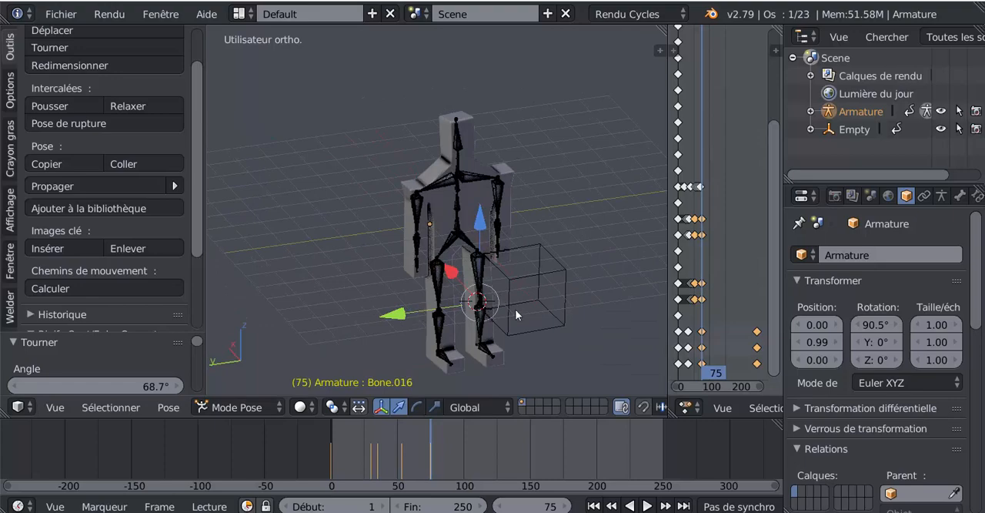
{"action": "middle_click_drag", "start_coordinate": [515, 308], "coordinate": [466, 271]}
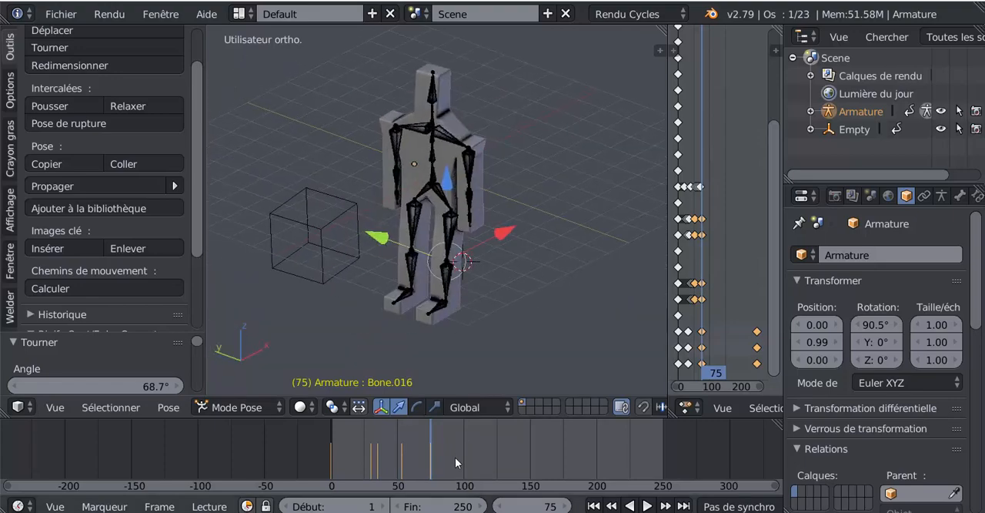
{"action": "mouse_move", "coordinate": [414, 458]}
{"action": "left_mouse_down"}
{"action": "mouse_move", "coordinate": [318, 456]}
{"action": "mouse_move", "coordinate": [407, 448]}
{"action": "left_mouse_up"}
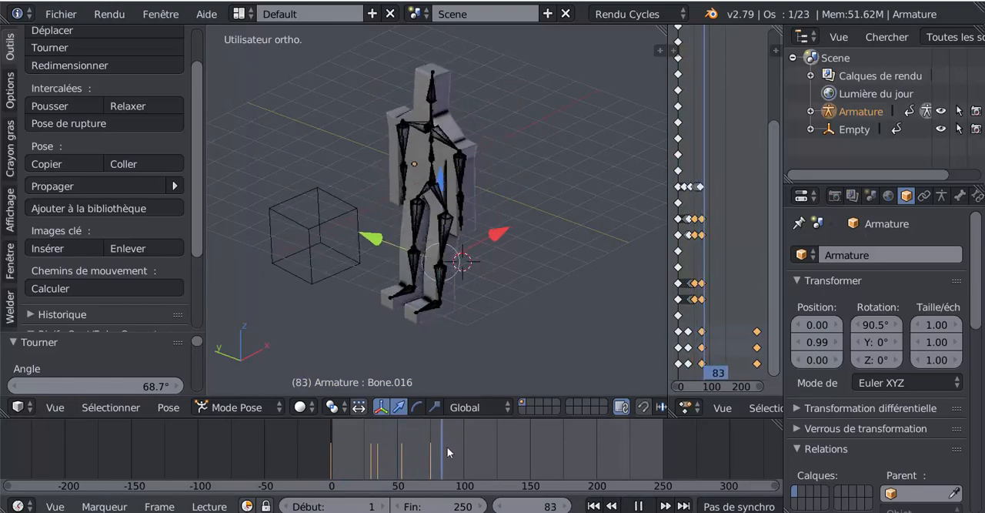
{"action": "left_click_drag", "start_coordinate": [475, 445], "coordinate": [351, 448]}
{"action": "scroll", "coordinate": [378, 227], "scroll_direction": "up", "scroll_amount": 2}
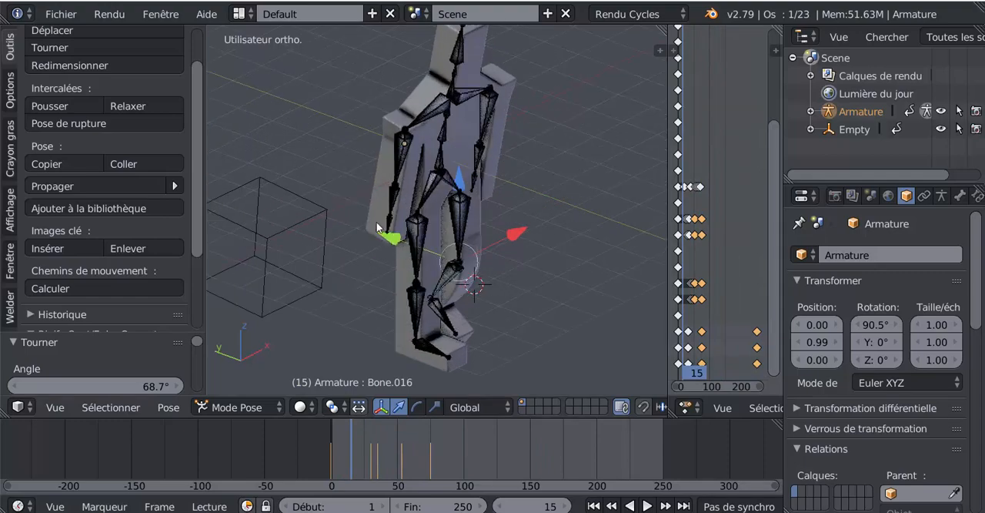
{"action": "right_click", "coordinate": [399, 146]}
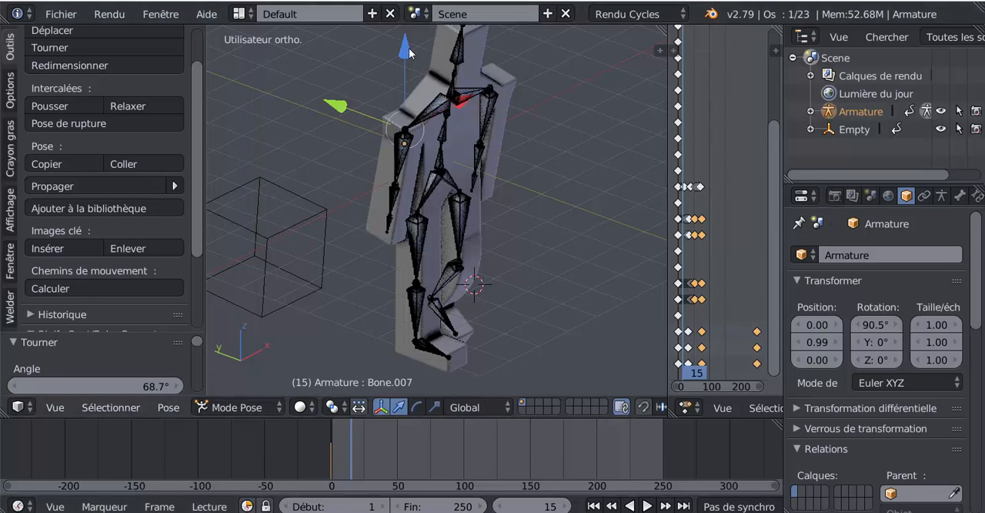
{"action": "scroll", "coordinate": [367, 460], "scroll_direction": "up", "scroll_amount": 5}
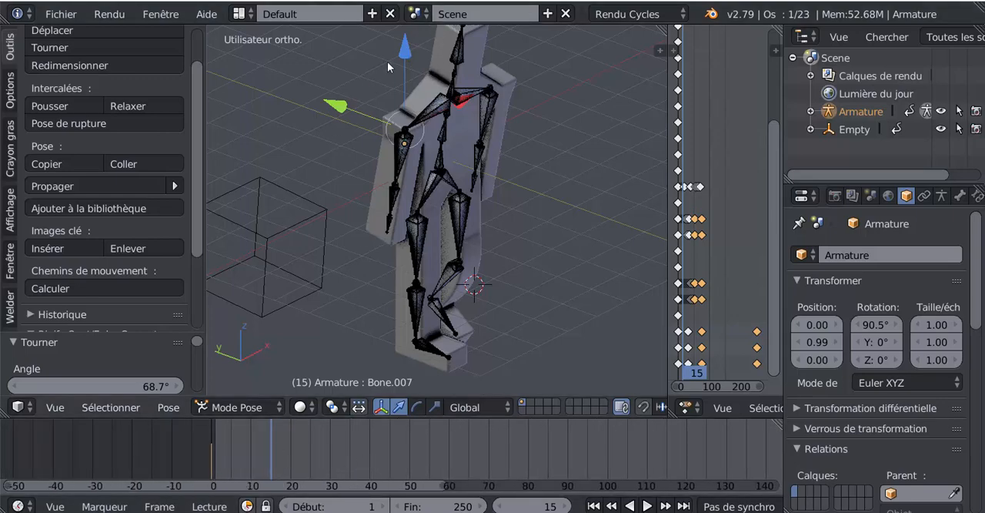
{"action": "left_click", "coordinate": [334, 114]}
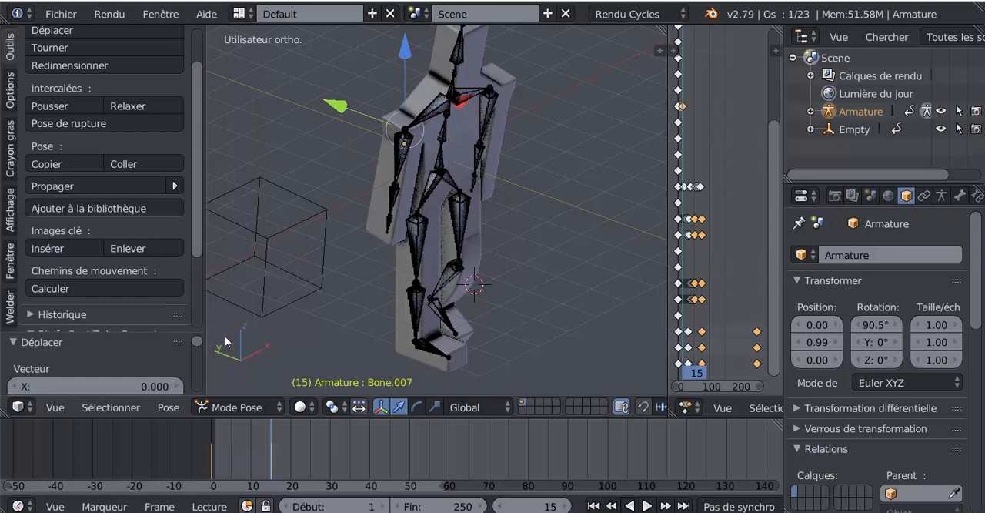
- Swing the upper arm Bone.007 about 69.7° around its local X axis at frame 20
{"action": "left_click_drag", "start_coordinate": [278, 460], "coordinate": [297, 461]}
{"action": "left_click_drag", "start_coordinate": [297, 464], "coordinate": [290, 465]}
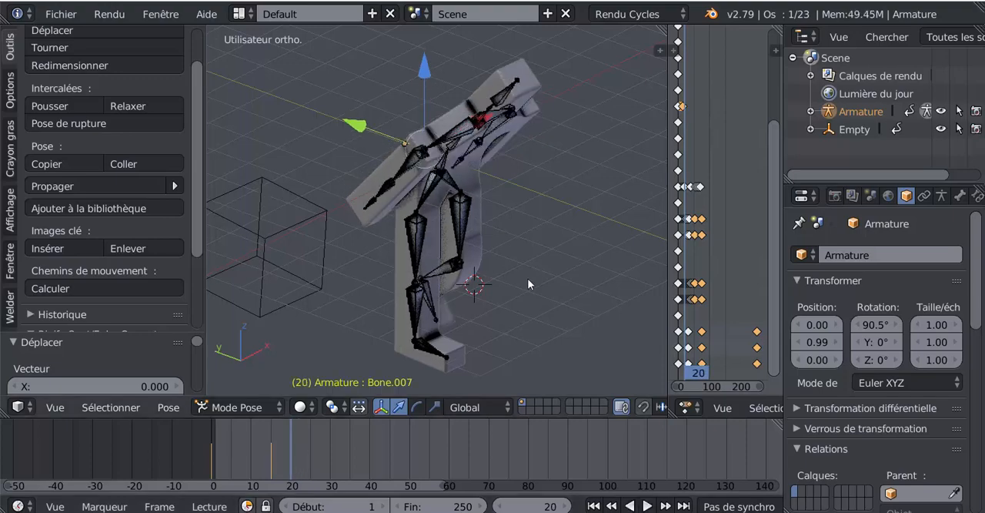
{"action": "key", "text": "r"}
{"action": "key", "text": "x"}
{"action": "key", "text": "x"}
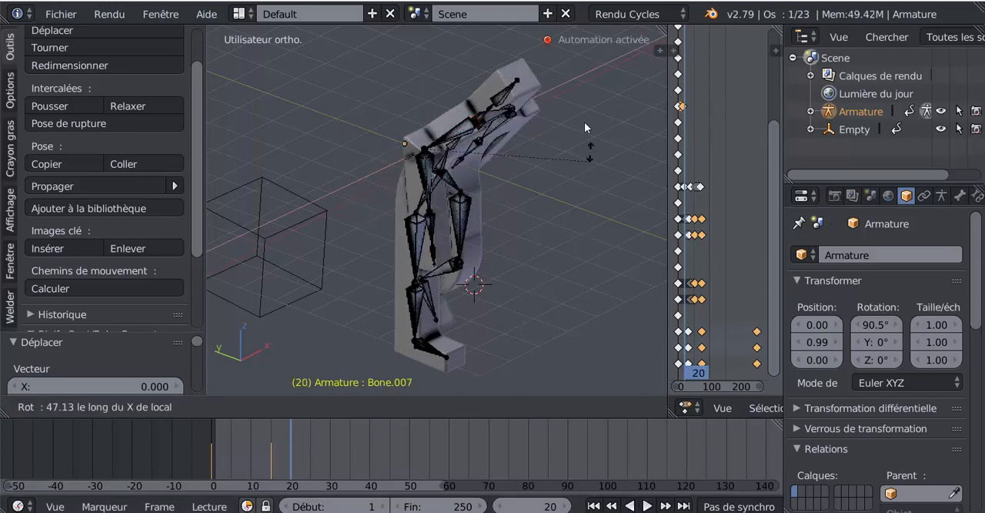
{"action": "left_click", "coordinate": [580, 97]}
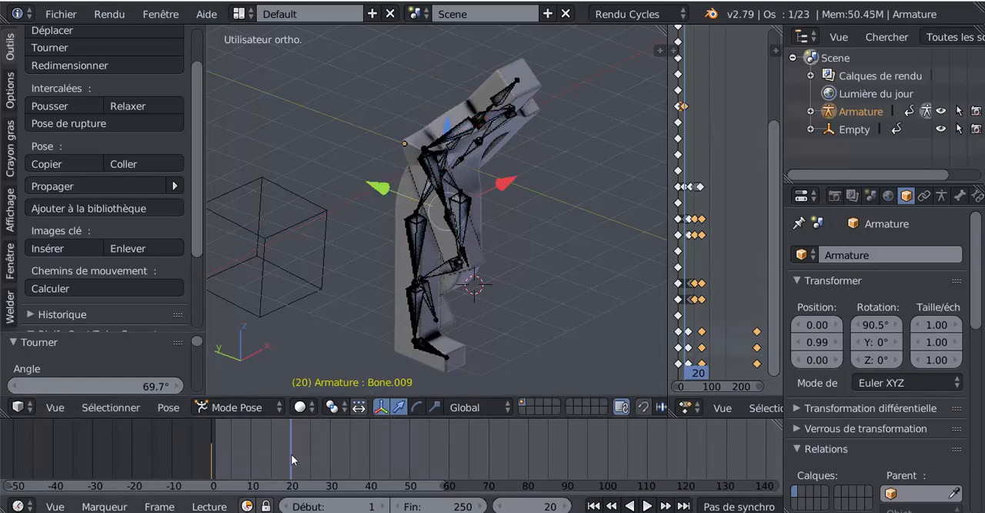
- Keyframe the forearm Bone.009 in its current pose at frame 16, and bend it about 60.7° around its local X axis at frame 20
{"action": "key", "text": "shift+alt+a"}
{"action": "mouse_move", "coordinate": [280, 461]}
{"action": "left_mouse_down"}
{"action": "mouse_move", "coordinate": [294, 458]}
{"action": "mouse_move", "coordinate": [273, 467]}
{"action": "left_mouse_up"}
{"action": "key", "text": "shift+alt+a"}
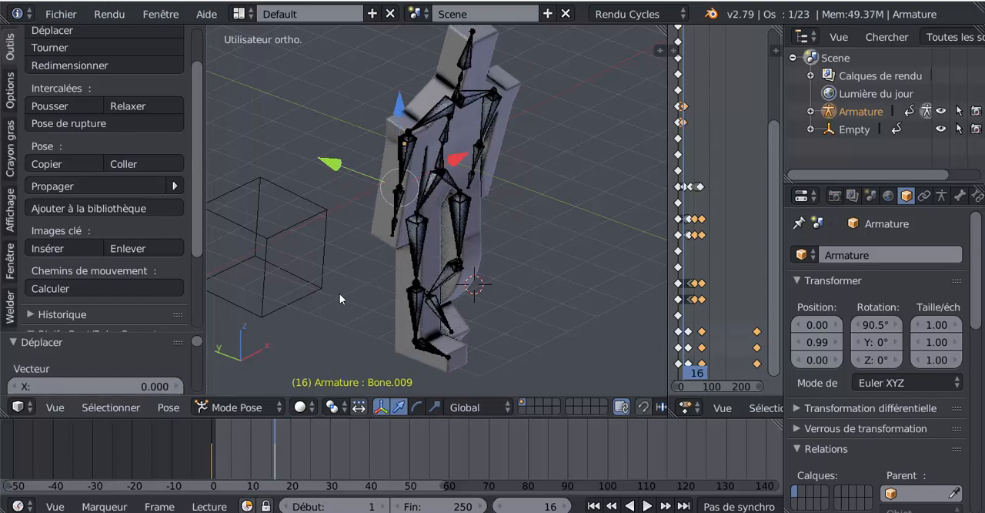
{"action": "left_click_drag", "start_coordinate": [280, 431], "coordinate": [291, 450]}
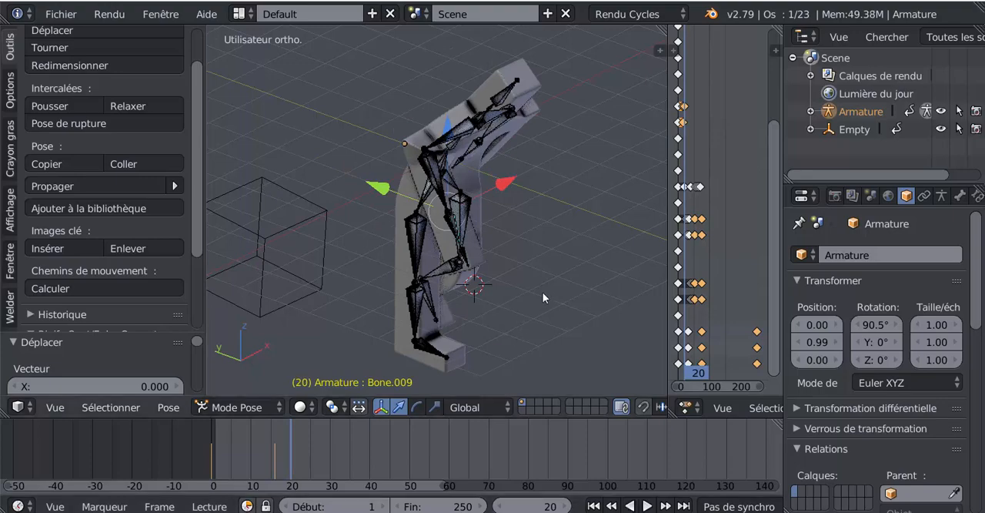
{"action": "key", "text": "r"}
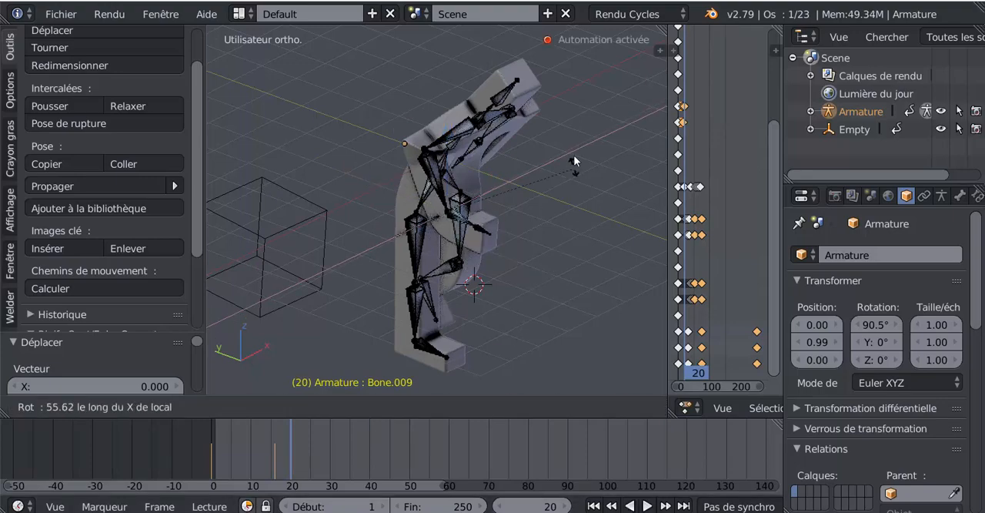
{"action": "left_click", "coordinate": [573, 155]}
- Keyframe the opposite forearm, Bone.008, in practically its current pose at frame 24
{"action": "middle_click_drag", "start_coordinate": [550, 282], "coordinate": [565, 241]}
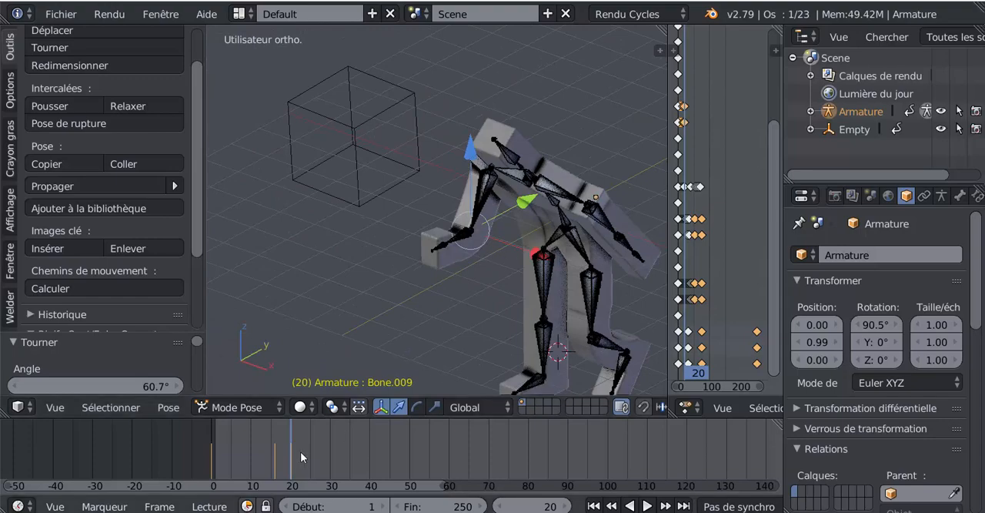
{"action": "key", "text": "alt+a"}
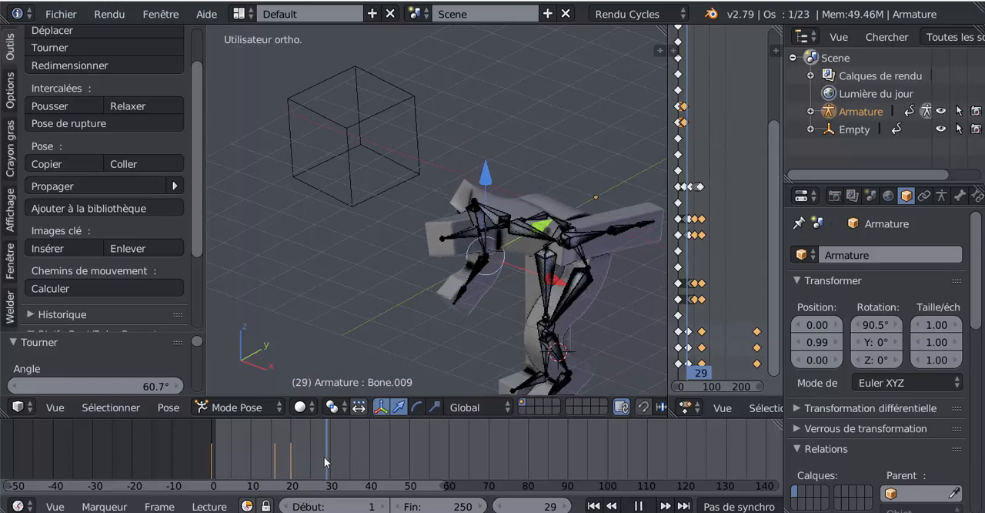
{"action": "left_click_drag", "start_coordinate": [324, 456], "coordinate": [323, 455]}
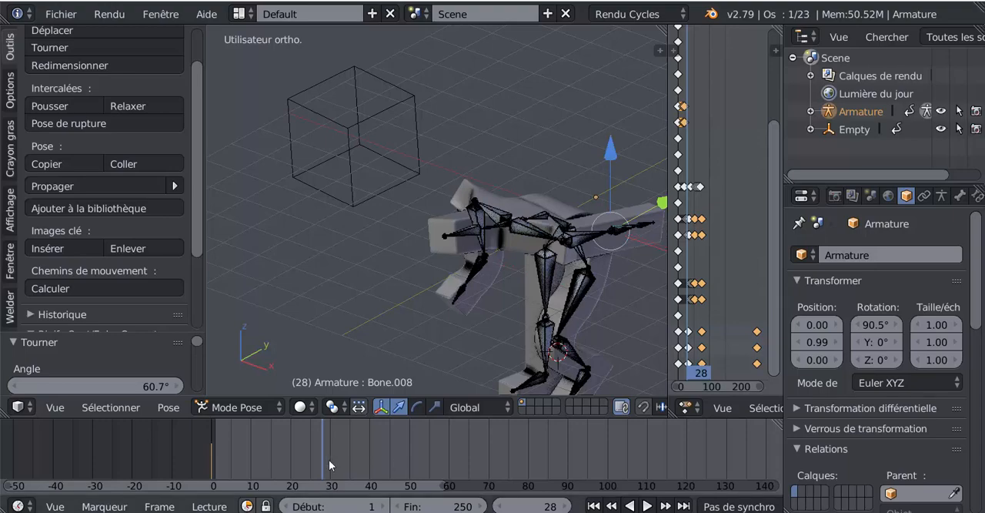
{"action": "left_click_drag", "start_coordinate": [329, 460], "coordinate": [305, 468]}
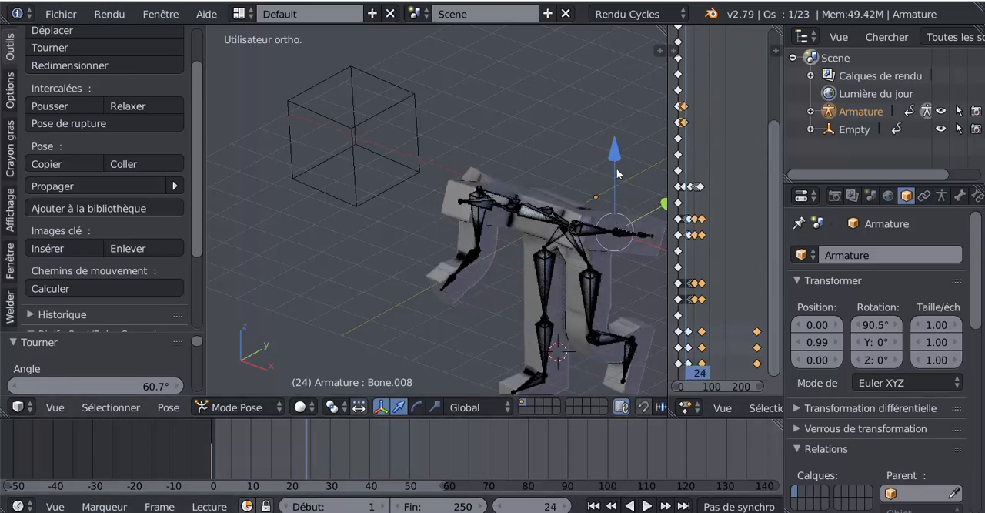
{"action": "key", "text": "r"}
{"action": "left_click_drag", "start_coordinate": [615, 158], "coordinate": [614, 158]}
- Bend the forearm Bone.008 about 52.4° around its local X axis at frame 29
{"action": "left_click_drag", "start_coordinate": [311, 465], "coordinate": [326, 455]}
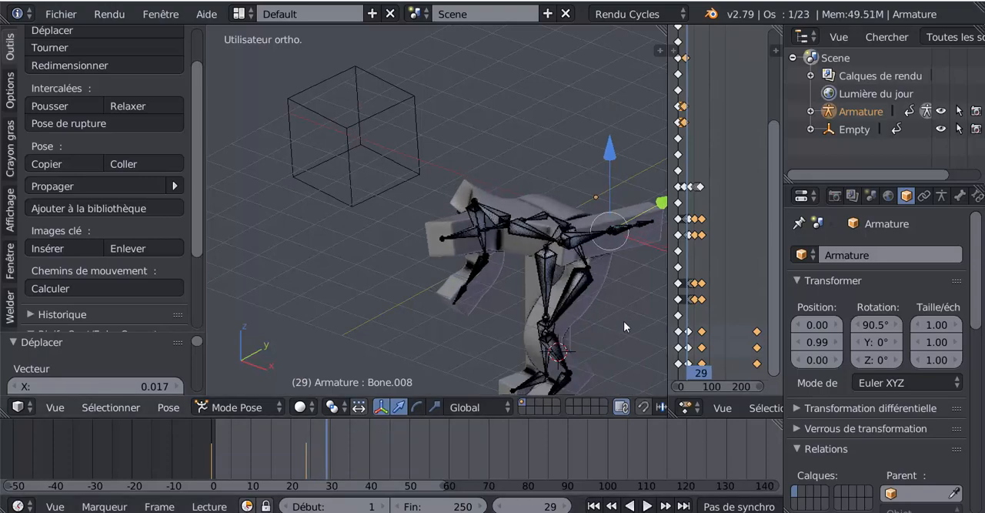
{"action": "key", "text": "r"}
{"action": "key", "text": "x"}
{"action": "key", "text": "x"}
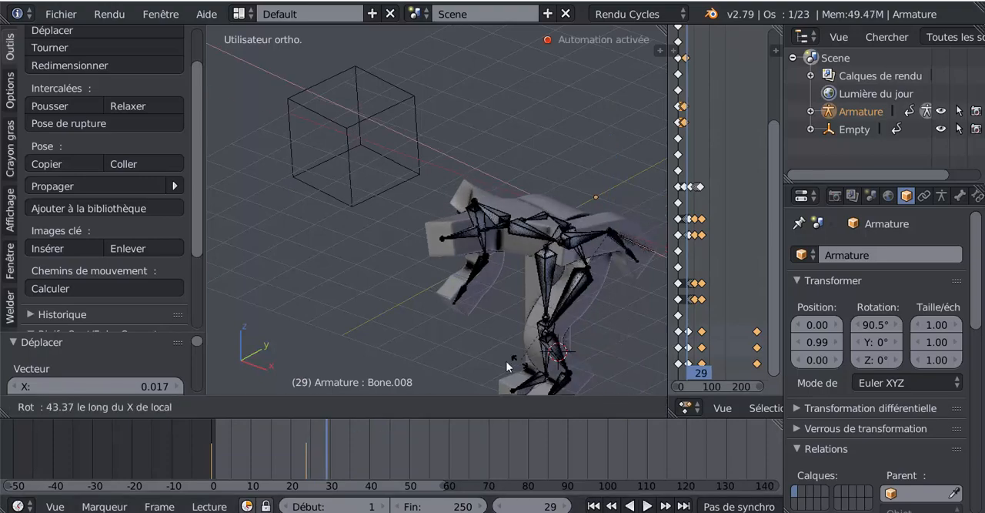
{"action": "left_click", "coordinate": [485, 363]}
- Lower the upper arm Bone.007 at frame 76 by rotating it about -65.6° around its local X axis
{"action": "left_click_drag", "start_coordinate": [339, 448], "coordinate": [515, 464]}
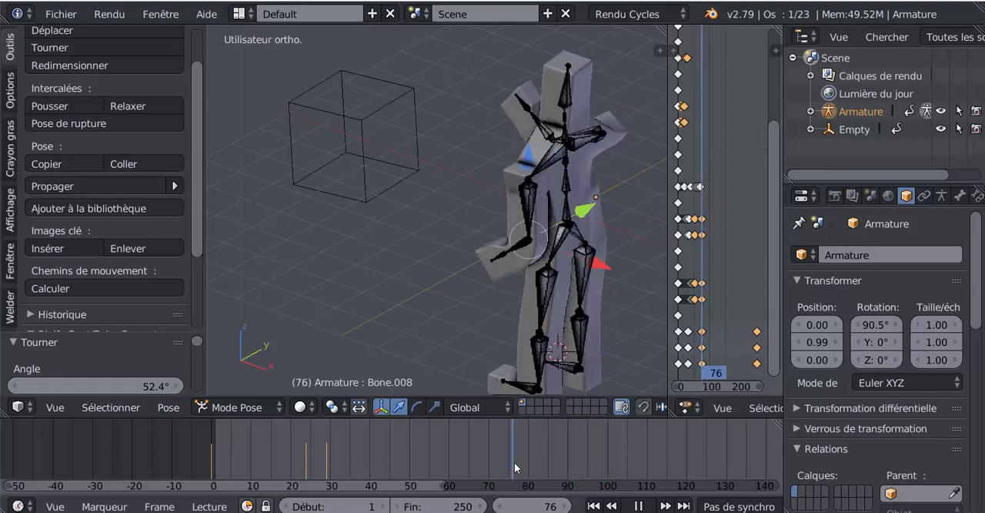
{"action": "middle_click_drag", "start_coordinate": [341, 273], "coordinate": [443, 156]}
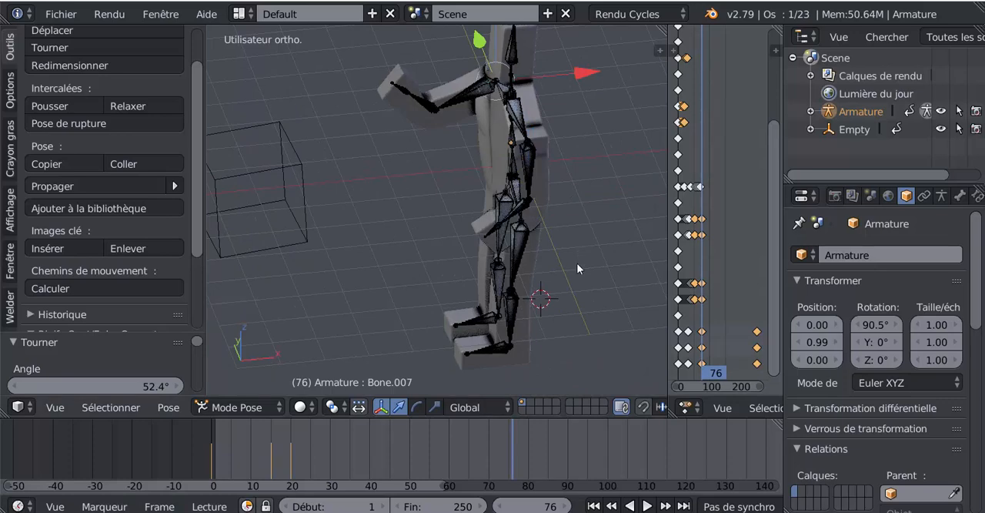
{"action": "key", "text": "r"}
{"action": "key", "text": "x"}
{"action": "key", "text": "x"}
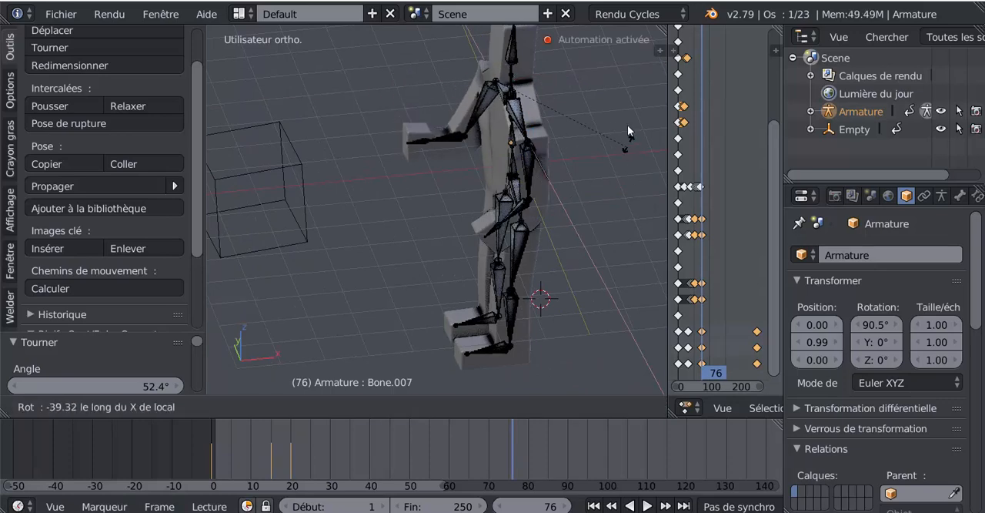
{"action": "left_click", "coordinate": [620, 86]}
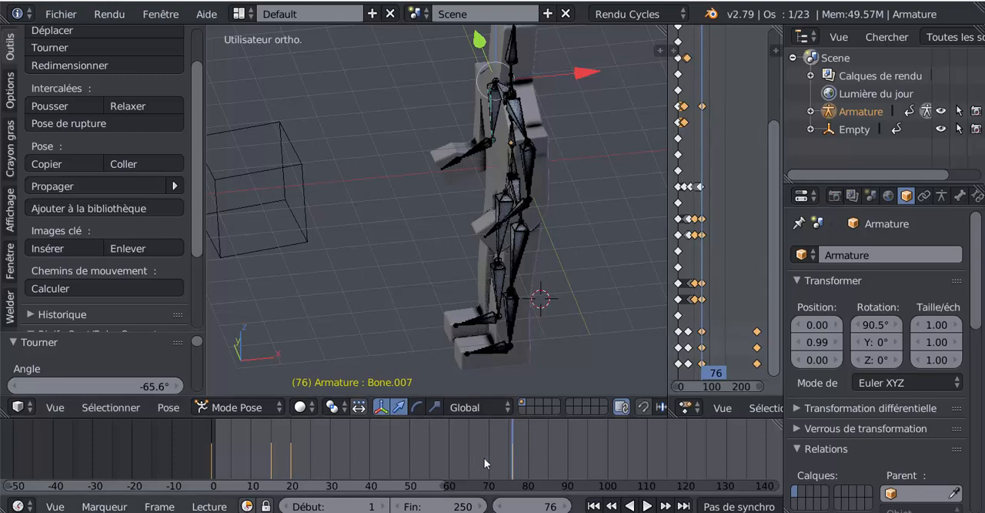
- Hide the armature in the viewport and replay the flip animation from its first frame in the front orthographic view
{"action": "left_click_drag", "start_coordinate": [484, 457], "coordinate": [660, 493]}
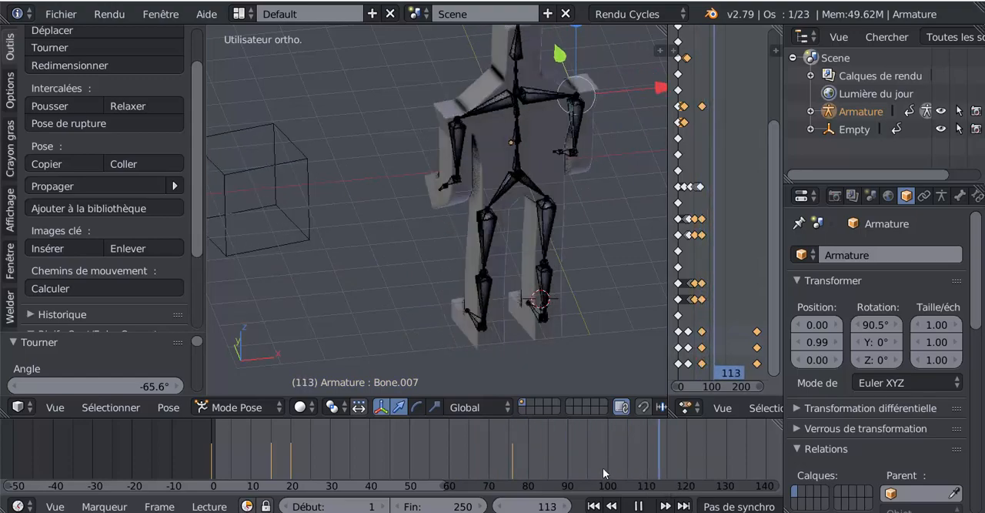
{"action": "left_click_drag", "start_coordinate": [602, 465], "coordinate": [228, 466]}
{"action": "key", "text": "Escape"}
{"action": "scroll", "coordinate": [452, 275], "scroll_direction": "down", "scroll_amount": 3}
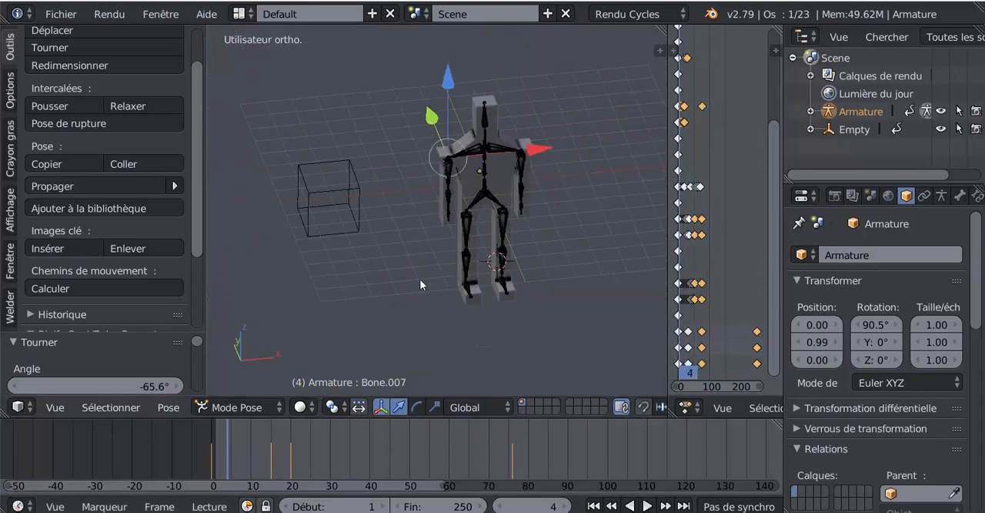
{"action": "middle_click_drag", "start_coordinate": [420, 283], "coordinate": [365, 260]}
{"action": "key", "text": "KP_1"}
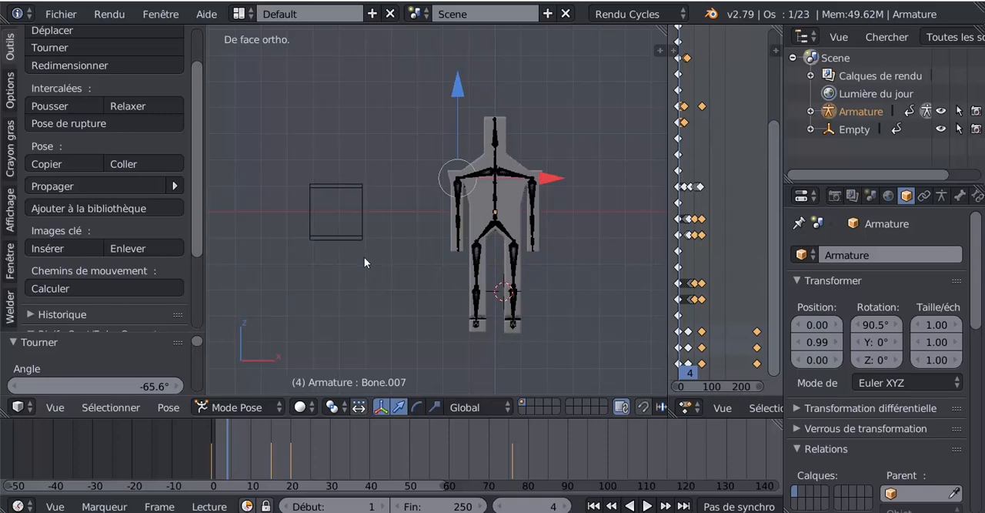
{"action": "left_click", "coordinate": [649, 506]}
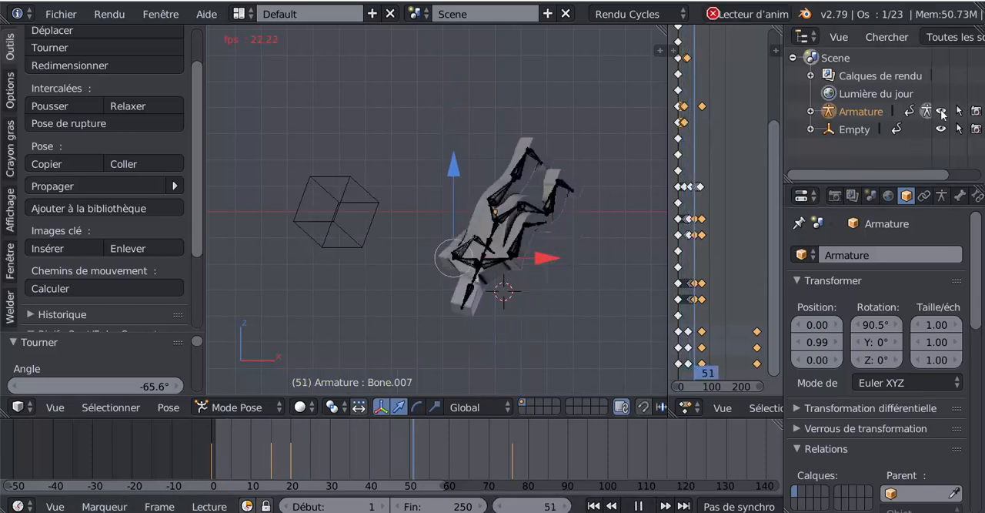
{"action": "left_click", "coordinate": [941, 112]}
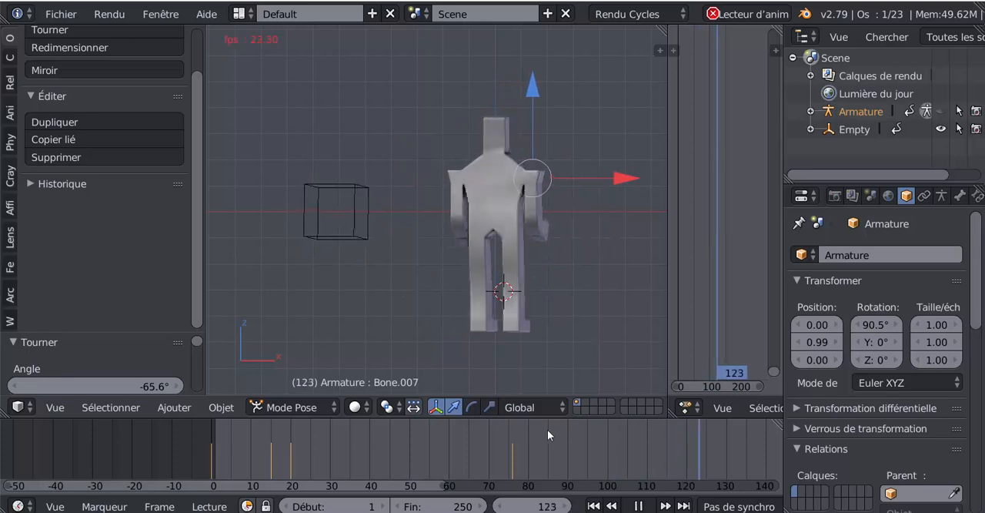
{"action": "key", "text": "alt+a"}
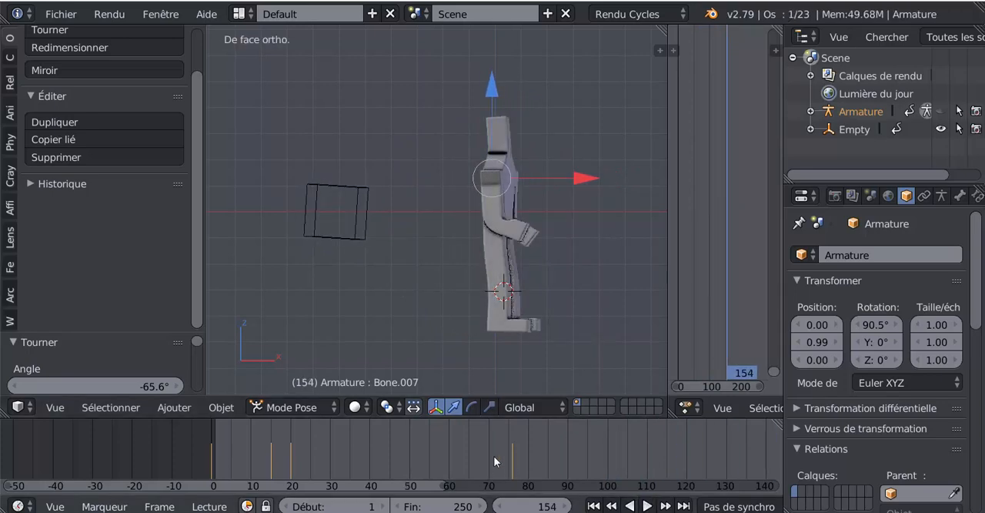
{"action": "key", "text": "shift+Left"}
{"action": "key", "text": "alt+a"}
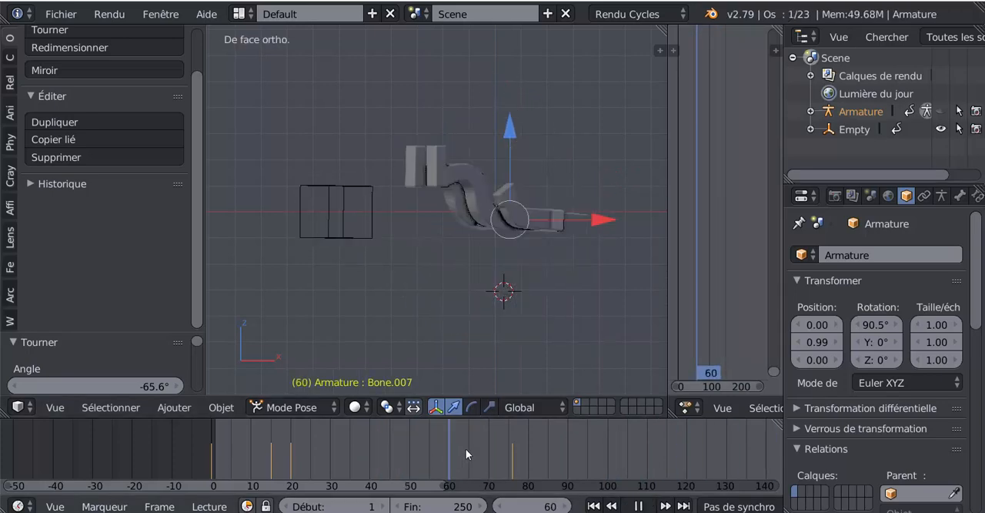
- Unhide the armature and straighten the forearm Bone.008 at frame 79 by rotating it about -49.7° around its local X axis
{"action": "left_click_drag", "start_coordinate": [466, 454], "coordinate": [524, 440]}
{"action": "key", "text": "alt+a"}
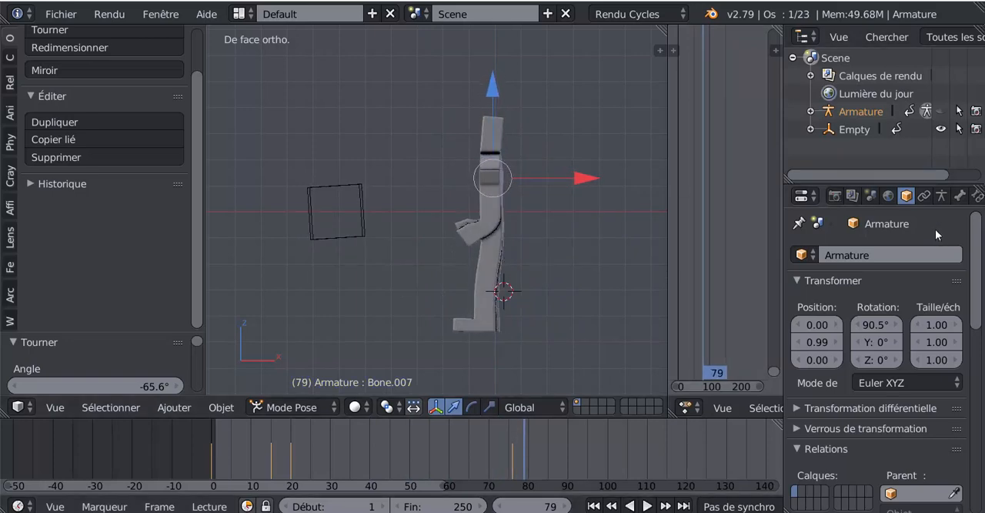
{"action": "left_click", "coordinate": [943, 112]}
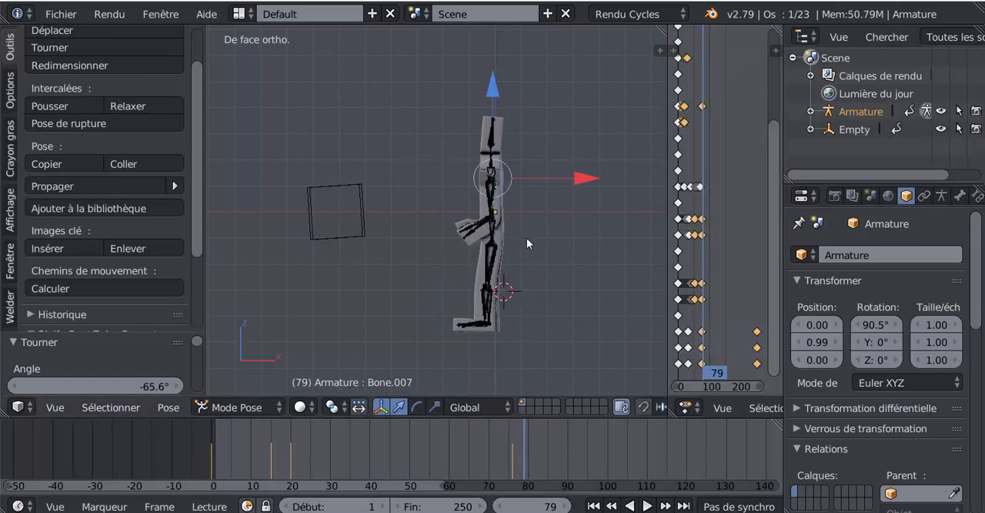
{"action": "scroll", "coordinate": [526, 238], "scroll_direction": "up", "scroll_amount": 2}
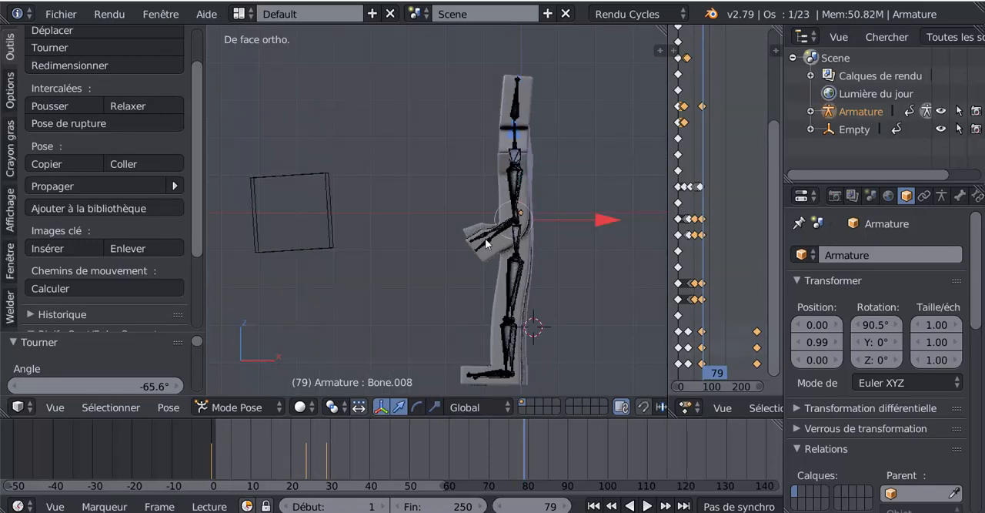
{"action": "mouse_move", "coordinate": [486, 243]}
{"action": "middle_mouse_down"}
{"action": "mouse_move", "coordinate": [580, 282]}
{"action": "mouse_move", "coordinate": [494, 230]}
{"action": "middle_mouse_up"}
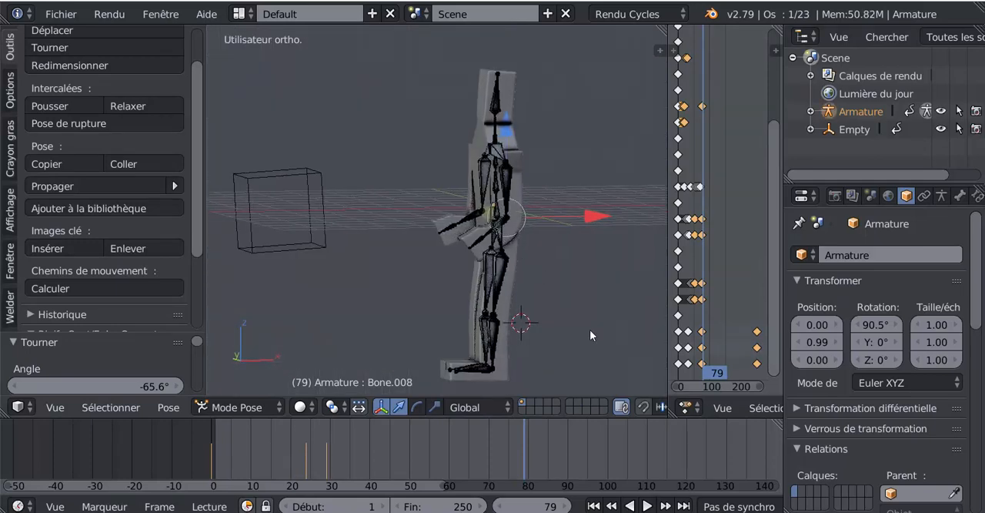
{"action": "key", "text": "r"}
{"action": "key", "text": "x"}
{"action": "key", "text": "x"}
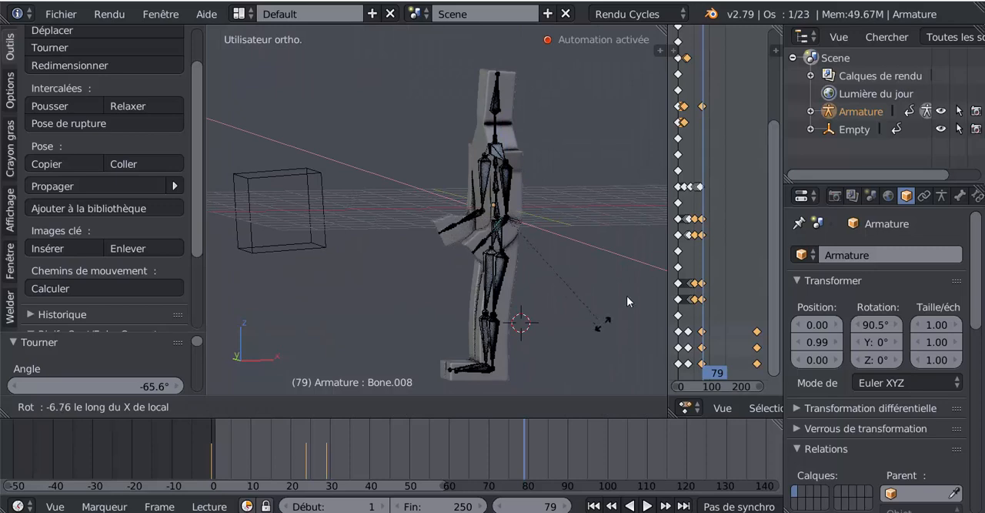
{"action": "left_click", "coordinate": [575, 238]}
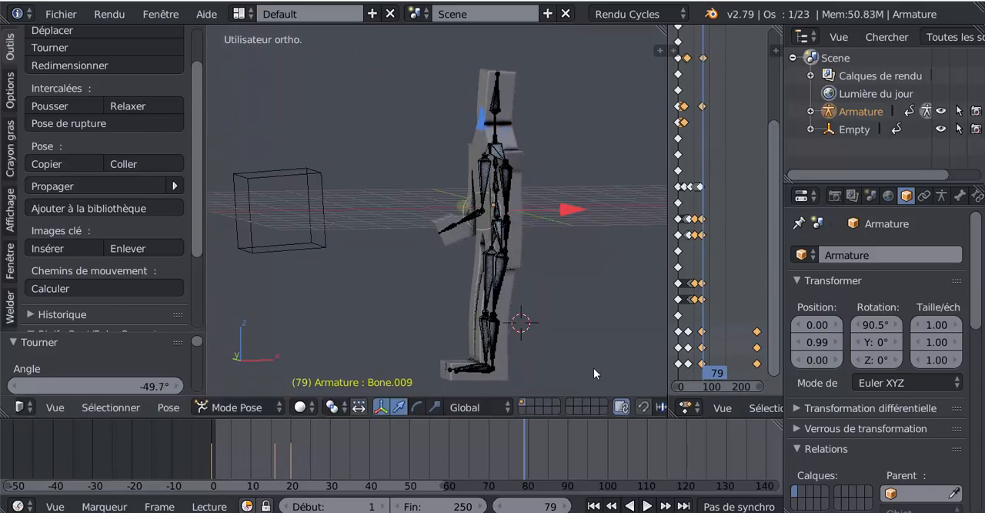
- Straighten the opposite forearm Bone.009 at frame 79 by rotating it about -66° around its local X axis
{"action": "key", "text": "r"}
{"action": "key", "text": "x"}
{"action": "key", "text": "x"}
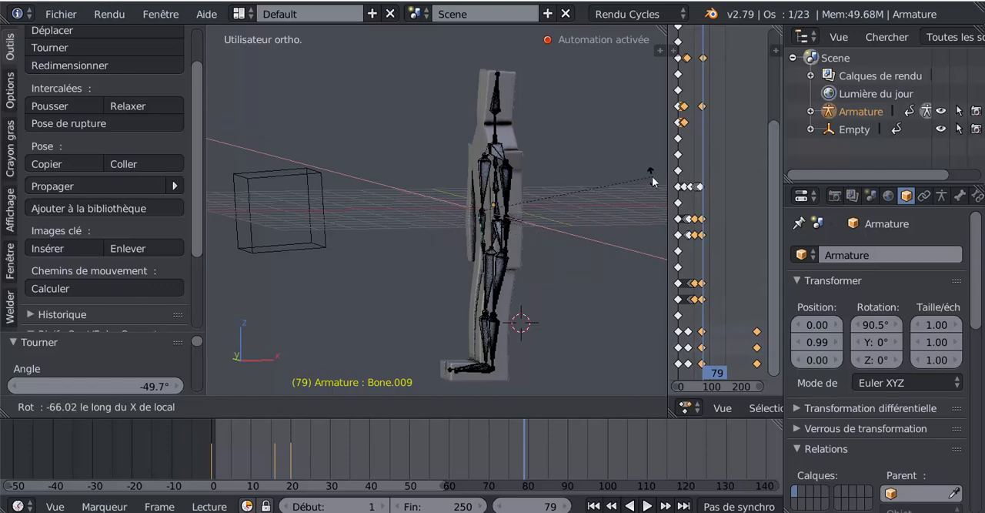
{"action": "left_click", "coordinate": [652, 181]}
- Rotate the hand Bone.010 about 33.1° around its local X axis at frame 79
{"action": "middle_click_drag", "start_coordinate": [534, 288], "coordinate": [503, 292]}
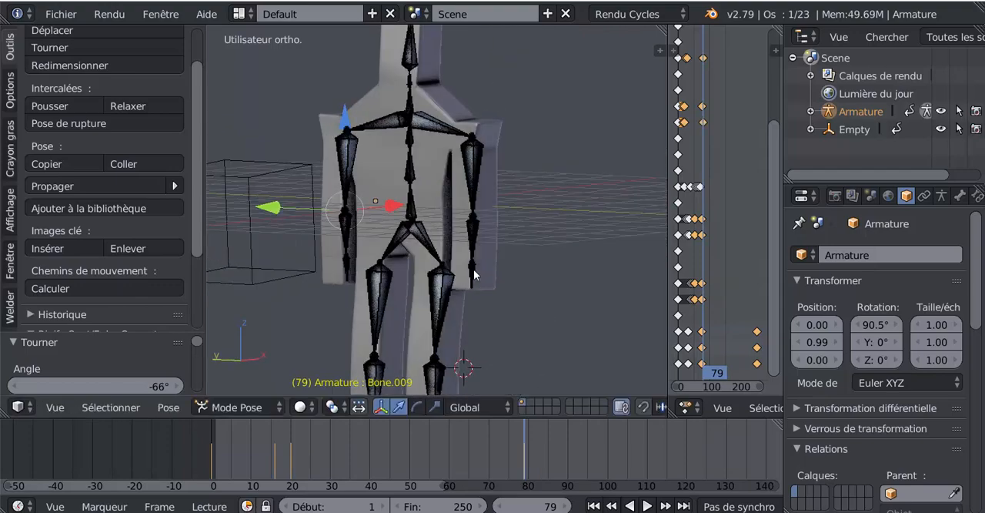
{"action": "middle_click_drag", "start_coordinate": [571, 334], "coordinate": [523, 352]}
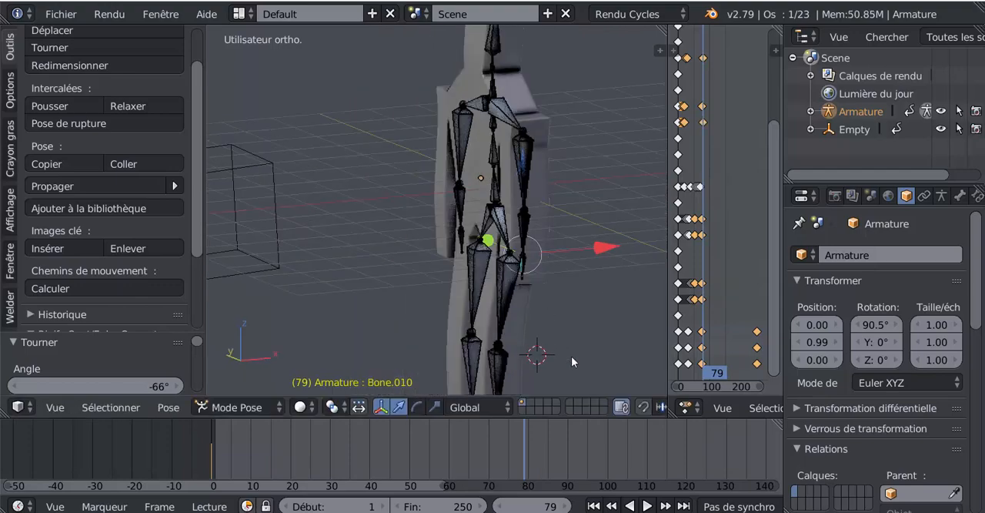
{"action": "key", "text": "r"}
{"action": "key", "text": "x"}
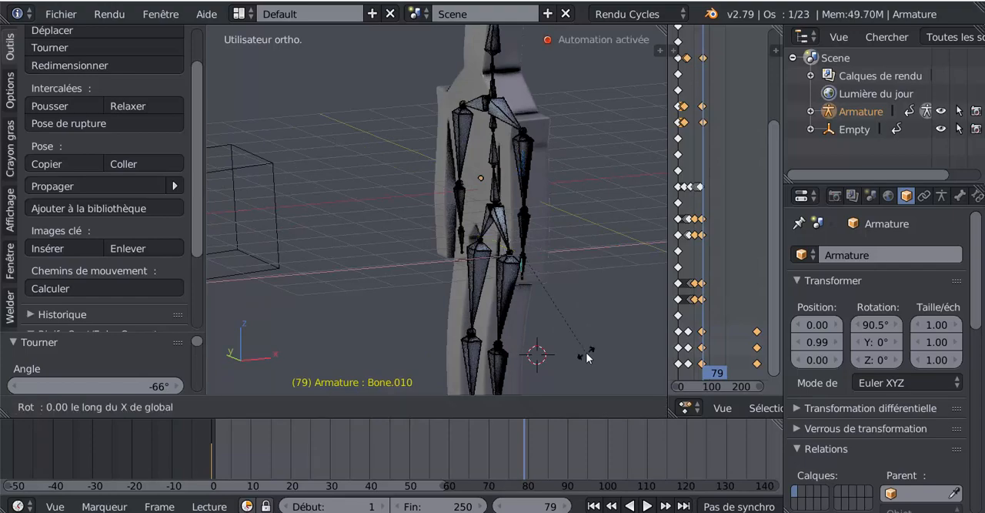
{"action": "key", "text": "x"}
{"action": "left_click", "coordinate": [525, 368]}
- Rotate the opposite hand Bone.011 around its local X axis at frame 79 to match the other hand
{"action": "middle_click_drag", "start_coordinate": [525, 368], "coordinate": [622, 359]}
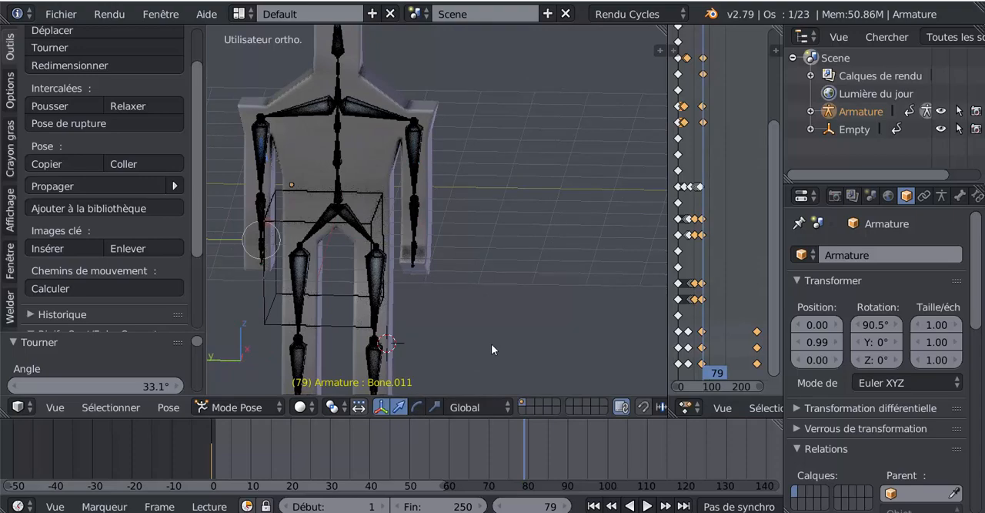
{"action": "key", "text": "r"}
{"action": "key", "text": "x"}
{"action": "key", "text": "x"}
{"action": "left_click", "coordinate": [420, 371]}
- Return the armature to Pose mode and review the flip by scrubbing through the frames and playing the animation
{"action": "key", "text": "Tab"}
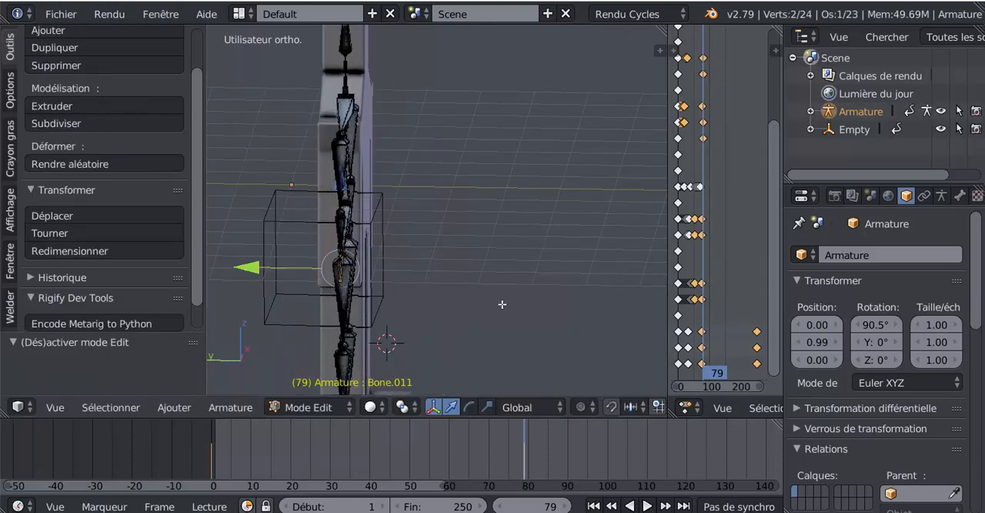
{"action": "mouse_move", "coordinate": [515, 303]}
{"action": "middle_mouse_down"}
{"action": "mouse_move", "coordinate": [453, 308]}
{"action": "mouse_move", "coordinate": [501, 313]}
{"action": "middle_mouse_up"}
{"action": "scroll", "coordinate": [501, 312], "scroll_direction": "down", "scroll_amount": 4}
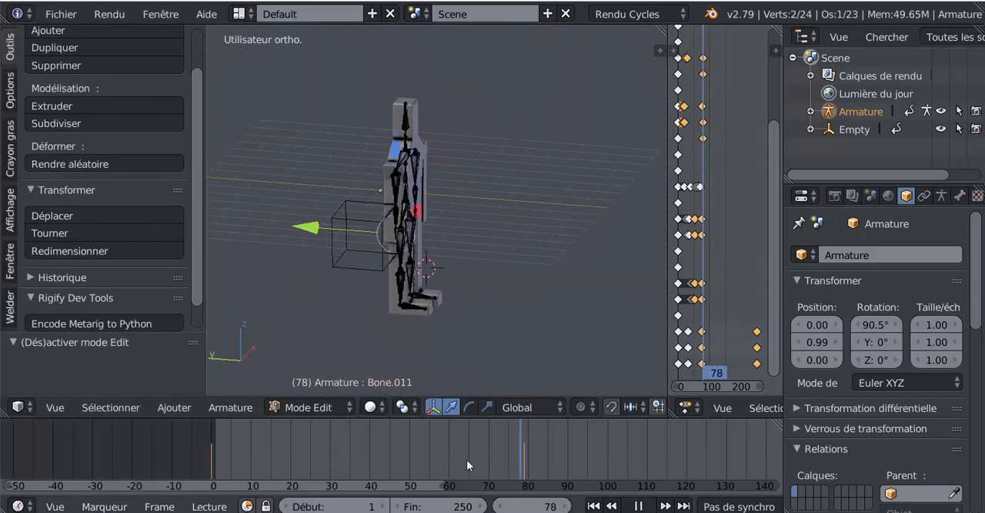
{"action": "left_click_drag", "start_coordinate": [617, 443], "coordinate": [382, 449]}
{"action": "left_click", "coordinate": [310, 410]}
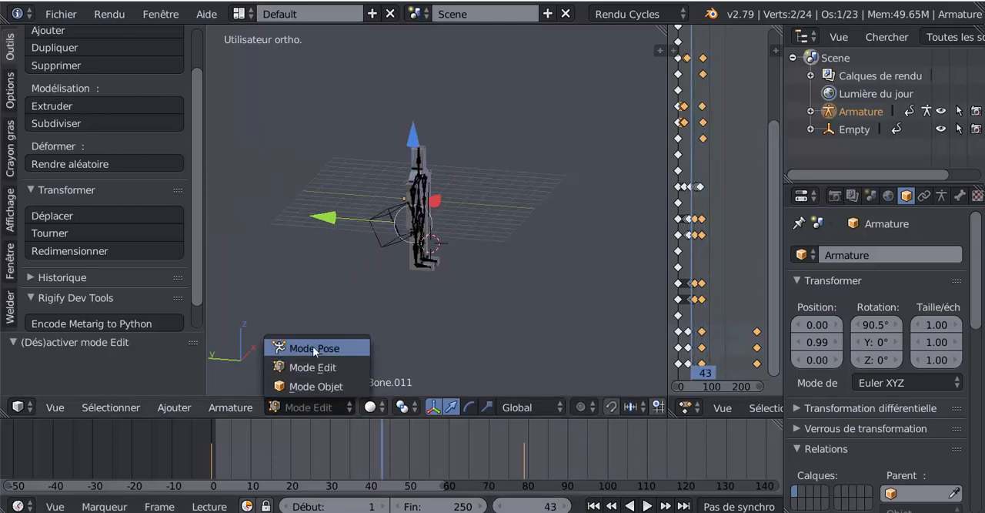
{"action": "left_click", "coordinate": [311, 346]}
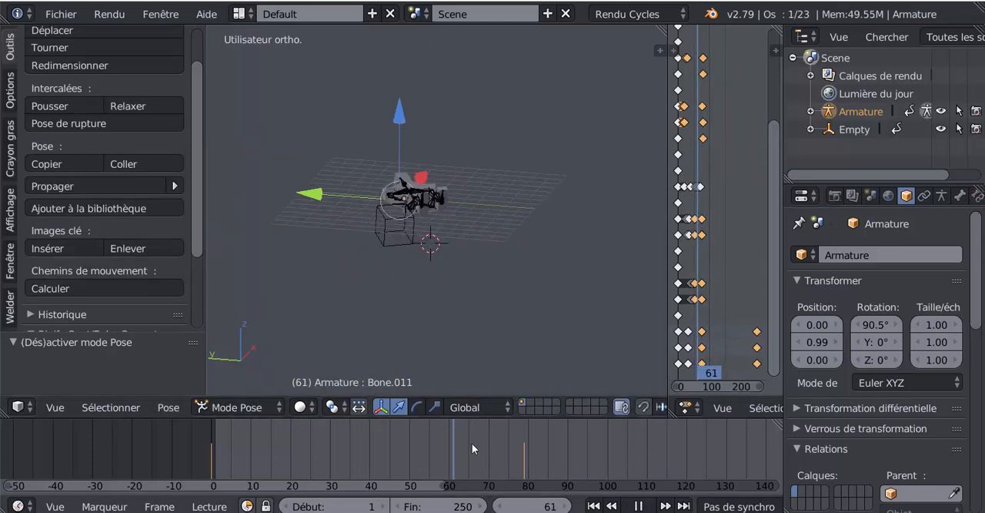
{"action": "left_click_drag", "start_coordinate": [579, 434], "coordinate": [246, 432]}
{"action": "mouse_move", "coordinate": [371, 429]}
{"action": "left_mouse_down"}
{"action": "mouse_move", "coordinate": [540, 435]}
{"action": "mouse_move", "coordinate": [226, 438]}
{"action": "mouse_move", "coordinate": [524, 439]}
{"action": "mouse_move", "coordinate": [367, 442]}
{"action": "left_mouse_up"}
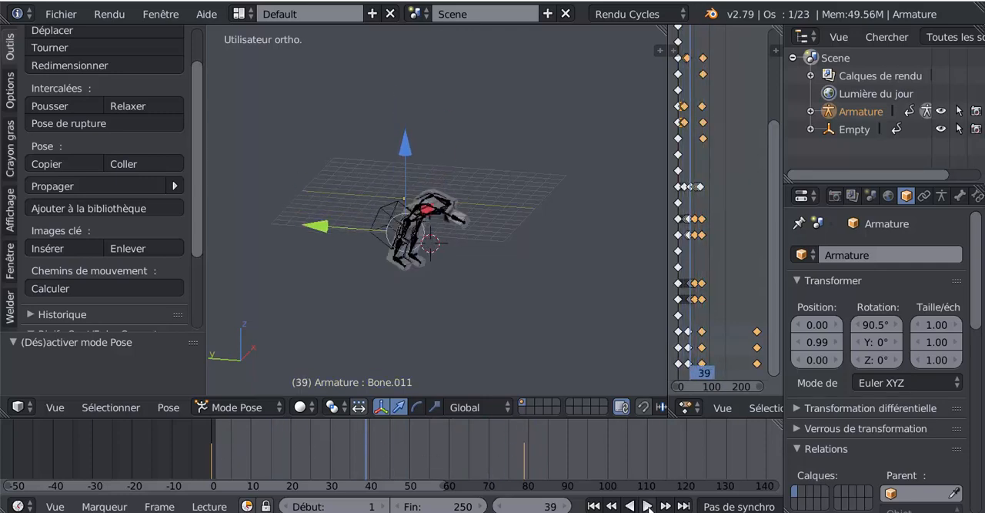
{"action": "left_click", "coordinate": [647, 506]}
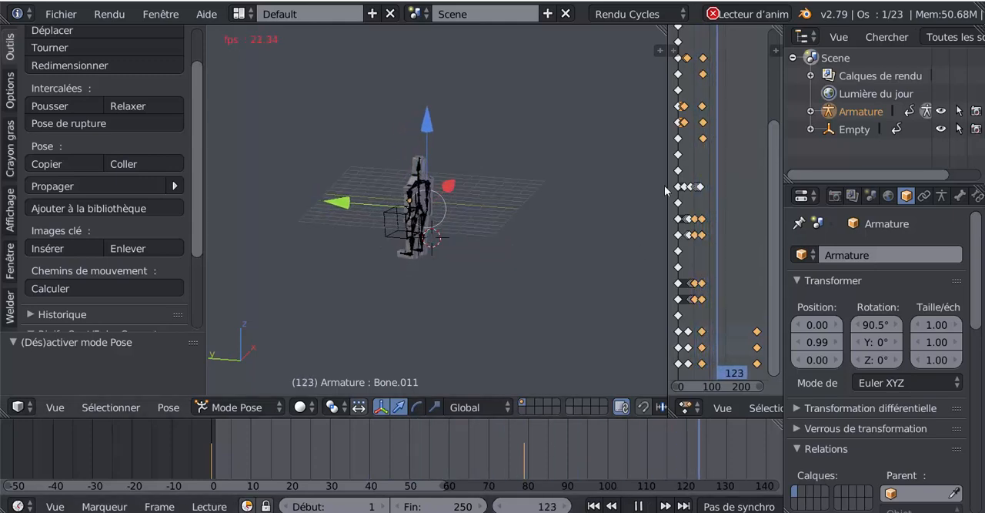
- Widen the dope sheet and shrink its channel list so the bones' keyframes can be seen across the whole frame range
{"action": "left_click_drag", "start_coordinate": [668, 177], "coordinate": [467, 239]}
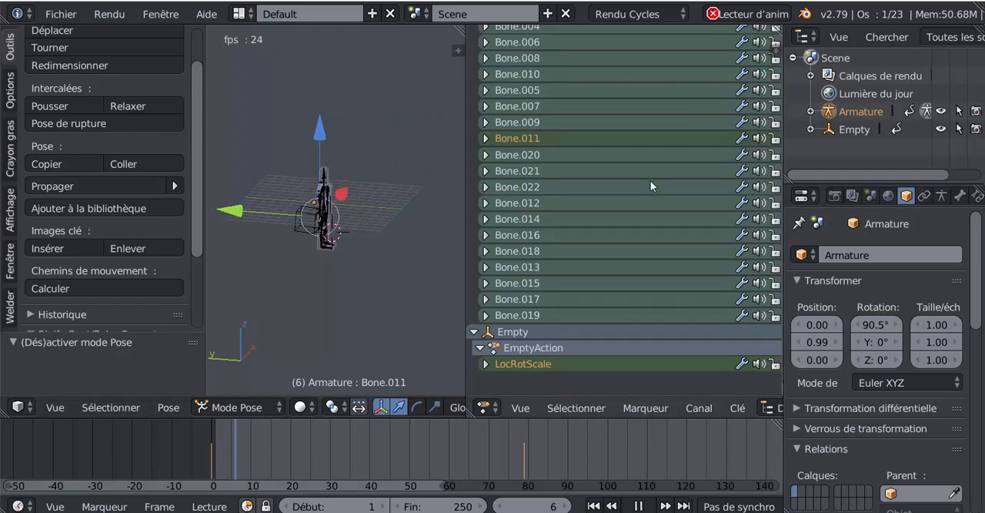
{"action": "scroll", "coordinate": [633, 206], "scroll_direction": "up", "scroll_amount": 4}
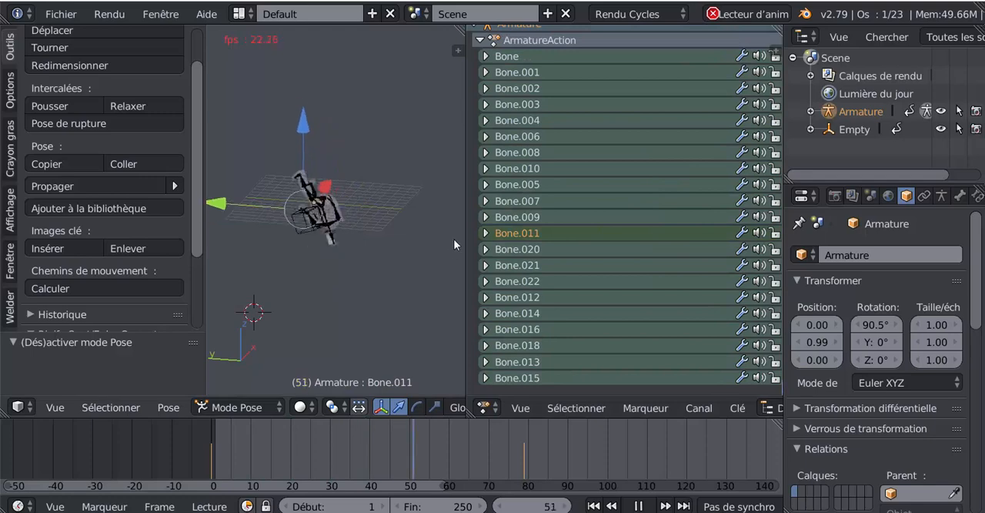
{"action": "left_click_drag", "start_coordinate": [467, 223], "coordinate": [377, 240]}
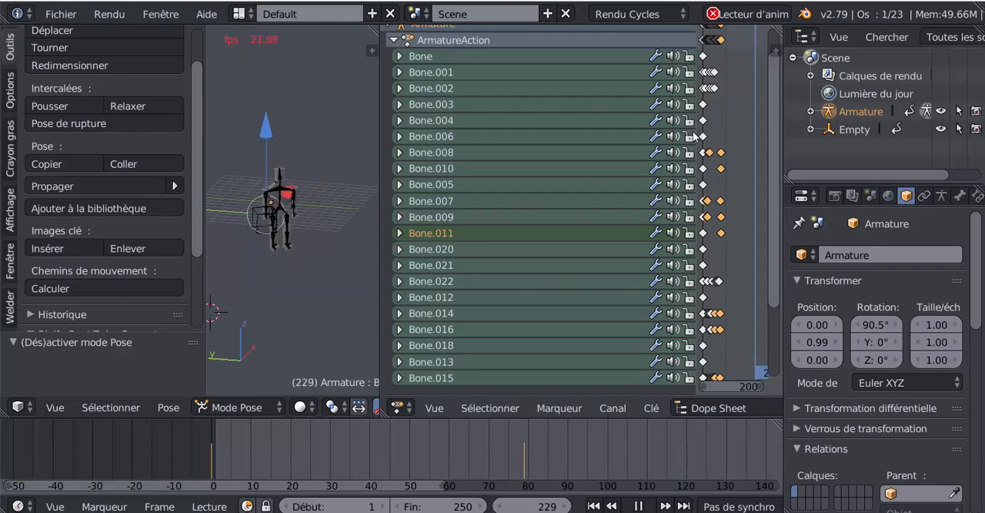
{"action": "left_click_drag", "start_coordinate": [698, 136], "coordinate": [458, 192]}
{"action": "scroll", "coordinate": [675, 242], "scroll_direction": "down", "scroll_amount": 4}
{"action": "scroll", "coordinate": [265, 304], "scroll_direction": "down", "scroll_amount": 2}
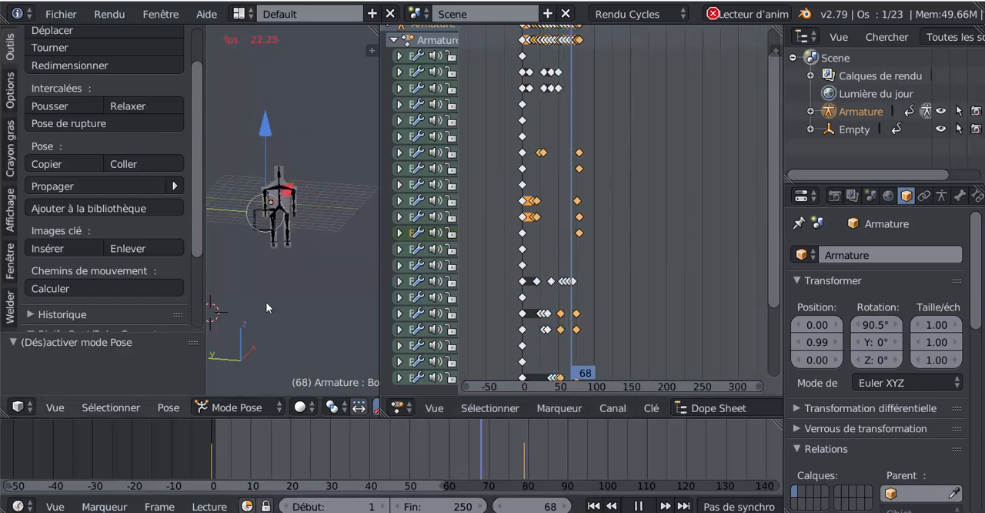
- Select the Empty and move its last keyframe about 163 frames earlier in the dope sheet, just after its landing keyframe
{"action": "middle_click_drag", "start_coordinate": [266, 302], "coordinate": [280, 280]}
{"action": "scroll", "coordinate": [279, 273], "scroll_direction": "up", "scroll_amount": 7}
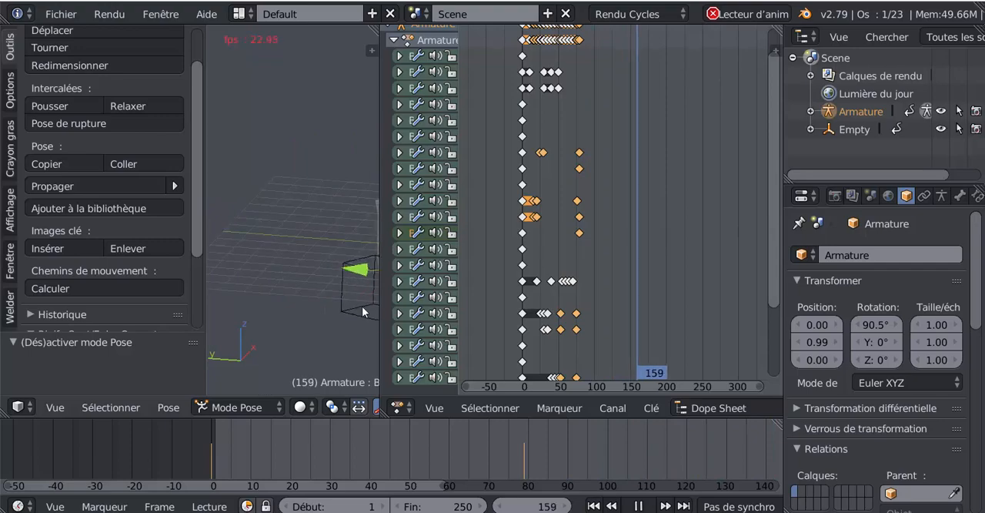
{"action": "right_click", "coordinate": [360, 307]}
{"action": "scroll", "coordinate": [320, 321], "scroll_direction": "down", "scroll_amount": 2}
{"action": "scroll", "coordinate": [646, 293], "scroll_direction": "down", "scroll_amount": 4}
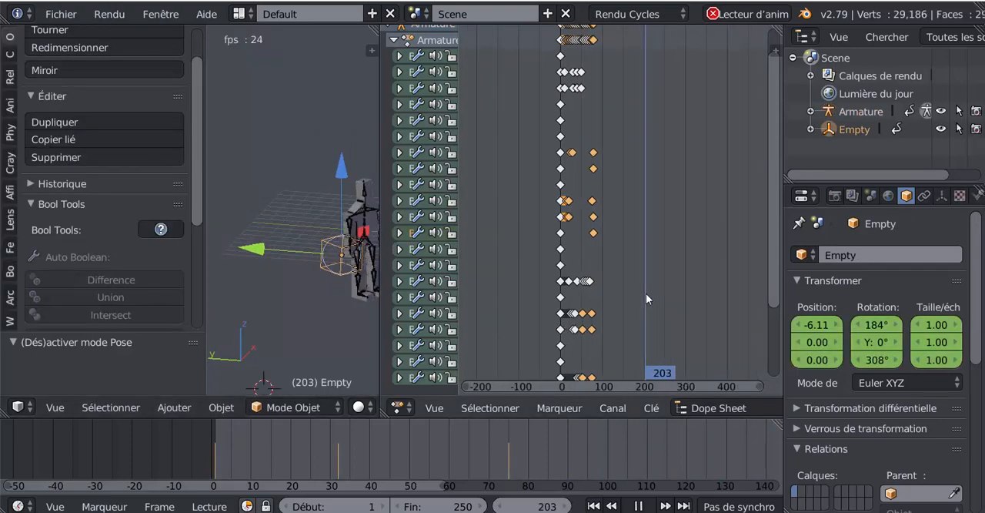
{"action": "scroll", "coordinate": [646, 293], "scroll_direction": "up", "scroll_amount": 5}
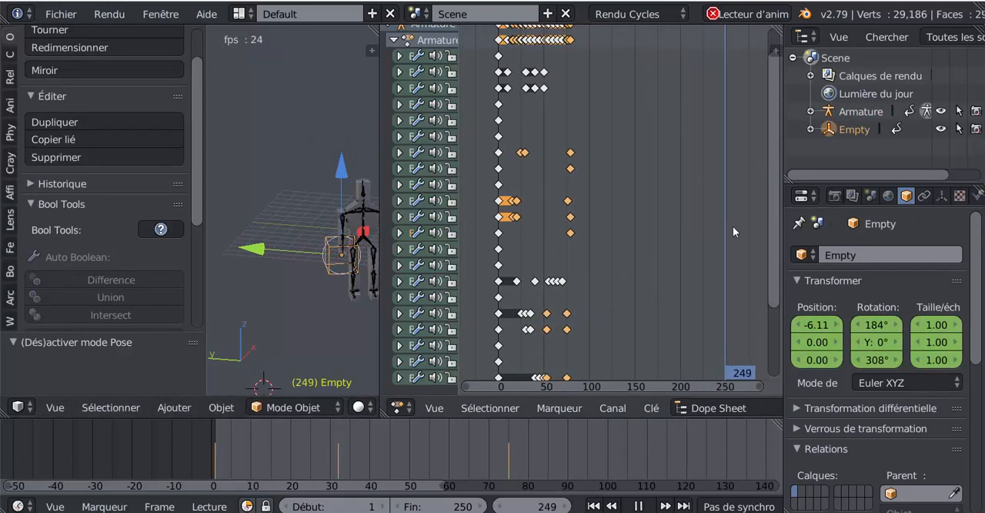
{"action": "scroll", "coordinate": [772, 225], "scroll_direction": "down", "scroll_amount": 5}
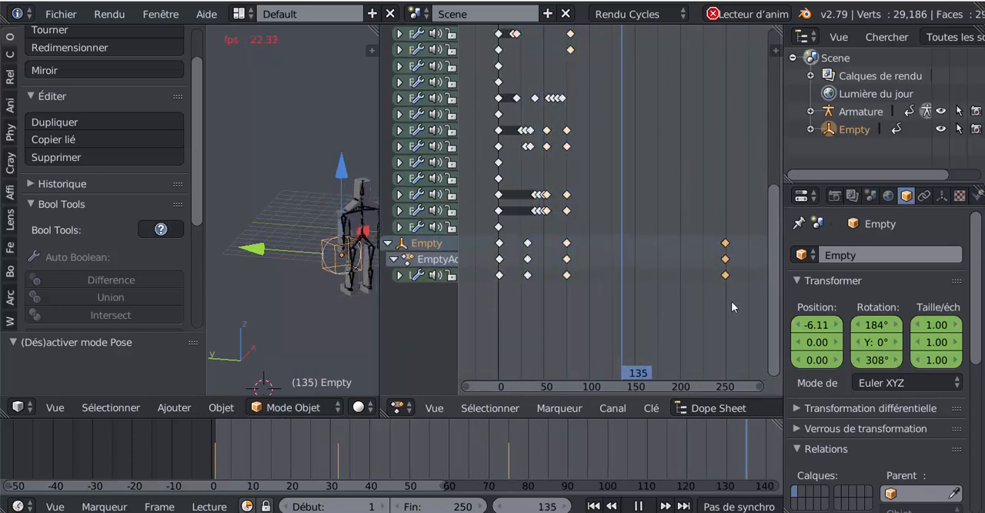
{"action": "key", "text": "g"}
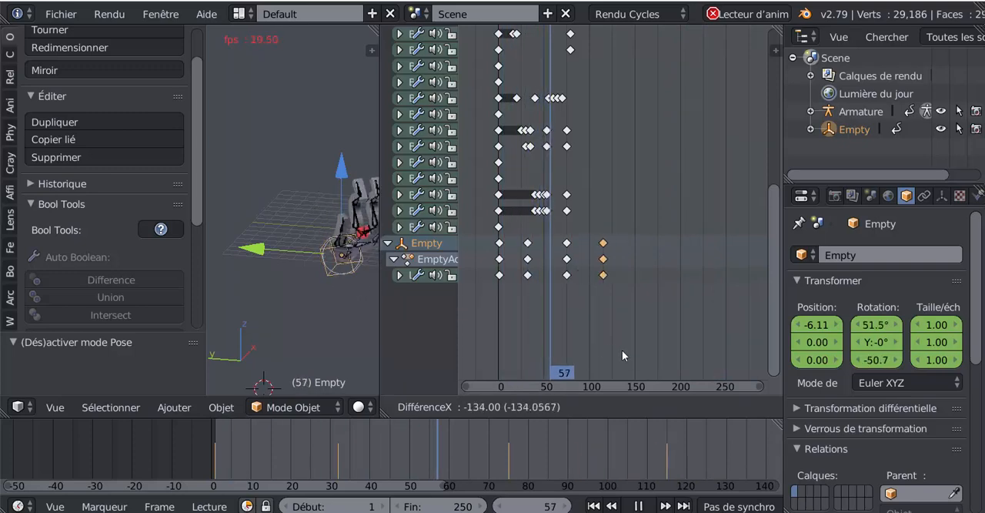
{"action": "left_click", "coordinate": [584, 371]}
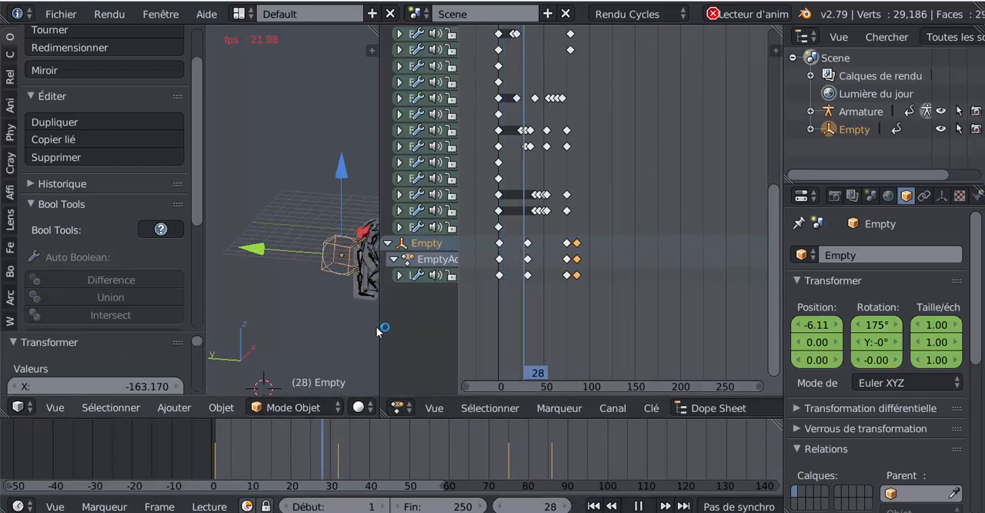
- Narrow the dope sheet to give the 3D view more room while keeping the Empty's last keyframes in view
{"action": "left_click_drag", "start_coordinate": [380, 327], "coordinate": [475, 327]}
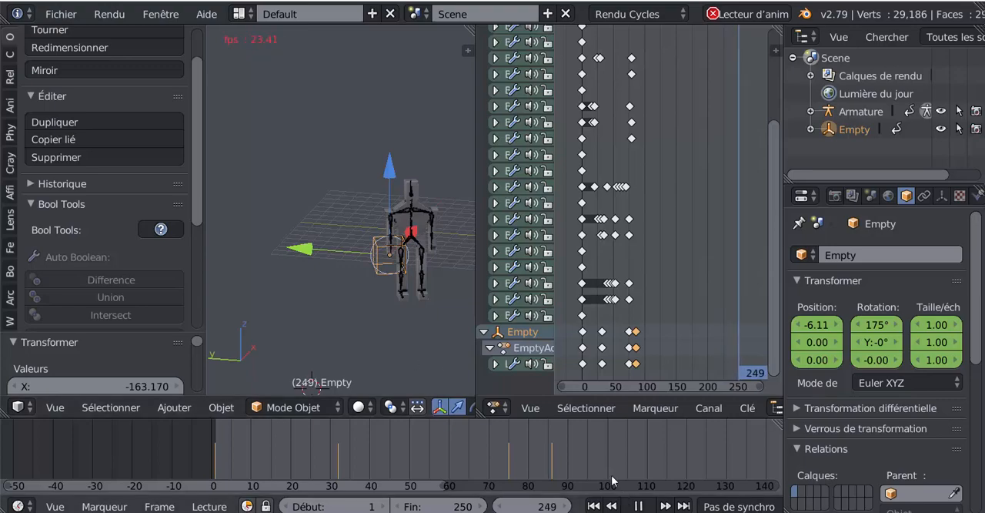
{"action": "scroll", "coordinate": [700, 290], "scroll_direction": "down", "scroll_amount": 2}
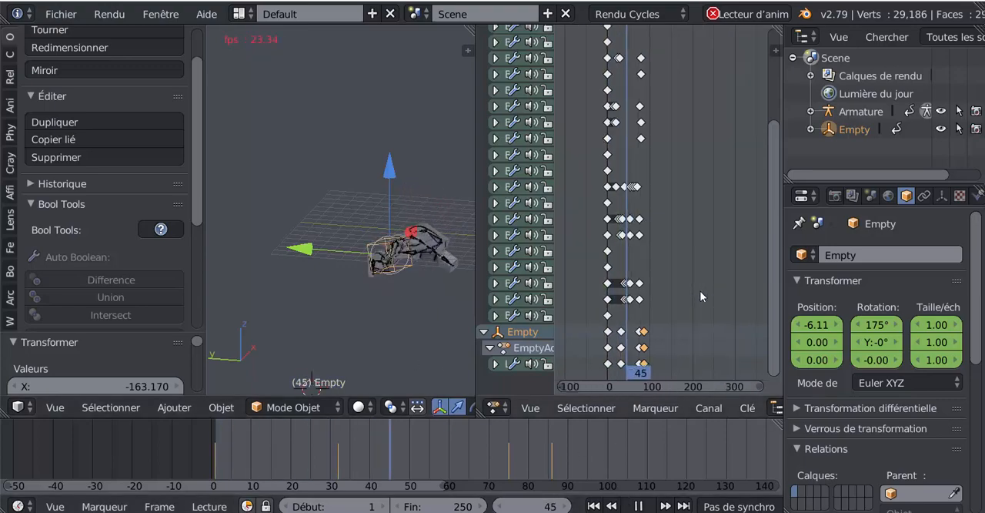
{"action": "scroll", "coordinate": [699, 300], "scroll_direction": "up", "scroll_amount": 4}
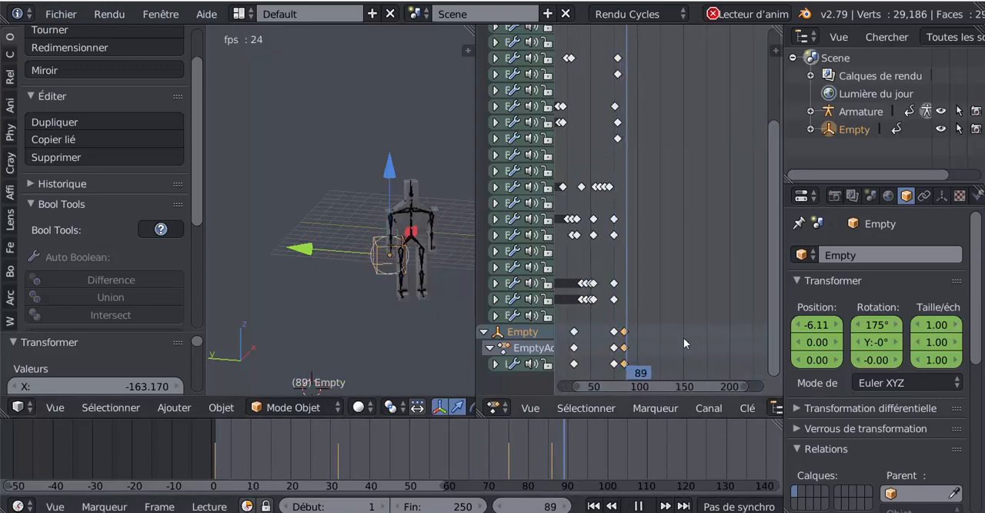
- Try deleting the Empty's last keyframe and undo the deletion
{"action": "key", "text": "x"}
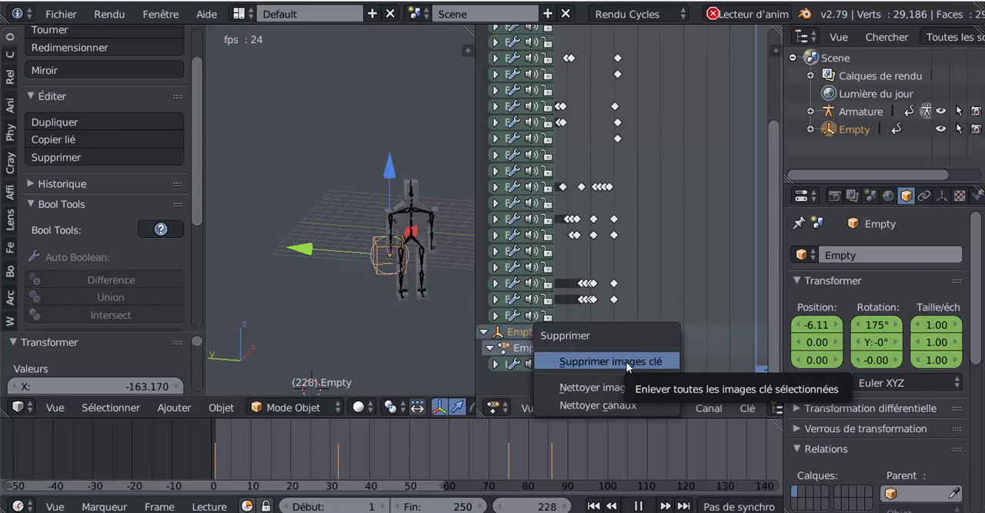
{"action": "left_click", "coordinate": [628, 364]}
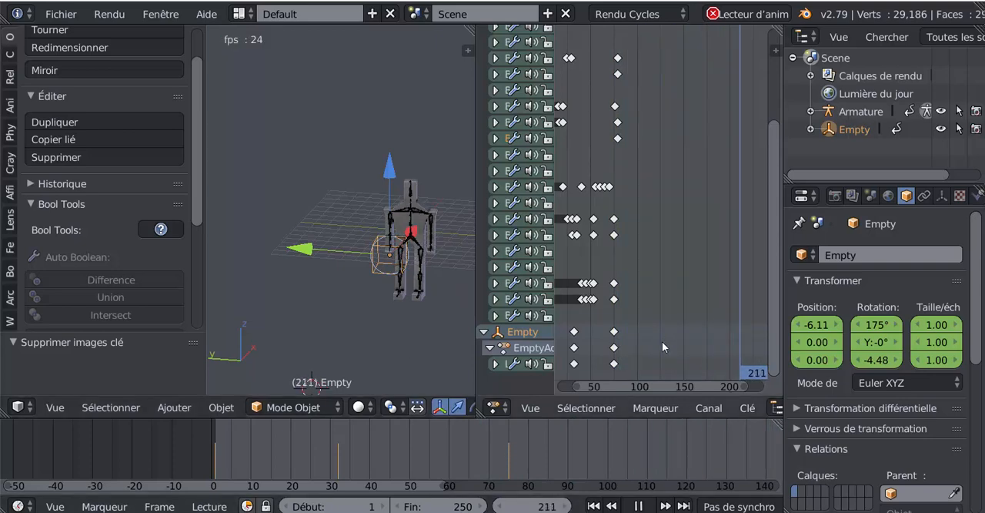
{"action": "key", "text": "ctrl+z"}
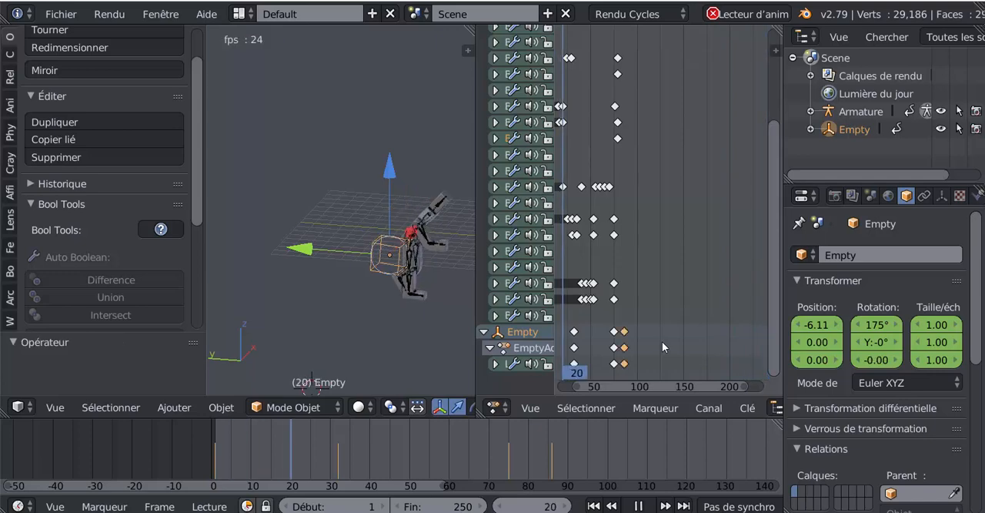
- Move the Empty's last keyframe about 44 frames later in the dope sheet, to about frame 130
{"action": "scroll", "coordinate": [662, 341], "scroll_direction": "down", "scroll_amount": 1}
{"action": "scroll", "coordinate": [669, 343], "scroll_direction": "down", "scroll_amount": 1}
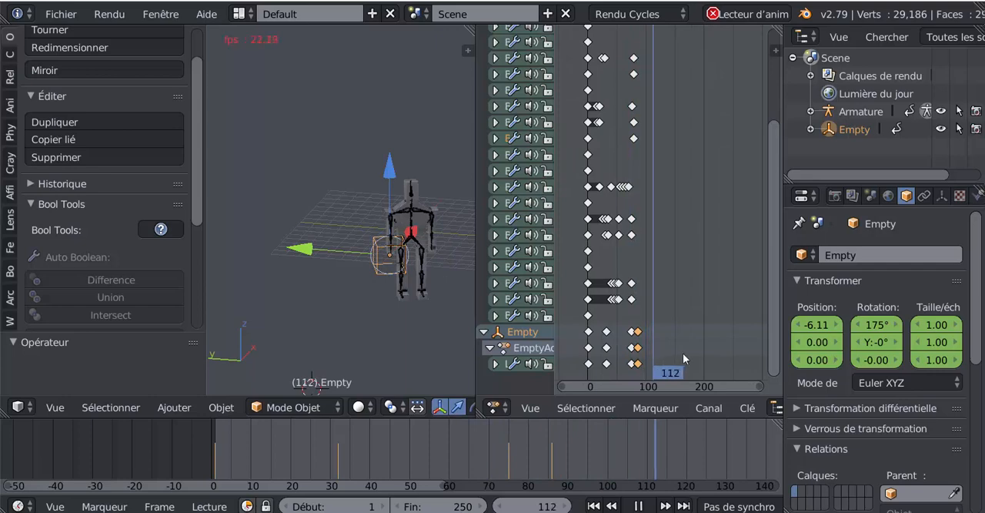
{"action": "key", "text": "g"}
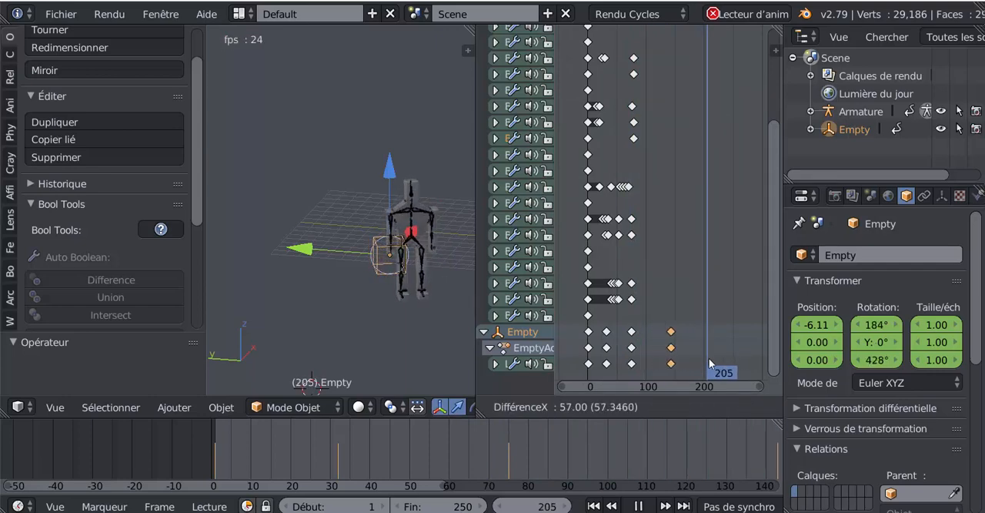
{"action": "left_click", "coordinate": [709, 362]}
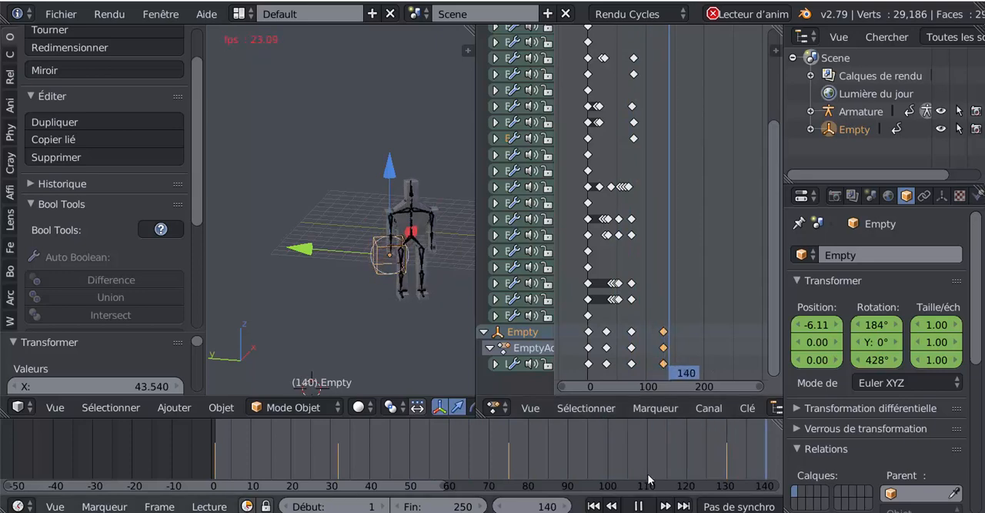
- Select every keyframe of the armature and the Empty in the dope sheet
{"action": "scroll", "coordinate": [664, 461], "scroll_direction": "down", "scroll_amount": 4}
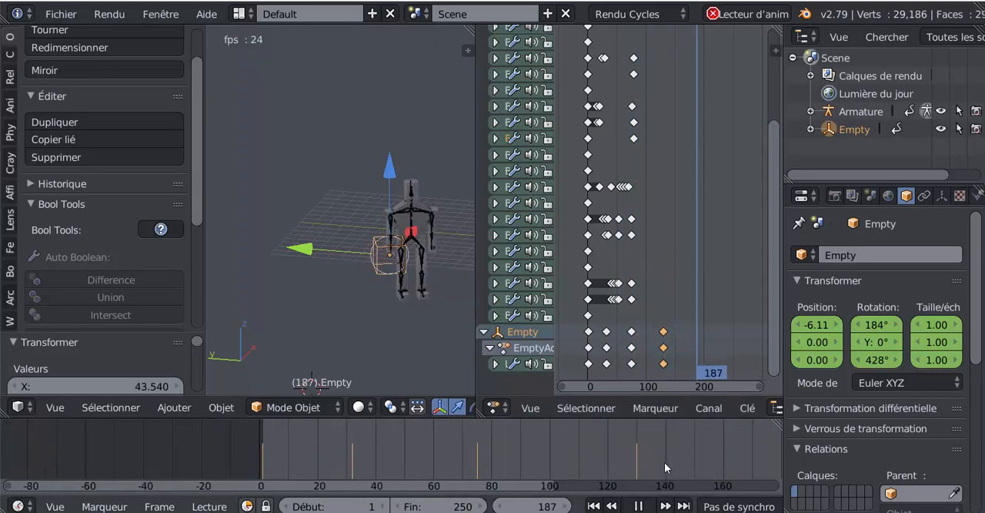
{"action": "scroll", "coordinate": [664, 462], "scroll_direction": "down", "scroll_amount": 2}
{"action": "scroll", "coordinate": [662, 208], "scroll_direction": "down", "scroll_amount": 3}
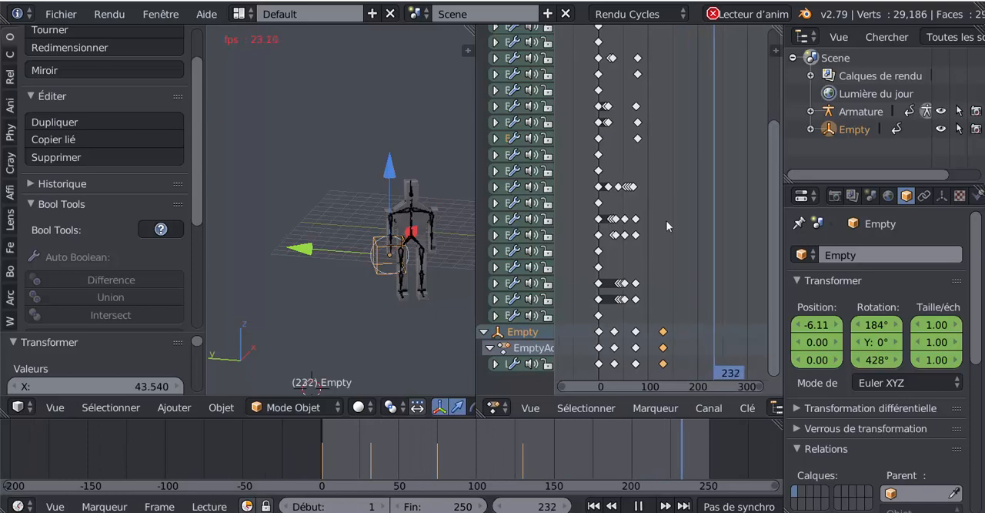
{"action": "scroll", "coordinate": [667, 223], "scroll_direction": "up", "scroll_amount": 2}
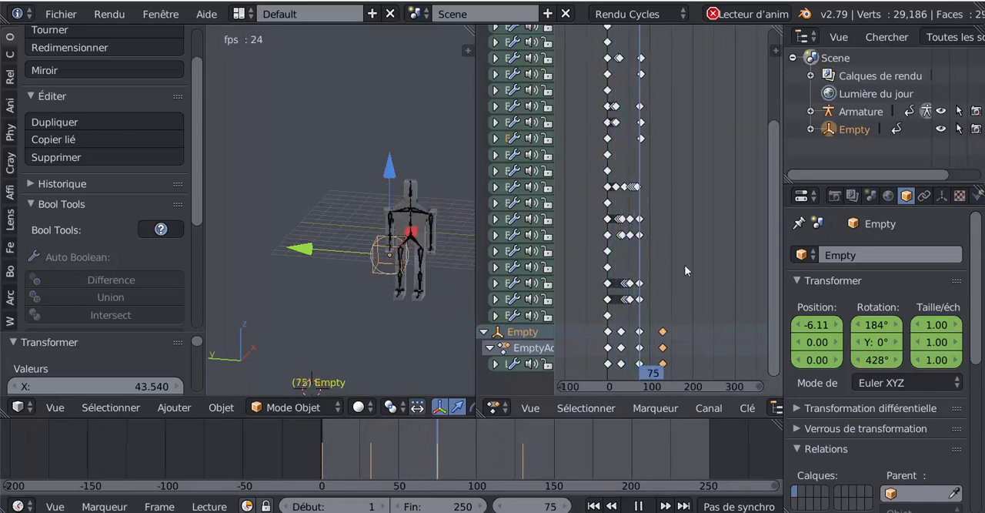
{"action": "key", "text": "a"}
{"action": "key", "text": "a"}
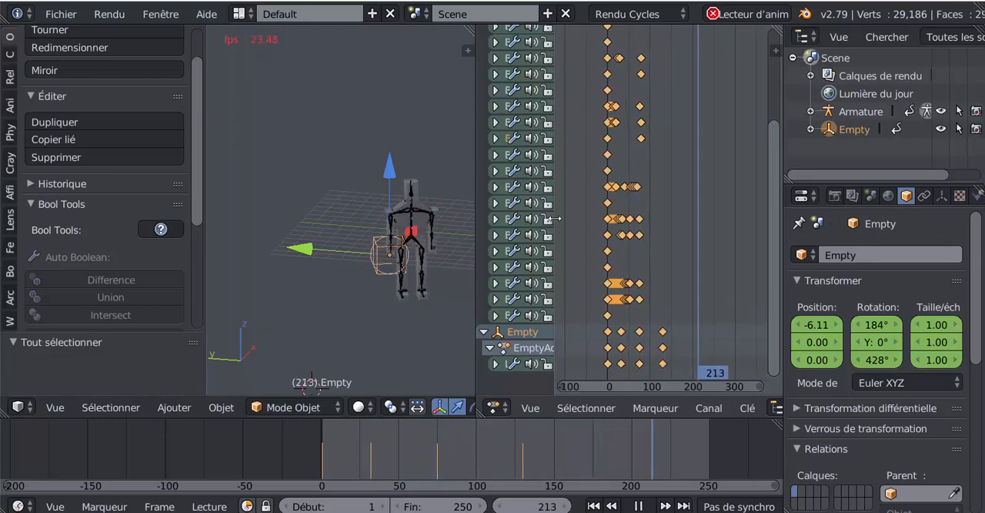
{"action": "left_click_drag", "start_coordinate": [555, 218], "coordinate": [552, 219]}
- Extend the scene's end frame to 601 and bring the longer frame range into view in the timeline
{"action": "scroll", "coordinate": [526, 461], "scroll_direction": "down", "scroll_amount": 10}
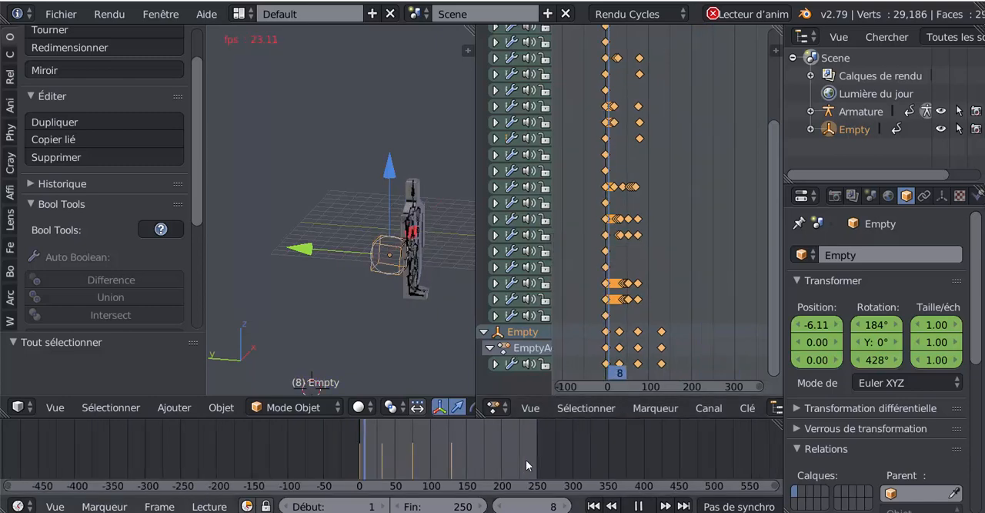
{"action": "left_click_drag", "start_coordinate": [441, 509], "coordinate": [694, 510]}
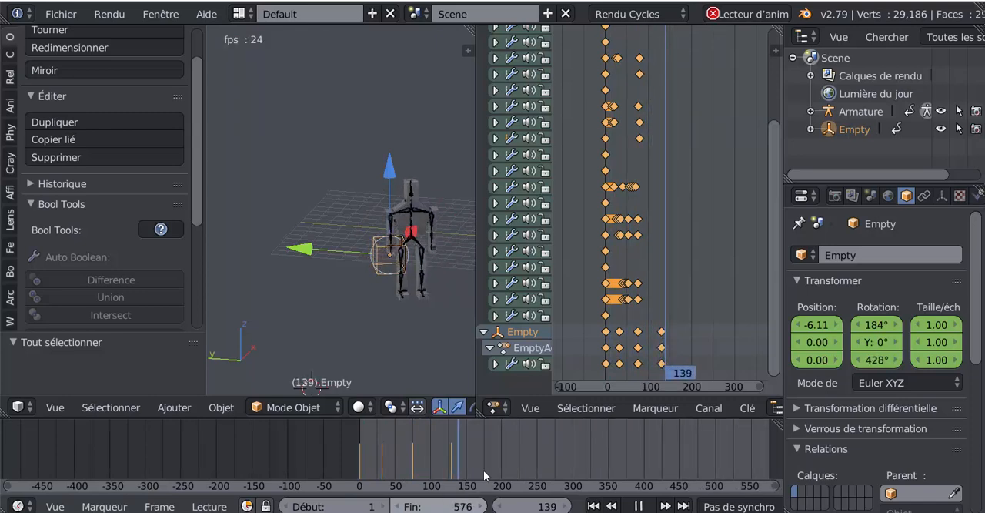
{"action": "scroll", "coordinate": [542, 463], "scroll_direction": "down", "scroll_amount": 4}
{"action": "scroll", "coordinate": [544, 461], "scroll_direction": "up", "scroll_amount": 5}
{"action": "middle_click_drag", "start_coordinate": [570, 445], "coordinate": [343, 460]}
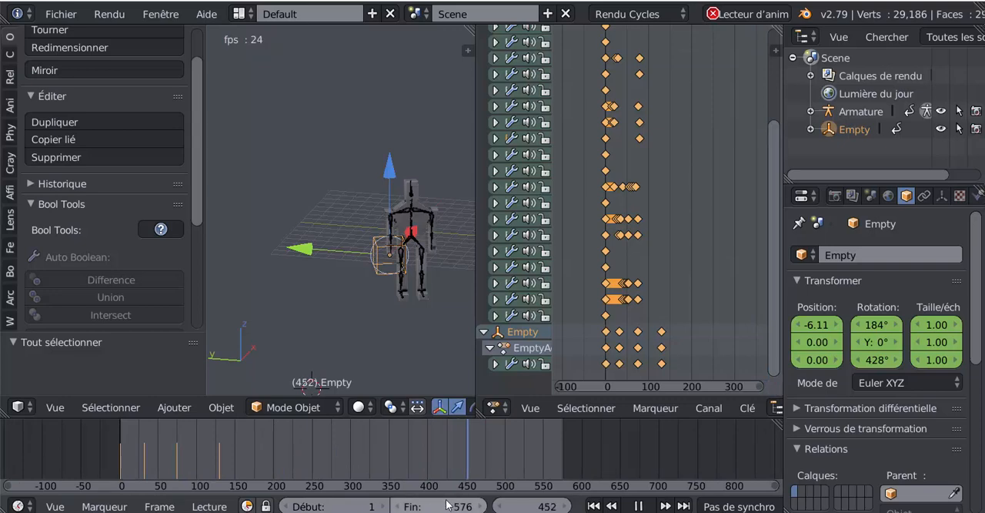
{"action": "scroll", "coordinate": [483, 440], "scroll_direction": "up", "scroll_amount": 1}
{"action": "scroll", "coordinate": [483, 440], "scroll_direction": "up", "scroll_amount": 2}
{"action": "middle_click_drag", "start_coordinate": [484, 441], "coordinate": [337, 441]}
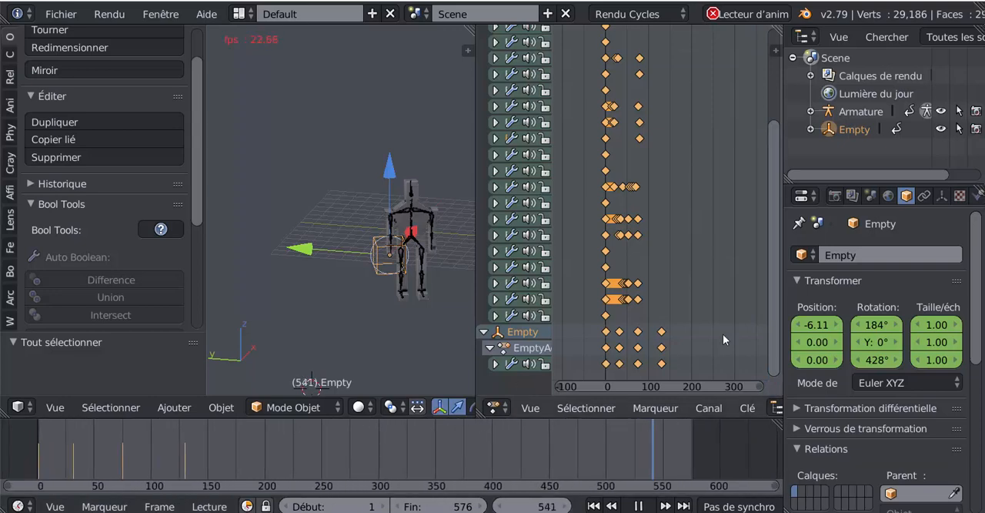
{"action": "scroll", "coordinate": [477, 429], "scroll_direction": "up", "scroll_amount": 1}
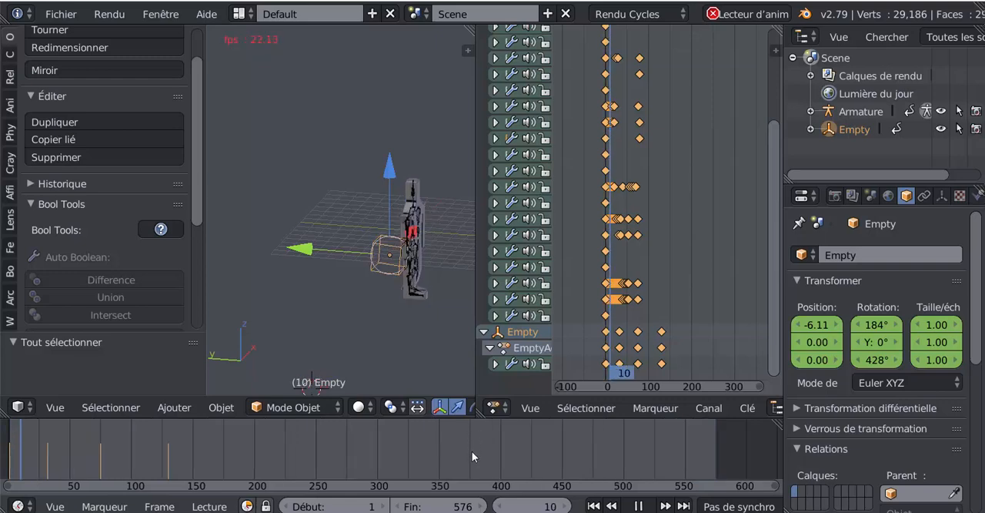
{"action": "middle_click_drag", "start_coordinate": [475, 450], "coordinate": [504, 479]}
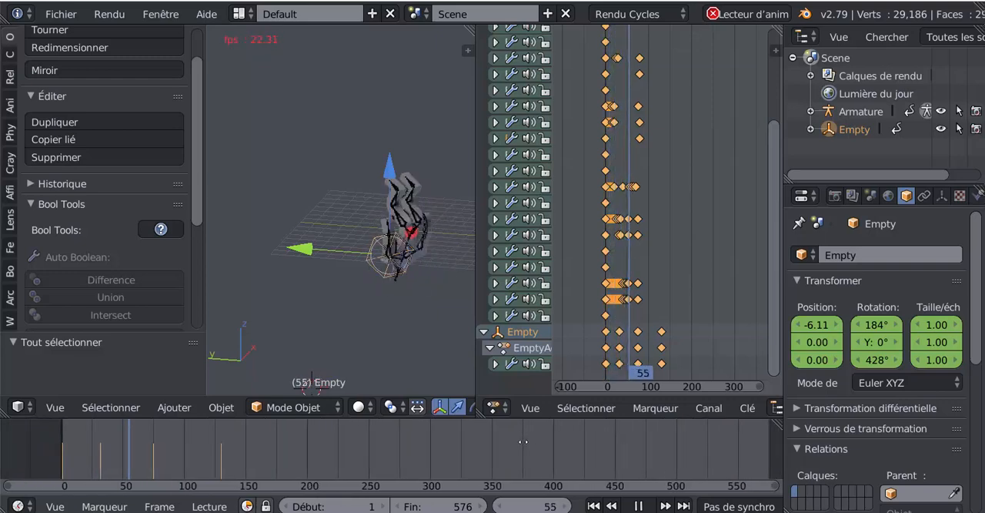
{"action": "mouse_move", "coordinate": [463, 506]}
{"action": "left_mouse_down"}
{"action": "mouse_move", "coordinate": [486, 506]}
{"action": "mouse_move", "coordinate": [477, 506]}
{"action": "left_mouse_up"}
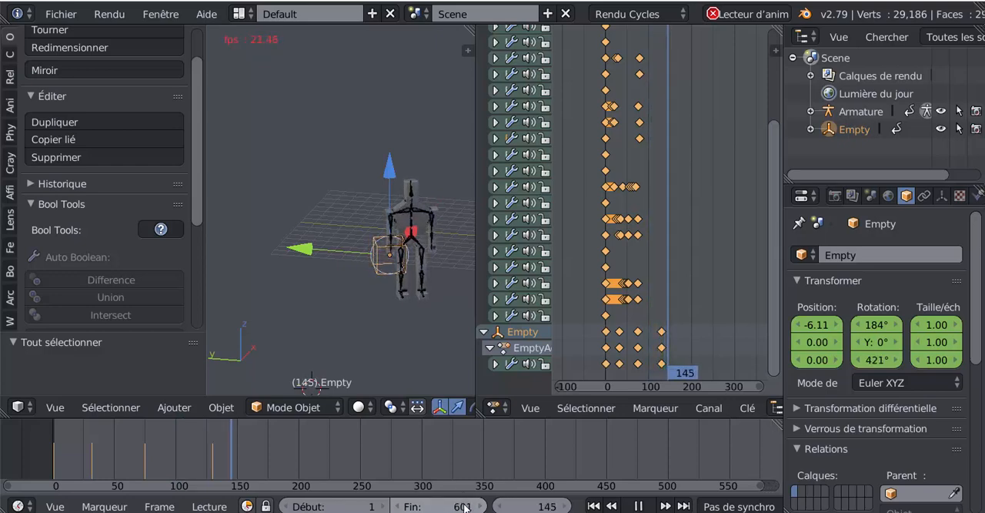
- Duplicate all selected keyframes and place the copies about 154 frames later in the dope sheet
{"action": "scroll", "coordinate": [703, 289], "scroll_direction": "down", "scroll_amount": 1}
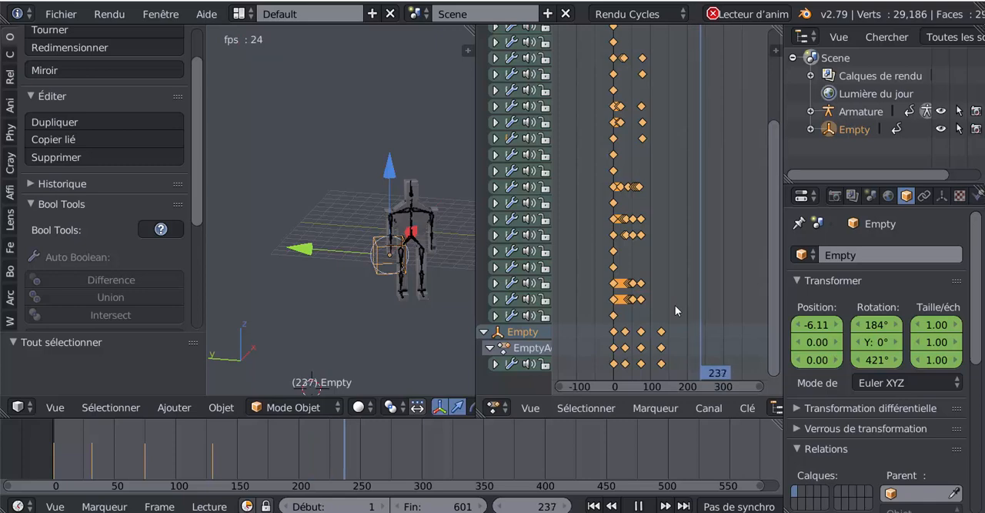
{"action": "key", "text": "shift+d"}
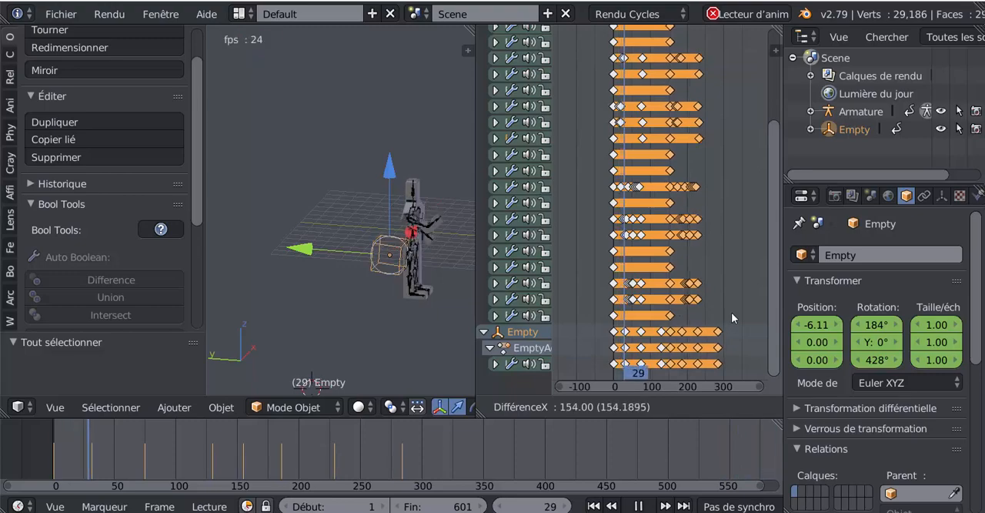
{"action": "left_click", "coordinate": [731, 312]}
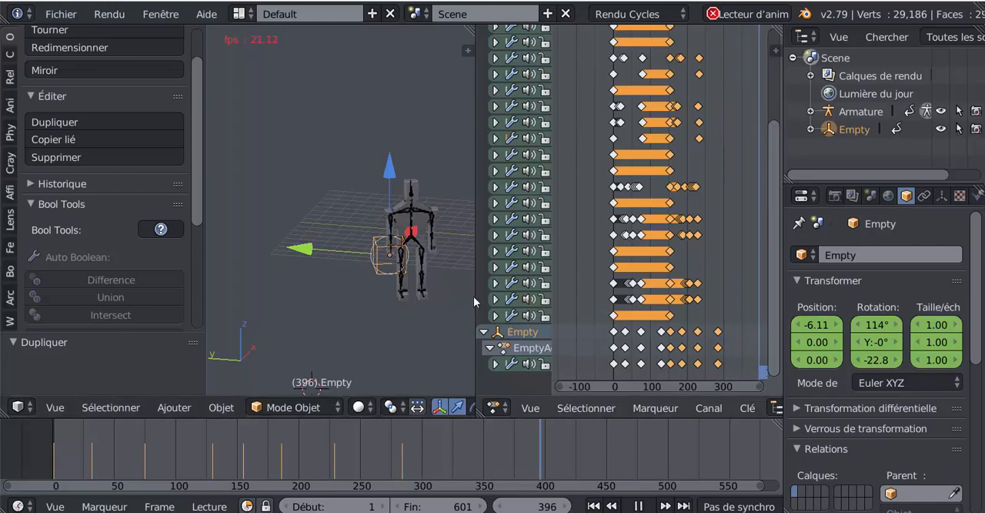
- Widen the dope sheet and repeat the keyframe duplication four more times, so the flip cycles follow one another to about frame 905
{"action": "left_click_drag", "start_coordinate": [468, 295], "coordinate": [350, 296]}
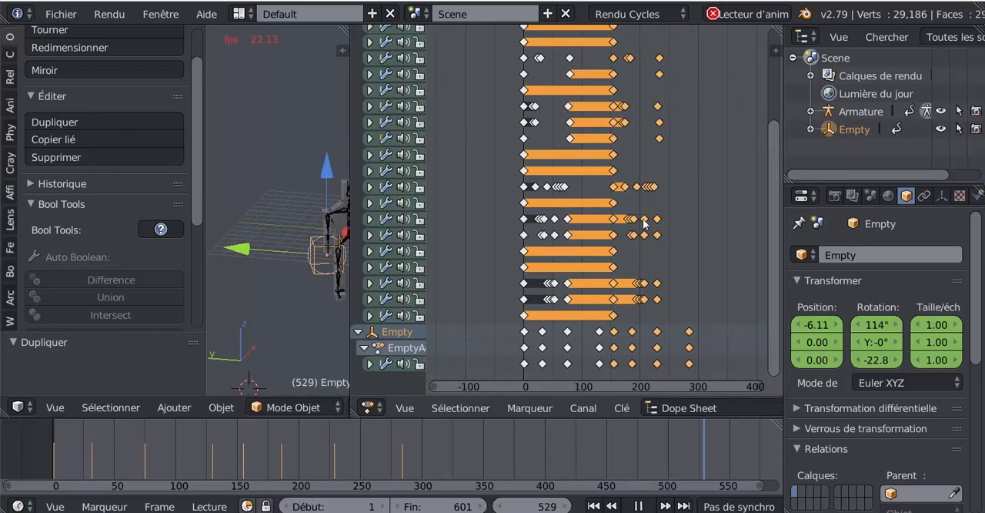
{"action": "left_click_drag", "start_coordinate": [775, 283], "coordinate": [778, 238]}
{"action": "scroll", "coordinate": [713, 246], "scroll_direction": "down", "scroll_amount": 3}
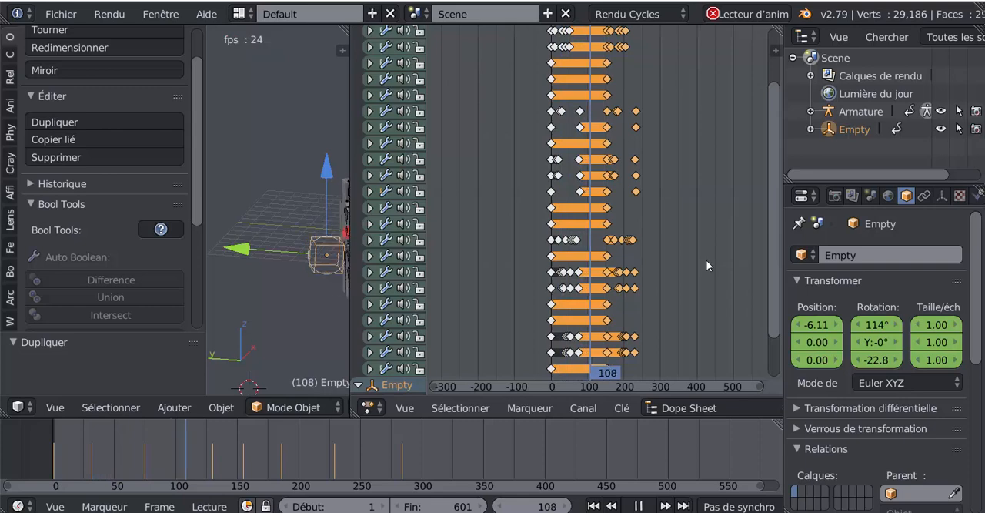
{"action": "key", "text": "shift+r"}
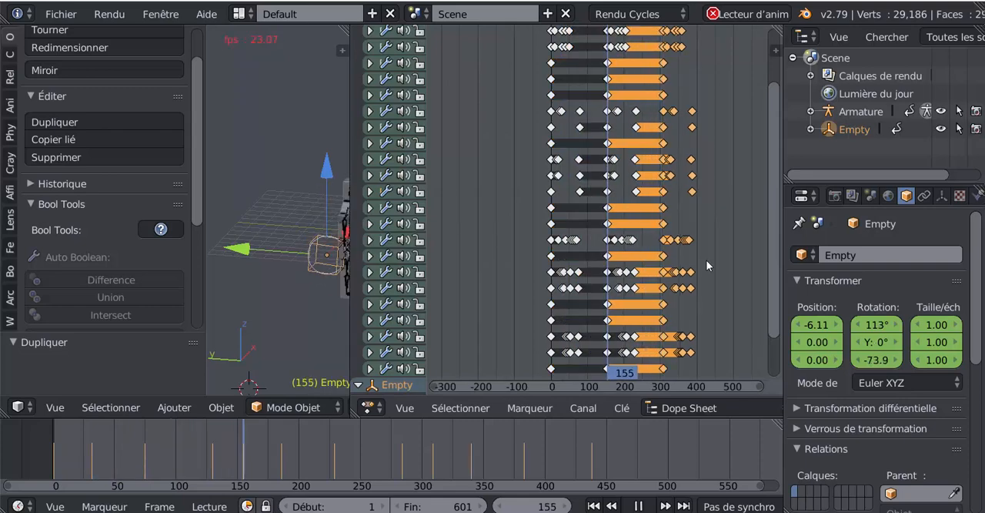
{"action": "key", "text": "shift+r"}
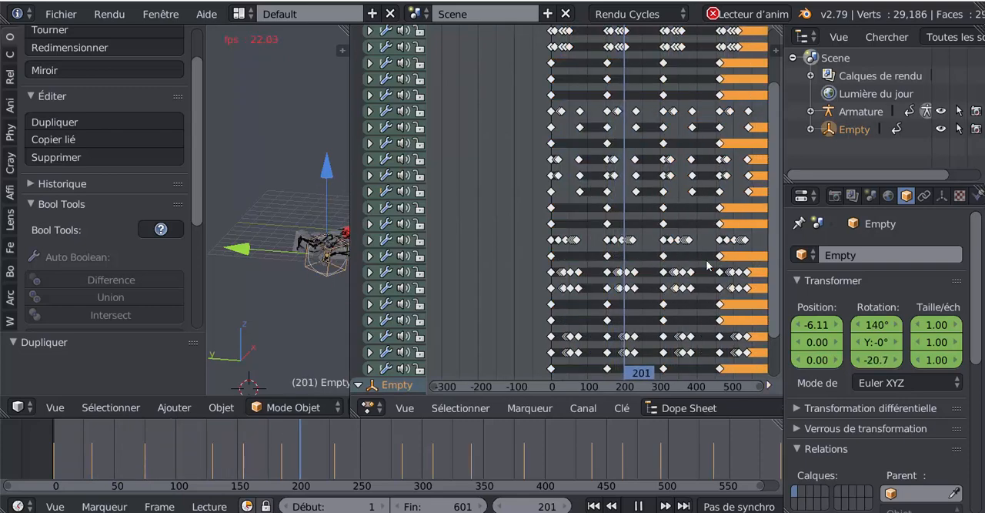
{"action": "key", "text": "a"}
{"action": "scroll", "coordinate": [707, 266], "scroll_direction": "down", "scroll_amount": 3}
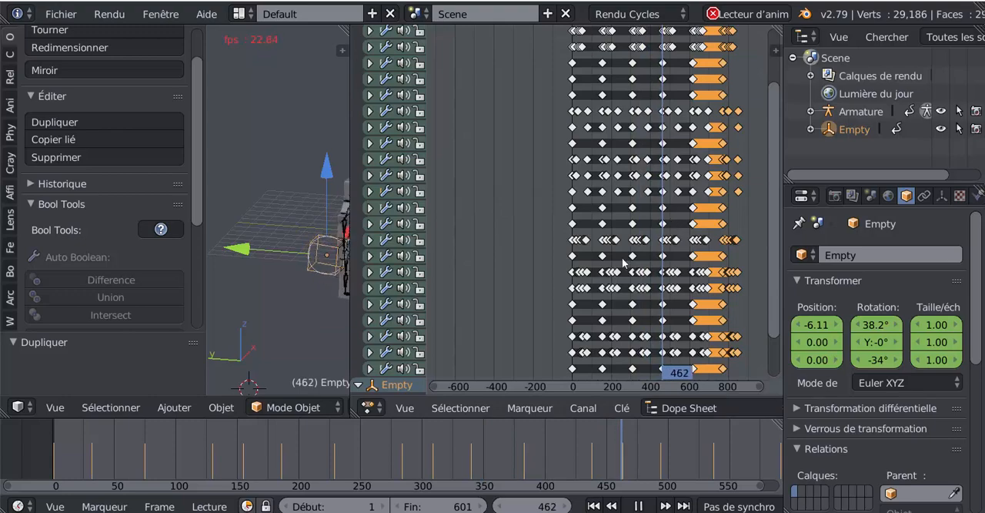
- Set the scene's end frame to 905 so playback covers all the duplicated keyframes
{"action": "left_click_drag", "start_coordinate": [351, 169], "coordinate": [436, 177]}
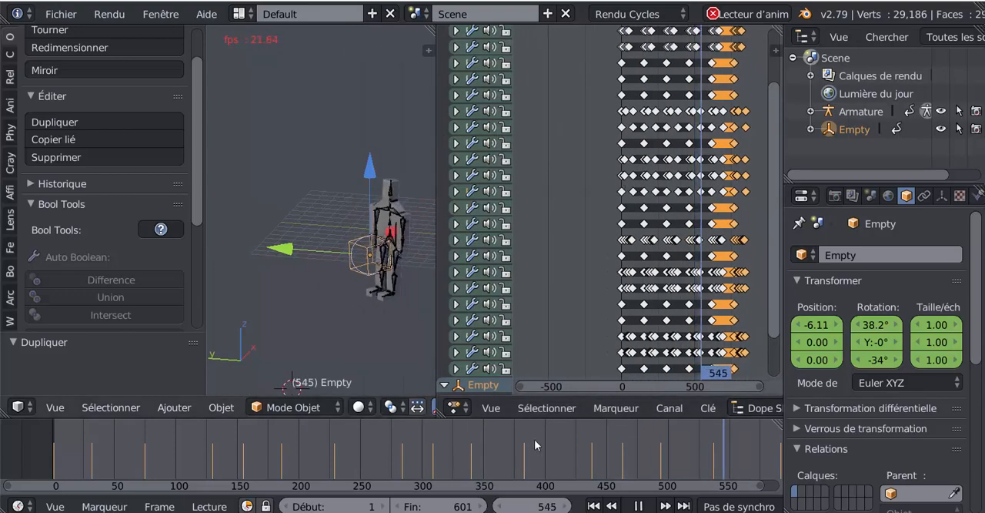
{"action": "scroll", "coordinate": [537, 450], "scroll_direction": "down", "scroll_amount": 2}
{"action": "scroll", "coordinate": [537, 450], "scroll_direction": "down", "scroll_amount": 4}
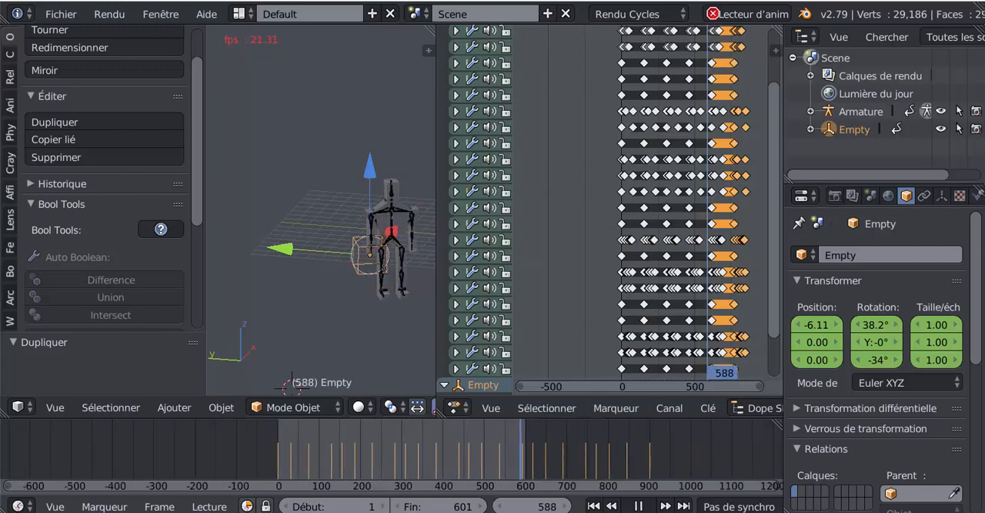
{"action": "left_click_drag", "start_coordinate": [439, 506], "coordinate": [454, 505]}
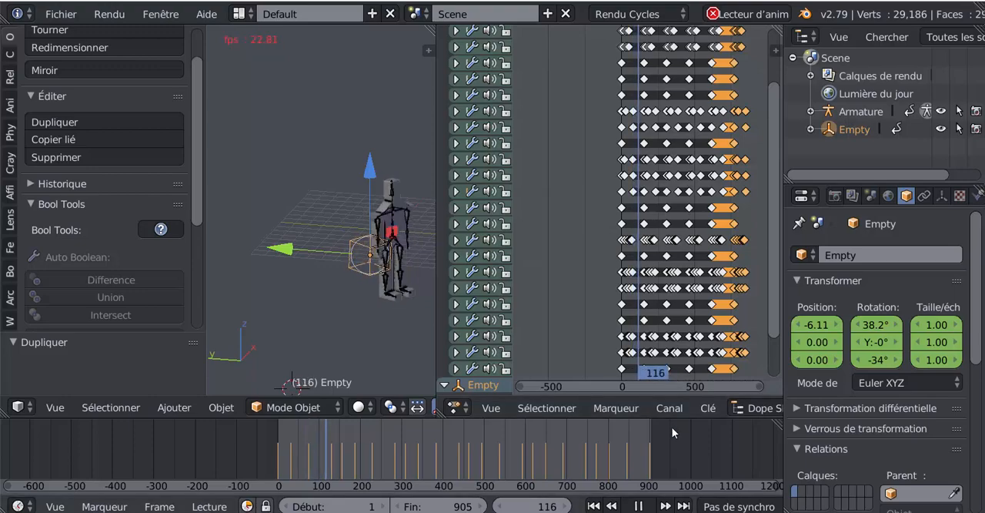
{"action": "scroll", "coordinate": [671, 429], "scroll_direction": "up", "scroll_amount": 2}
{"action": "middle_click_drag", "start_coordinate": [673, 432], "coordinate": [615, 432]}
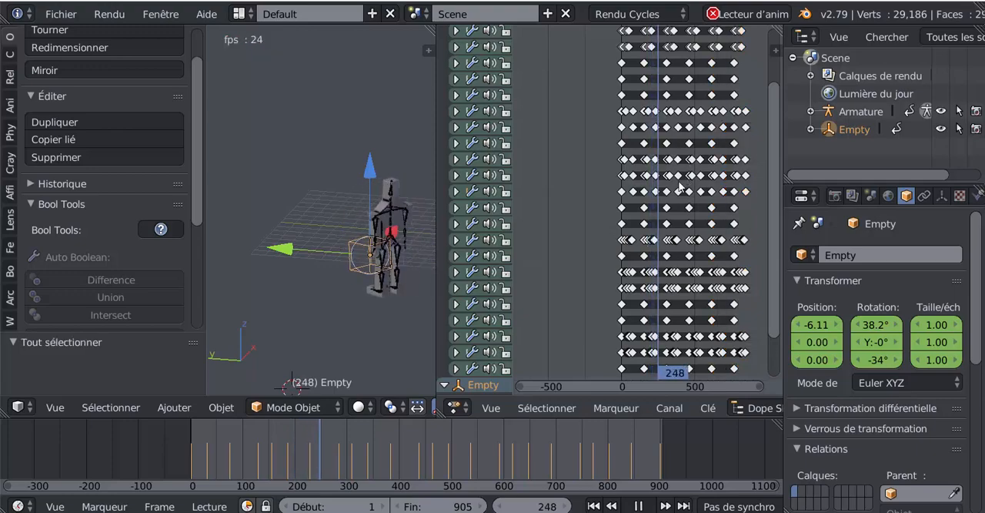
- Select all keyframes in the dope sheet and enlarge the 3D view around the character to watch the repeated flips
{"action": "key", "text": "a"}
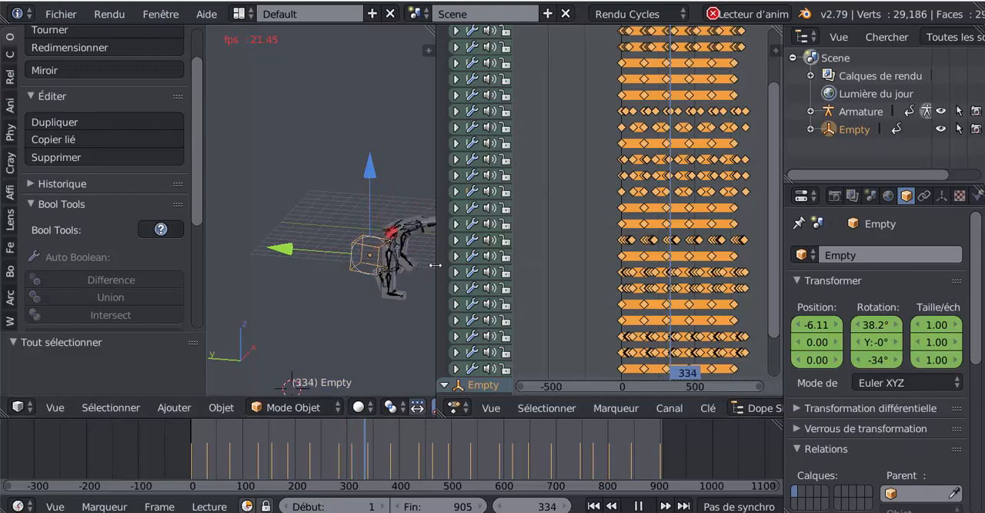
{"action": "left_click_drag", "start_coordinate": [438, 265], "coordinate": [514, 265]}
{"action": "scroll", "coordinate": [490, 269], "scroll_direction": "up", "scroll_amount": 2}
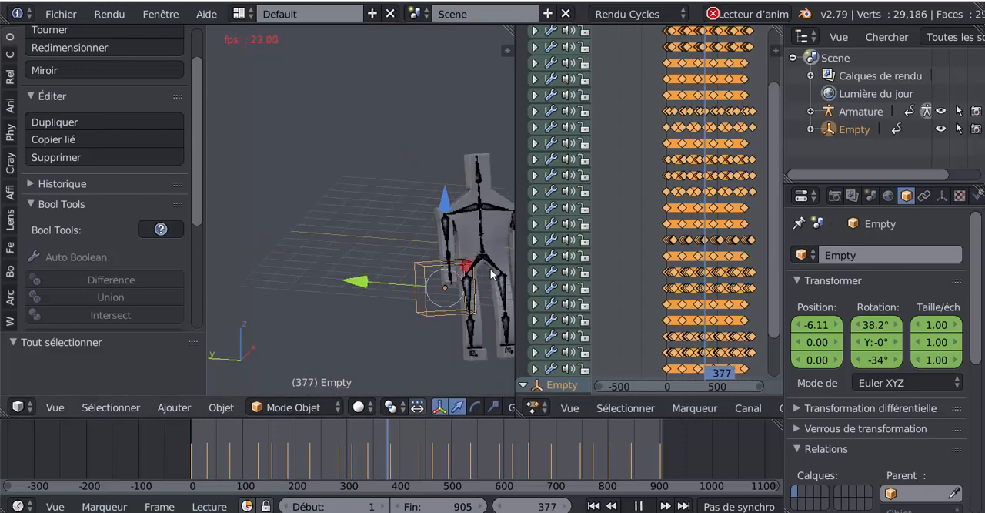
{"action": "middle_click_drag", "start_coordinate": [490, 268], "coordinate": [384, 255], "text": "shift"}
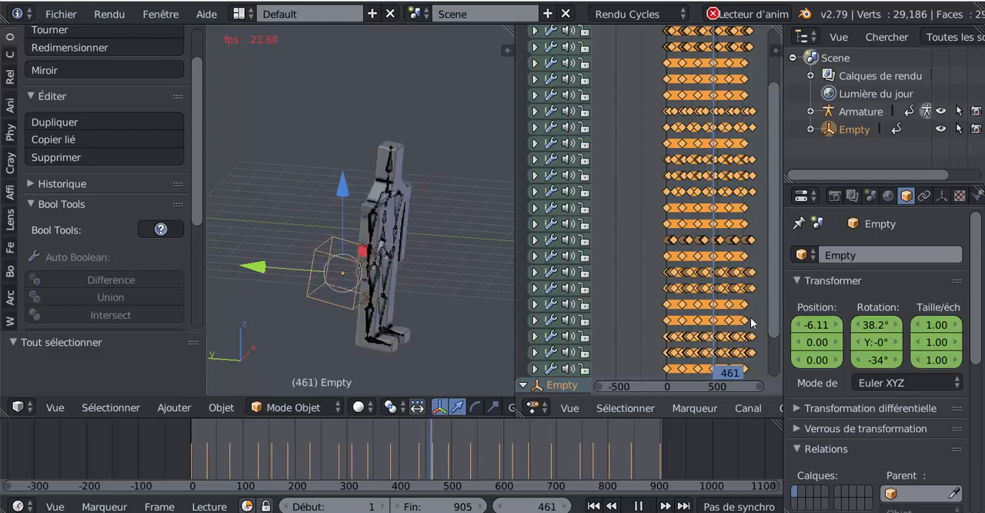
{"action": "scroll", "coordinate": [739, 304], "scroll_direction": "up", "scroll_amount": 2}
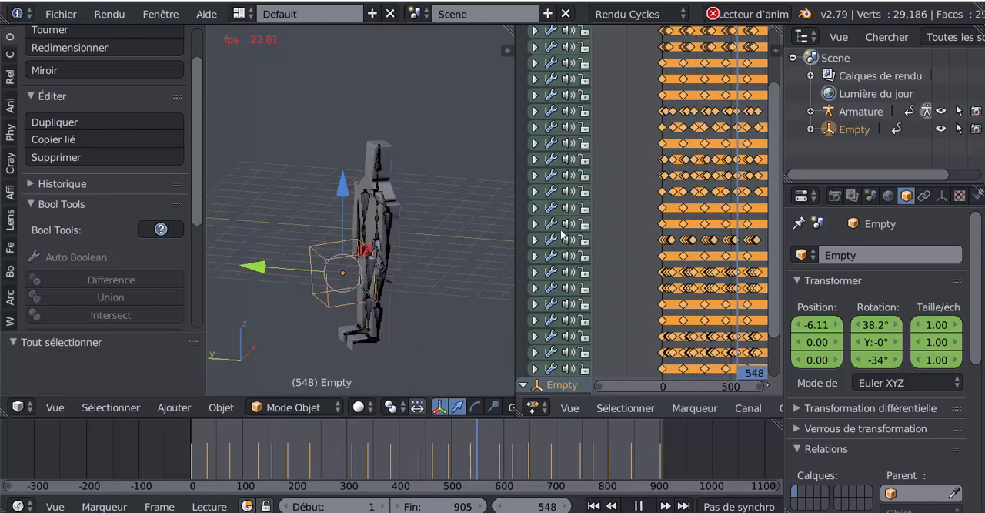
- Scale all keyframes in time by about 0.454 and move them about 99 frames earlier so they start at frame 0
{"action": "left_click_drag", "start_coordinate": [515, 219], "coordinate": [375, 233]}
{"action": "scroll", "coordinate": [697, 220], "scroll_direction": "down", "scroll_amount": 1}
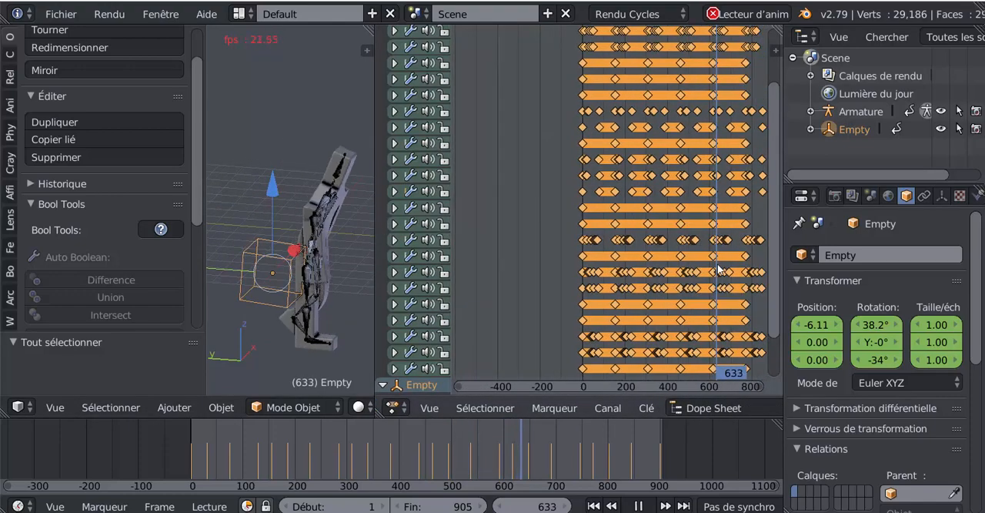
{"action": "scroll", "coordinate": [718, 269], "scroll_direction": "down", "scroll_amount": 1}
{"action": "key", "text": "s"}
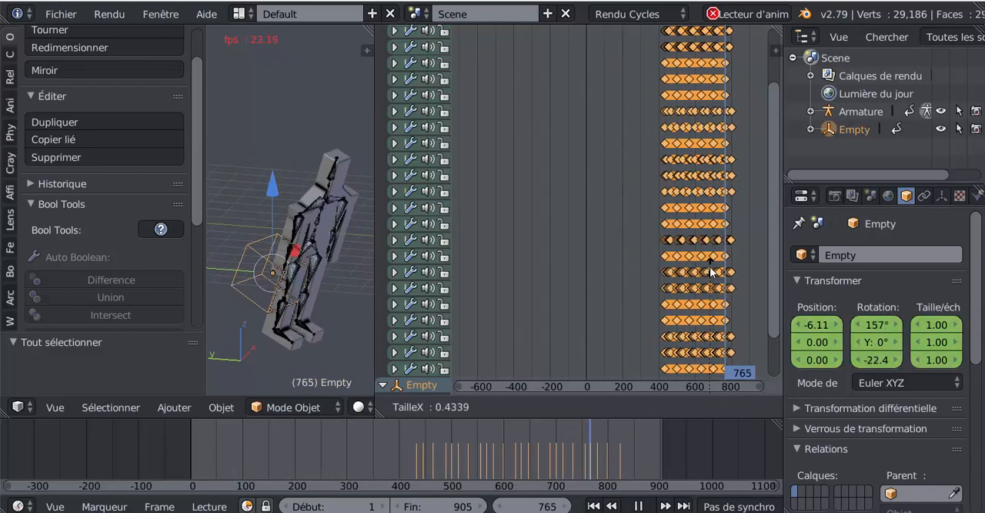
{"action": "left_click", "coordinate": [545, 220]}
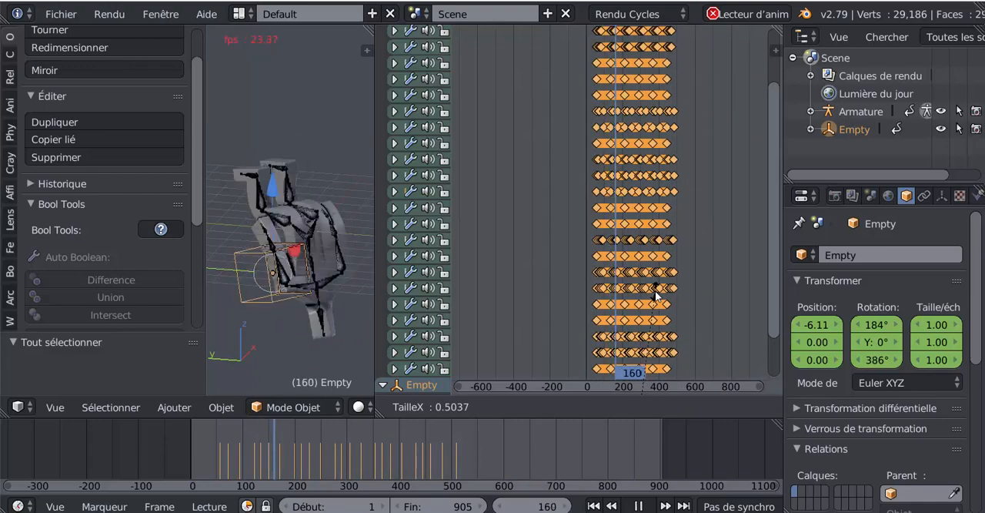
{"action": "left_click", "coordinate": [649, 292]}
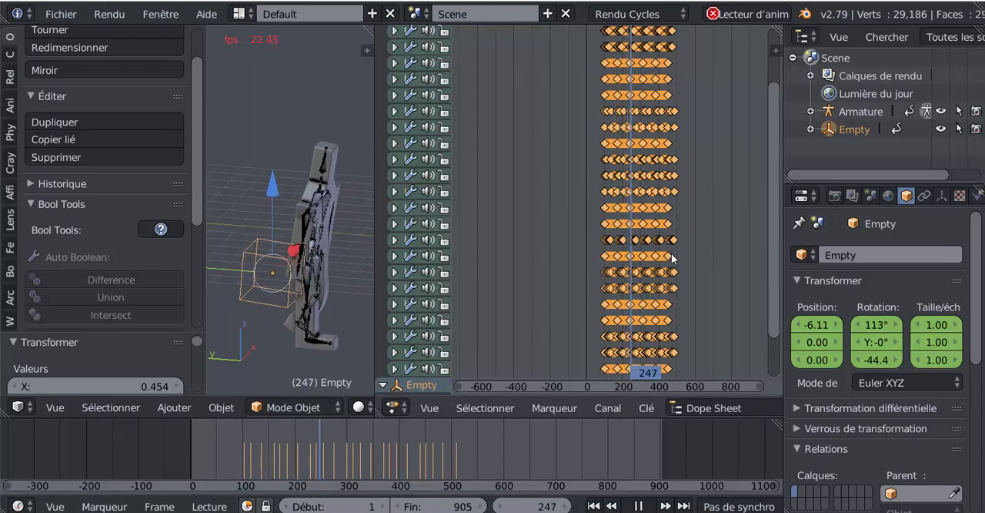
{"action": "key", "text": "g"}
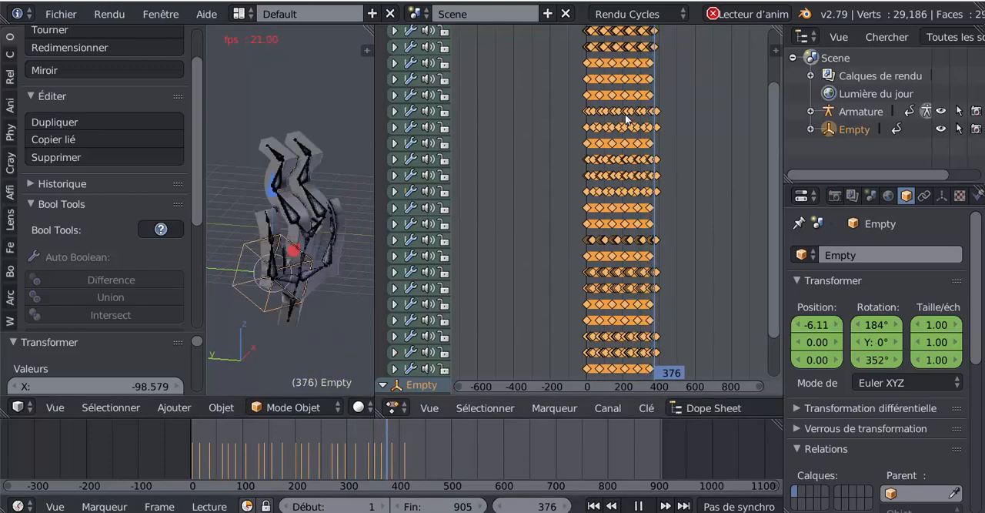
- Set the scene's end frame to 420 and enlarge the 3D view around the character to watch the faster flips
{"action": "scroll", "coordinate": [557, 160], "scroll_direction": "up", "scroll_amount": 3}
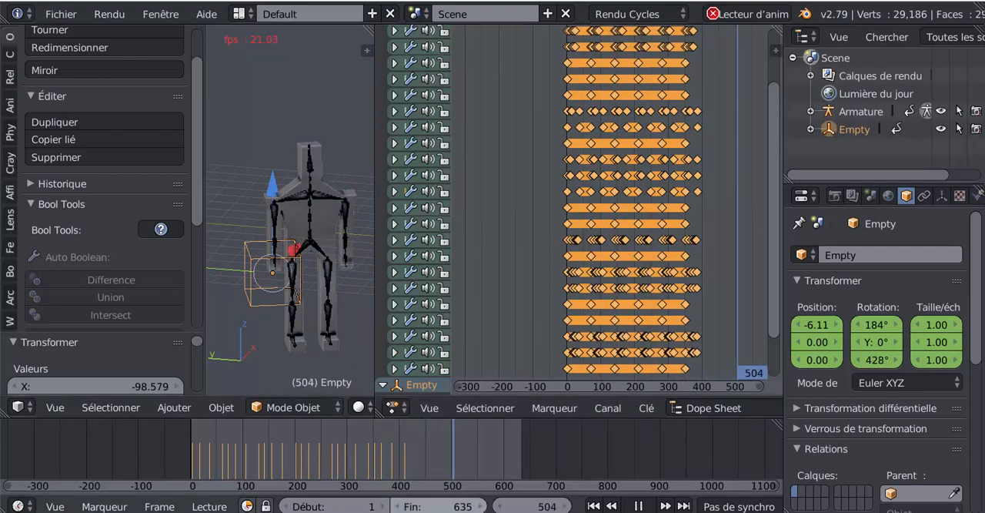
{"action": "left_click_drag", "start_coordinate": [439, 507], "coordinate": [408, 507]}
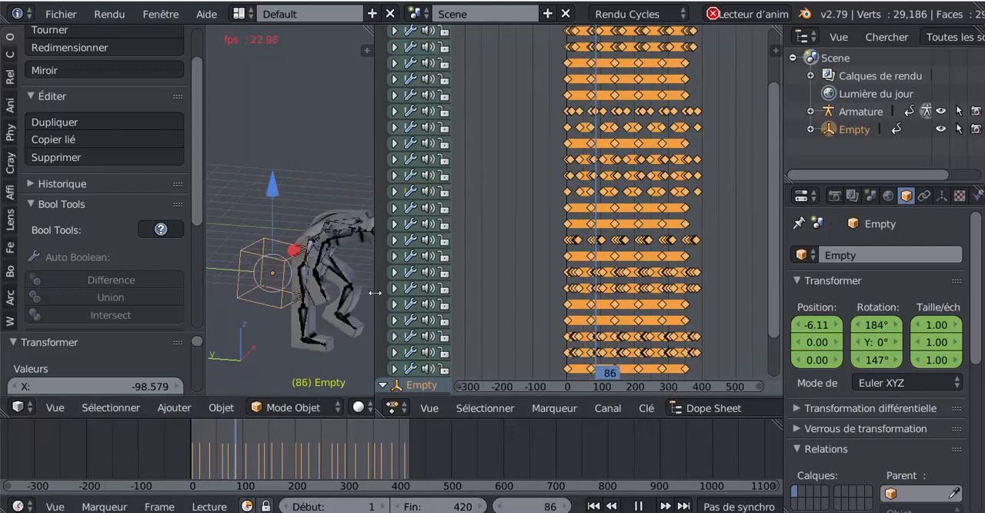
{"action": "left_click_drag", "start_coordinate": [374, 294], "coordinate": [508, 292]}
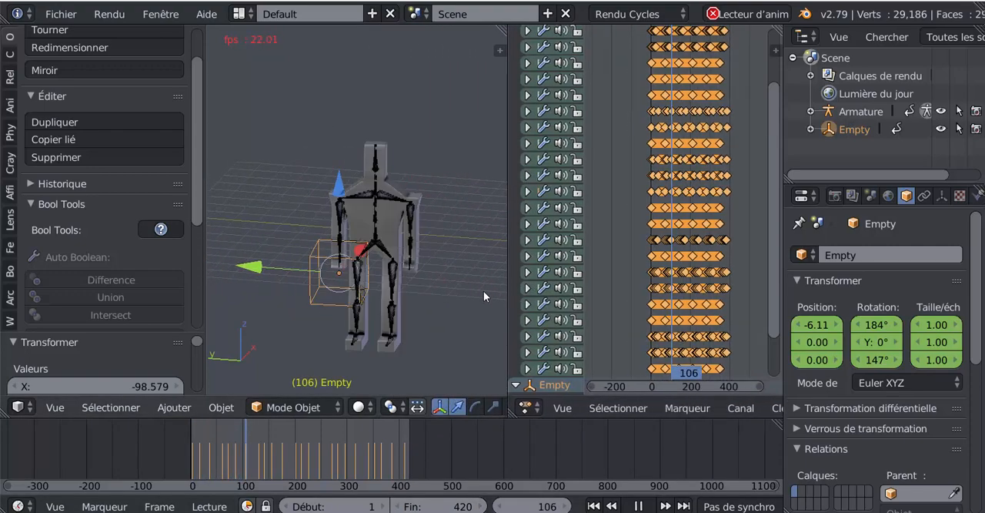
- Hide the armature, show it again and give the dope sheet more room beside the 3D view
{"action": "left_click", "coordinate": [943, 112]}
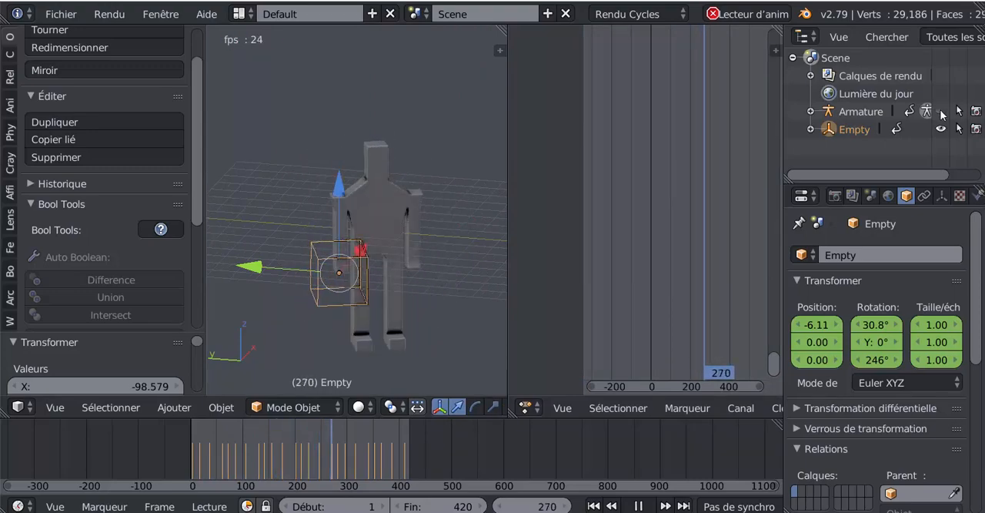
{"action": "left_click", "coordinate": [941, 111]}
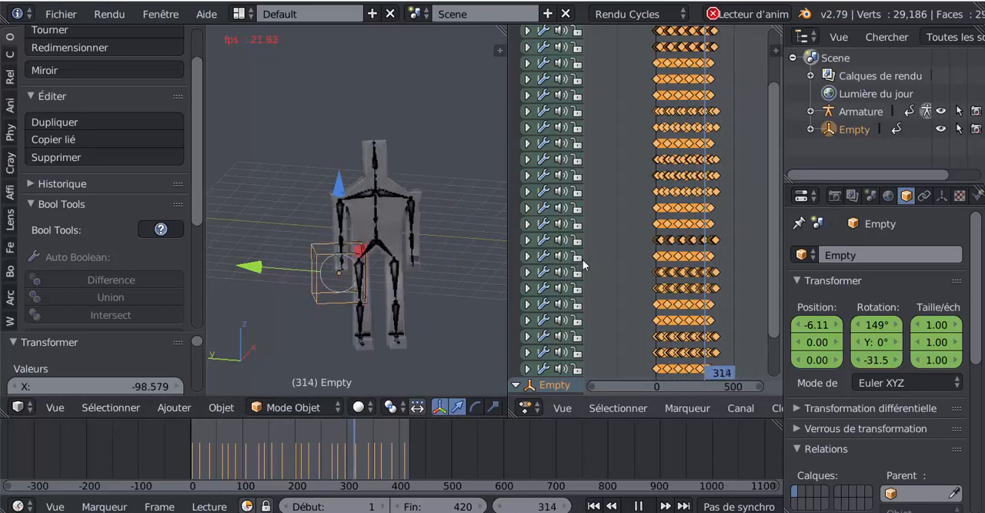
{"action": "left_click_drag", "start_coordinate": [508, 227], "coordinate": [378, 232]}
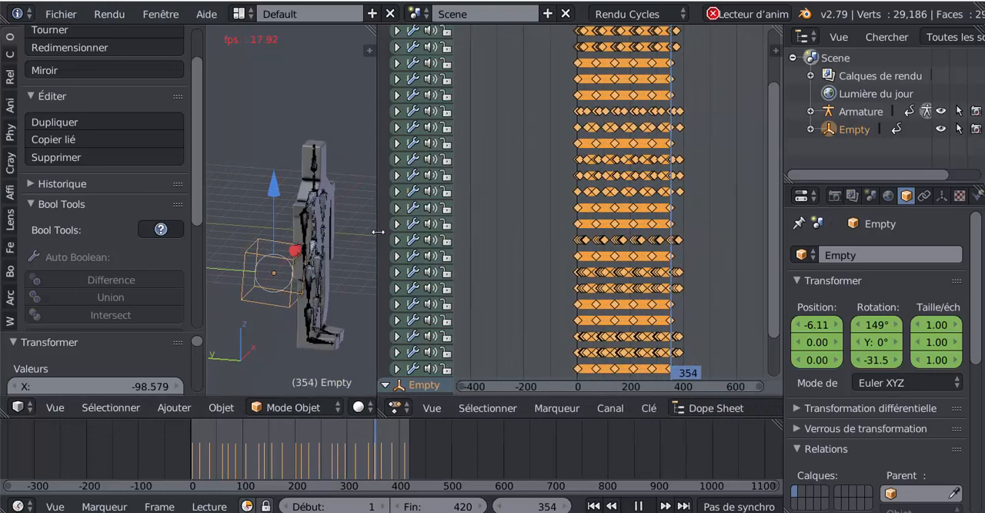
- With the end frame at 1480, scale all keyframes in time by 3.473 and move them about 1471 frames later
{"action": "left_click_drag", "start_coordinate": [431, 505], "coordinate": [847, 505]}
{"action": "scroll", "coordinate": [628, 444], "scroll_direction": "down", "scroll_amount": 5}
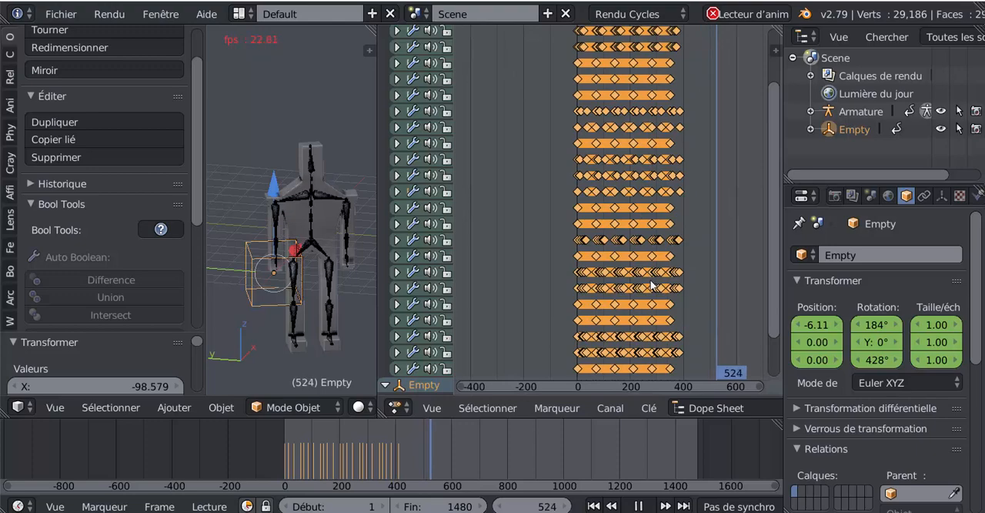
{"action": "key", "text": "s"}
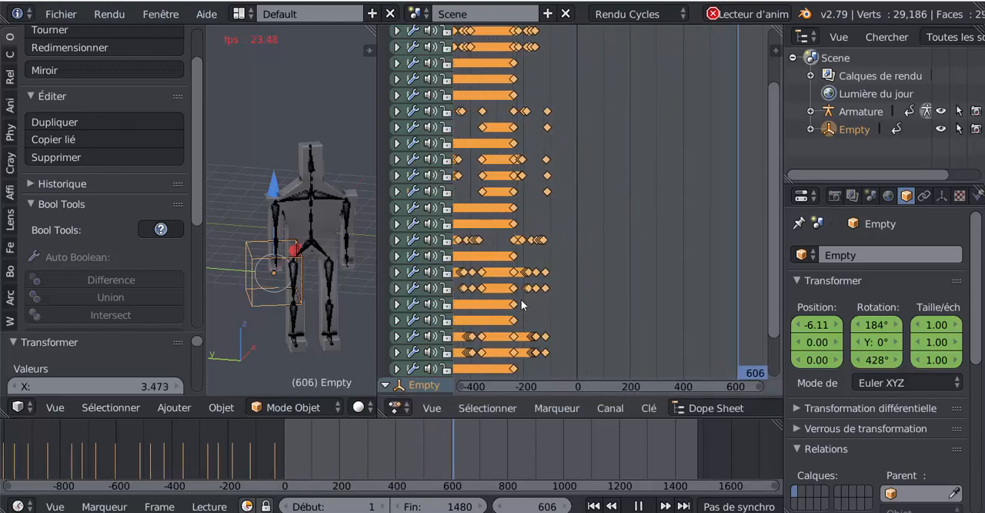
{"action": "key", "text": "g"}
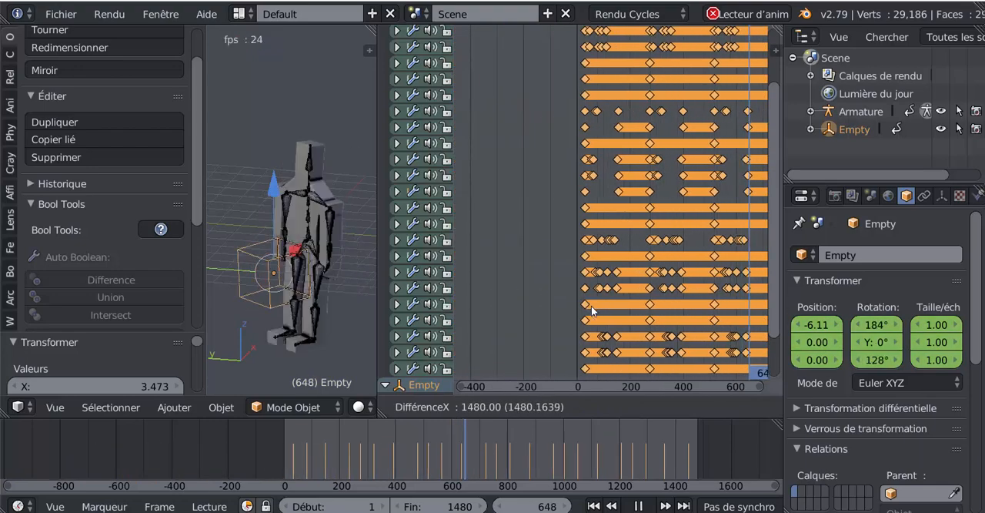
{"action": "left_click", "coordinate": [532, 290]}
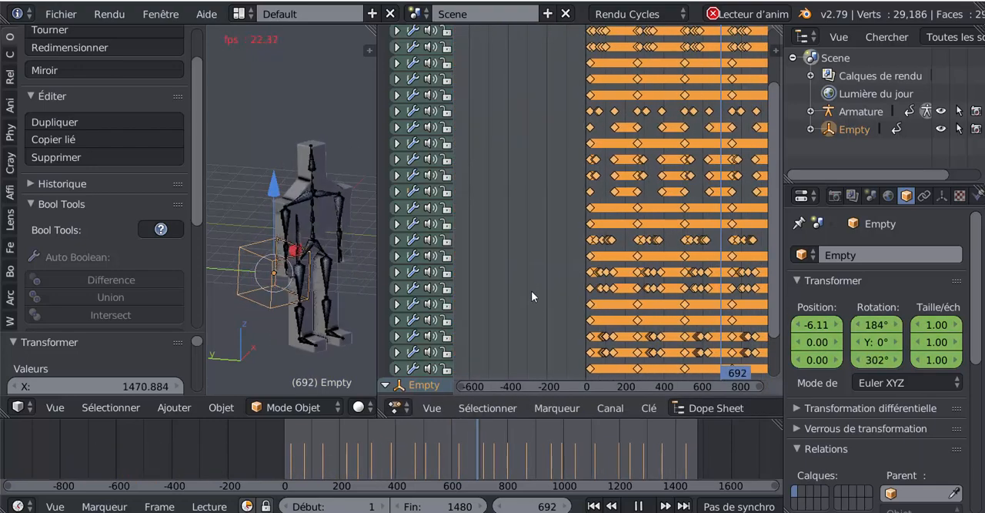
{"action": "scroll", "coordinate": [554, 287], "scroll_direction": "down", "scroll_amount": 5}
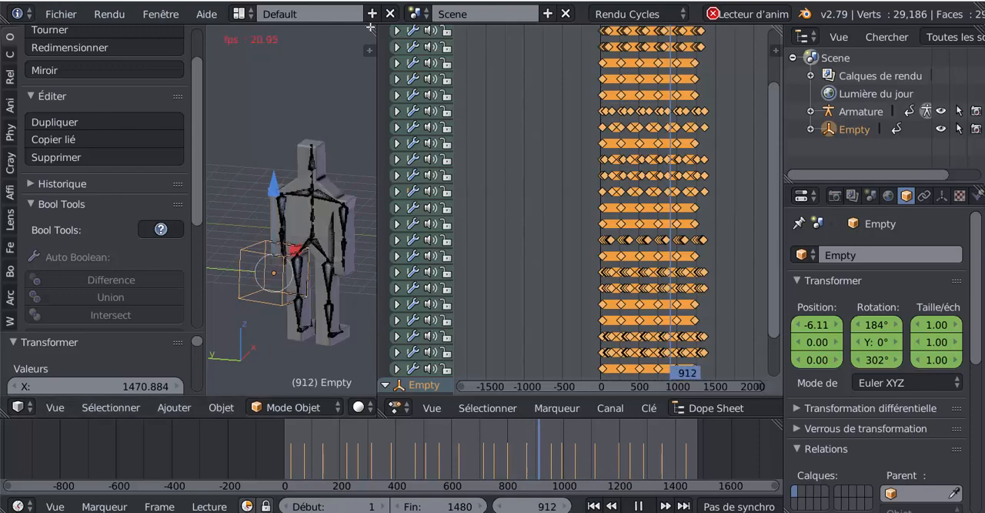
- Extend the 3D view over the dope sheet and hide the Empty and the armature, leaving only the character mesh
{"action": "left_click_drag", "start_coordinate": [370, 28], "coordinate": [458, 216]}
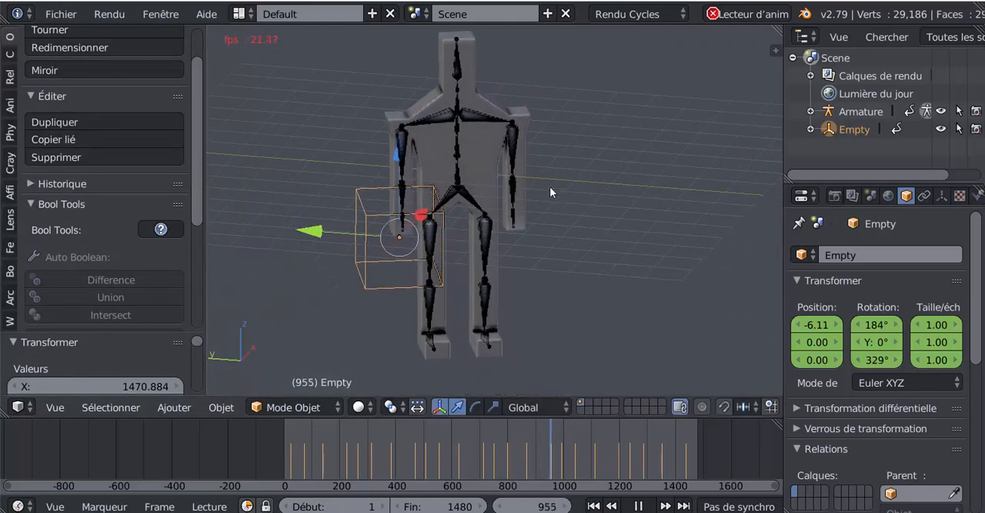
{"action": "middle_click_drag", "start_coordinate": [550, 187], "coordinate": [375, 233]}
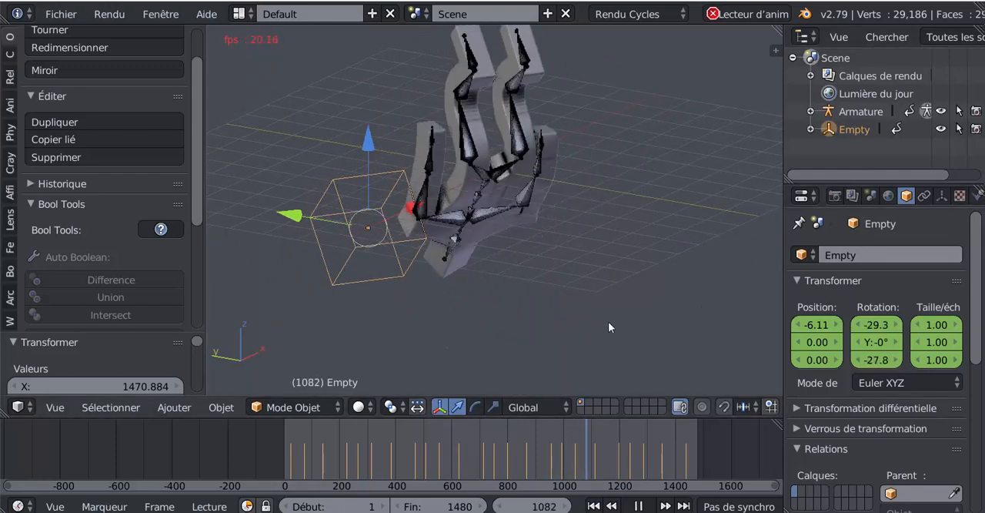
{"action": "key", "text": "h"}
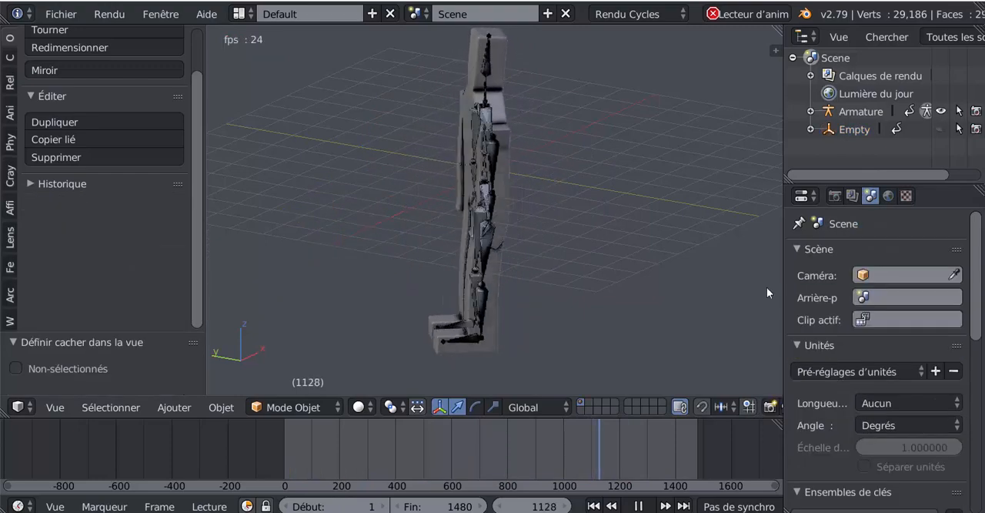
{"action": "left_click", "coordinate": [941, 111]}
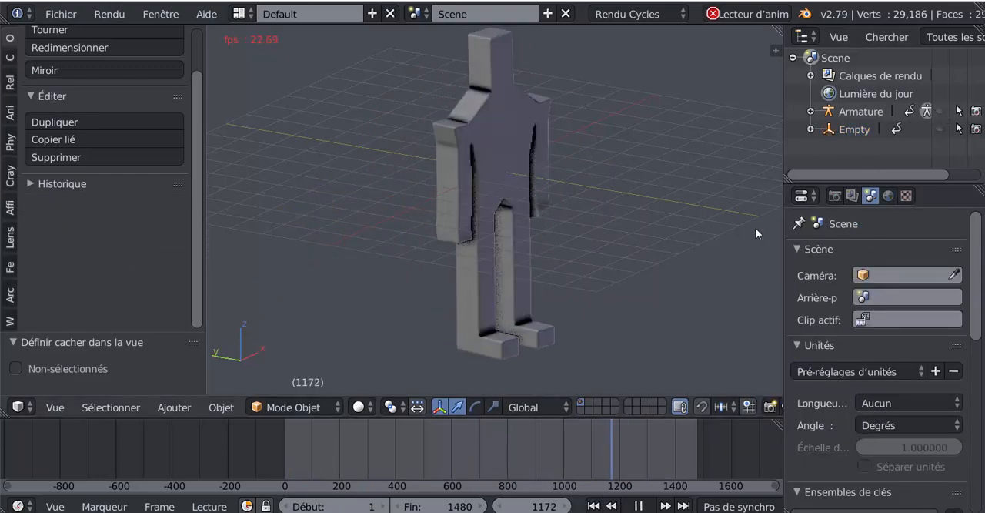
{"action": "middle_click_drag", "start_coordinate": [744, 250], "coordinate": [665, 266]}
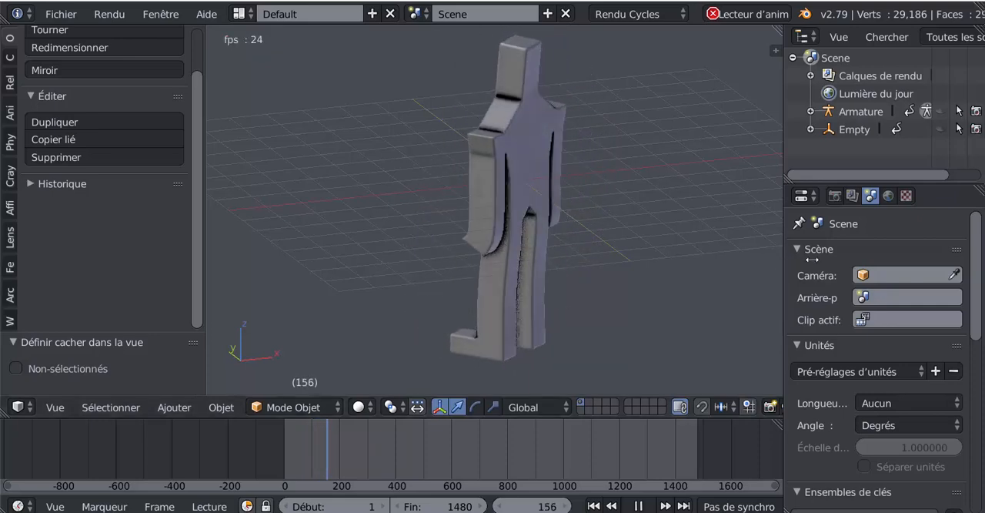
{"action": "left_click_drag", "start_coordinate": [784, 260], "coordinate": [865, 264]}
{"action": "middle_click_drag", "start_coordinate": [735, 281], "coordinate": [607, 287]}
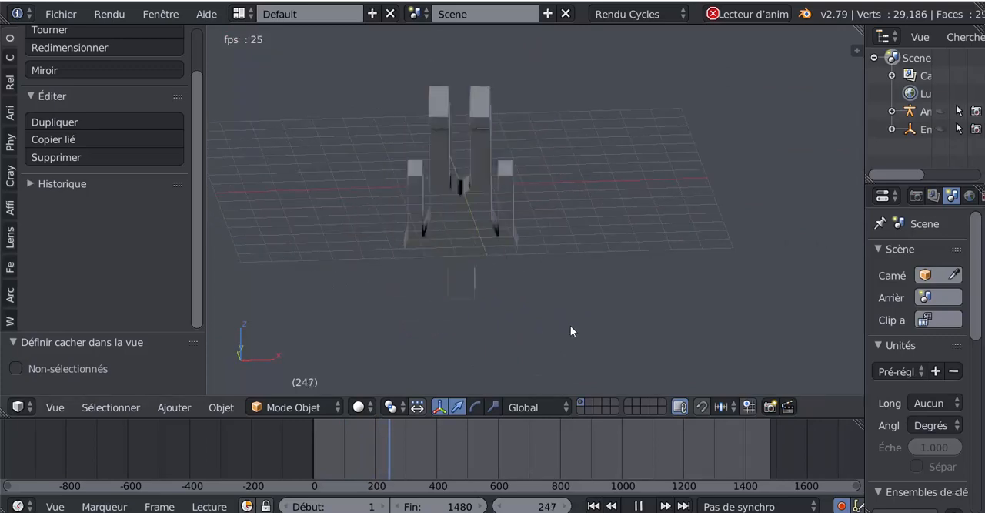
- Select the character mesh and examine its playing flip animation up close and from several angles
{"action": "right_click", "coordinate": [487, 203]}
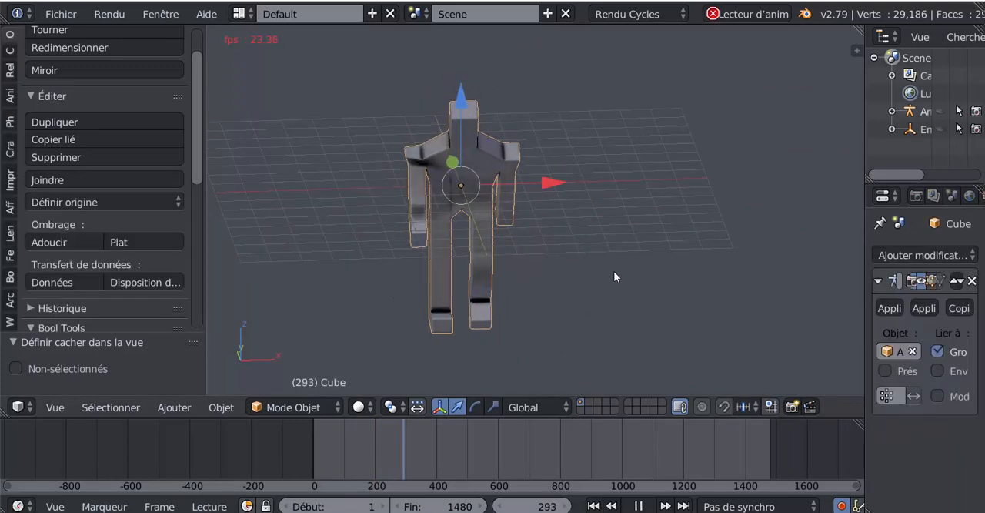
{"action": "scroll", "coordinate": [195, 140], "scroll_direction": "down", "scroll_amount": 2}
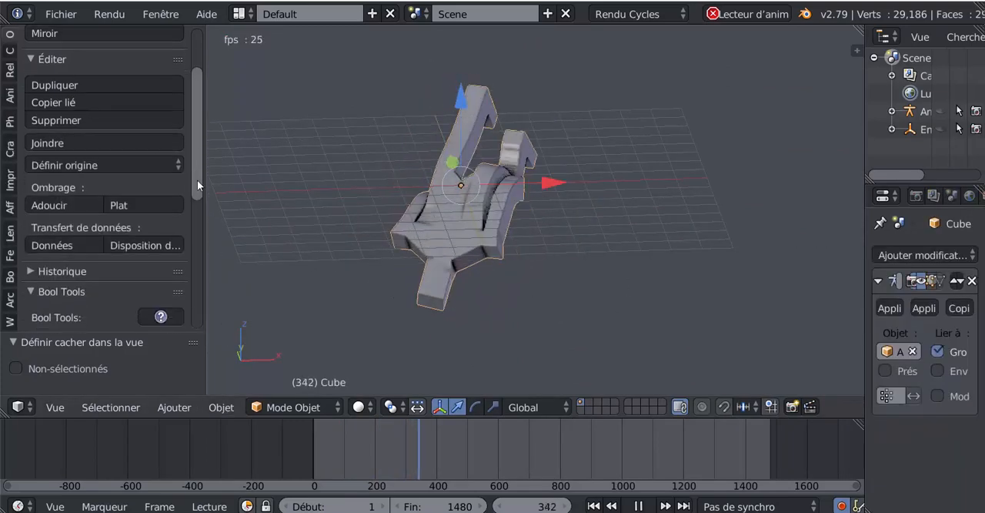
{"action": "scroll", "coordinate": [197, 139], "scroll_direction": "up", "scroll_amount": 4}
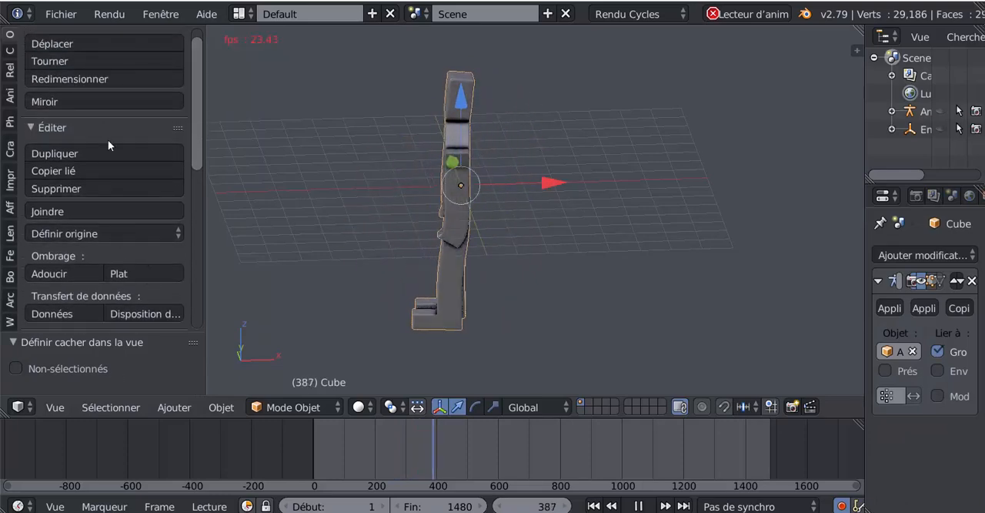
{"action": "left_click", "coordinate": [62, 14]}
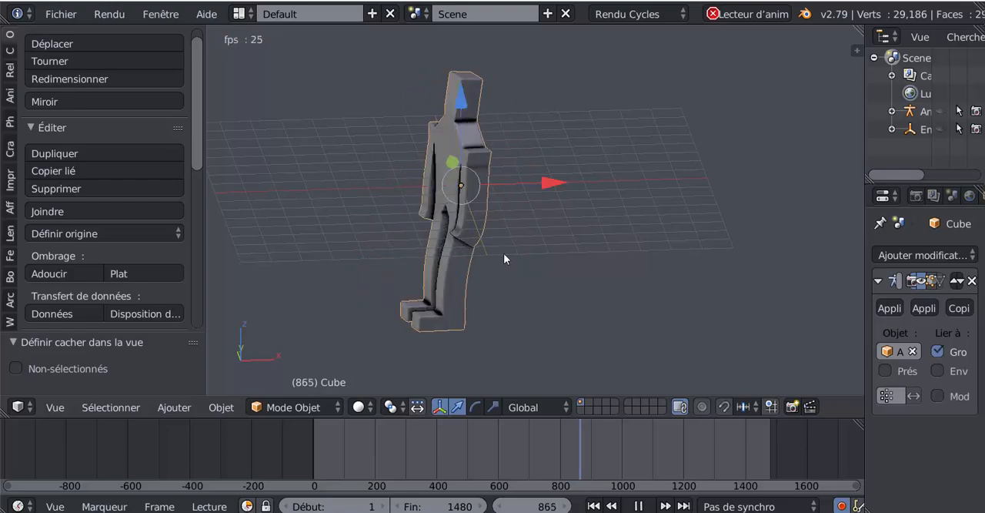
{"action": "scroll", "coordinate": [524, 247], "scroll_direction": "up", "scroll_amount": 2}
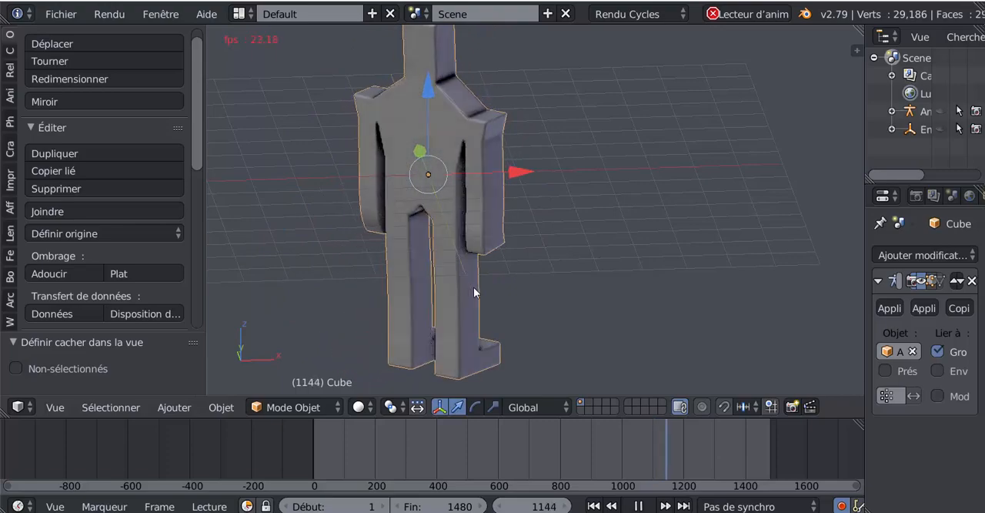
{"action": "scroll", "coordinate": [653, 296], "scroll_direction": "down", "scroll_amount": 2}
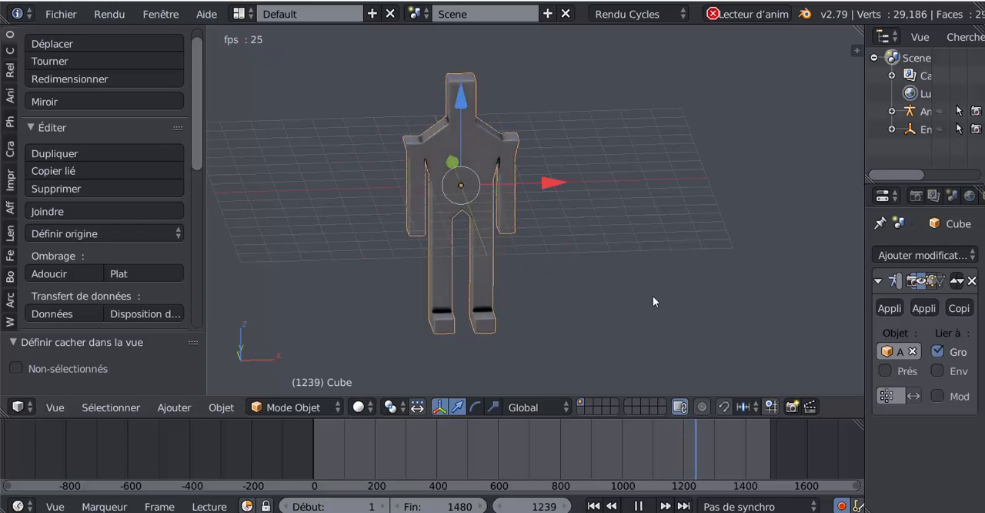
{"action": "scroll", "coordinate": [653, 301], "scroll_direction": "up", "scroll_amount": 1}
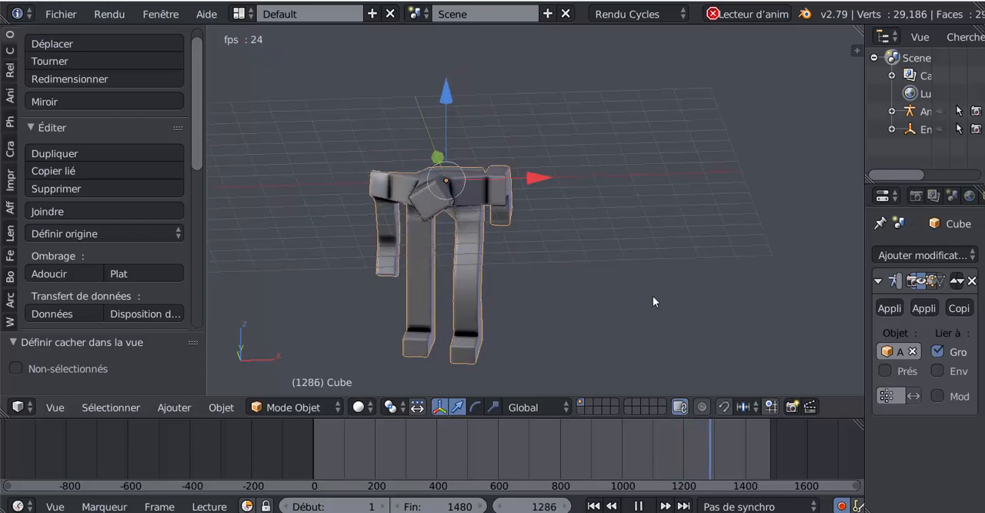
{"action": "middle_click_drag", "start_coordinate": [653, 301], "coordinate": [521, 288]}
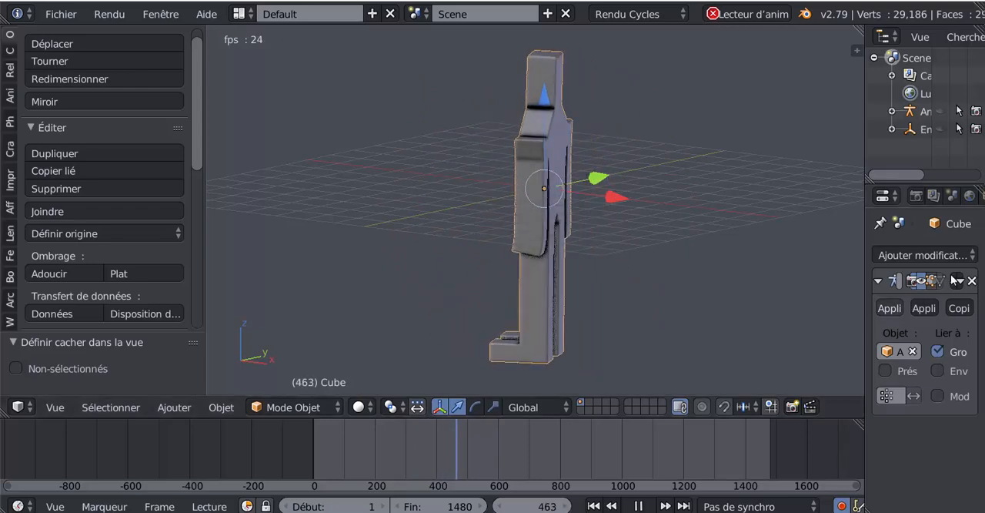
- Select the armature and review its data properties, including skeleton, display, bone groups, ghost and inverse kinematics settings
{"action": "left_click_drag", "start_coordinate": [863, 228], "coordinate": [720, 229]}
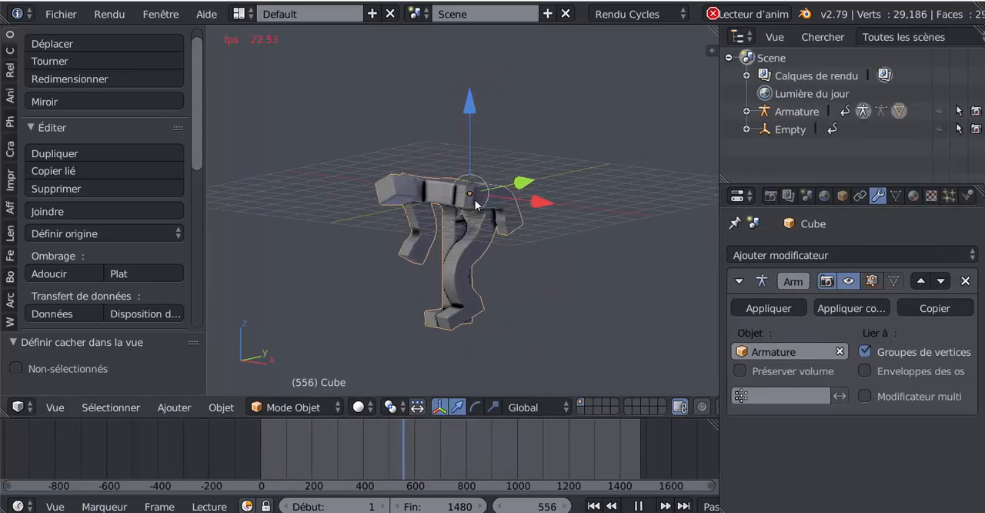
{"action": "left_click", "coordinate": [800, 113]}
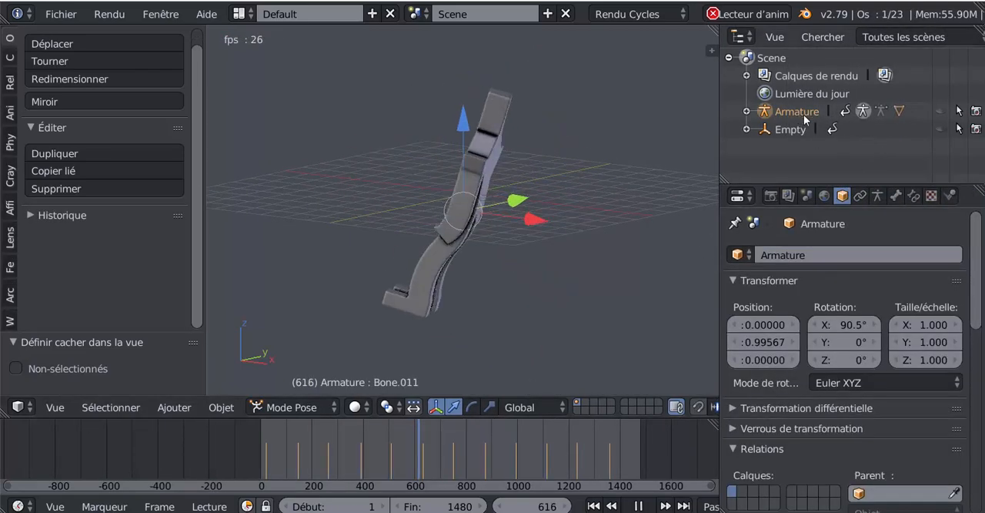
{"action": "left_click", "coordinate": [877, 195]}
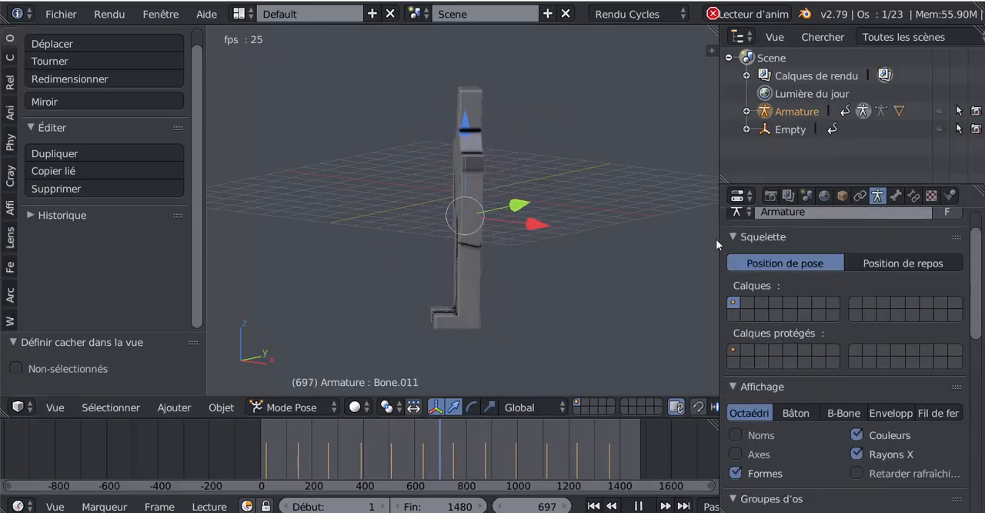
{"action": "left_click_drag", "start_coordinate": [720, 237], "coordinate": [646, 244]}
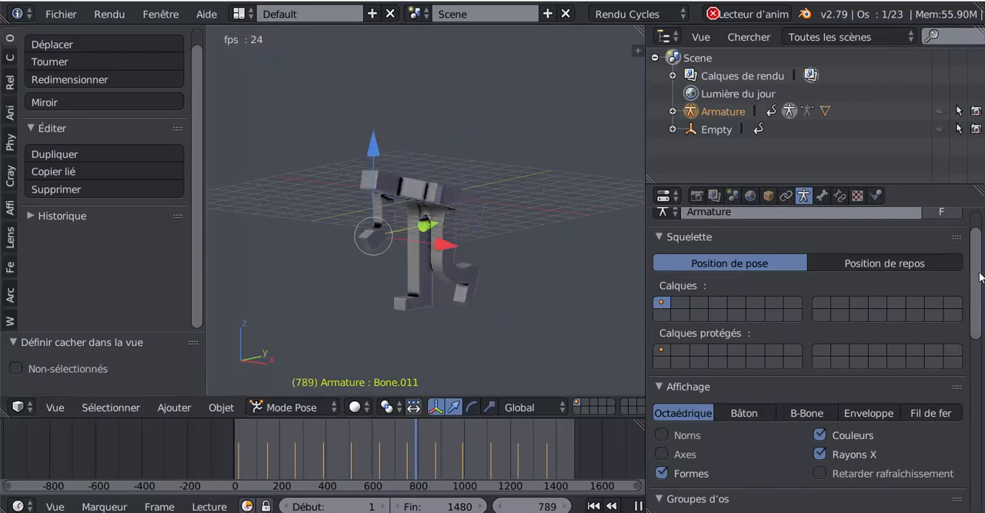
{"action": "left_click_drag", "start_coordinate": [981, 277], "coordinate": [951, 426]}
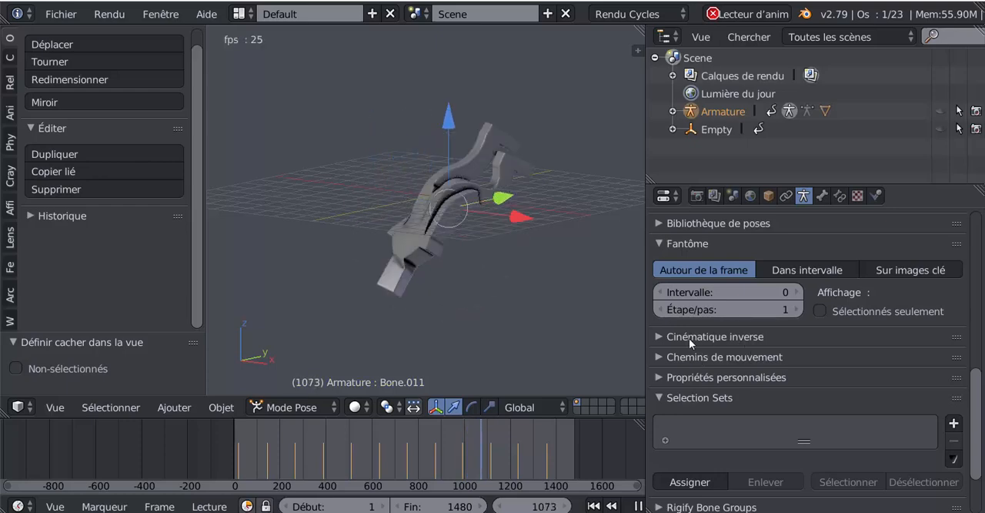
{"action": "scroll", "coordinate": [979, 413], "scroll_direction": "up", "scroll_amount": 4}
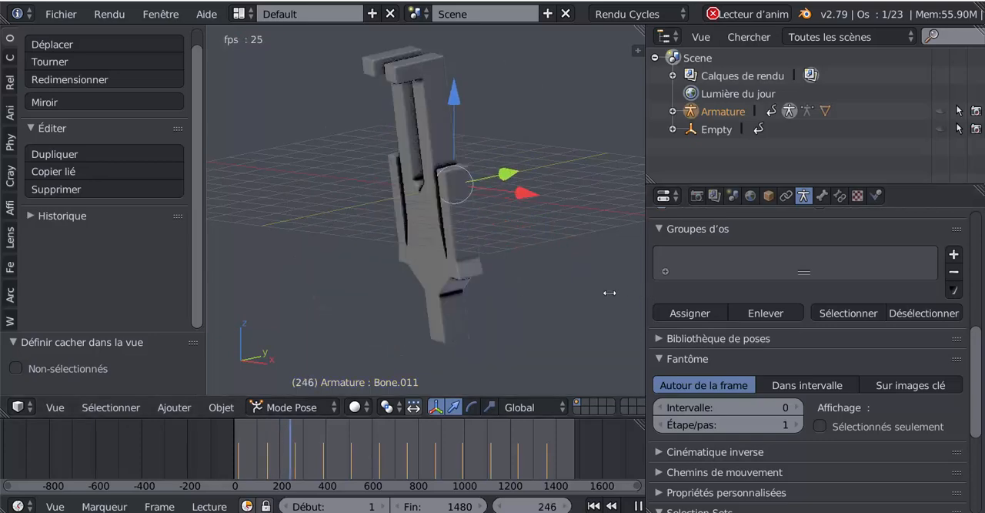
{"action": "left_click_drag", "start_coordinate": [647, 296], "coordinate": [802, 277]}
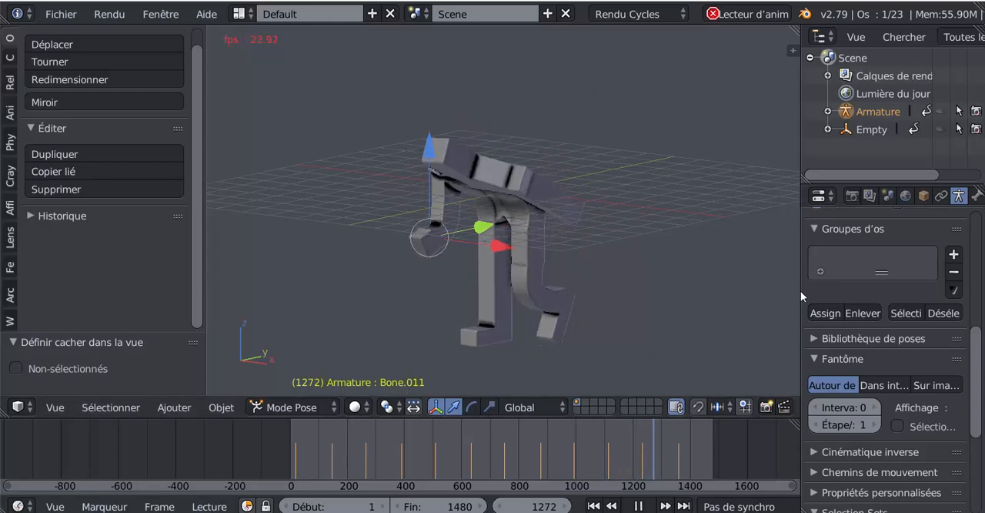
{"action": "left_click_drag", "start_coordinate": [800, 290], "coordinate": [752, 298]}
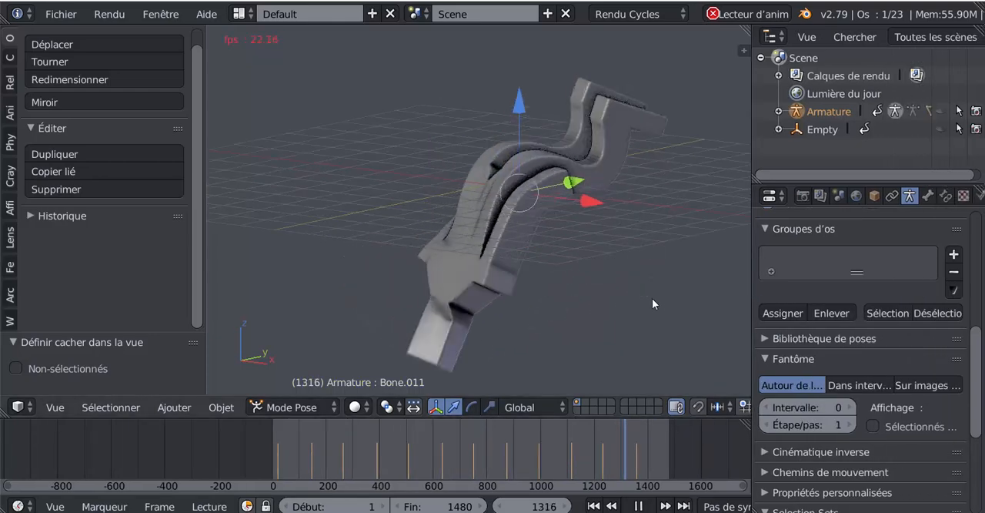